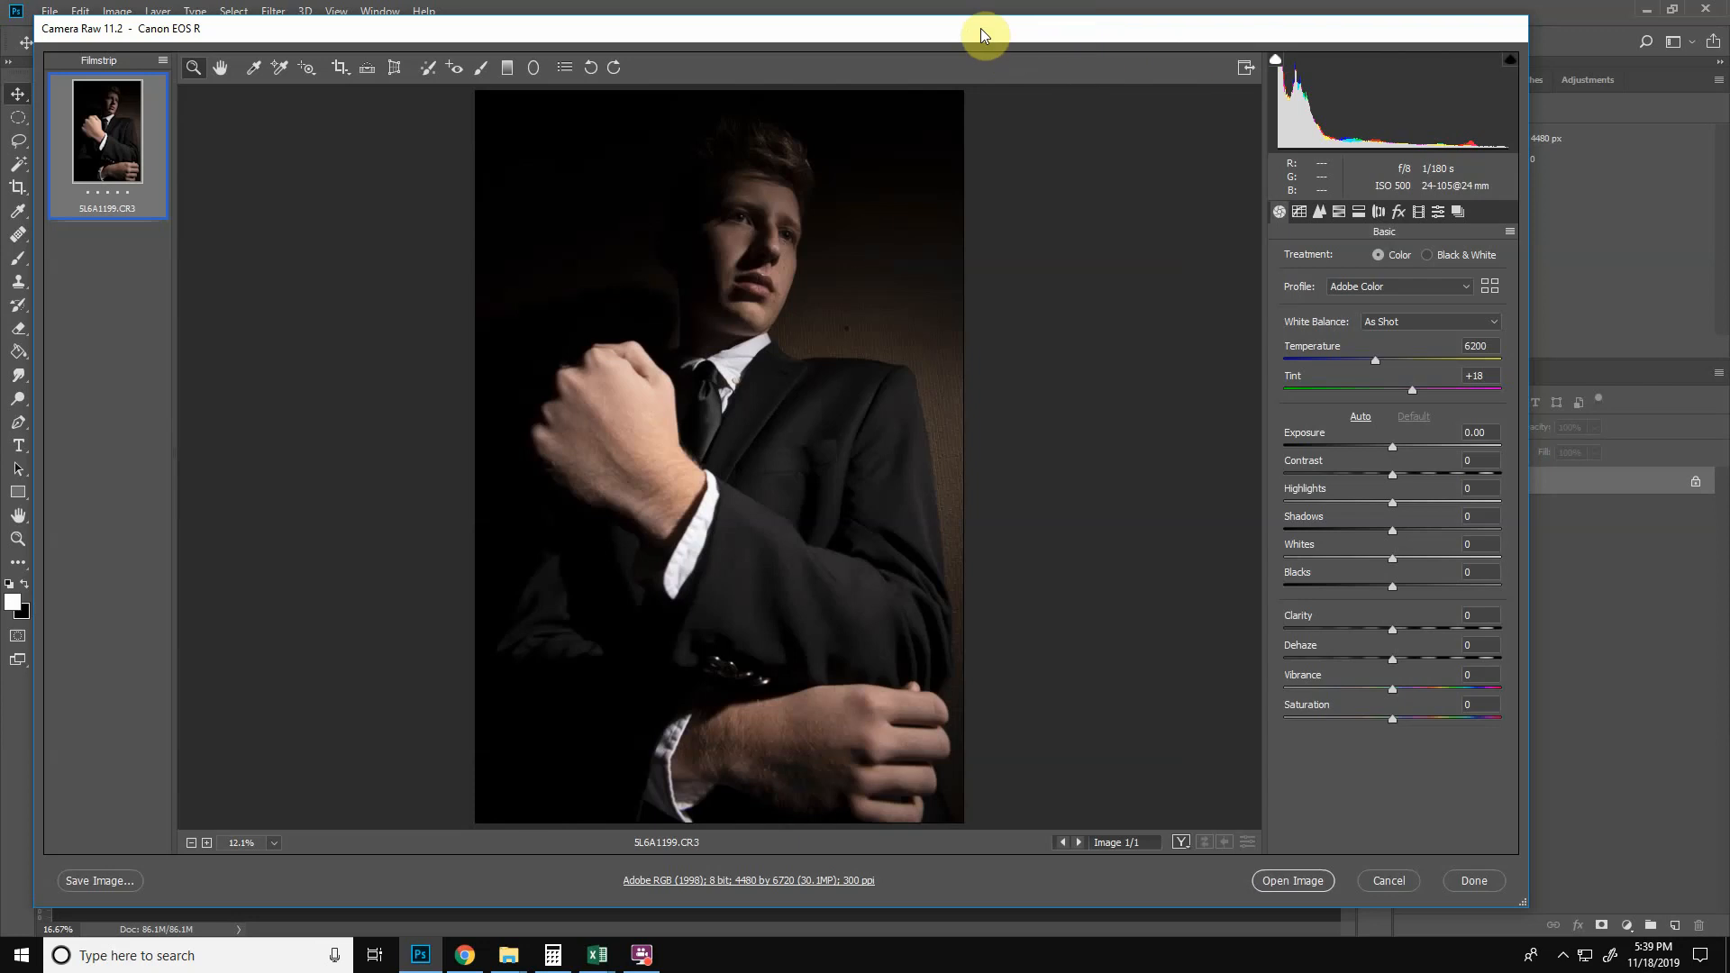
- Darken the raw portrait with Exposure -0.70, Highlights -46, Shadows +93 and Whites +43
drag(981, 29, 1005, 26)
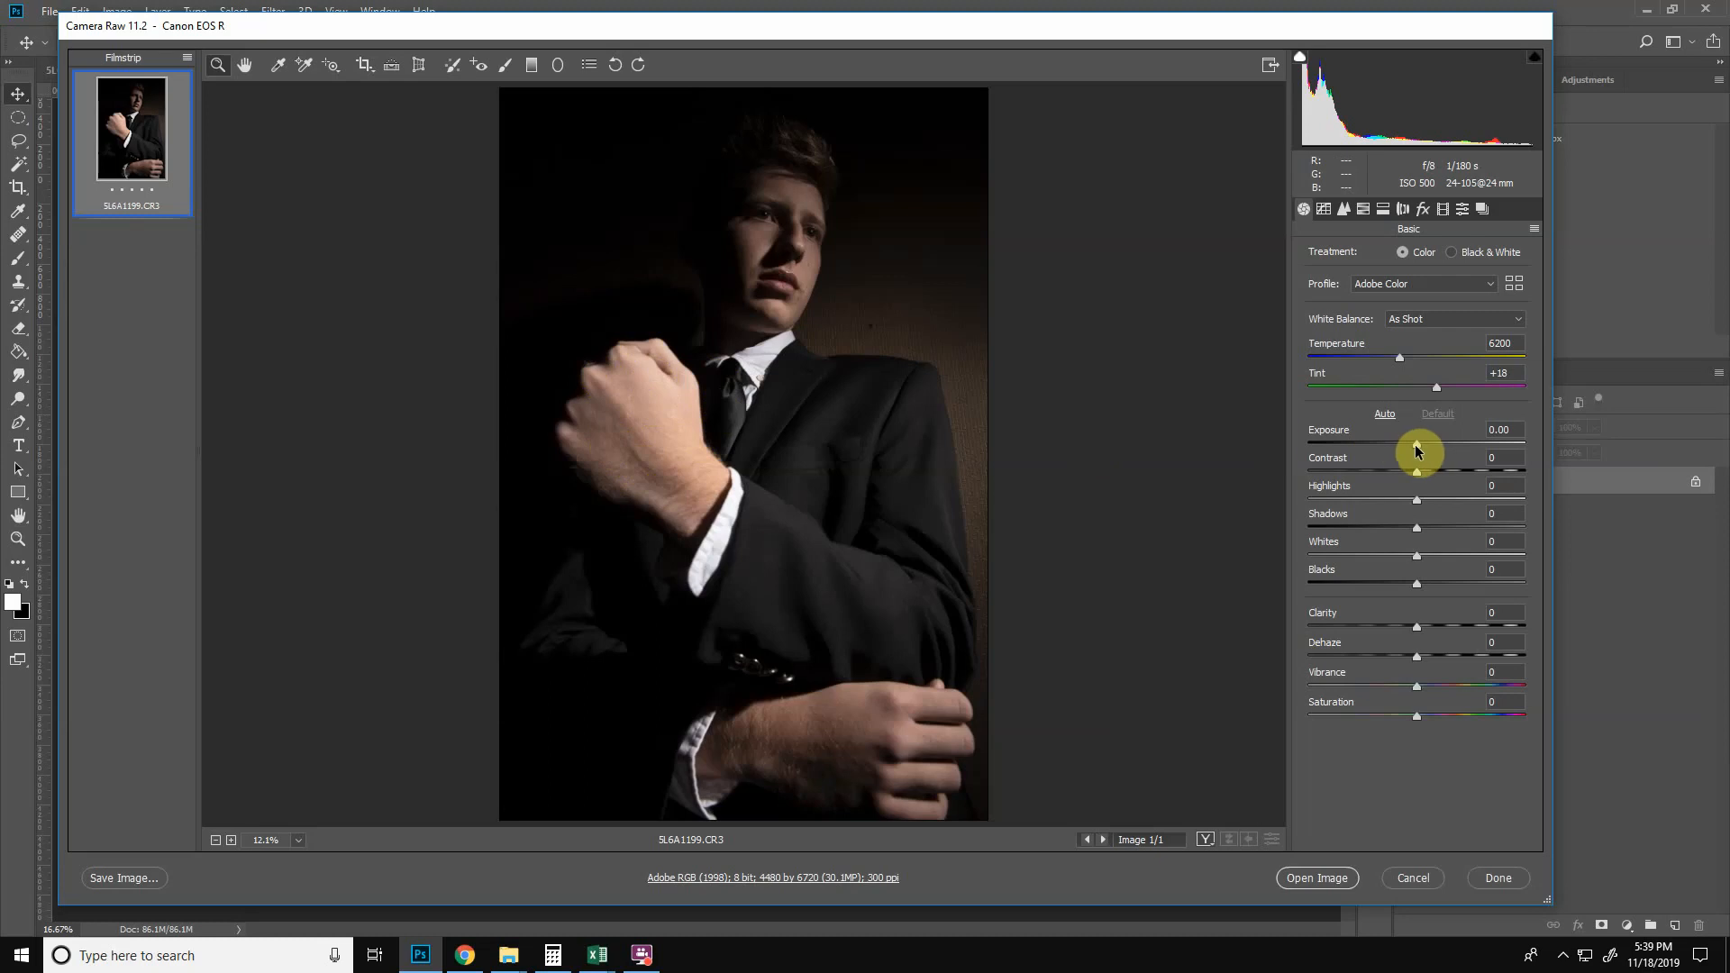
drag(1418, 451, 1368, 509)
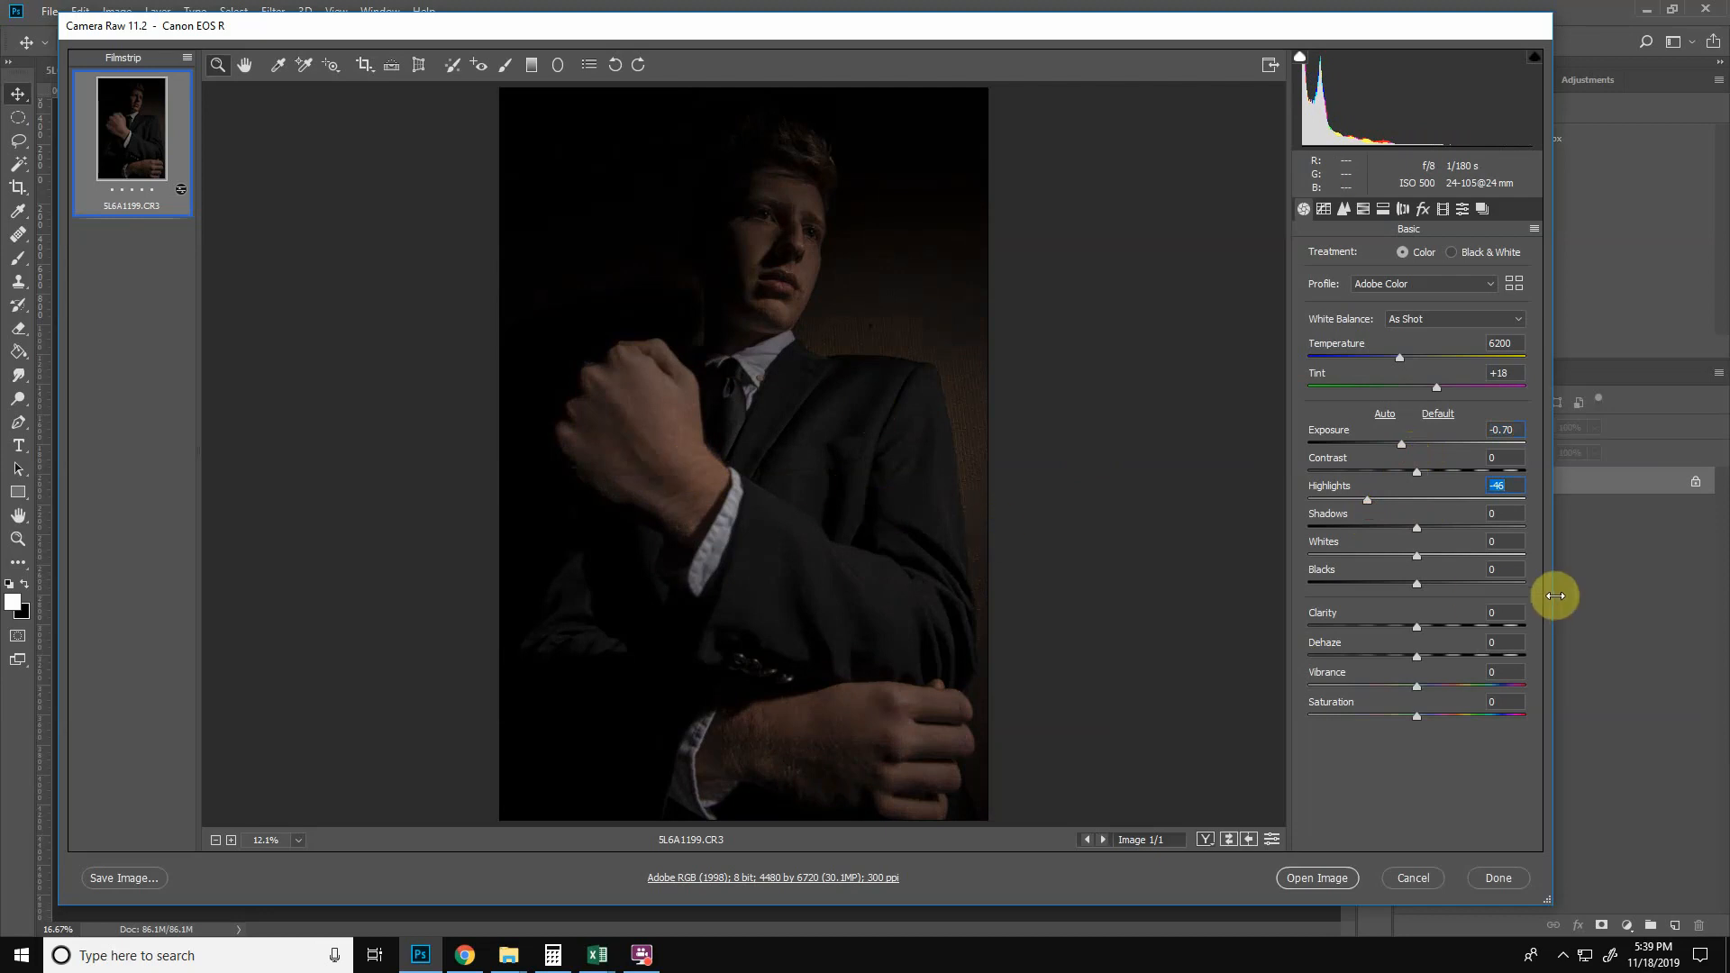
drag(1417, 529, 1519, 541)
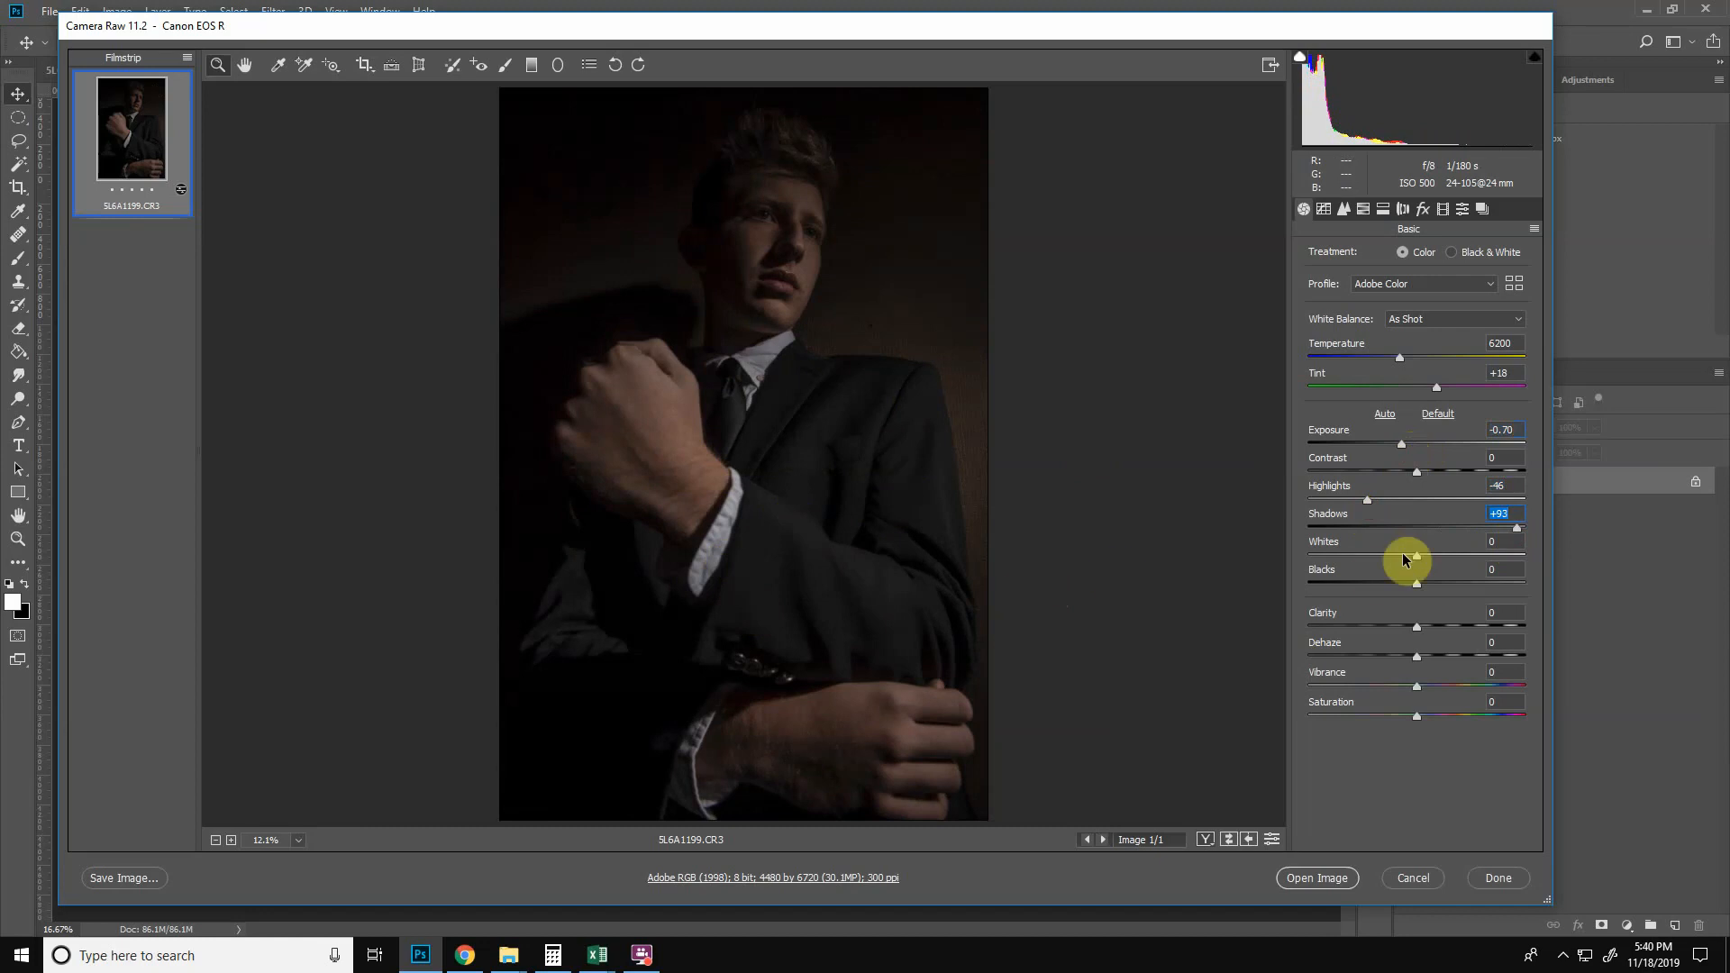
drag(1418, 559, 1467, 564)
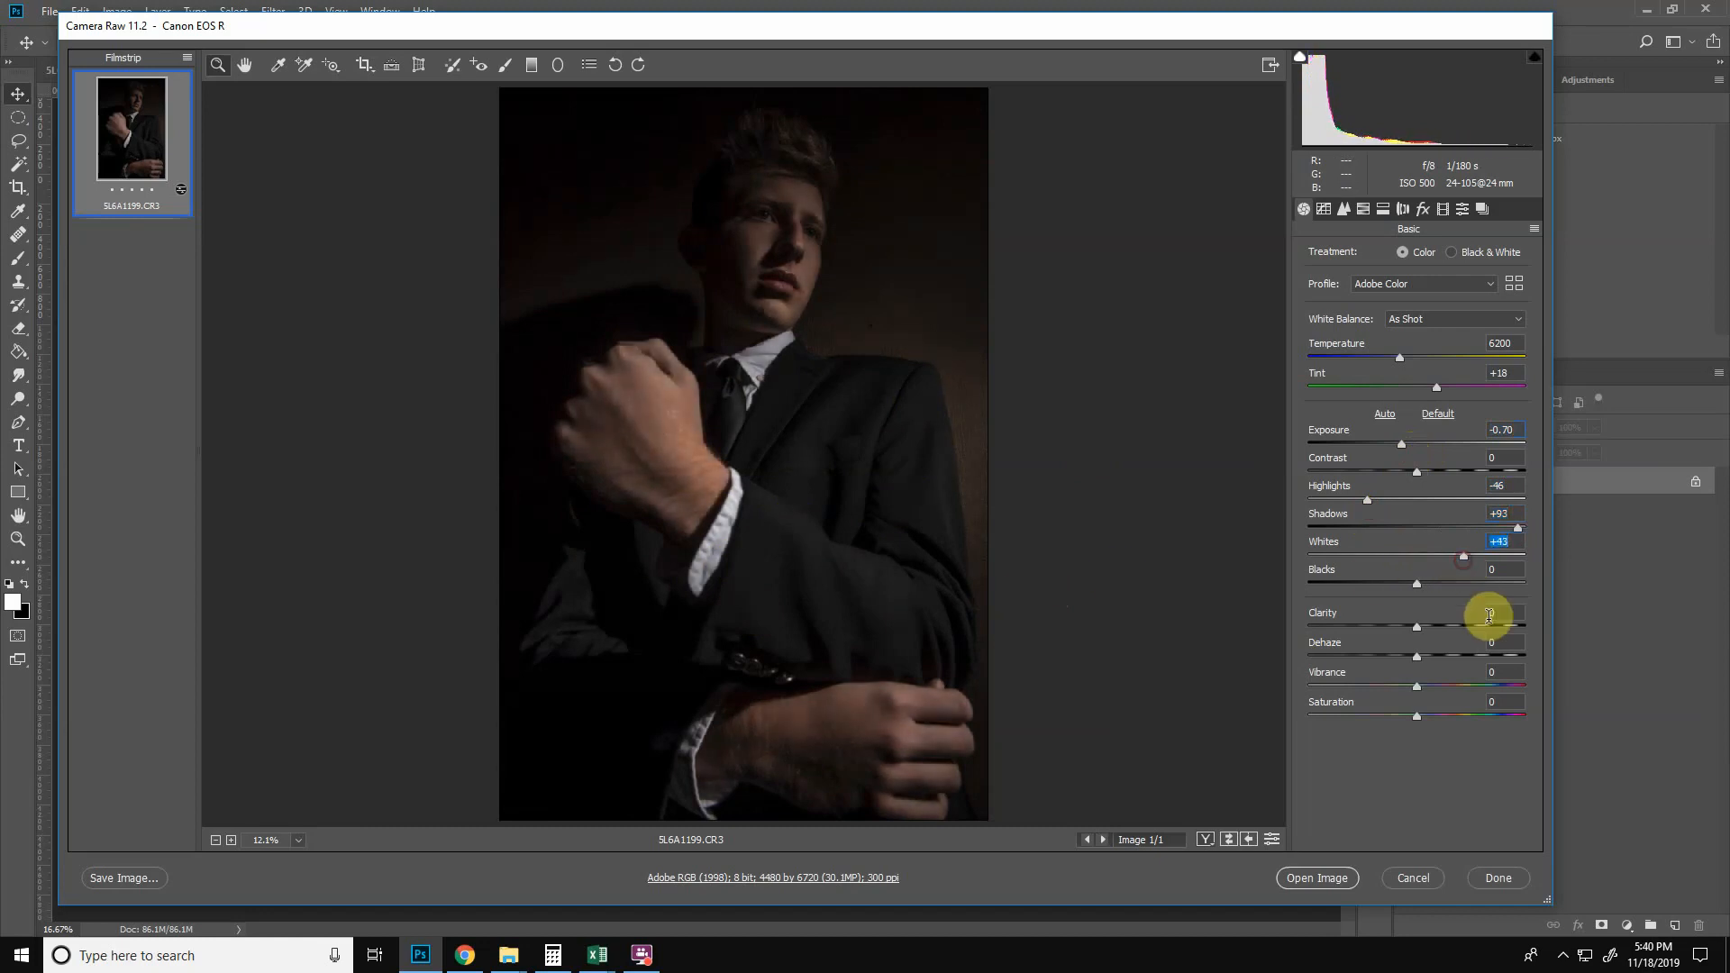
- Cool the white balance to a temperature of 5300 and open the developed photo as a document
drag(1398, 362, 1386, 369)
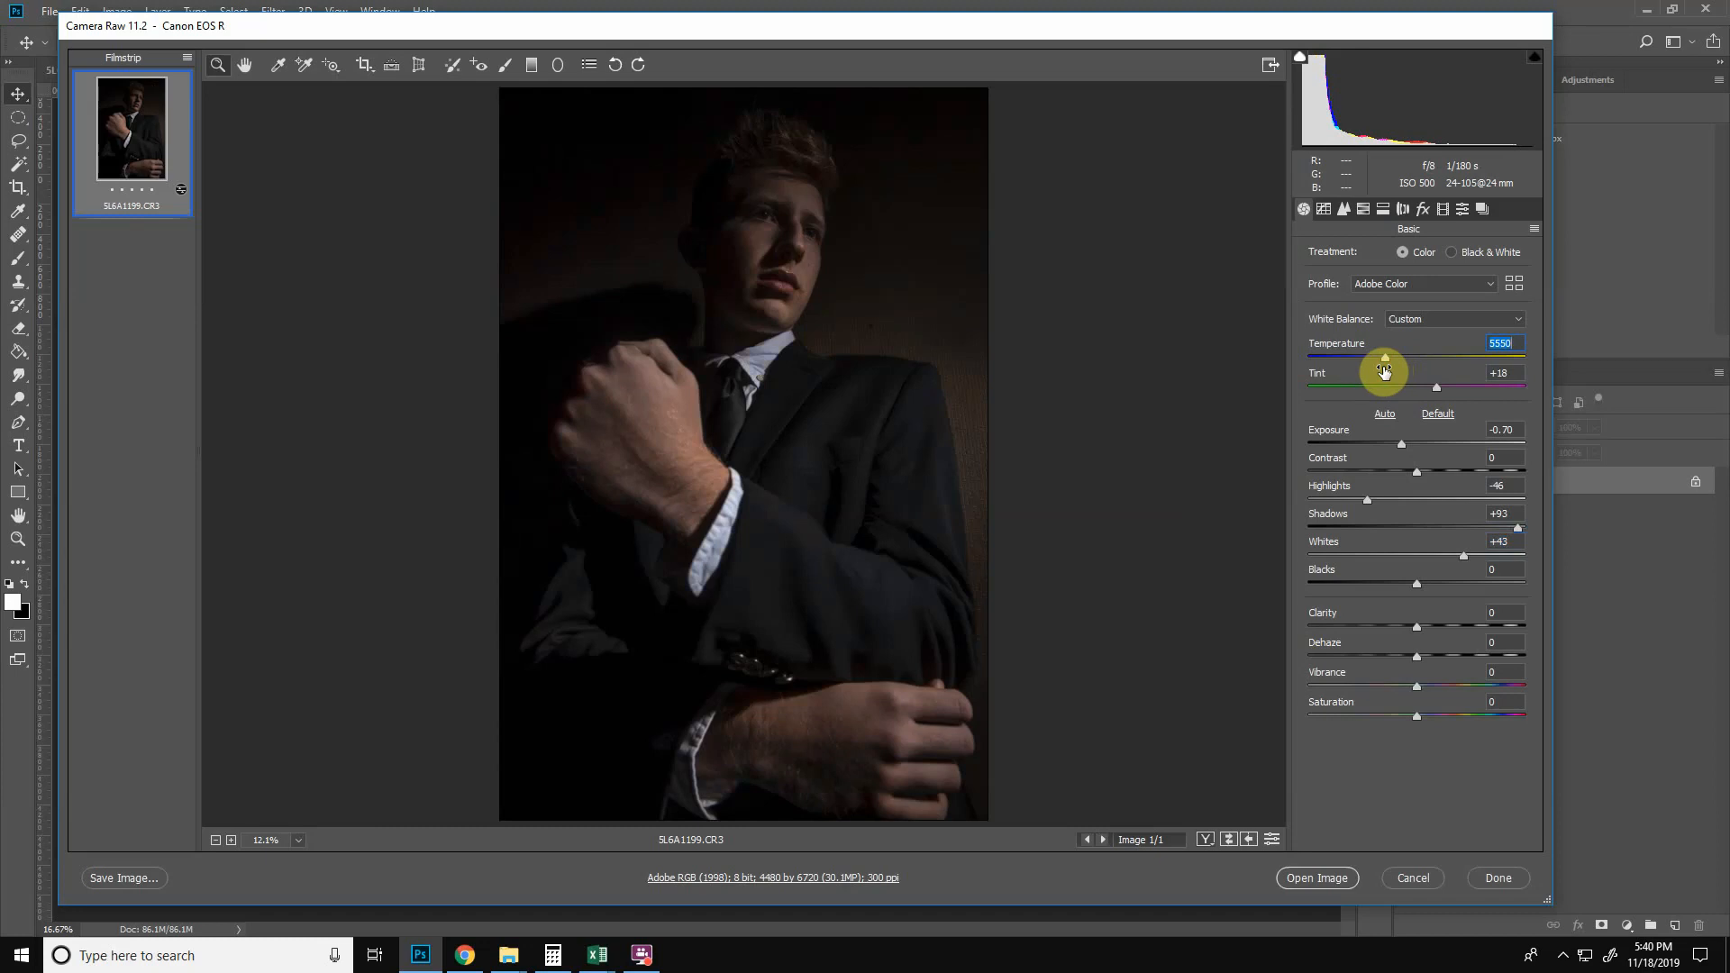
drag(1386, 369, 1394, 326)
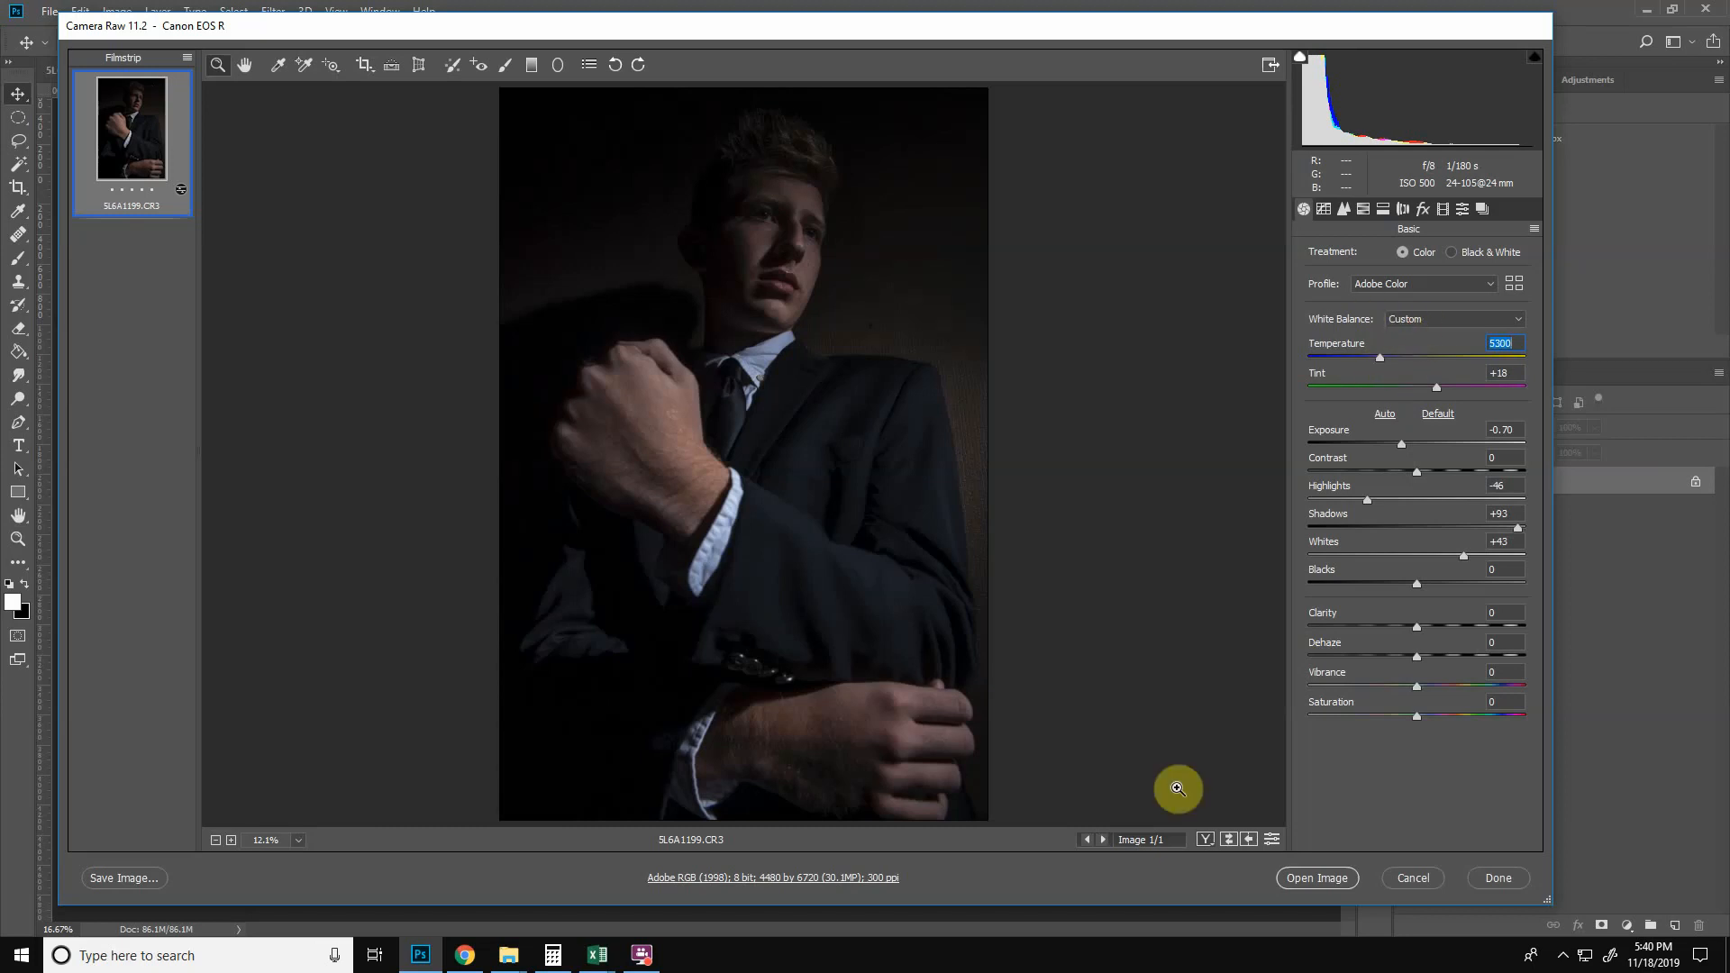
click(1310, 876)
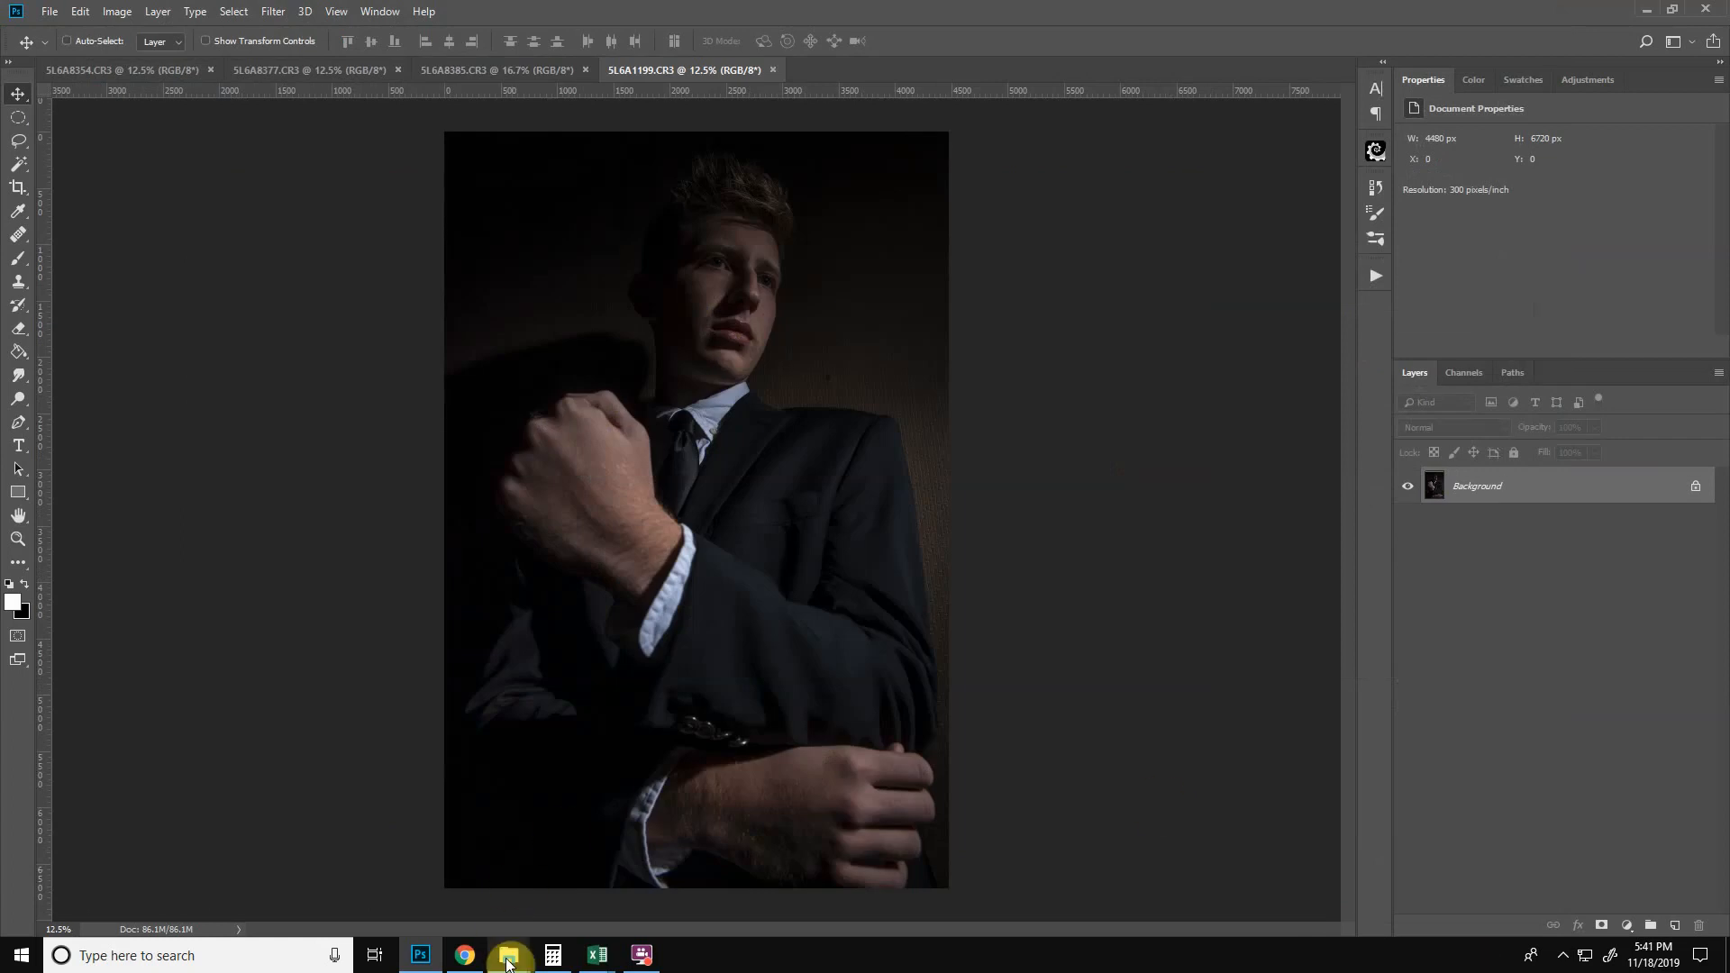
- Reopen 5L6A1199.CR3 from the 2019 Senior Shoot folder, set Exposure to +0.40 and open it as a second document
mouse_move(522, 963)
click(1397, 888)
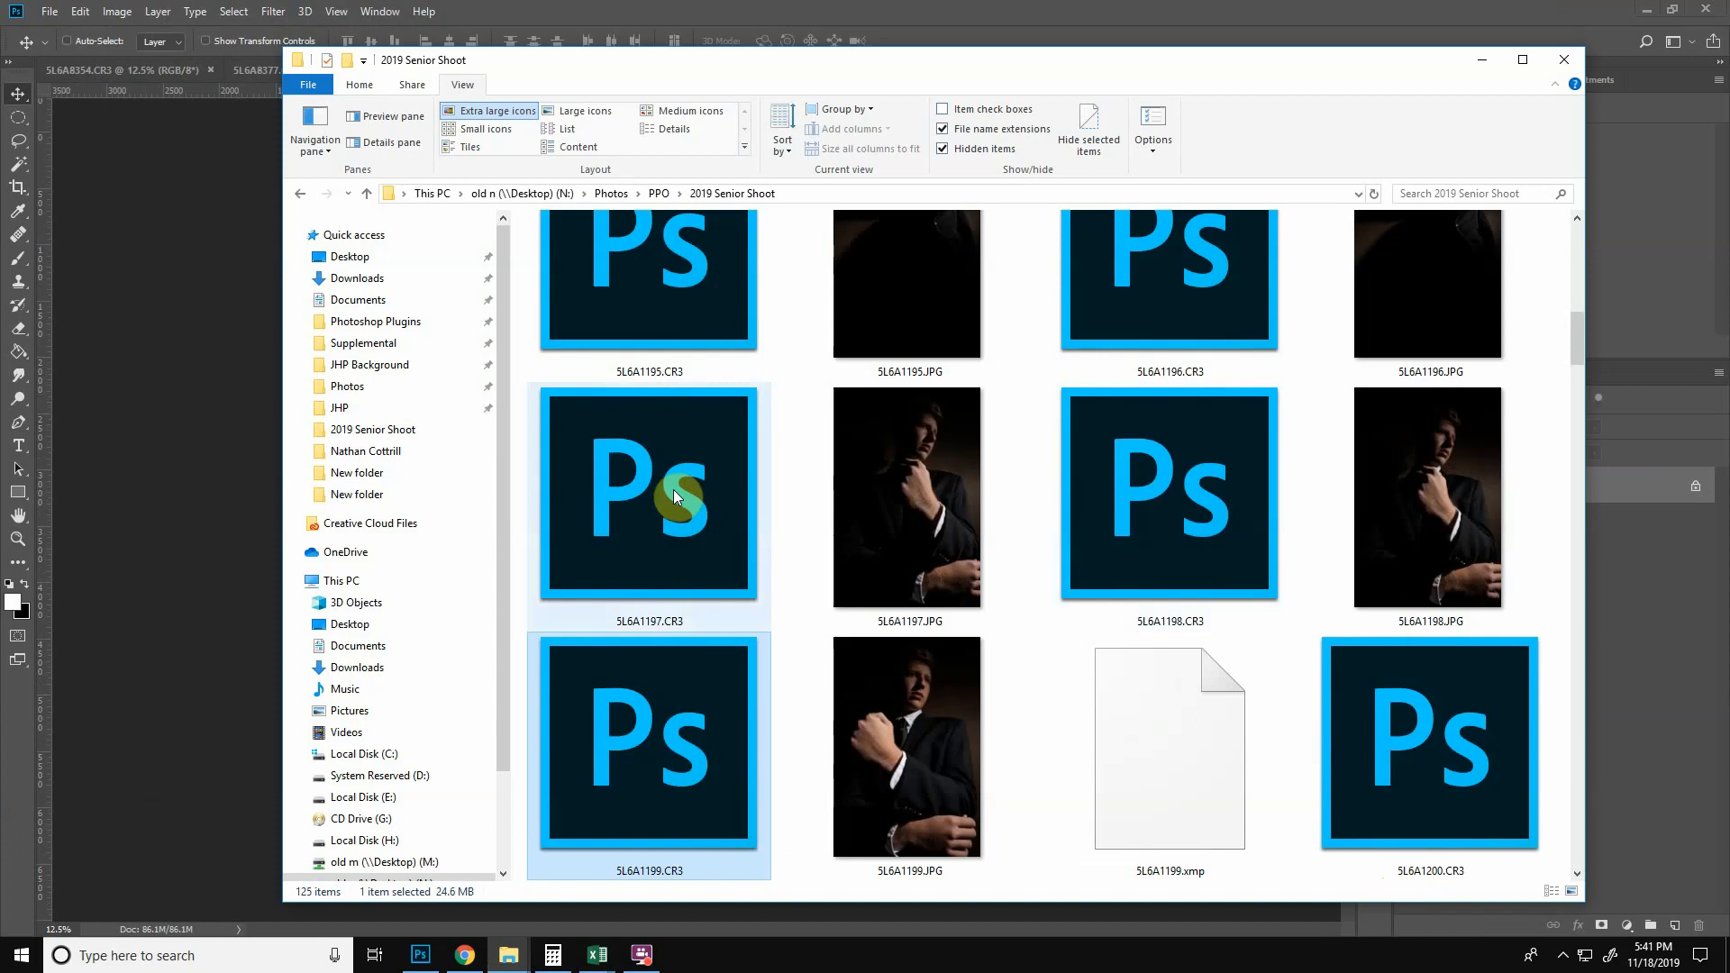
double_click(664, 765)
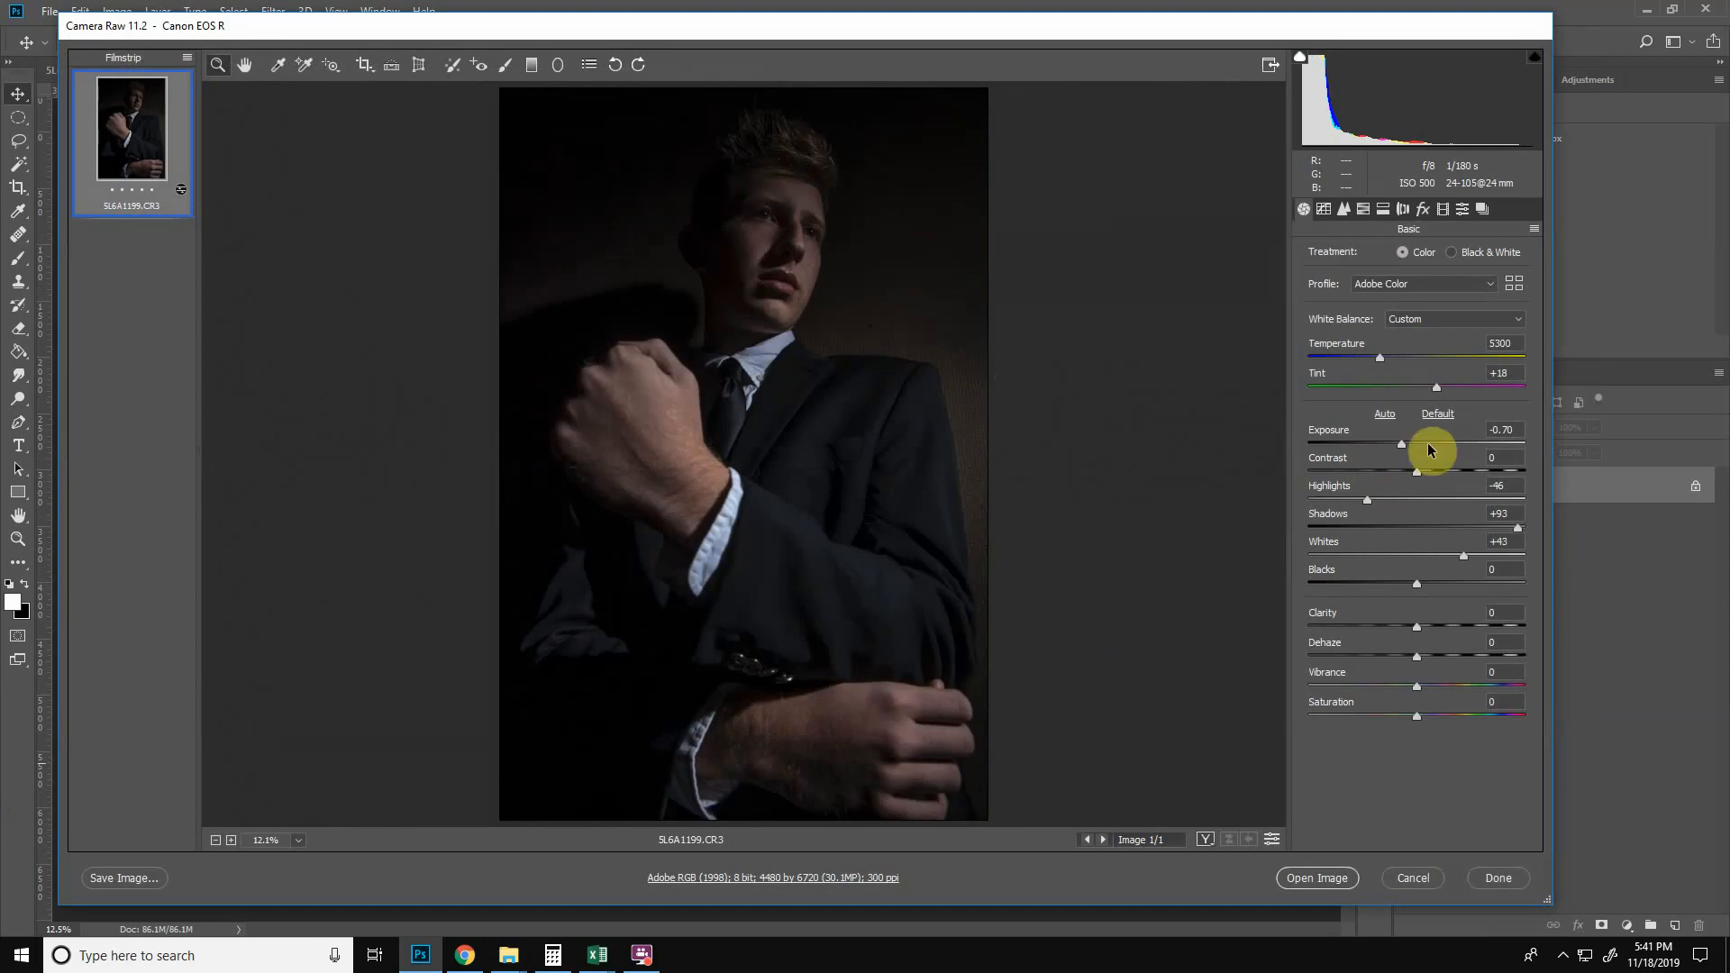
drag(1403, 448, 1426, 446)
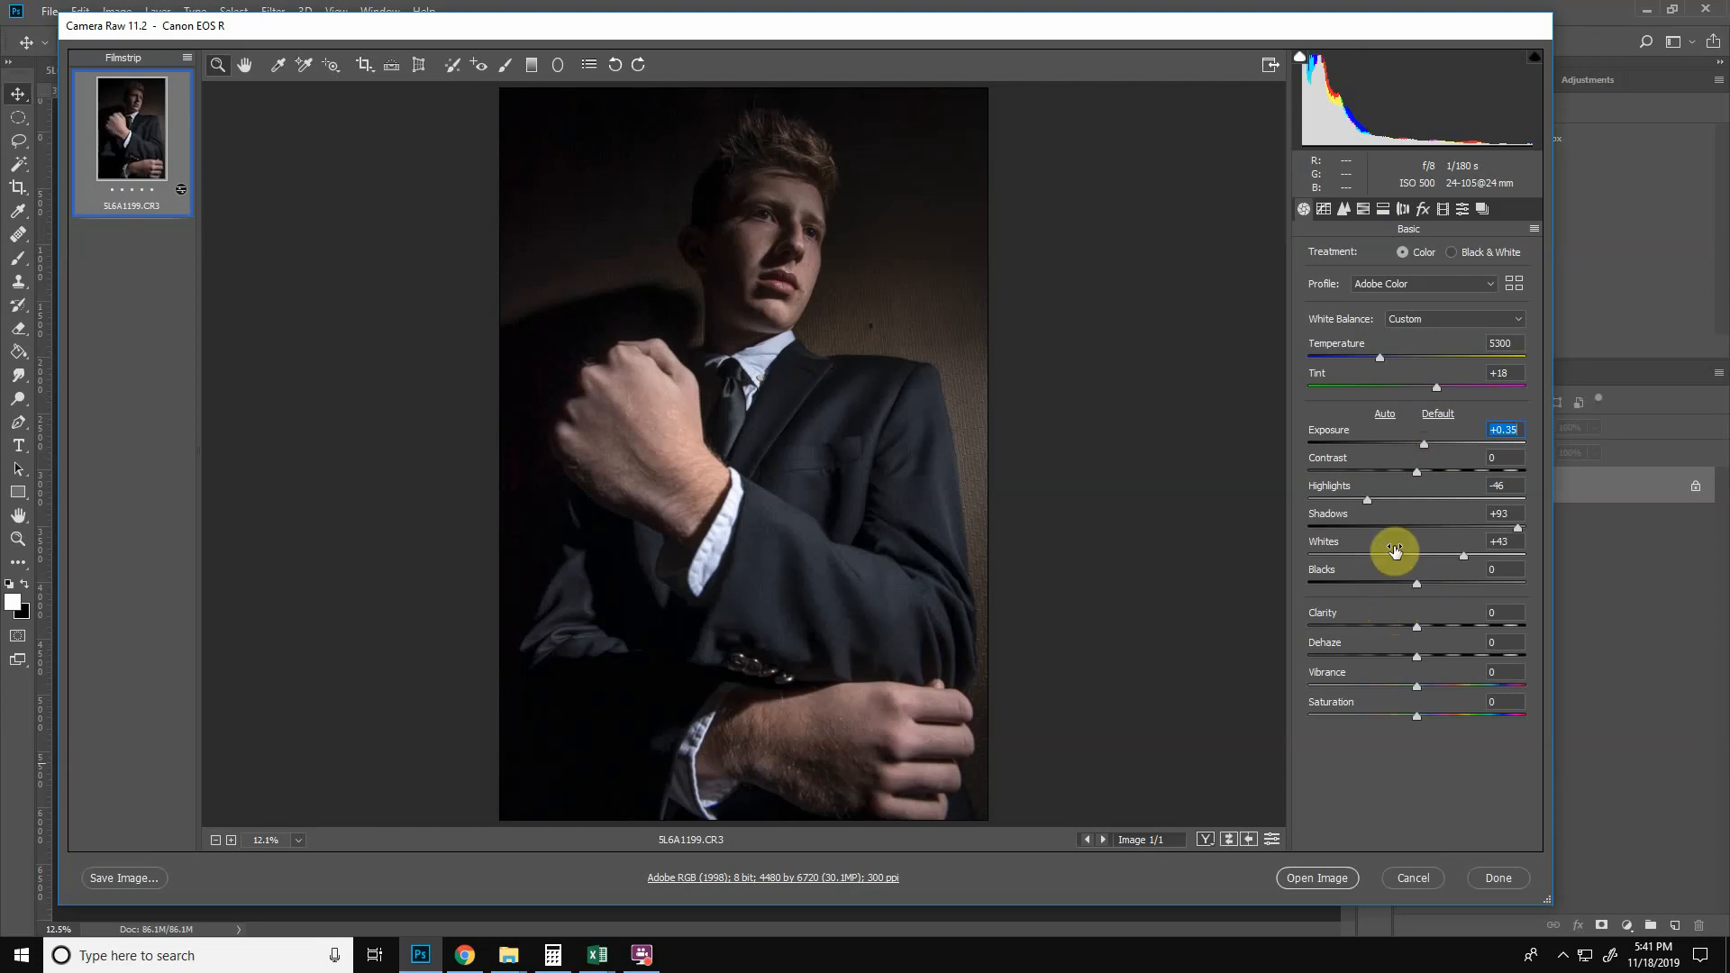
drag(1426, 448, 1428, 447)
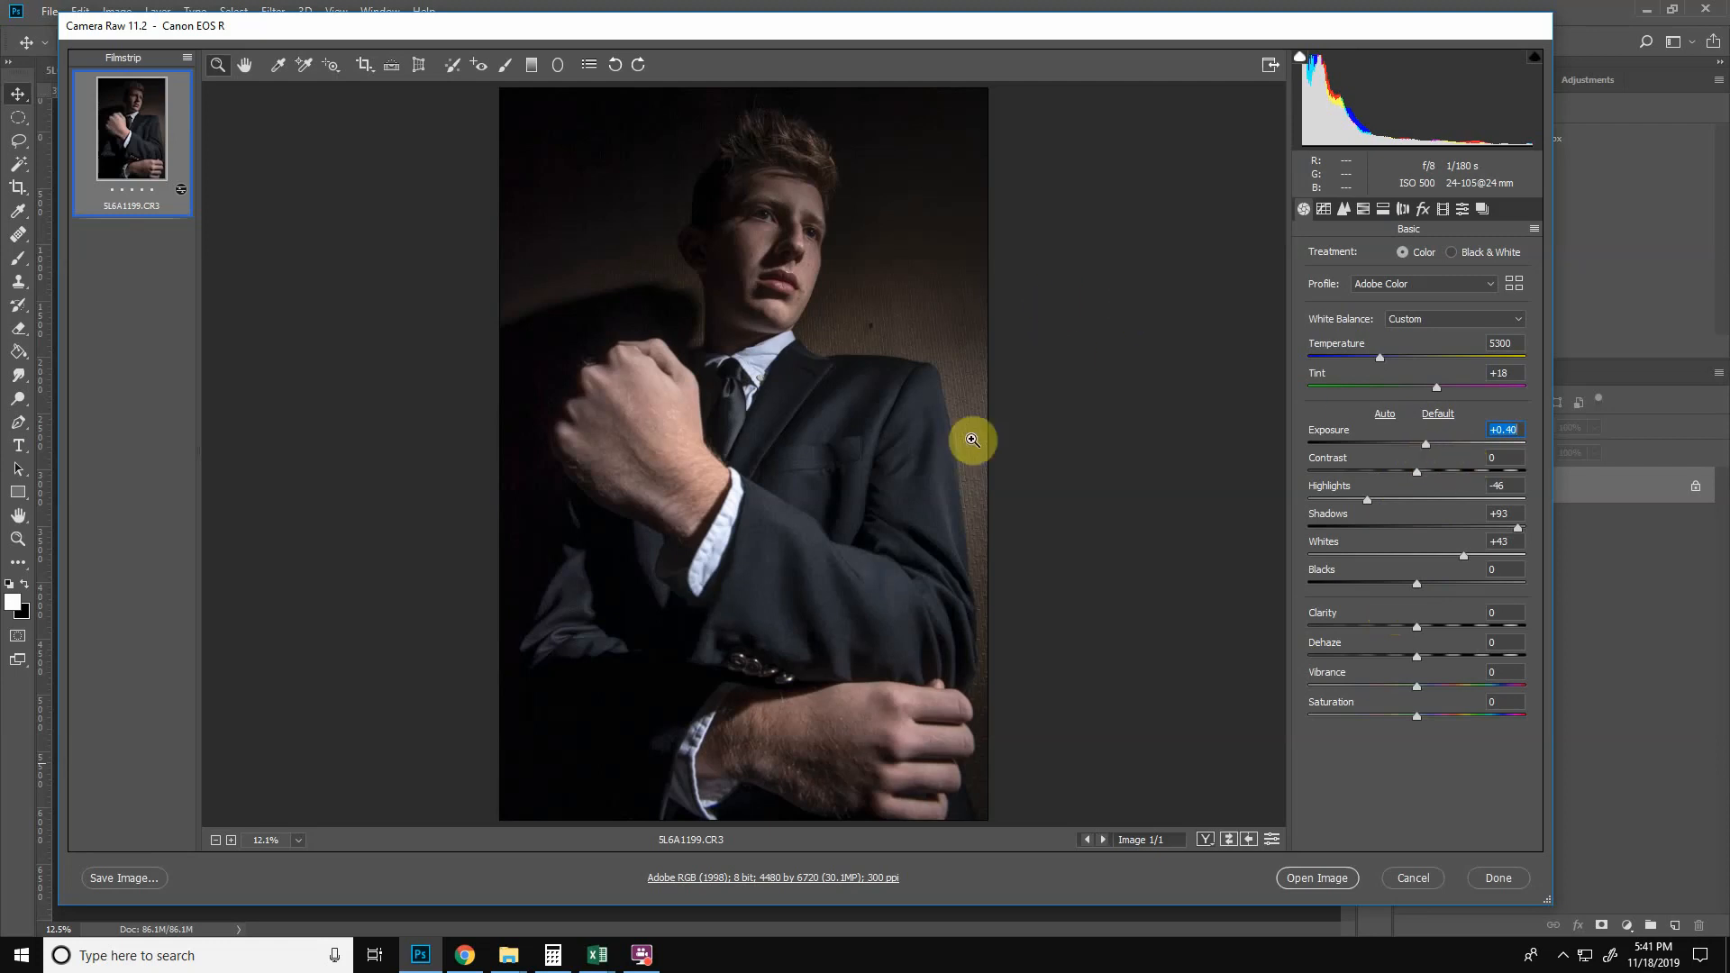
click(1333, 881)
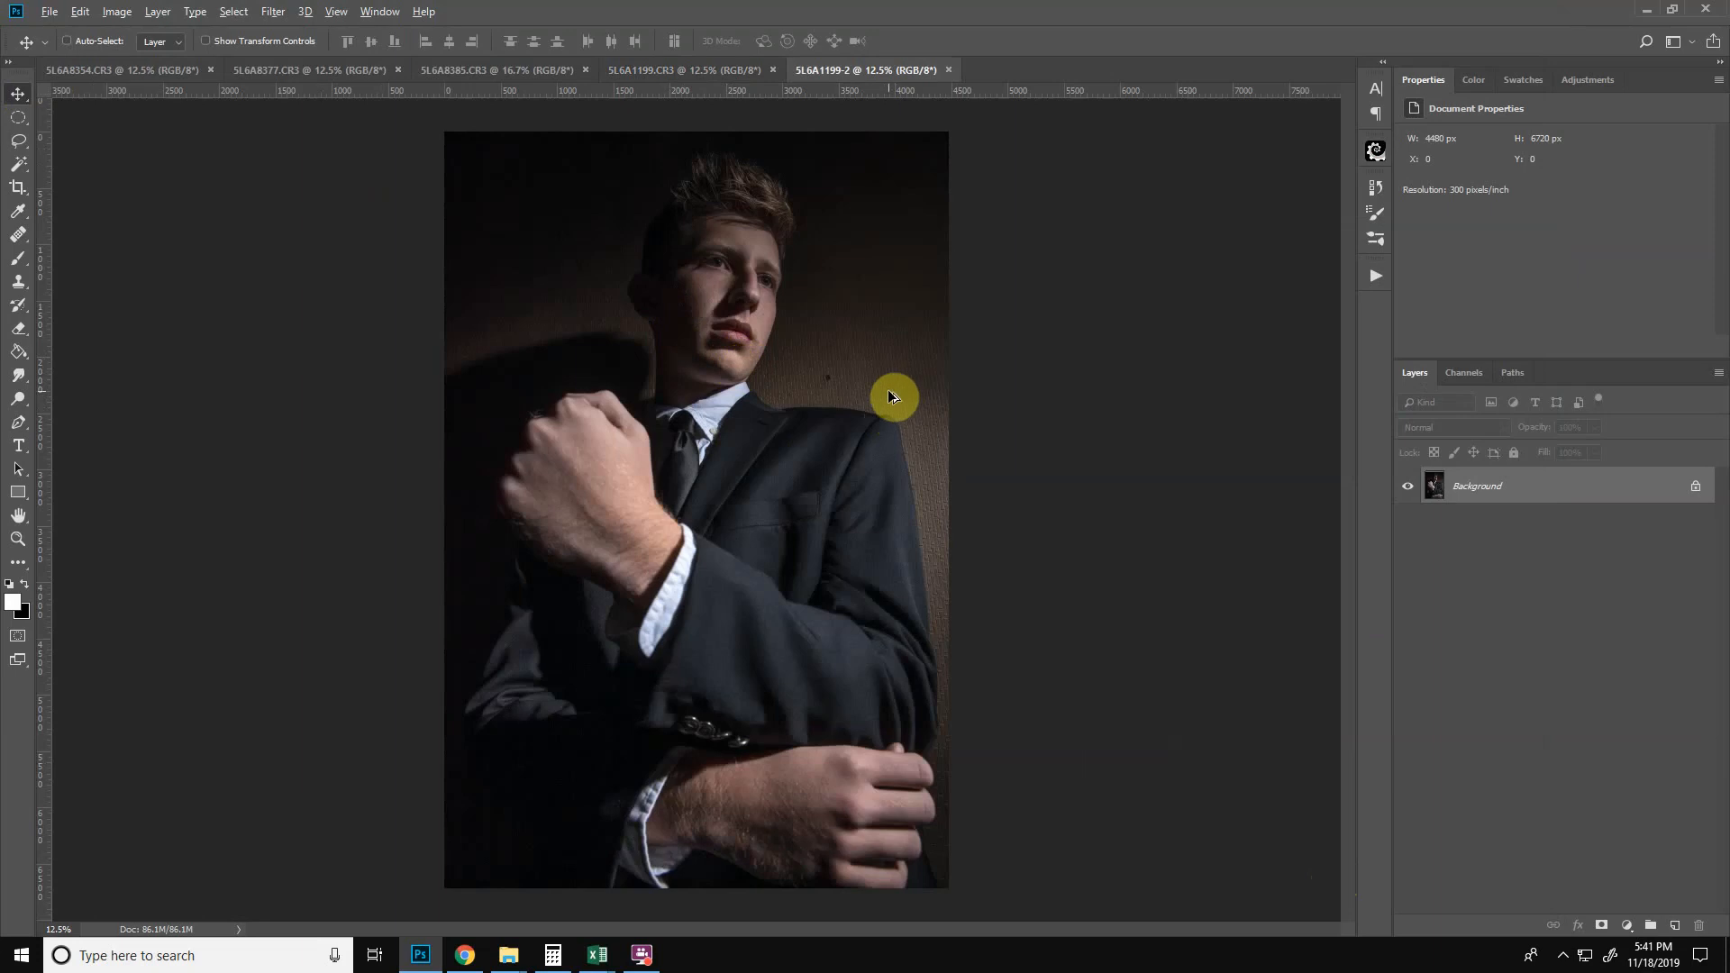
- Copy the brighter version onto the darker document as an aligned layer and hide it with a black layer mask
drag(880, 364, 689, 204)
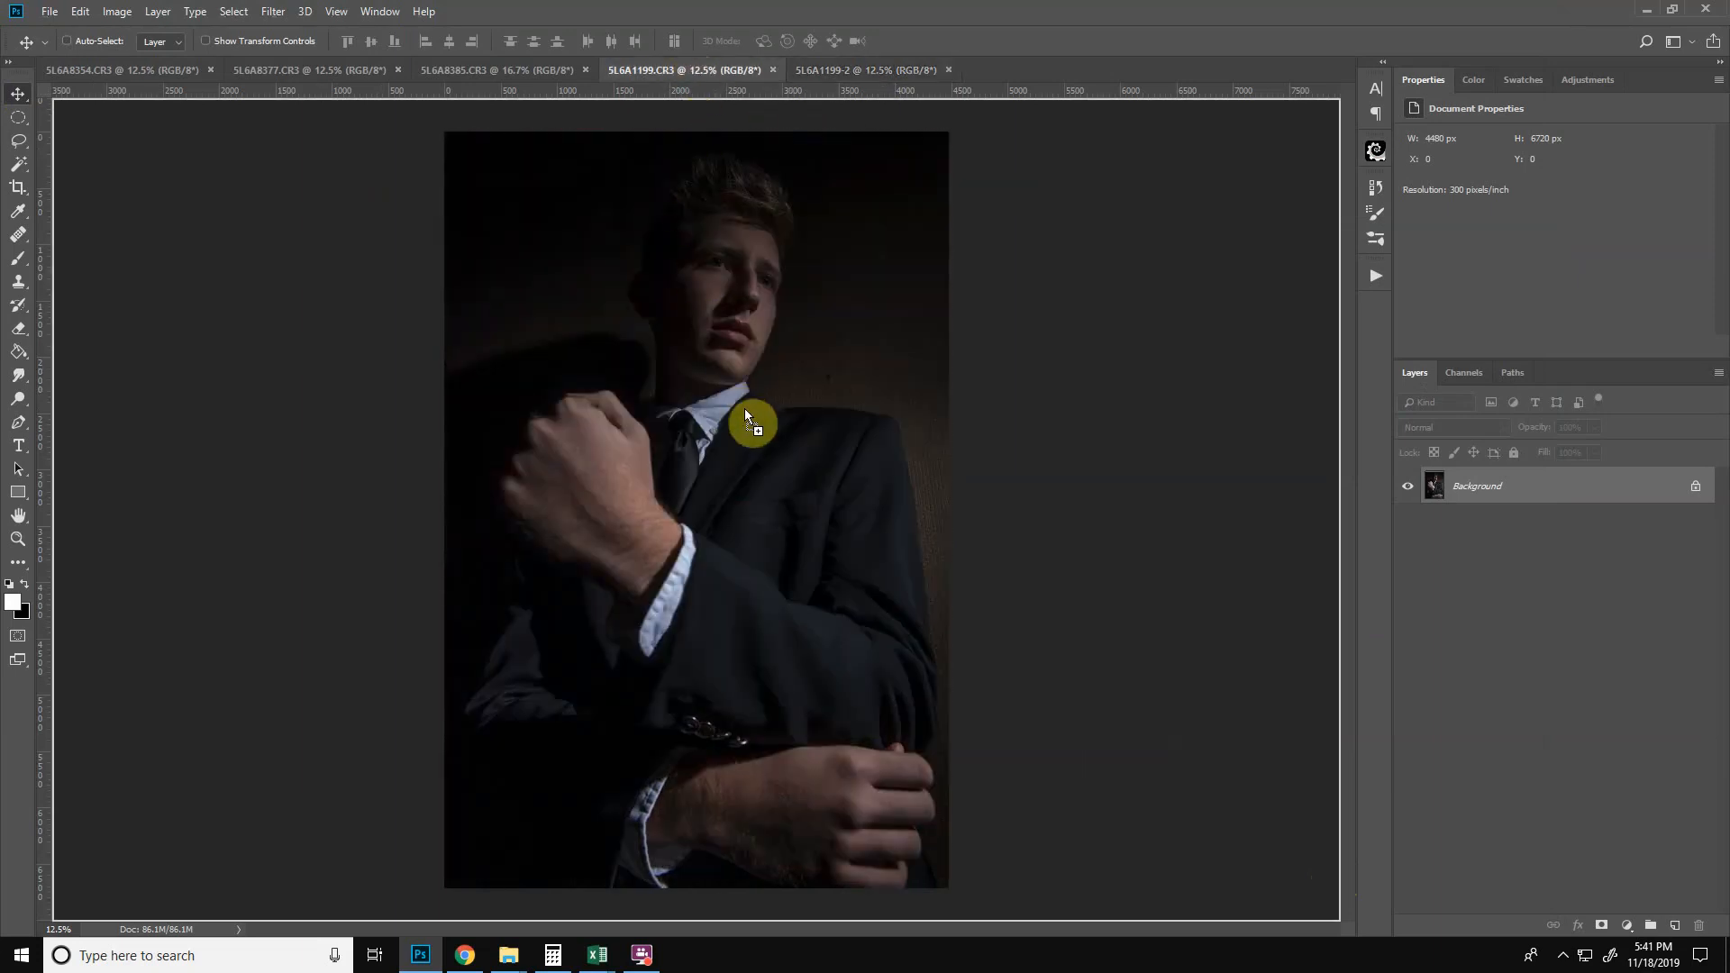
drag(745, 410, 748, 415)
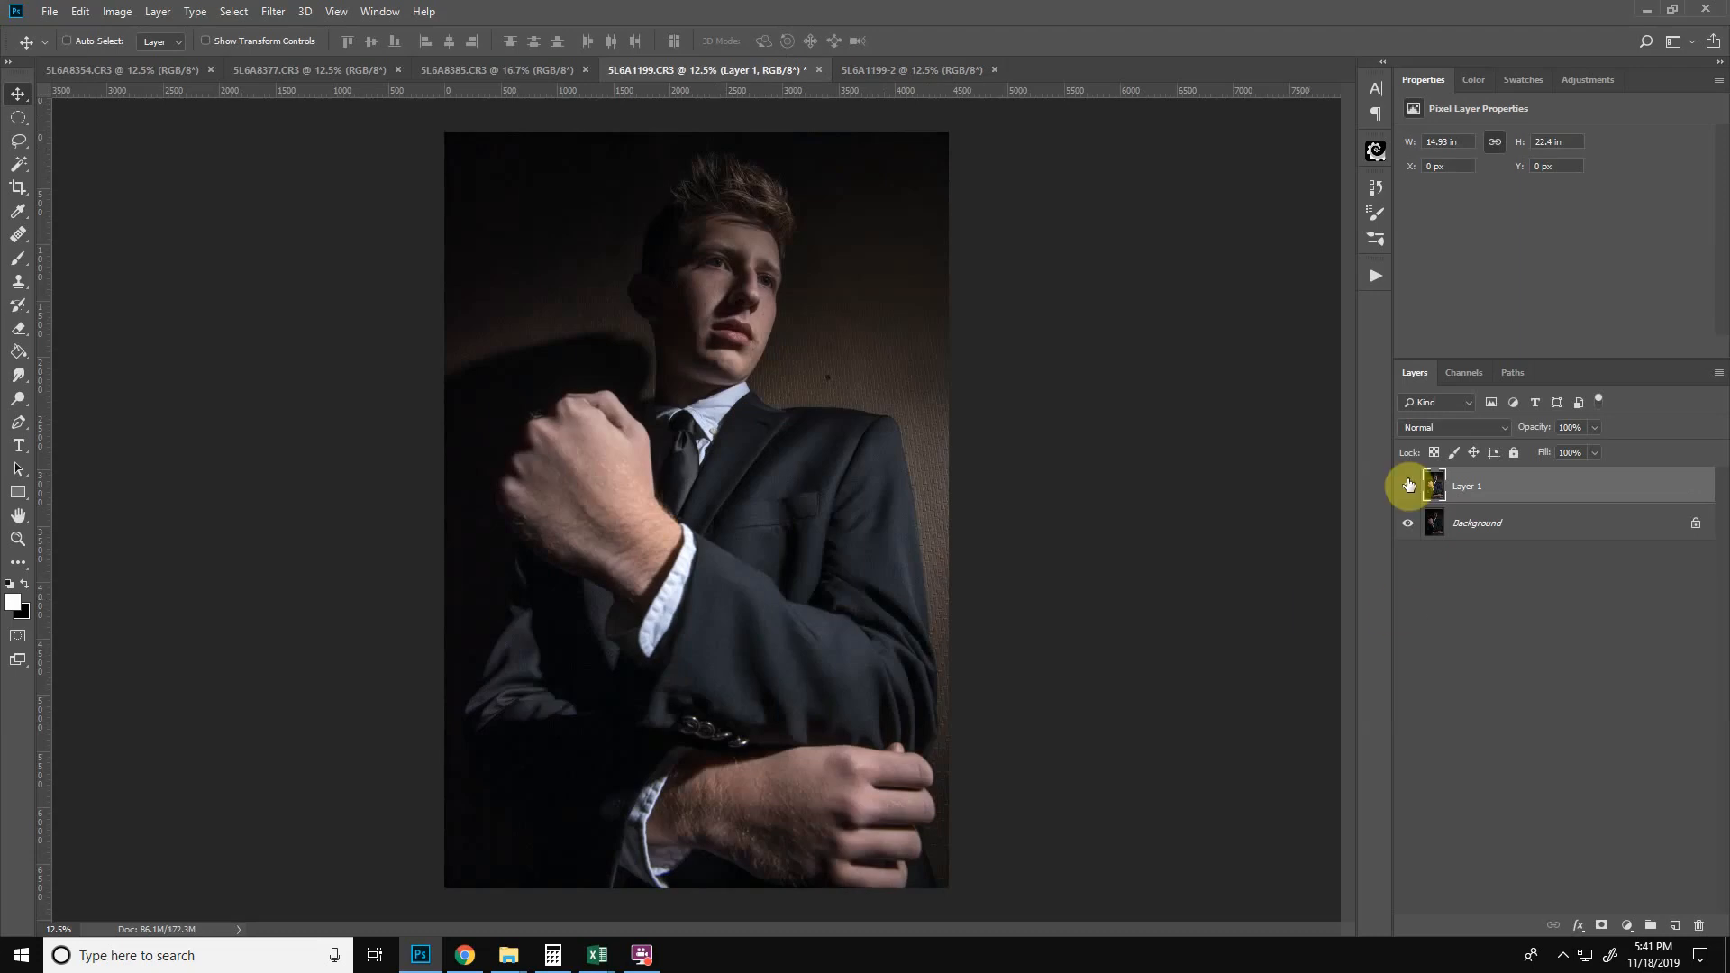
click(1410, 487)
click(1410, 488)
alt+click(1604, 926)
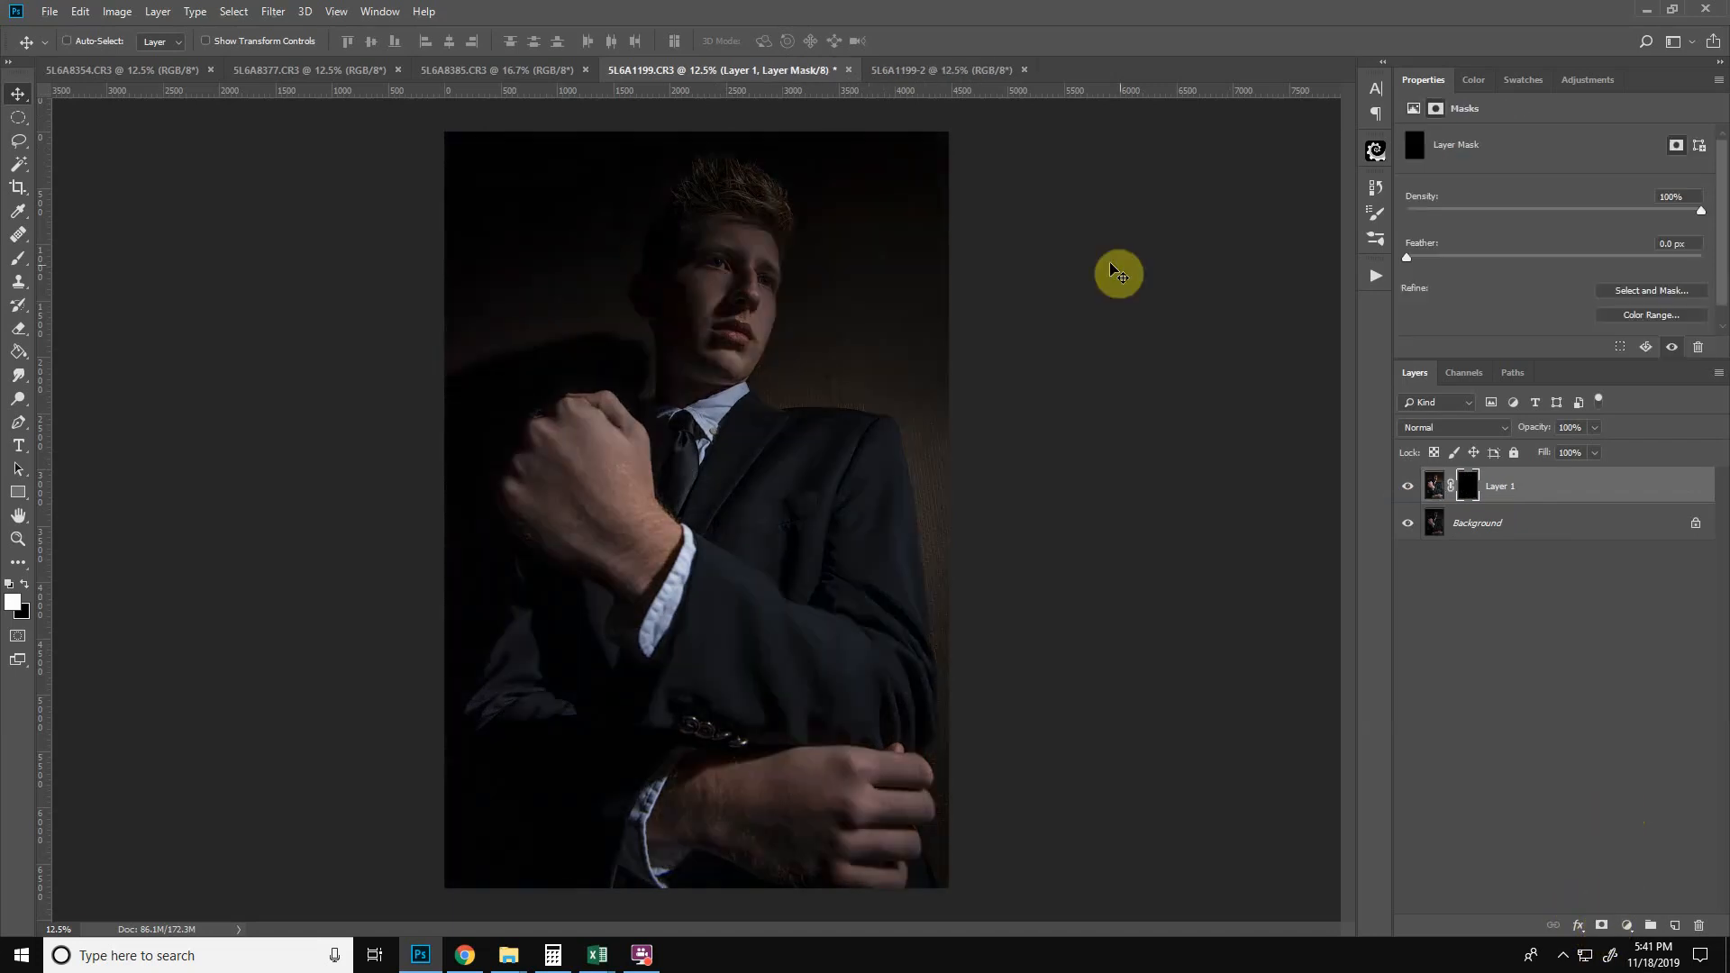
- Paint white on the layer mask with a 2900 px soft brush at 11% flow to brighten the face and upper background
click(18, 260)
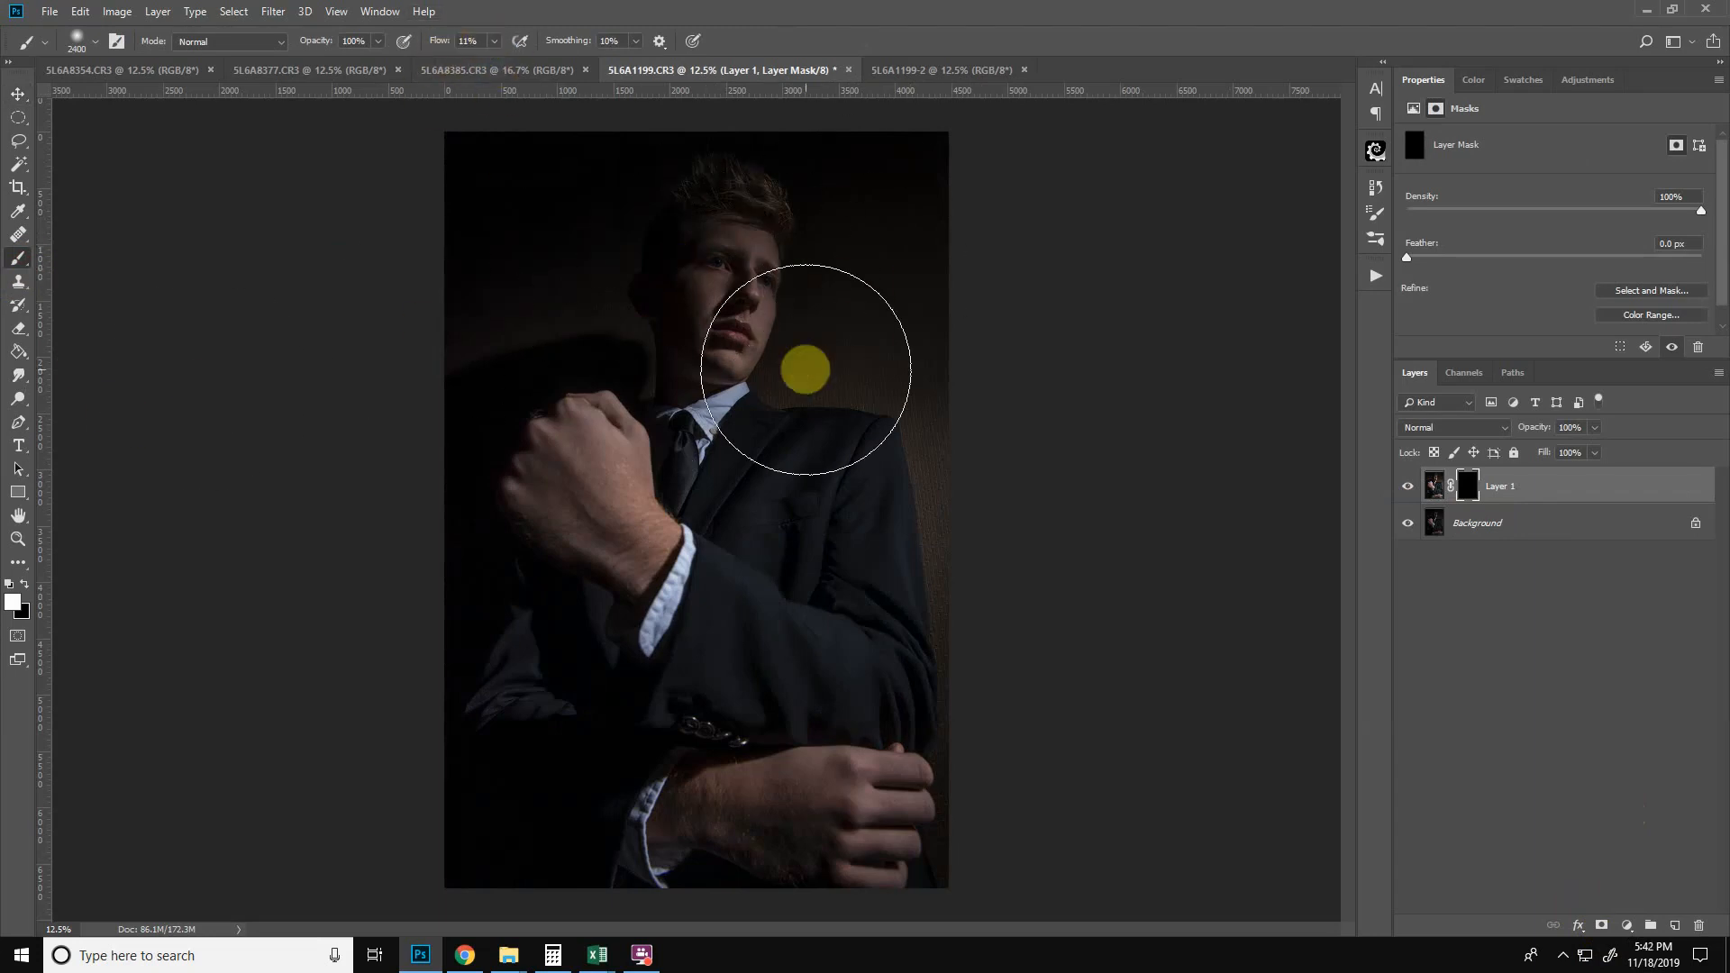
key(bracketright)
mouse_move(857, 283)
mouse_down()
mouse_move(757, 309)
mouse_move(699, 290)
mouse_move(865, 181)
mouse_move(728, 137)
mouse_move(928, 193)
mouse_move(895, 514)
mouse_move(846, 517)
mouse_move(648, 213)
mouse_move(553, 189)
mouse_move(549, 212)
mouse_move(607, 263)
mouse_move(668, 201)
mouse_move(653, 198)
mouse_move(1081, 510)
mouse_move(649, 282)
mouse_move(861, 154)
mouse_move(1144, 424)
mouse_move(1055, 683)
mouse_move(985, 667)
mouse_move(819, 379)
mouse_move(1241, 387)
mouse_move(1299, 536)
mouse_up()
key(bracketright)
key(bracketright)
key(bracketright)
key(bracketright)
click(1408, 487)
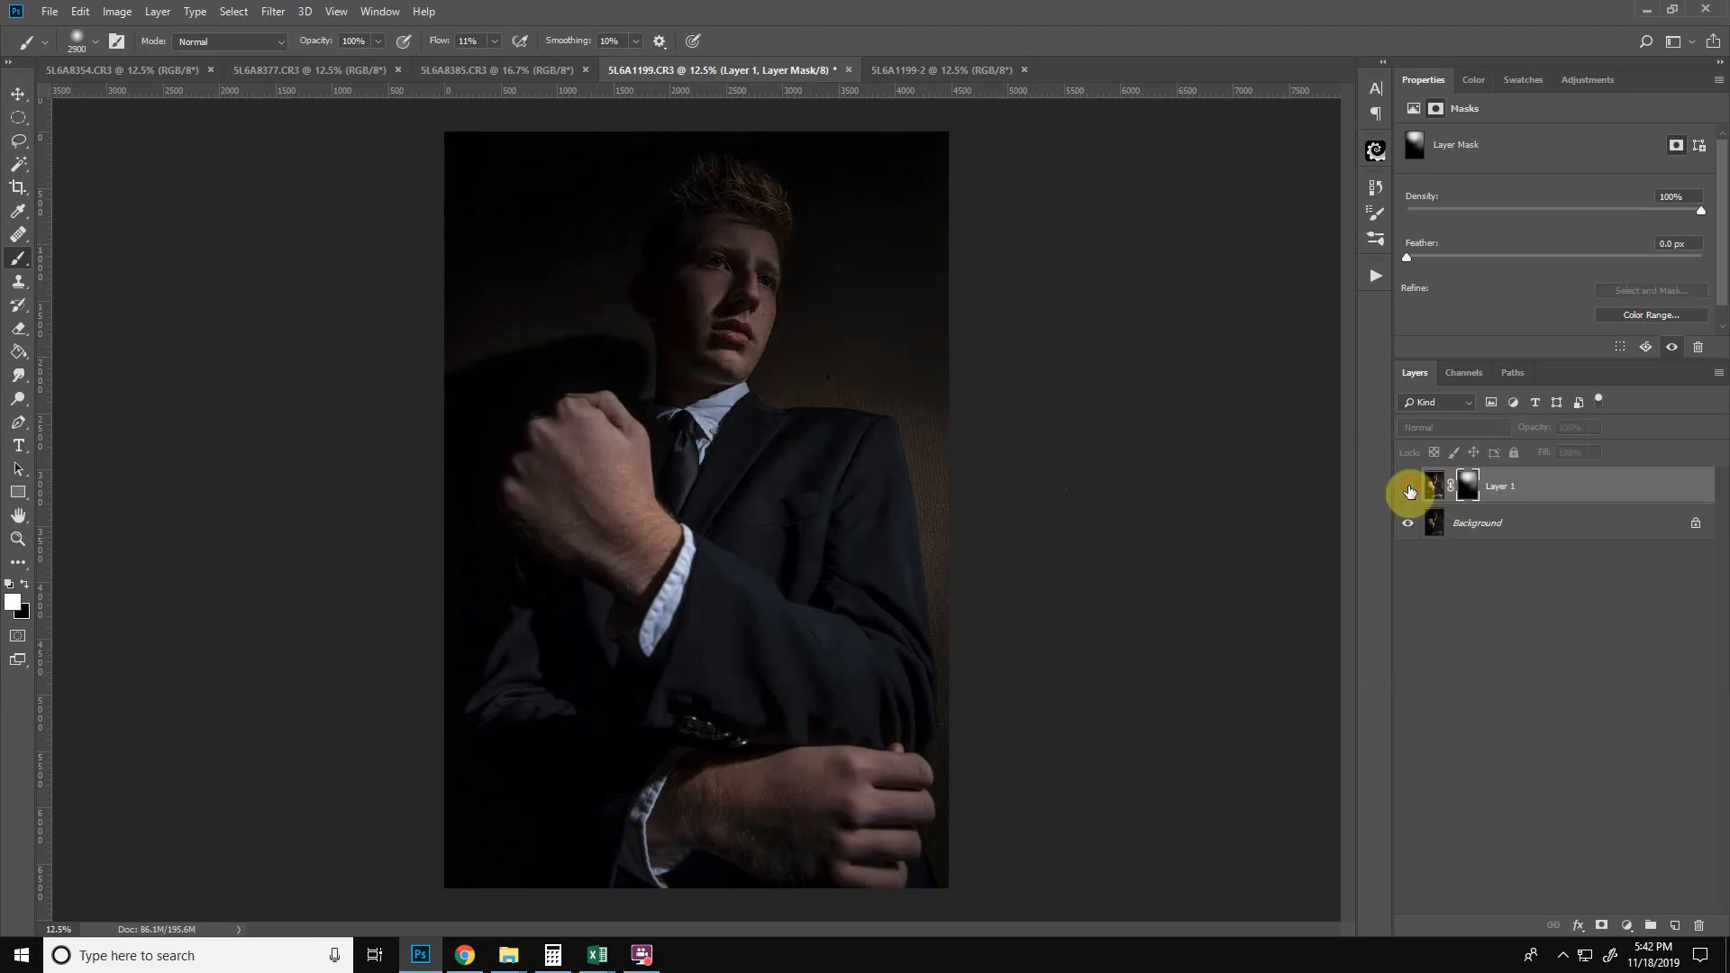
click(1409, 488)
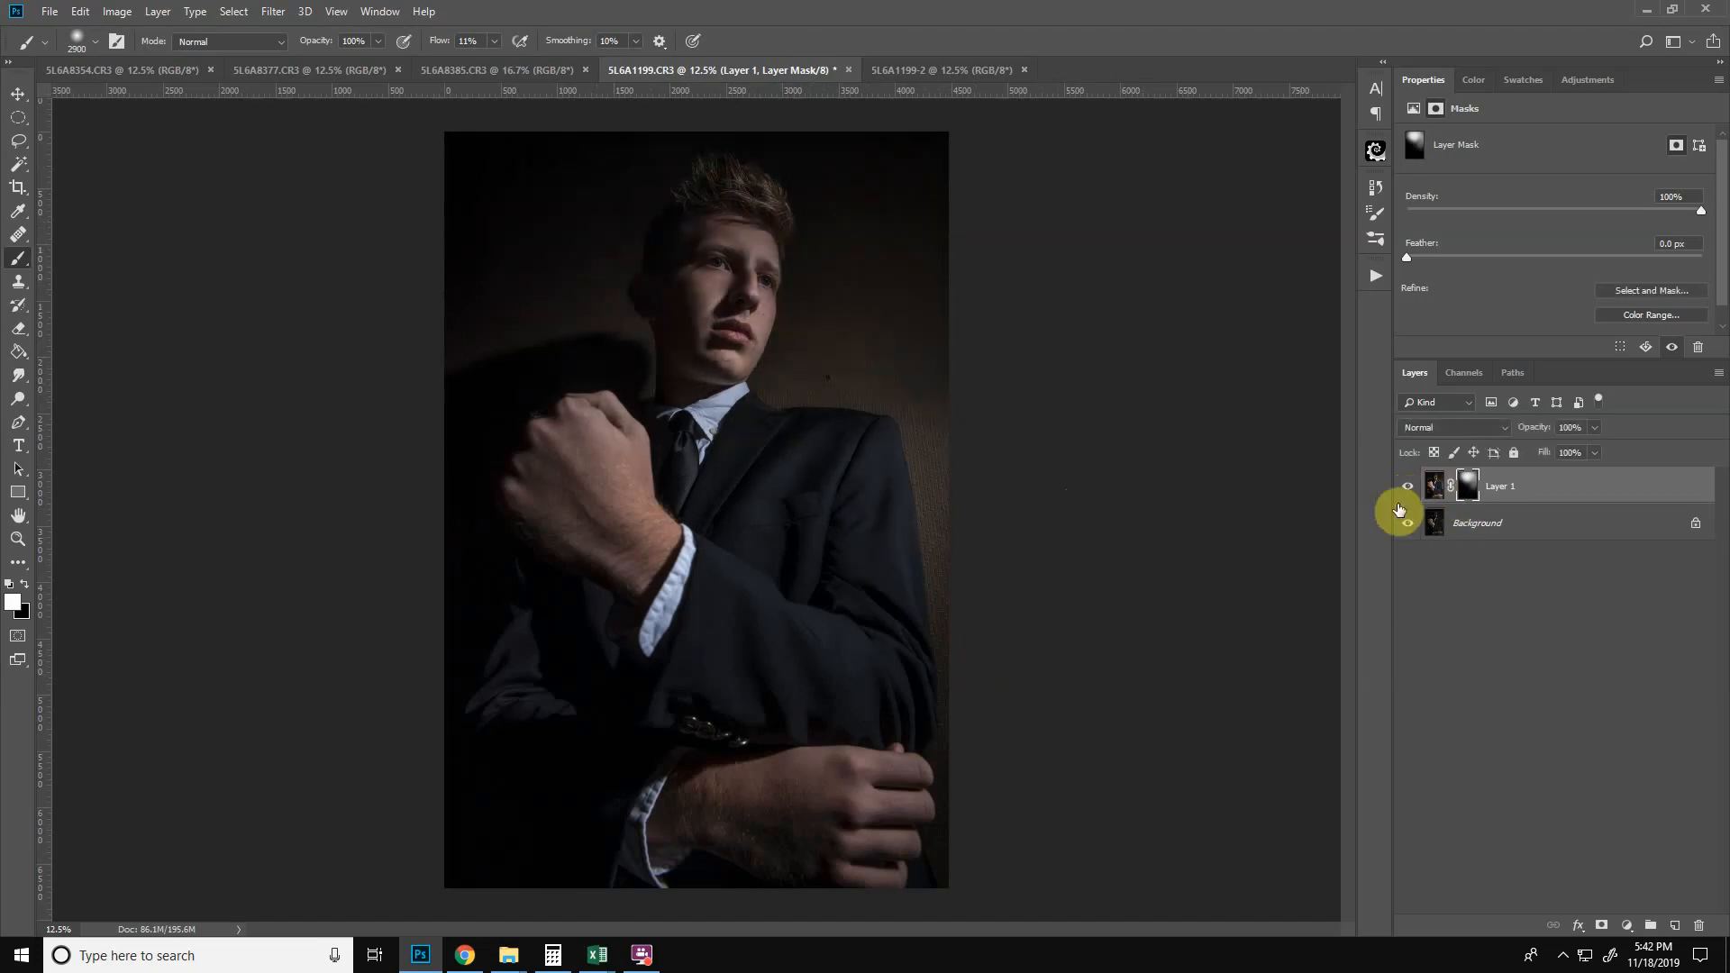
- Brush white lightly on the mask around the collar and raised fist, and compare the image with the brighter layer hidden and shown
mouse_move(682, 407)
mouse_down()
mouse_move(640, 463)
mouse_move(646, 664)
mouse_move(711, 576)
mouse_move(669, 462)
mouse_up()
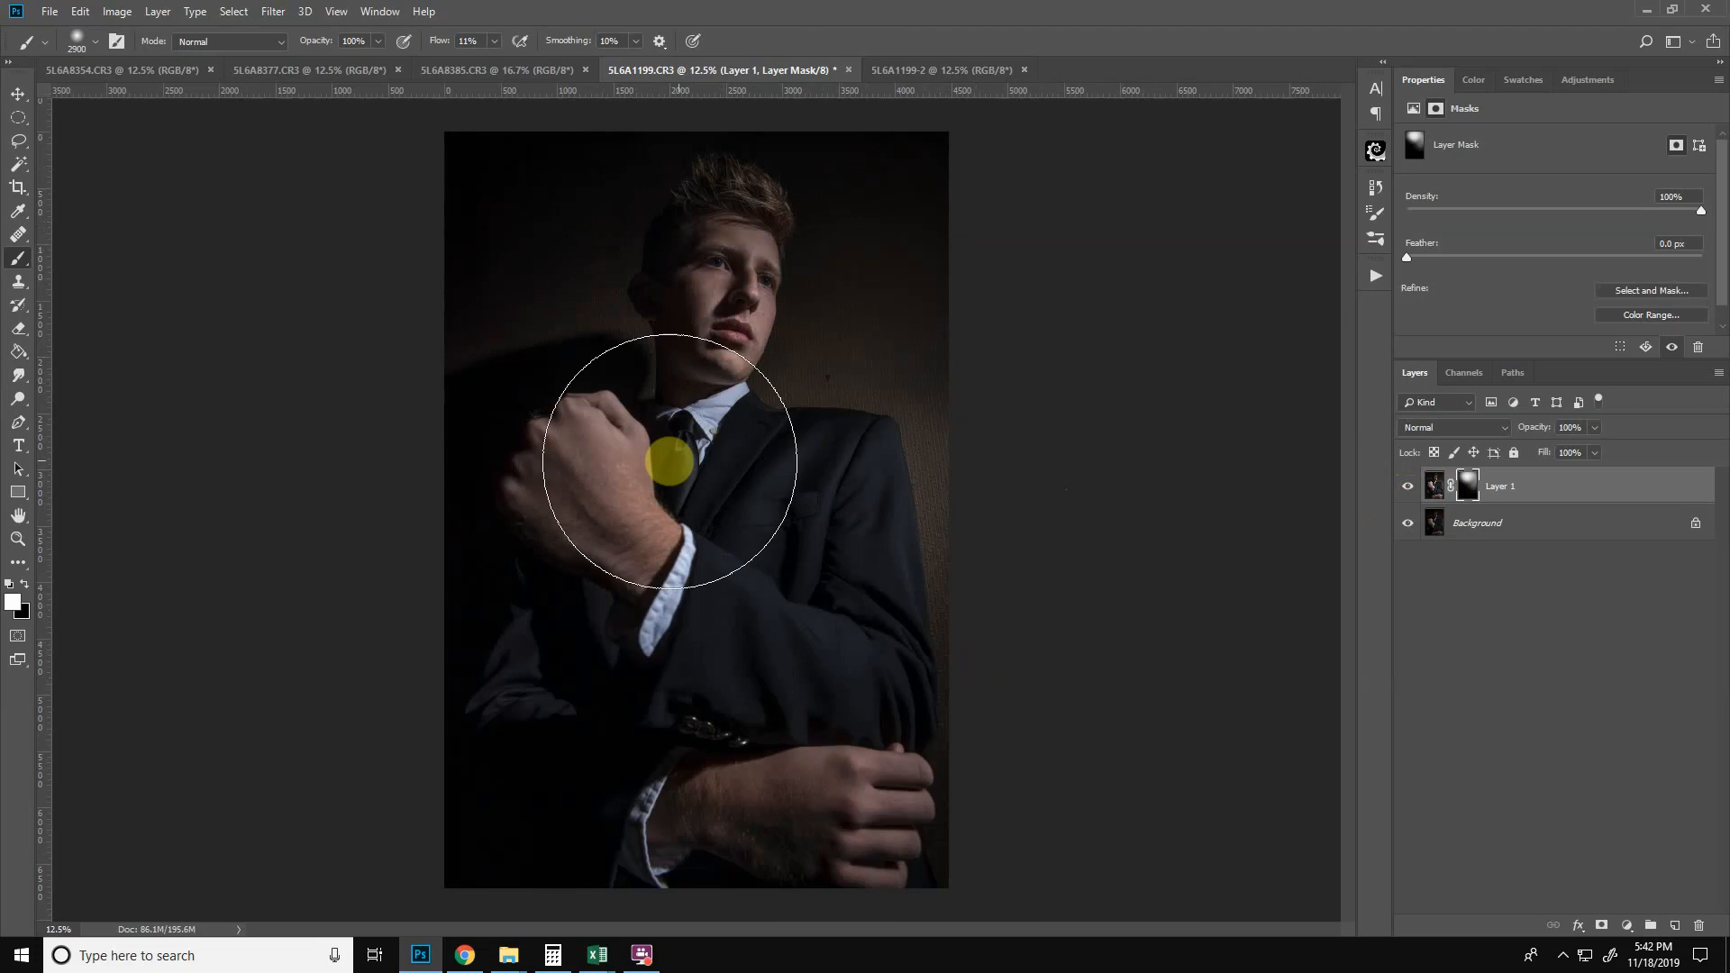
click(1409, 489)
click(1411, 490)
click(1413, 491)
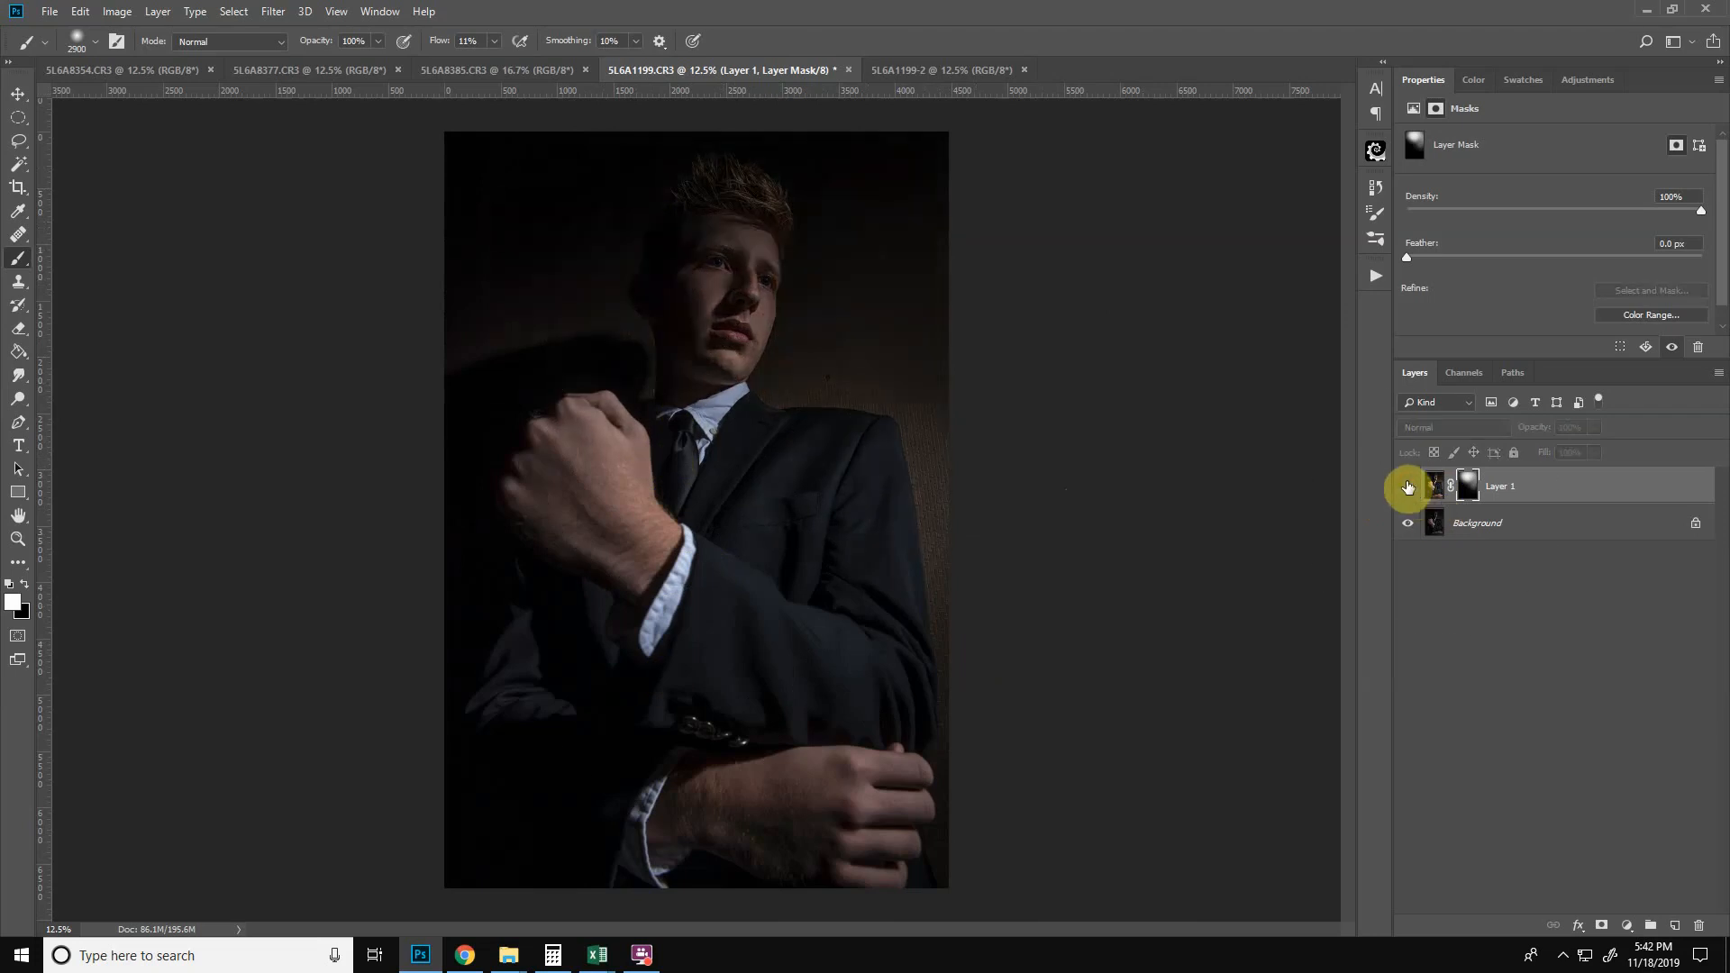
click(1413, 491)
click(1201, 498)
mouse_move(1202, 498)
mouse_down()
mouse_move(832, 175)
mouse_move(701, 235)
mouse_move(658, 396)
mouse_move(898, 469)
mouse_move(882, 438)
mouse_move(906, 476)
mouse_move(955, 466)
mouse_up()
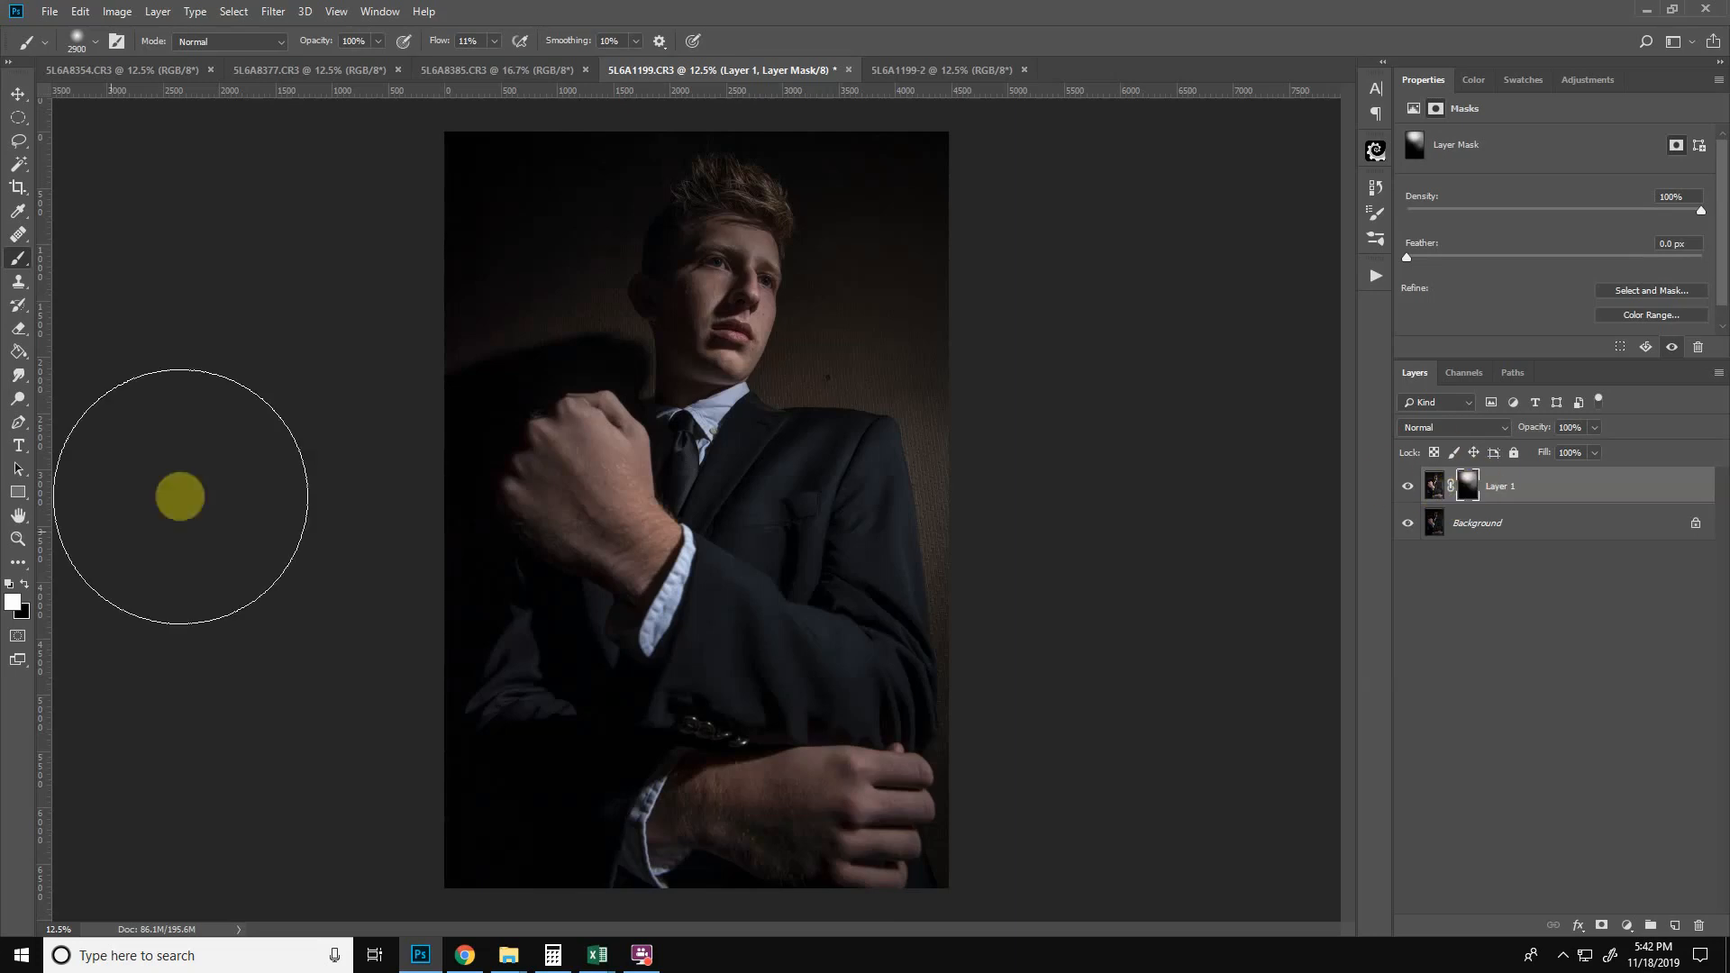
- Remove the dark spot on the wall above the shoulder using the content-aware Spot Healing Brush on a new empty layer
click(18, 538)
drag(618, 210, 953, 538)
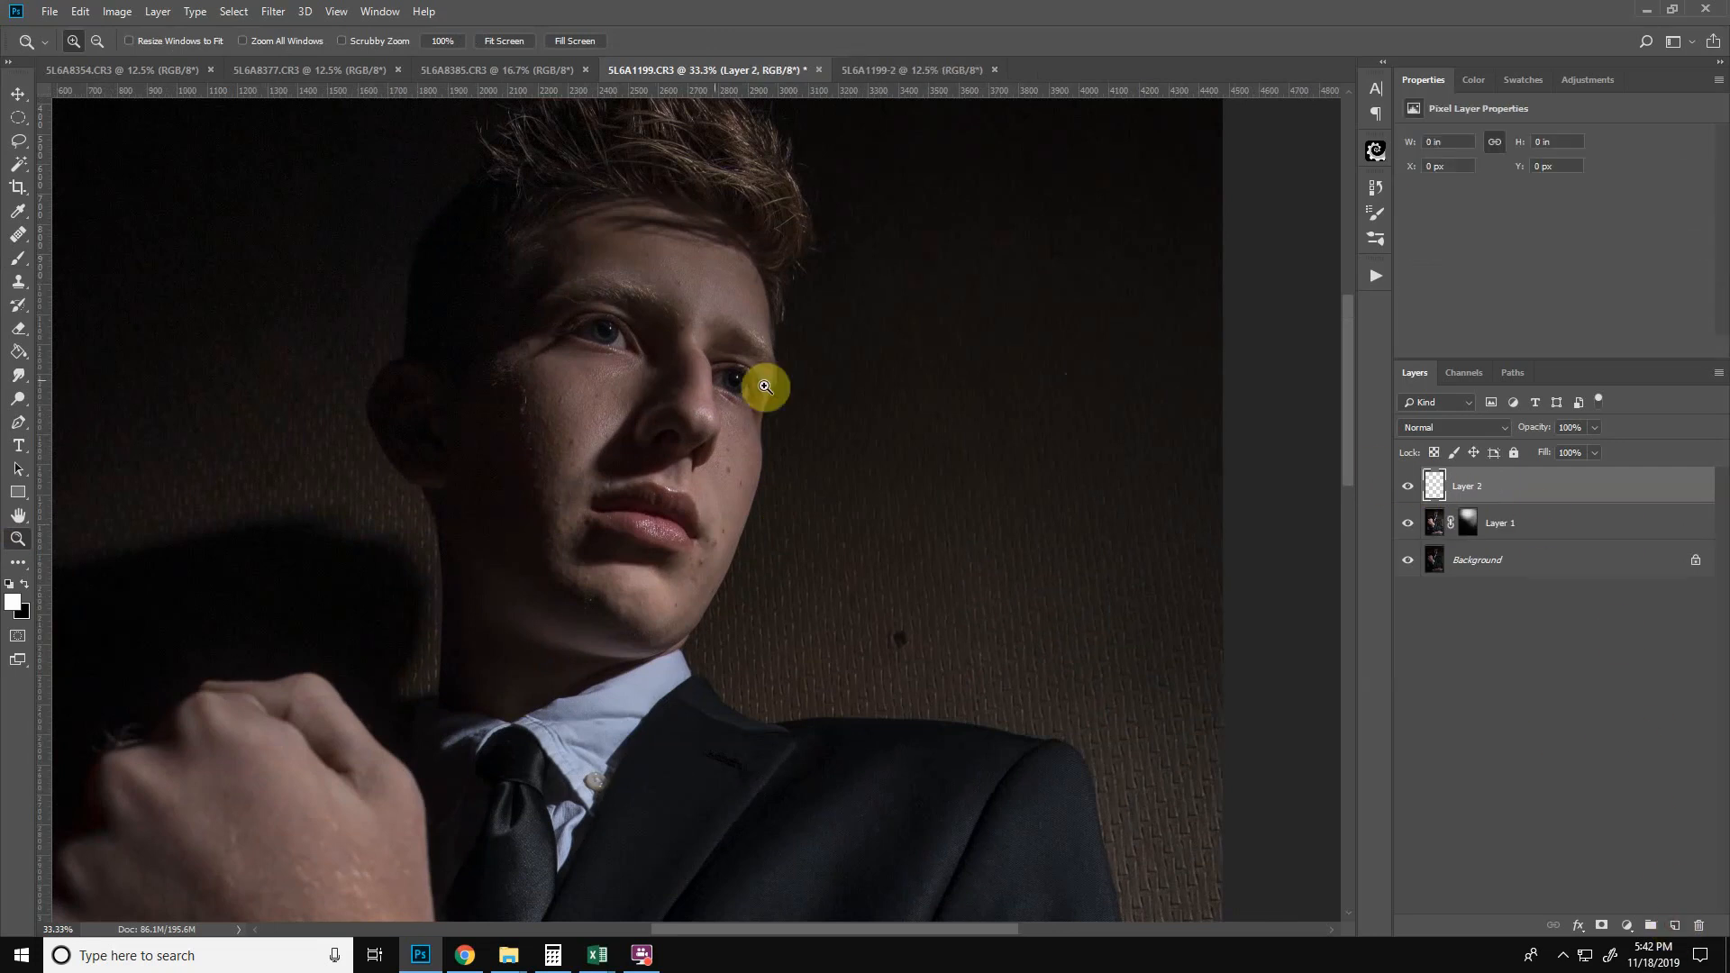
click(18, 236)
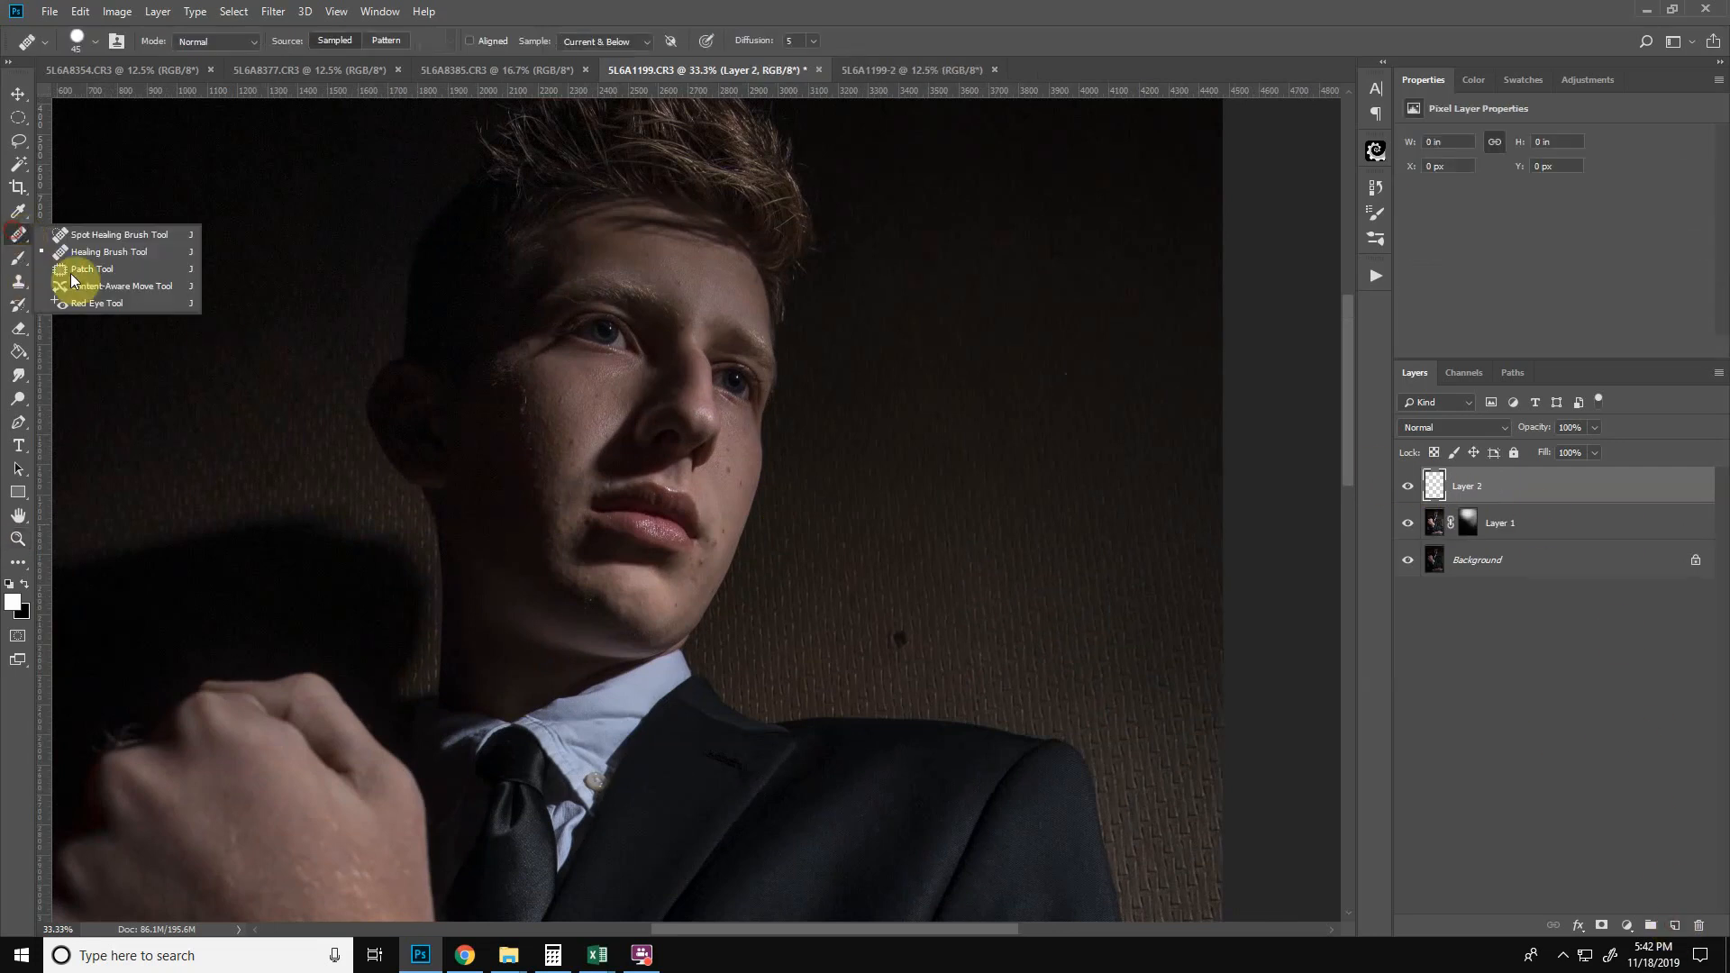
click(91, 235)
click(900, 638)
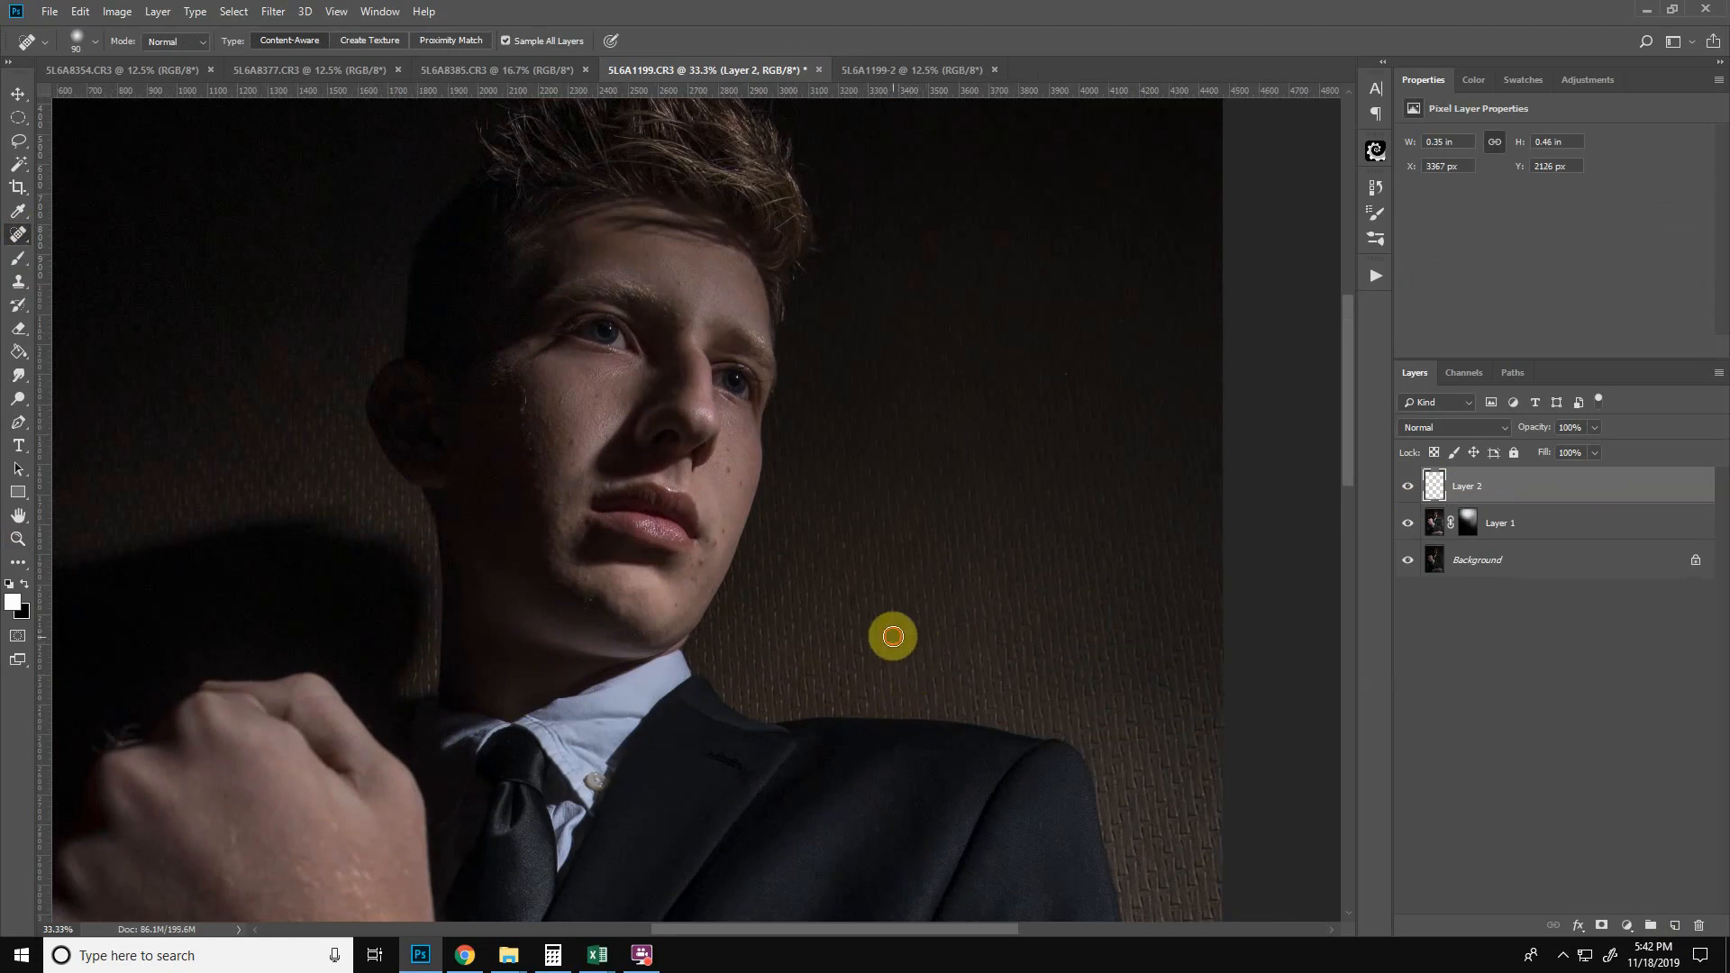
- Heal the blemishes on the forehead and the shadow-side cheek with a 70 px spot healing brush
drag(882, 545, 916, 645)
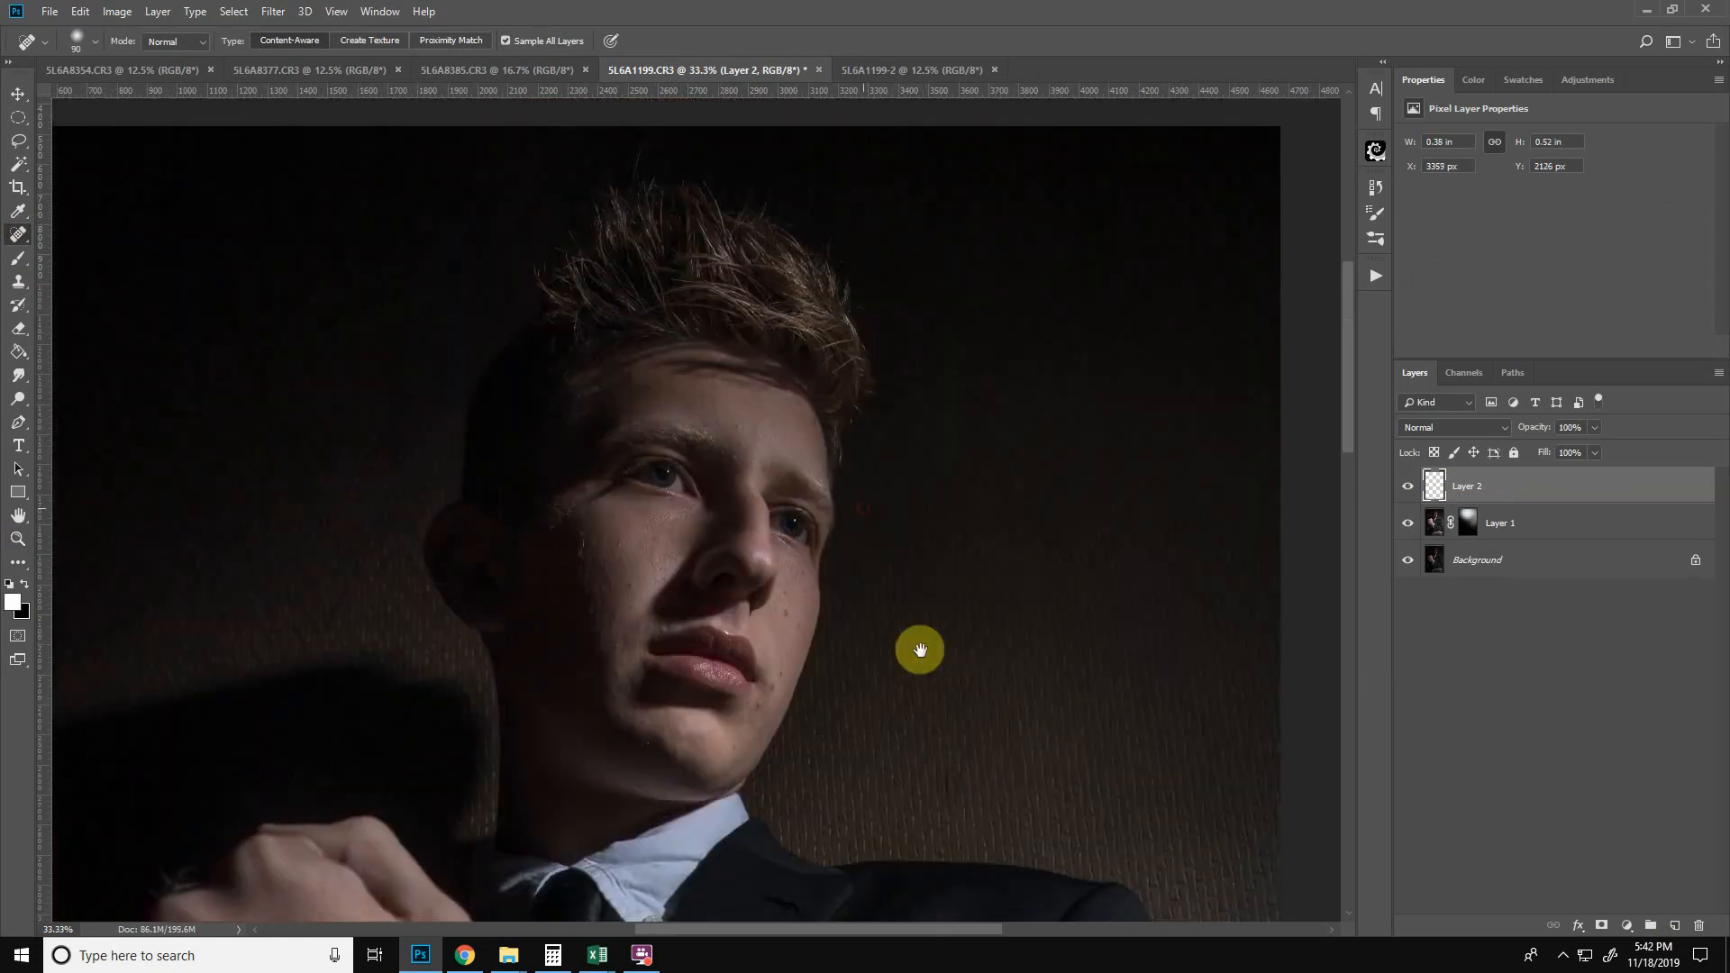
key(bracketleft)
key(bracketleft)
click(732, 422)
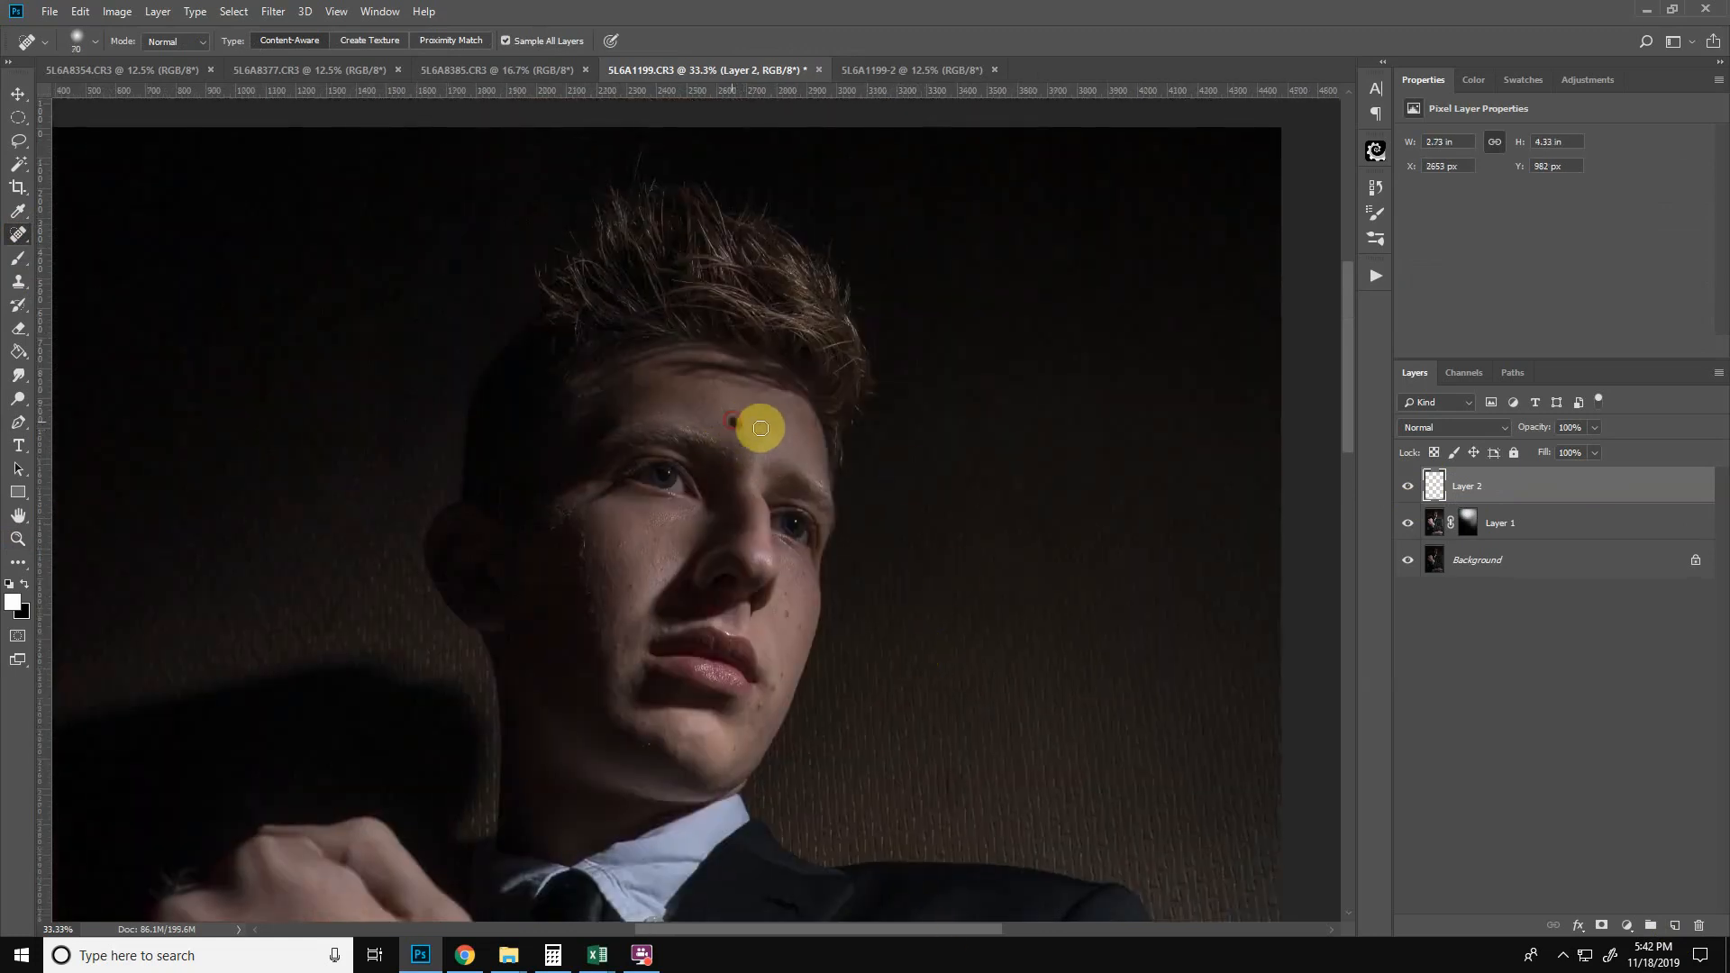
click(798, 411)
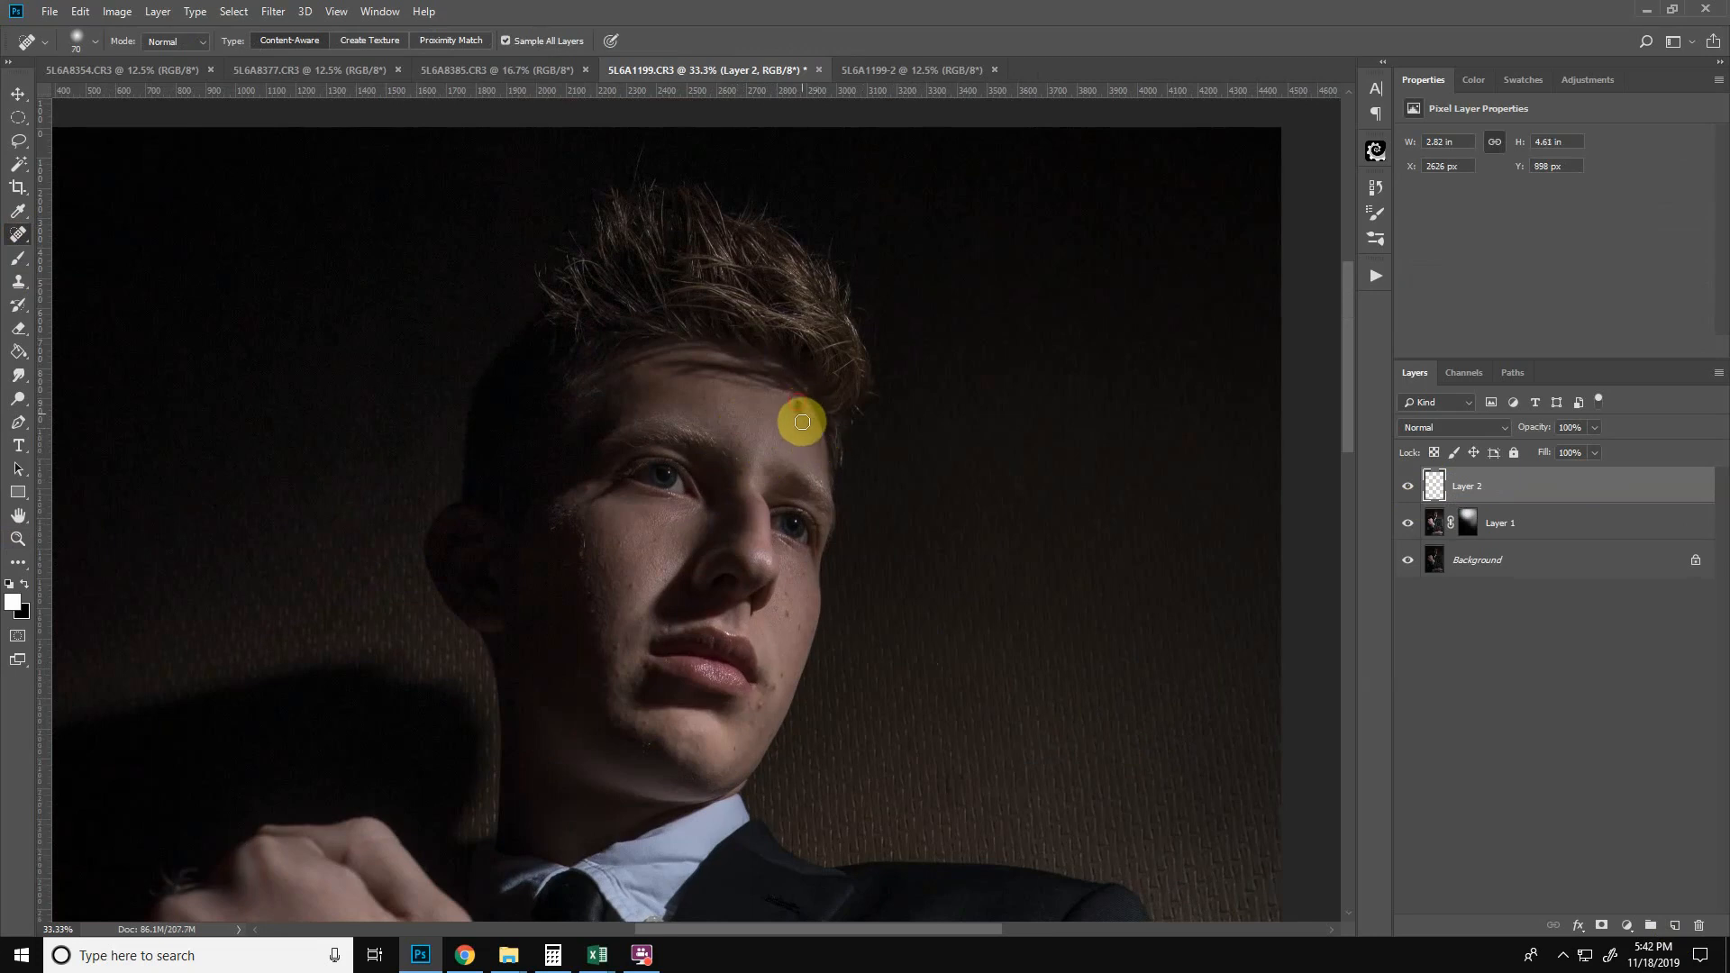
click(586, 541)
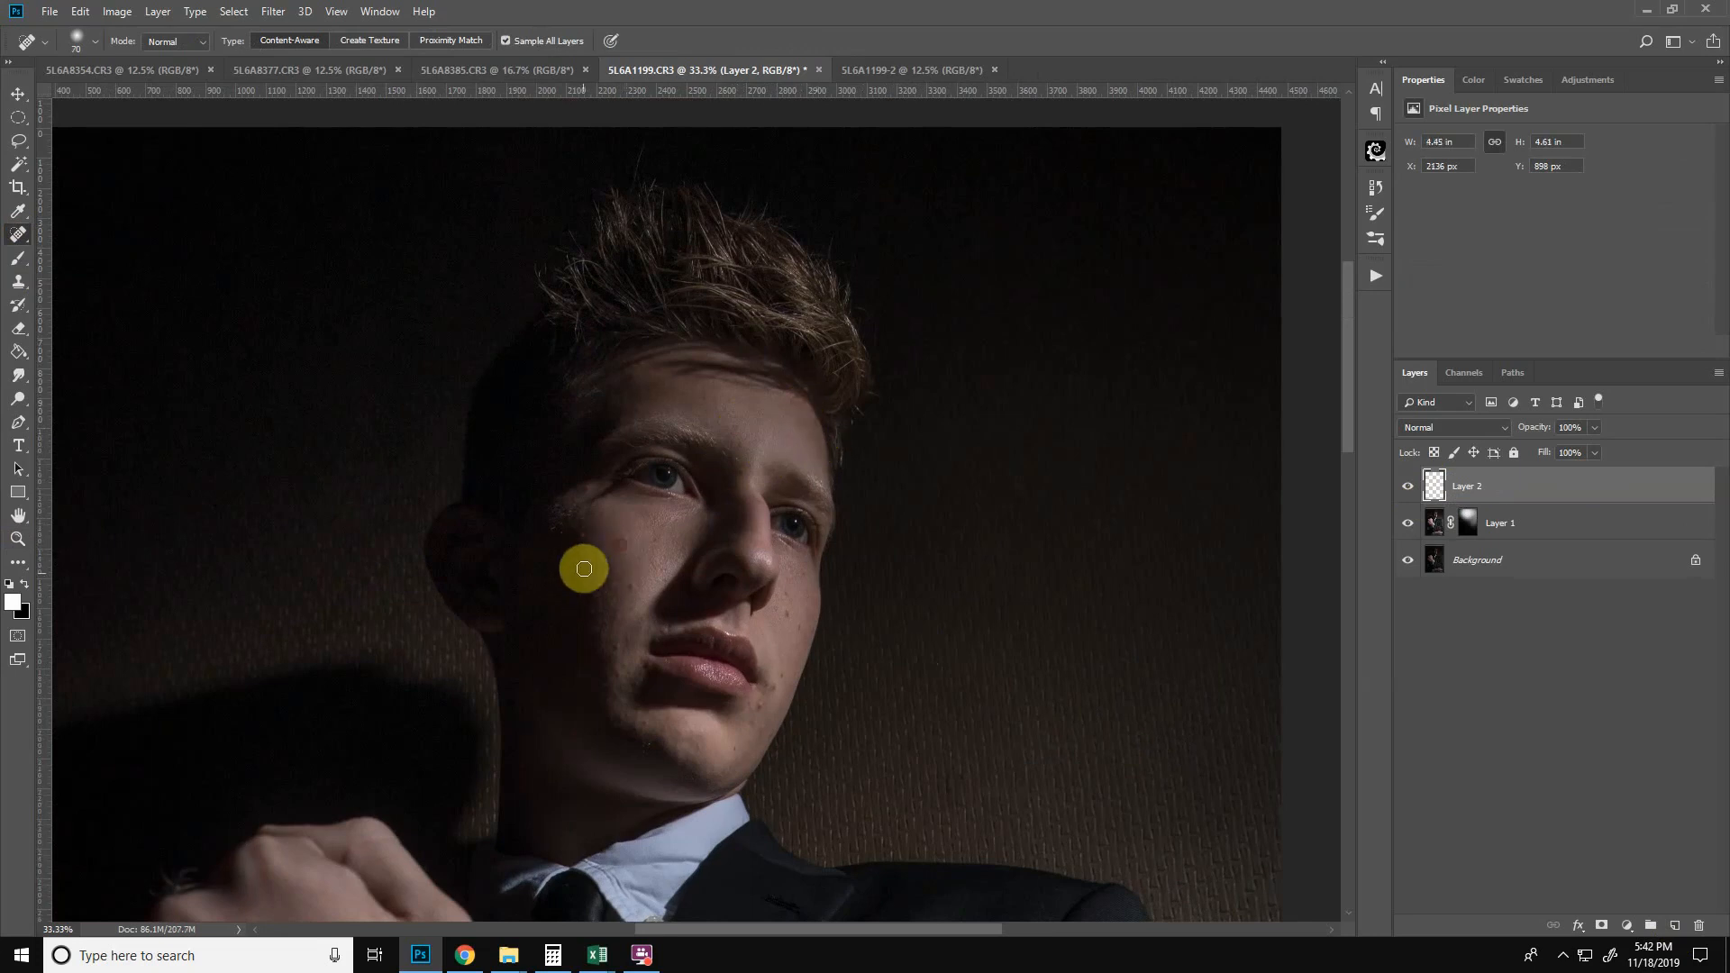
click(569, 530)
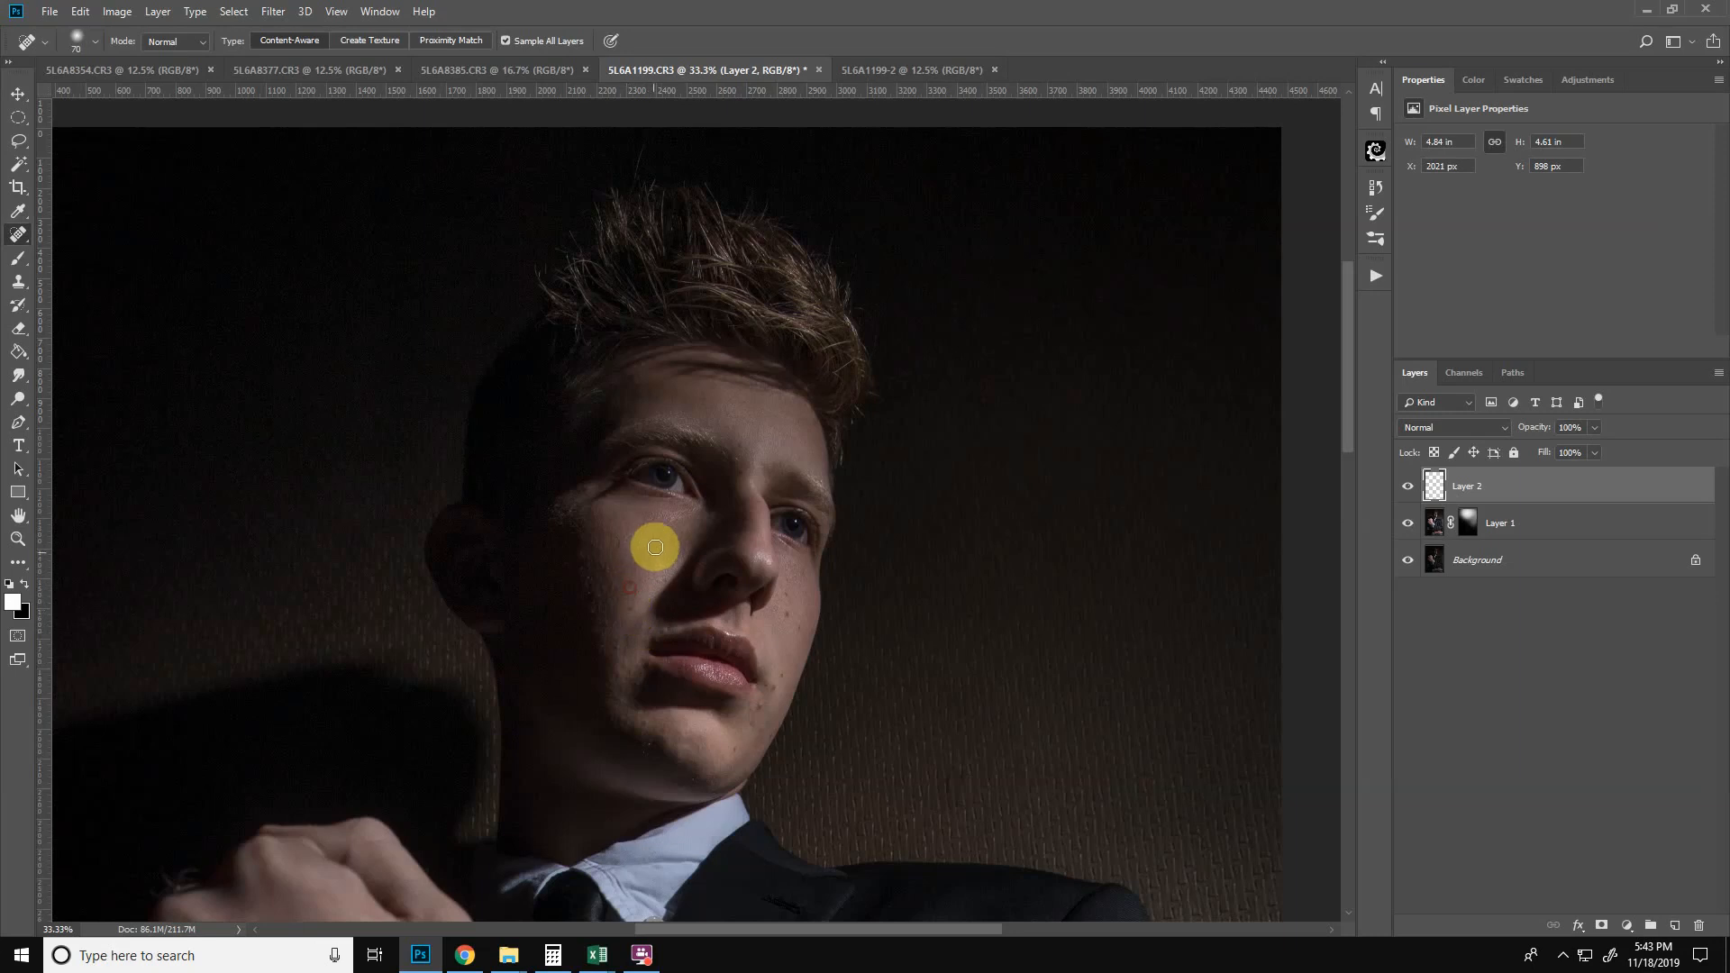
click(583, 575)
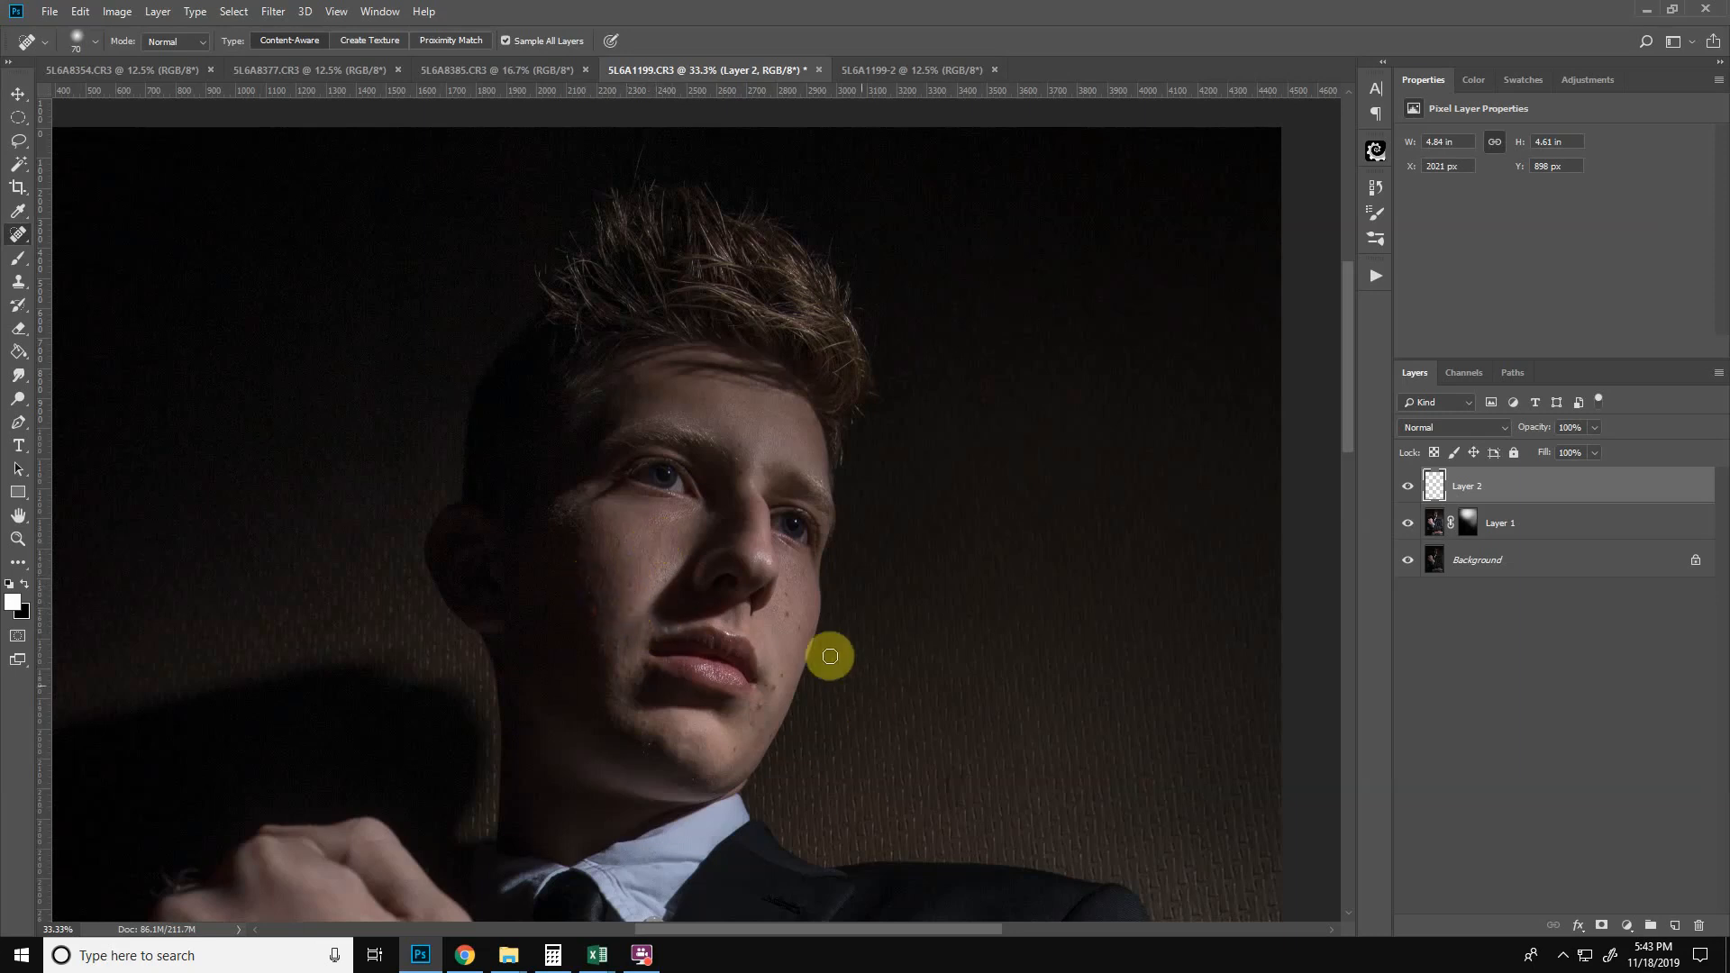
- Heal the remaining blemishes on the chin, jaw and the cheek beside the nose
click(751, 721)
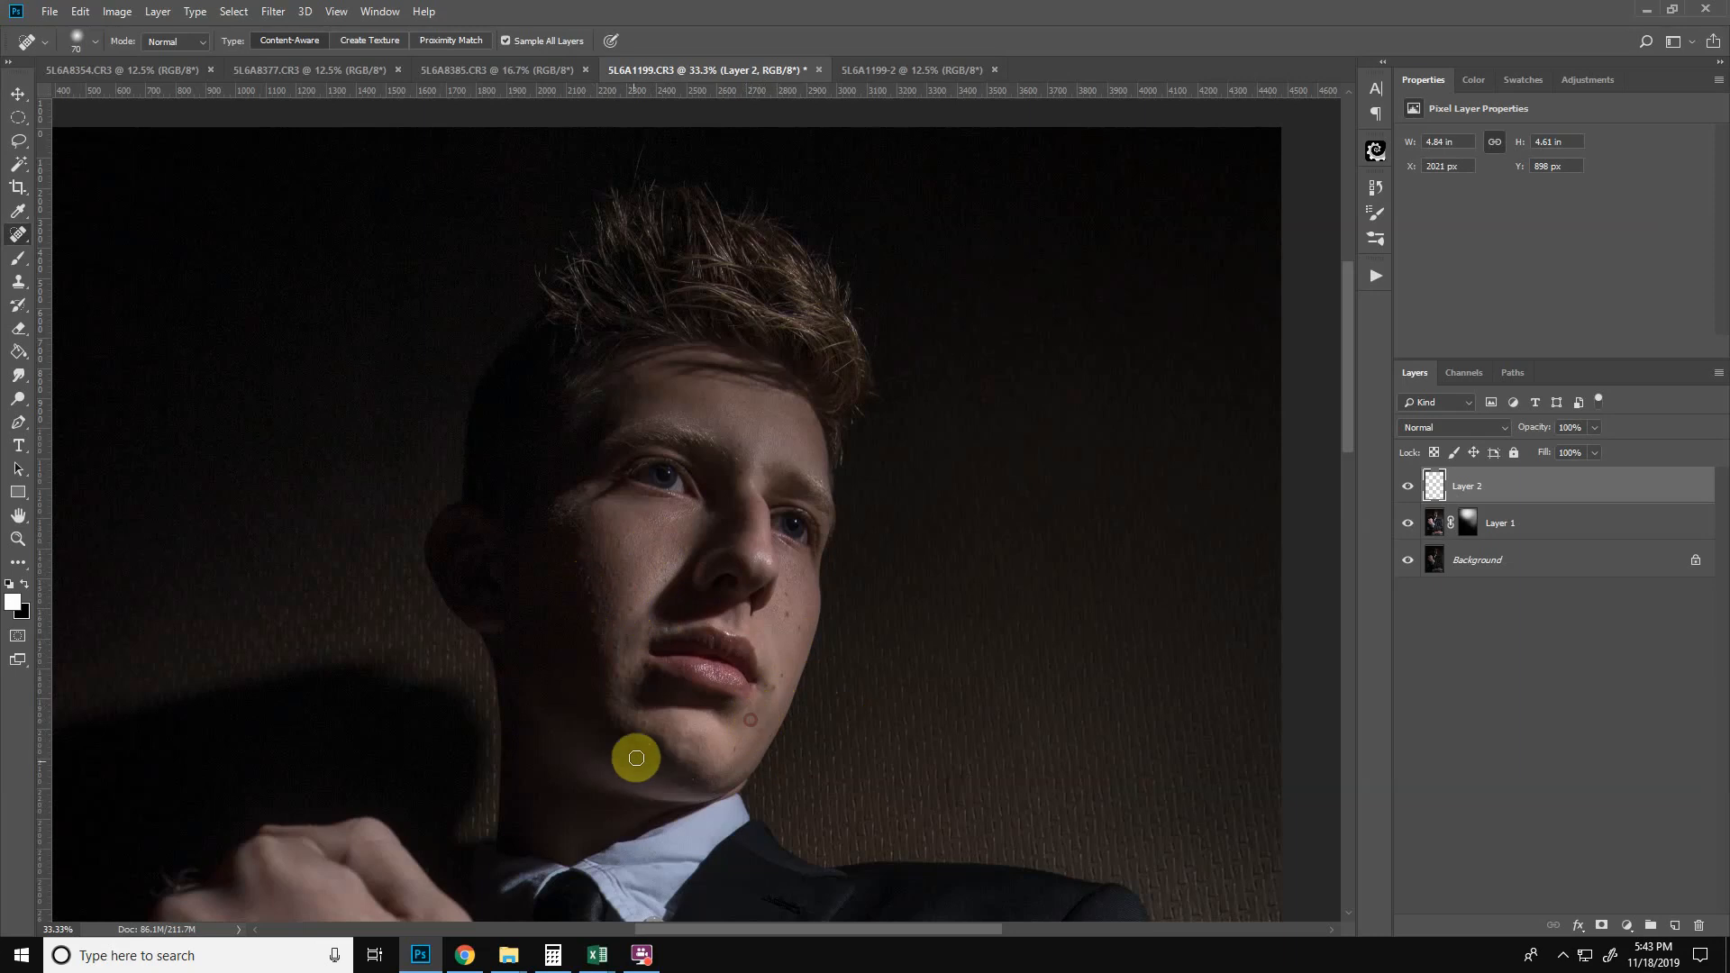
mouse_move(669, 715)
mouse_down()
mouse_move(696, 759)
mouse_move(735, 746)
mouse_up()
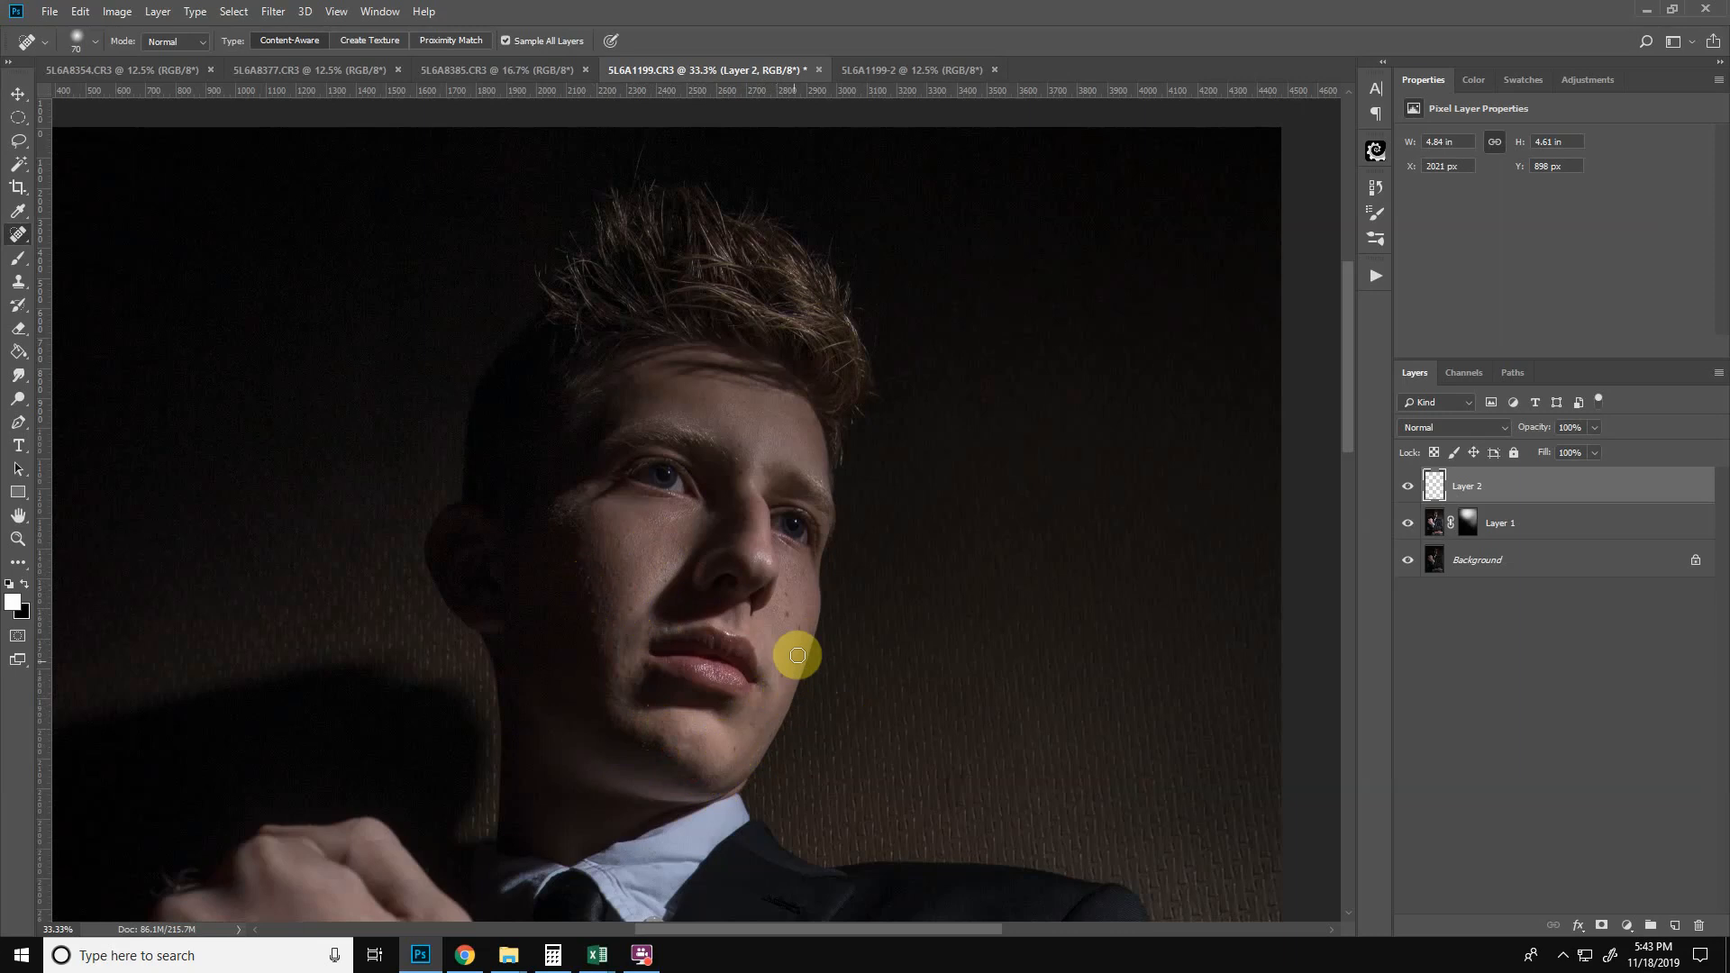
click(782, 593)
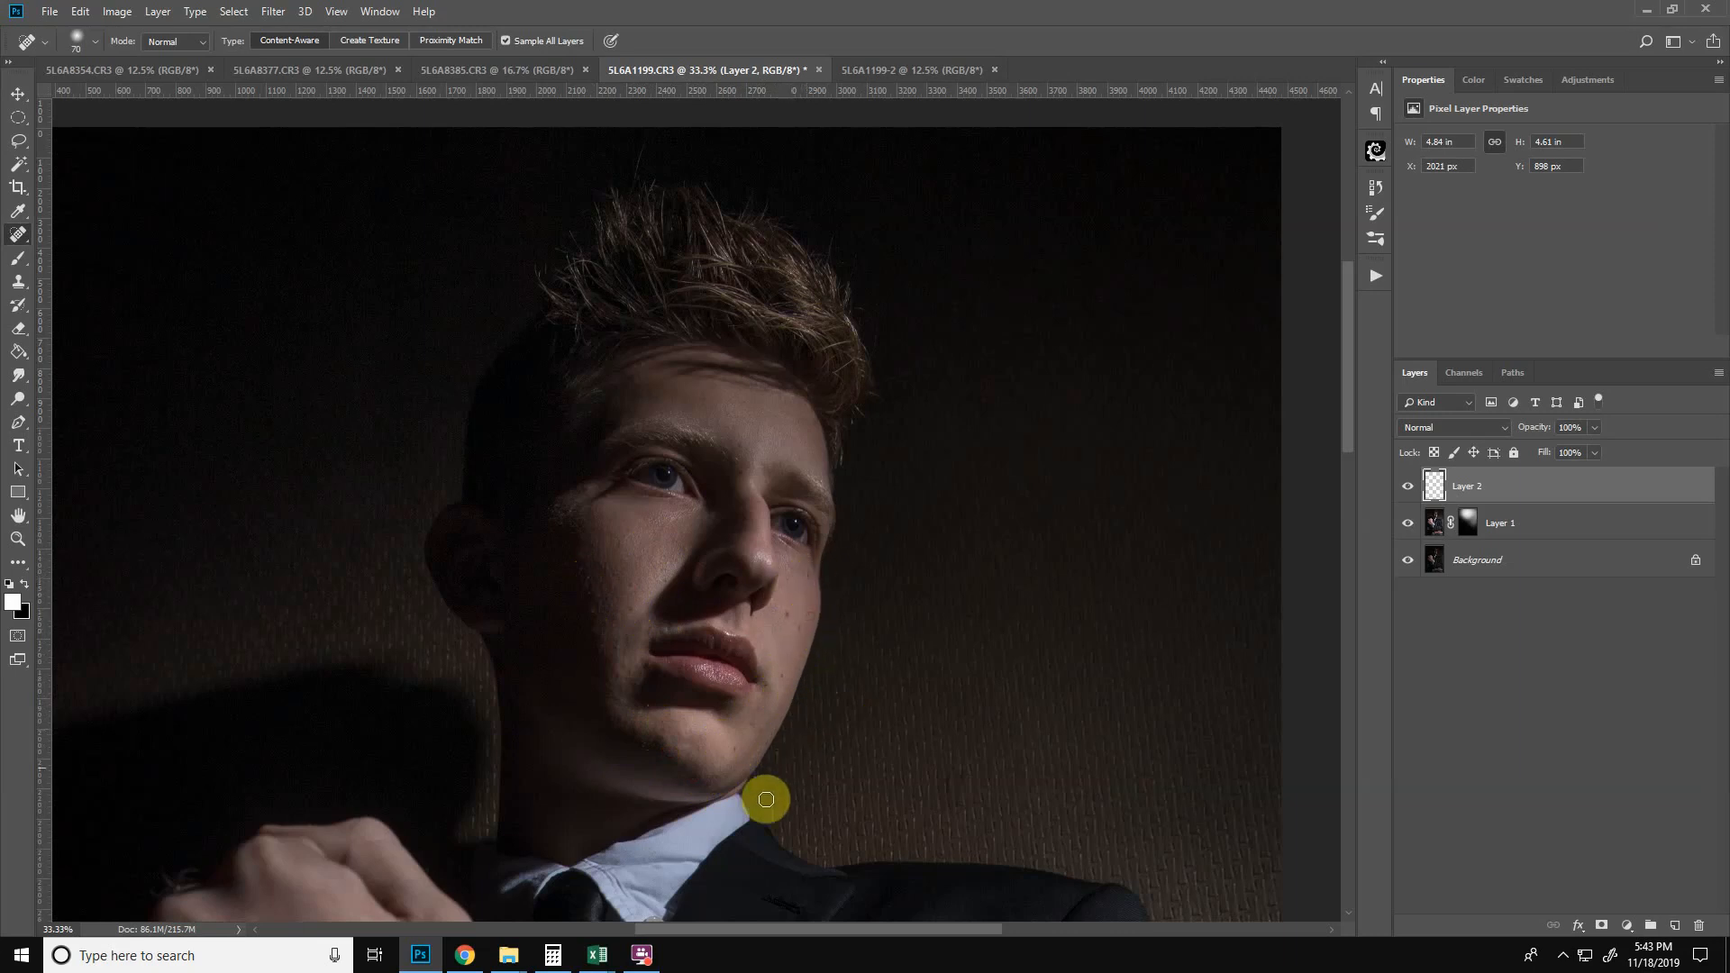
click(718, 782)
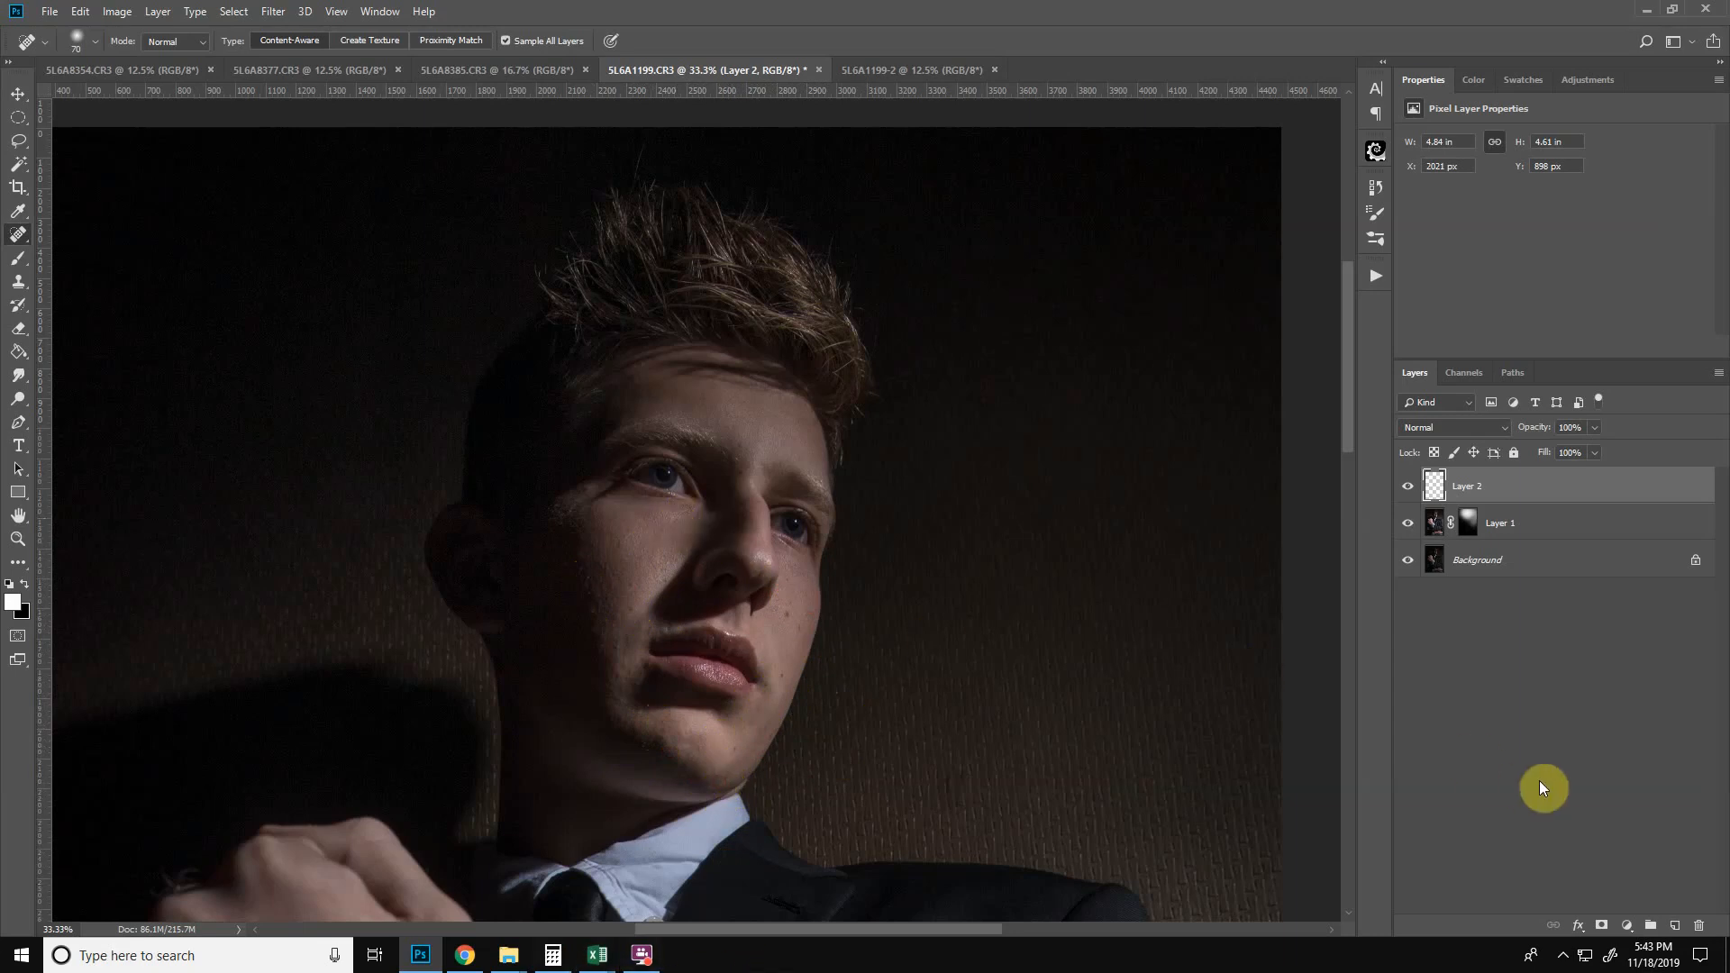
- Smooth the area under the eye with the Healing Brush on a new empty layer, sampling skin from the cheek below
click(1674, 926)
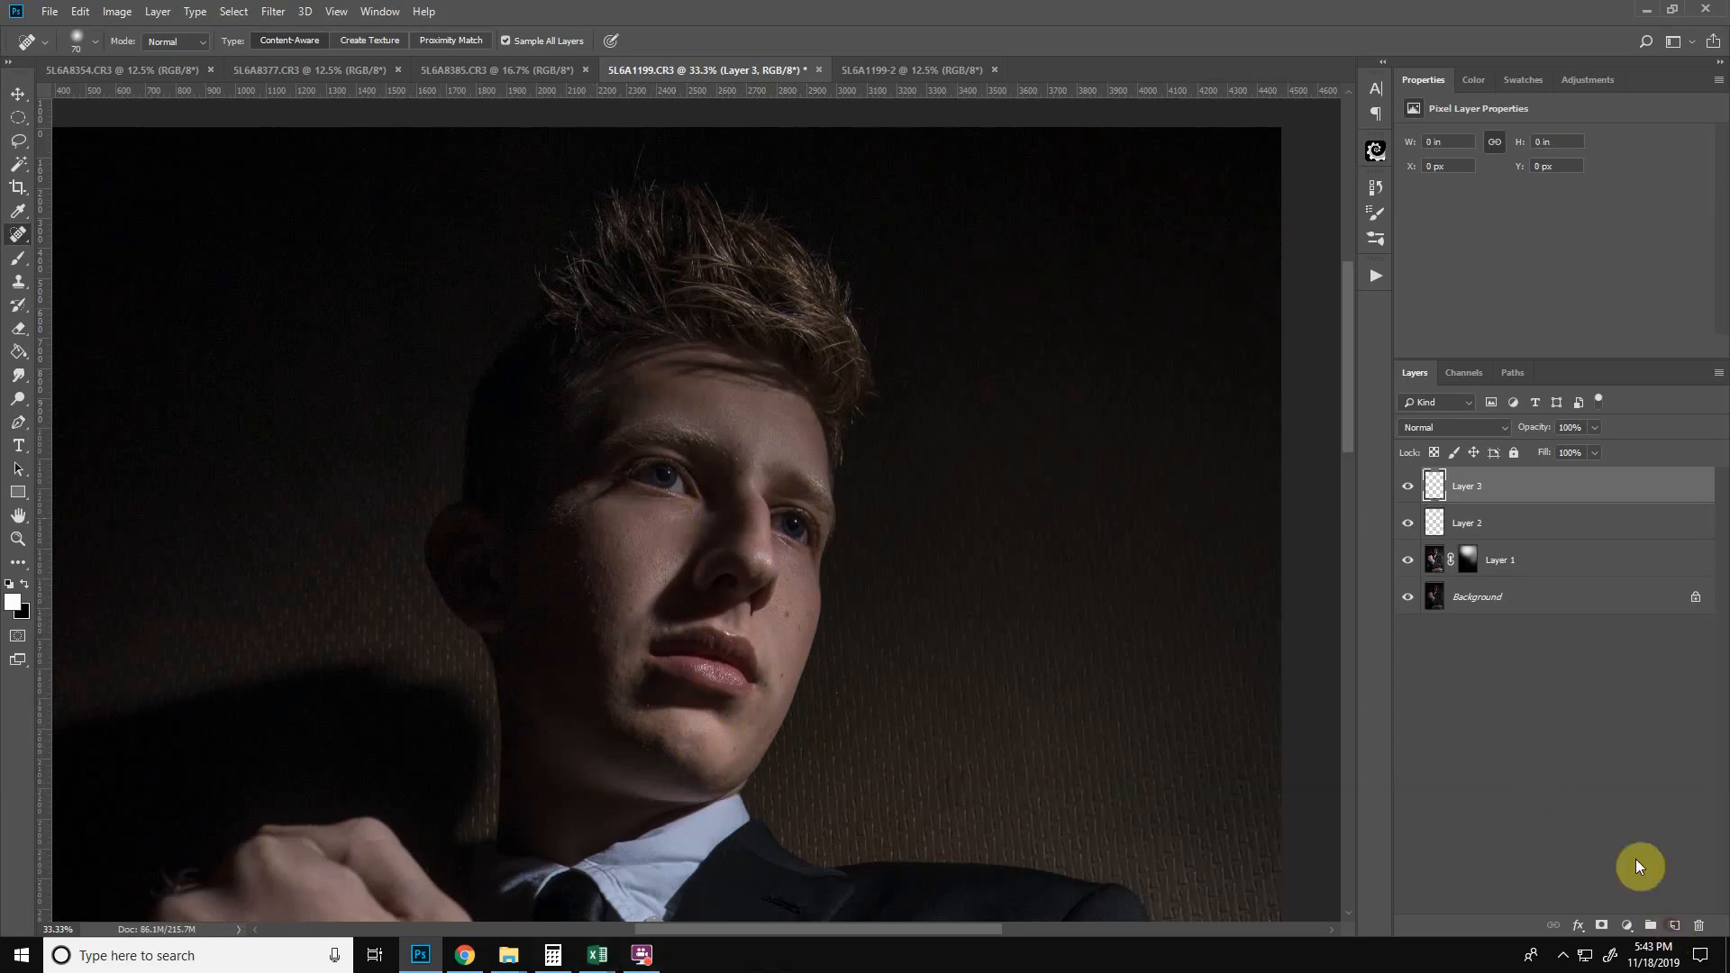
right_click(19, 240)
click(100, 256)
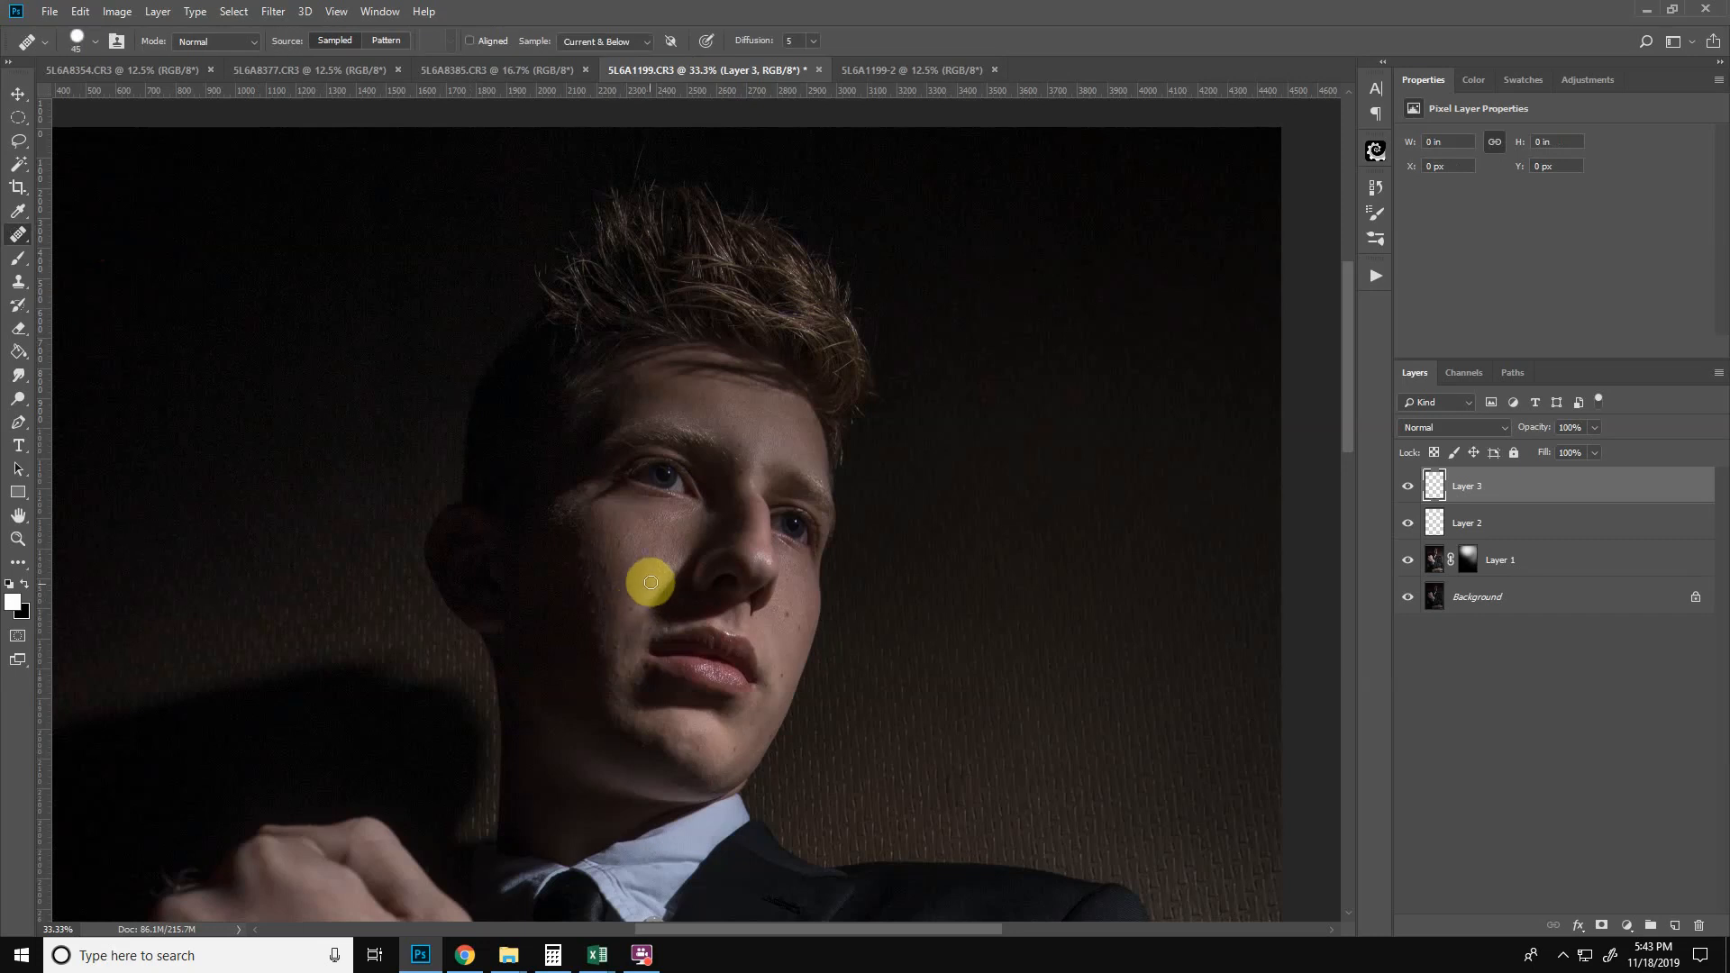
alt+click(626, 532)
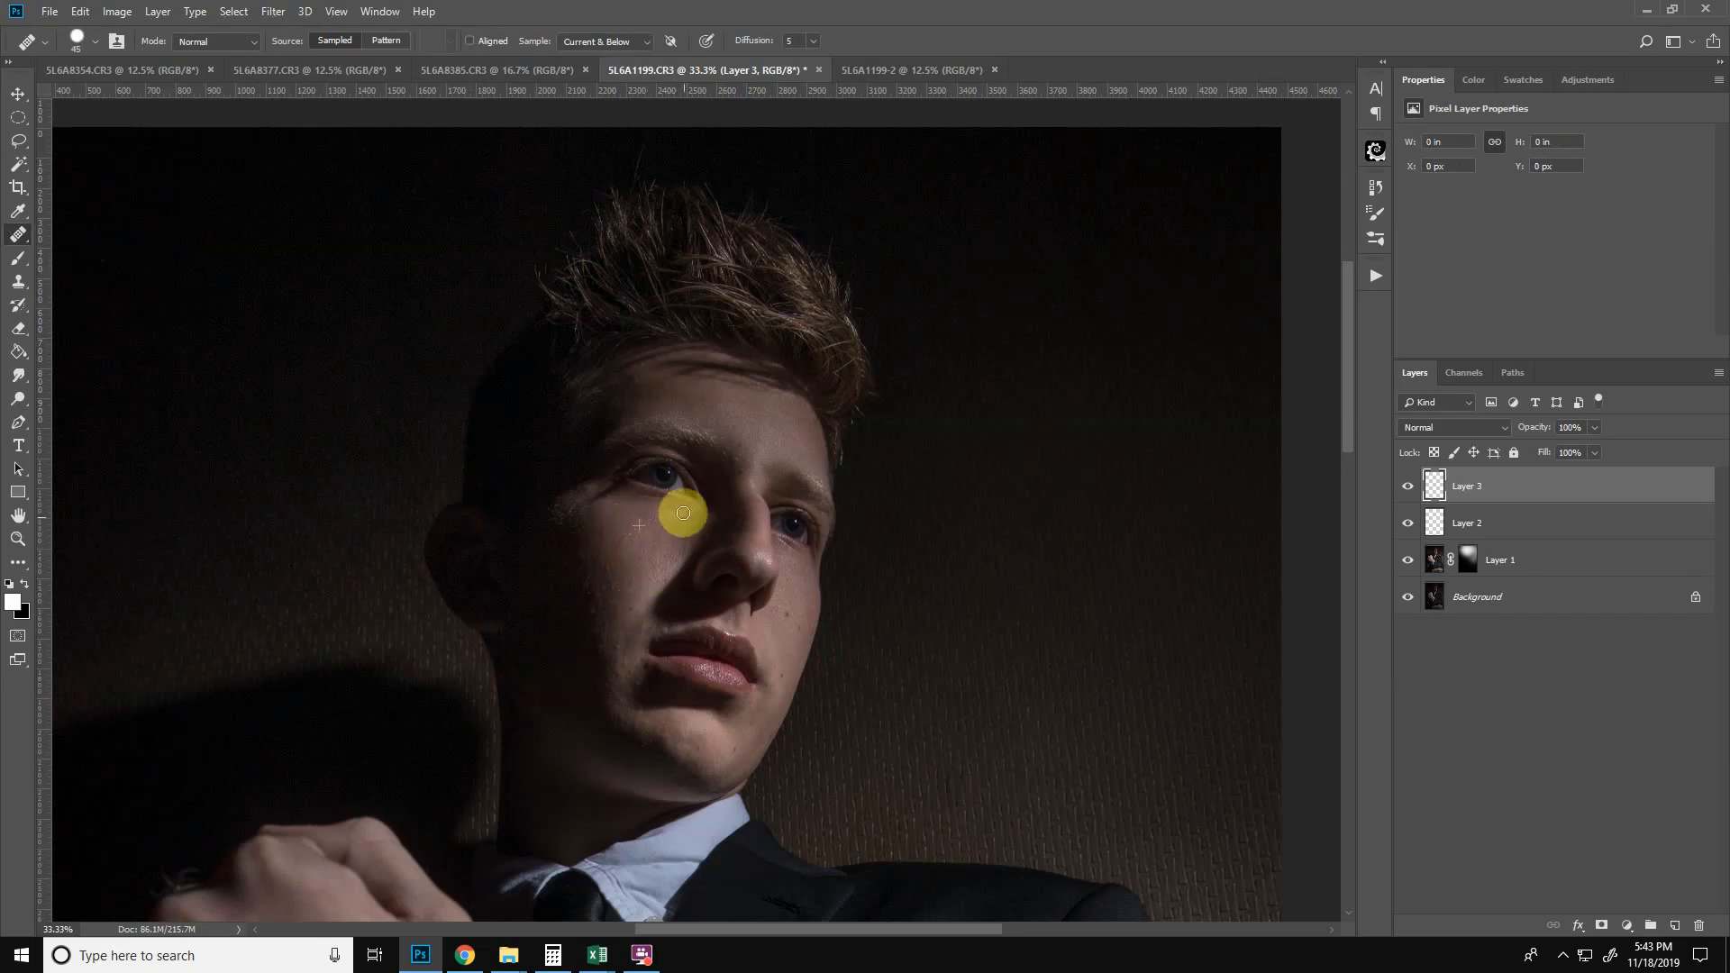
mouse_move(672, 518)
mouse_down()
mouse_move(708, 516)
mouse_move(681, 520)
mouse_move(703, 511)
mouse_move(656, 570)
mouse_move(690, 546)
mouse_move(714, 514)
mouse_up()
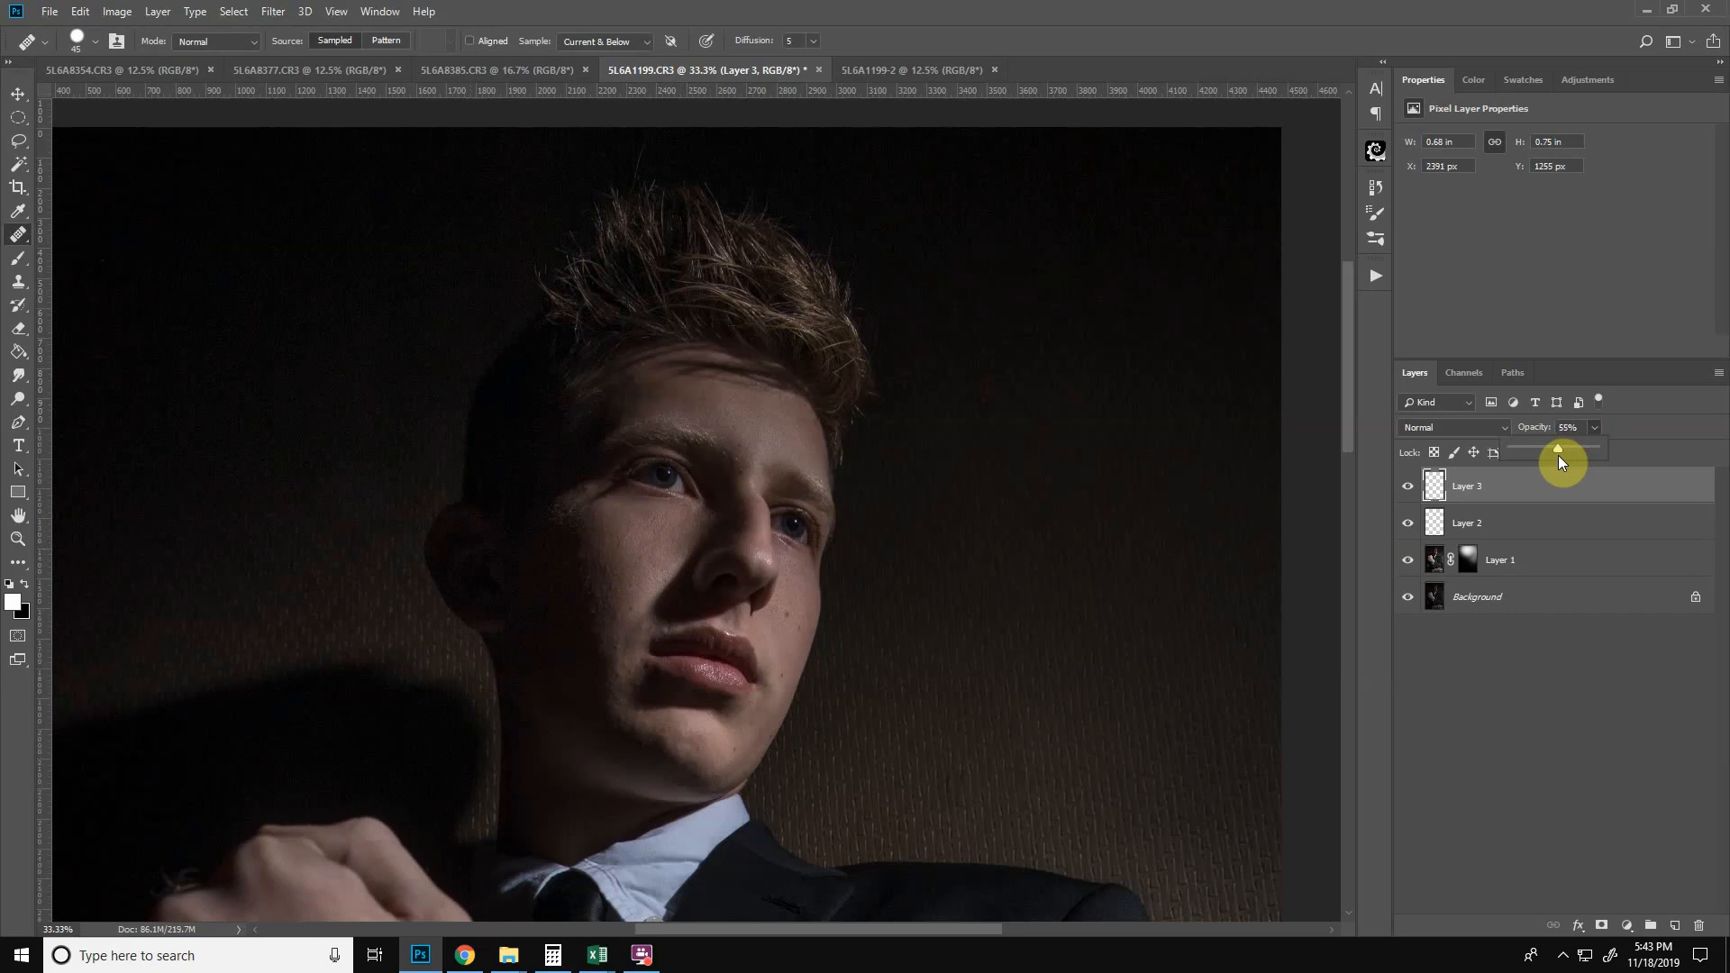
- Lower the under-eye healing layer's opacity to 45%, compare it hidden and shown, and heal the skin between the eyebrows
drag(1562, 461, 1549, 459)
click(1404, 489)
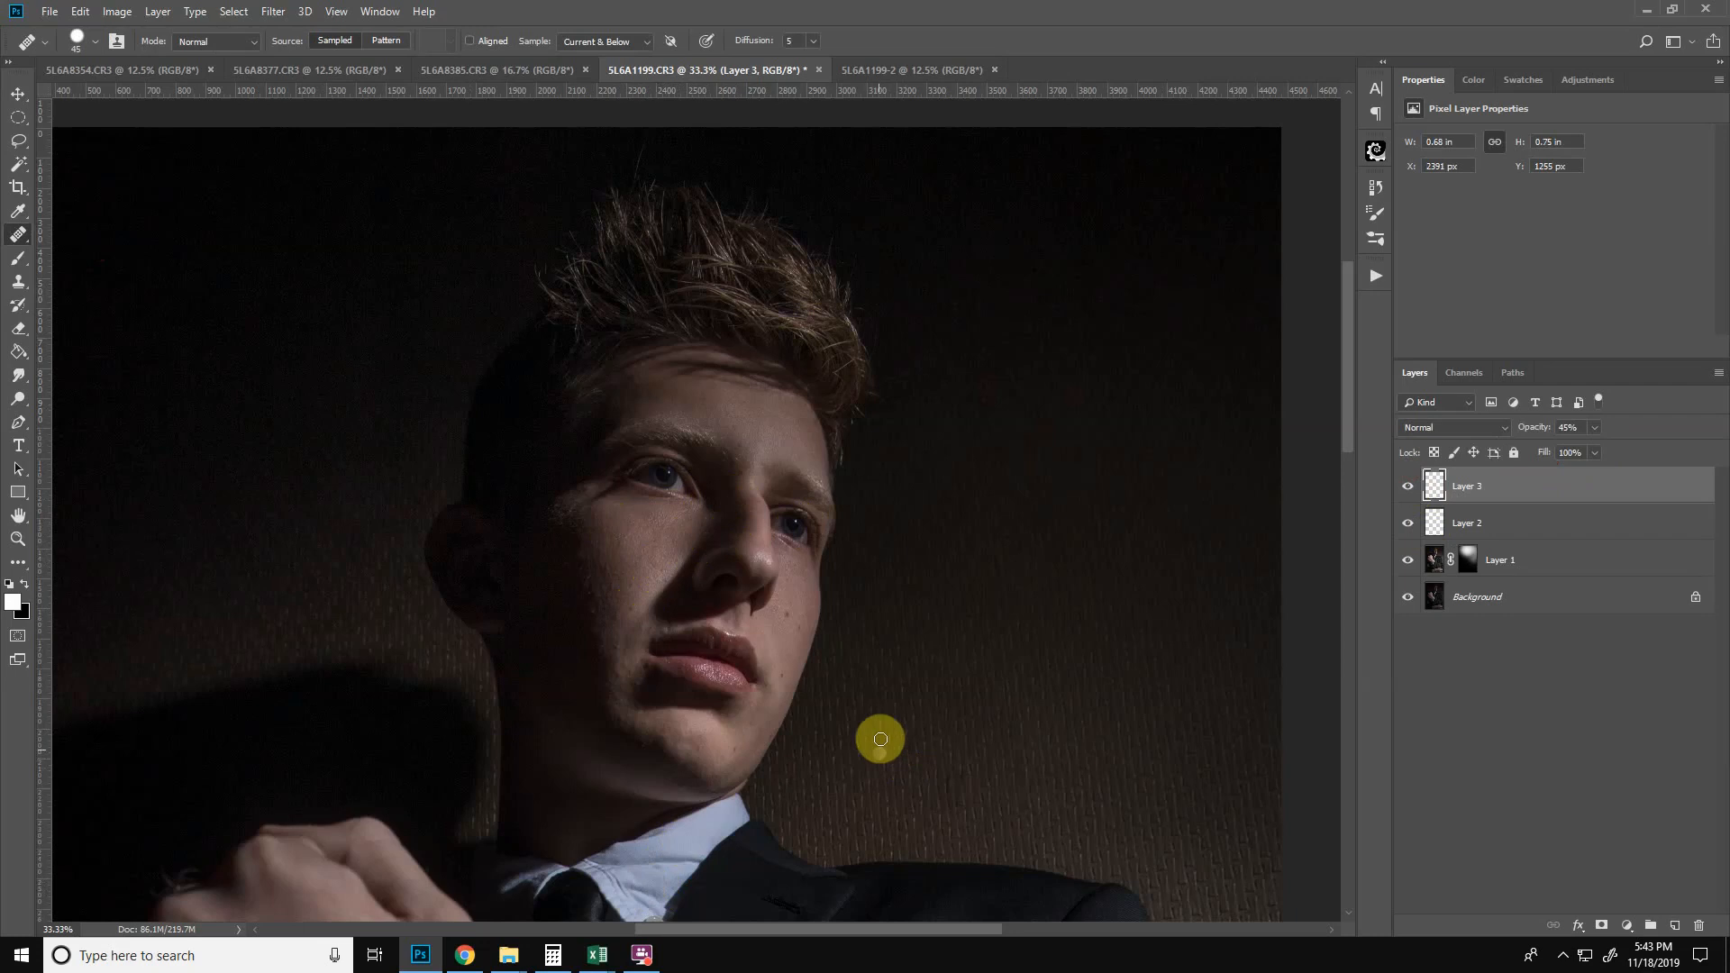
click(740, 468)
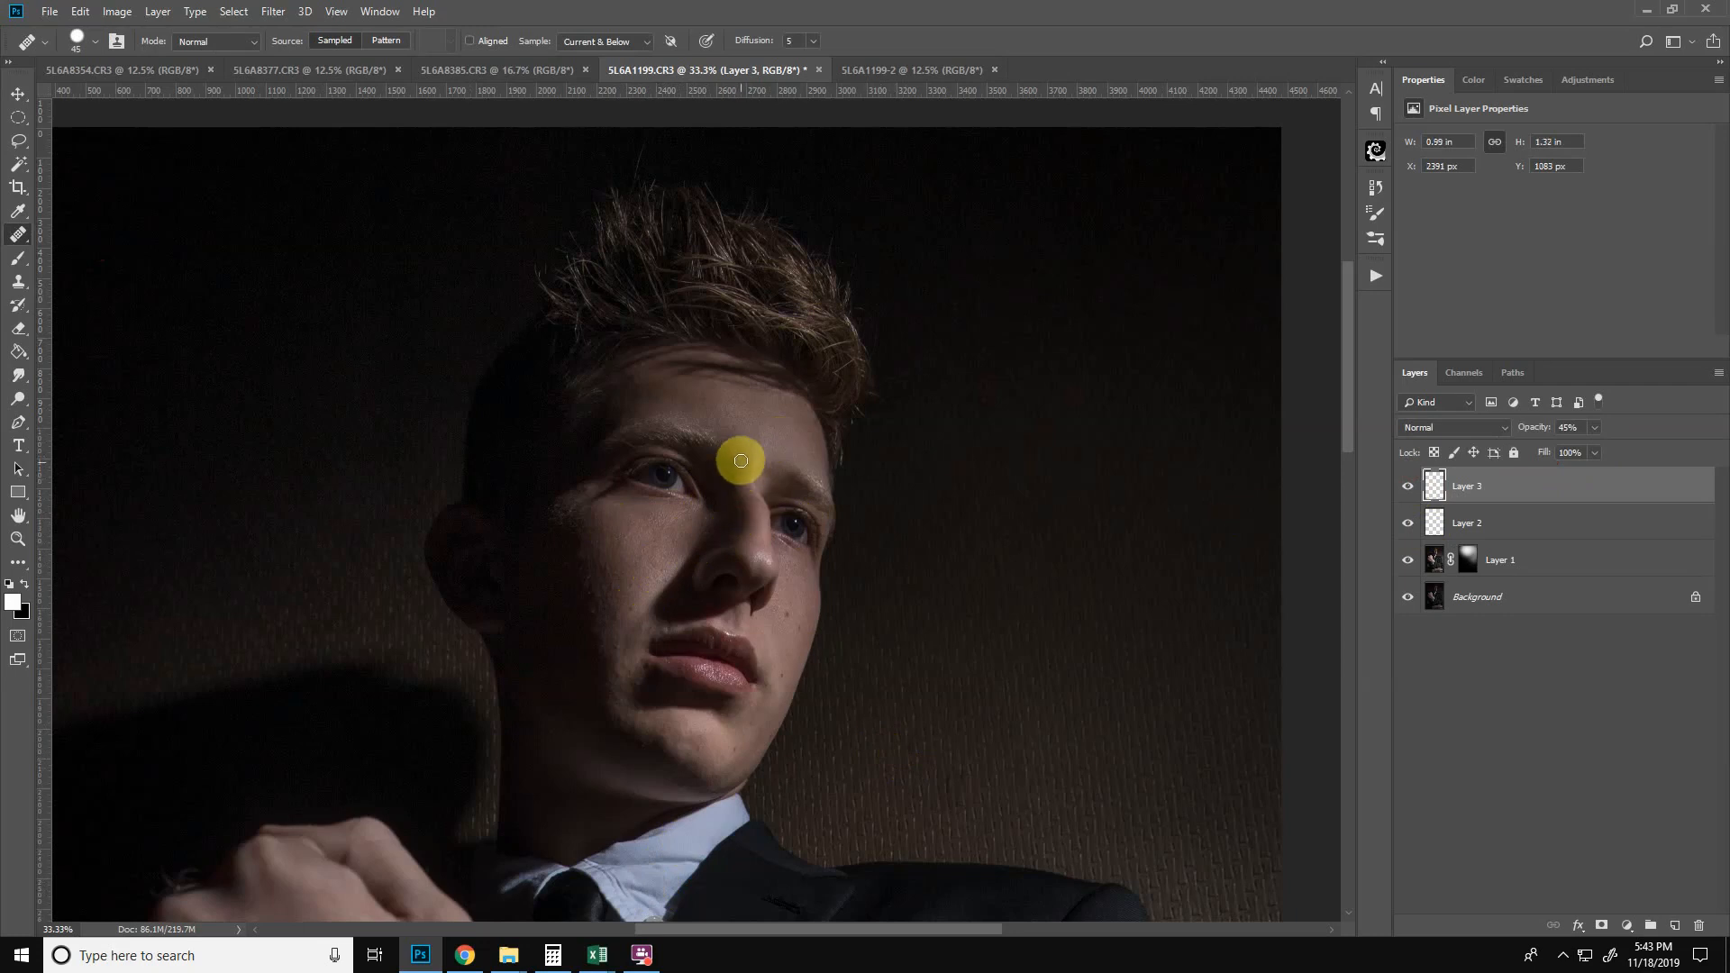
- Examine the retouching on the full portrait and on the face up close for remaining skin flaws
click(18, 538)
right_click(712, 588)
key(Escape)
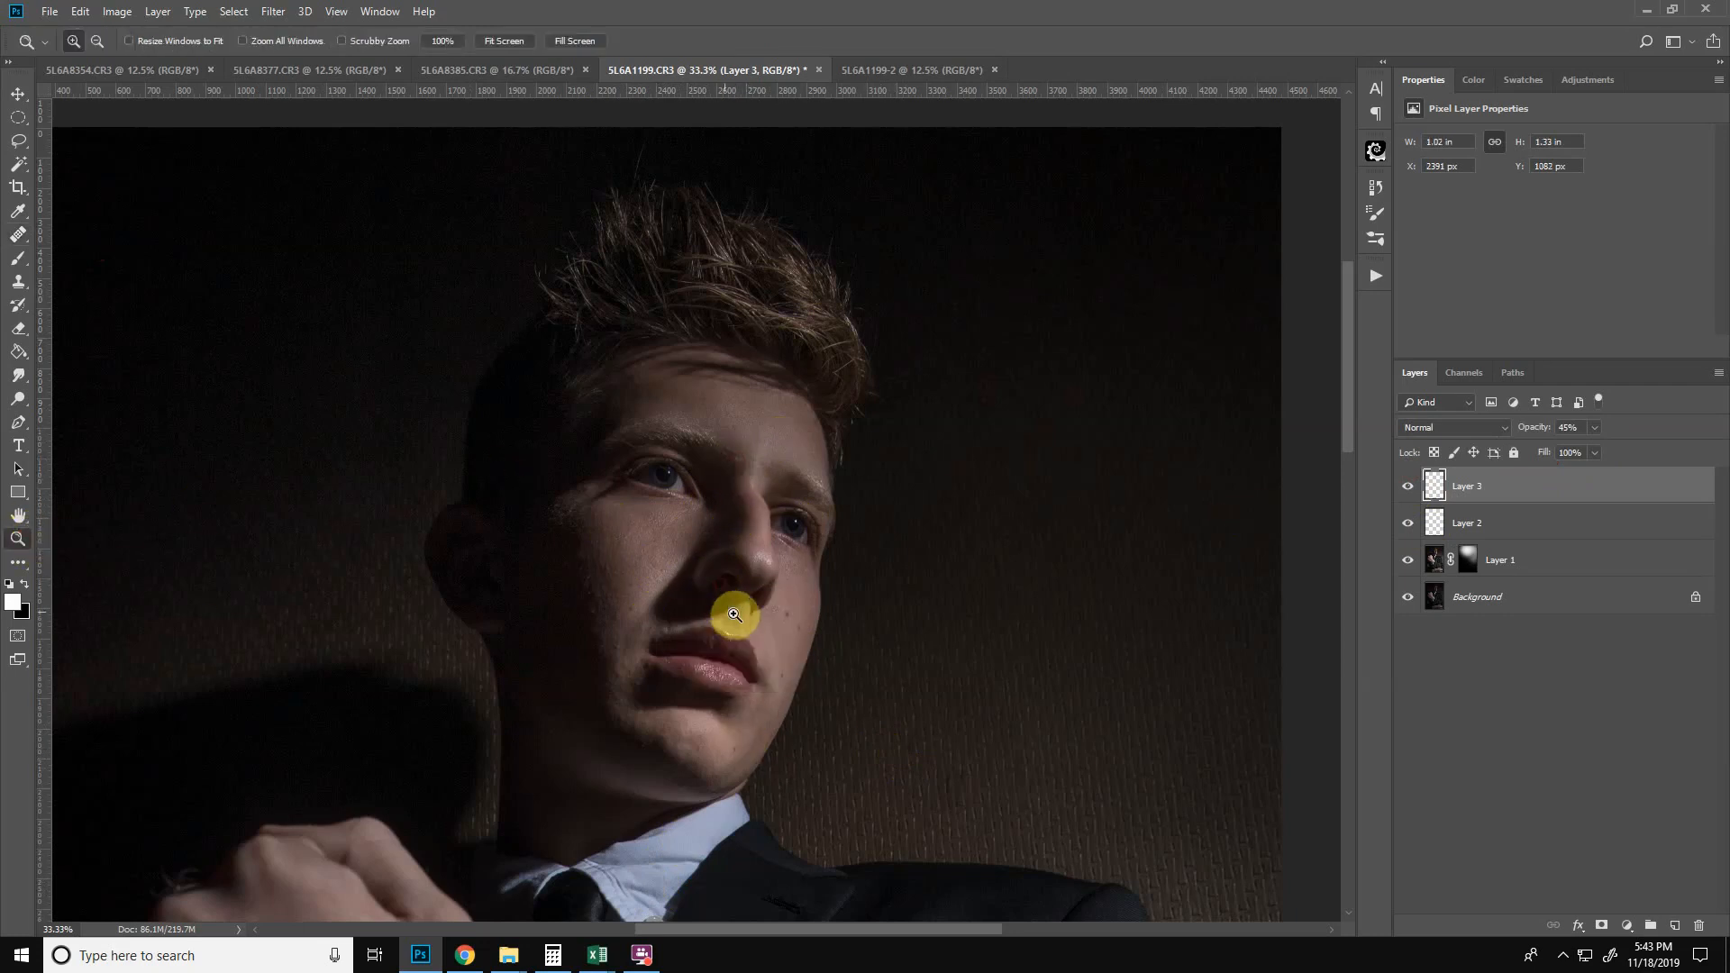
right_click(748, 590)
click(757, 600)
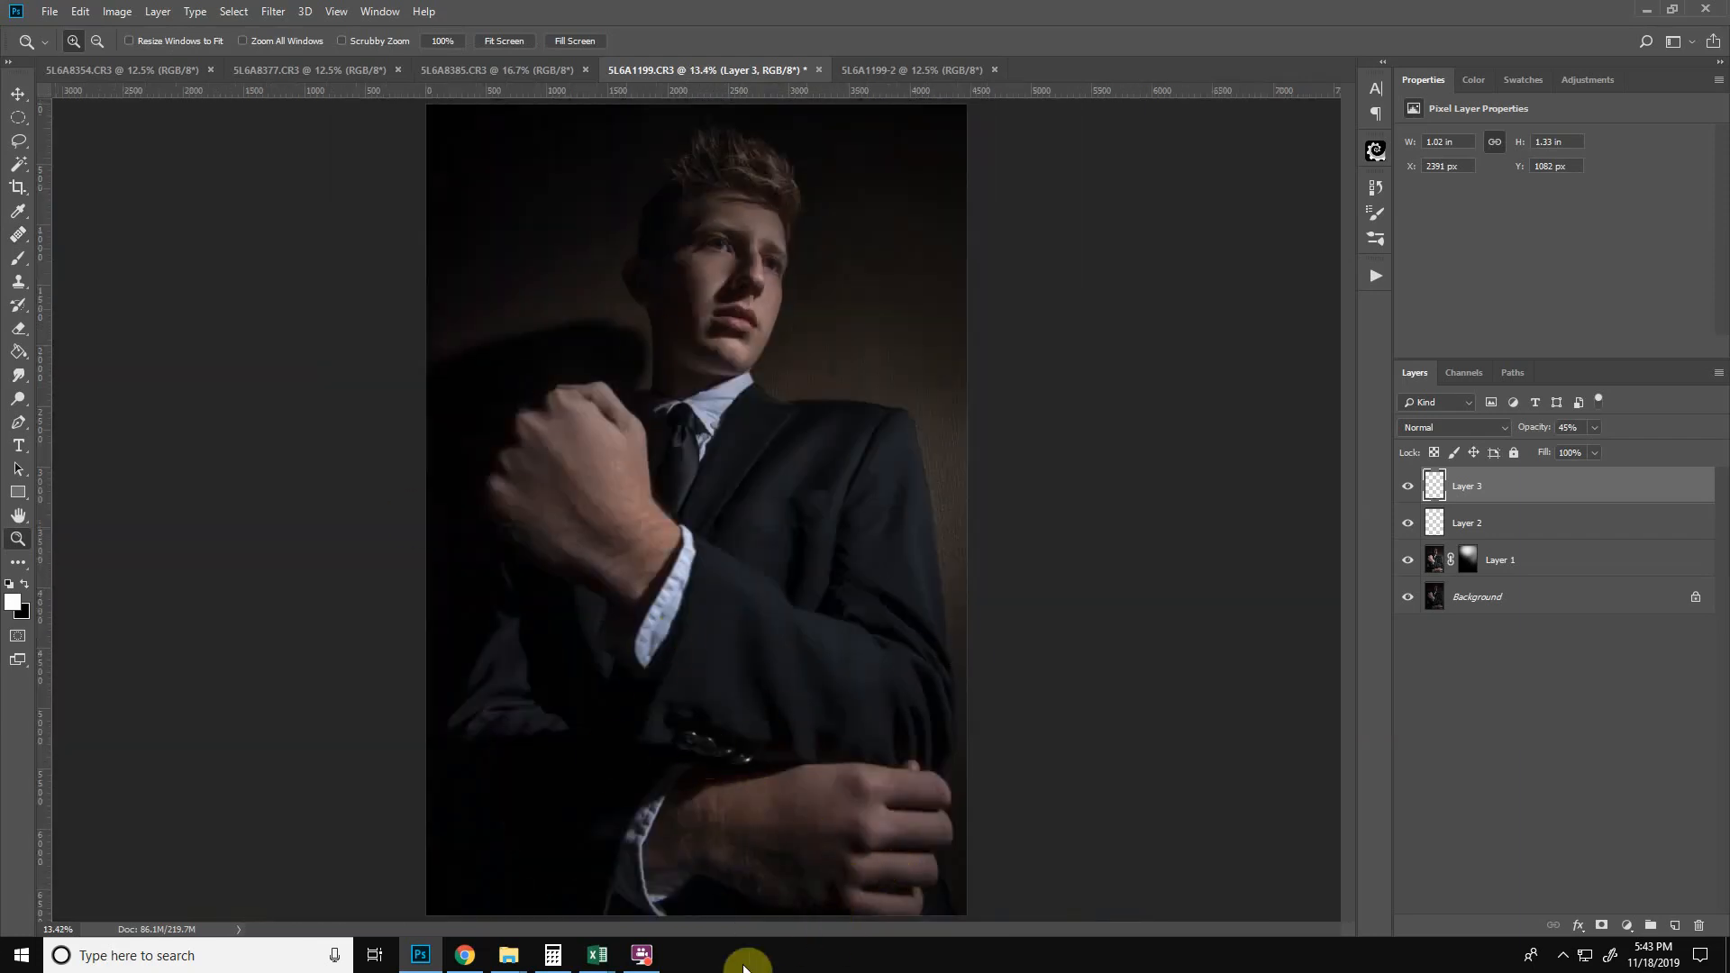
click(712, 341)
click(712, 343)
scroll(718, 460, up, 3)
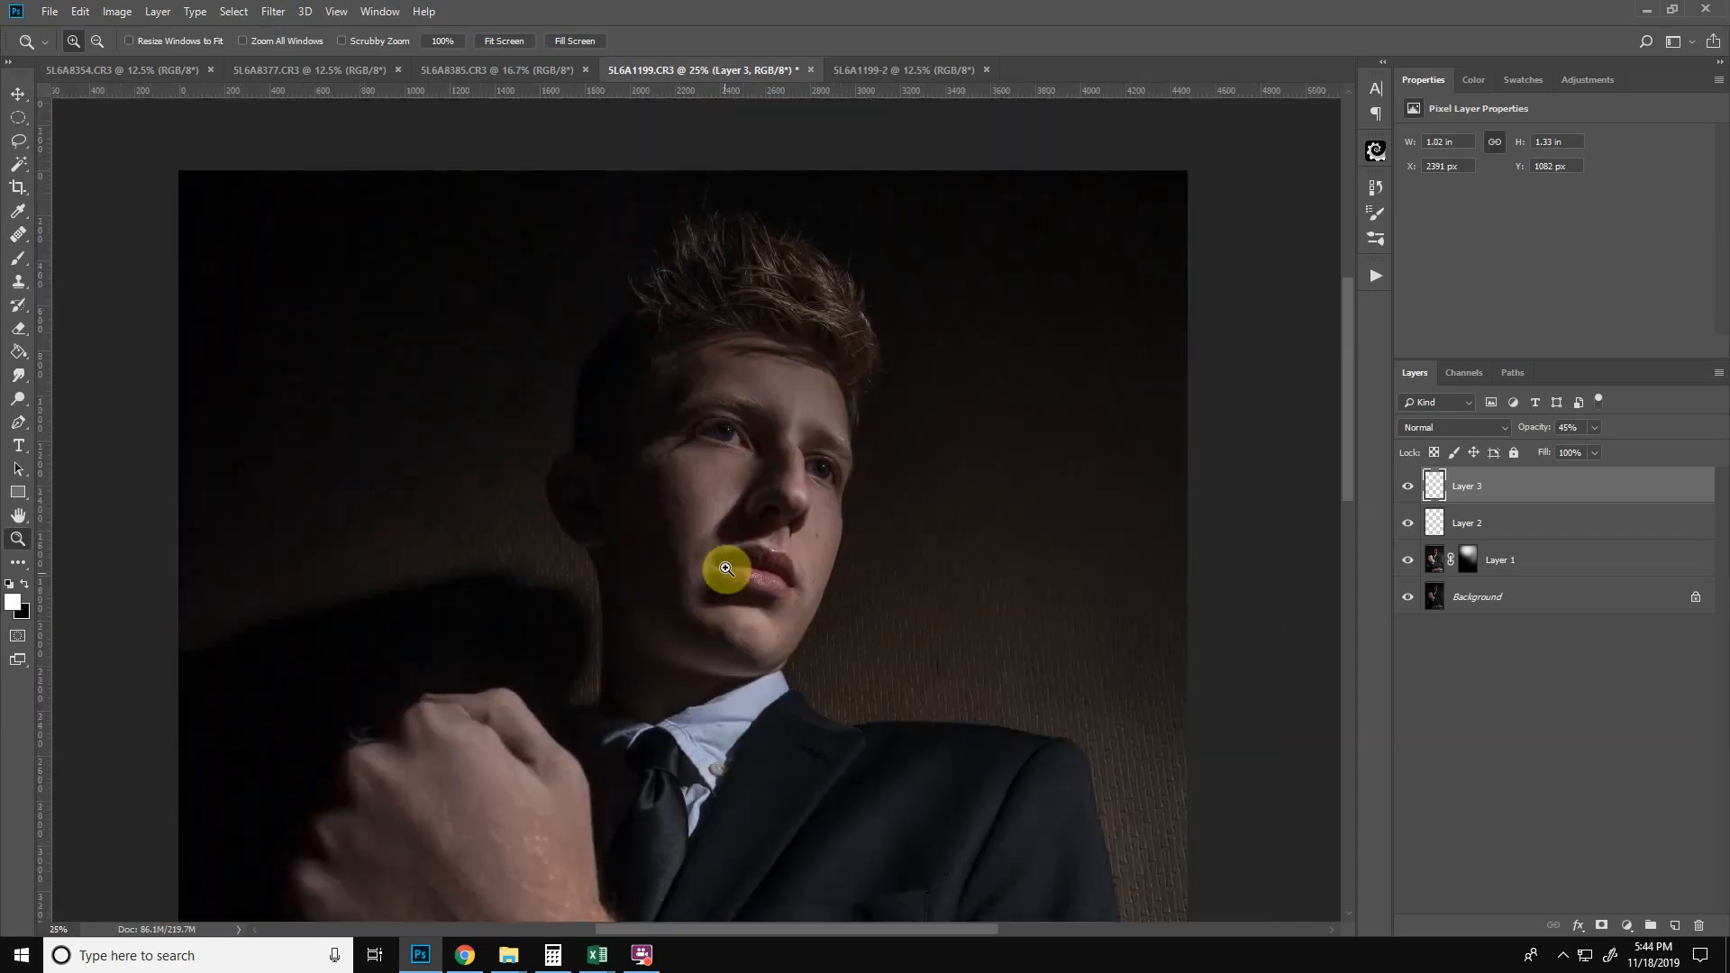
click(703, 442)
click(730, 486)
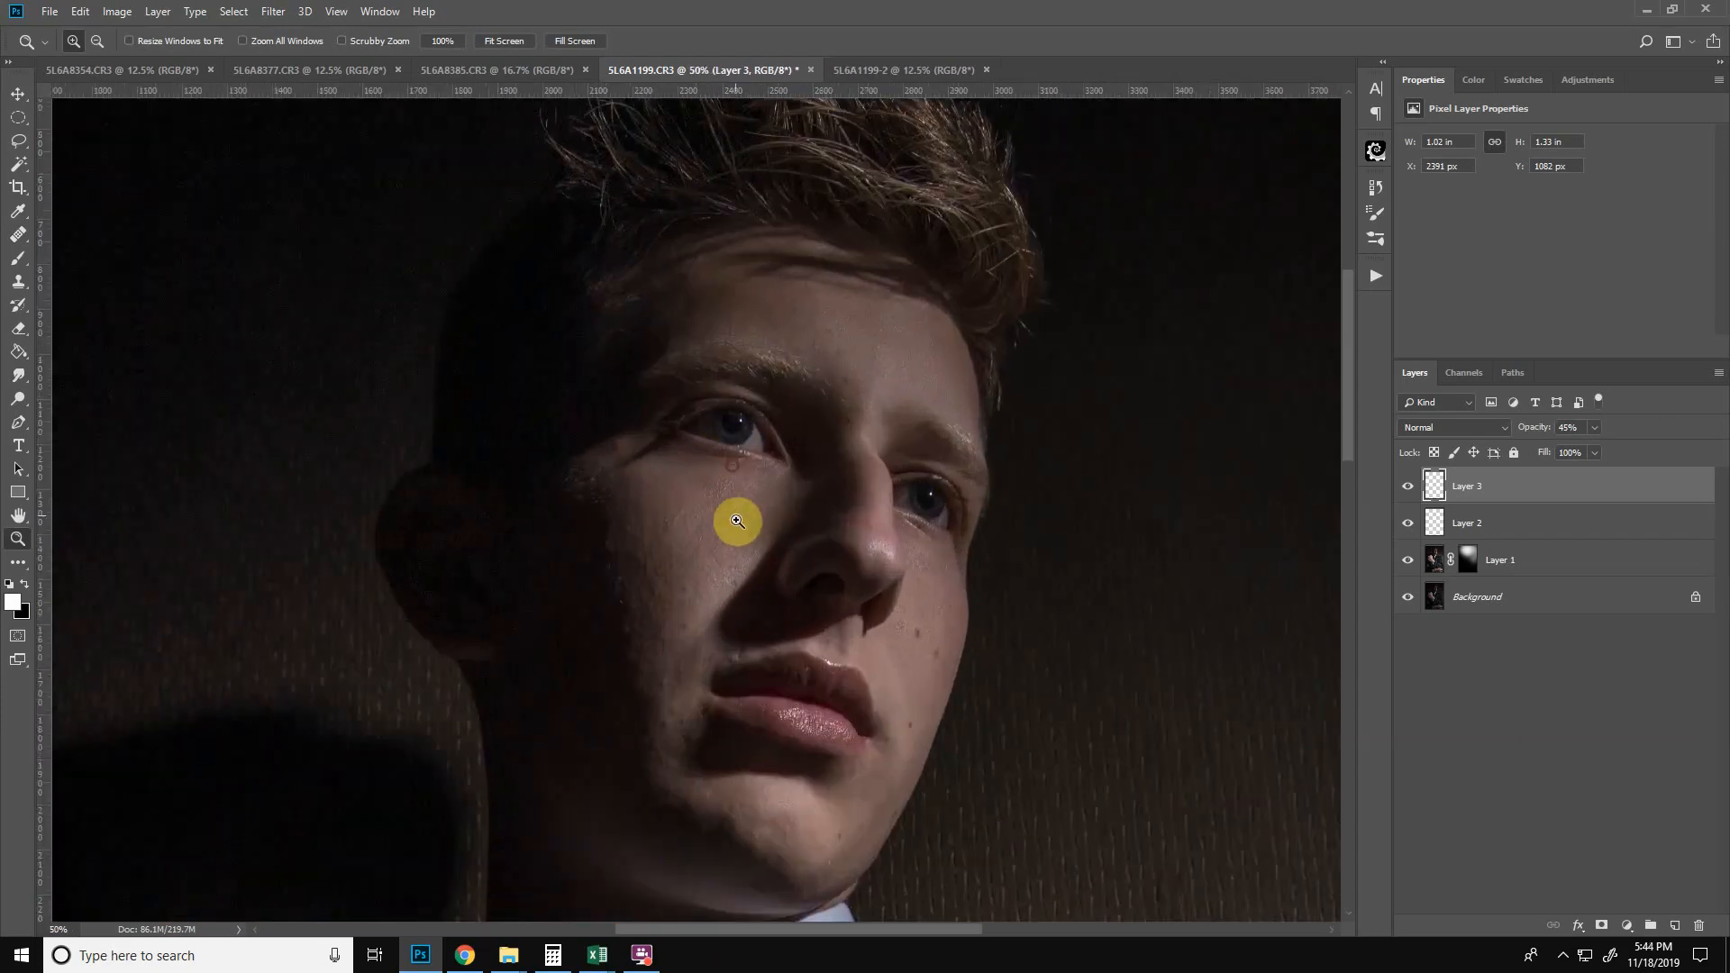
drag(822, 510, 770, 509)
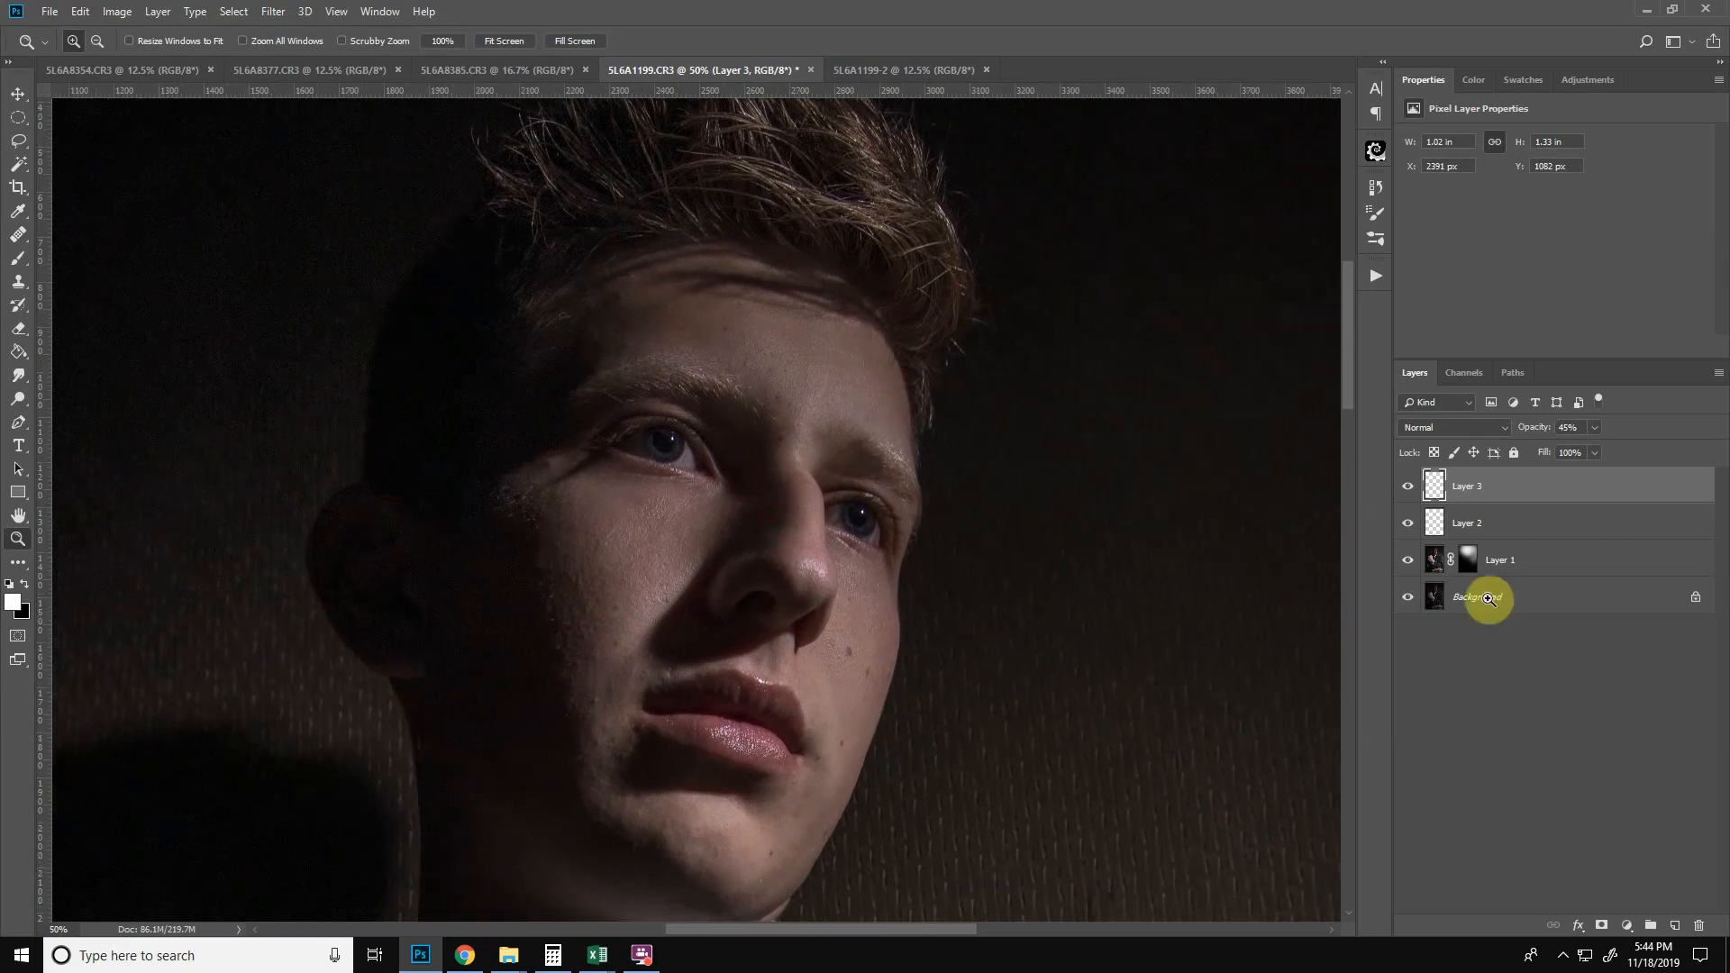
- Heal the skin just above the shadow-side corner of the mouth with a 25 px Healing Brush on a new layer
click(1676, 927)
click(18, 234)
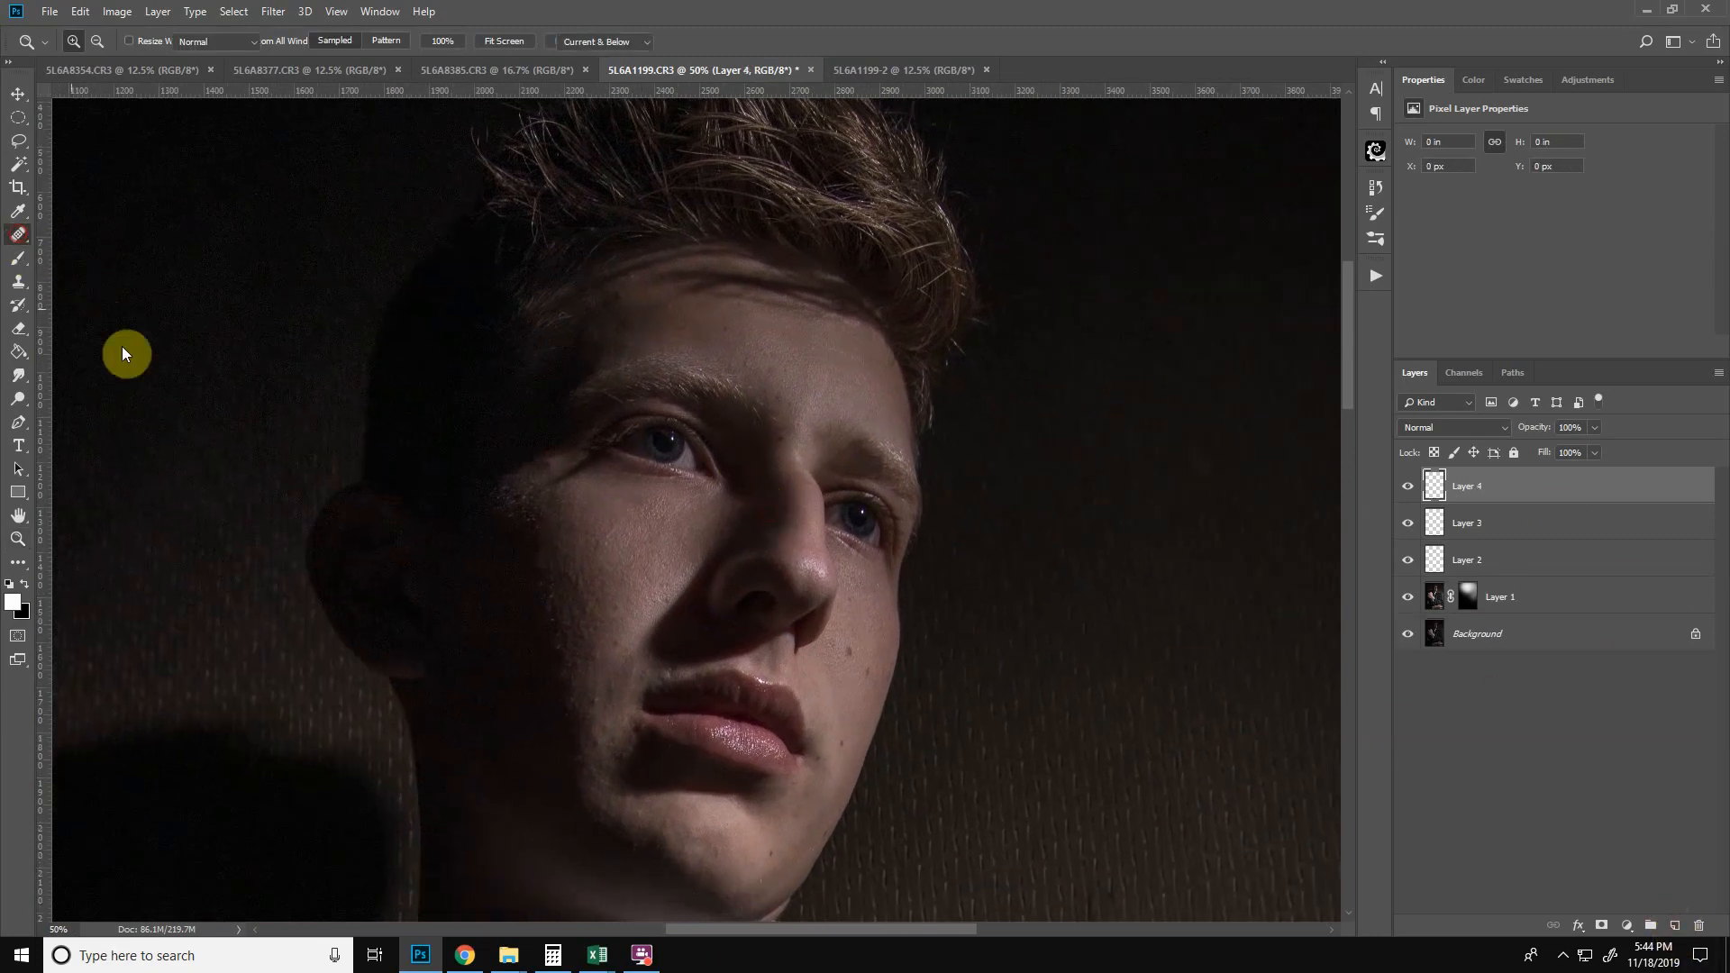
alt+click(704, 672)
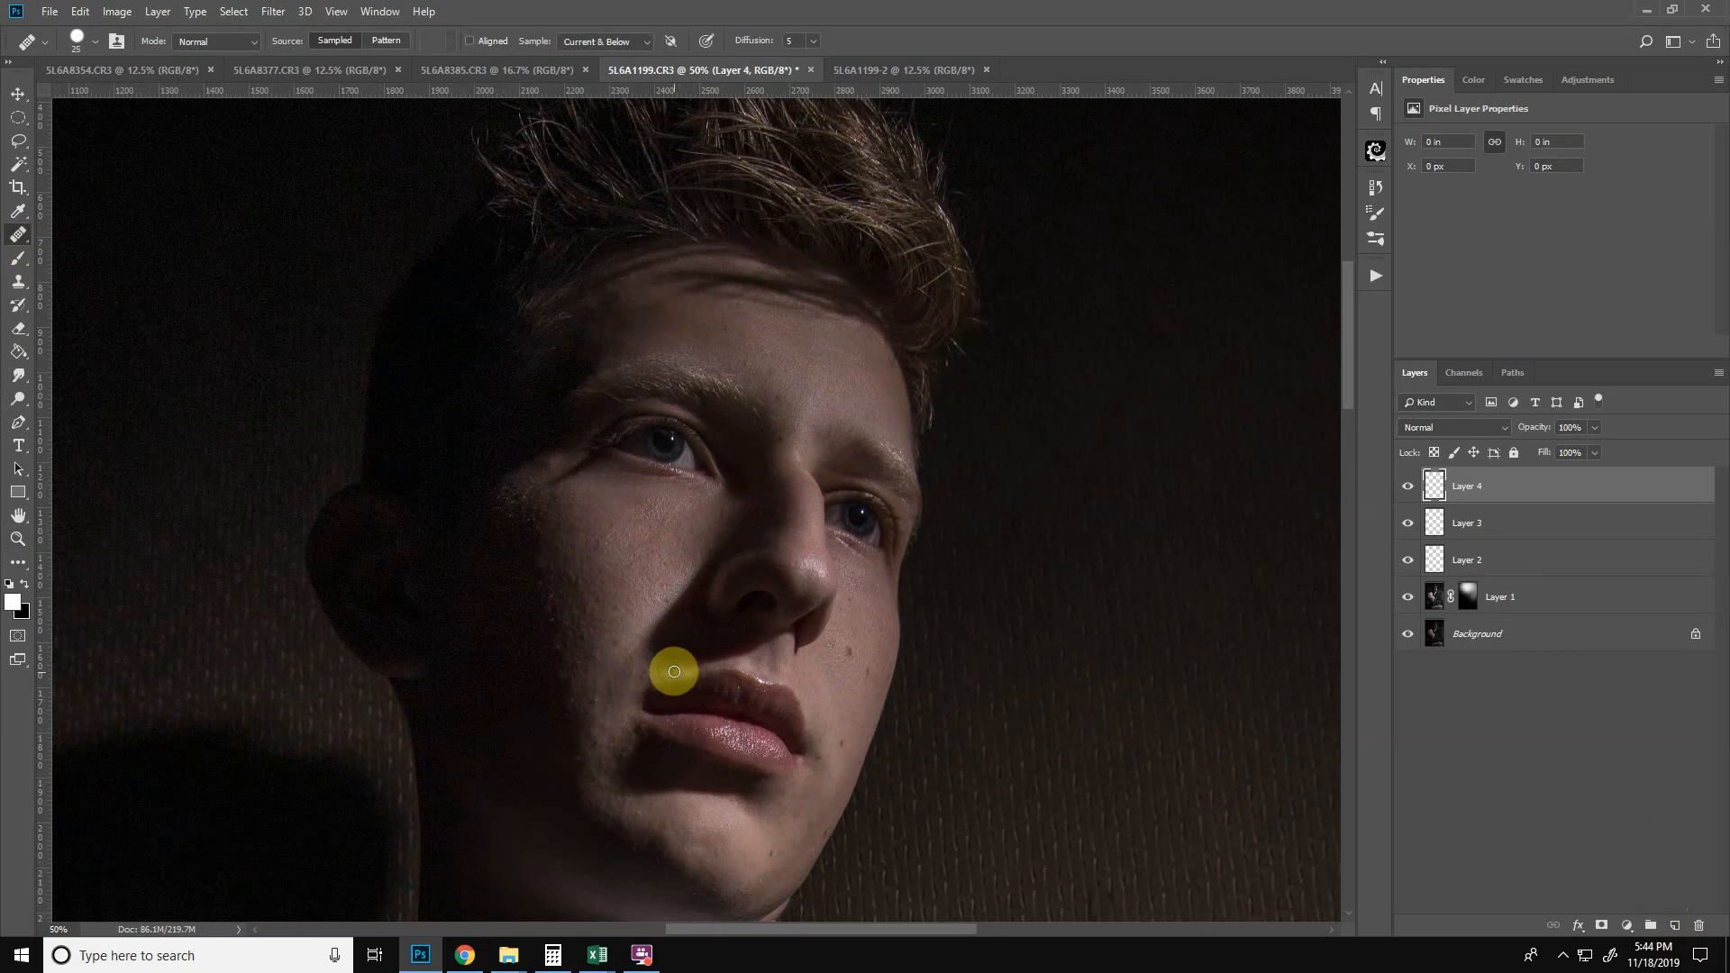
drag(668, 679, 685, 676)
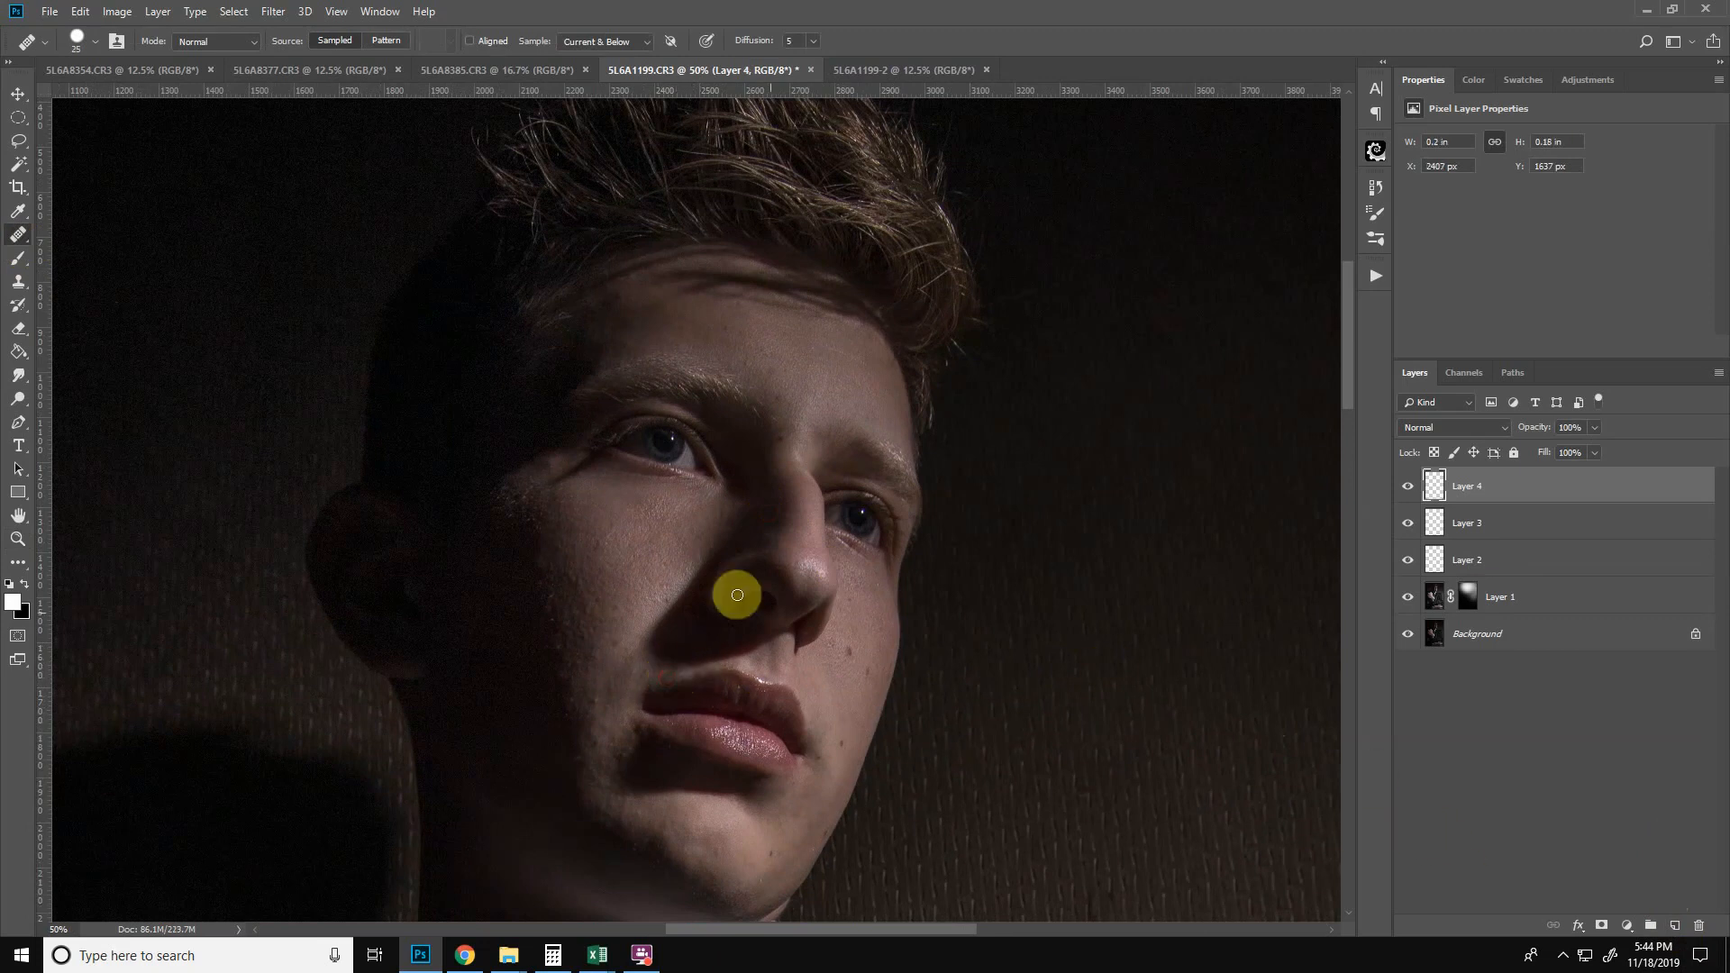
- Stamp all visible layers into a new merged layer at the top of the stack
click(16, 543)
right_click(830, 510)
click(842, 552)
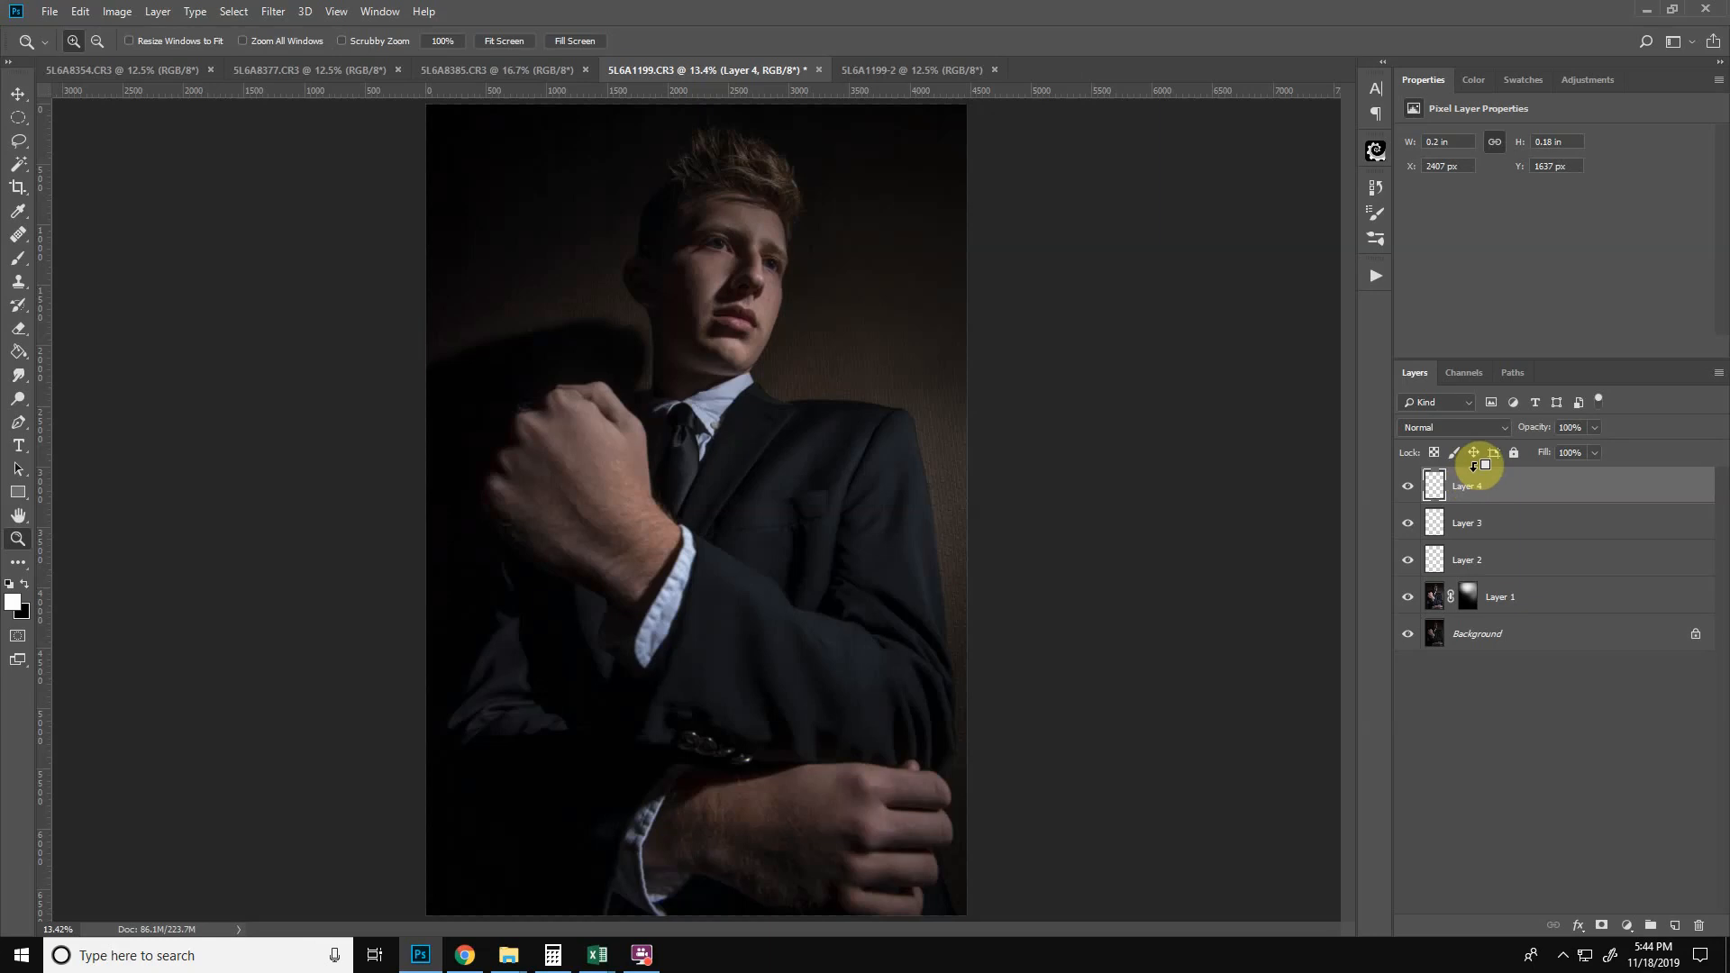
key(ctrl+shift+alt+e)
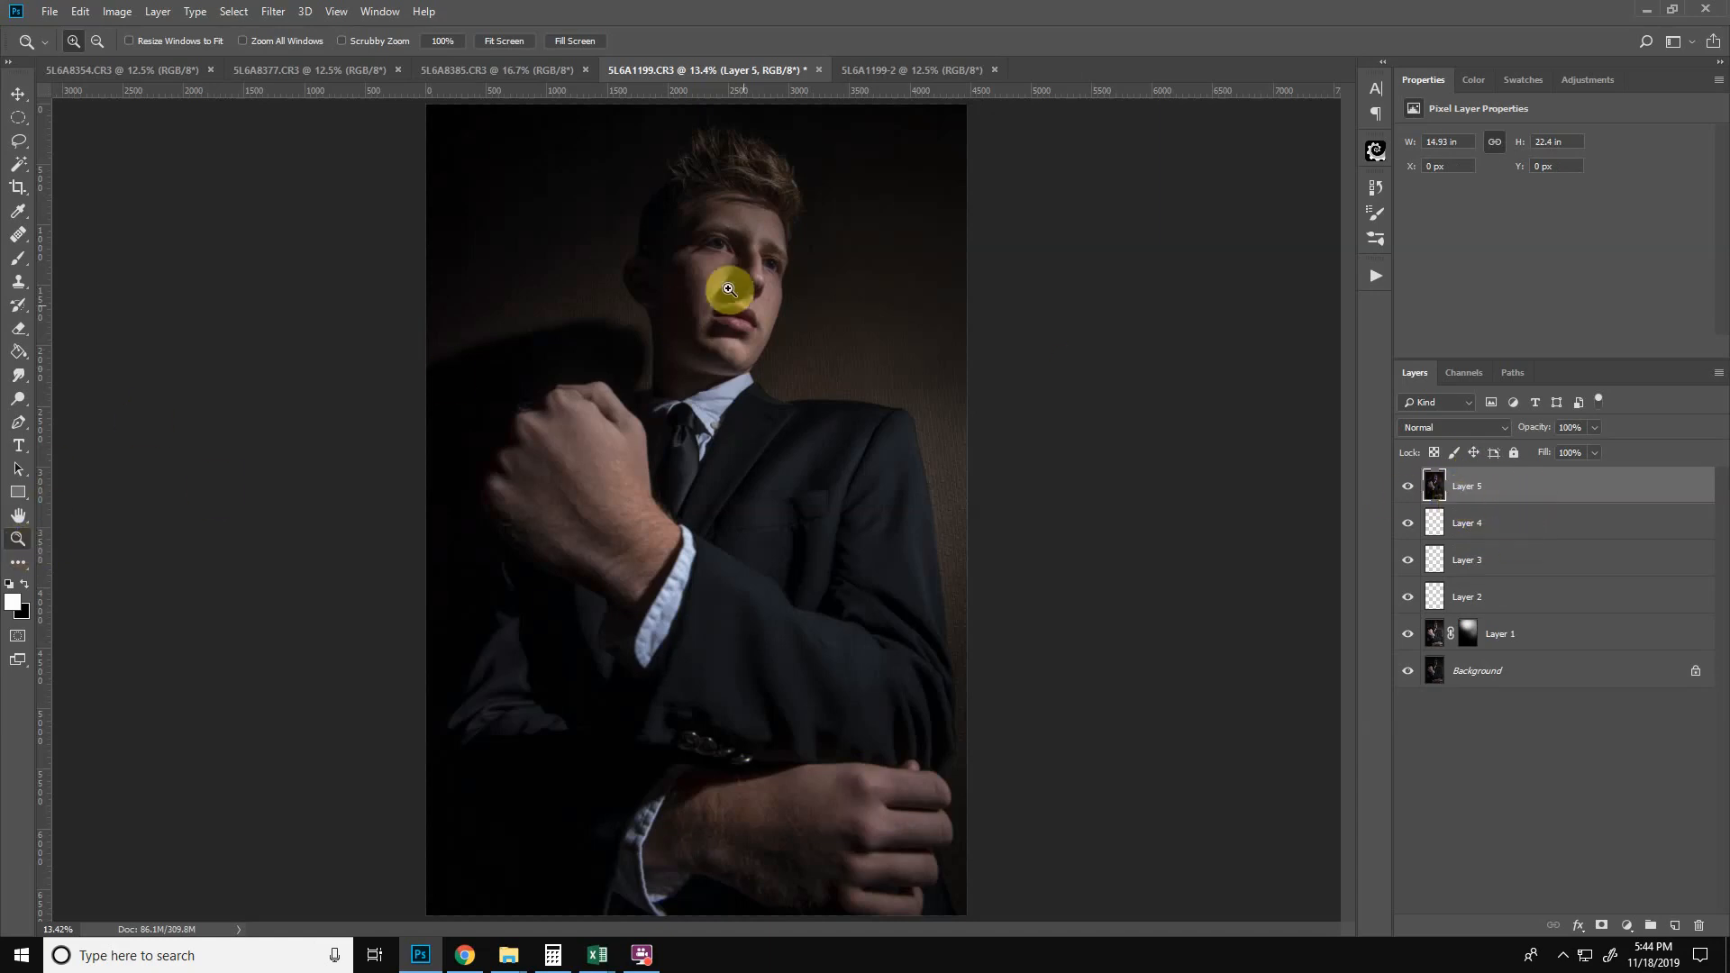
- Apply a Surface Blur with a radius of 15 pixels and a threshold of 11 levels to the merged layer
drag(575, 158, 928, 465)
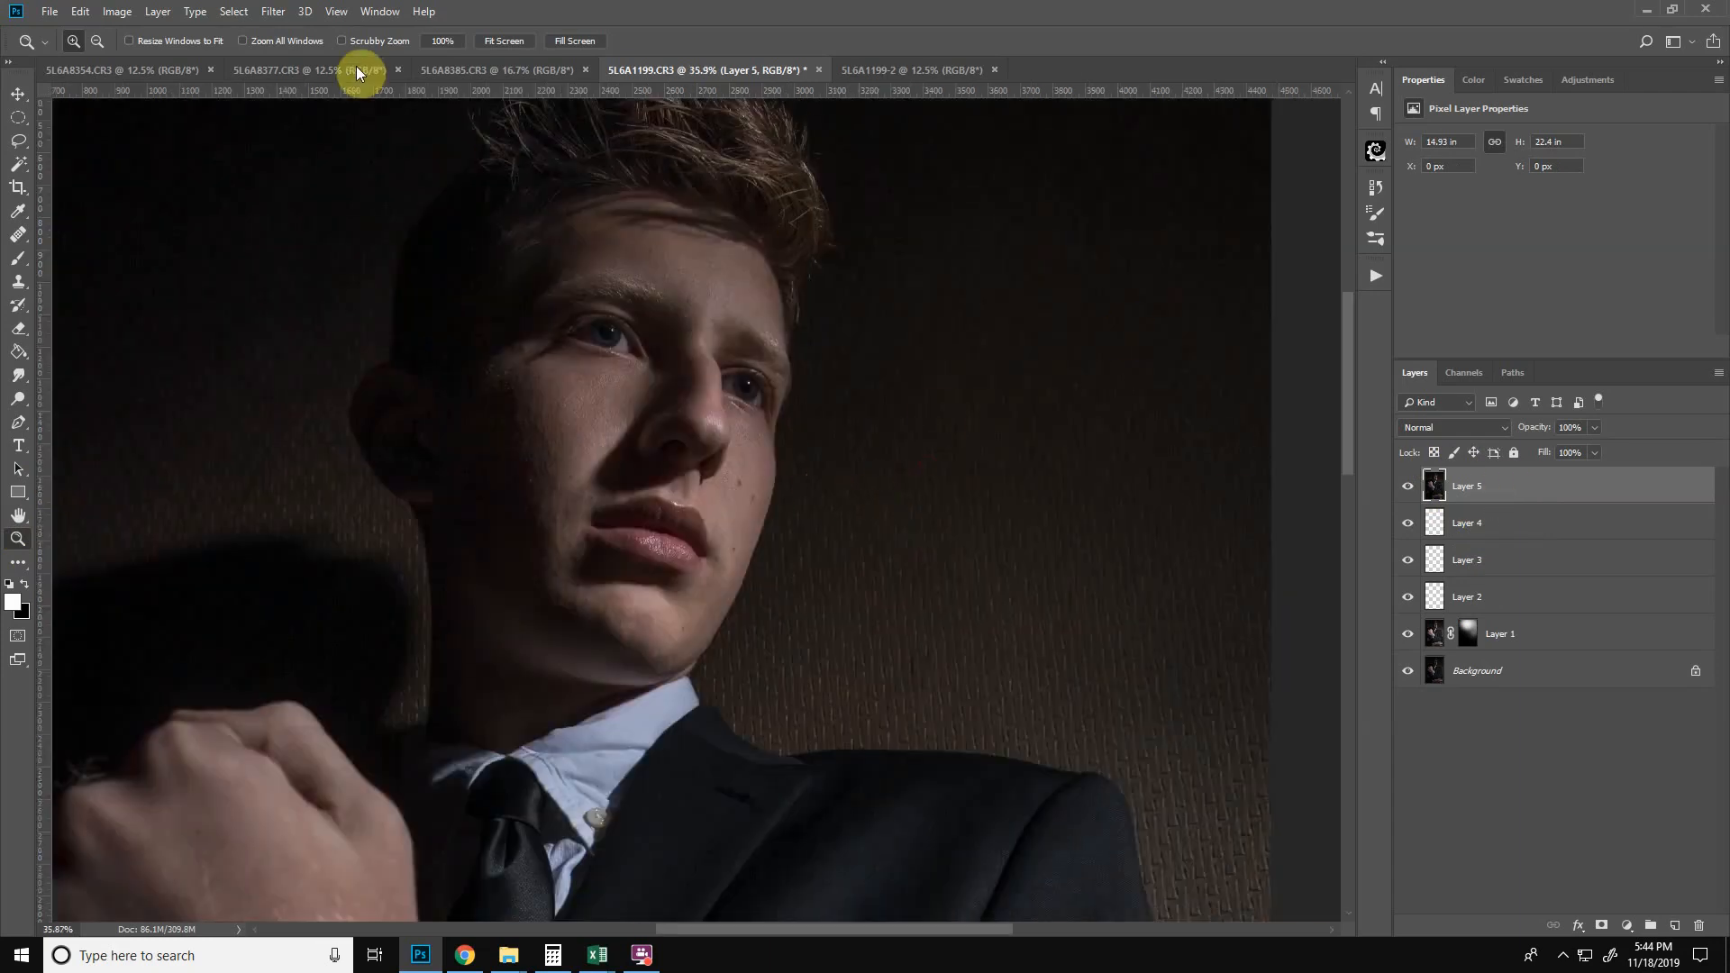
click(274, 13)
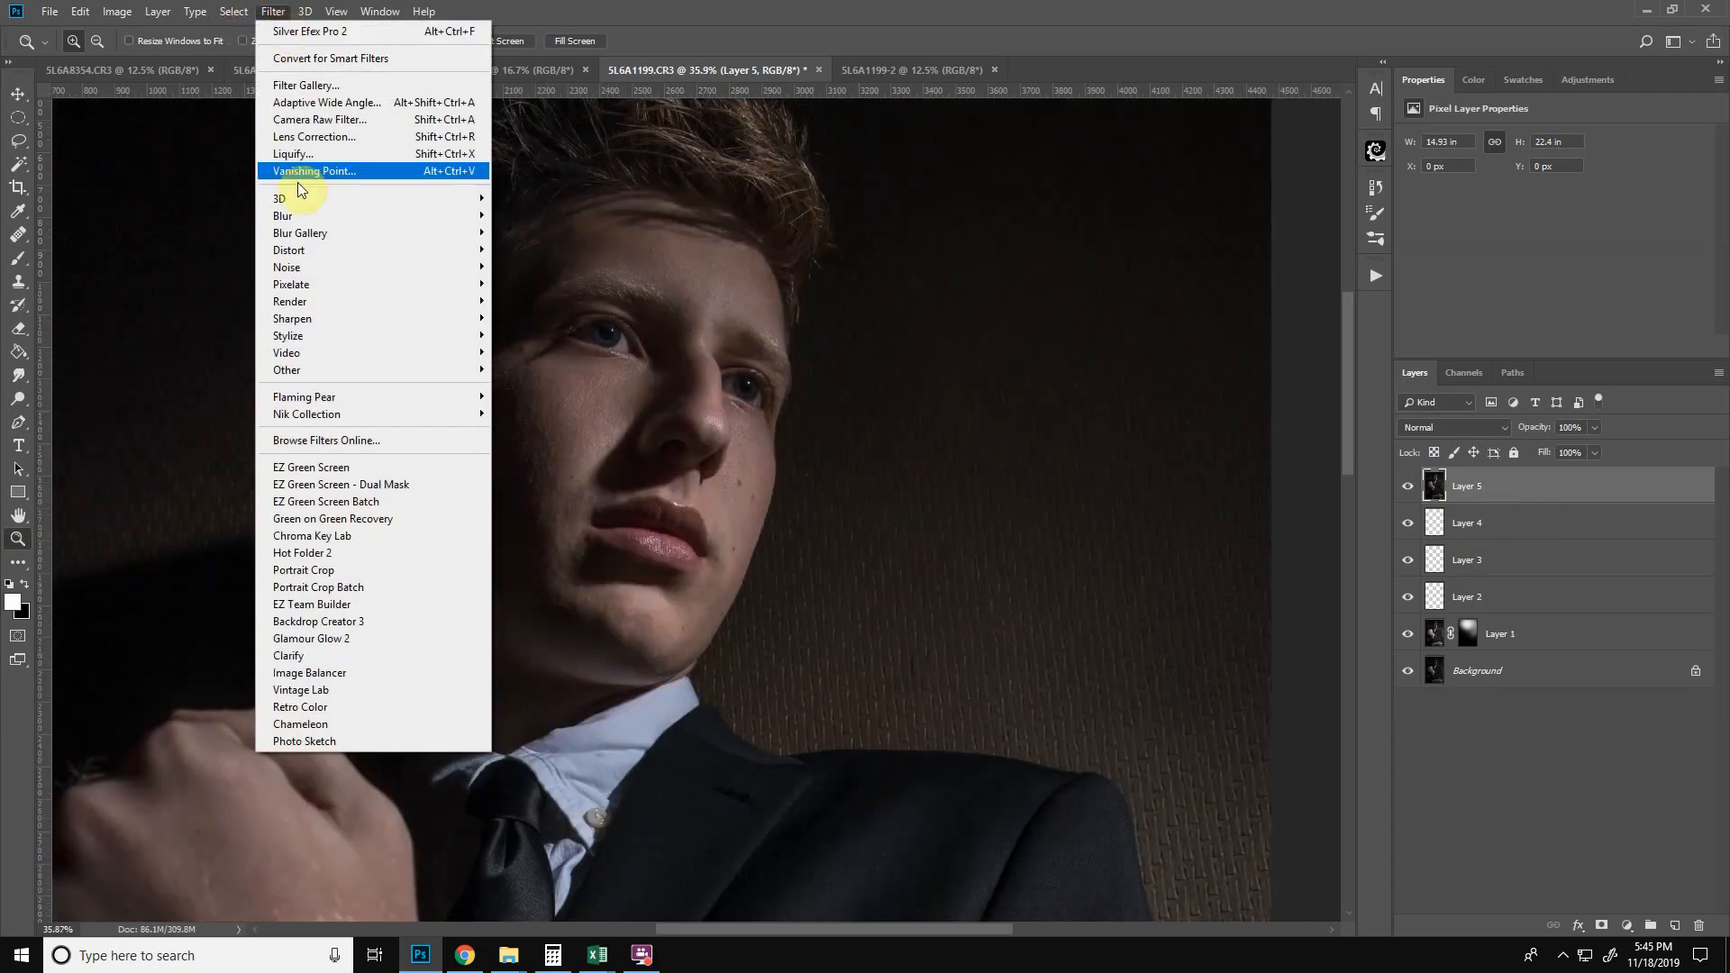
mouse_move(309, 217)
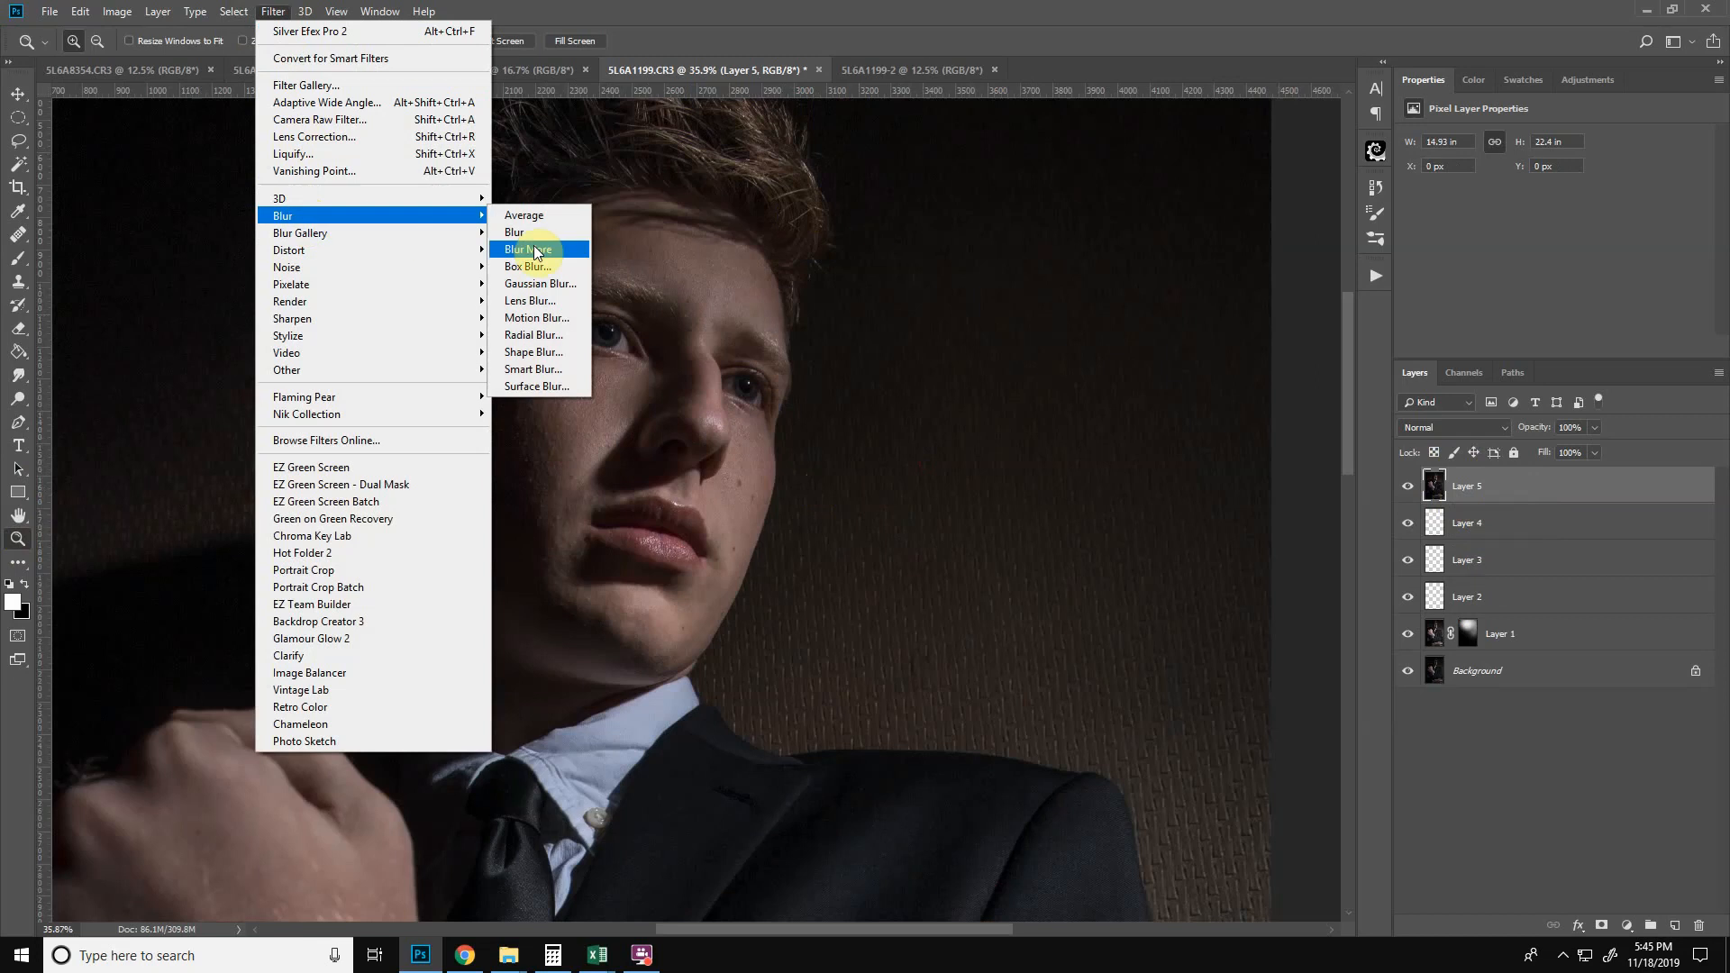
click(538, 386)
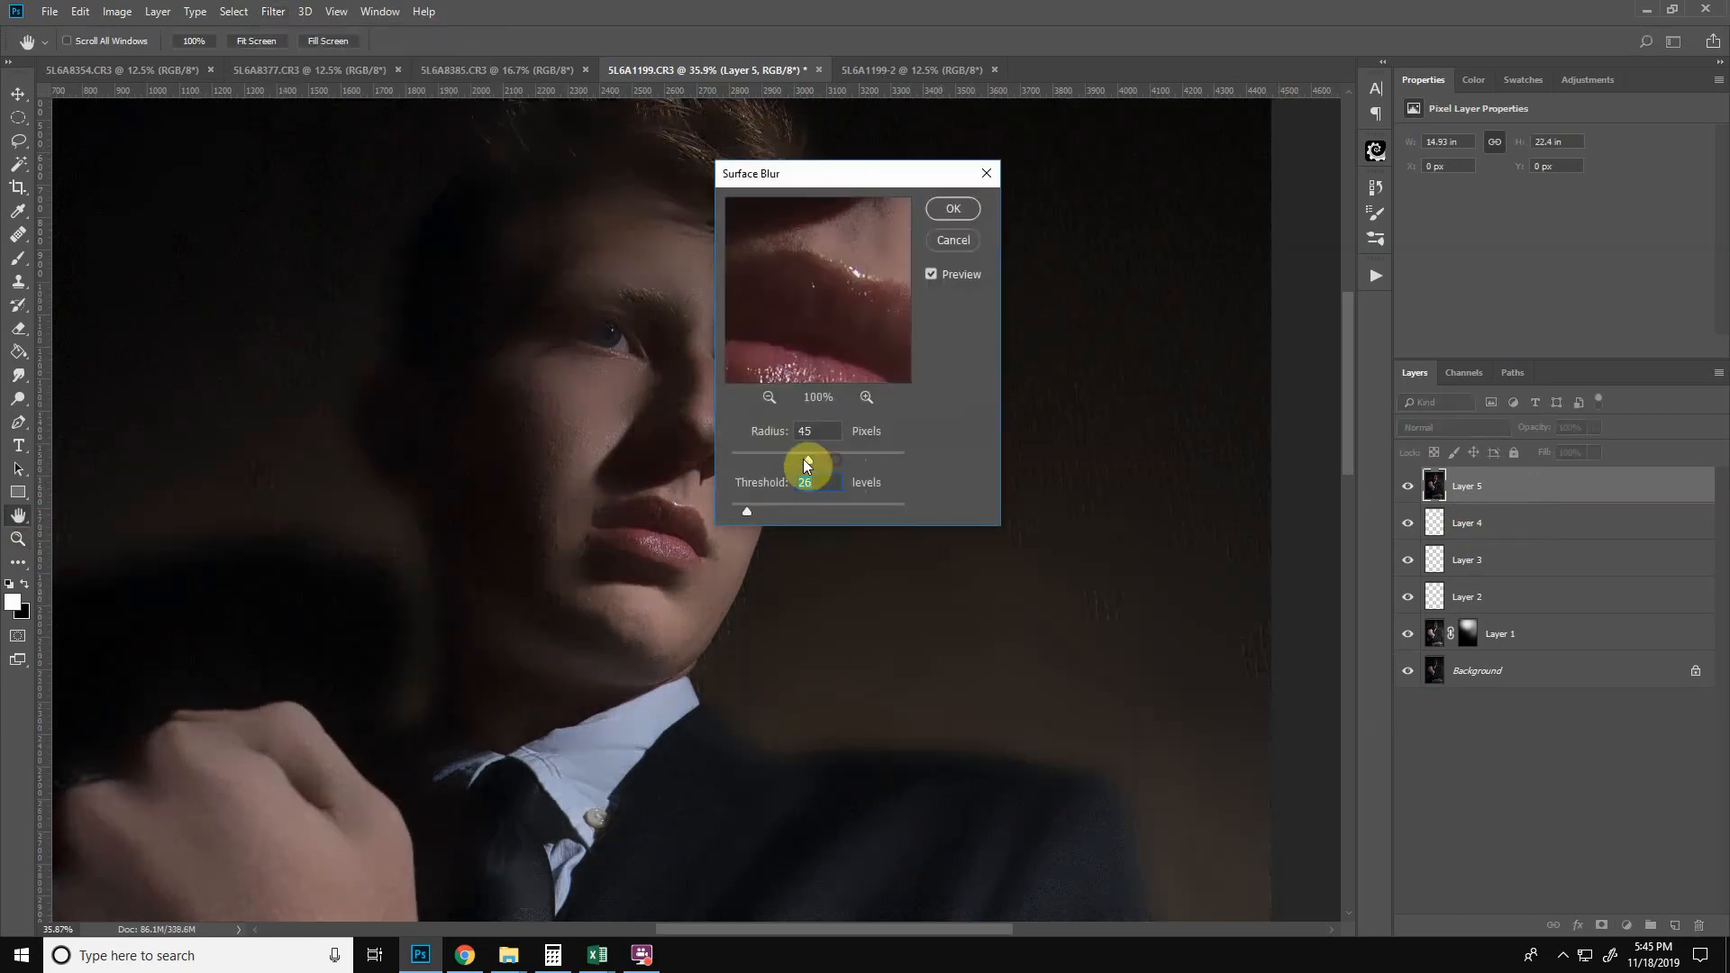
drag(784, 458, 737, 511)
click(738, 511)
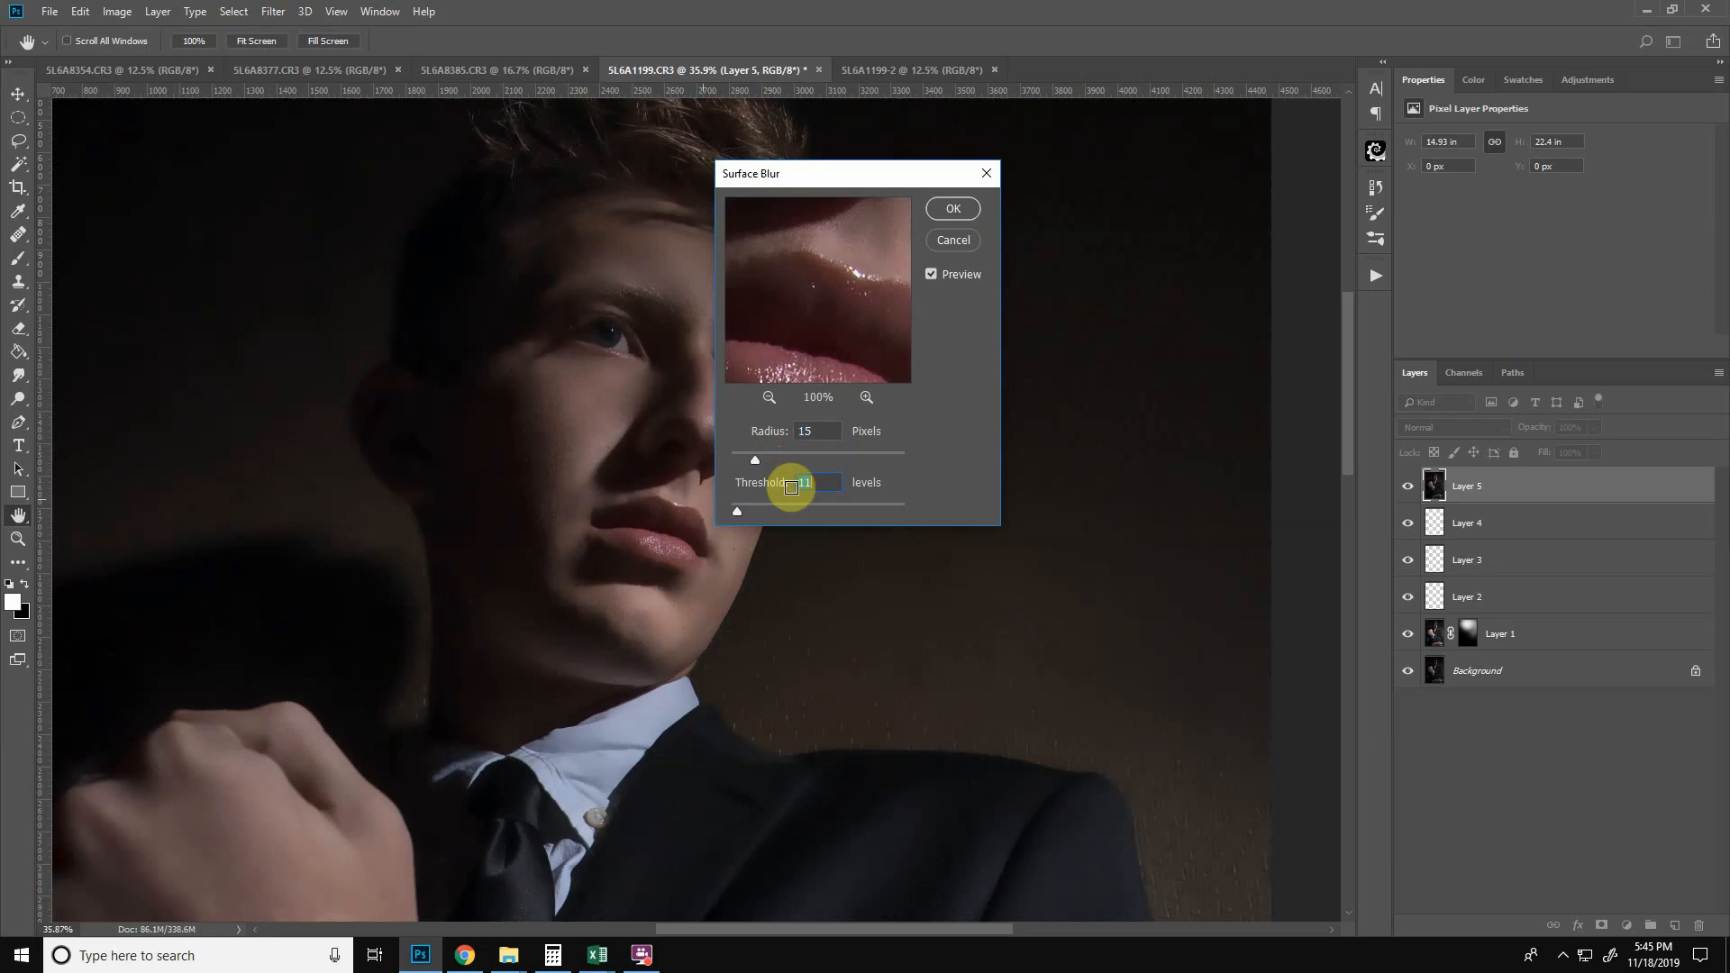
drag(881, 180, 1065, 164)
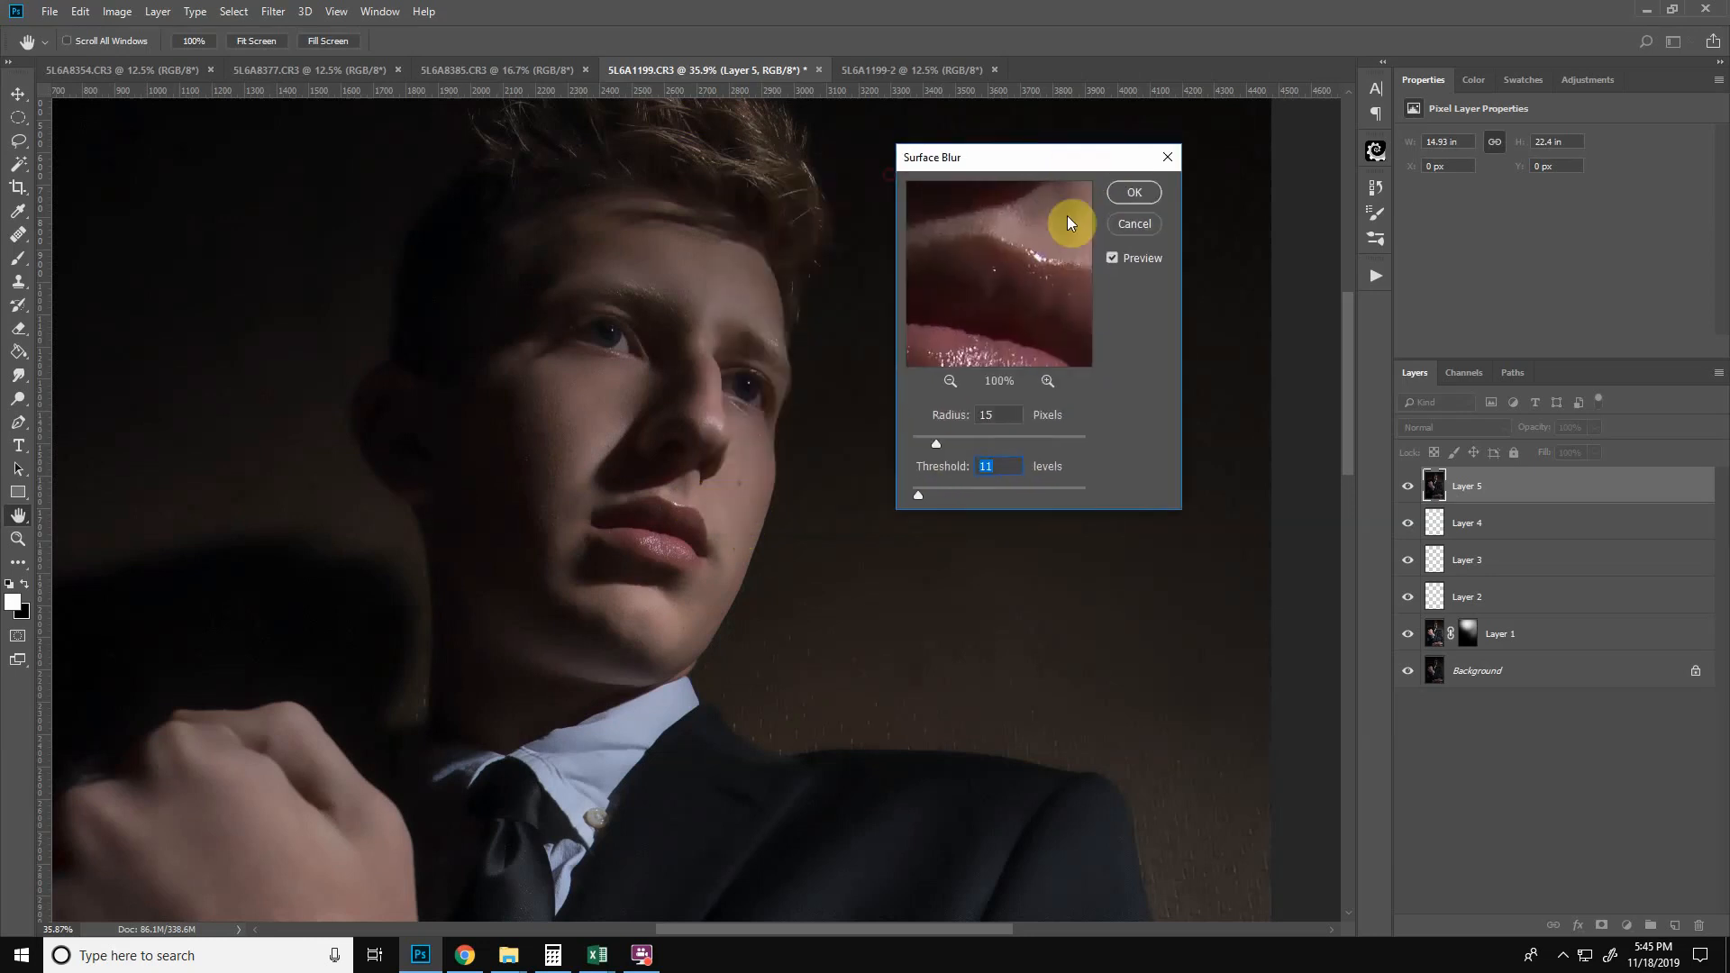
click(1142, 192)
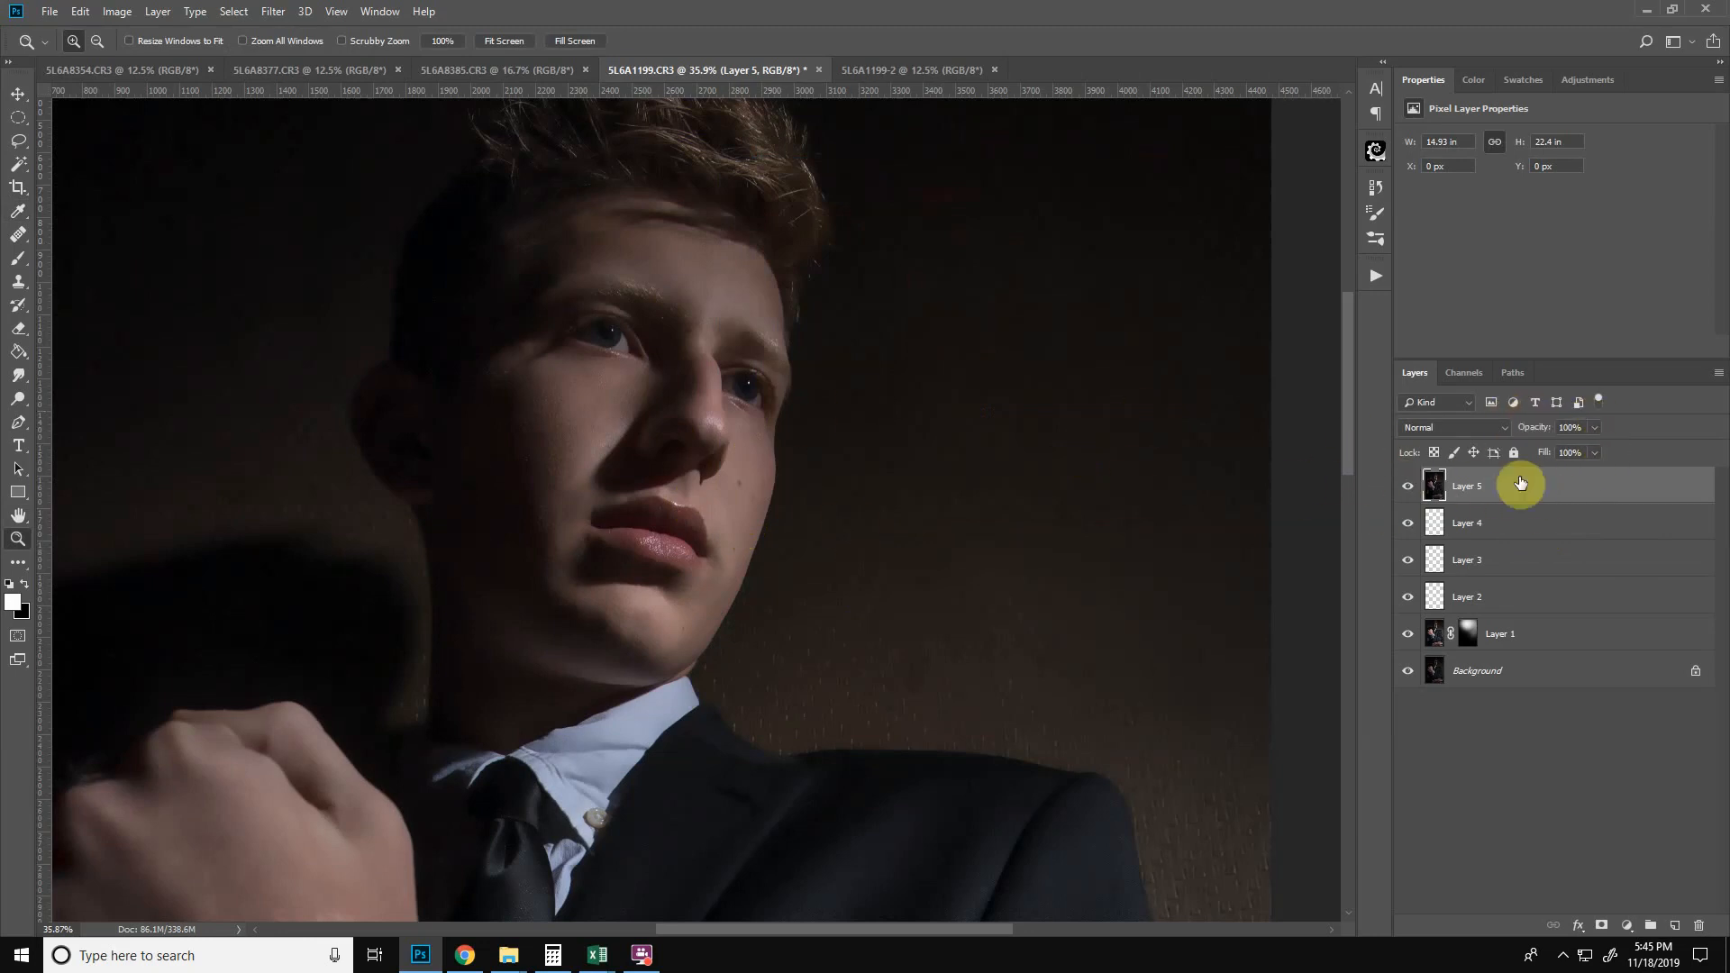
- Hide the blurred layer behind a black layer mask and set the brush flow to 100%
alt+click(1602, 926)
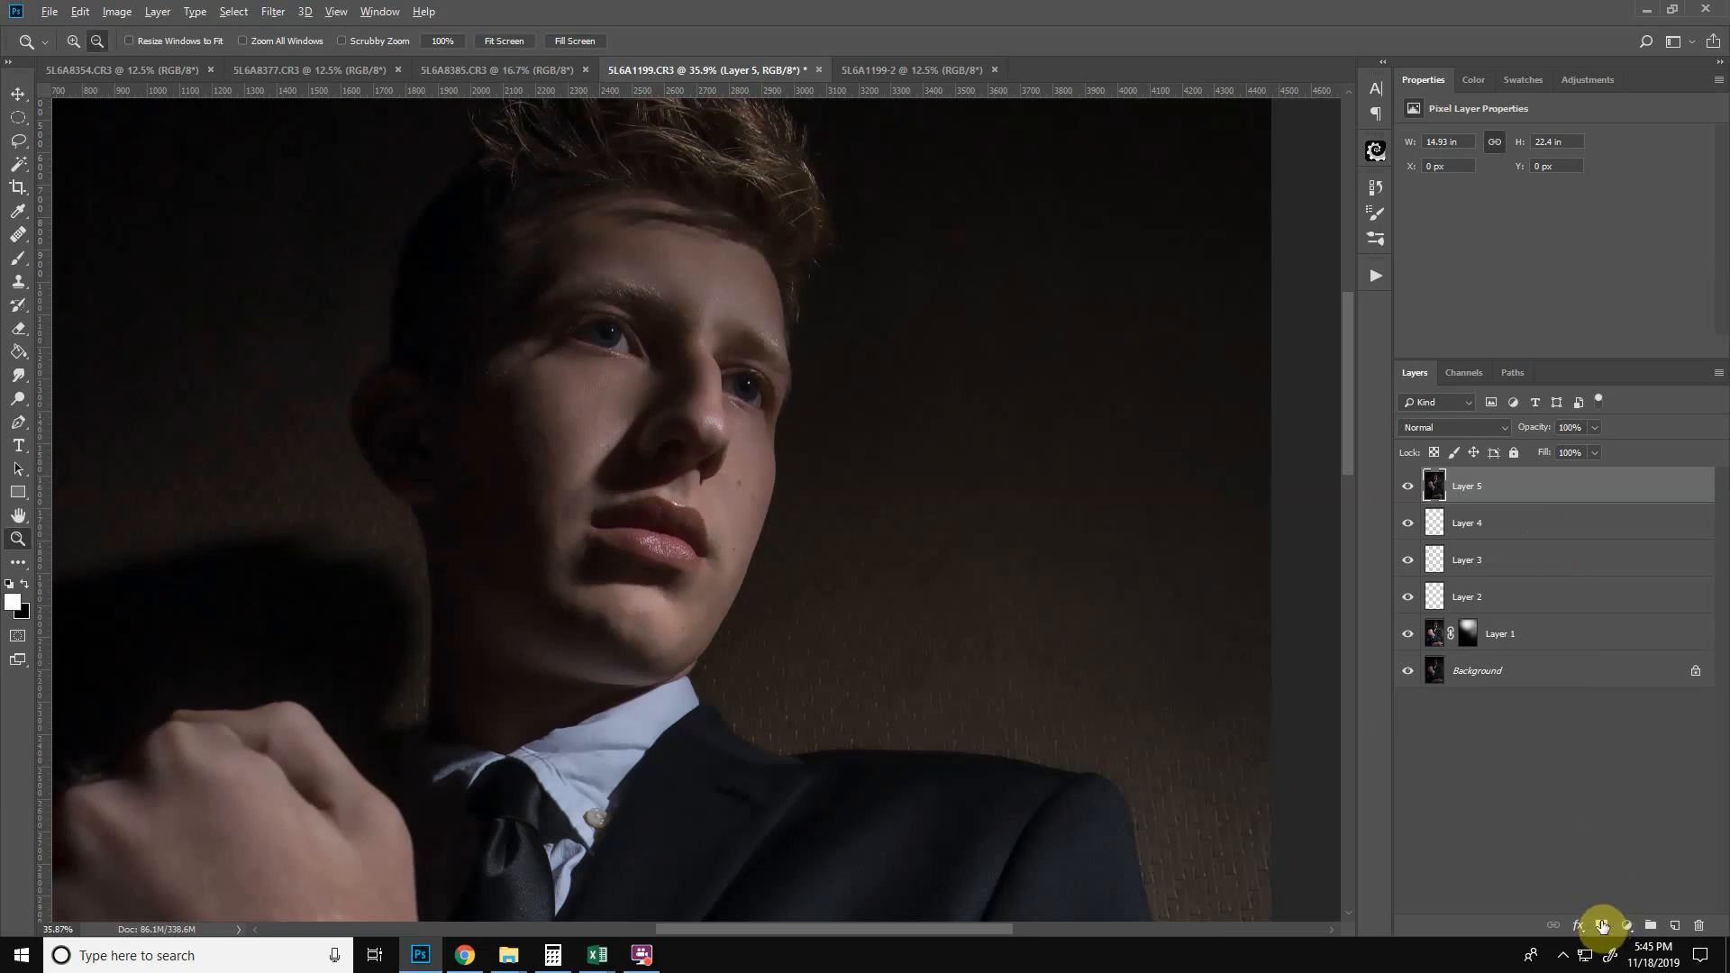
click(18, 259)
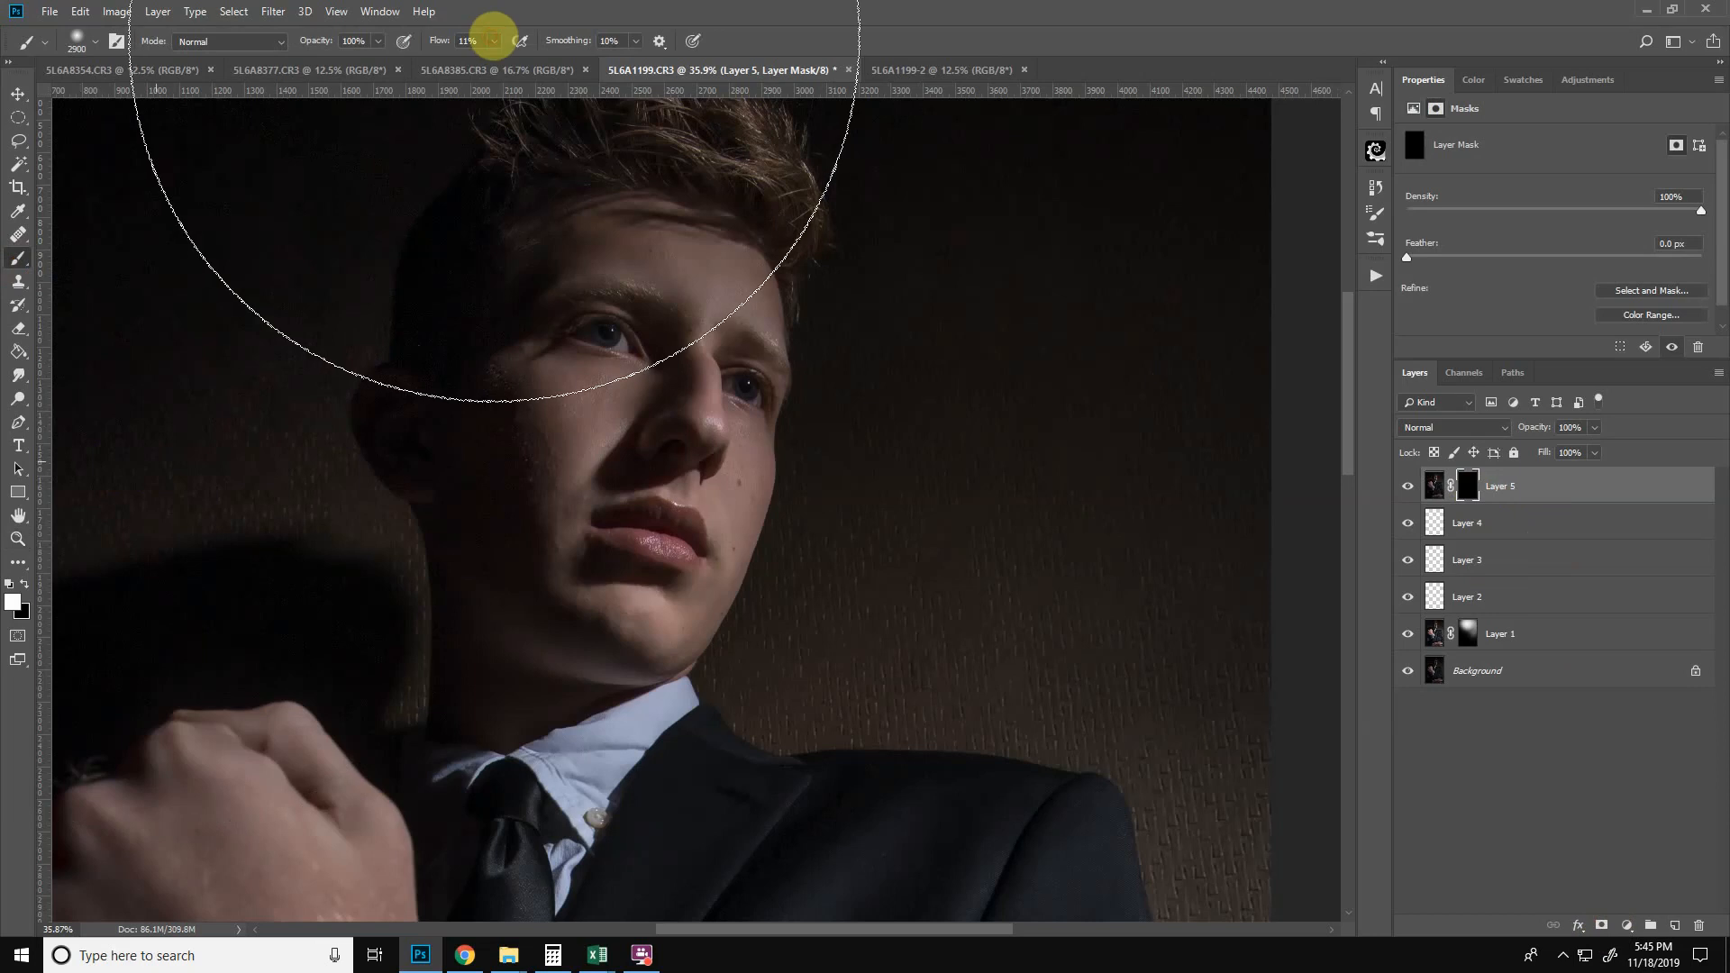
click(495, 41)
drag(495, 60, 680, 90)
click(817, 50)
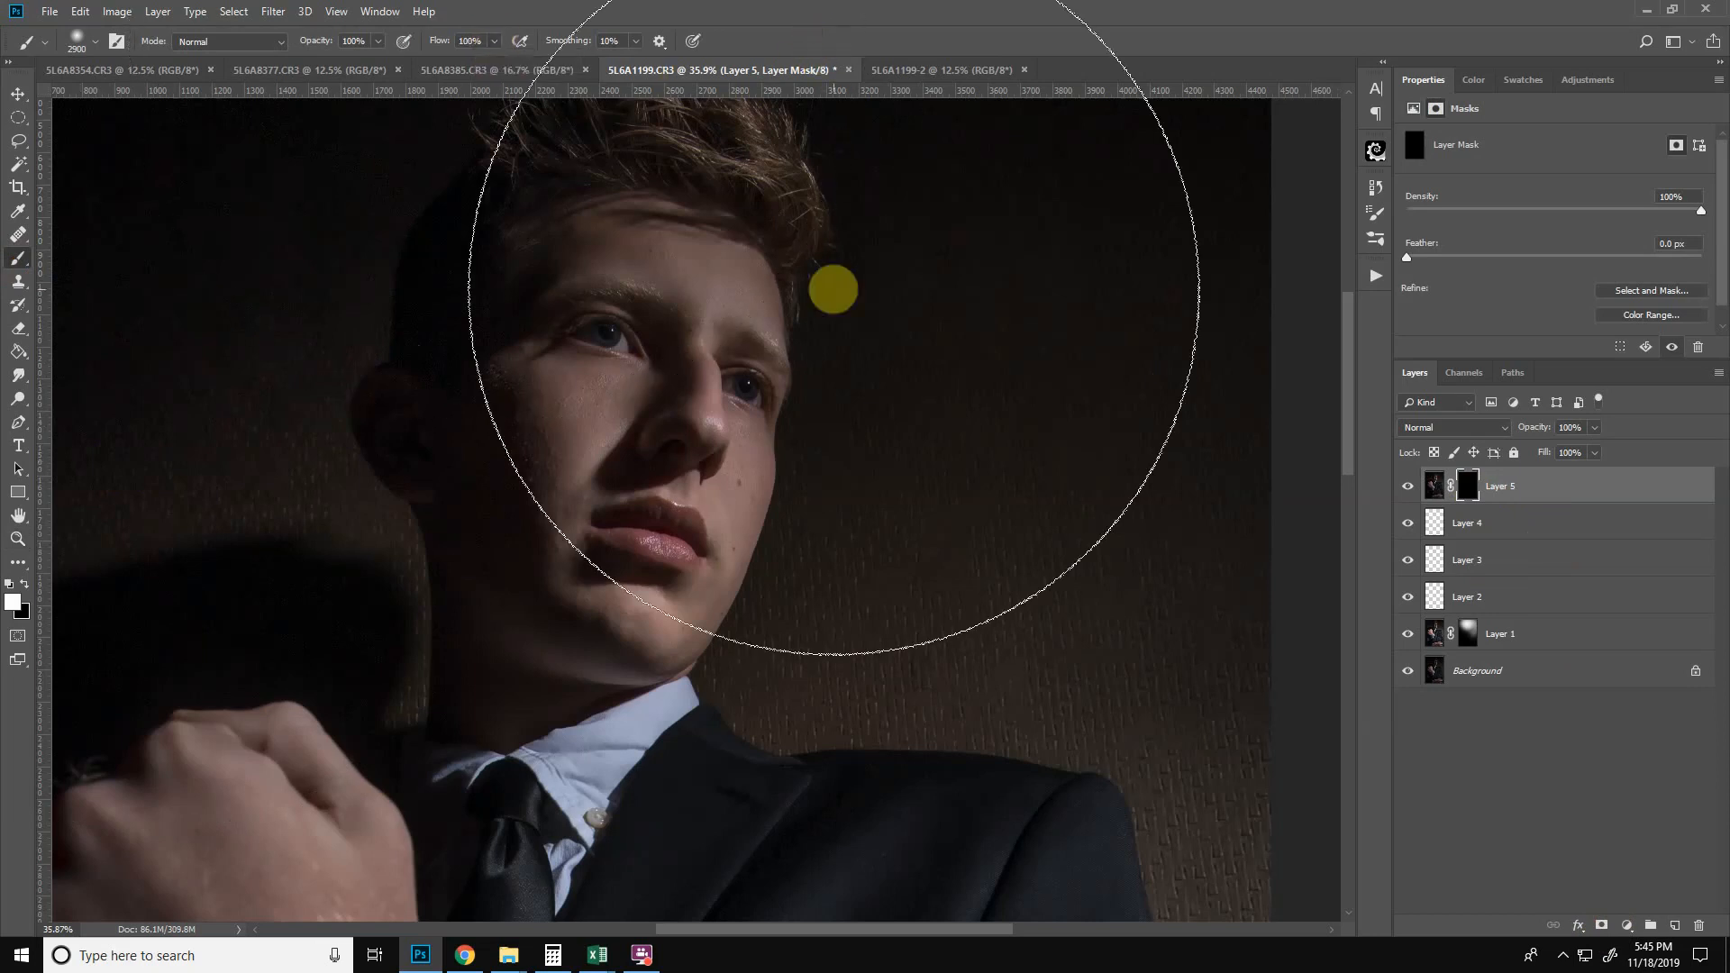
- Paint white on the mask over the forehead with a much smaller brush to reveal the skin smoothing there
key(bracketleft)
key(bracketleft)
key(bracketleft)
key(bracketleft)
key(bracketleft)
key(bracketleft)
key(bracketleft)
key(bracketleft)
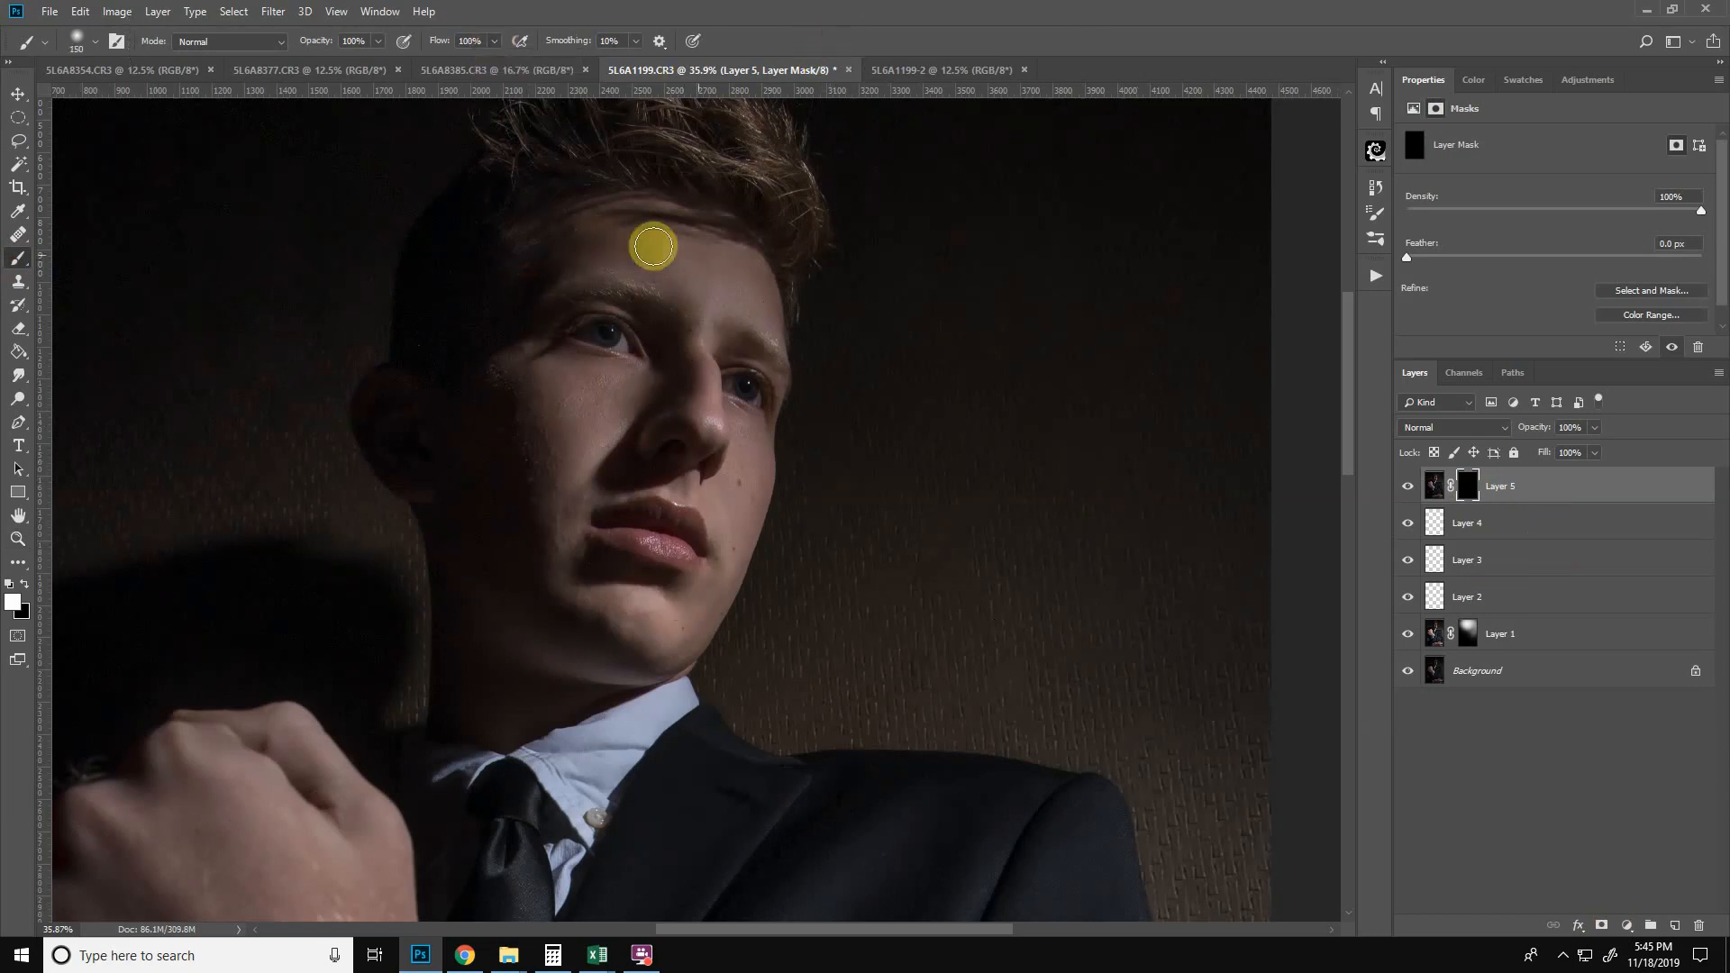
key(bracketleft)
mouse_move(715, 261)
mouse_down()
mouse_move(718, 247)
mouse_move(676, 278)
mouse_move(714, 309)
mouse_move(753, 272)
mouse_up()
- Reveal the smoothing on the nose and shadow-side cheek by painting white with a 90 px and a 125 px brush
key(bracketleft)
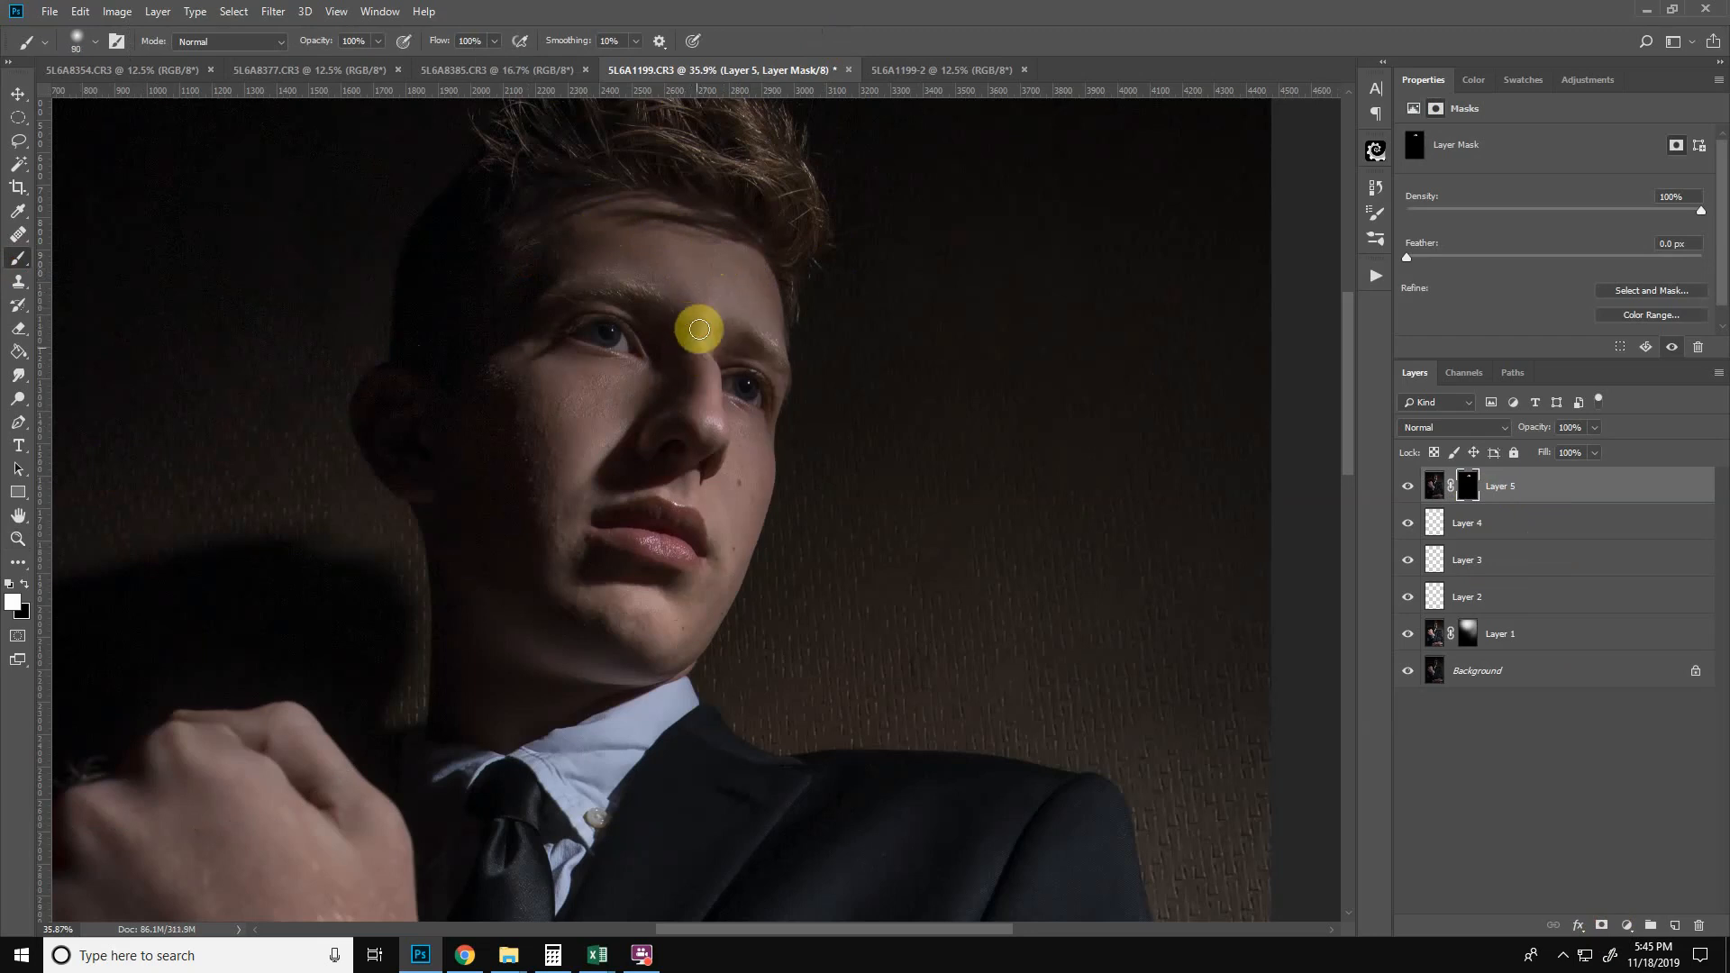
drag(706, 398, 589, 395)
key(bracketright)
key(bracketright)
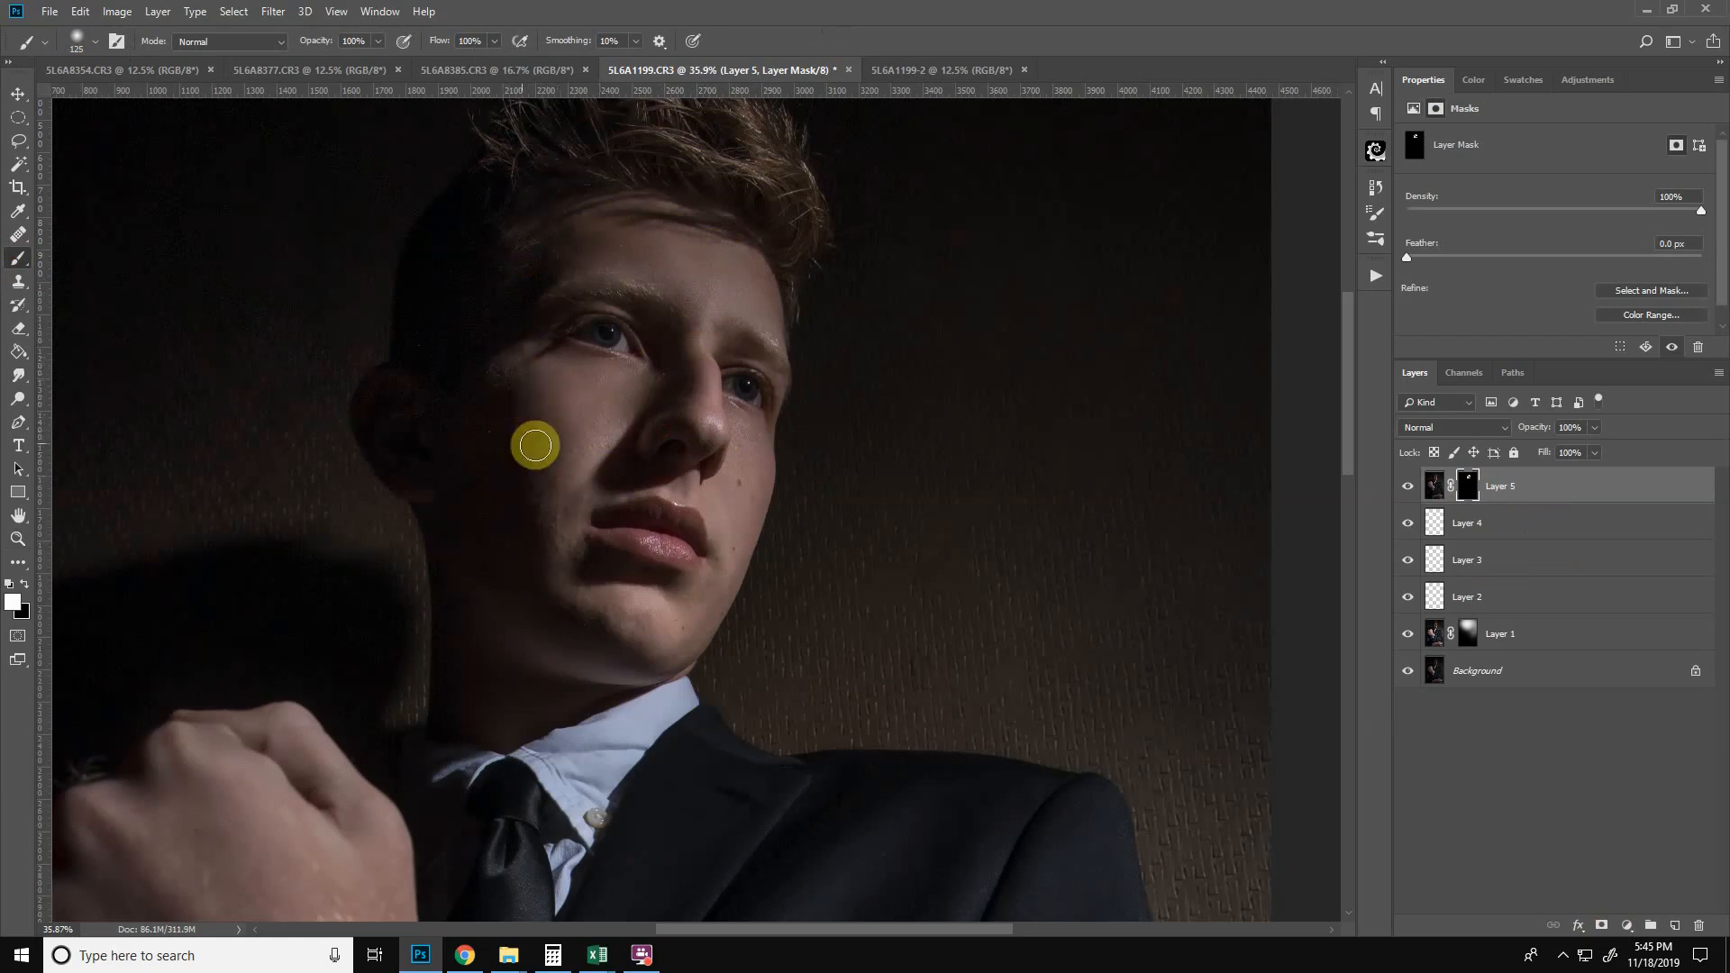
click(542, 494)
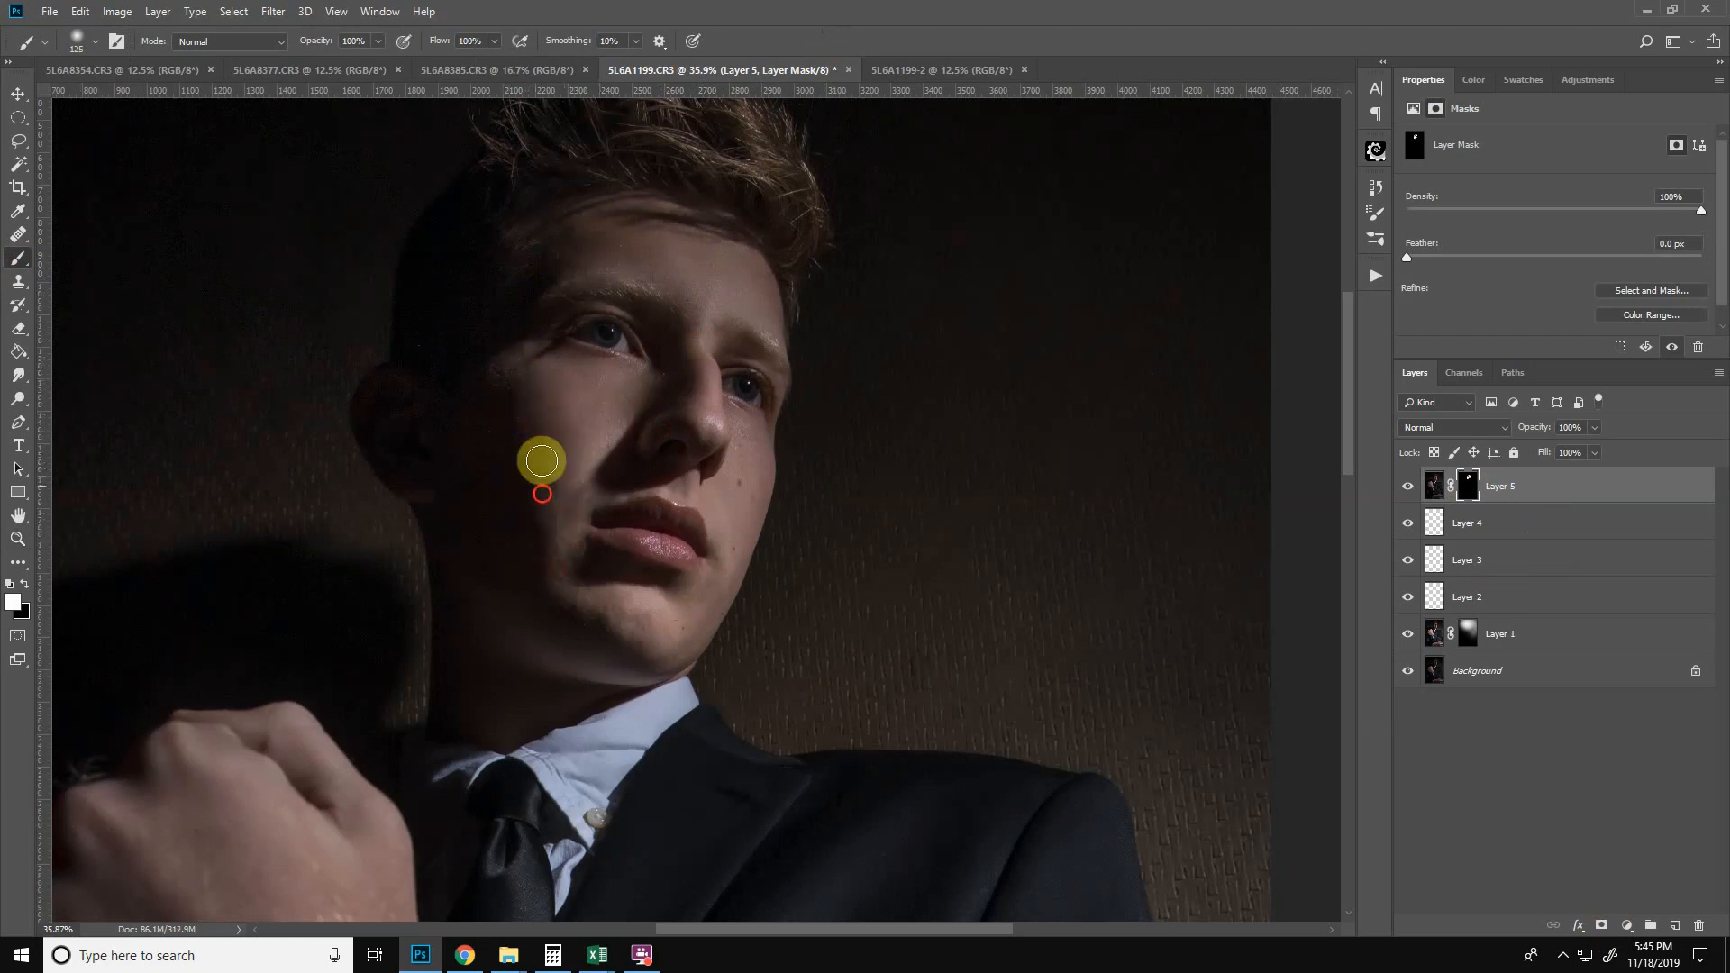
- Paint white on the mask over the jaw and chin with a 175 px brush, and over the far cheek with a smaller one
key(bracketright)
key(bracketright)
click(507, 558)
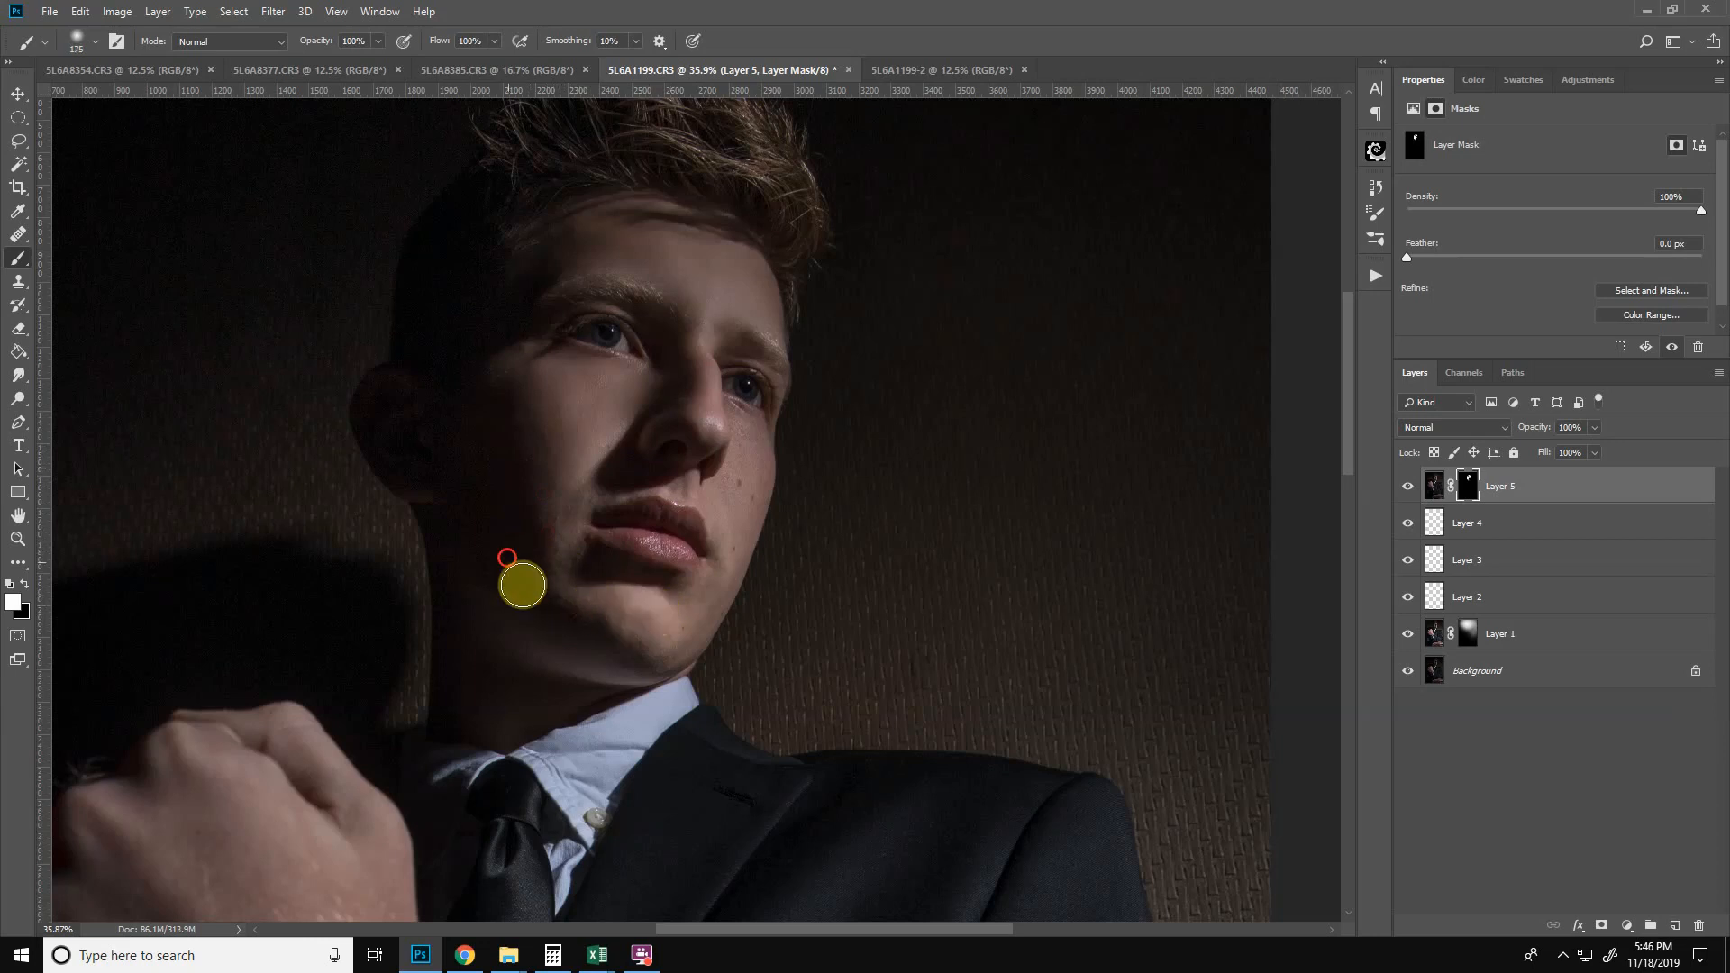
click(709, 592)
key(bracketleft)
key(bracketleft)
key(bracketleft)
mouse_move(734, 513)
mouse_down()
mouse_move(750, 429)
mouse_move(757, 444)
mouse_move(753, 509)
mouse_move(742, 459)
mouse_move(728, 470)
mouse_move(734, 409)
mouse_up()
- Touch up the mask in white around the mouth, under the eye and along the shadow-side cheek and lower jaw
key(bracketleft)
key(bracketleft)
click(693, 543)
click(559, 596)
click(579, 387)
click(512, 559)
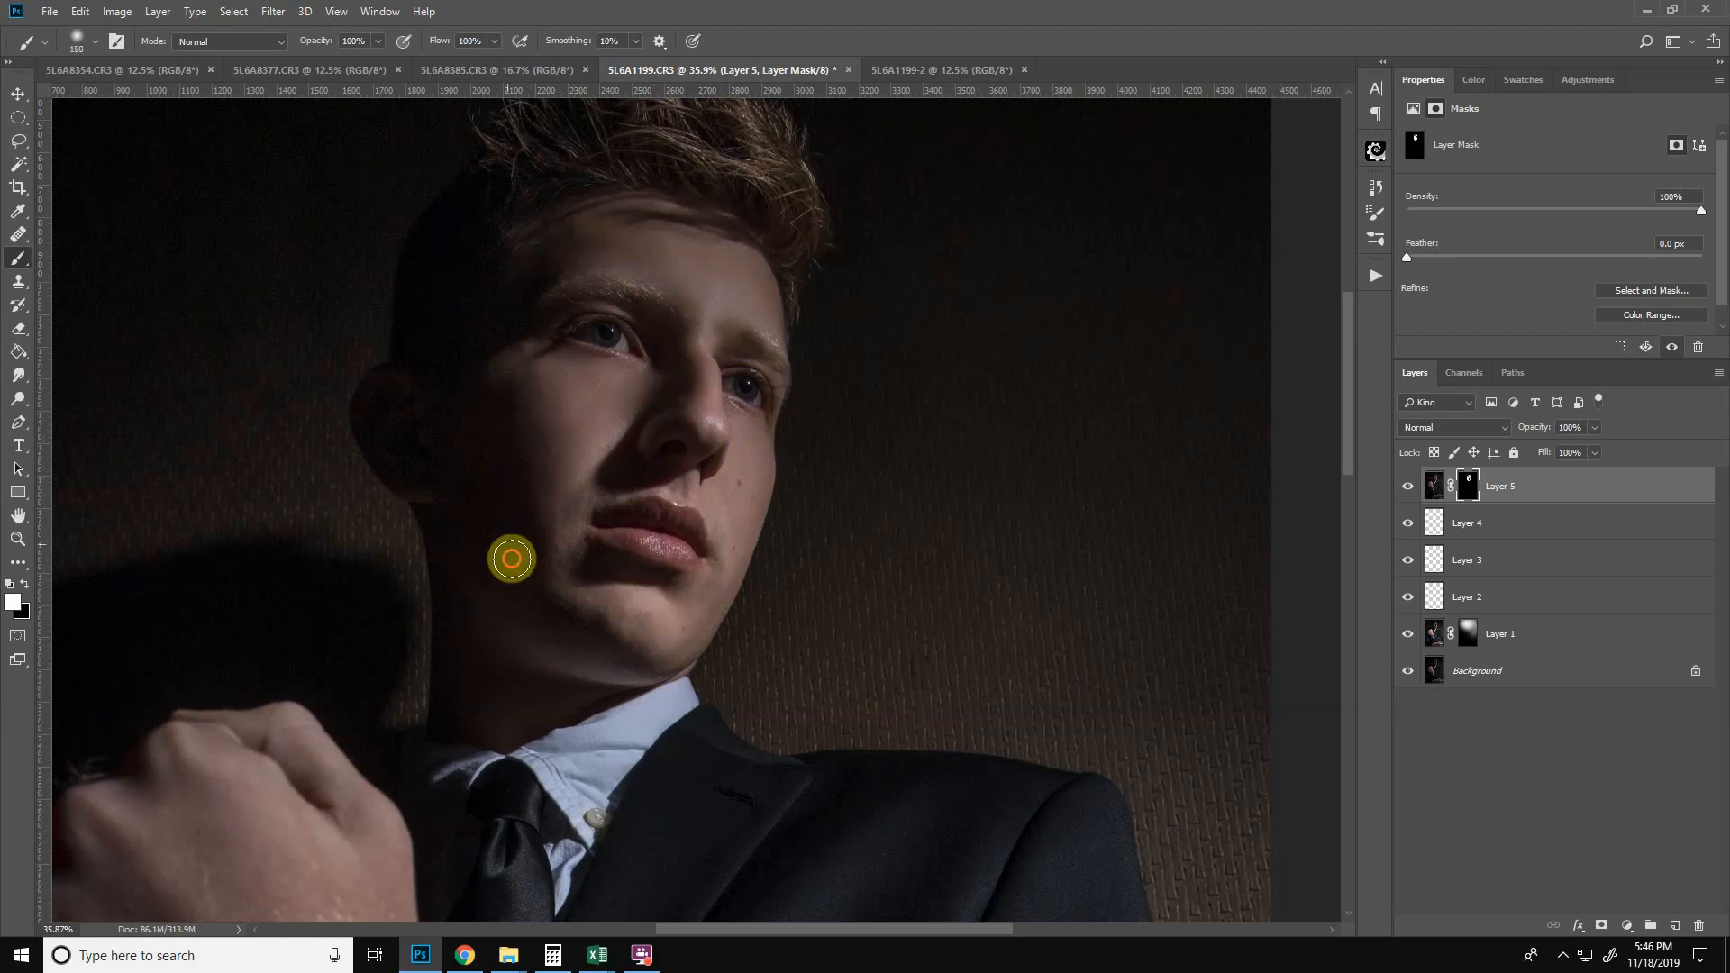
click(587, 645)
click(528, 647)
key(bracketright)
key(bracketright)
key(bracketright)
key(bracketright)
key(bracketright)
click(1100, 804)
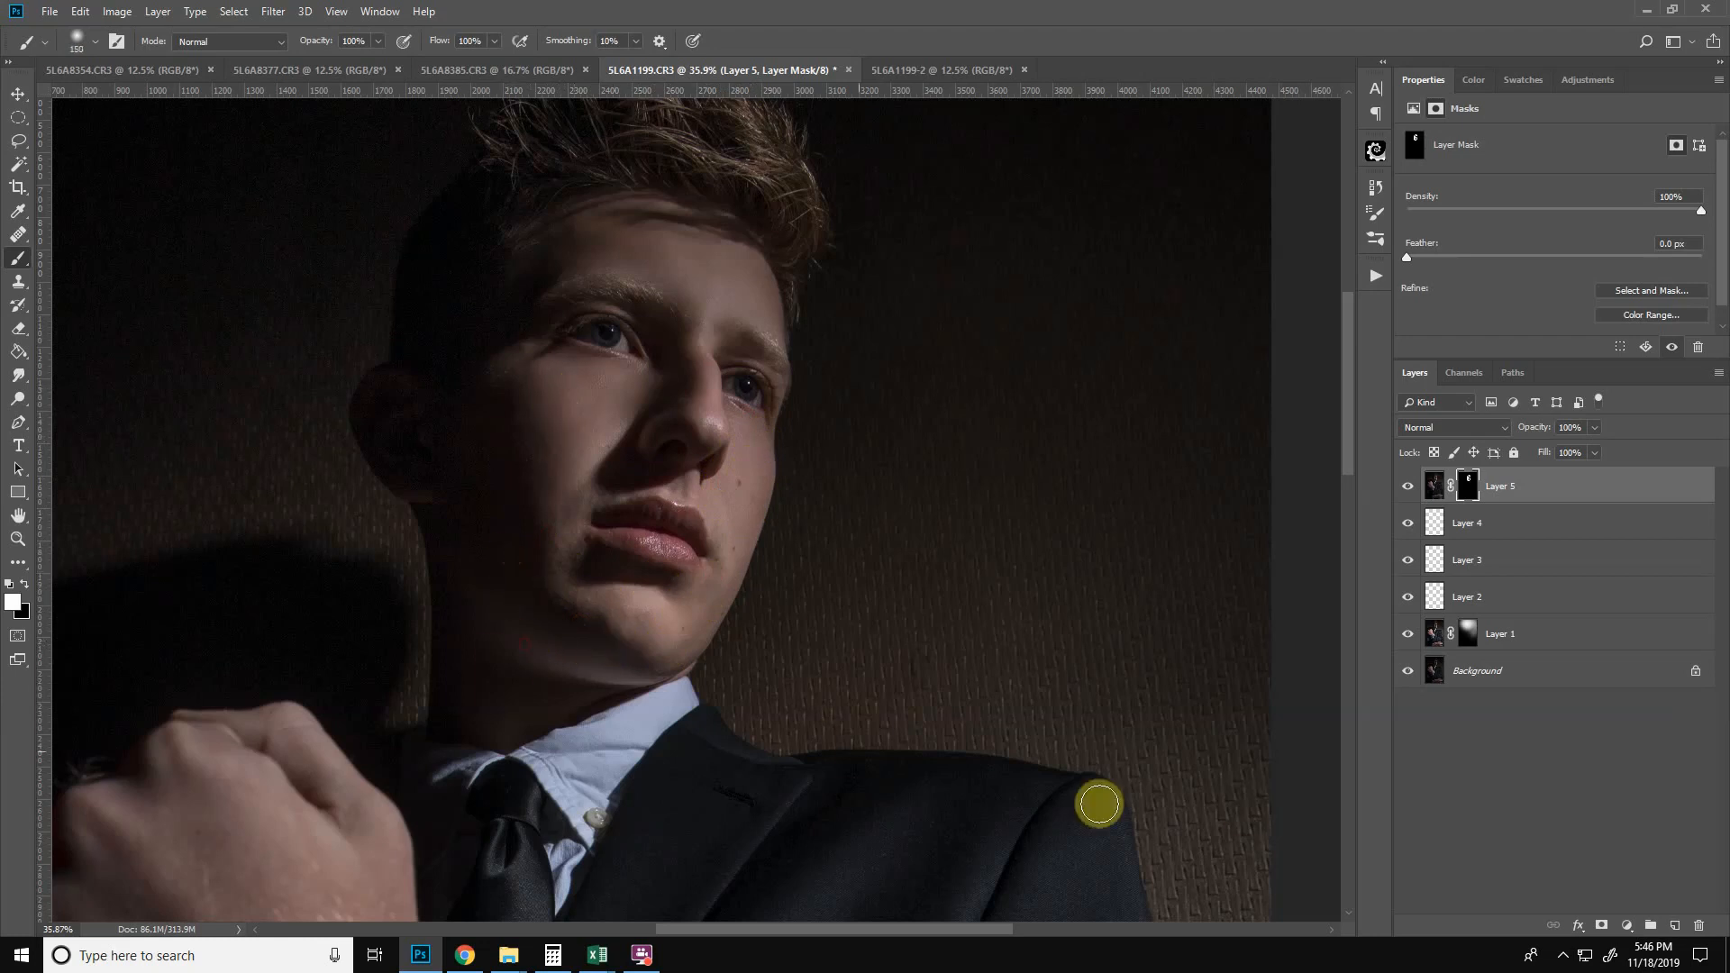
- Lower the blurred layer's opacity to 29% and compare the portrait with that layer hidden and shown
click(1595, 429)
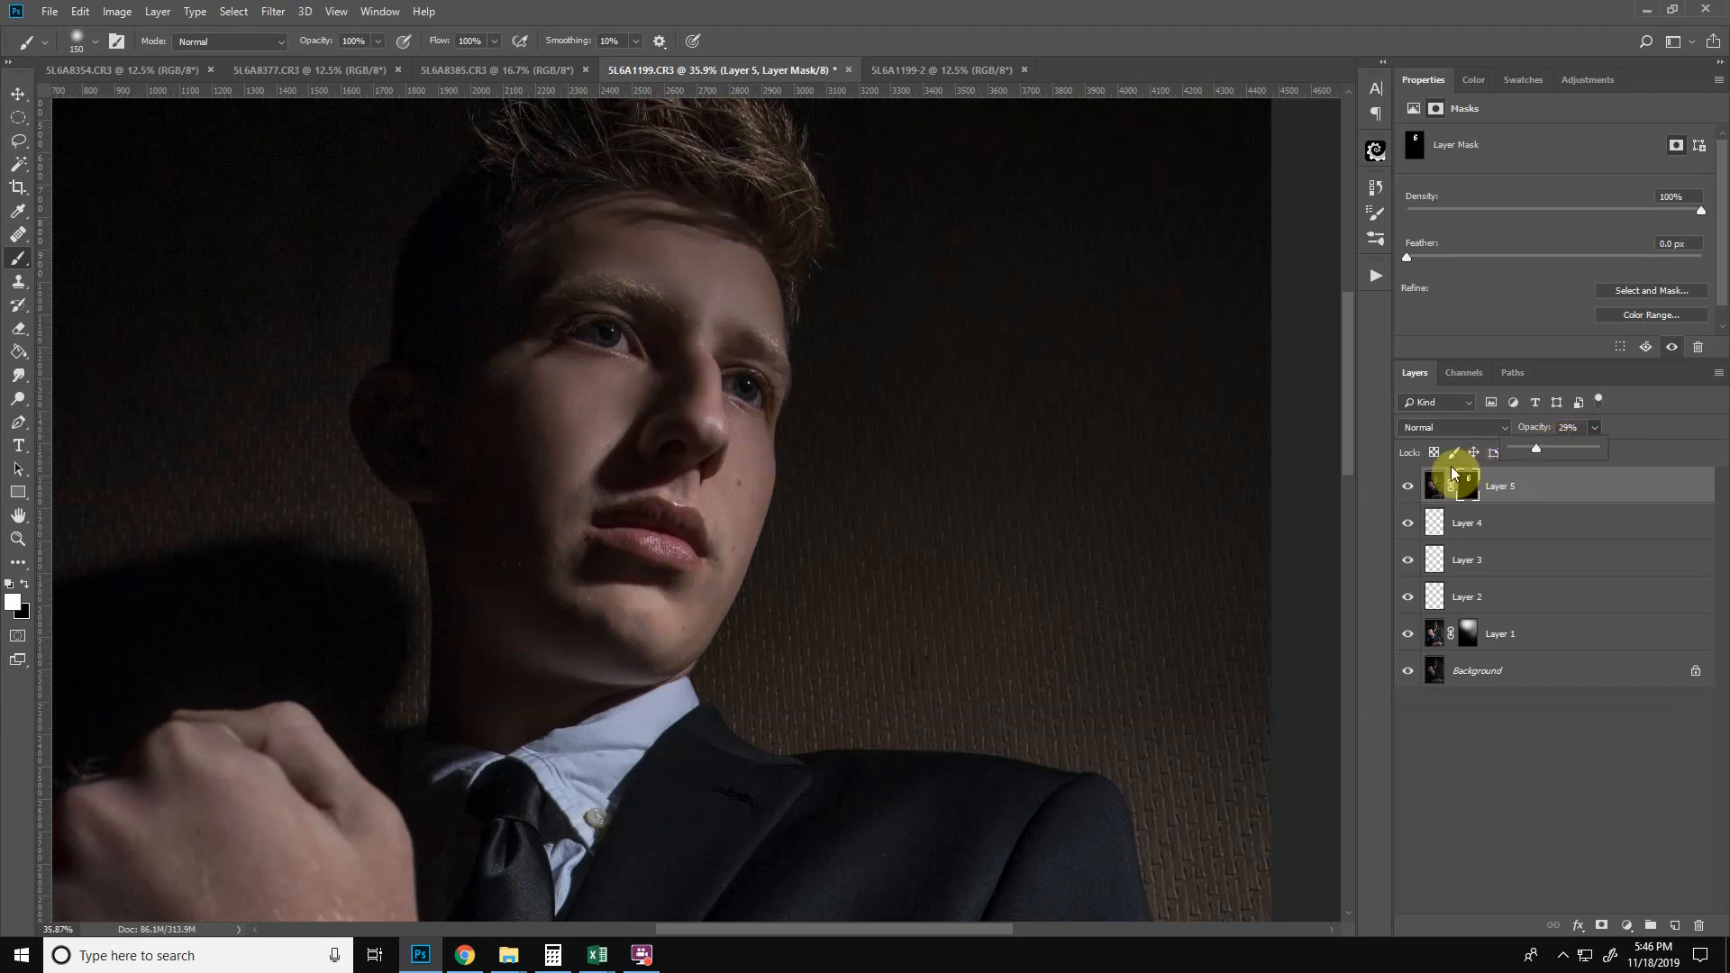
click(1409, 488)
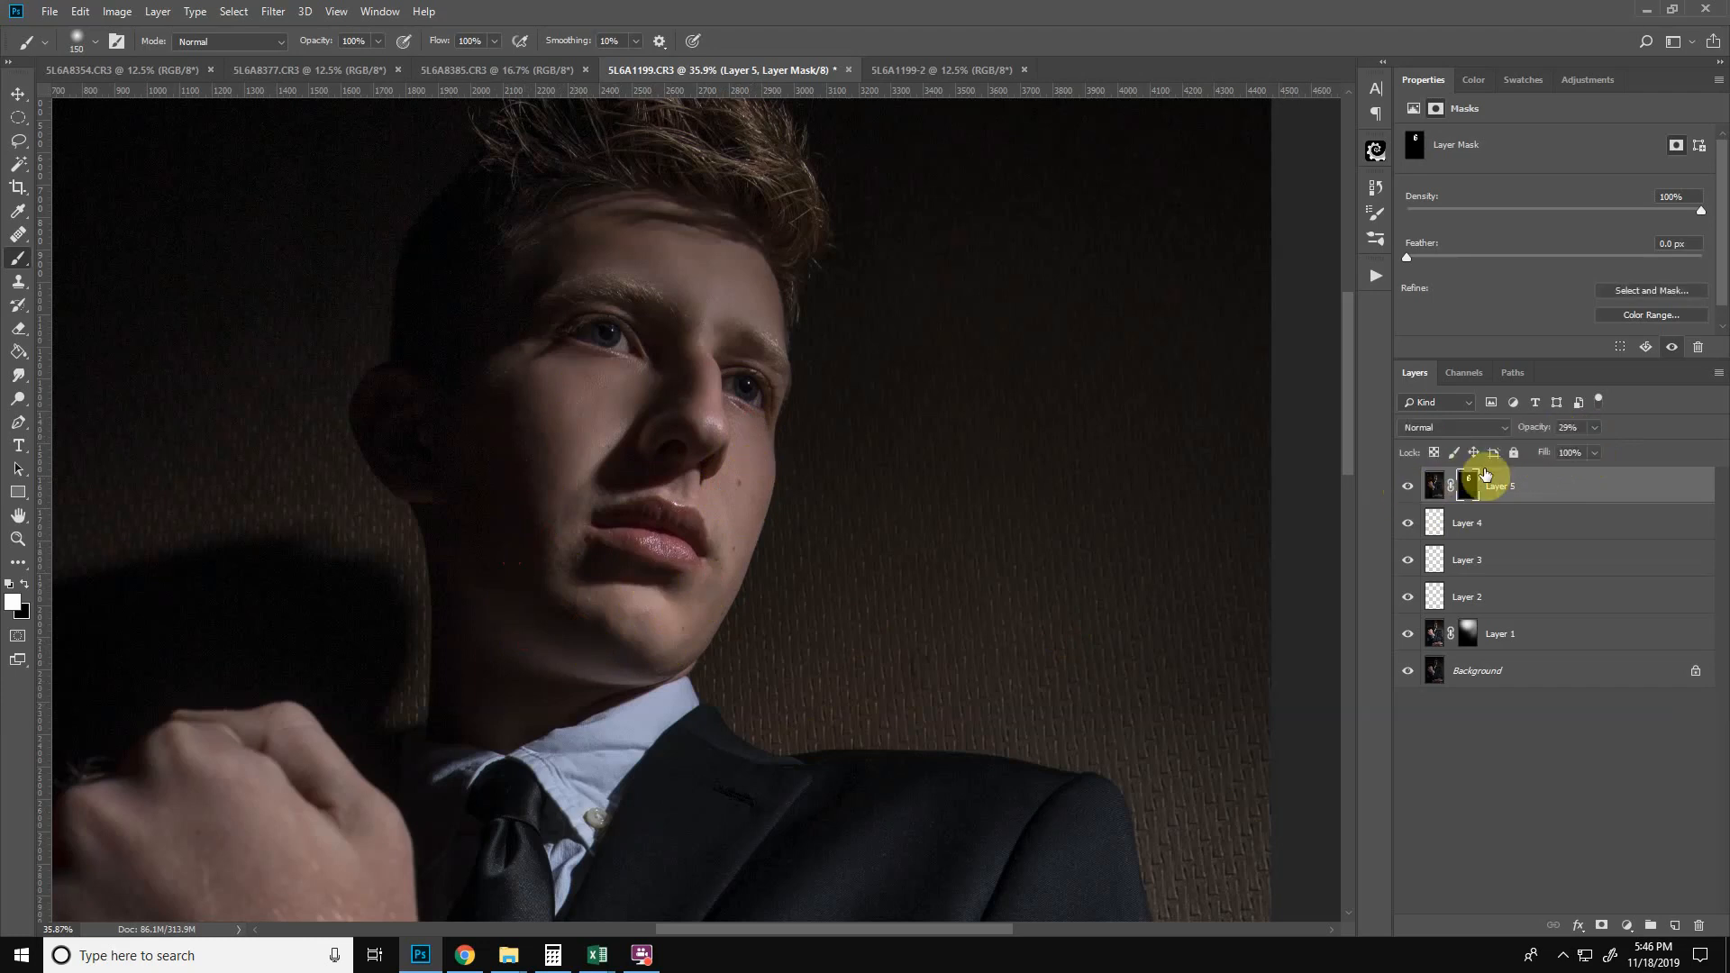
- Compare the portrait with the blurred layer hidden and shown, and save the layered document as 5L6A1199.psd
click(1409, 487)
click(1409, 487)
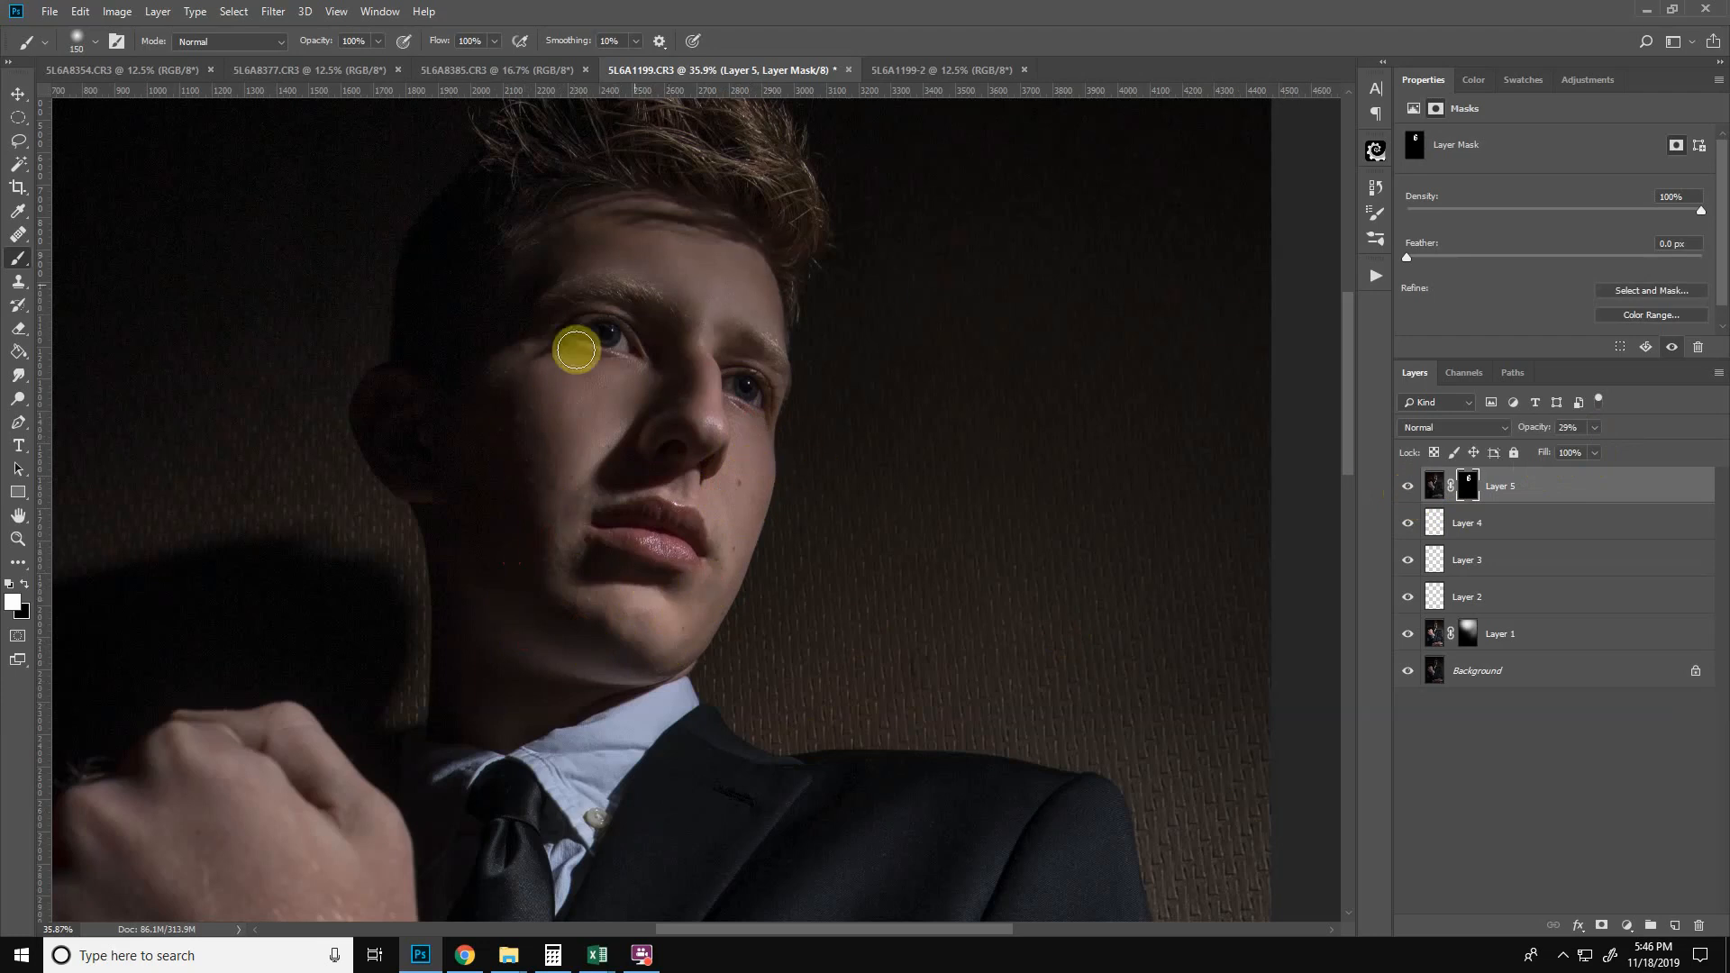
click(18, 539)
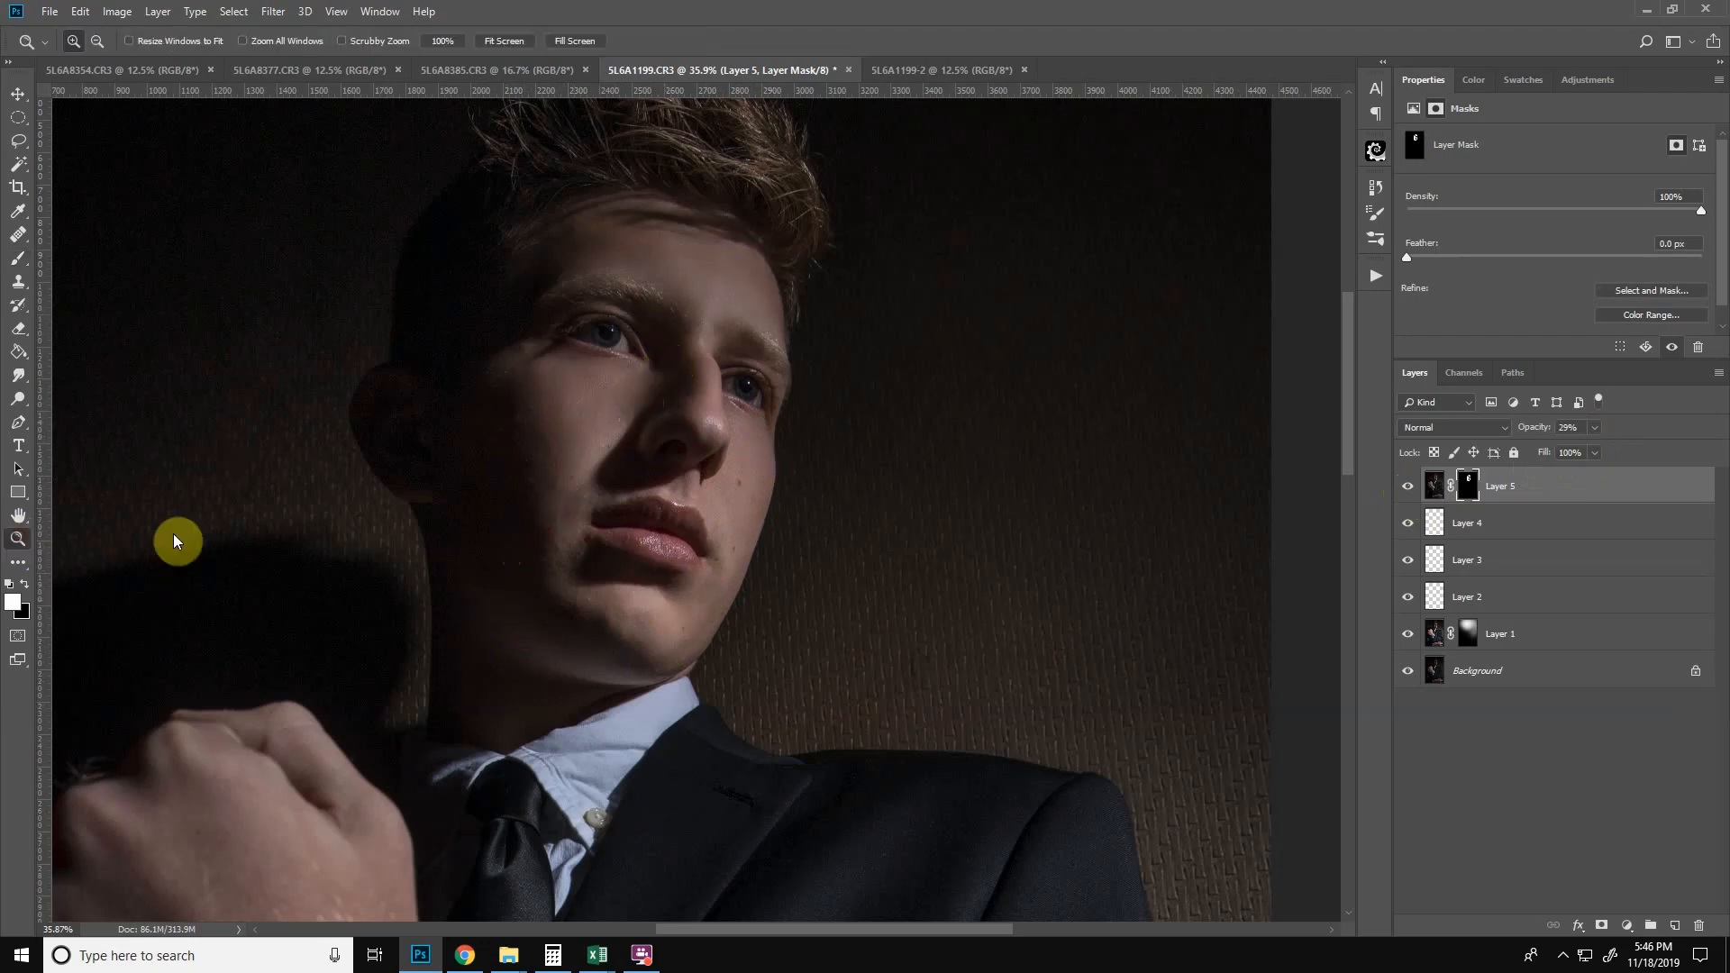
right_click(595, 502)
click(622, 507)
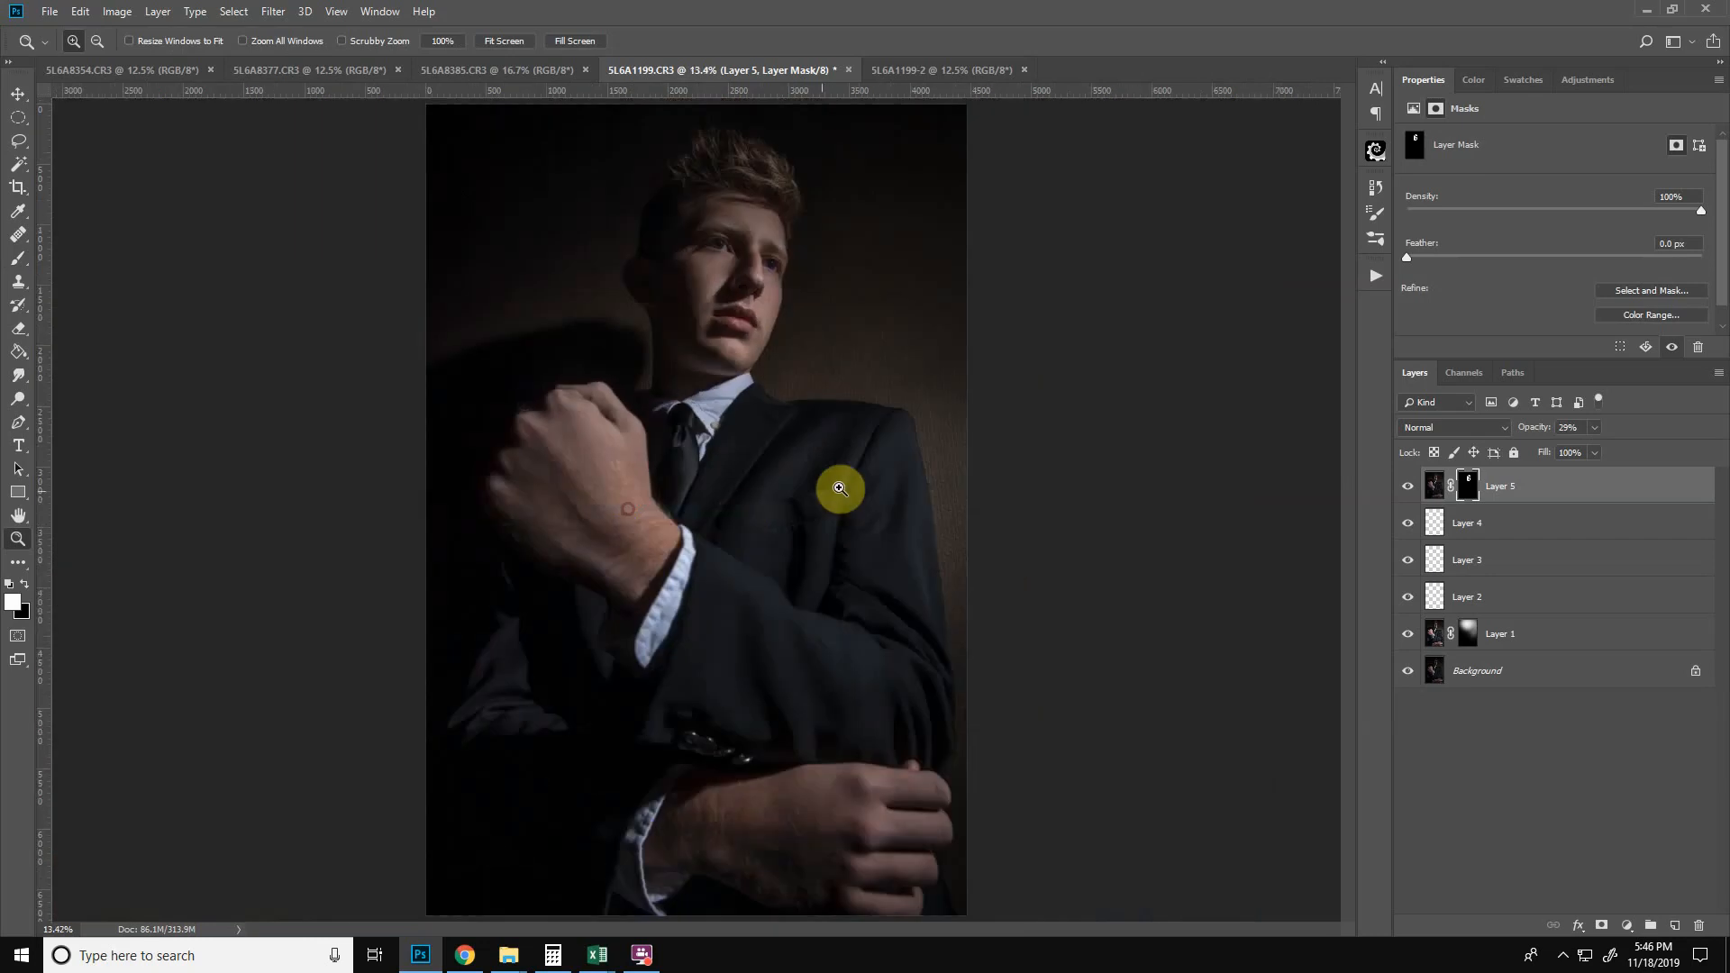
right_click(733, 493)
click(784, 598)
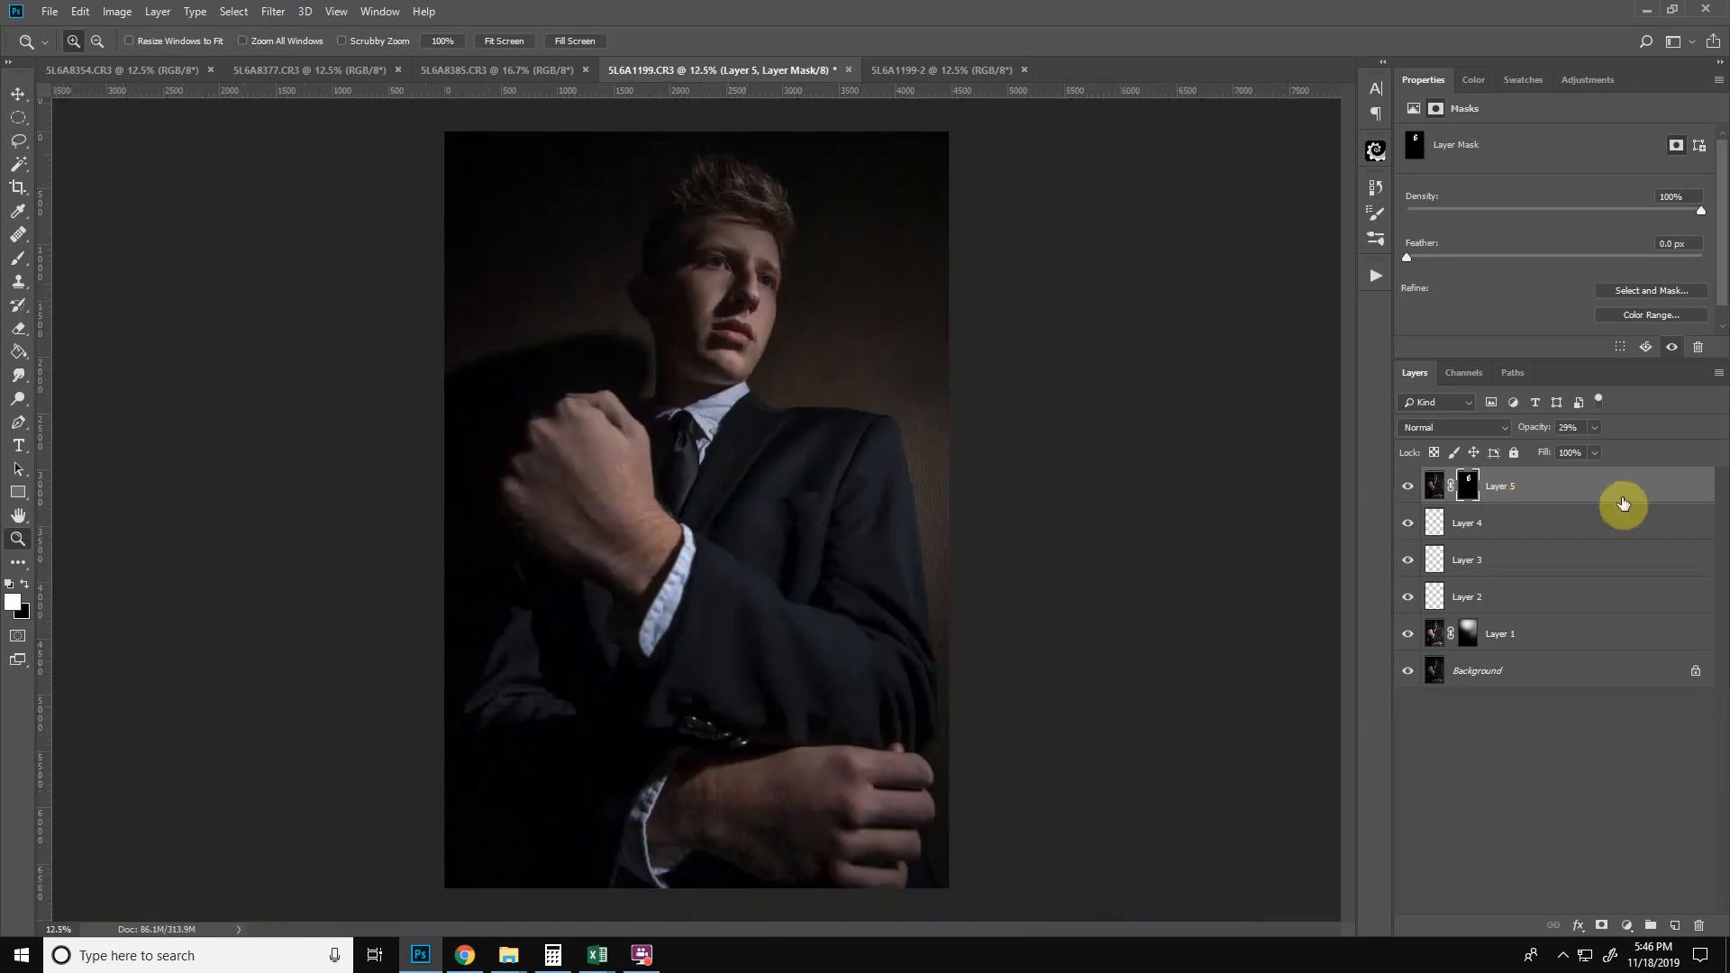
key(ctrl+s)
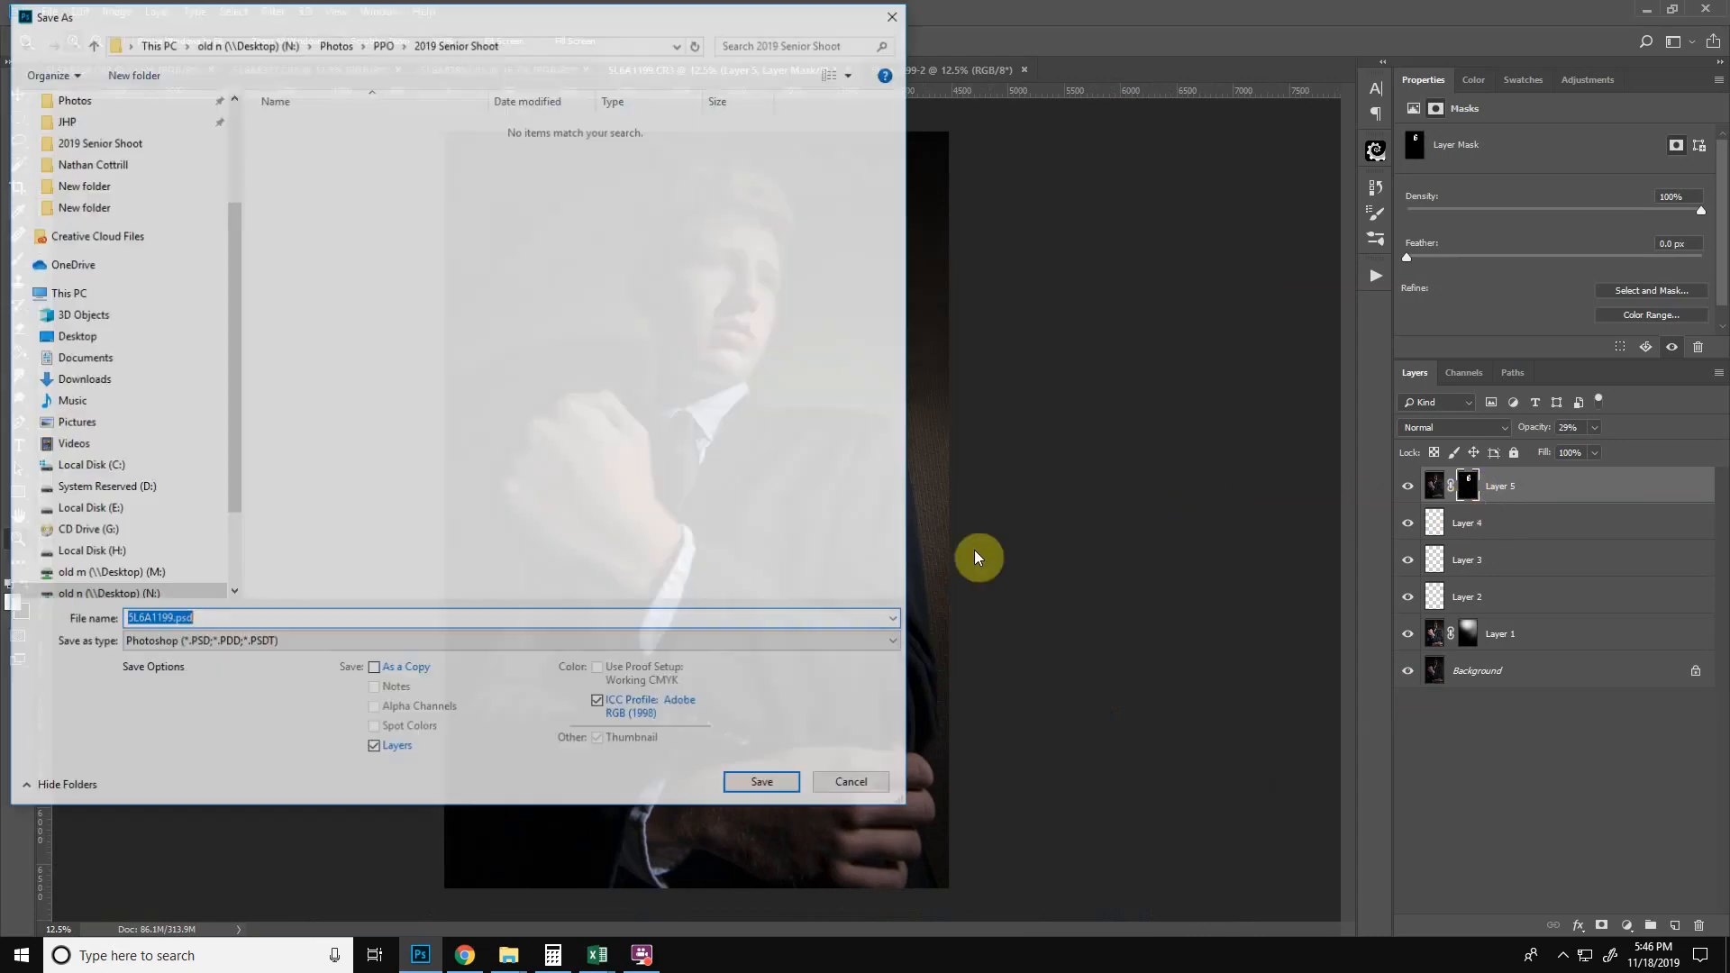
key(Return)
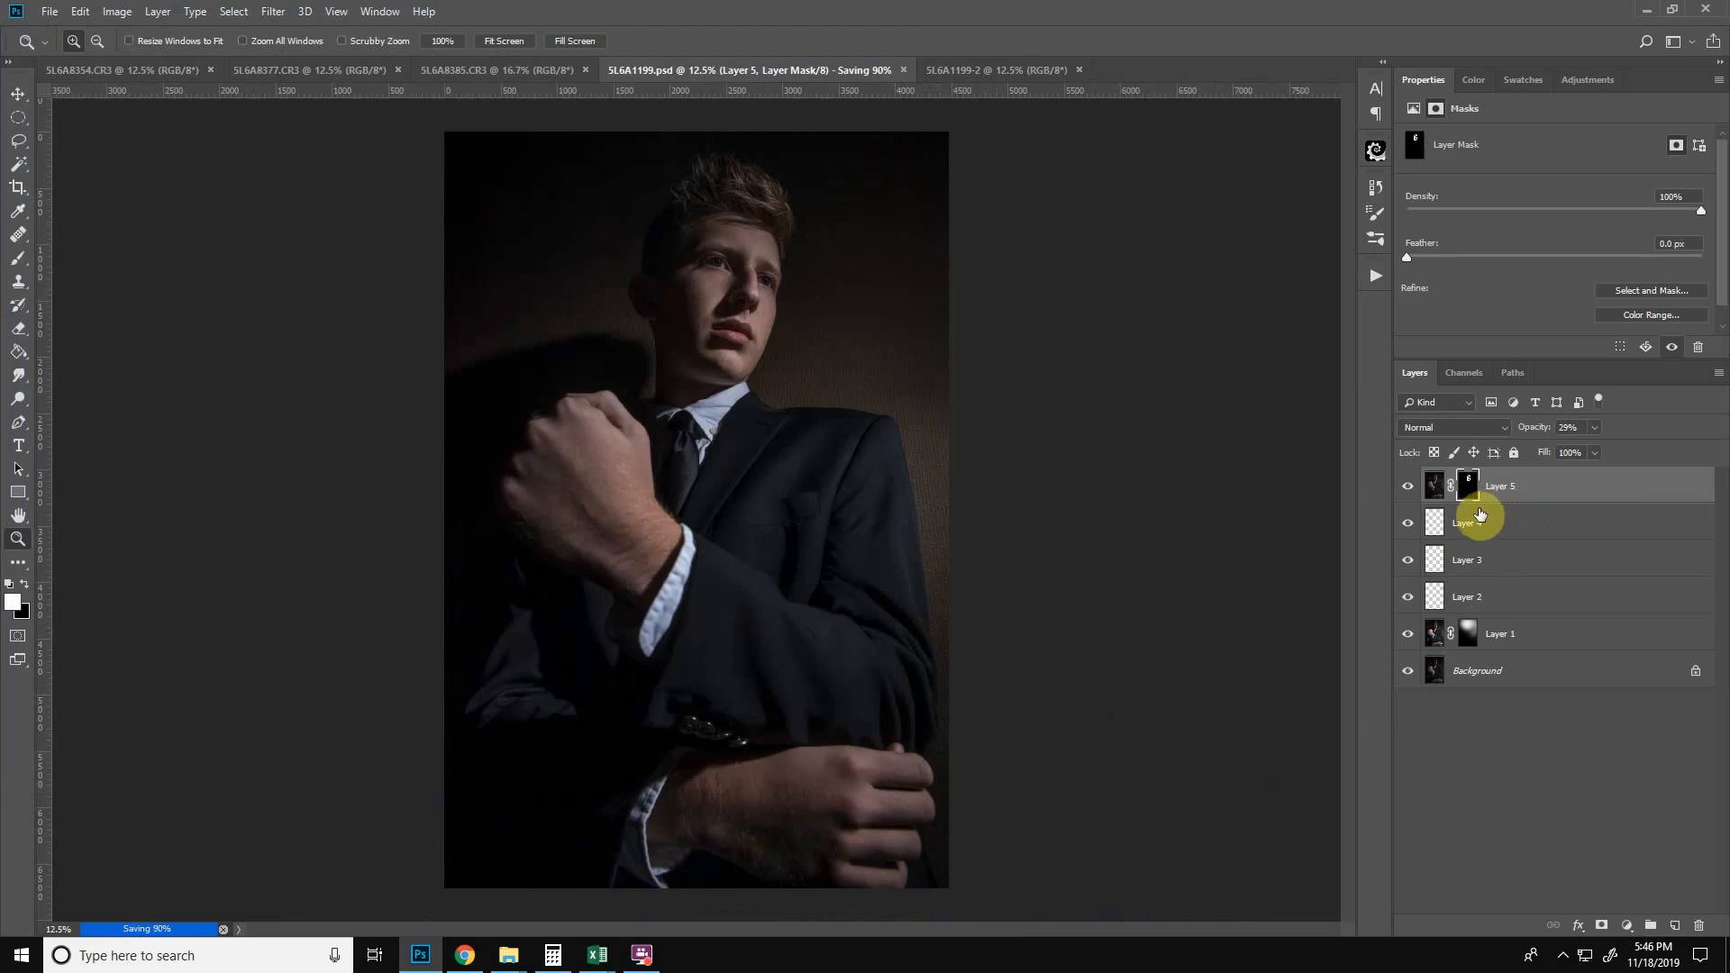
- Stamp all visible layers into a new top layer and apply the Camera Raw Filter to it with Clarity +56
key(ctrl+shift+alt+e)
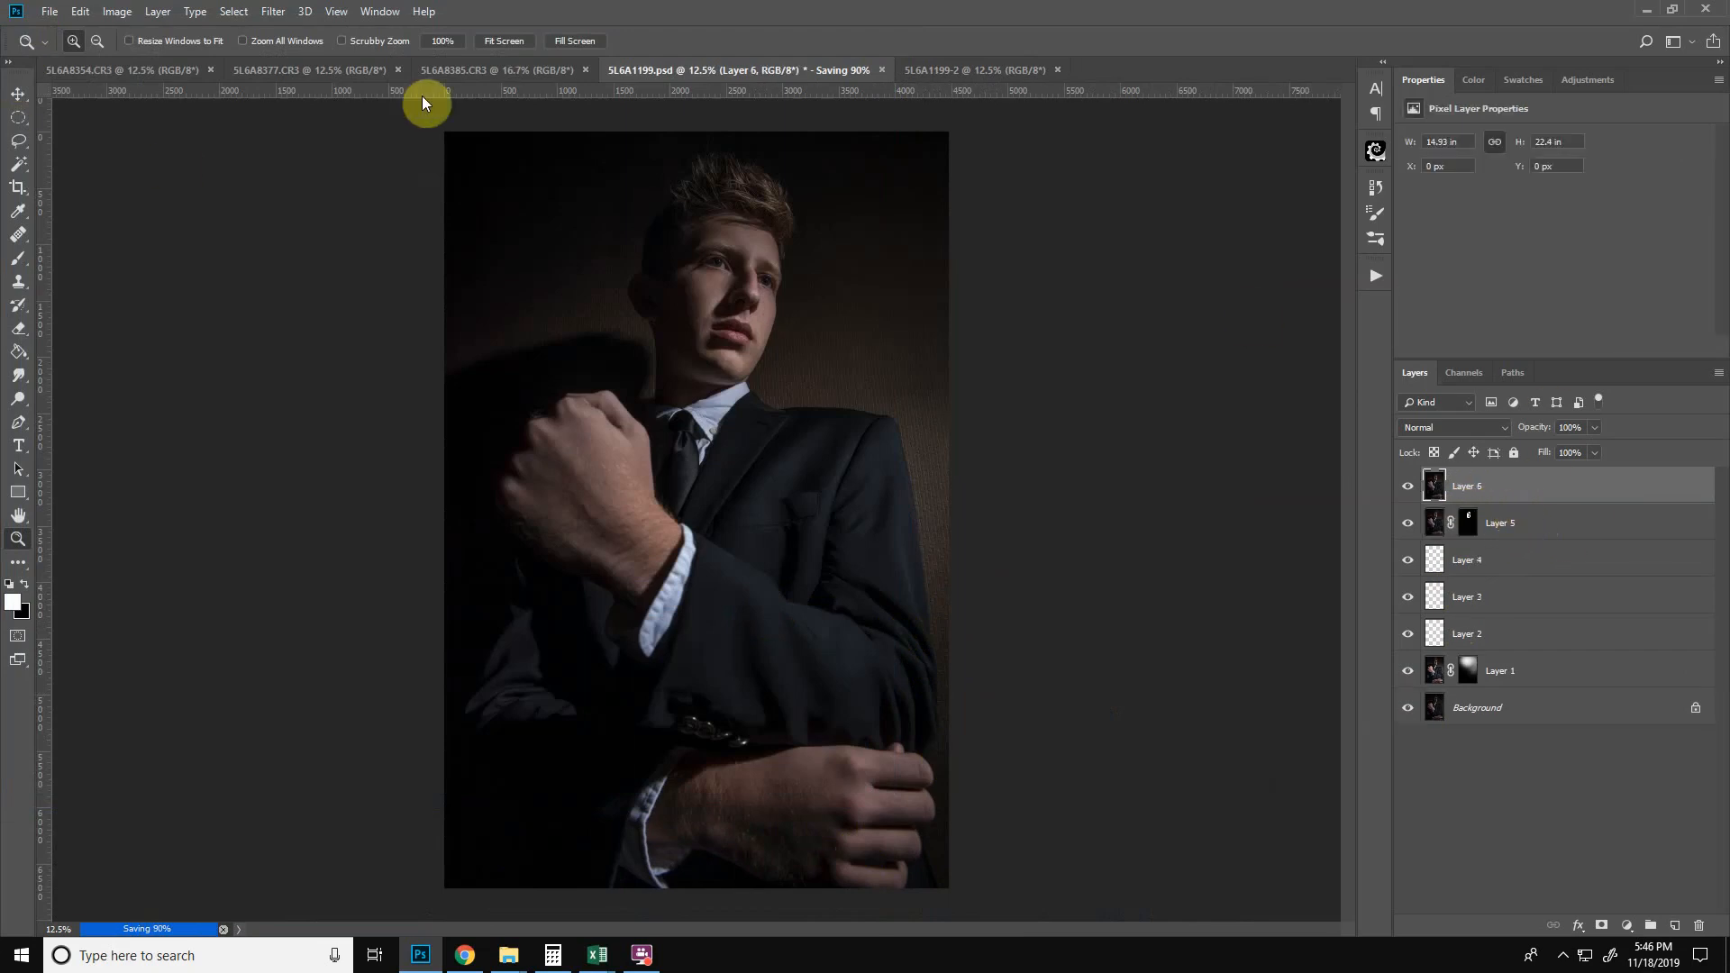
click(274, 11)
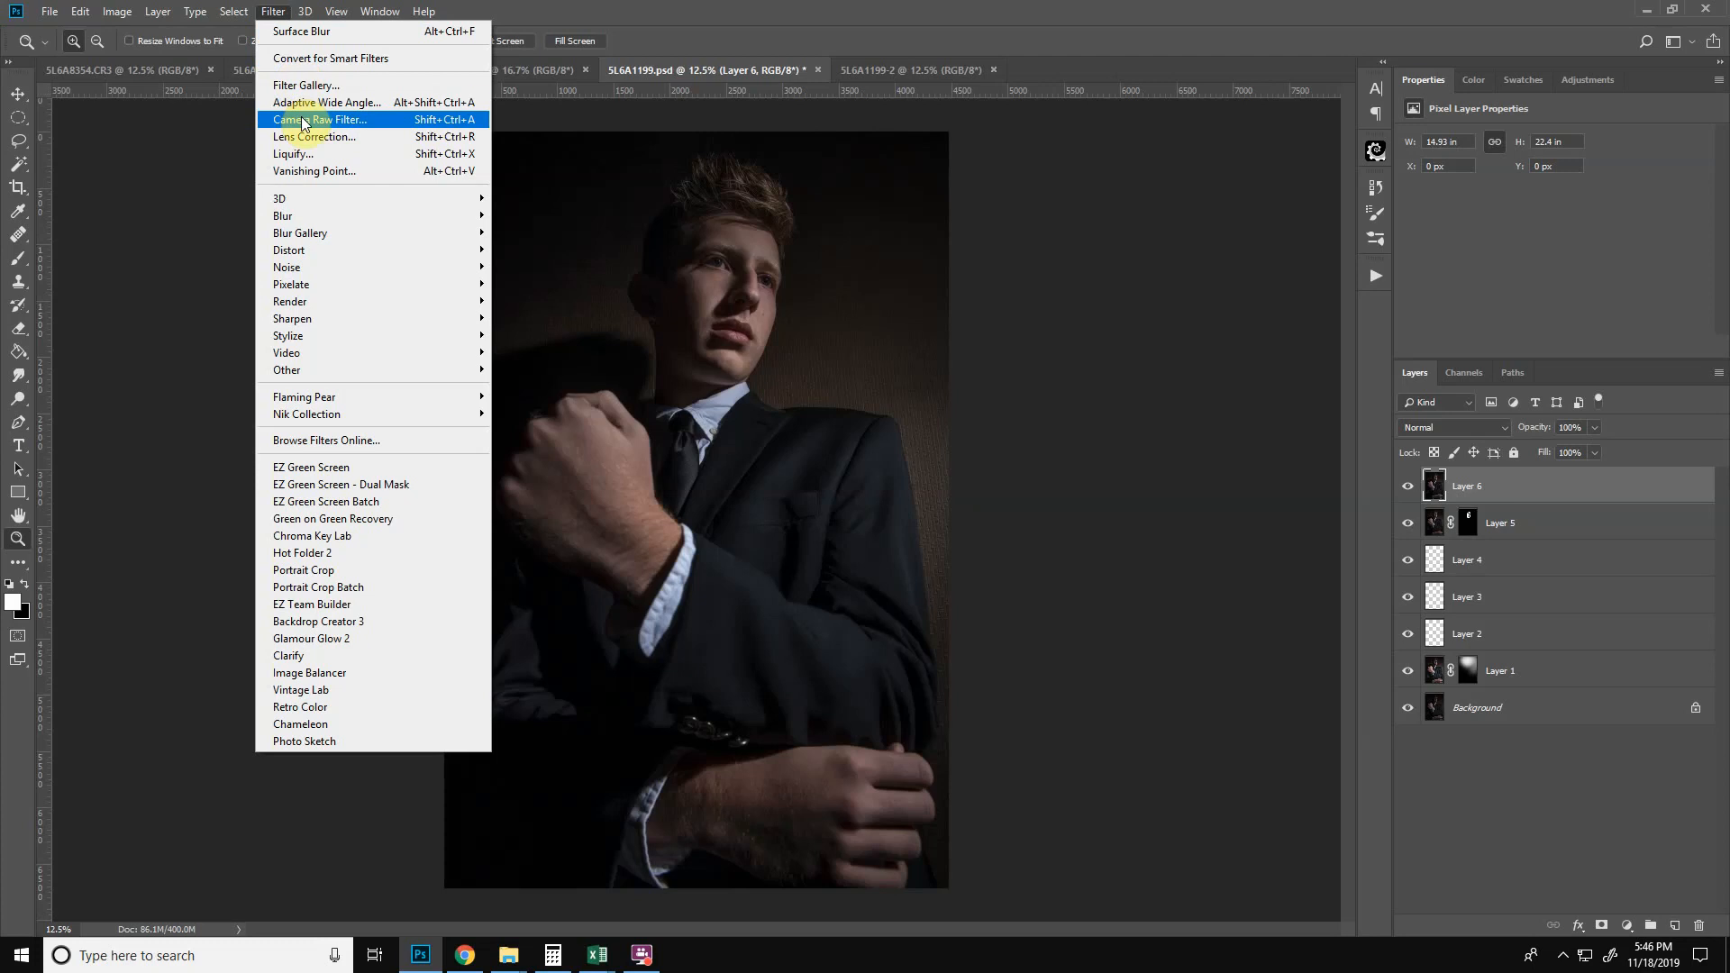
click(303, 120)
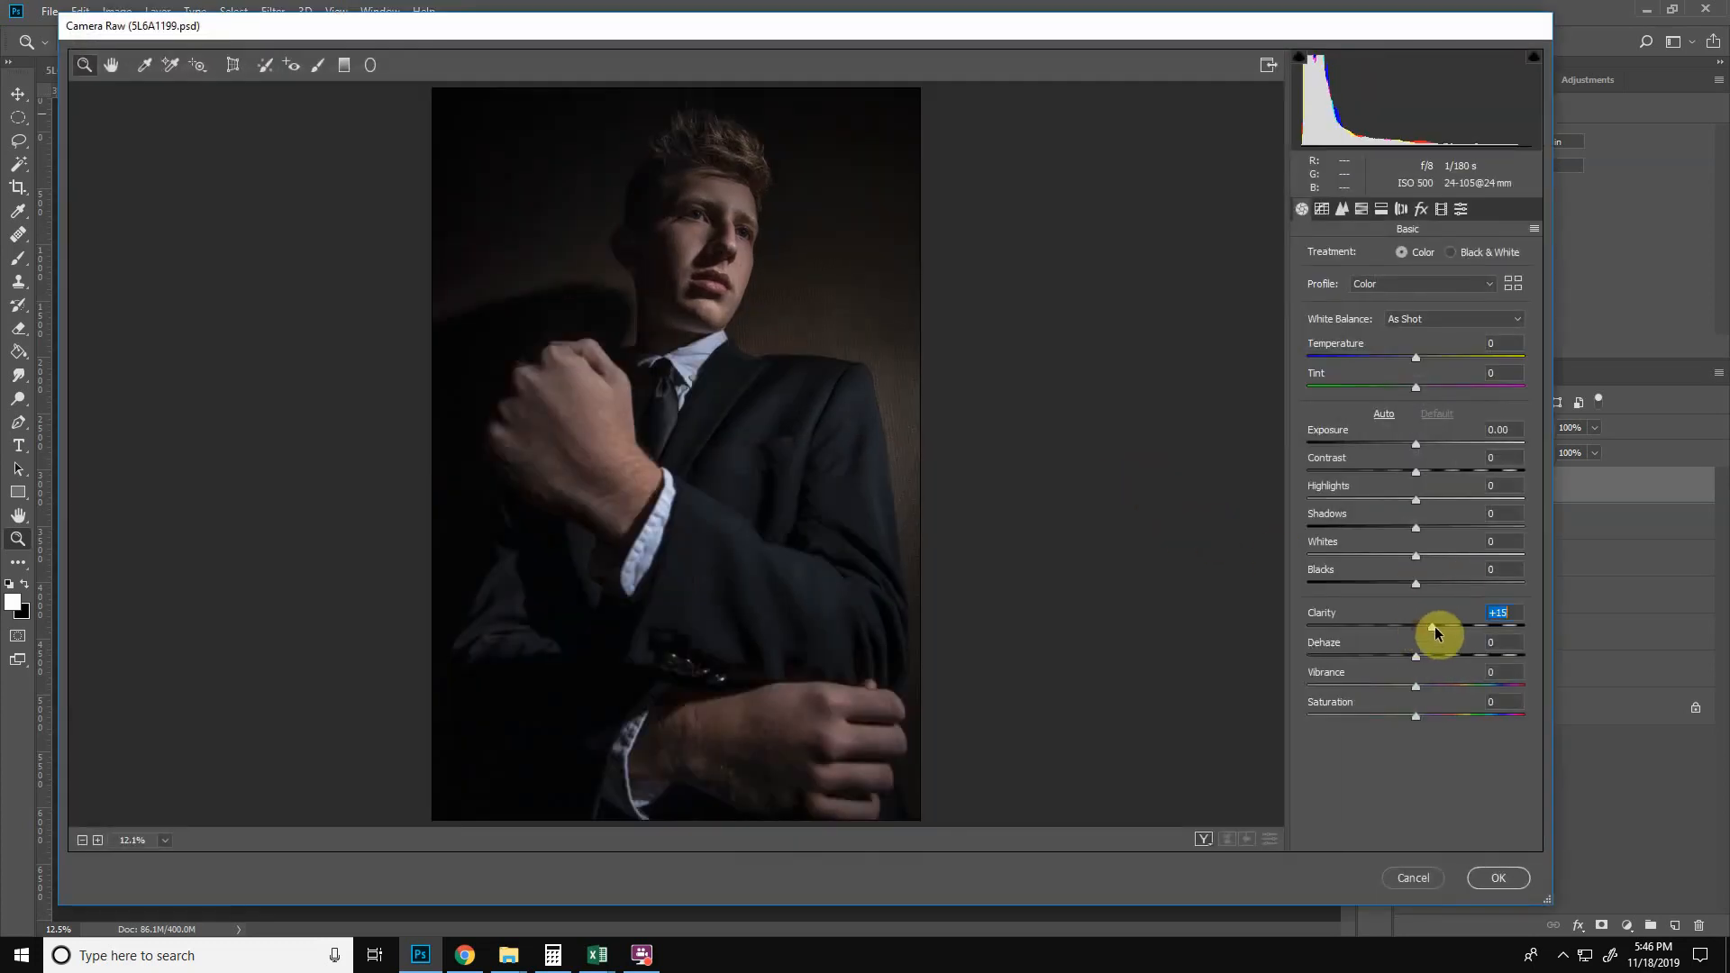
drag(1471, 629, 1479, 642)
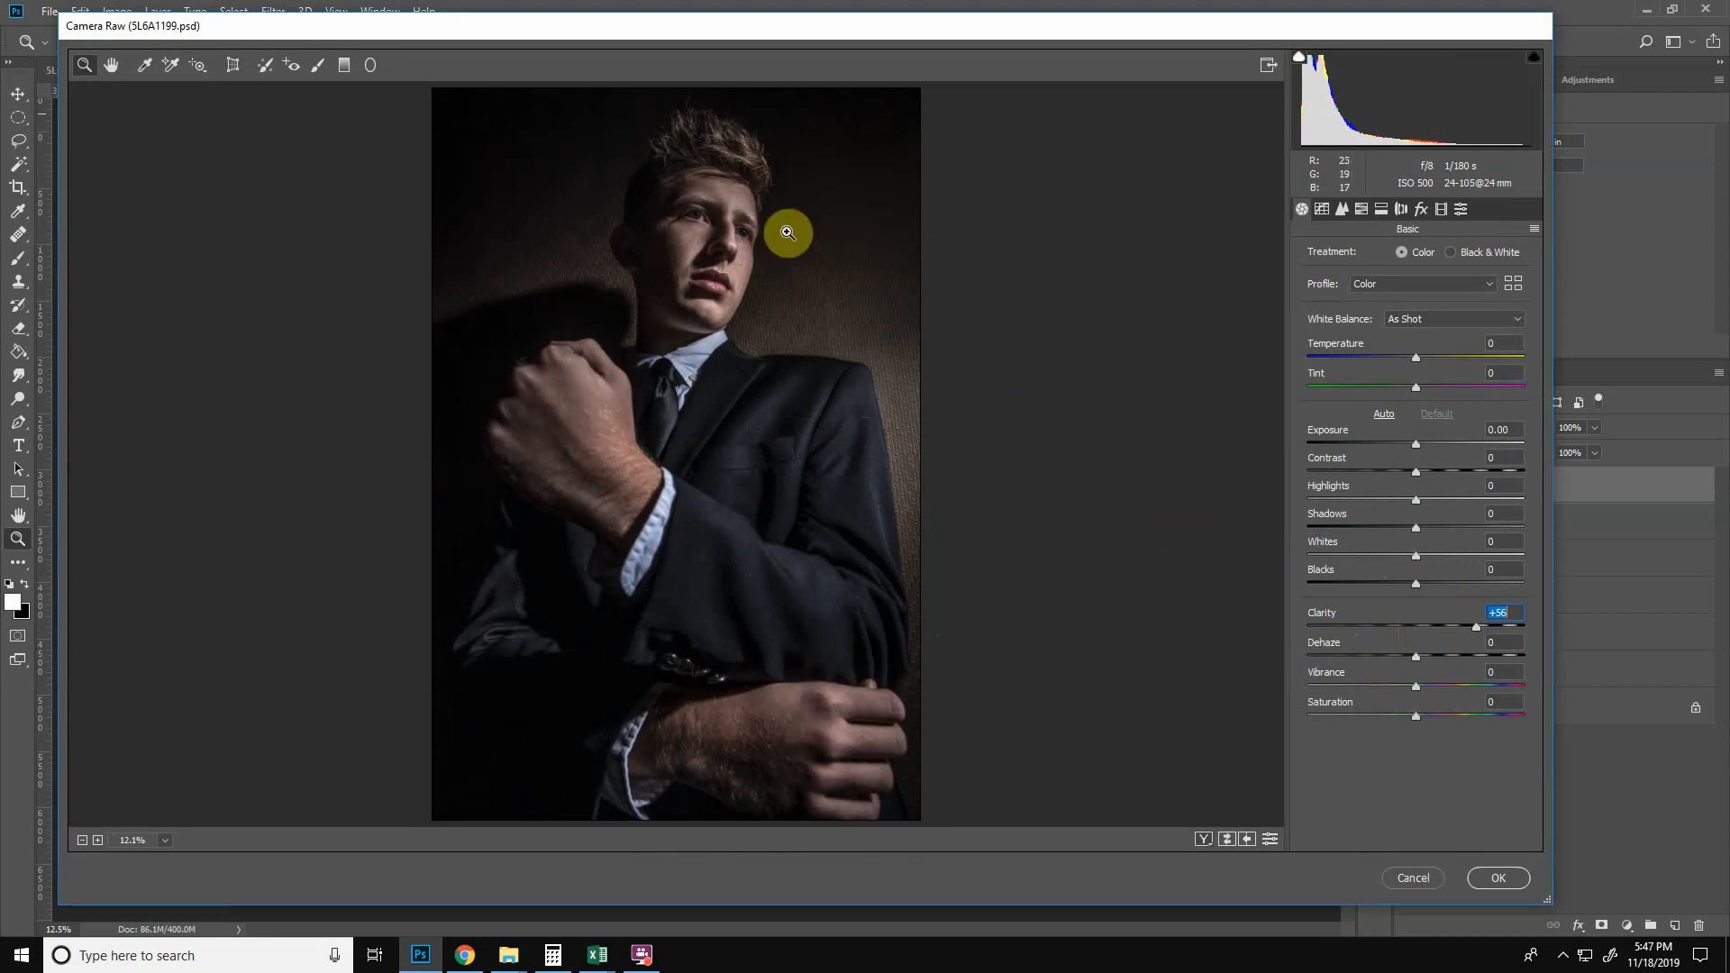
click(1500, 879)
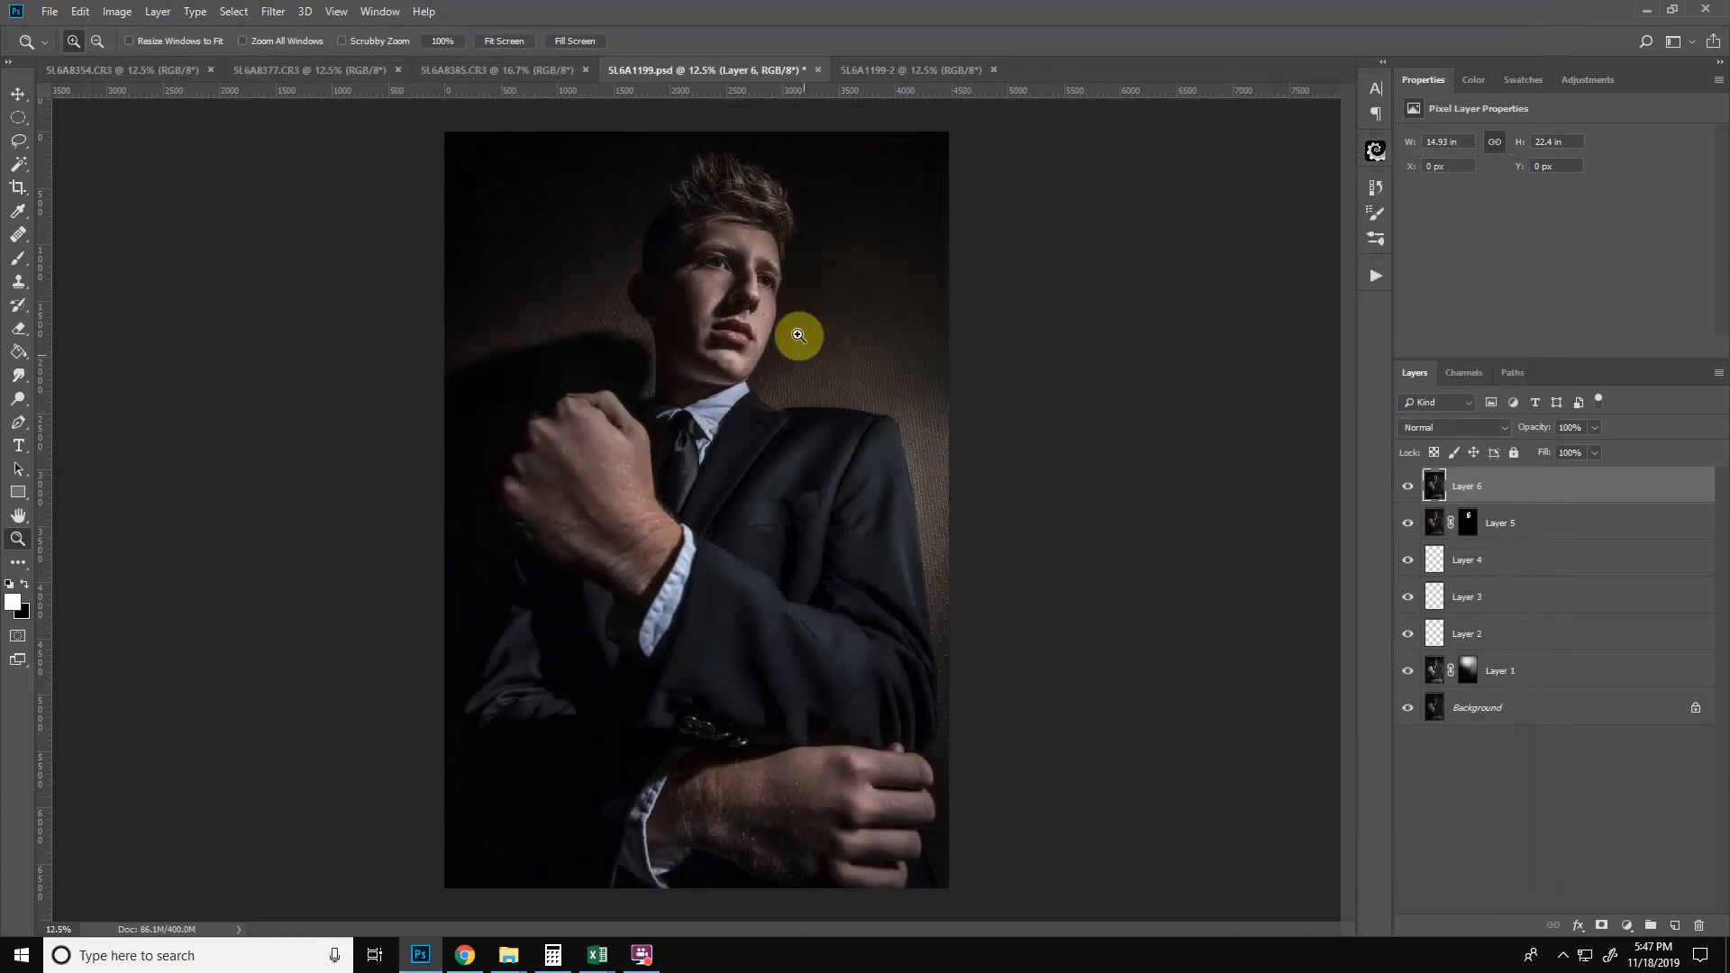
- Add a white layer mask to the clarity layer and set the Brush to black with 10% flow
click(744, 286)
click(746, 287)
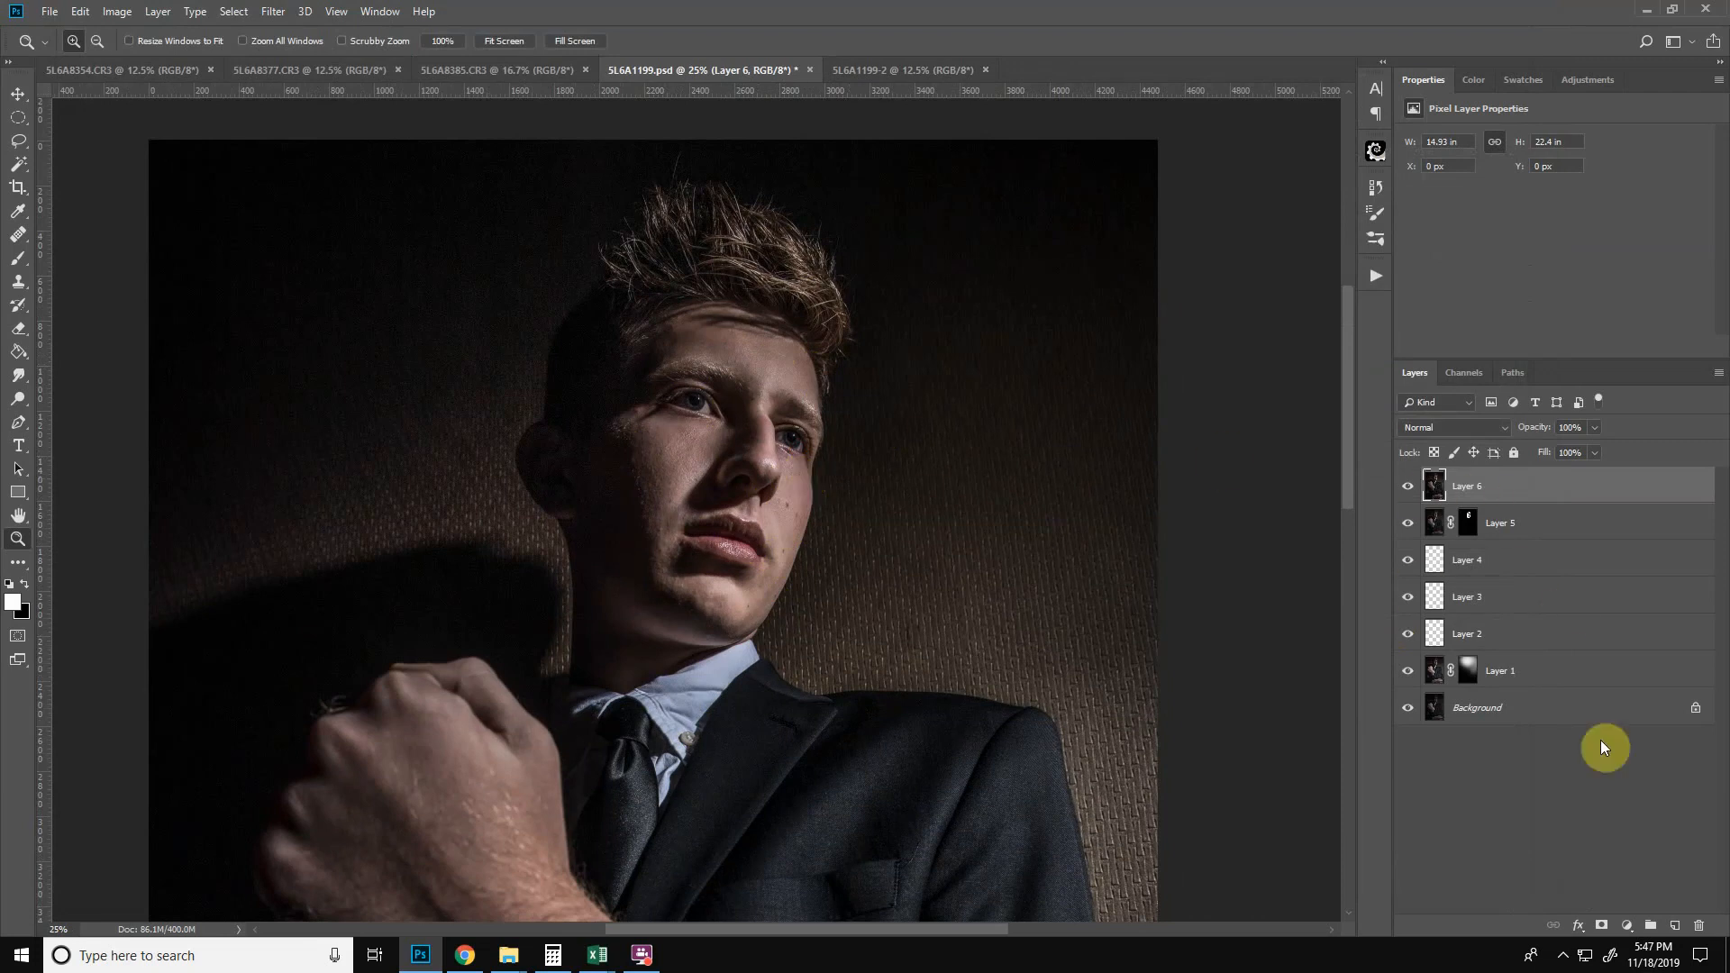
click(1604, 927)
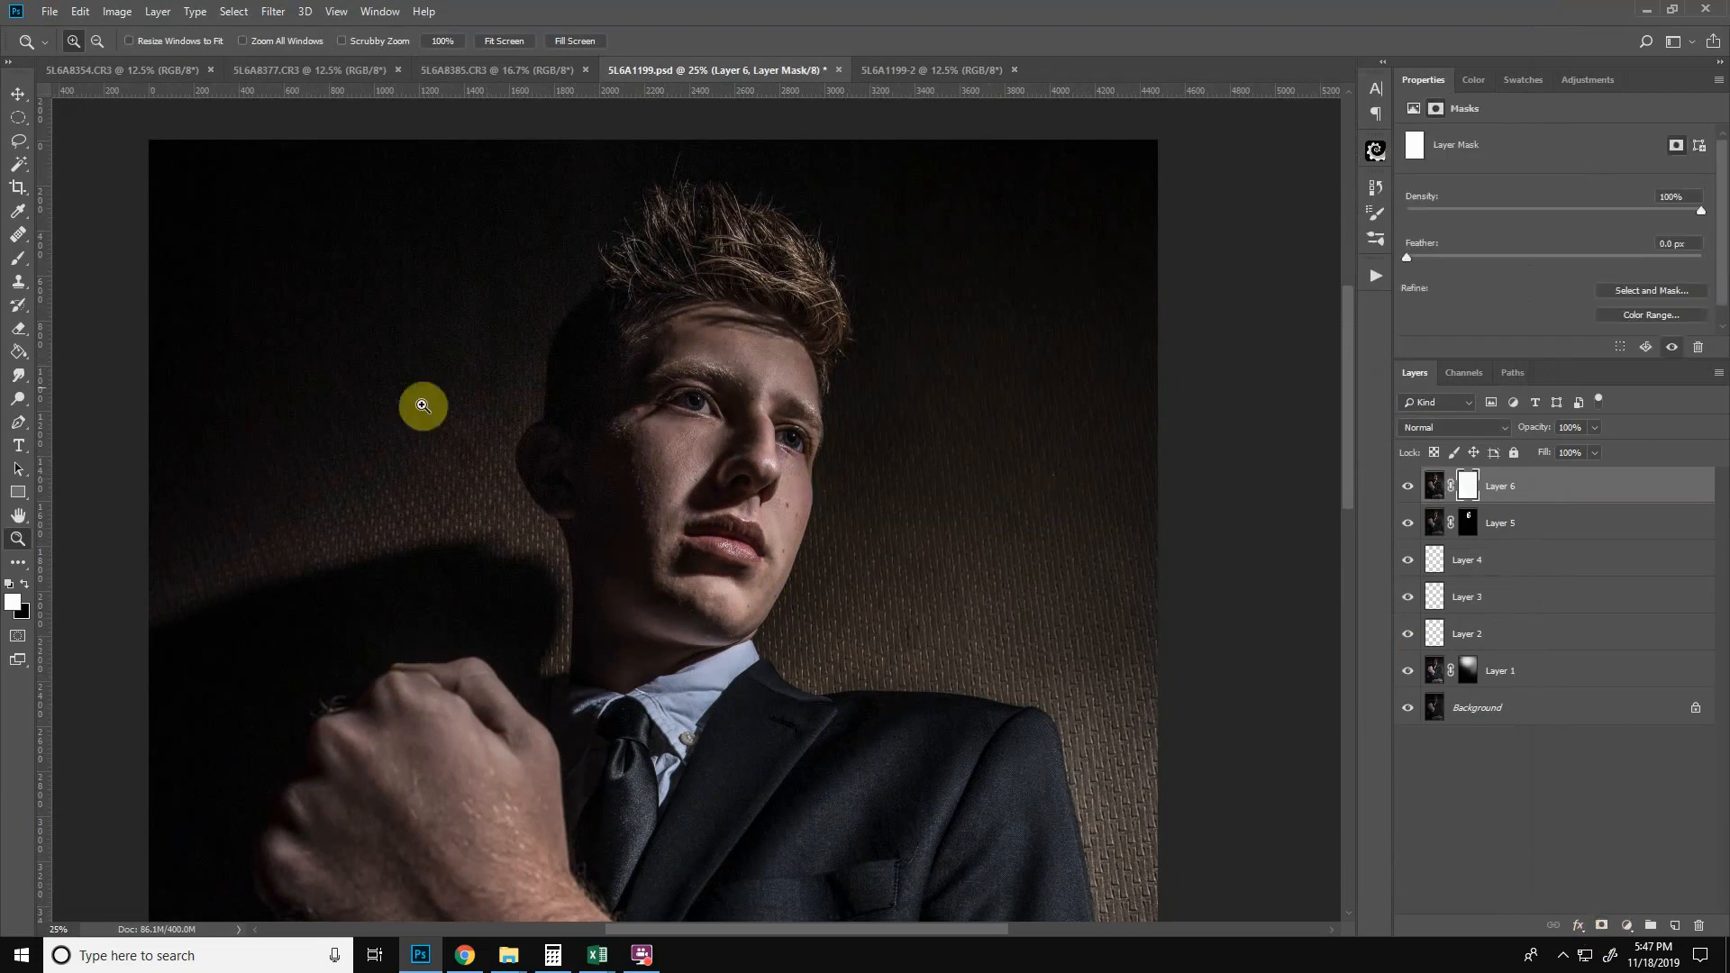
click(18, 259)
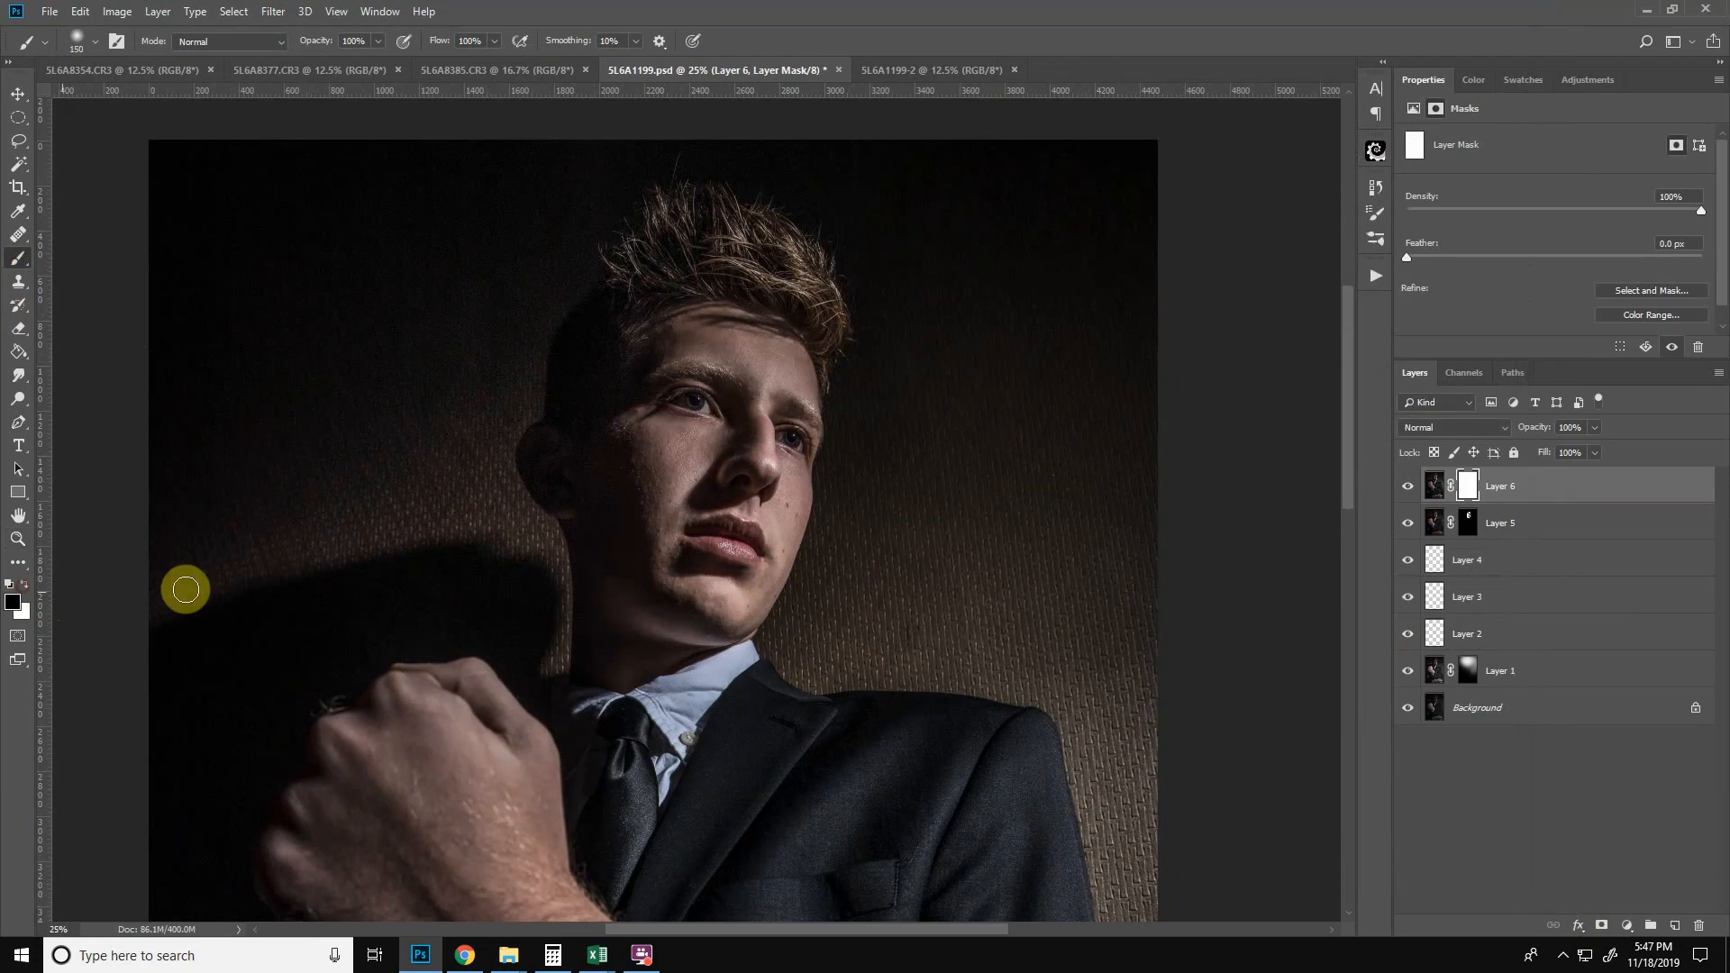
key(x)
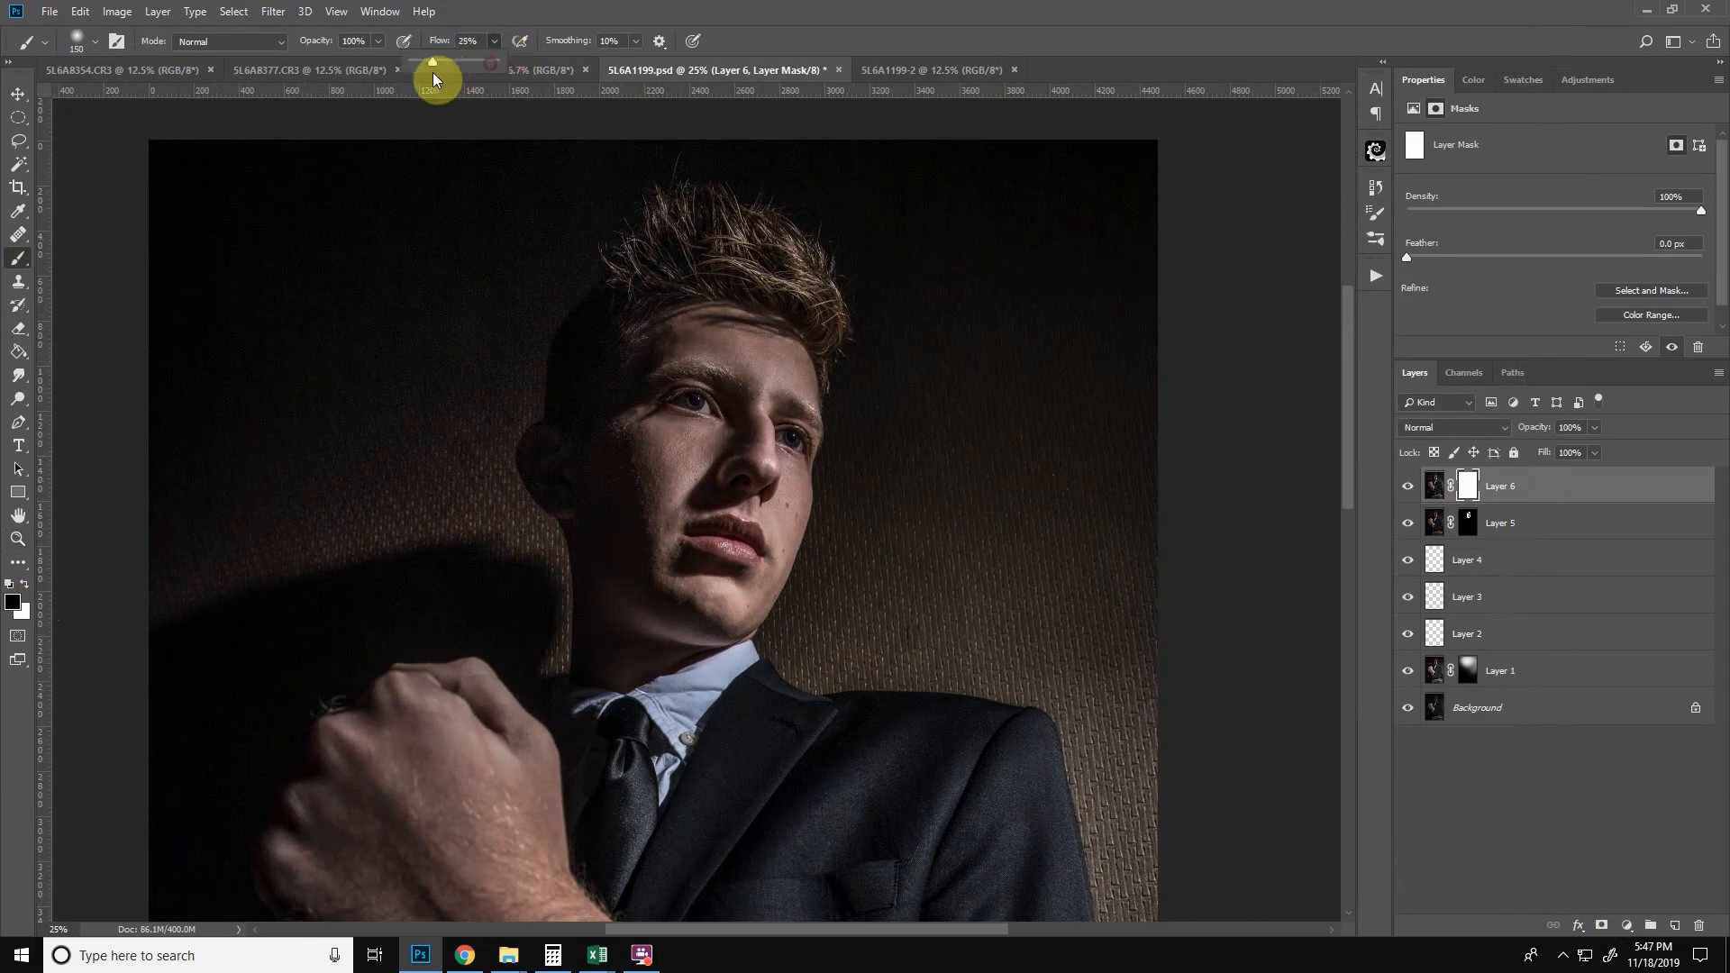
drag(420, 76, 409, 90)
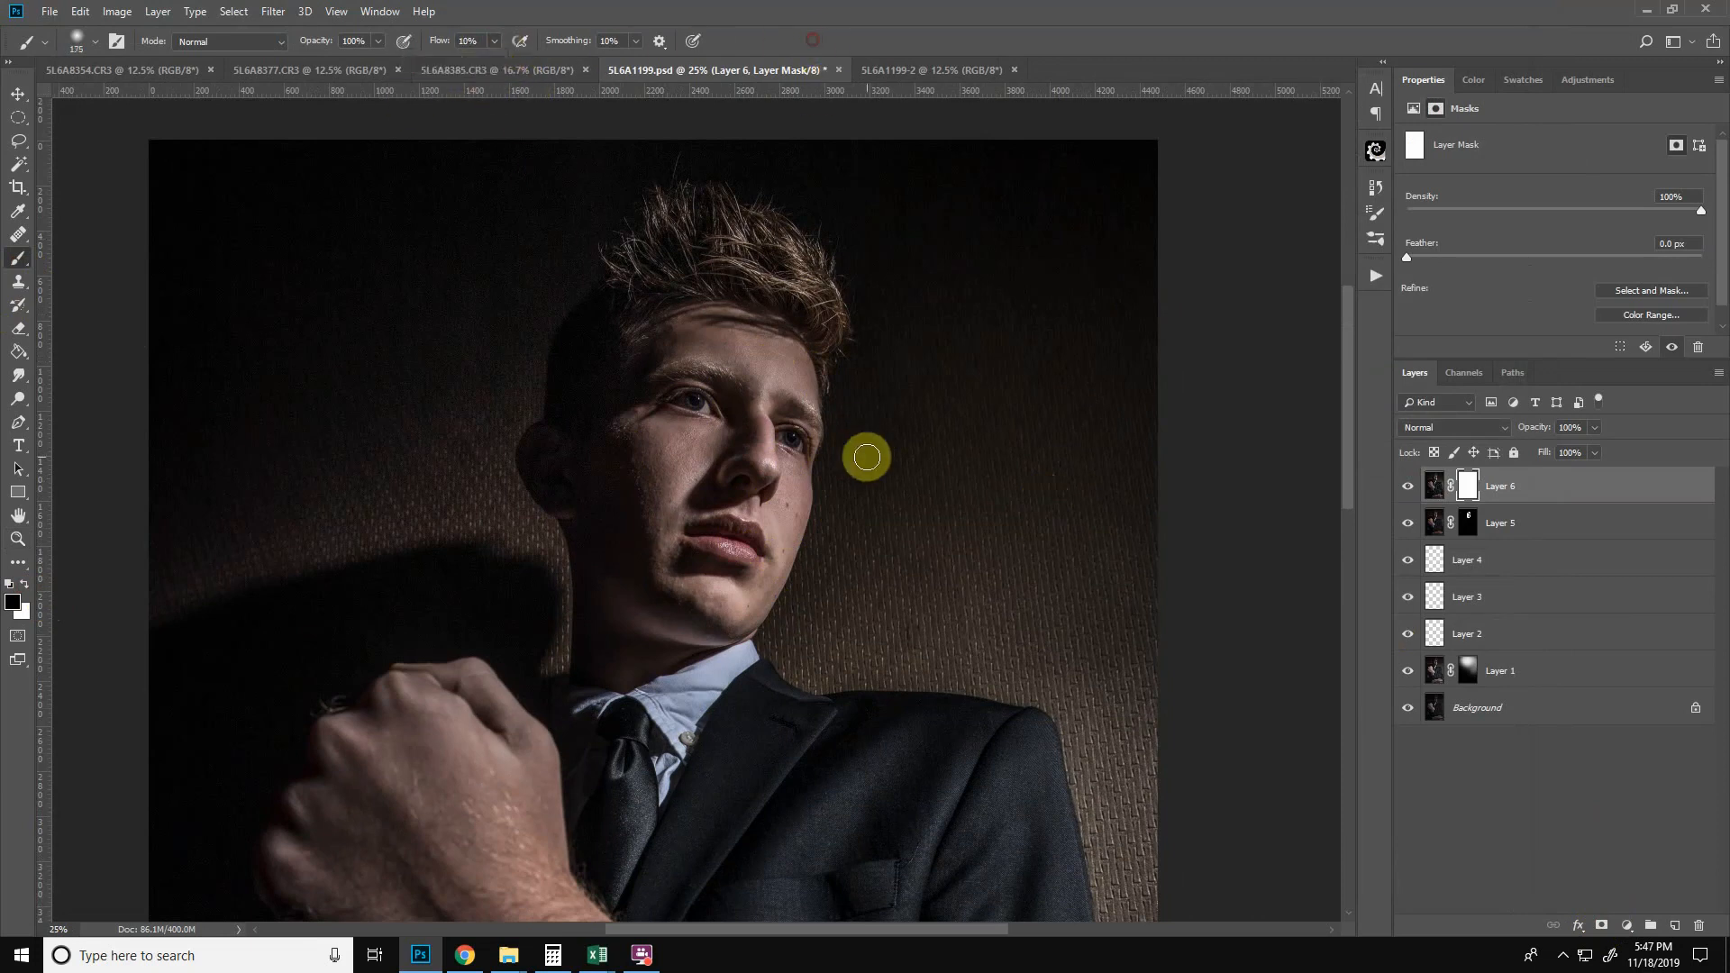
- Reduce the clarity on the face by painting black on the mask with a 900 px brush
key(bracketright)
key(bracketright)
key(bracketright)
key(bracketright)
key(bracketright)
key(bracketright)
key(bracketright)
key(bracketright)
key(bracketright)
key(bracketright)
mouse_move(752, 450)
mouse_down()
mouse_move(696, 642)
mouse_move(774, 387)
mouse_move(831, 680)
mouse_move(621, 605)
mouse_move(838, 626)
mouse_move(676, 367)
mouse_move(815, 483)
mouse_move(788, 391)
mouse_move(827, 800)
mouse_move(664, 556)
mouse_move(679, 348)
mouse_move(1501, 516)
mouse_move(1466, 498)
mouse_up()
- Inspect the clarity layer's mask on its own and compare the portrait with that layer hidden and shown
alt+click(1466, 490)
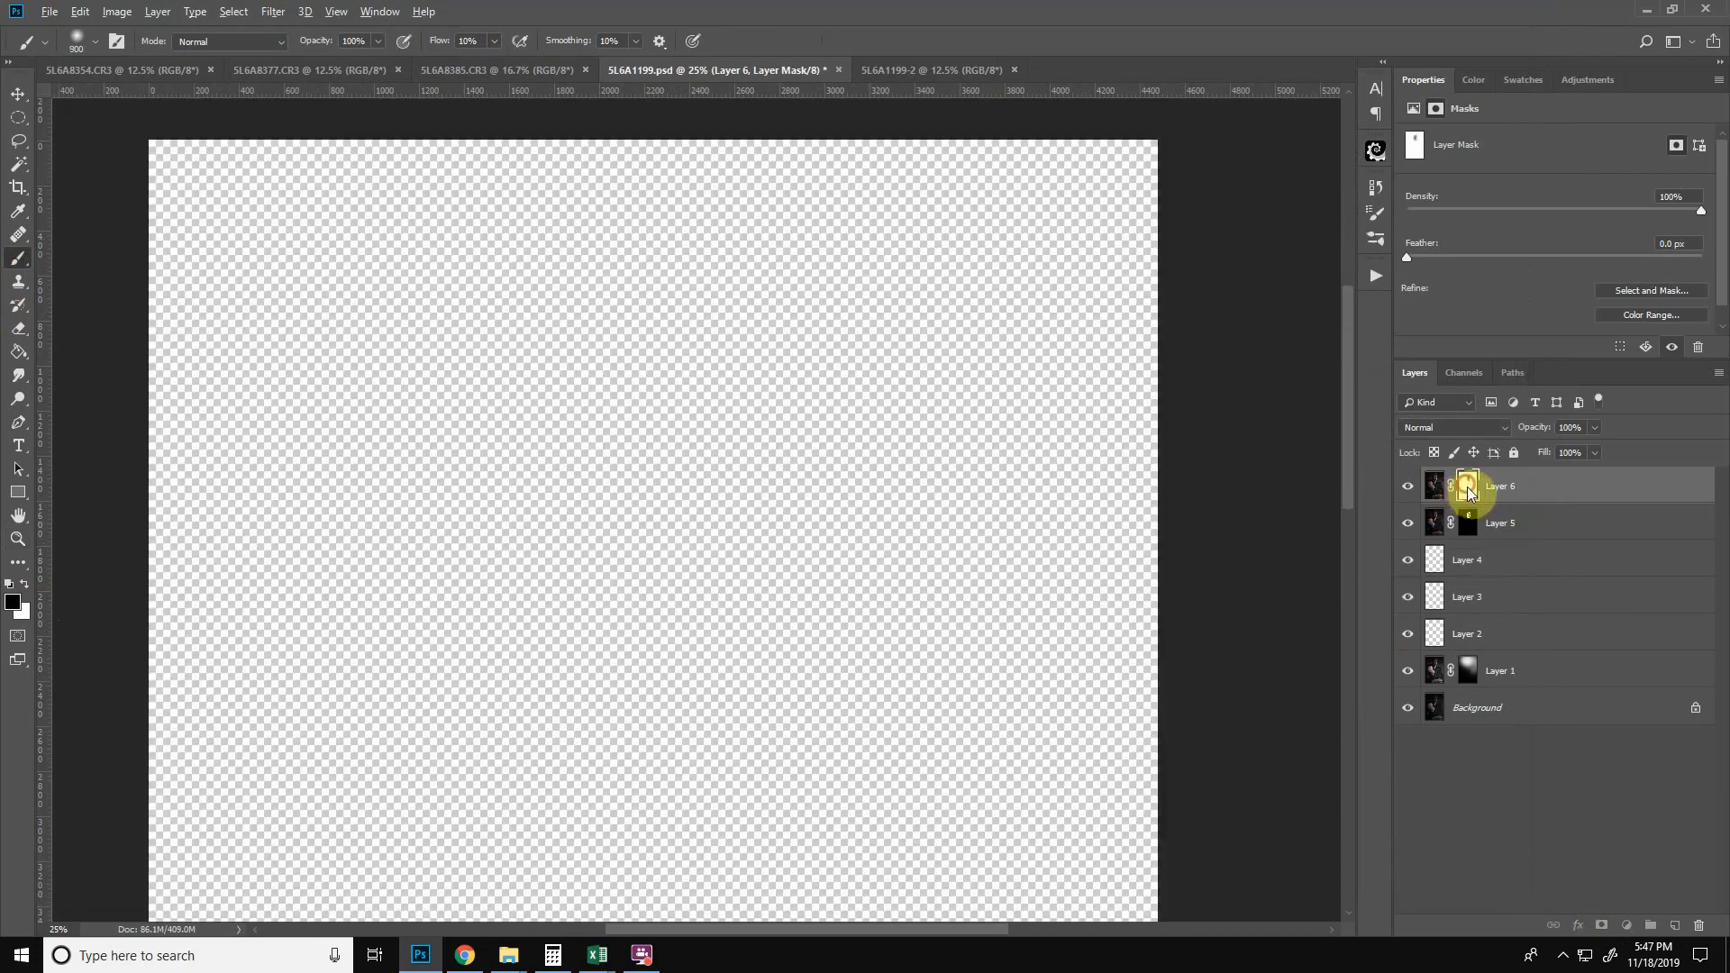
mouse_move(761, 379)
mouse_down()
mouse_move(712, 517)
mouse_move(718, 641)
mouse_move(733, 495)
mouse_move(742, 587)
mouse_up()
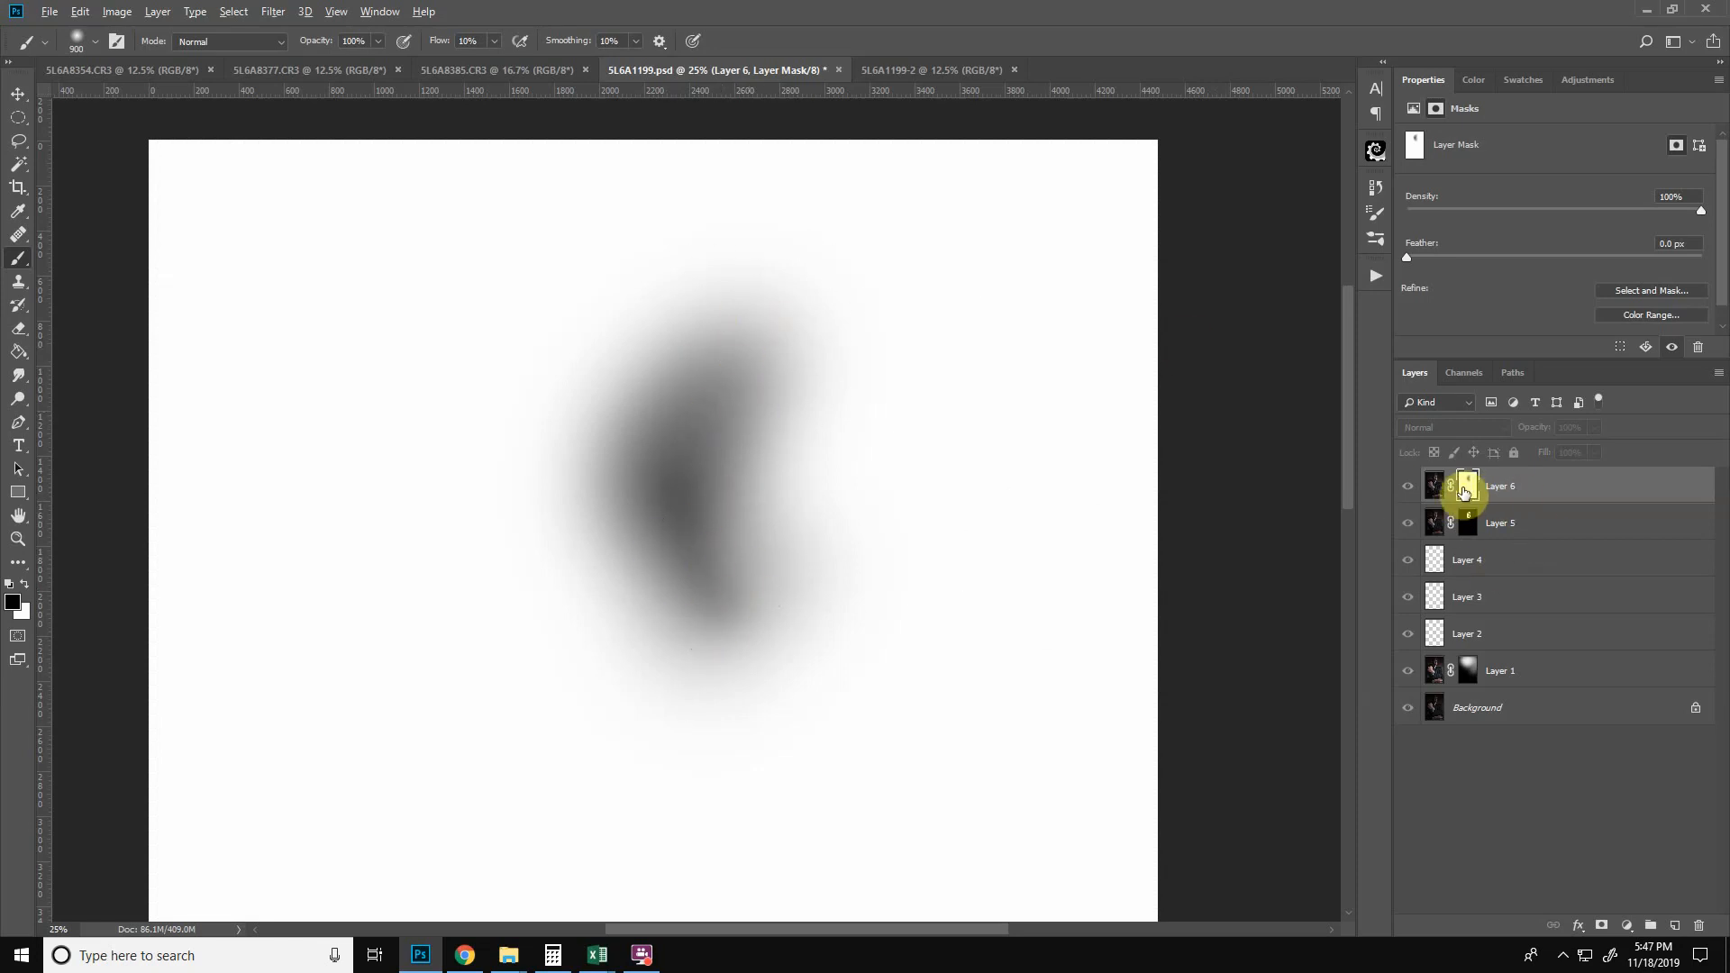
alt+click(1466, 489)
click(1407, 488)
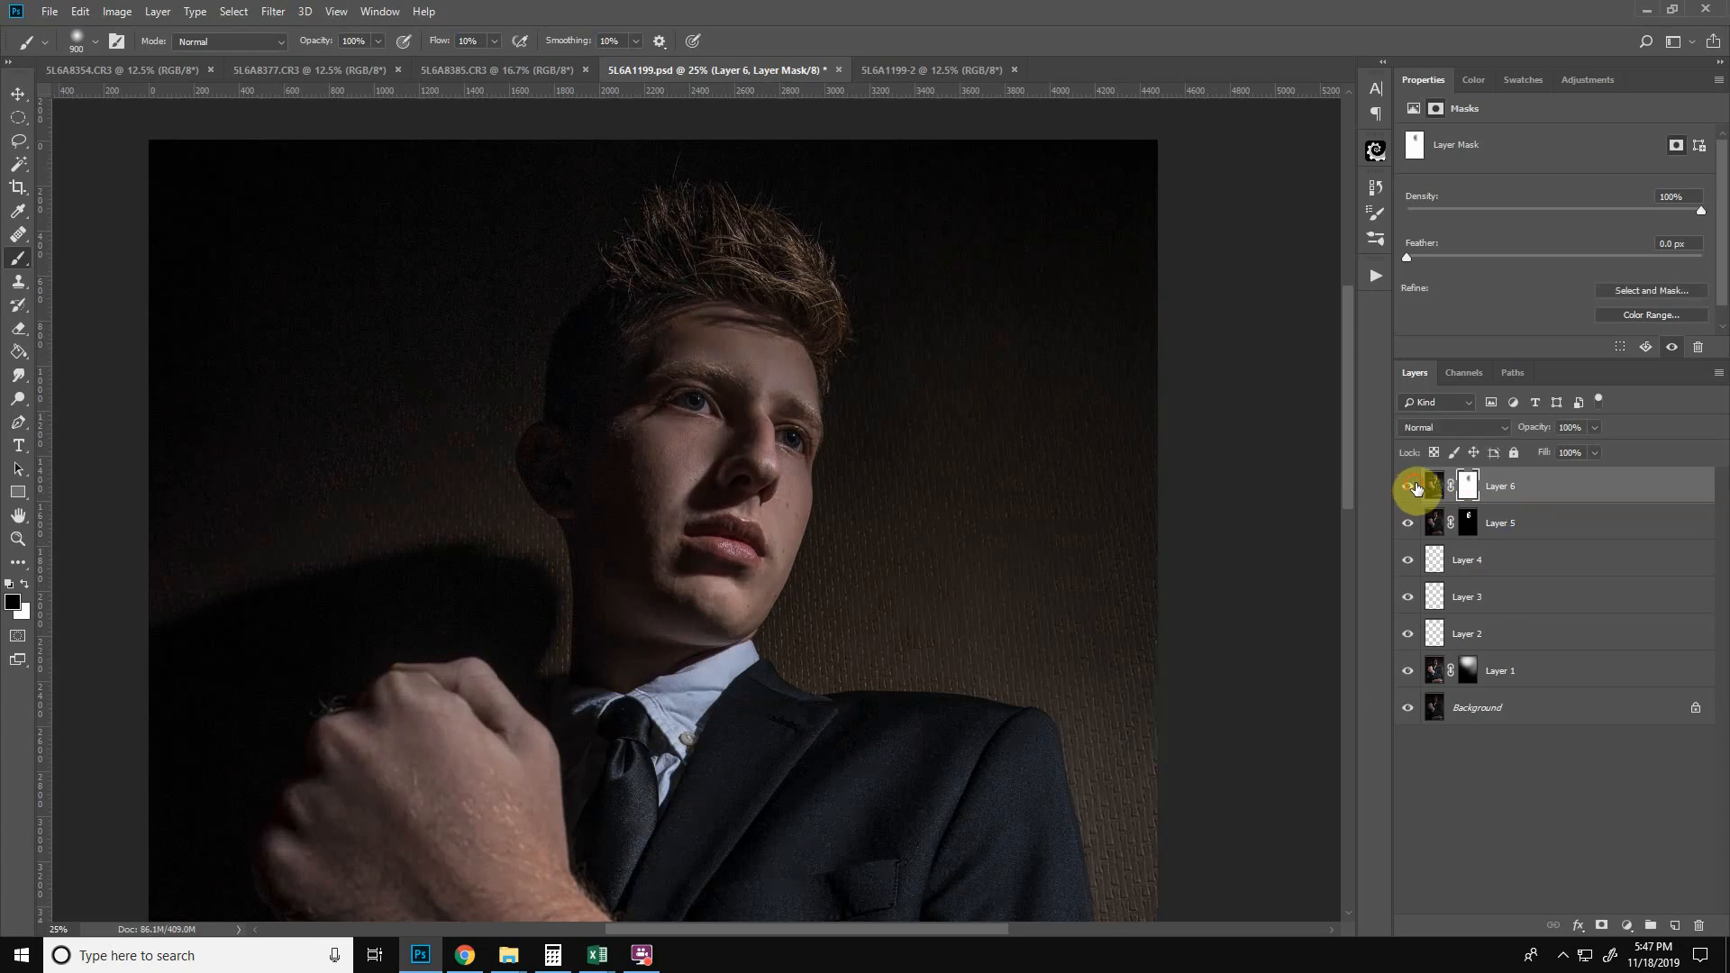
click(1407, 488)
- Paint black on the mask over the wall on both sides of the head, using 1000 px and 1100 px brushes
key(bracketleft)
key(bracketleft)
key(bracketleft)
key(bracketleft)
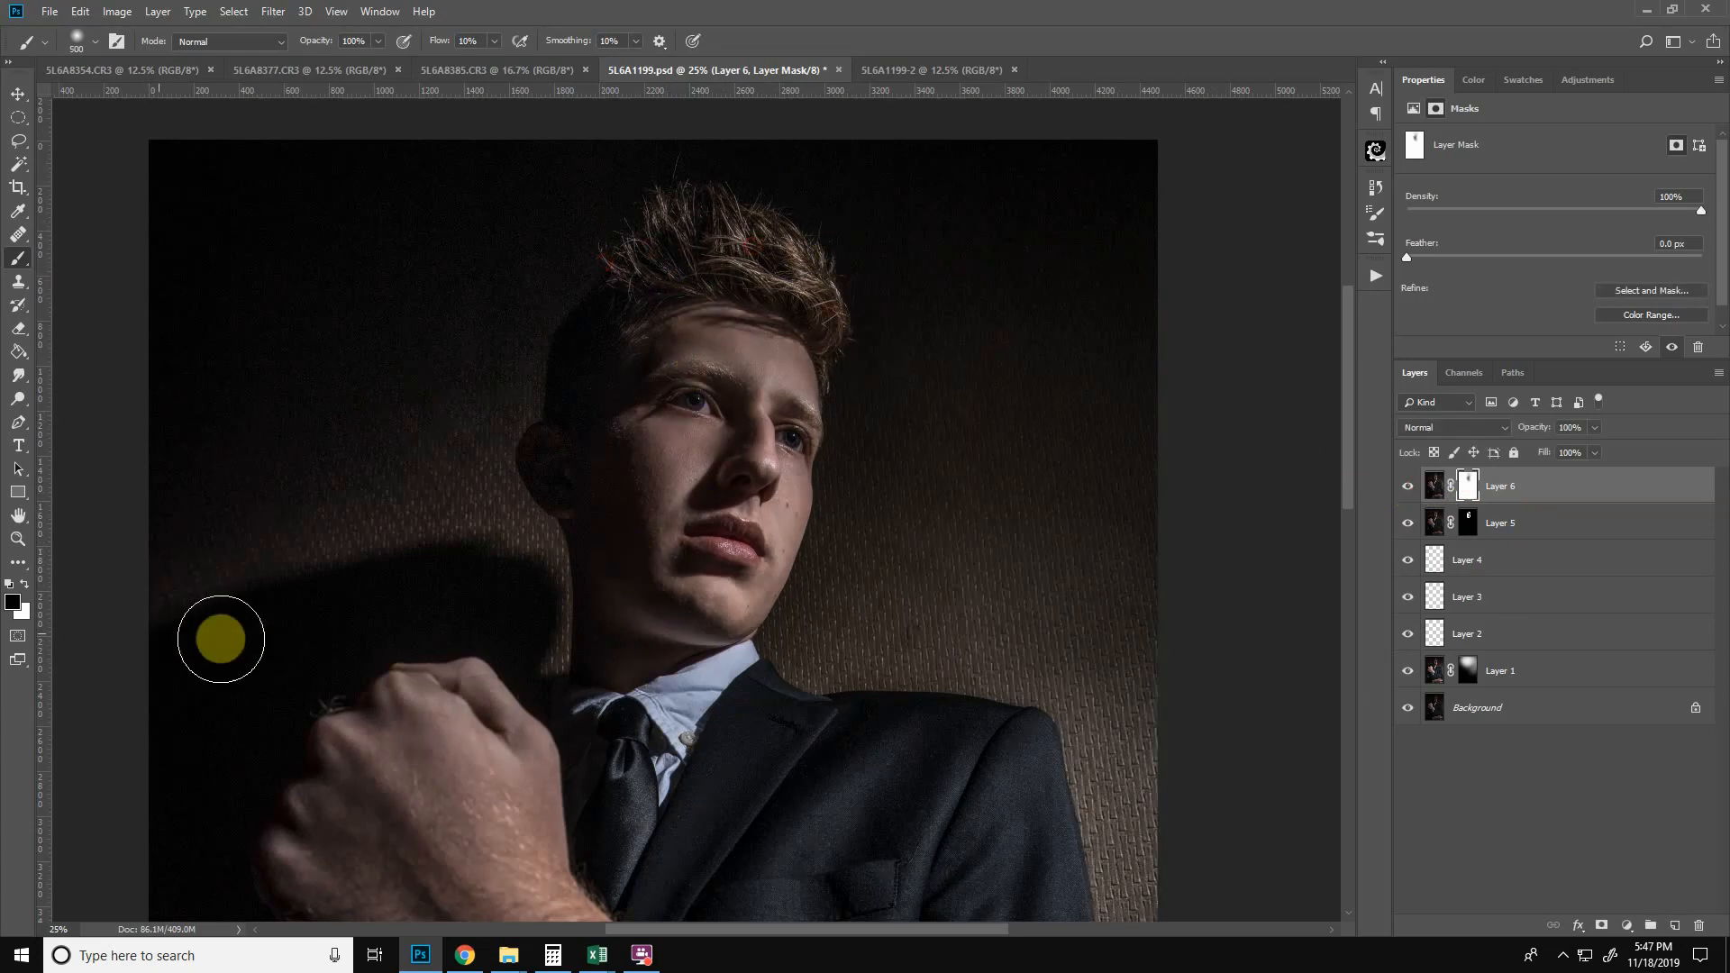
key(bracketright)
key(bracketright)
key(bracketright)
key(bracketright)
key(bracketright)
mouse_move(1075, 633)
mouse_down()
mouse_move(1124, 583)
mouse_move(1135, 838)
mouse_move(1078, 619)
mouse_move(1085, 416)
mouse_up()
key(bracketright)
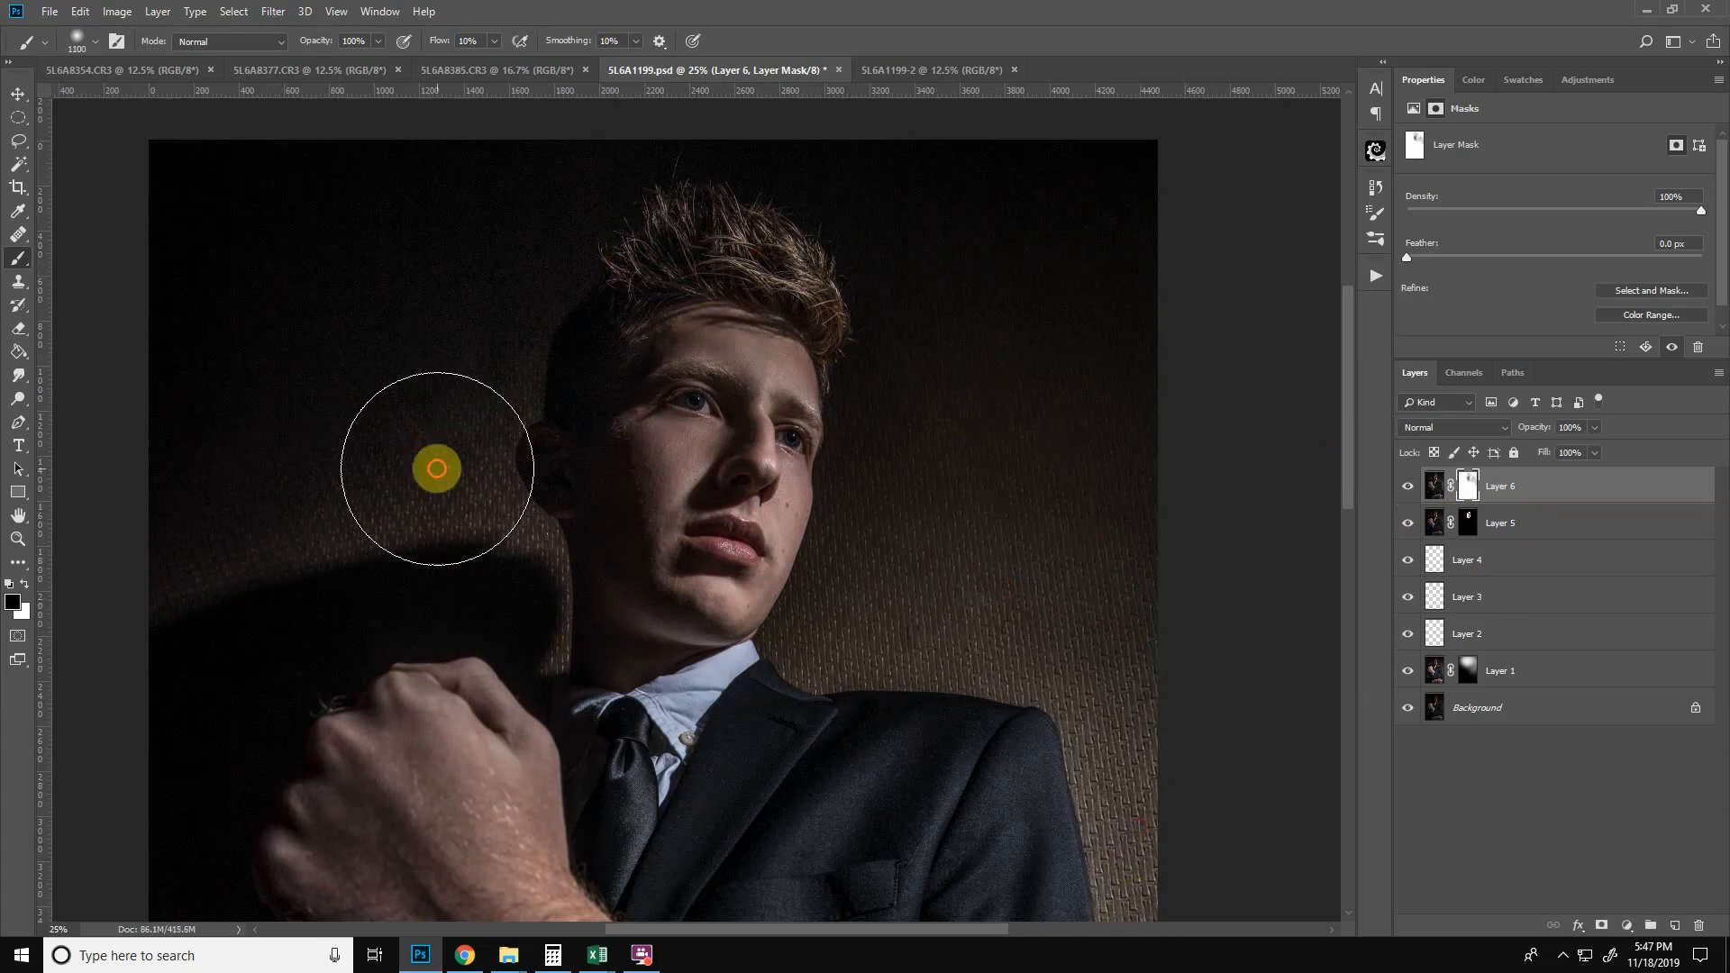
mouse_move(436, 463)
mouse_down()
mouse_move(301, 483)
mouse_move(867, 531)
mouse_up()
- Tone down the wall texture above the far shoulder by painting black on the mask with a 1000 px brush
key(bracketleft)
drag(898, 622, 931, 610)
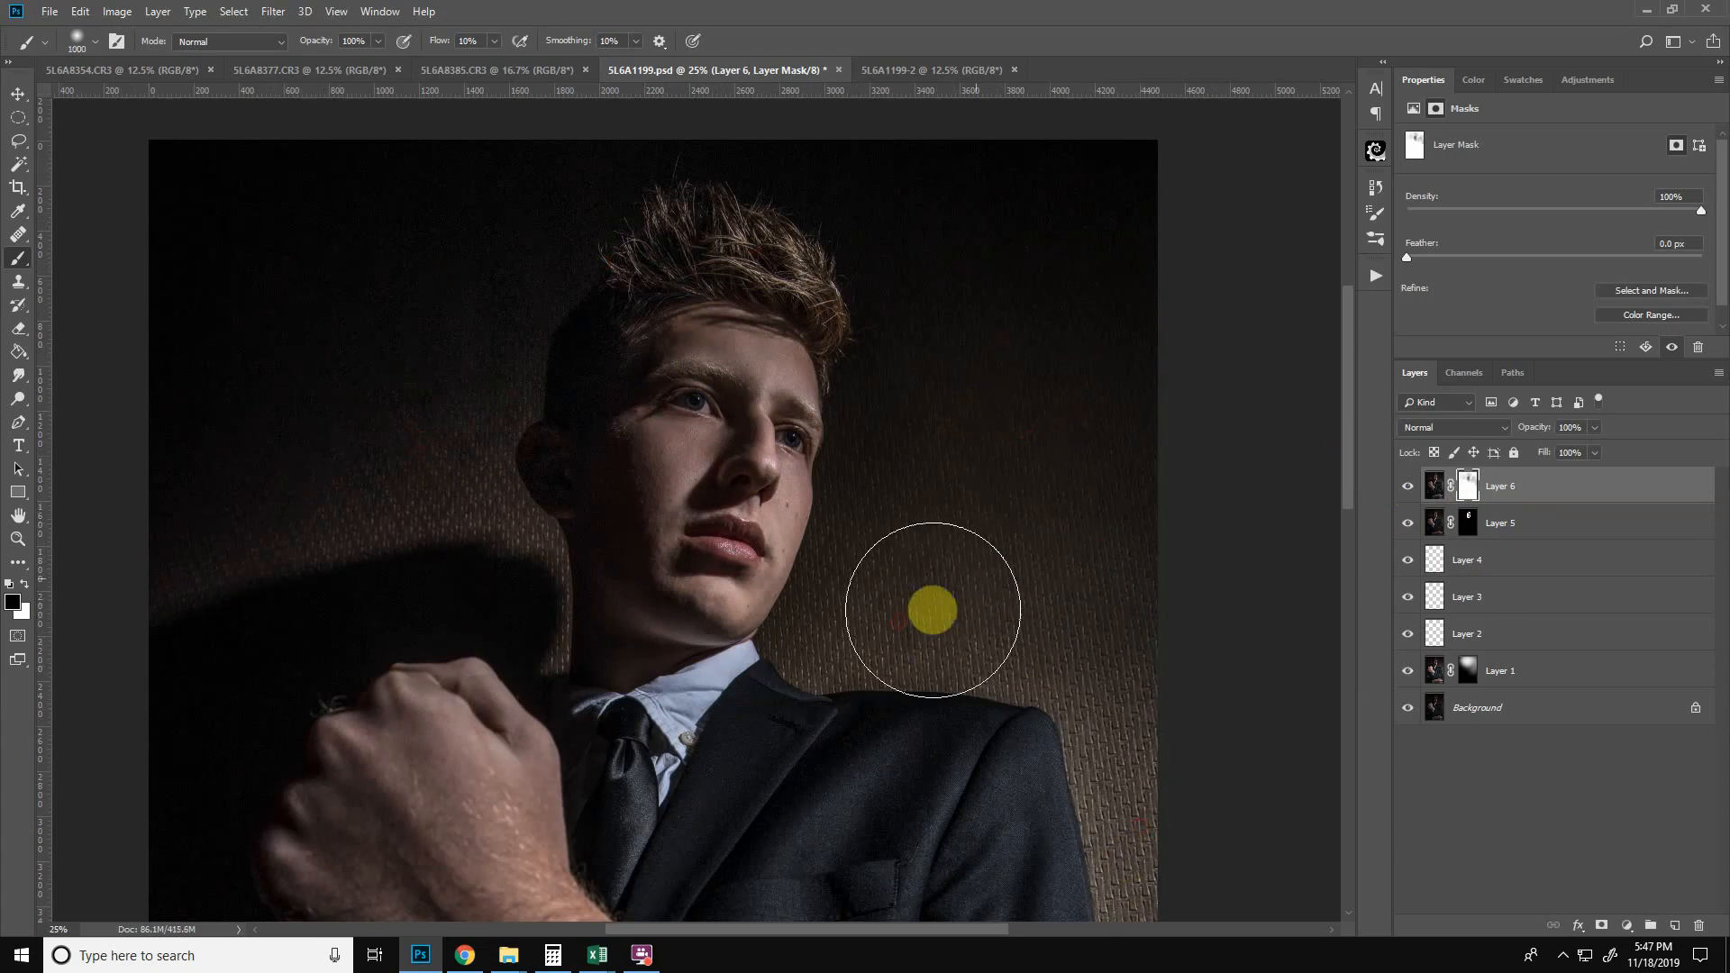
drag(846, 664, 1086, 563)
mouse_move(1098, 552)
mouse_down()
mouse_move(1153, 698)
mouse_move(2, 560)
mouse_up()
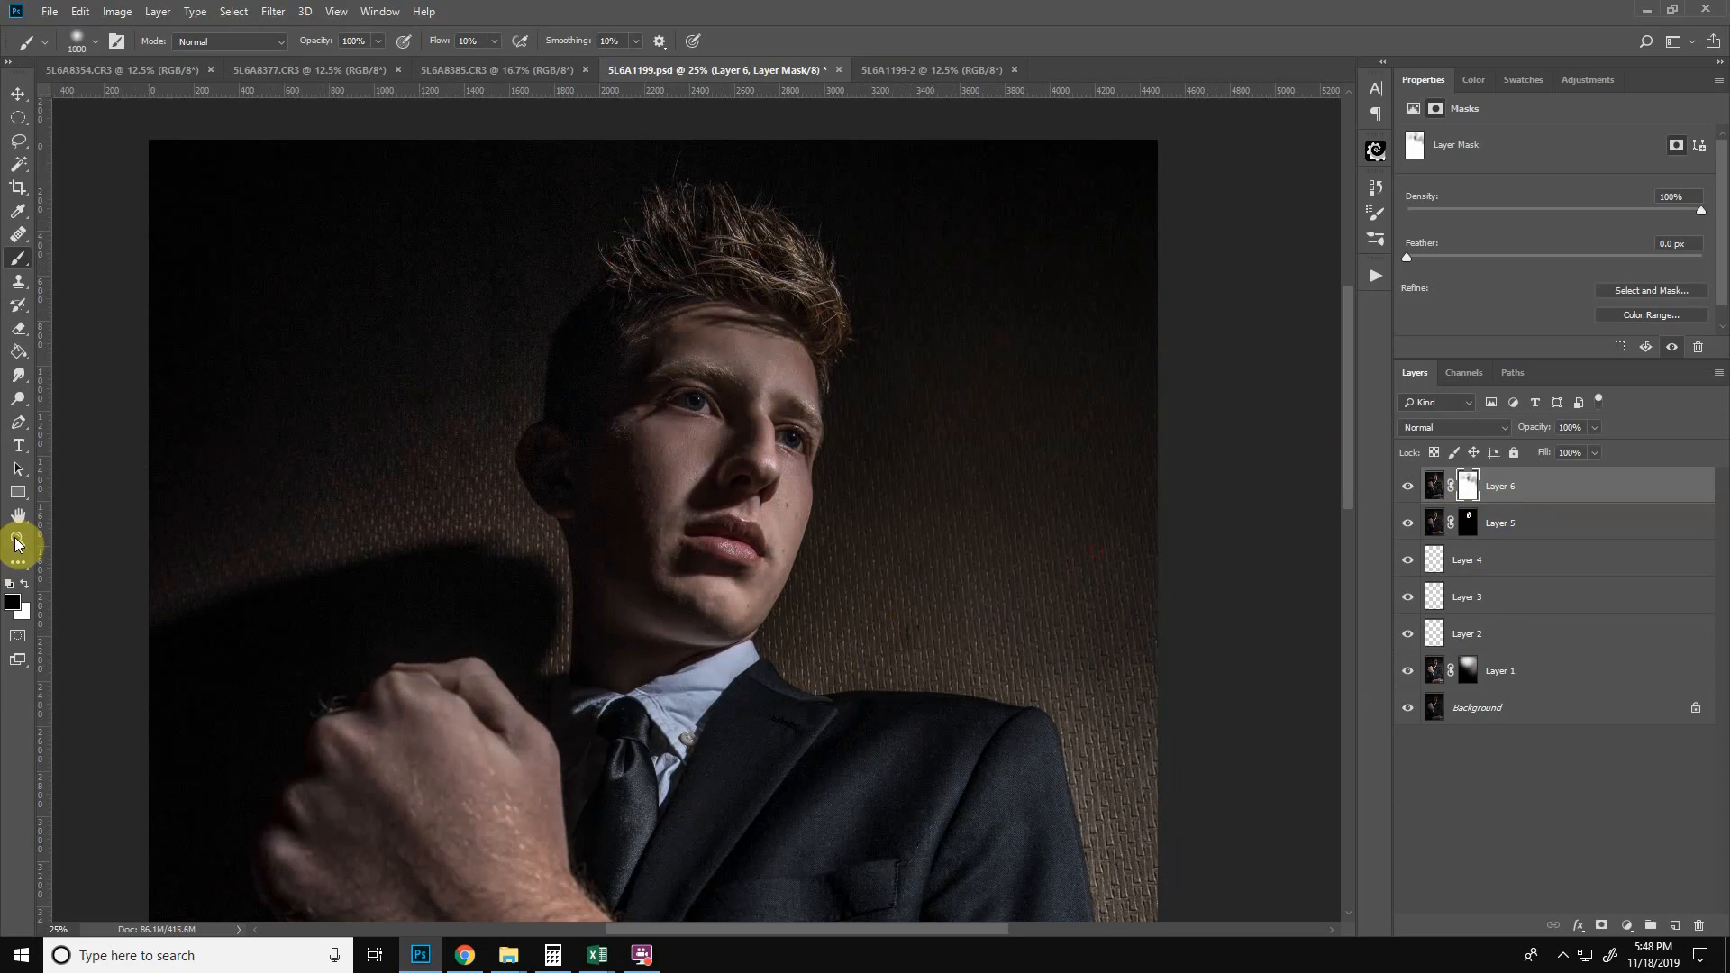
- View the whole portrait and compare it with the masked clarity layer hidden and shown
click(16, 541)
right_click(928, 549)
click(946, 557)
right_click(864, 528)
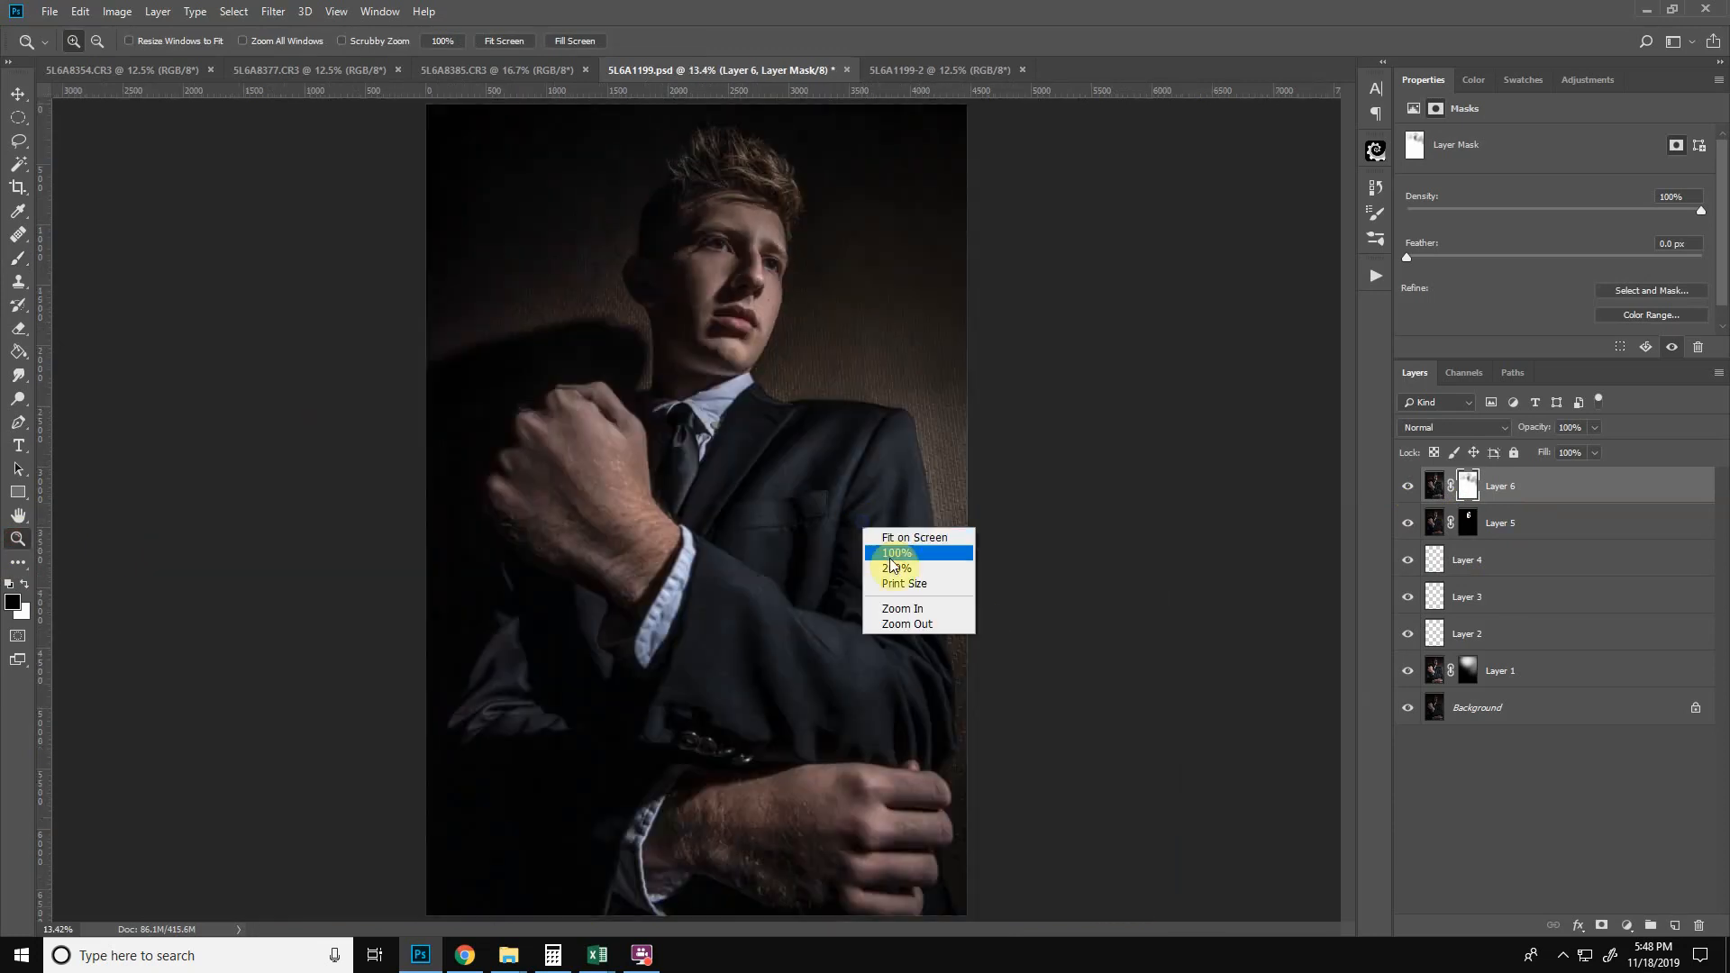
click(905, 624)
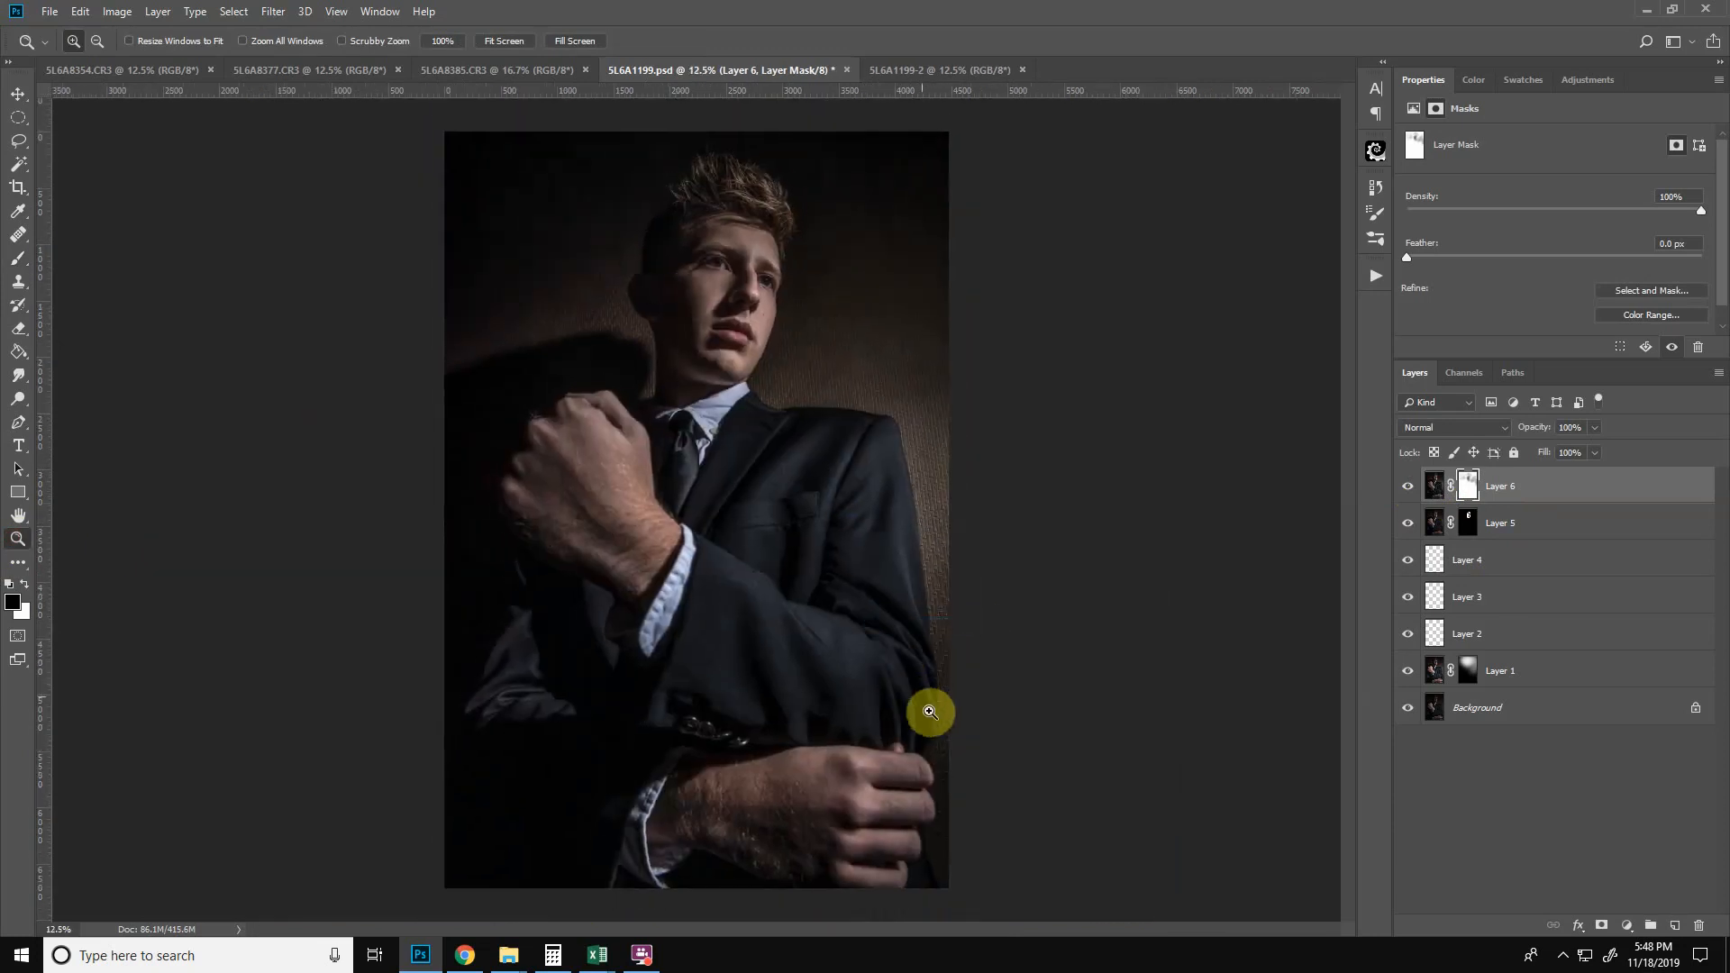
click(1410, 492)
click(1412, 493)
click(1416, 497)
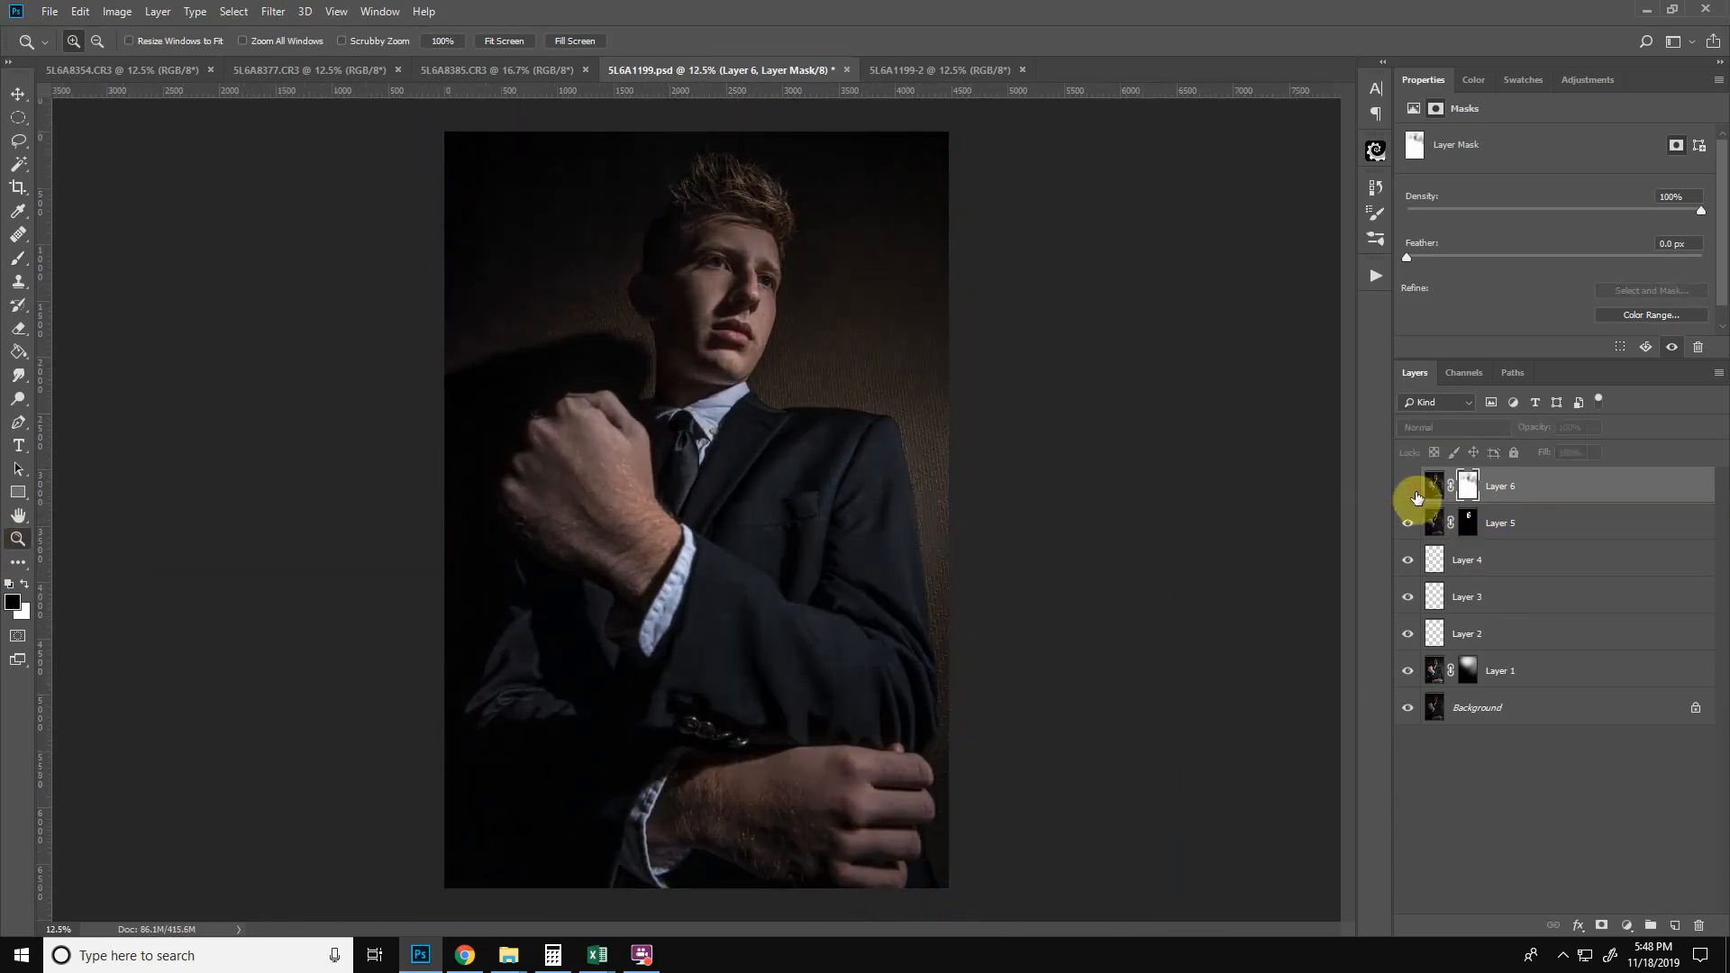
click(1419, 495)
click(1411, 491)
click(1411, 491)
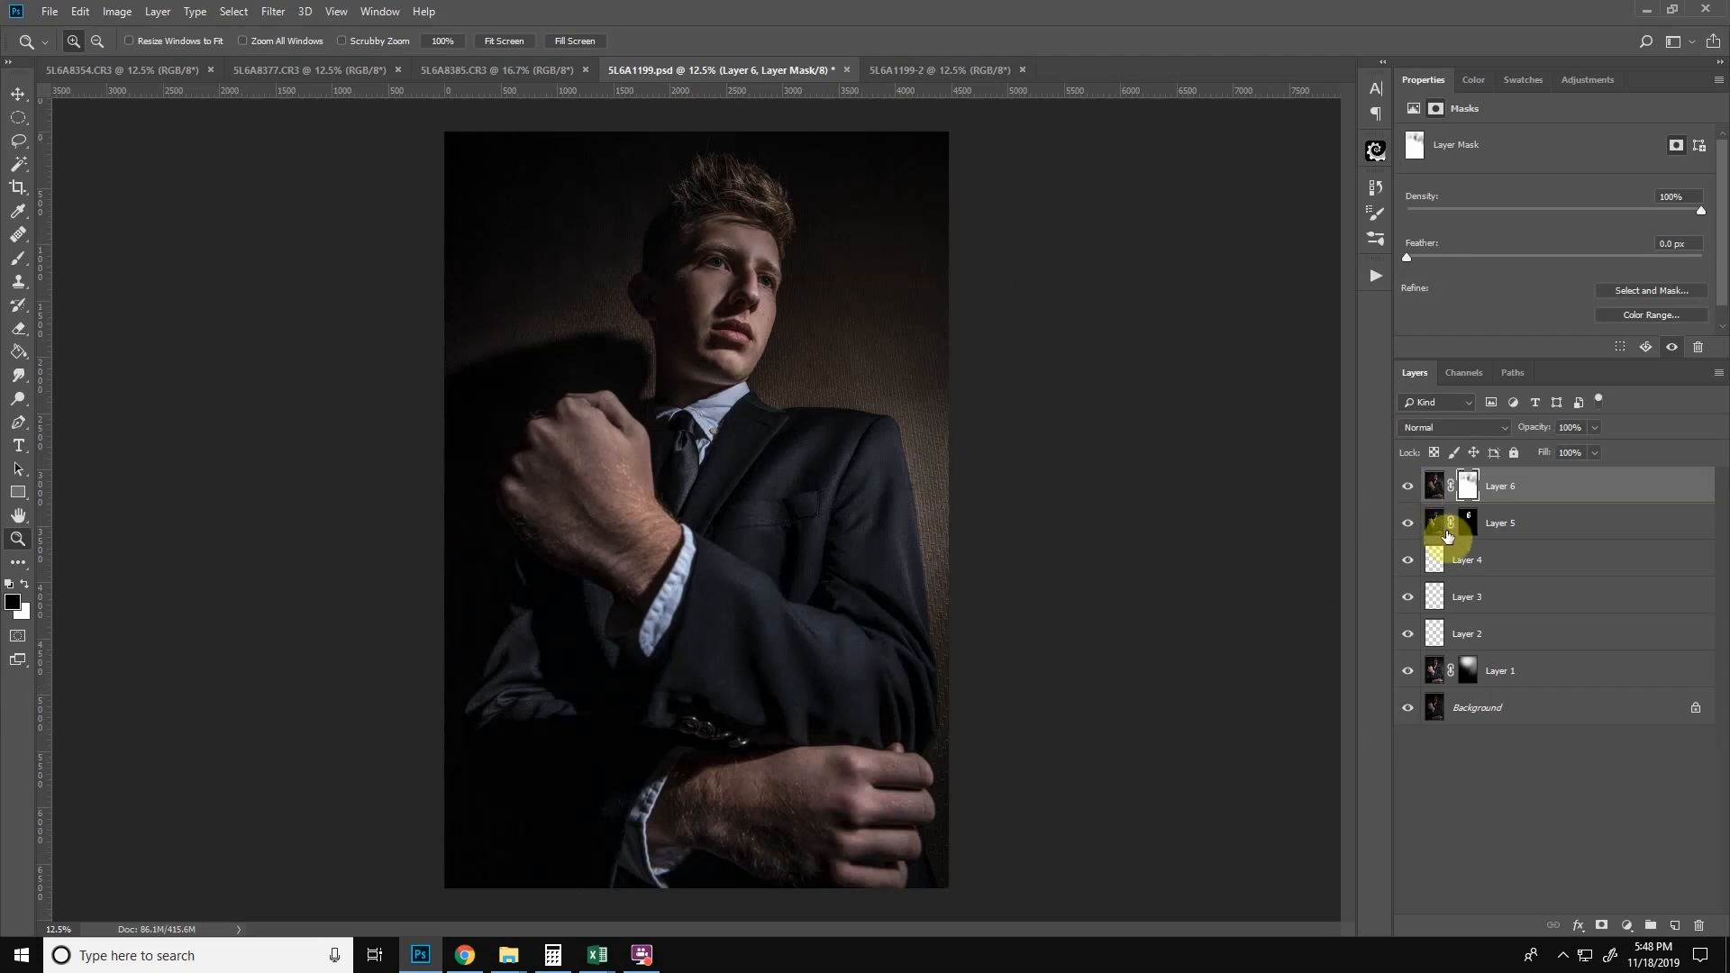
right_click(789, 464)
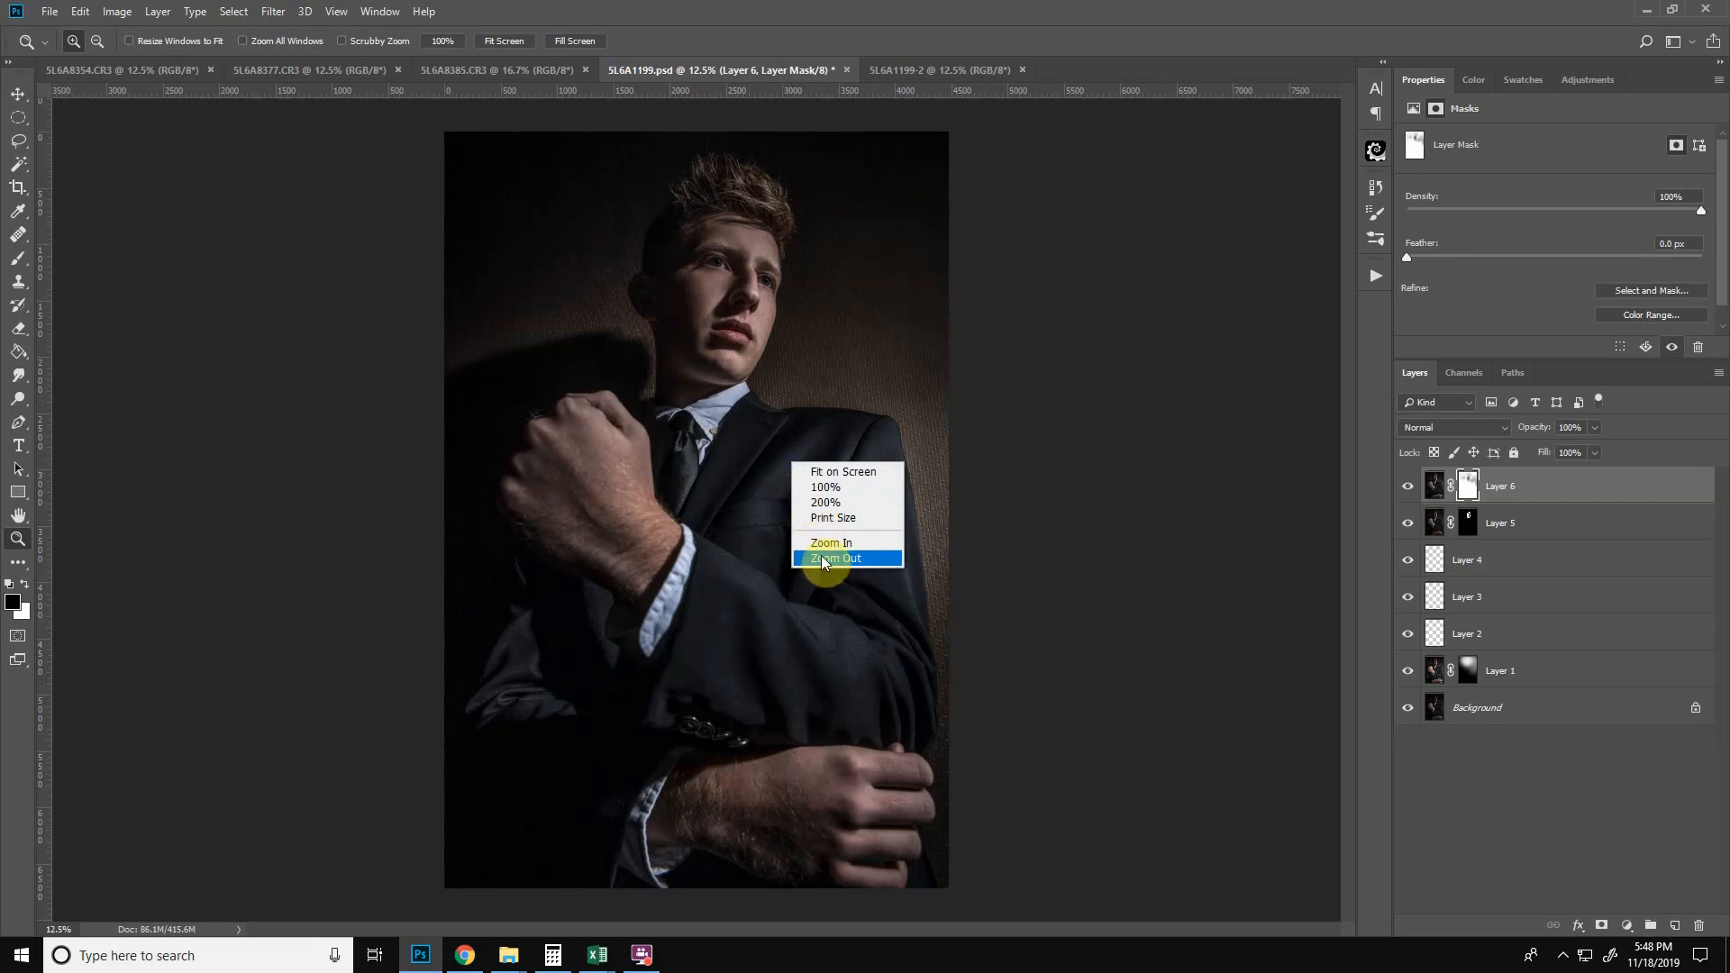
click(822, 556)
click(794, 506)
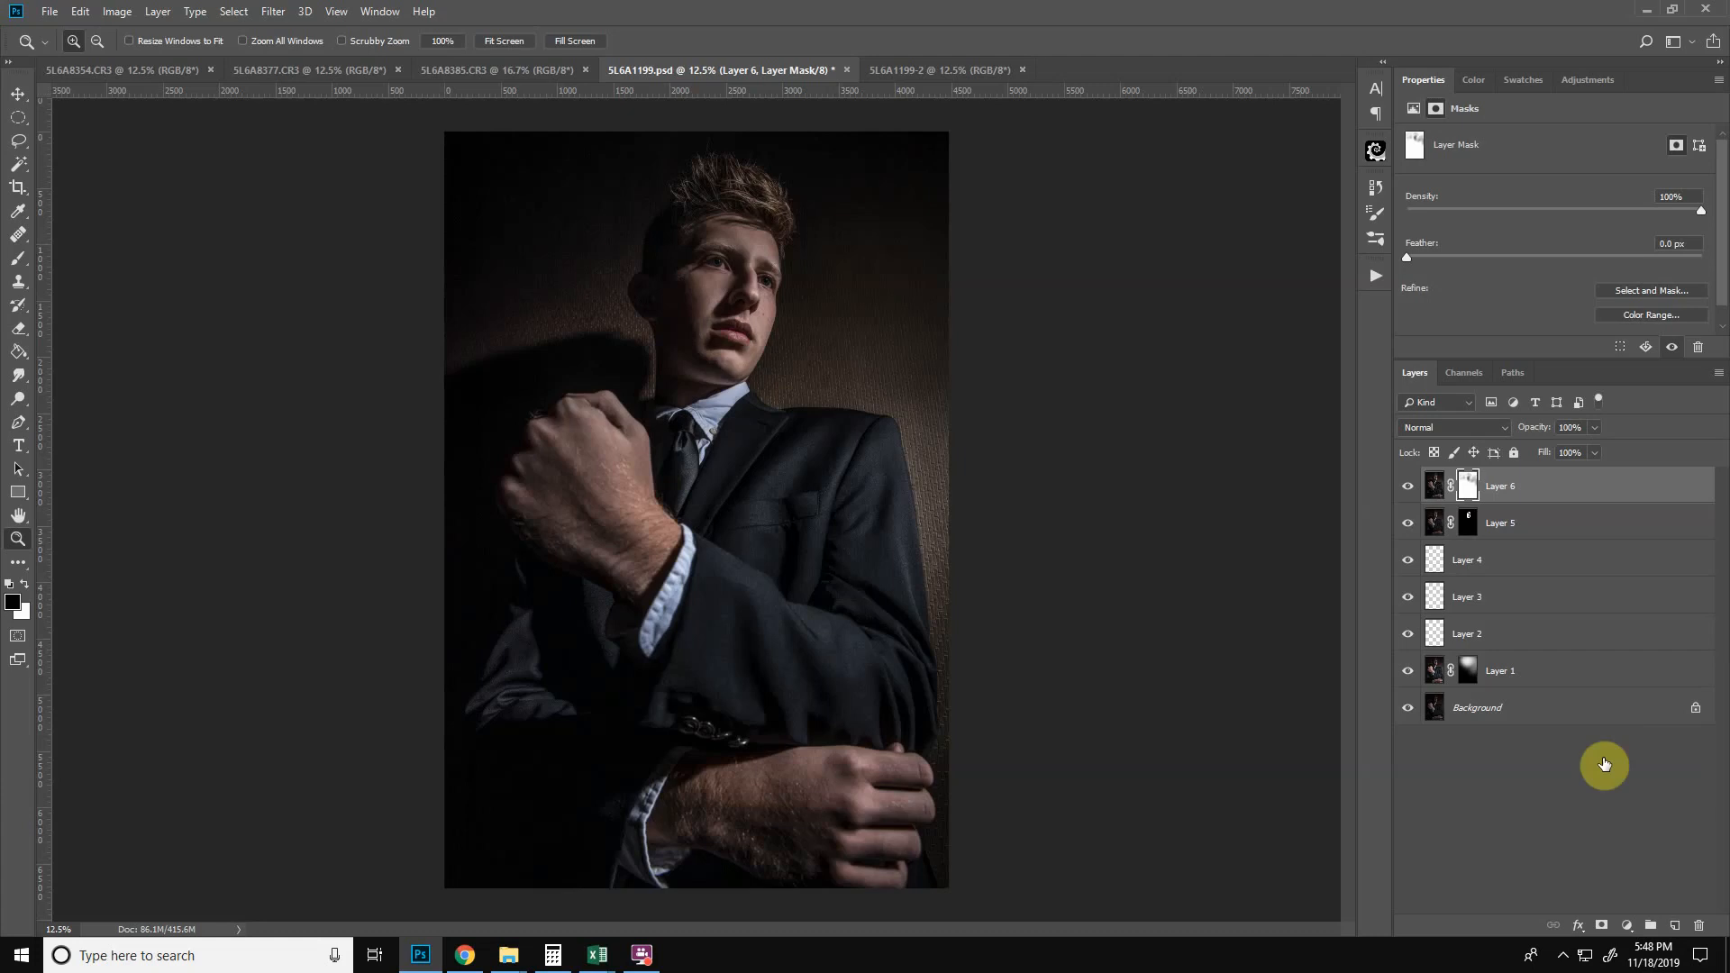
- Add a Gradient Map adjustment layer above the clarity layer and choose the pale-pink-to-black preset gradient
click(1628, 926)
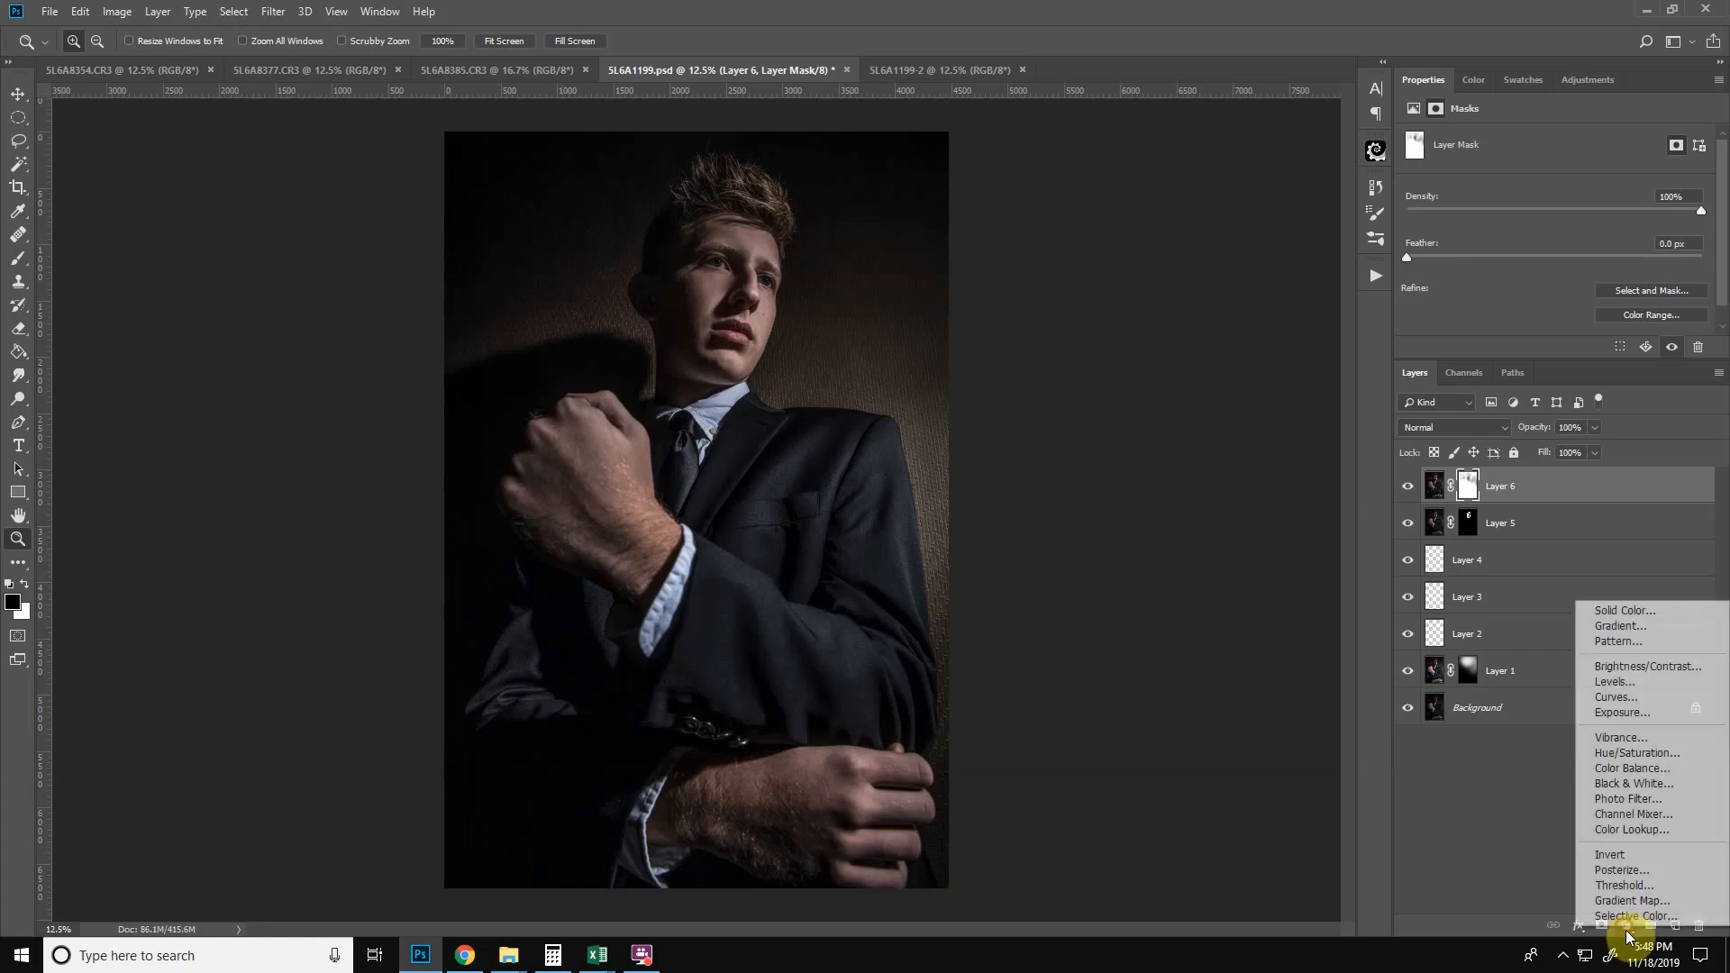
click(1618, 904)
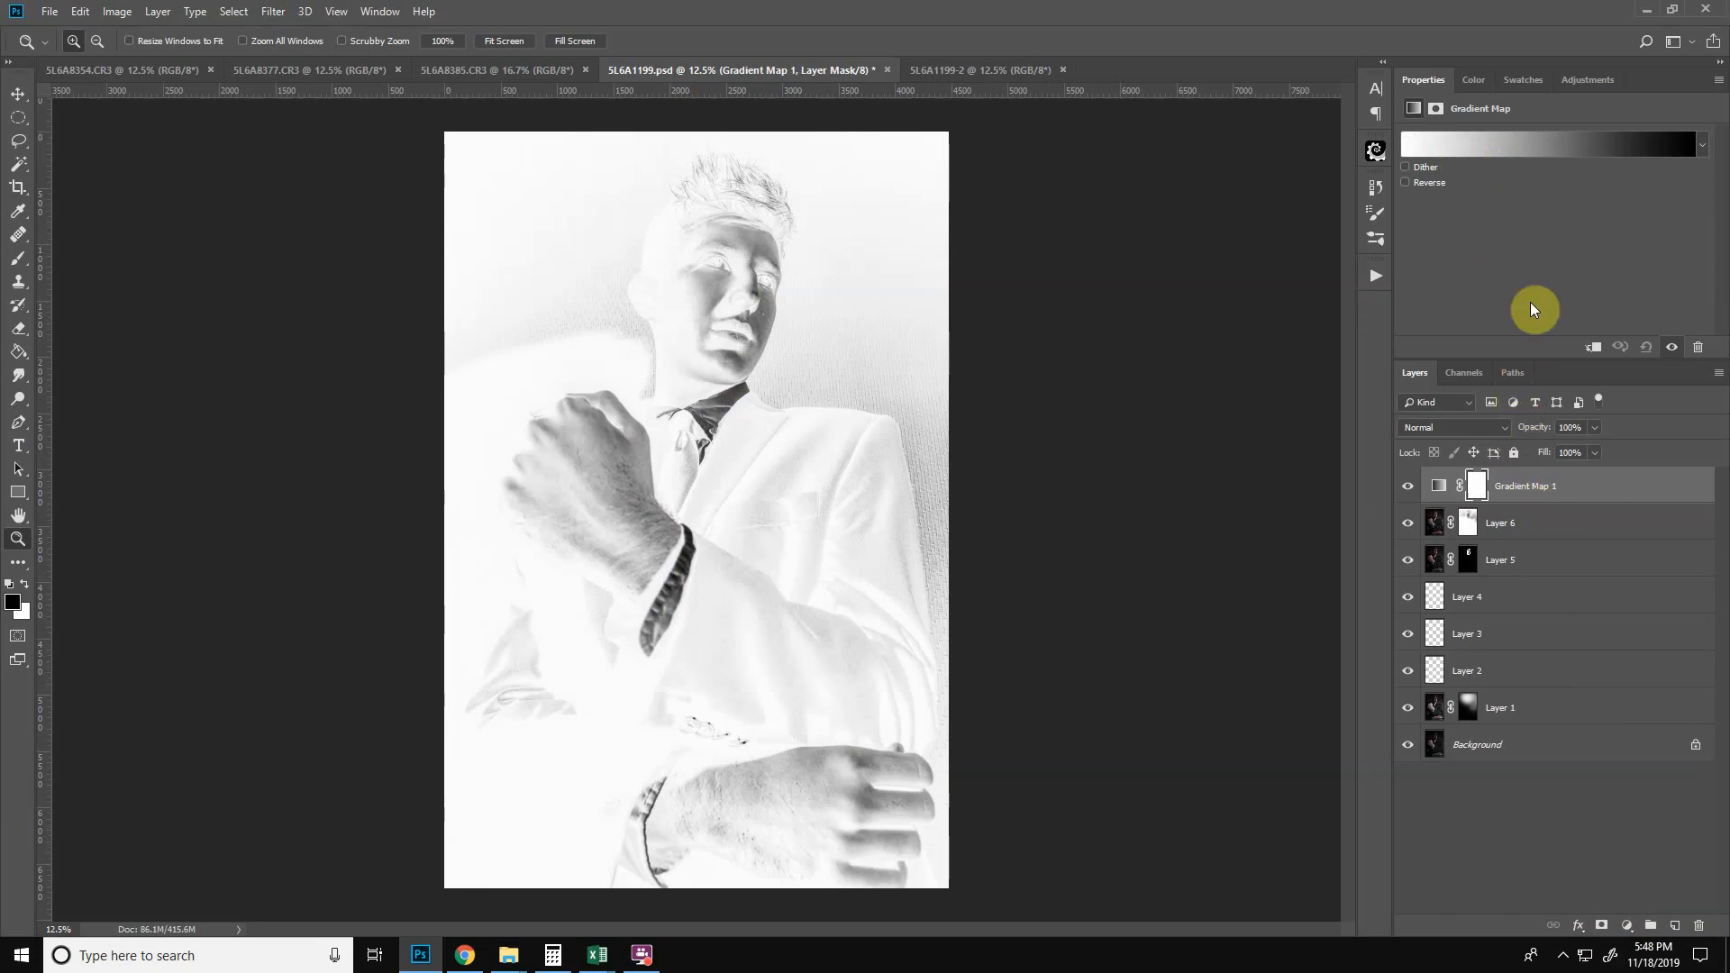
click(1471, 148)
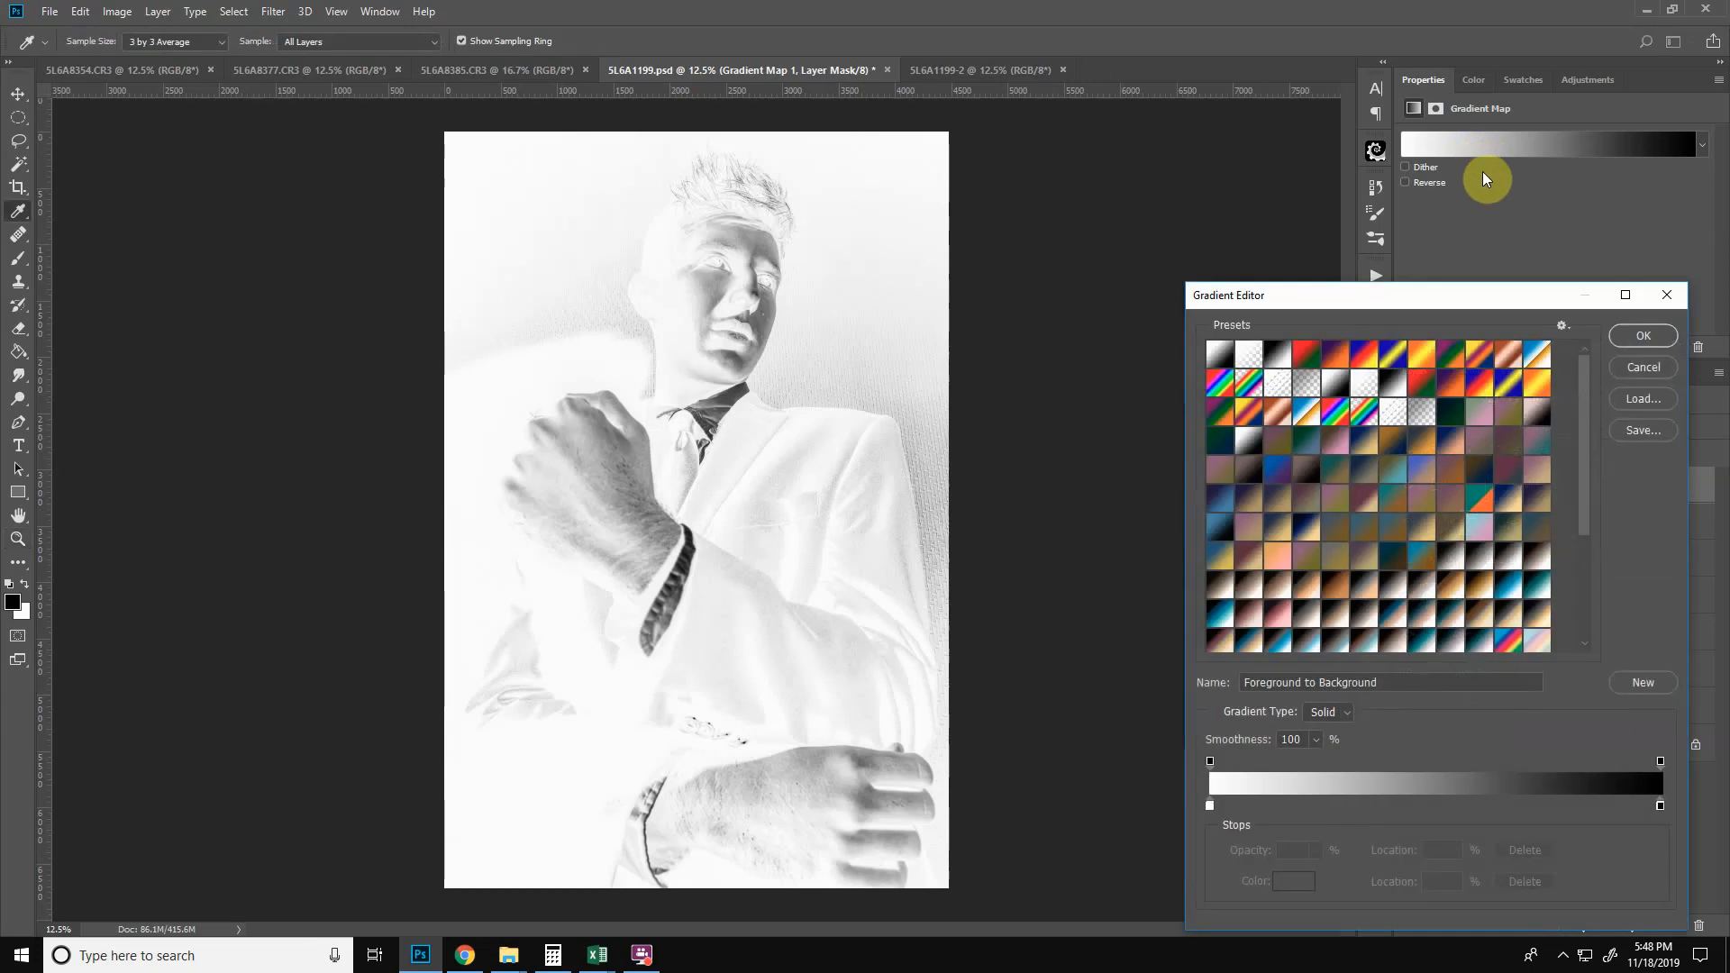
click(1537, 417)
- Open the color of the gradient's light stop and accept the pale pink e1cfc7
click(1211, 805)
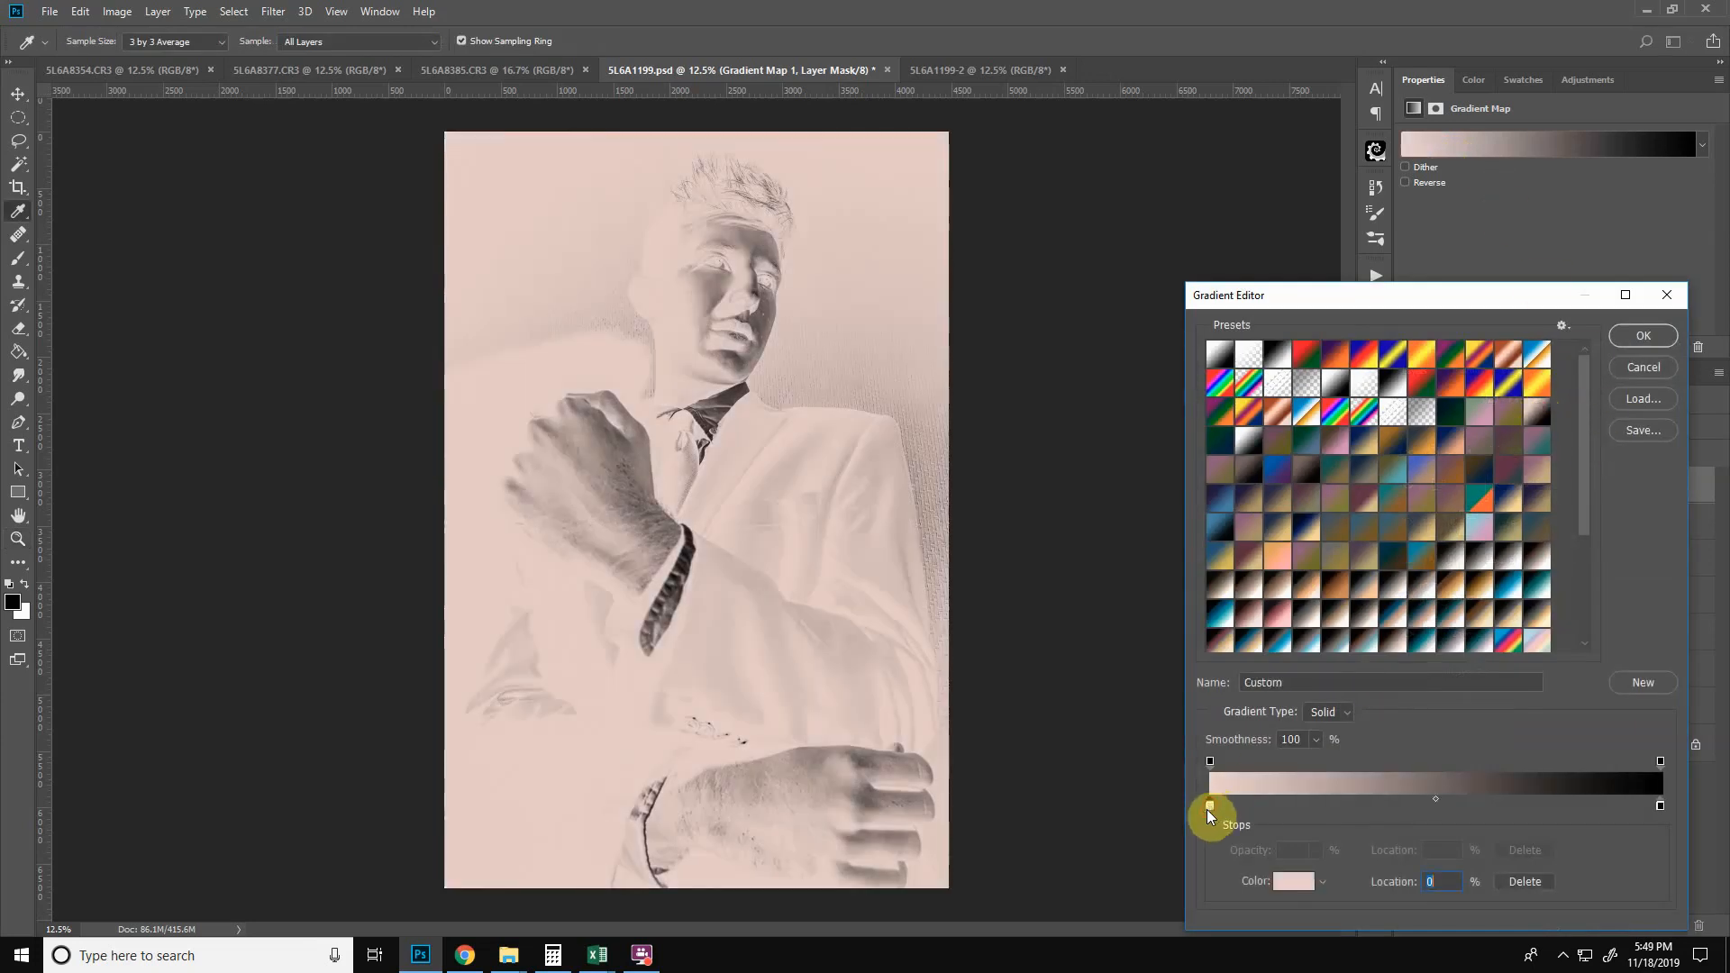
click(1294, 881)
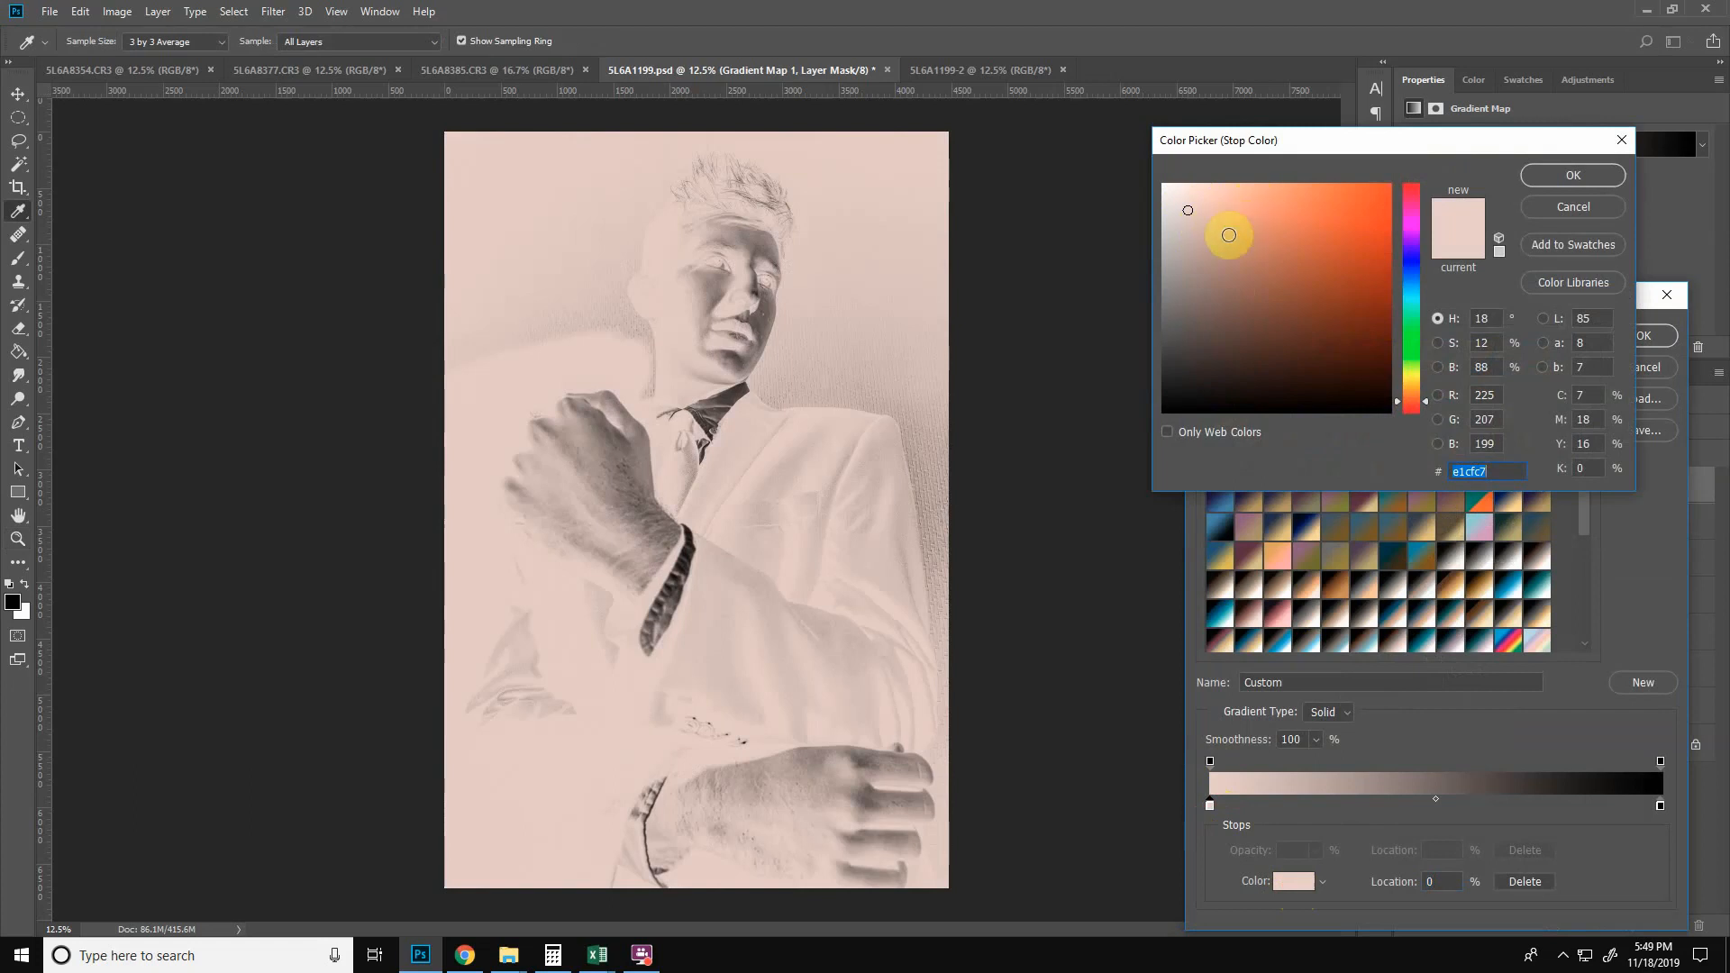
click(1564, 176)
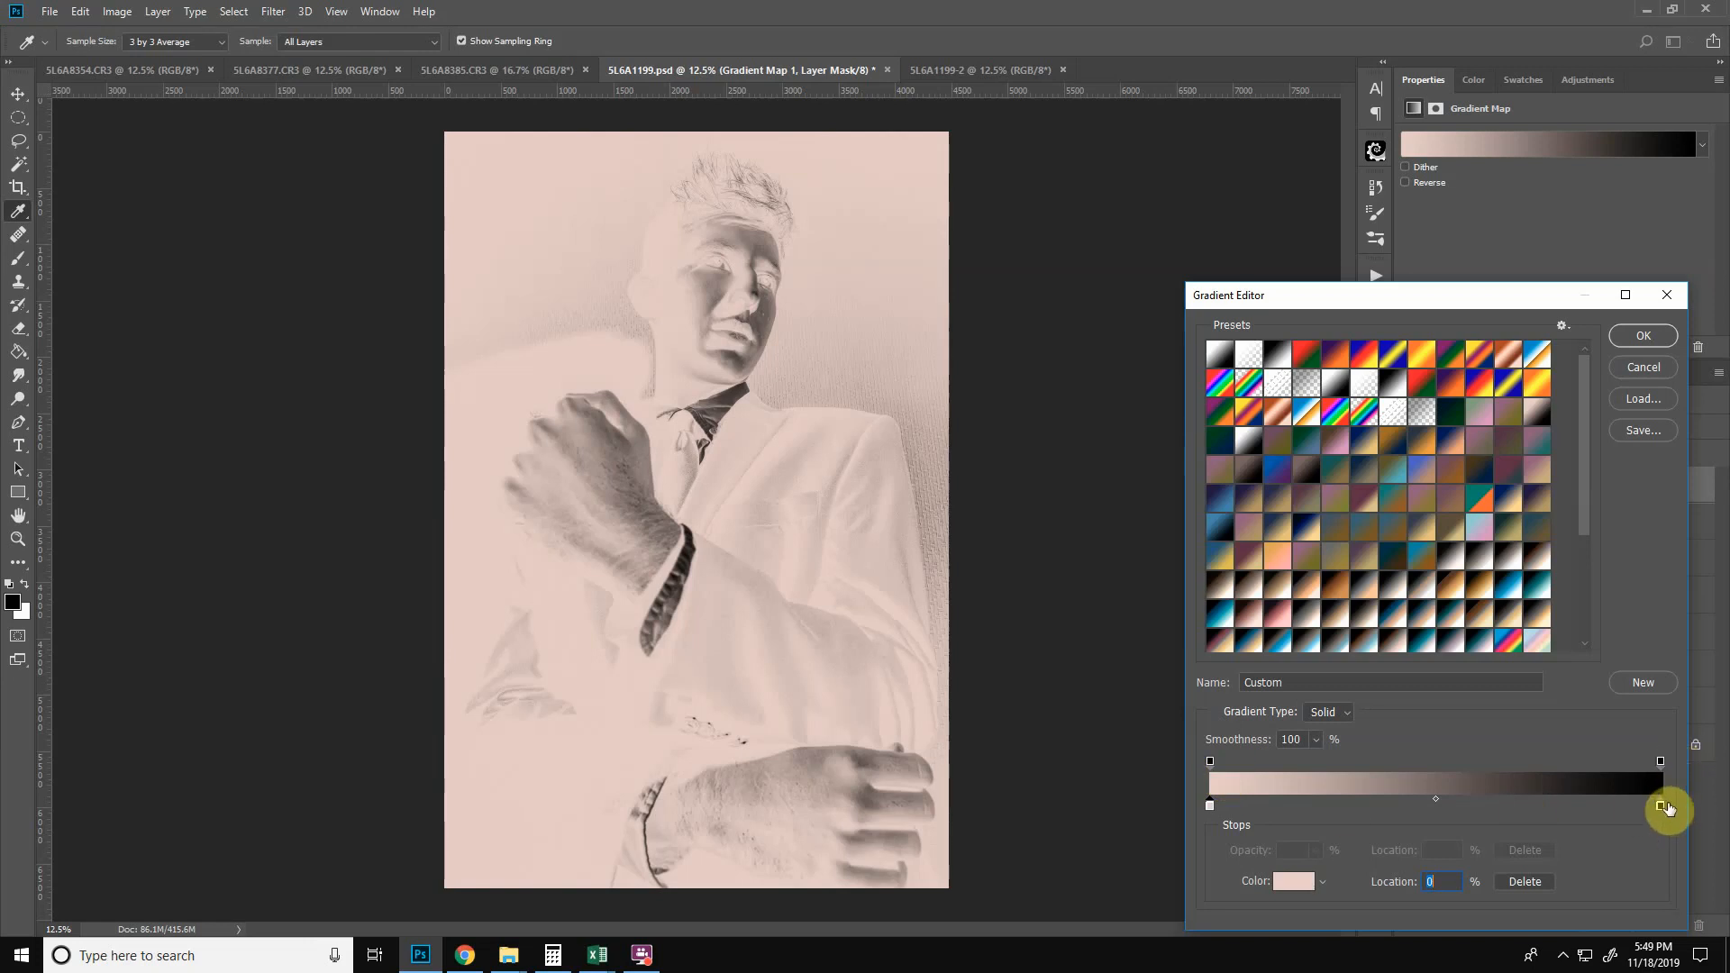
- Accept the pale-pink-to-black gradient and set the gradient map layer to Soft Light at 28% opacity
click(1642, 337)
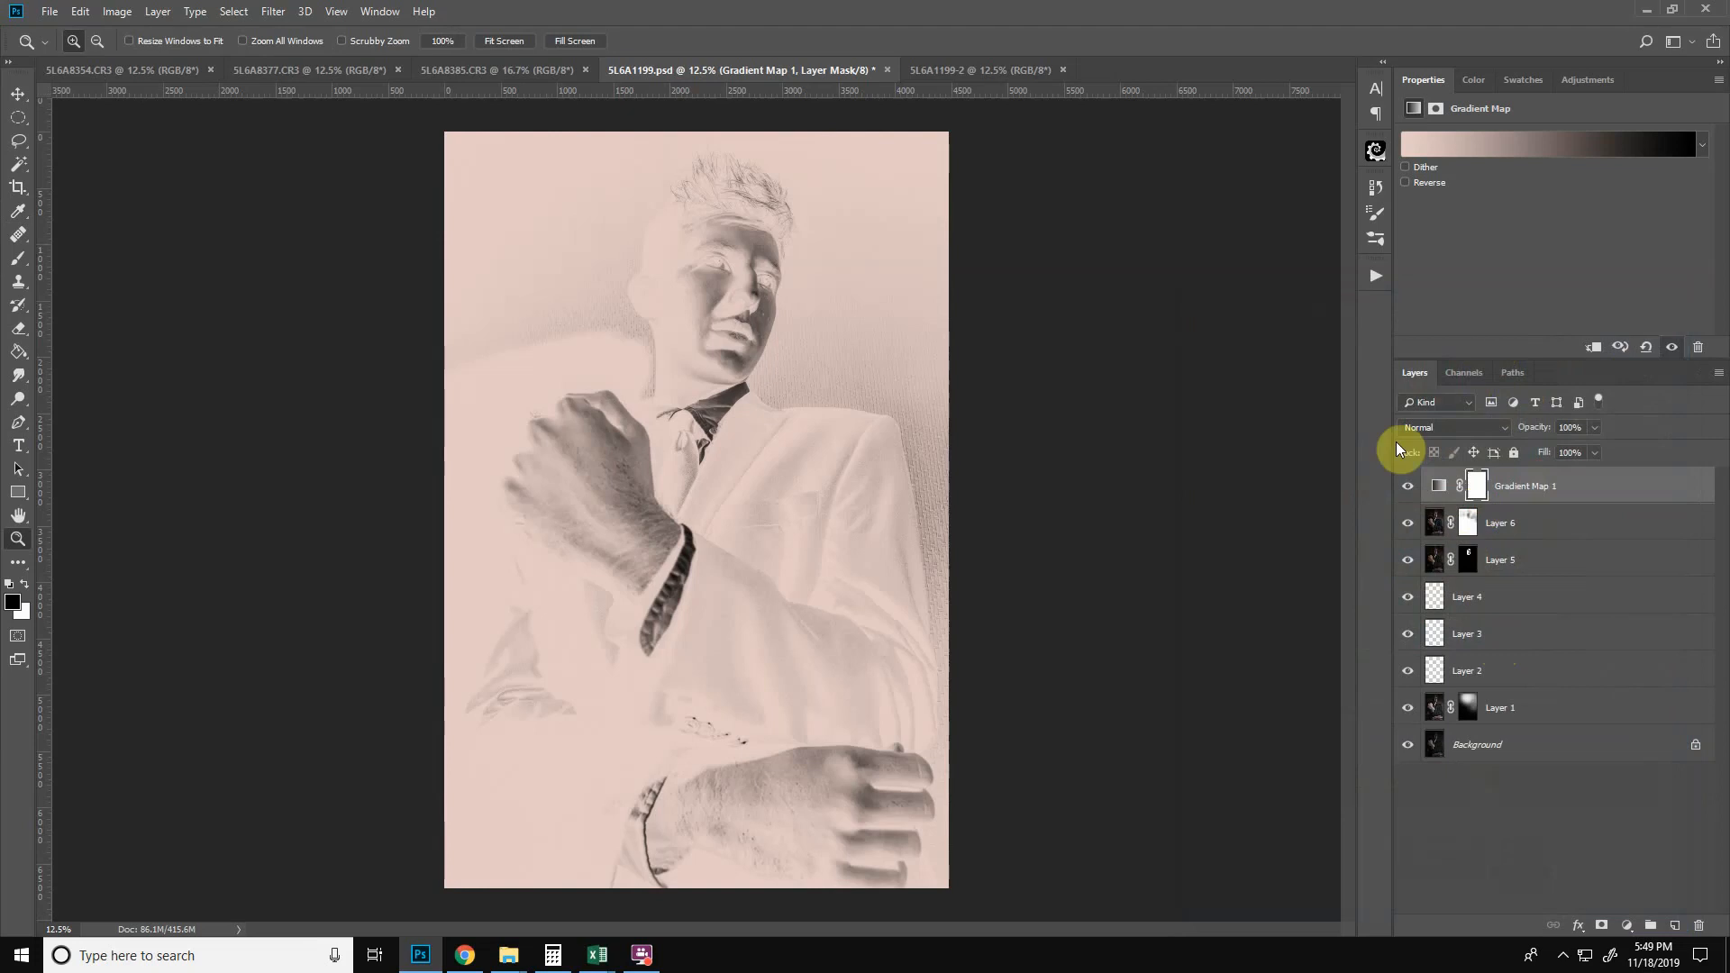
click(1446, 429)
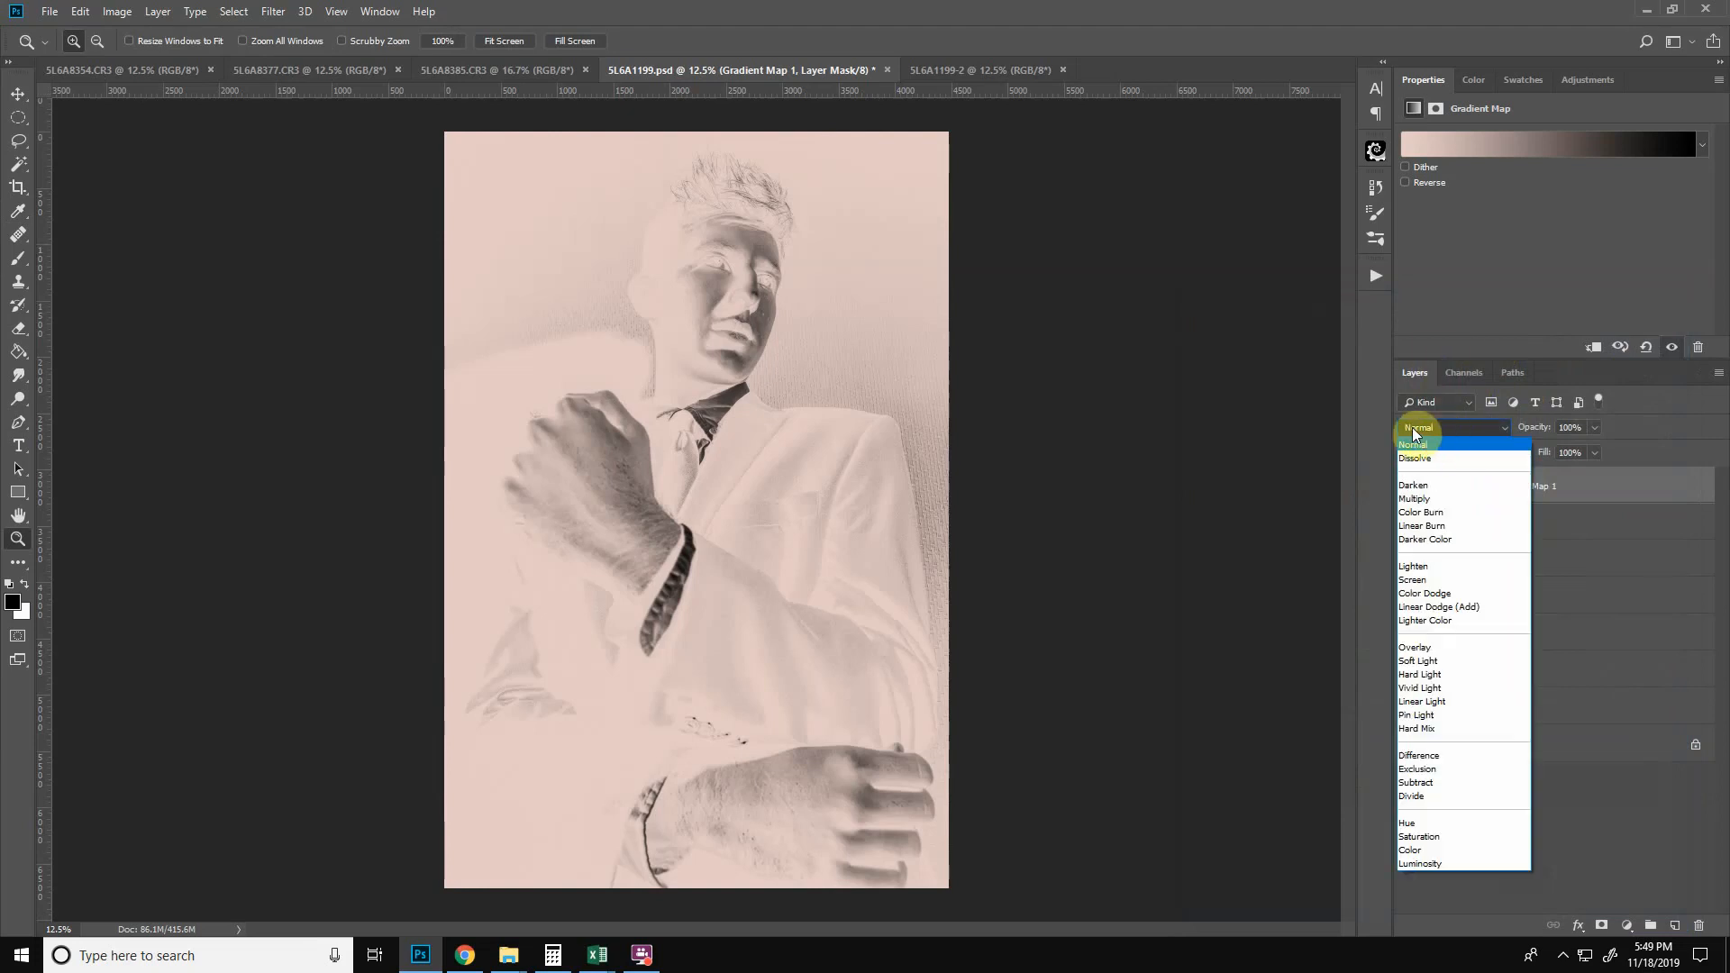
click(1422, 660)
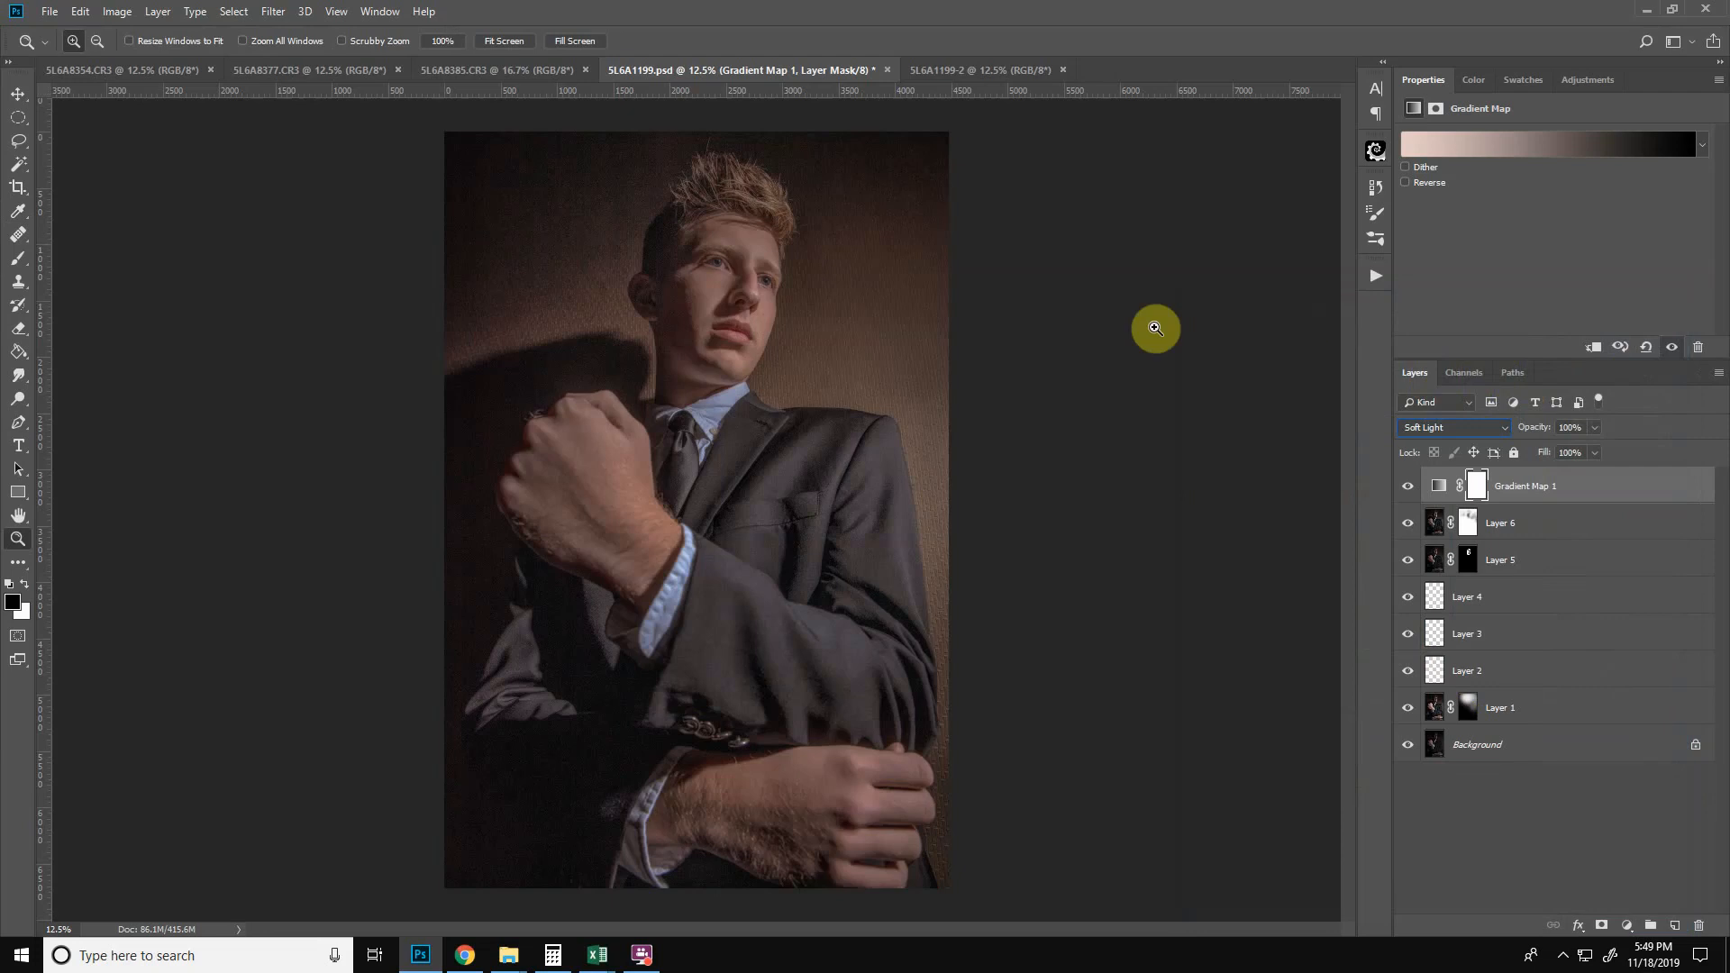
click(1595, 429)
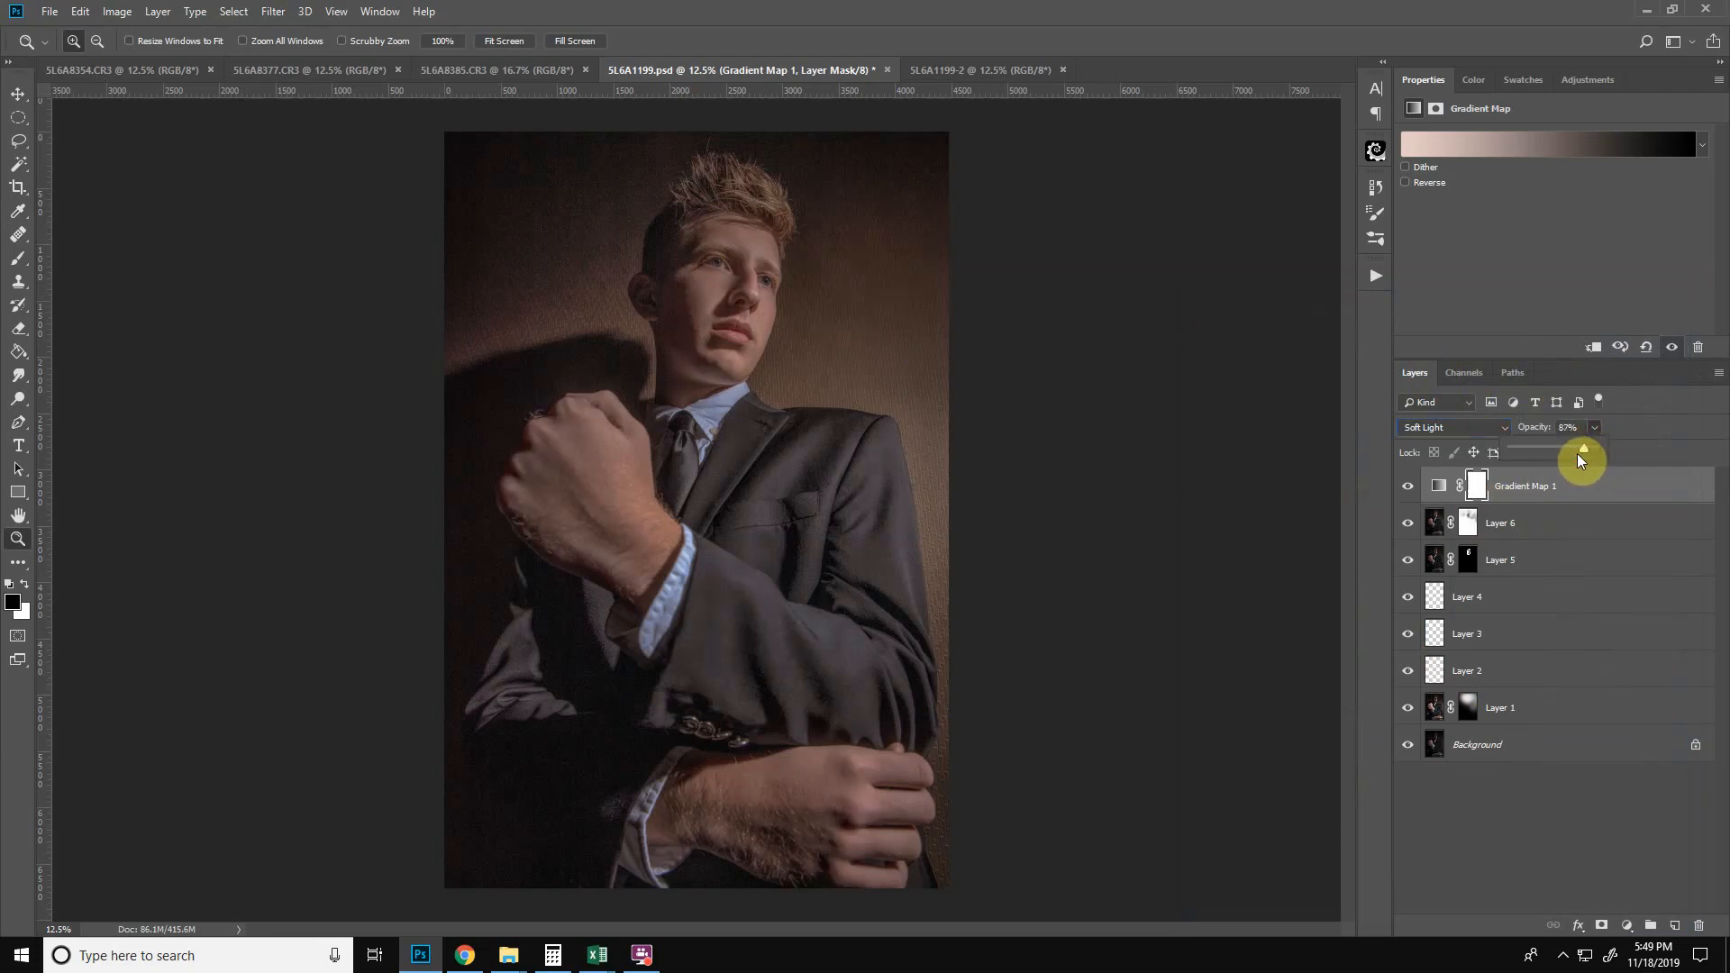
drag(1549, 456, 1550, 448)
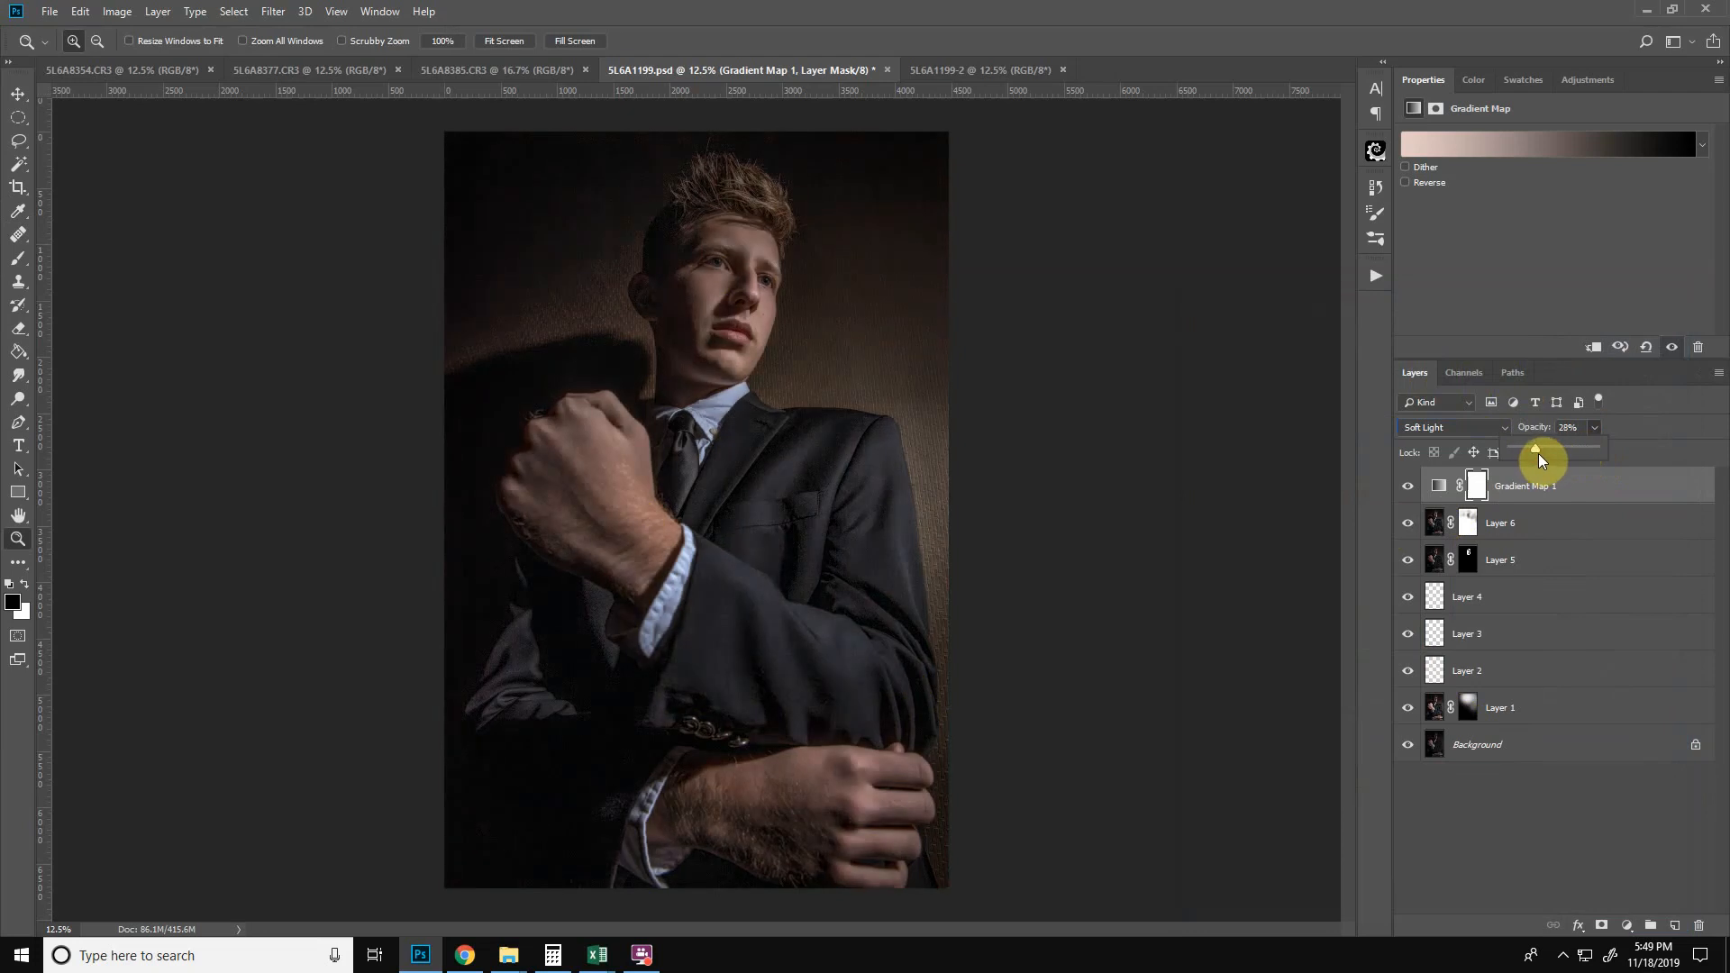
click(1433, 490)
- Compare the portrait with the pale pink gradient map layer hidden and shown
click(1409, 488)
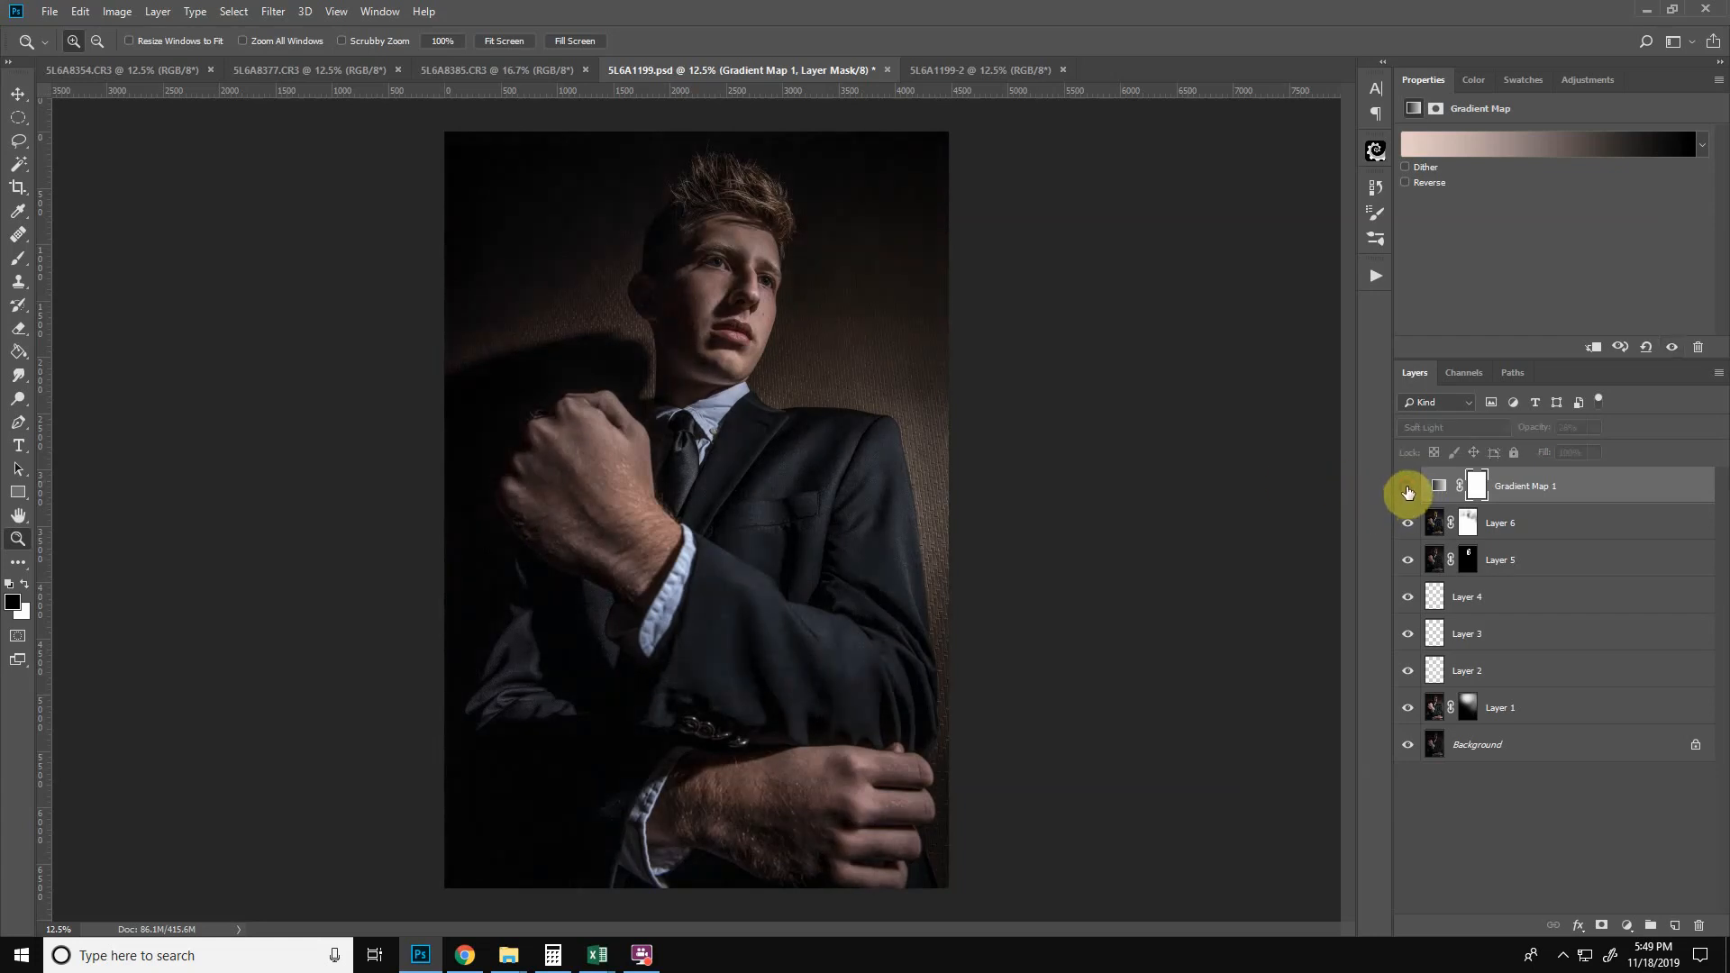
click(1408, 489)
click(1409, 488)
click(1409, 488)
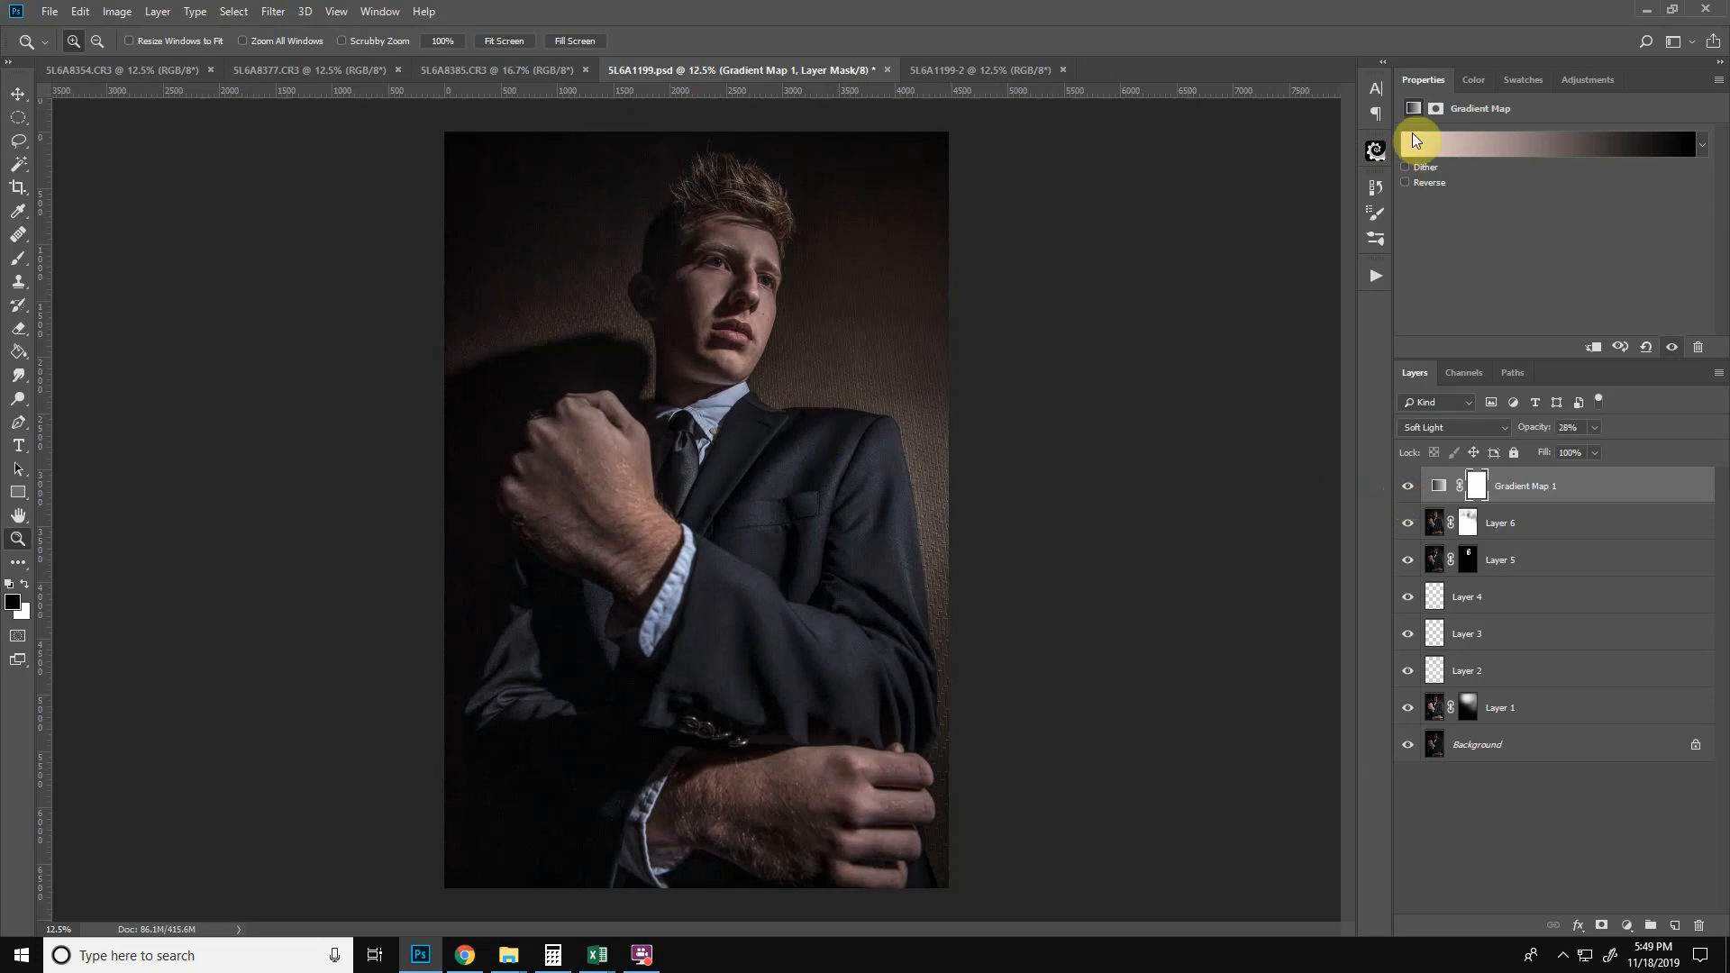
click(1409, 488)
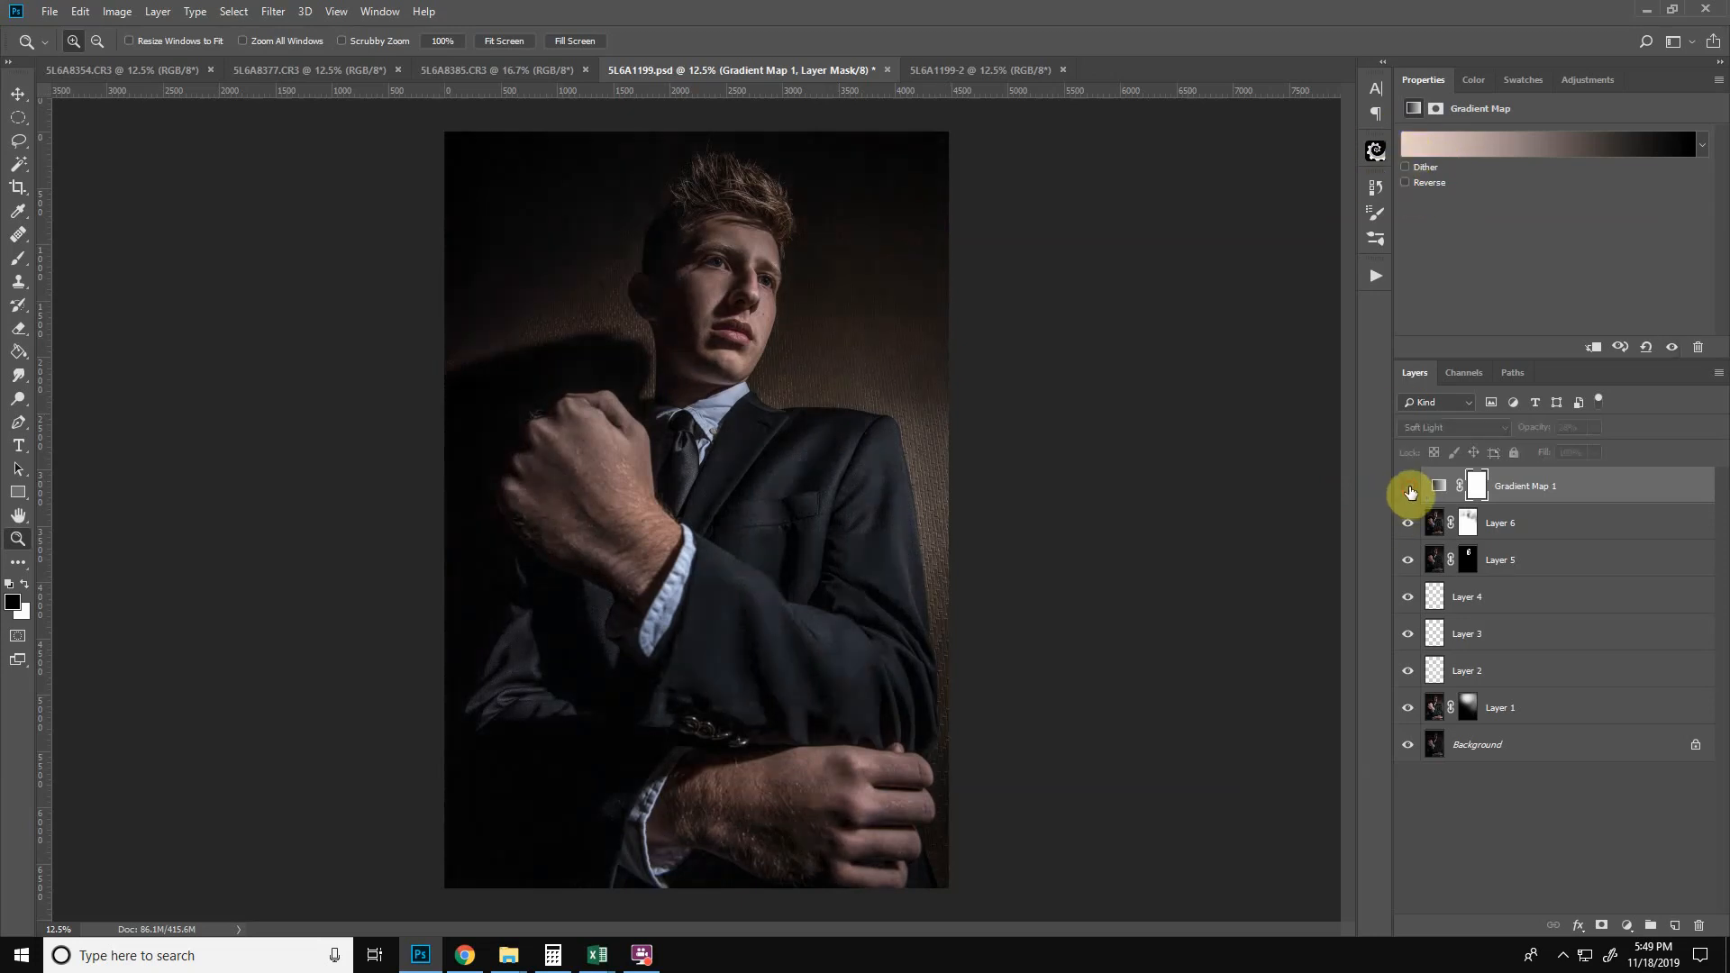
click(1409, 487)
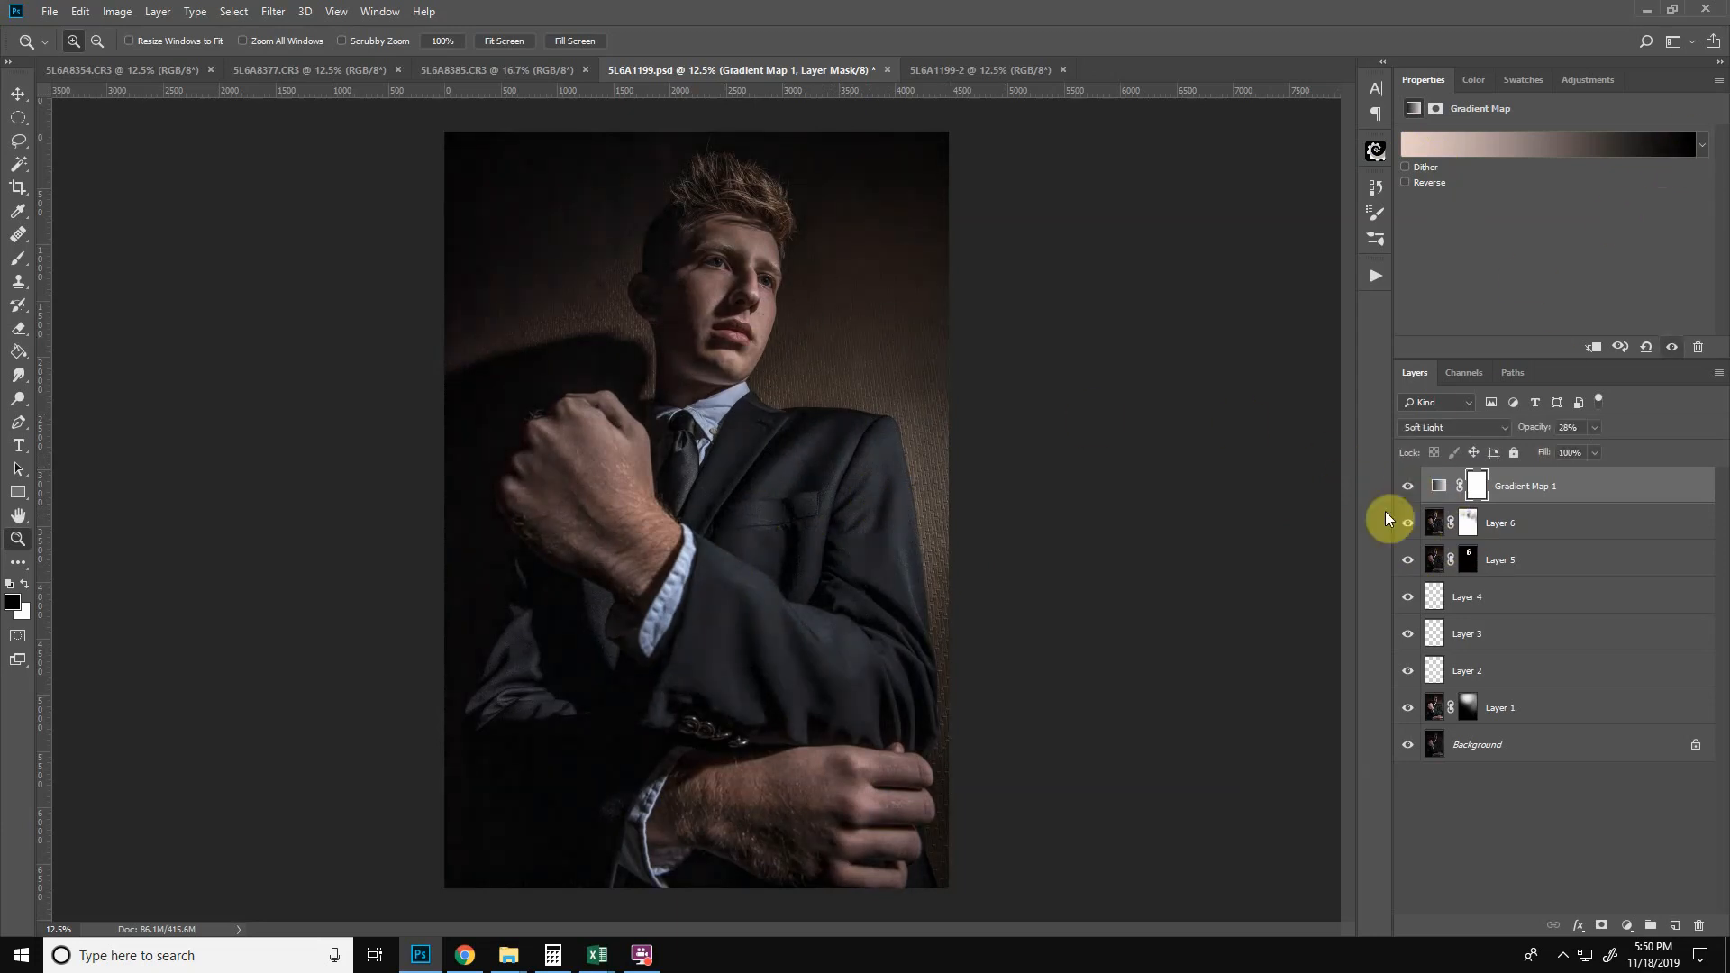
click(1407, 486)
click(1407, 485)
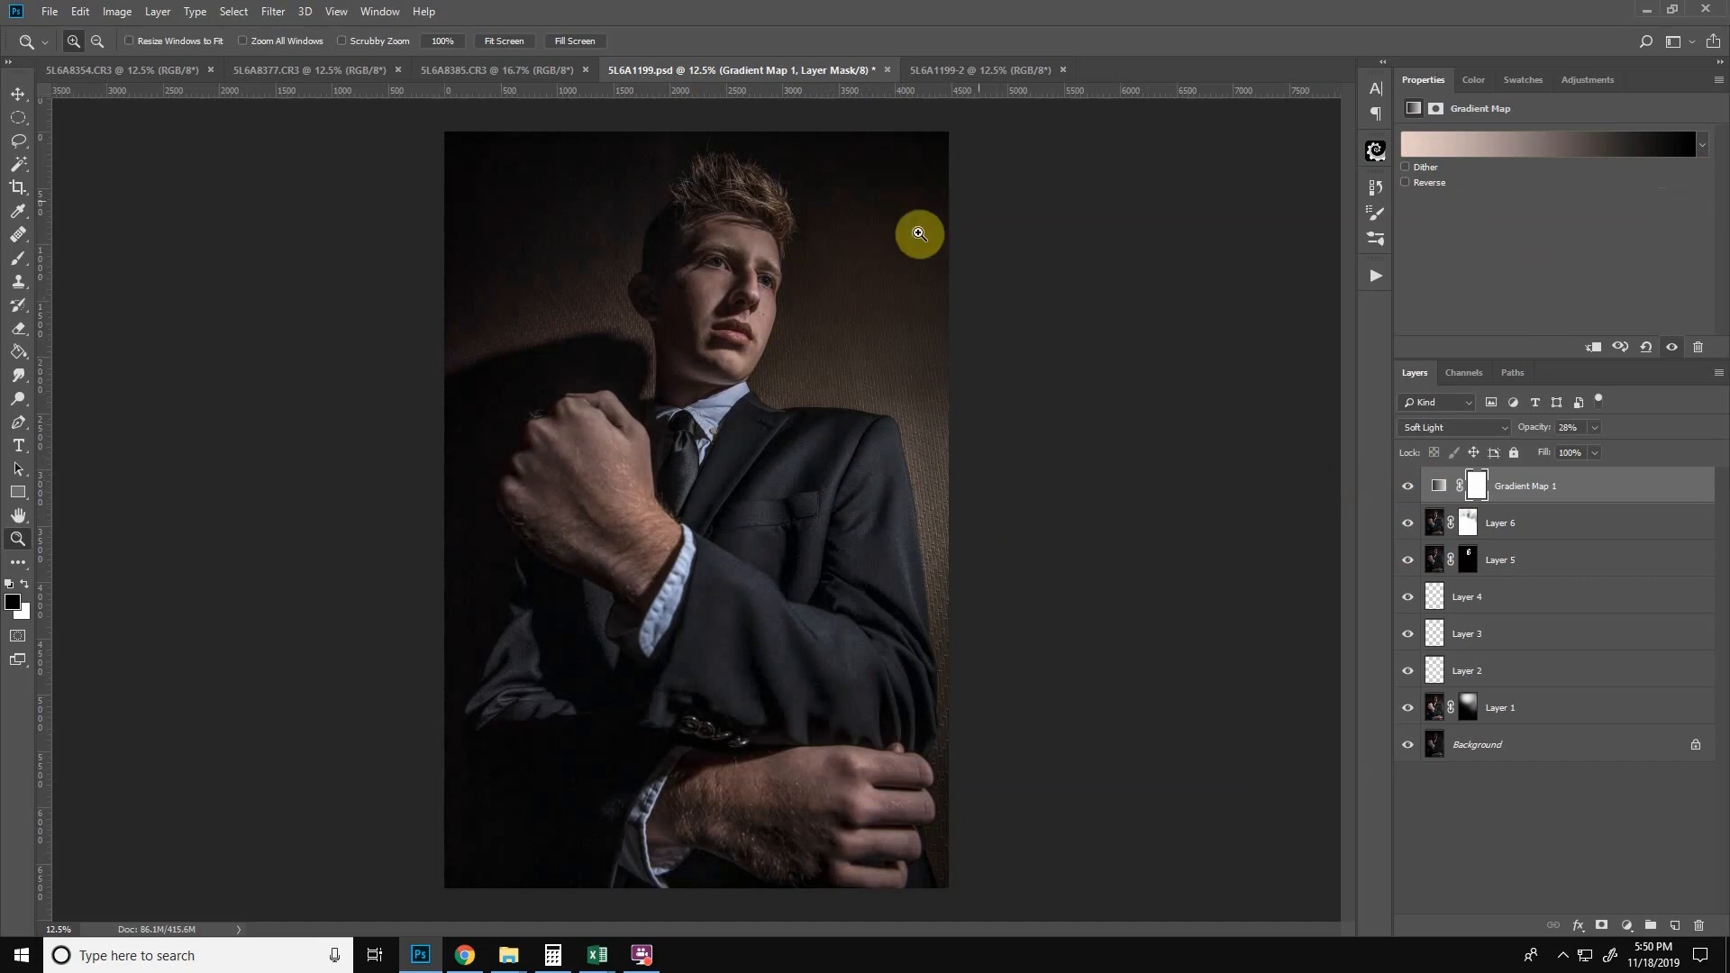
click(1407, 486)
click(1472, 491)
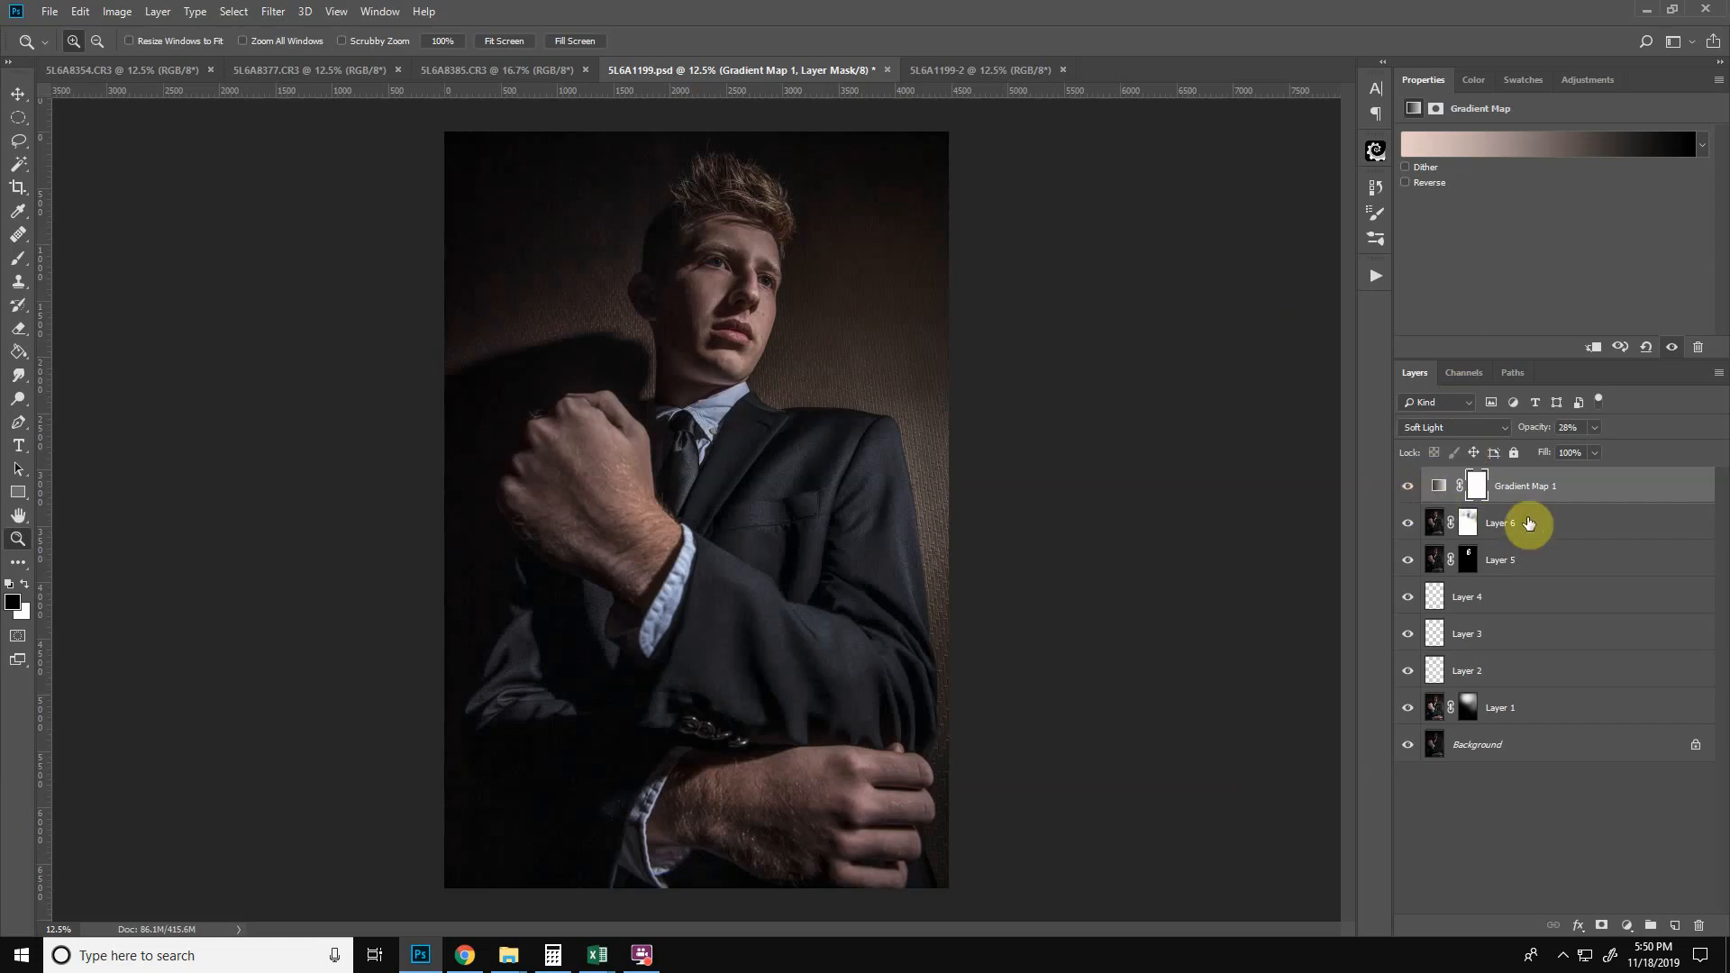
- Add a second Gradient Map adjustment layer above the first and set its blend mode to Soft Light
click(1629, 931)
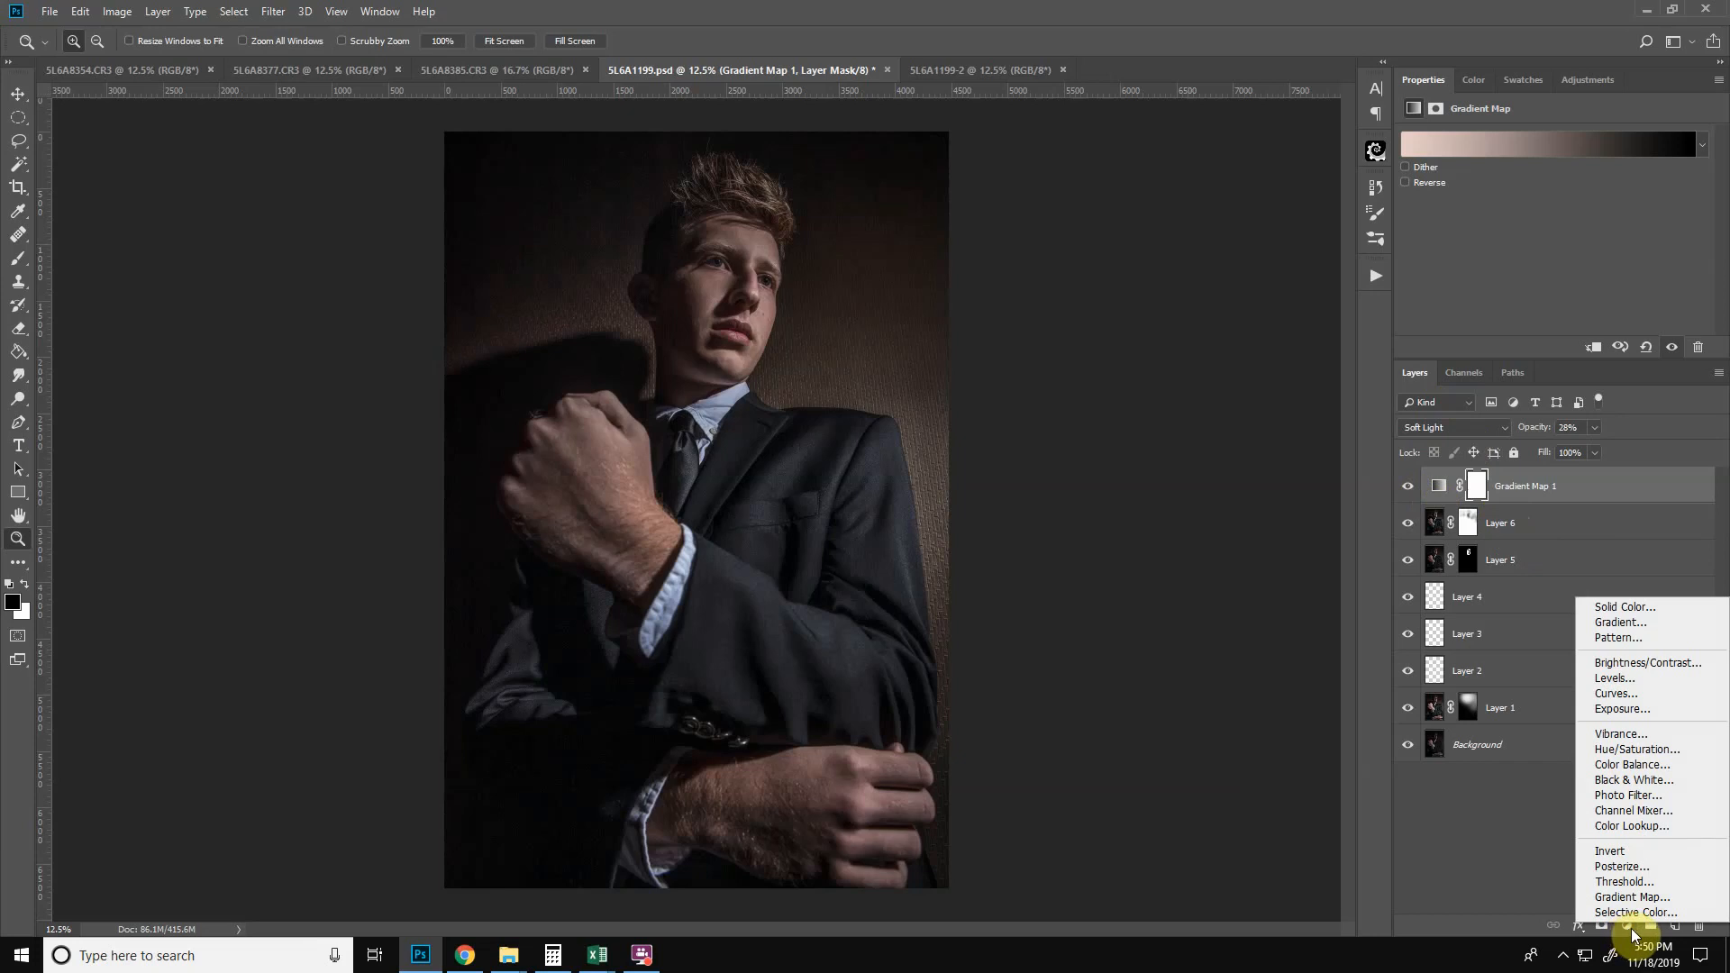
click(1632, 897)
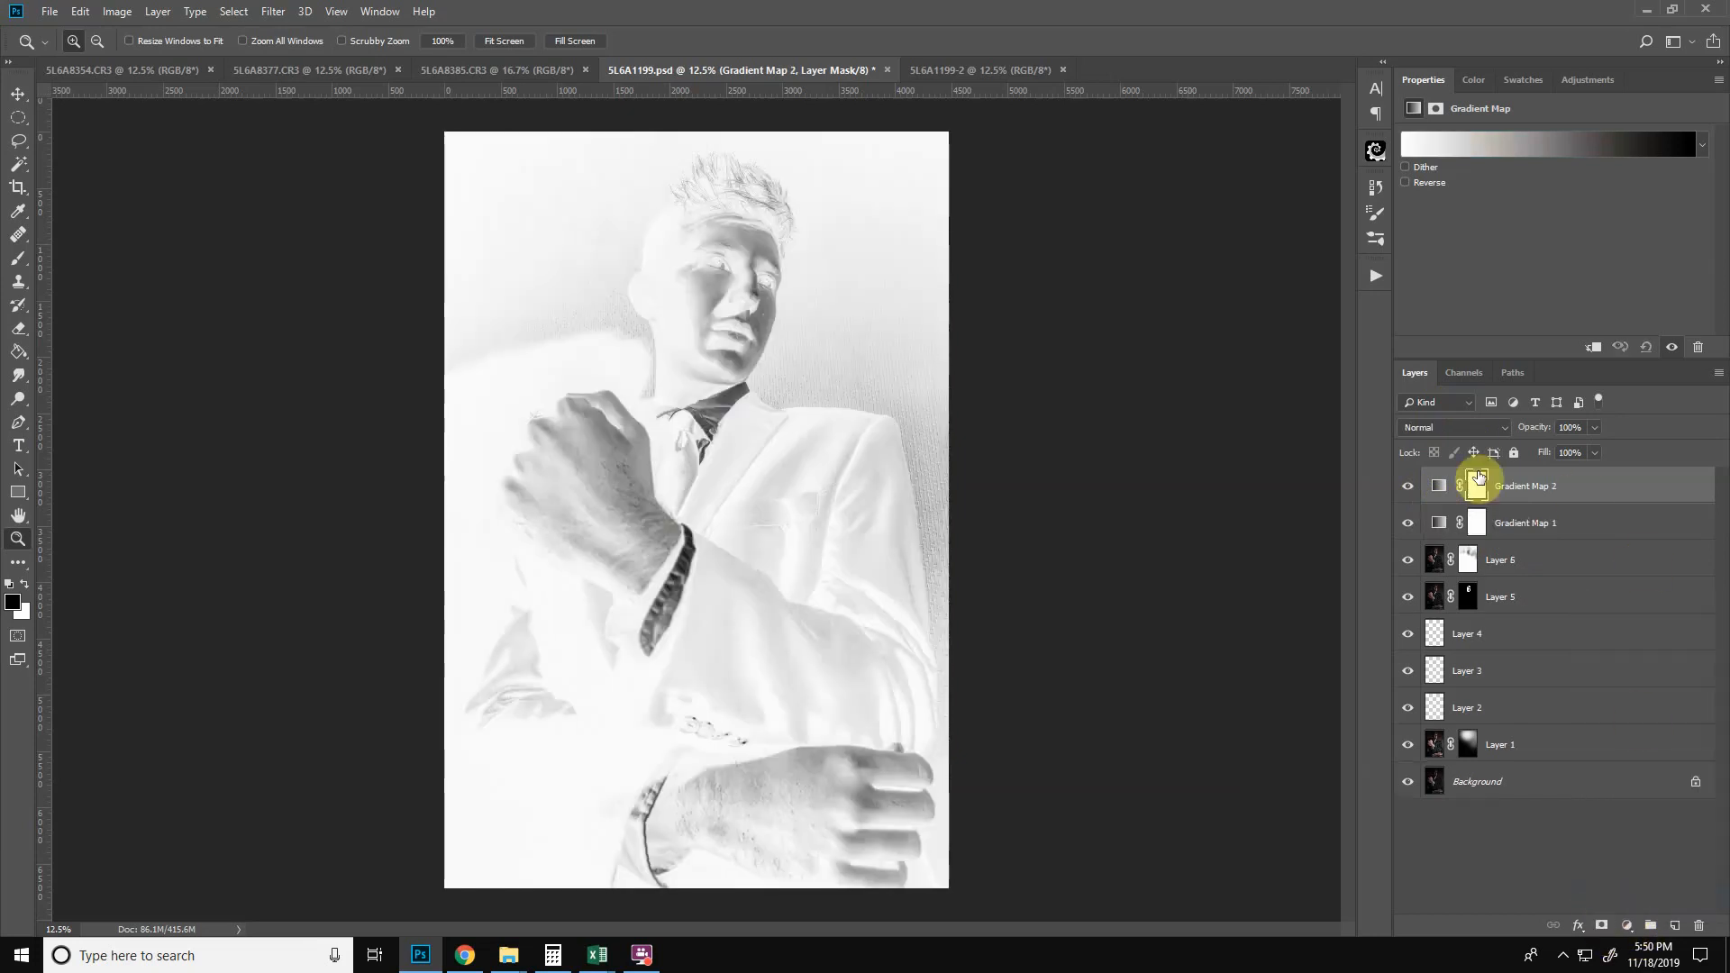
click(1456, 431)
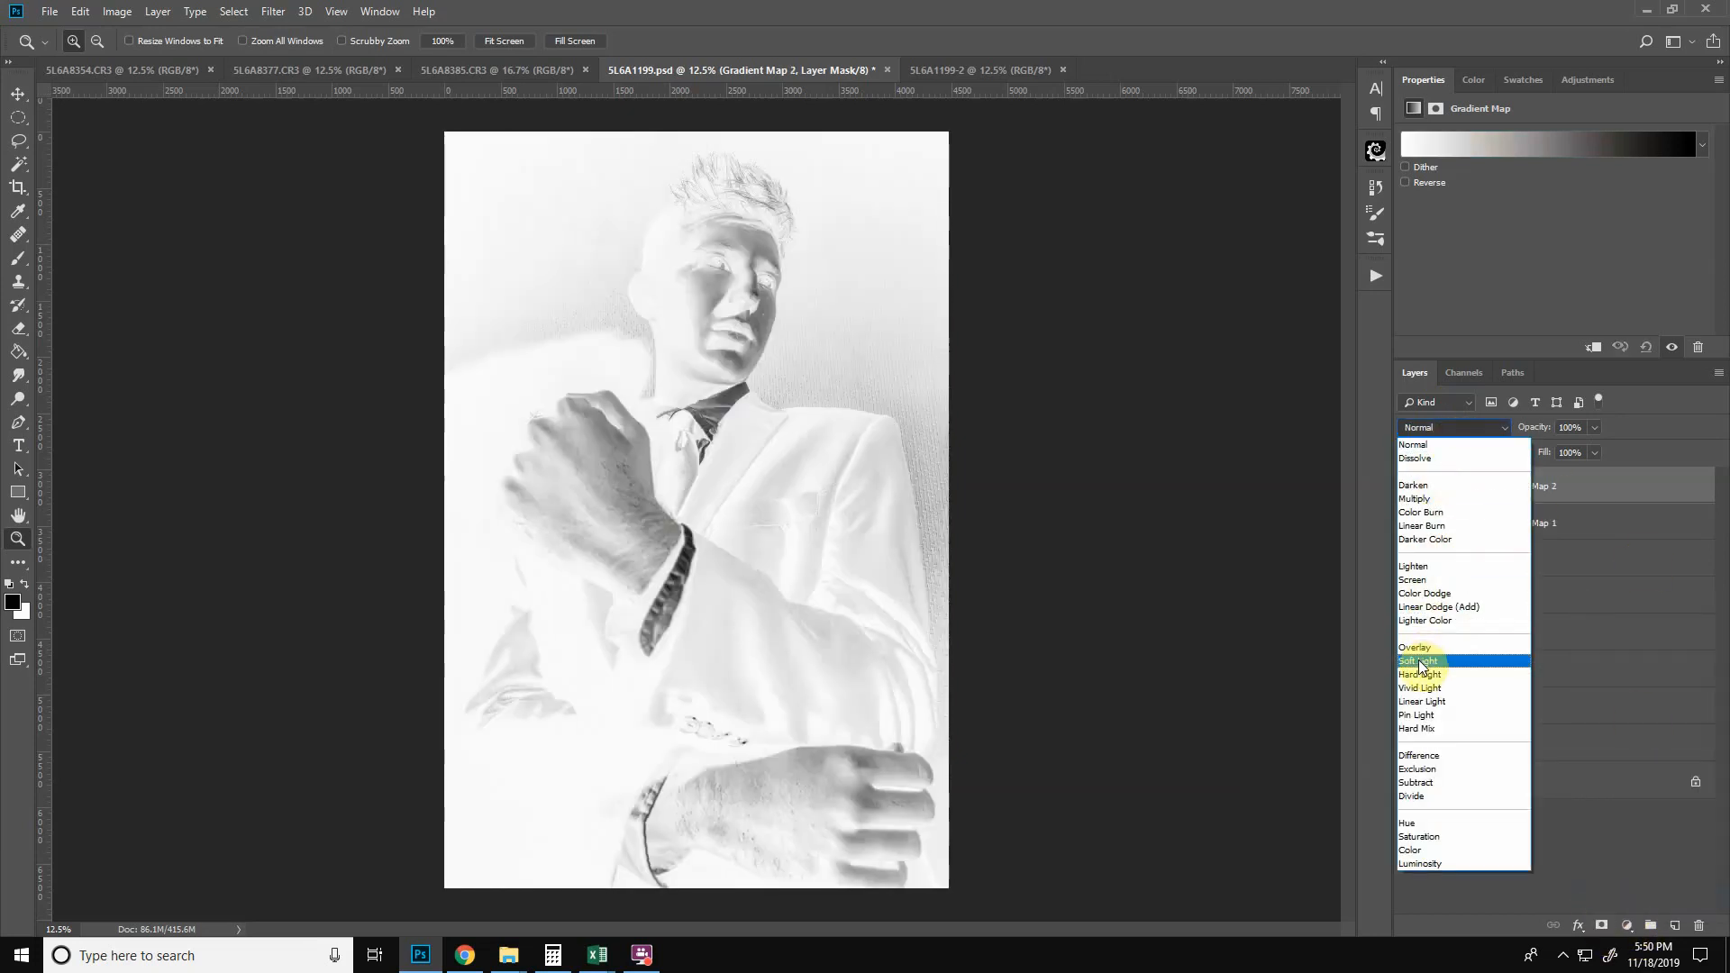
click(1447, 669)
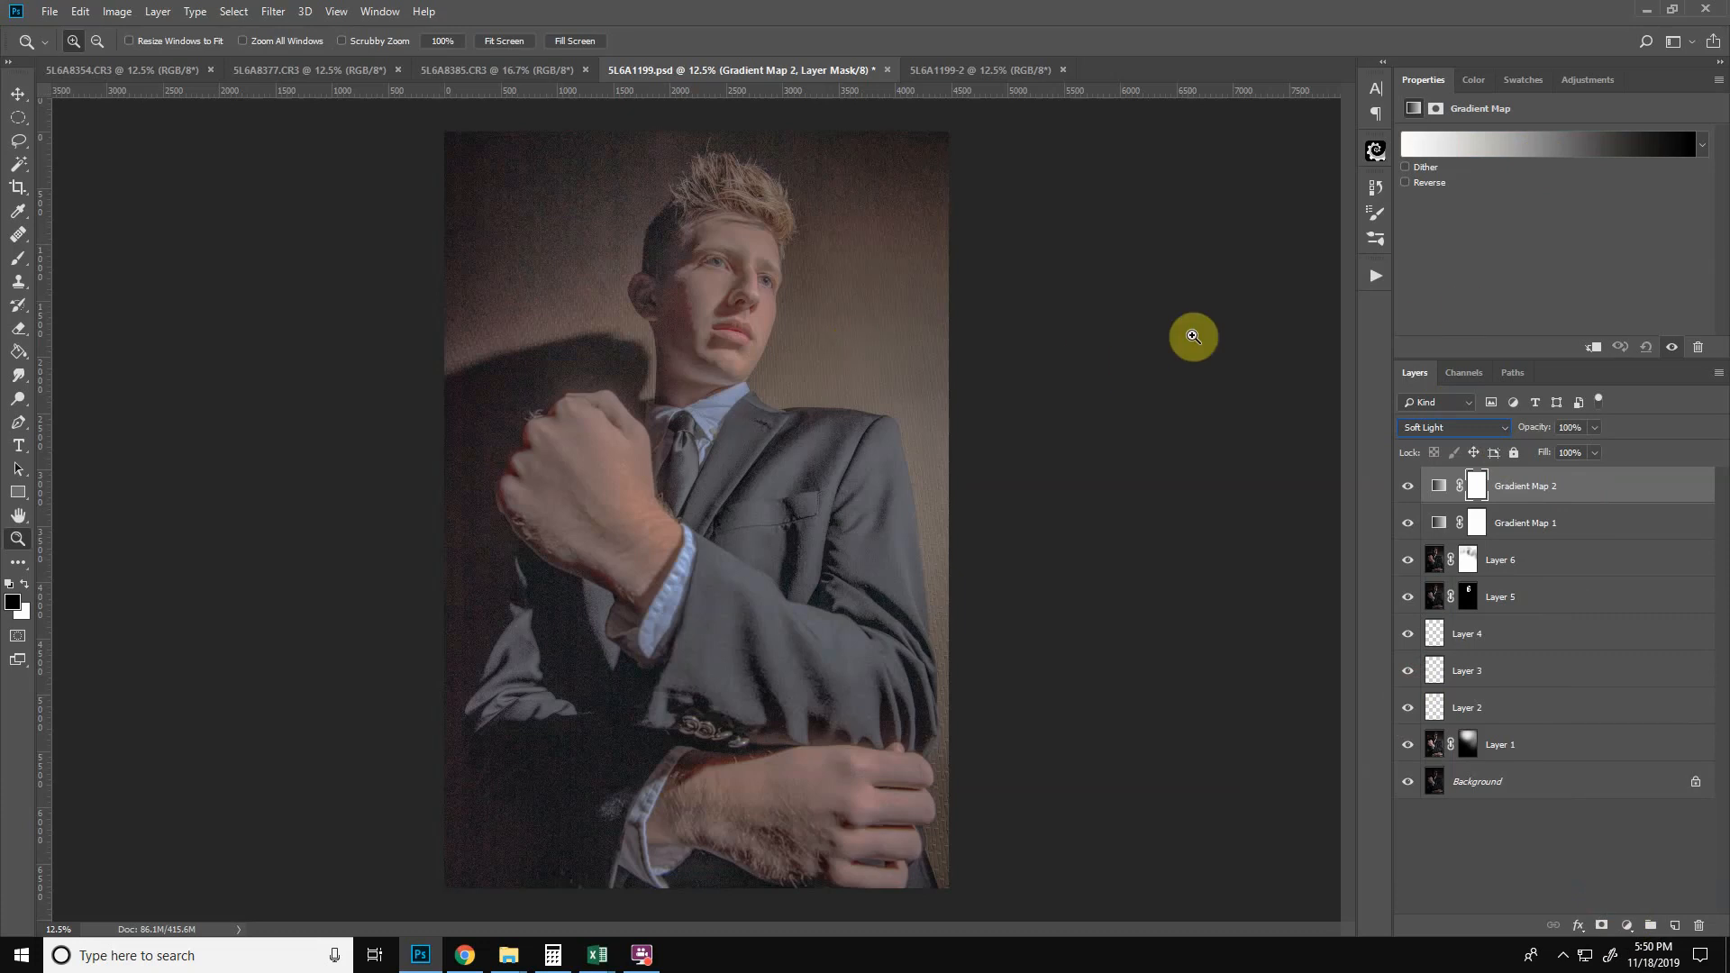
- Try the sepia and gold gradient presets on the second gradient map and apply the Sepia 5 preset
click(1524, 144)
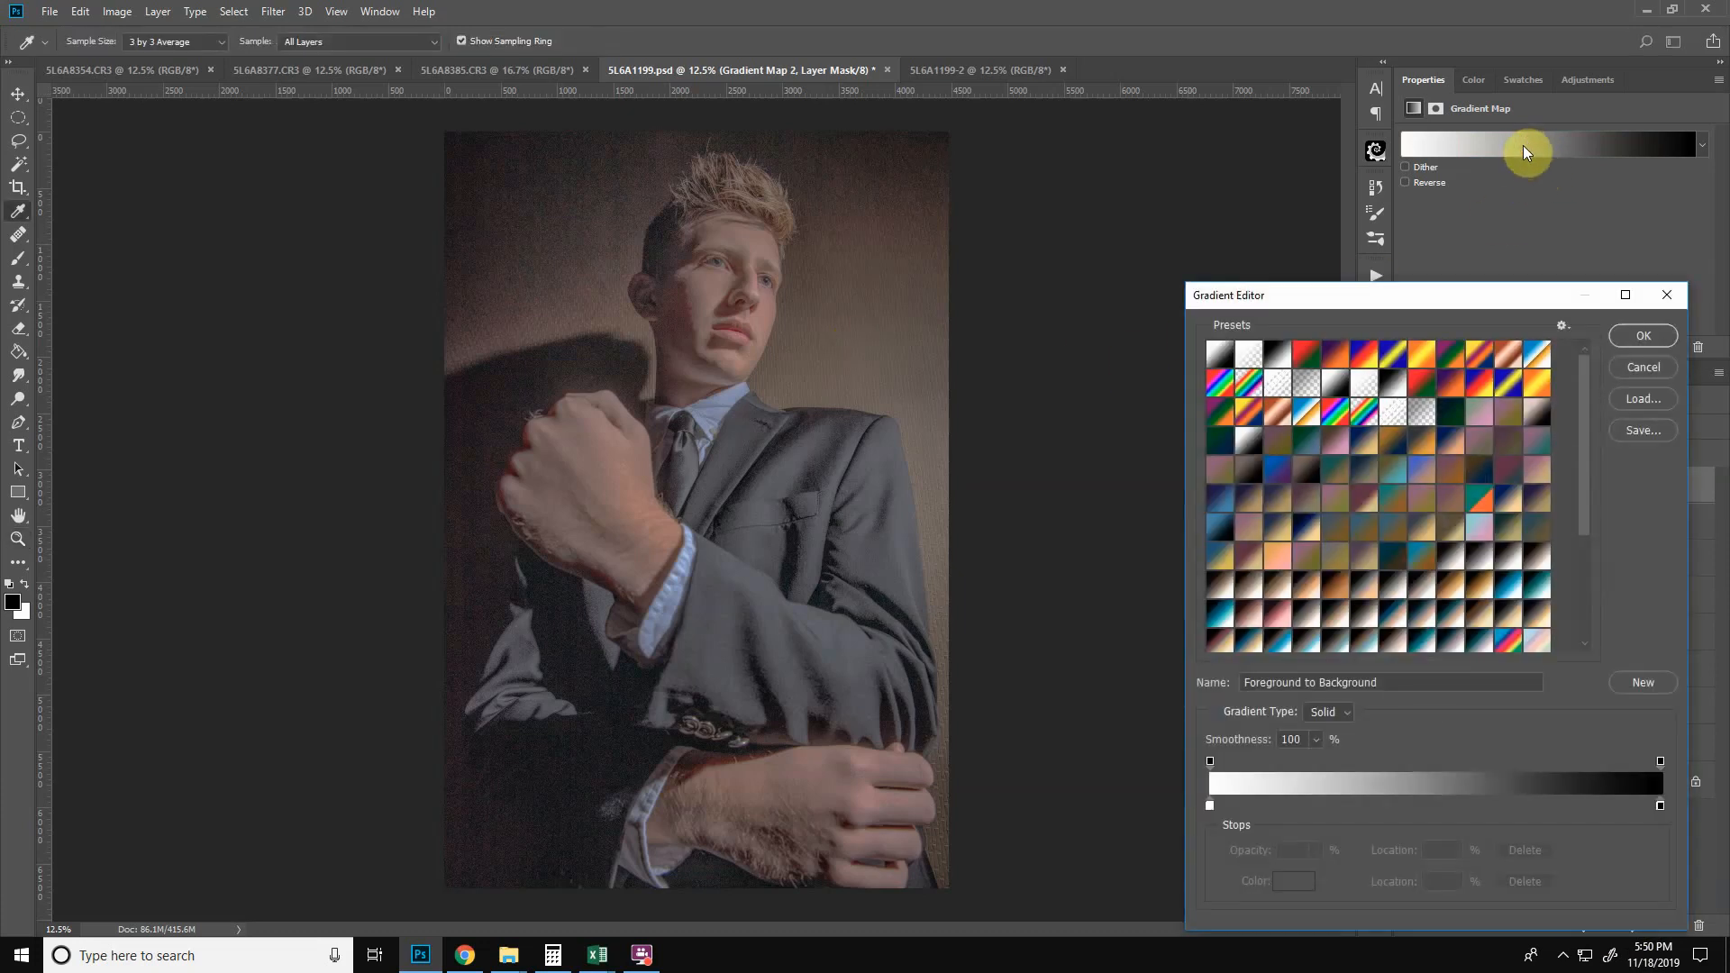
click(1244, 594)
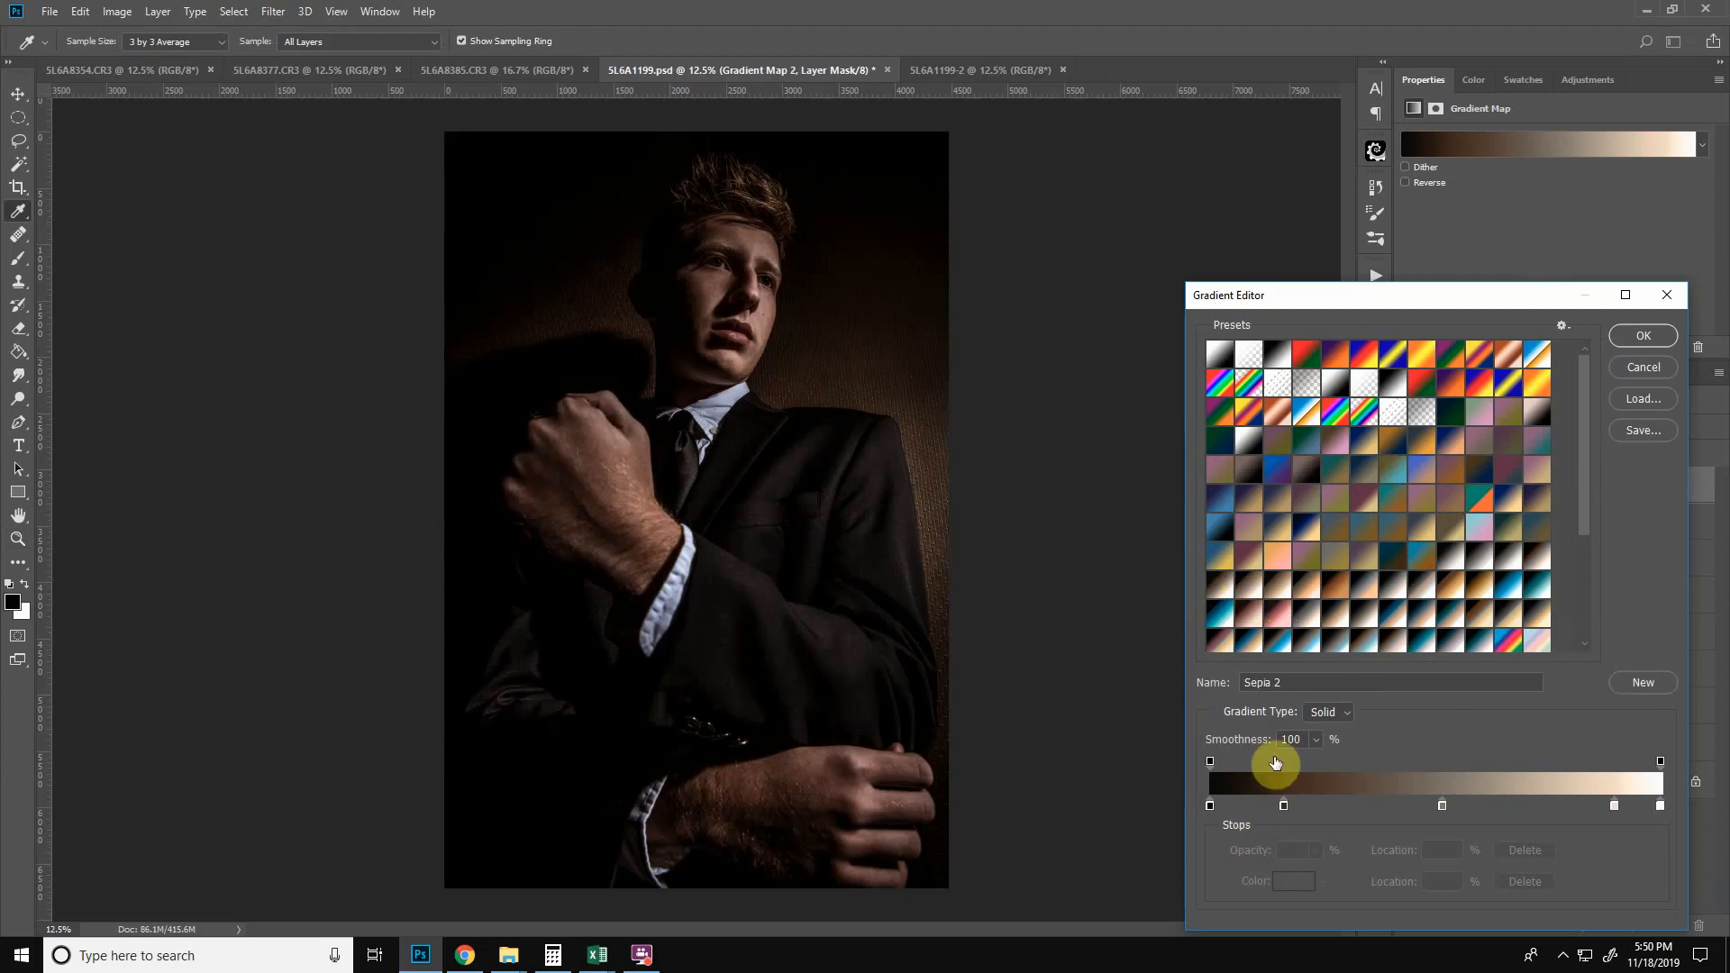
click(1252, 603)
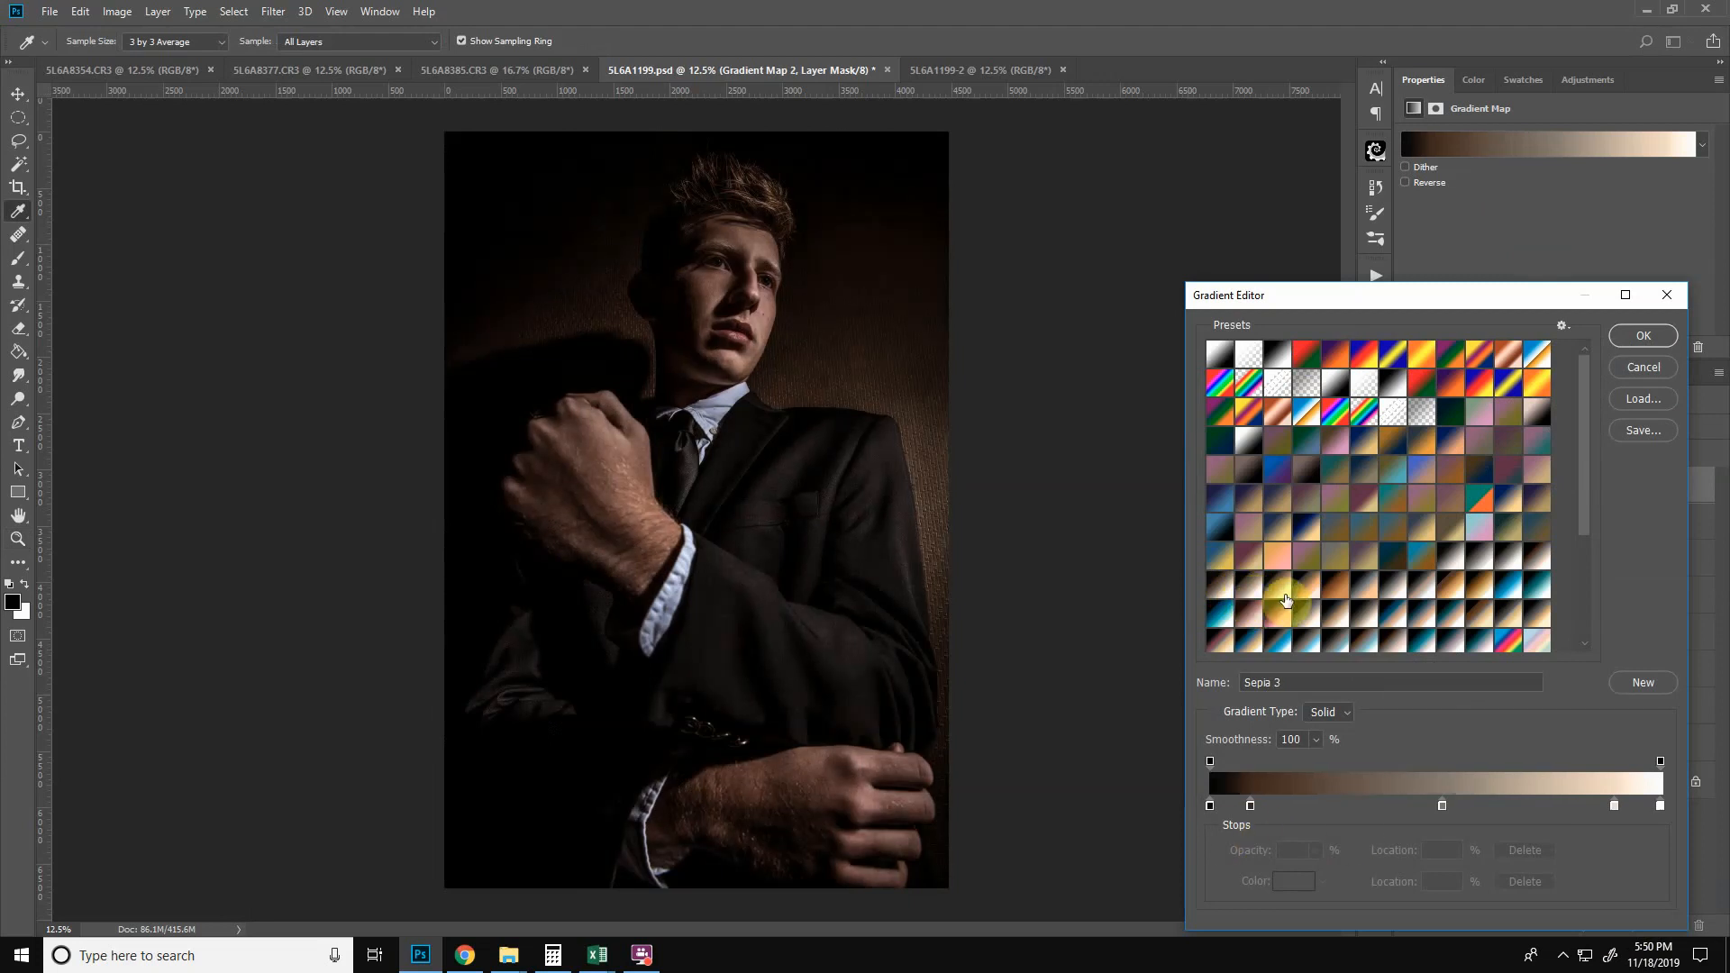
click(1288, 592)
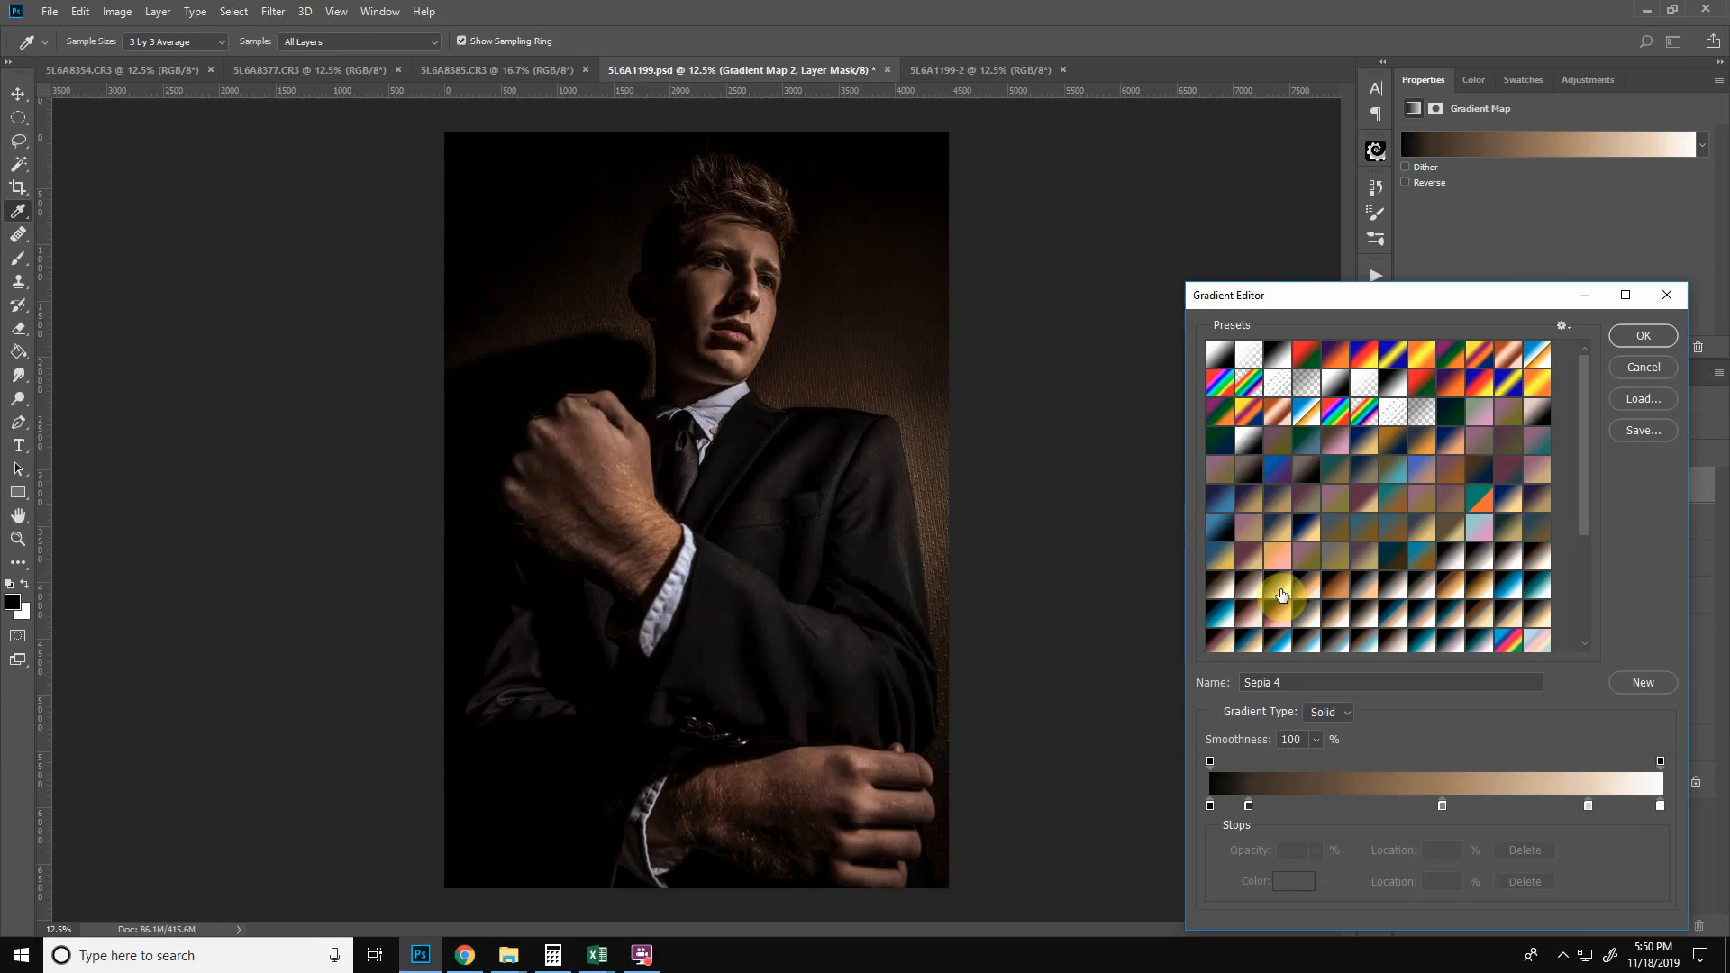
click(1311, 596)
click(1334, 599)
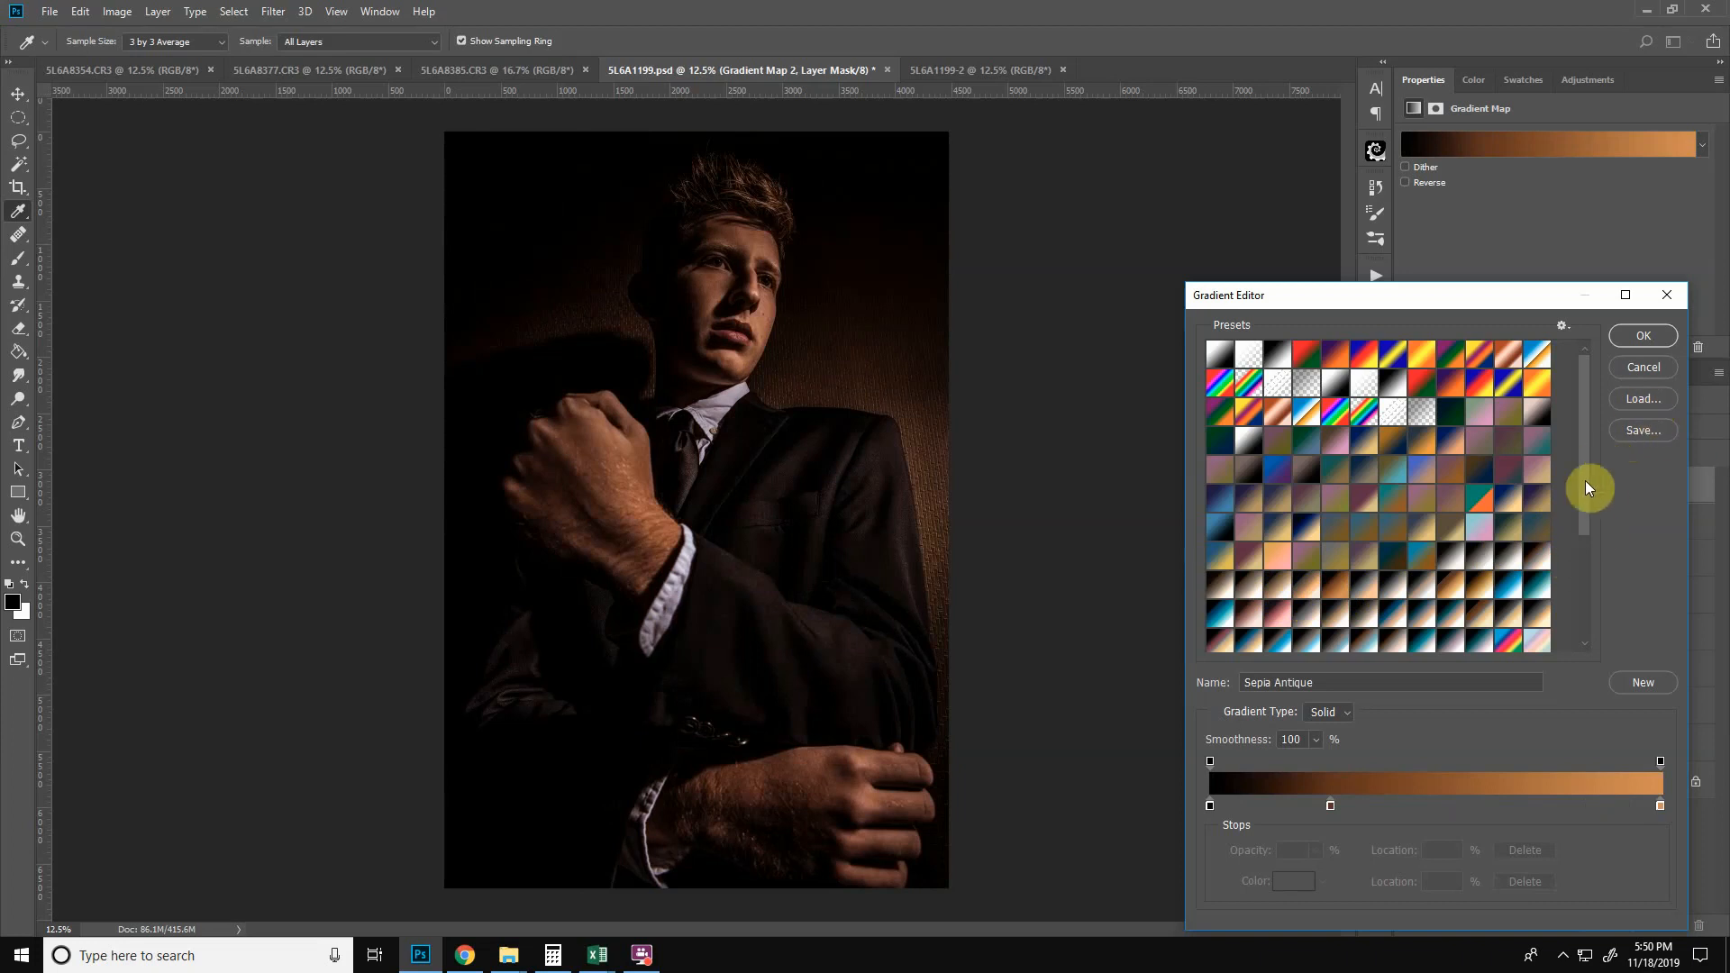
click(1312, 591)
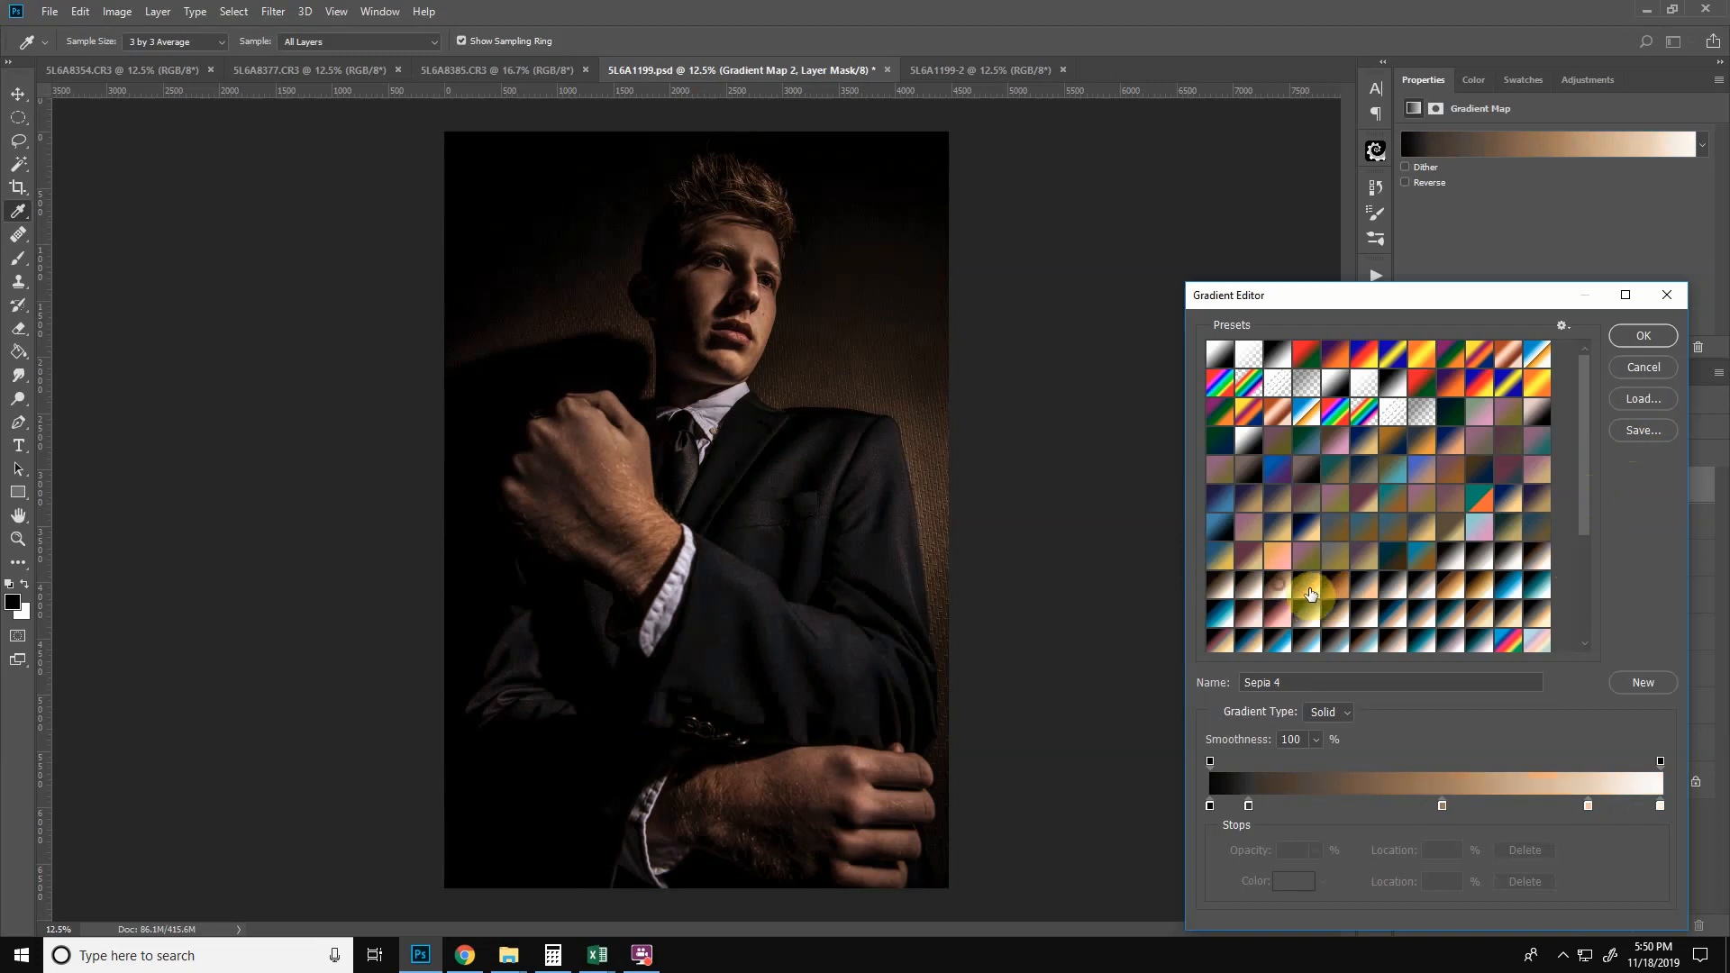
click(1316, 590)
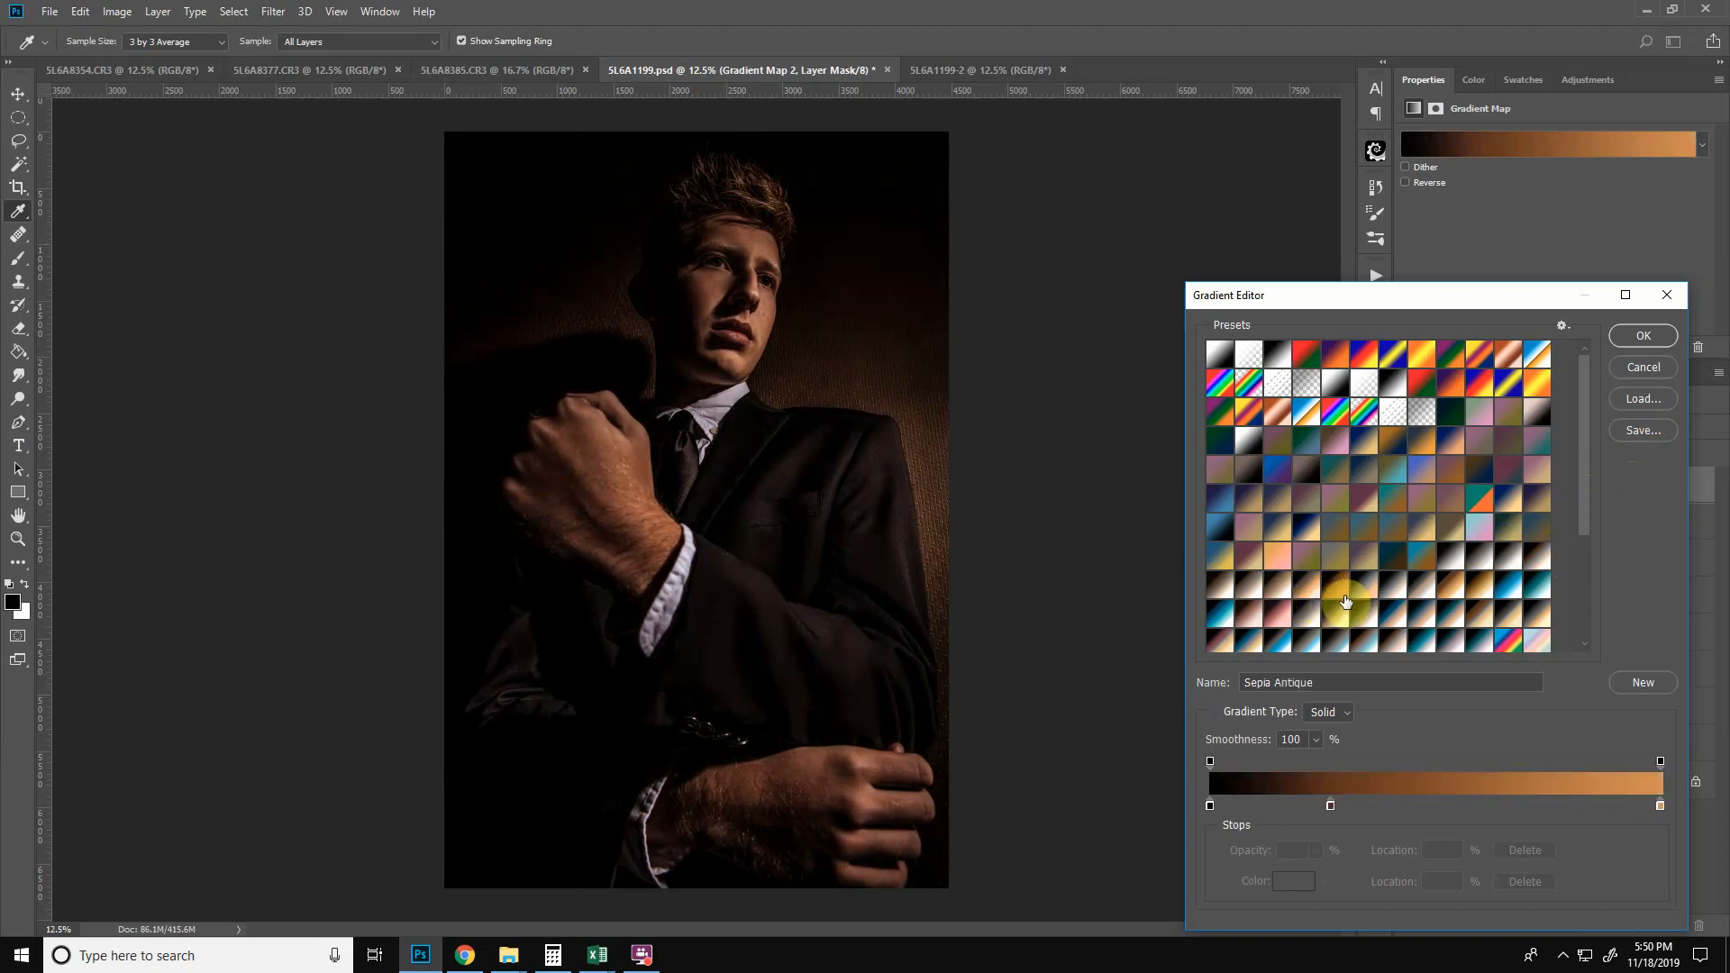
click(1363, 594)
click(1392, 595)
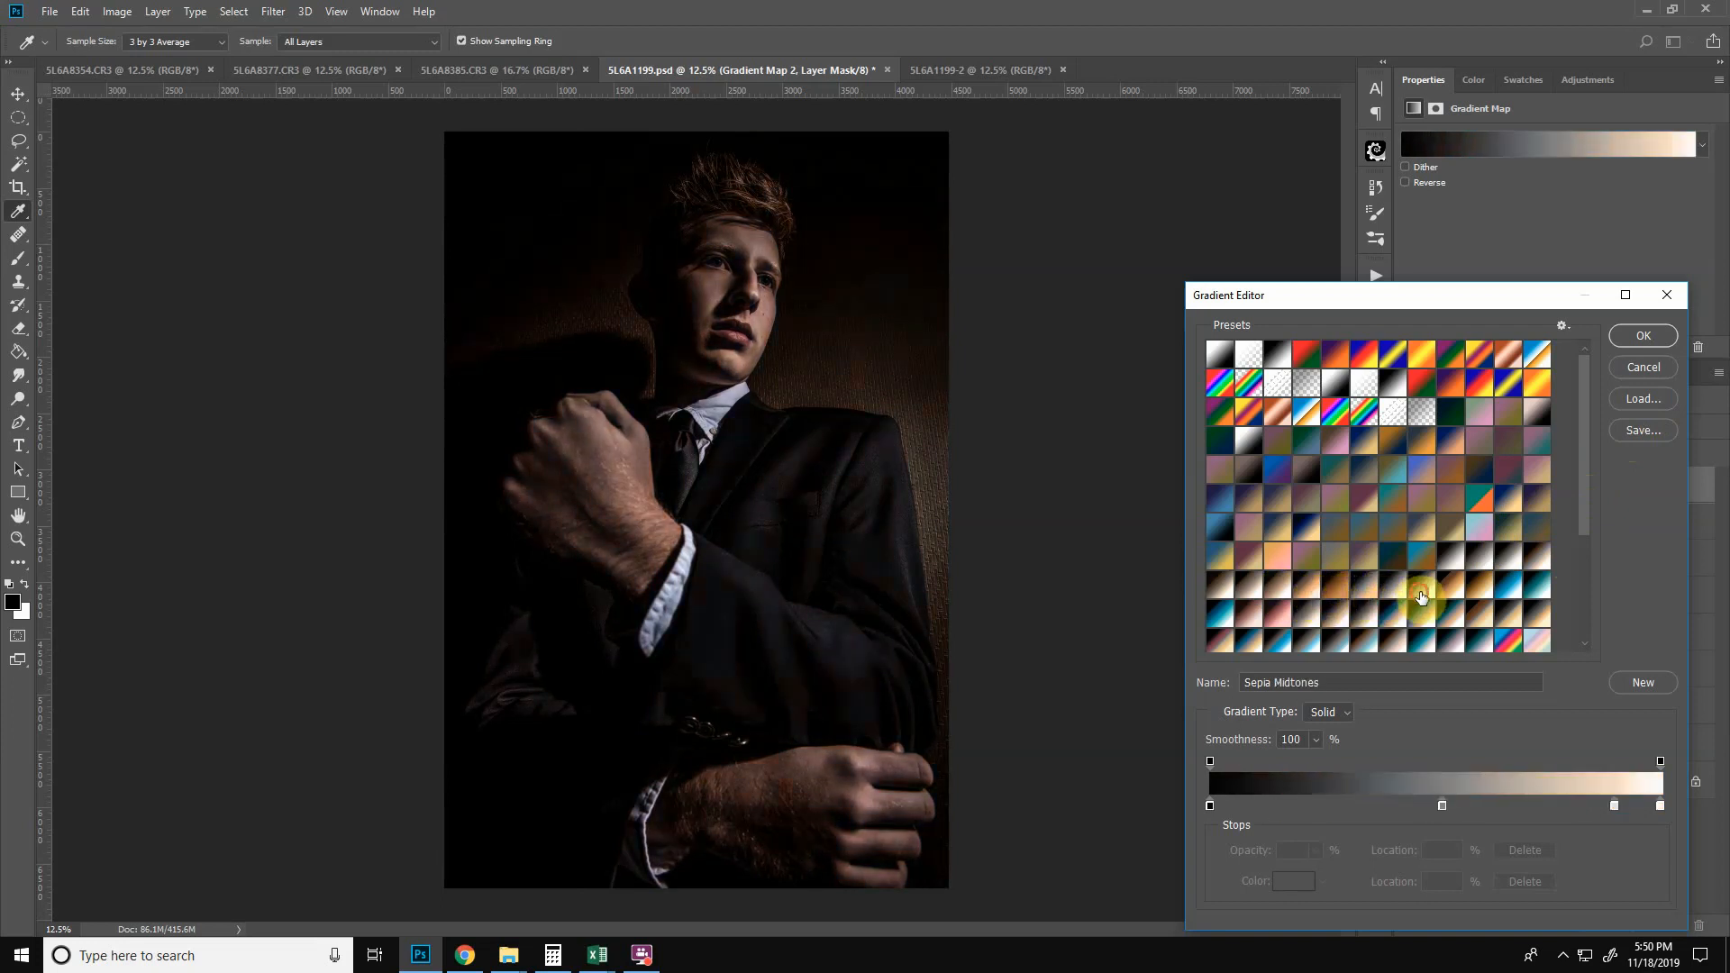
click(1421, 596)
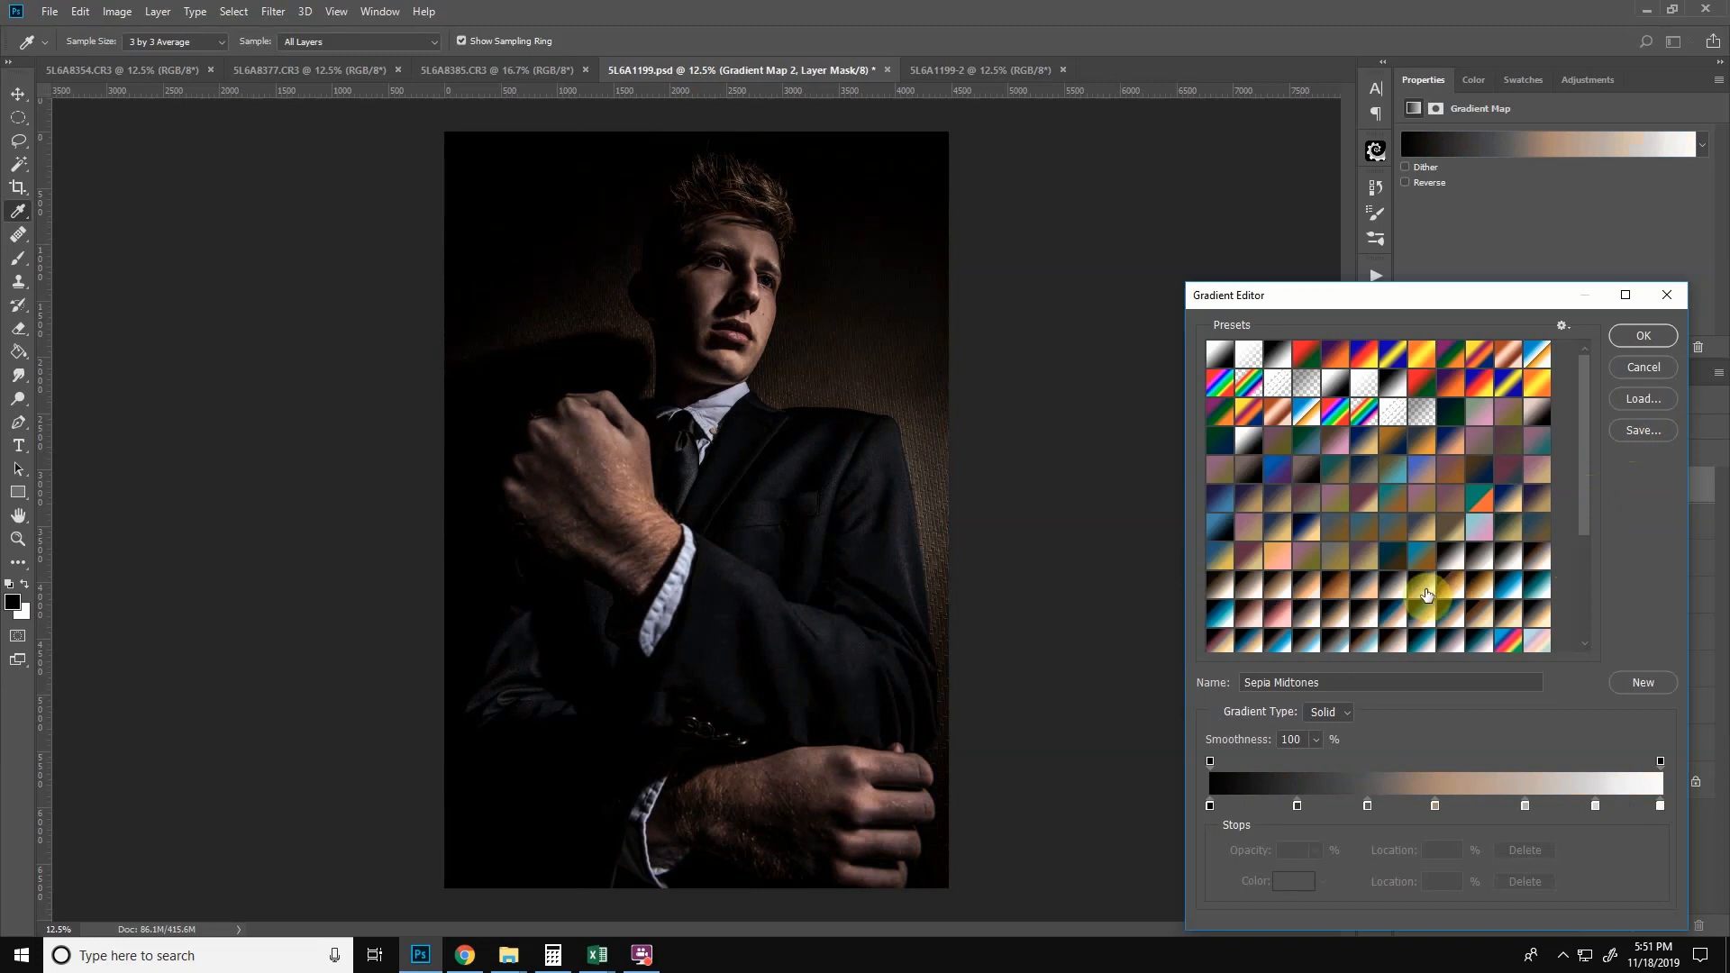
click(1450, 593)
click(1479, 593)
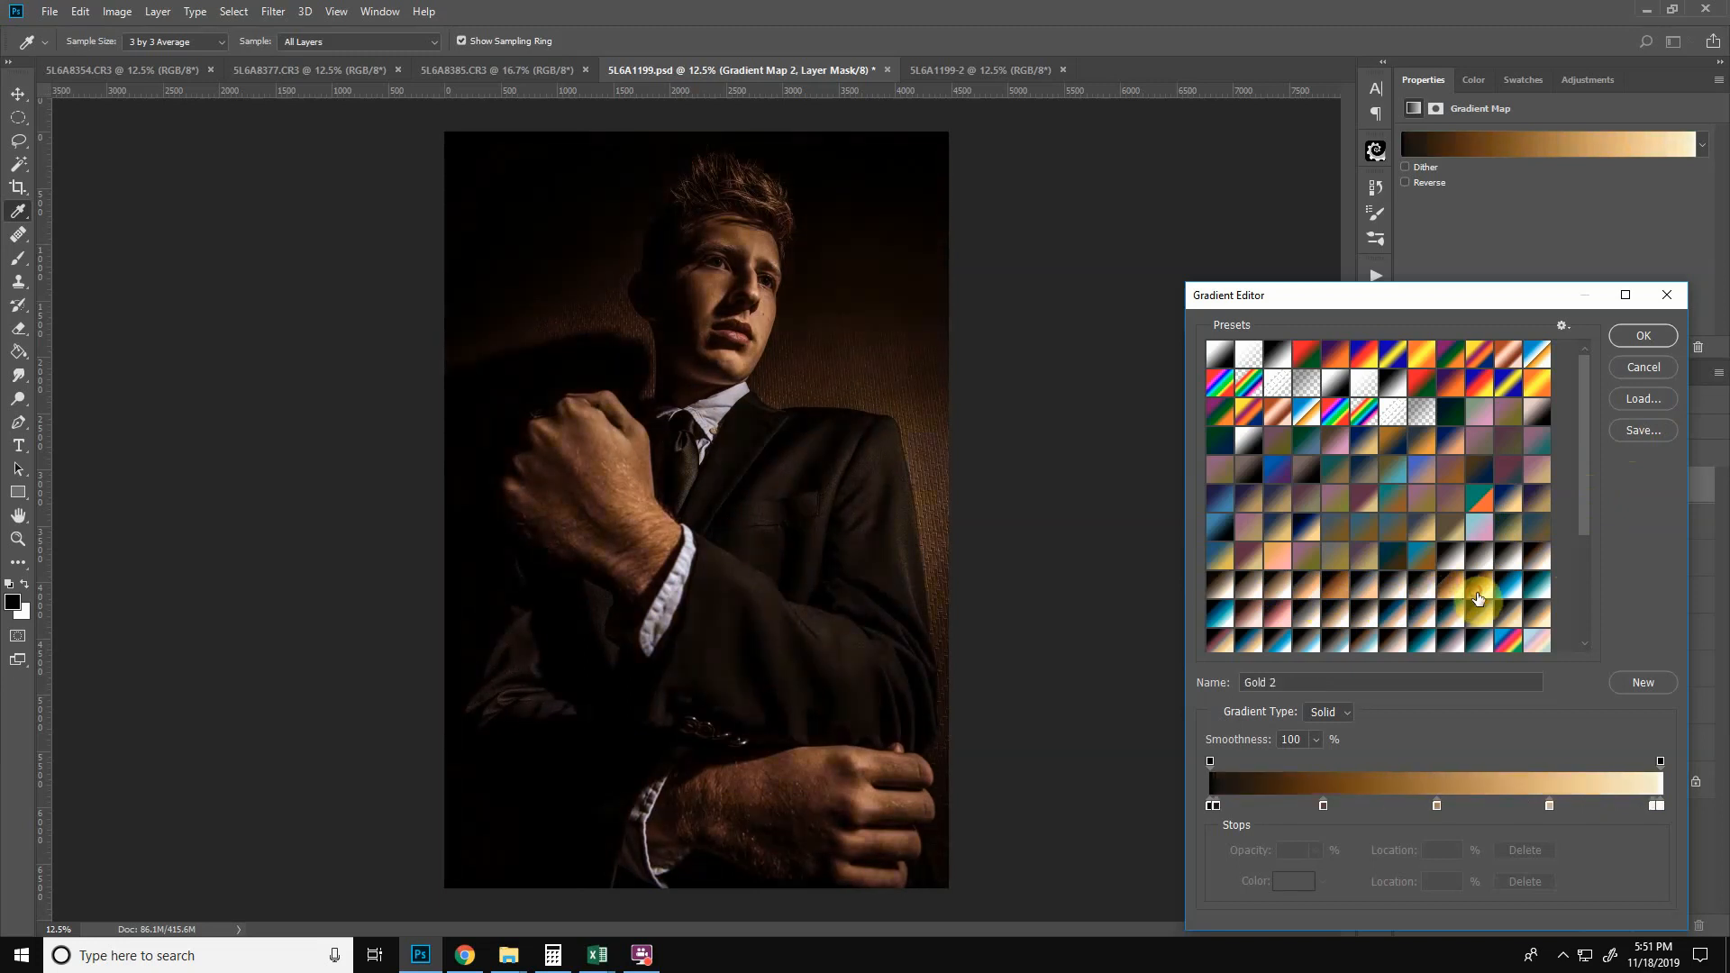
click(1421, 595)
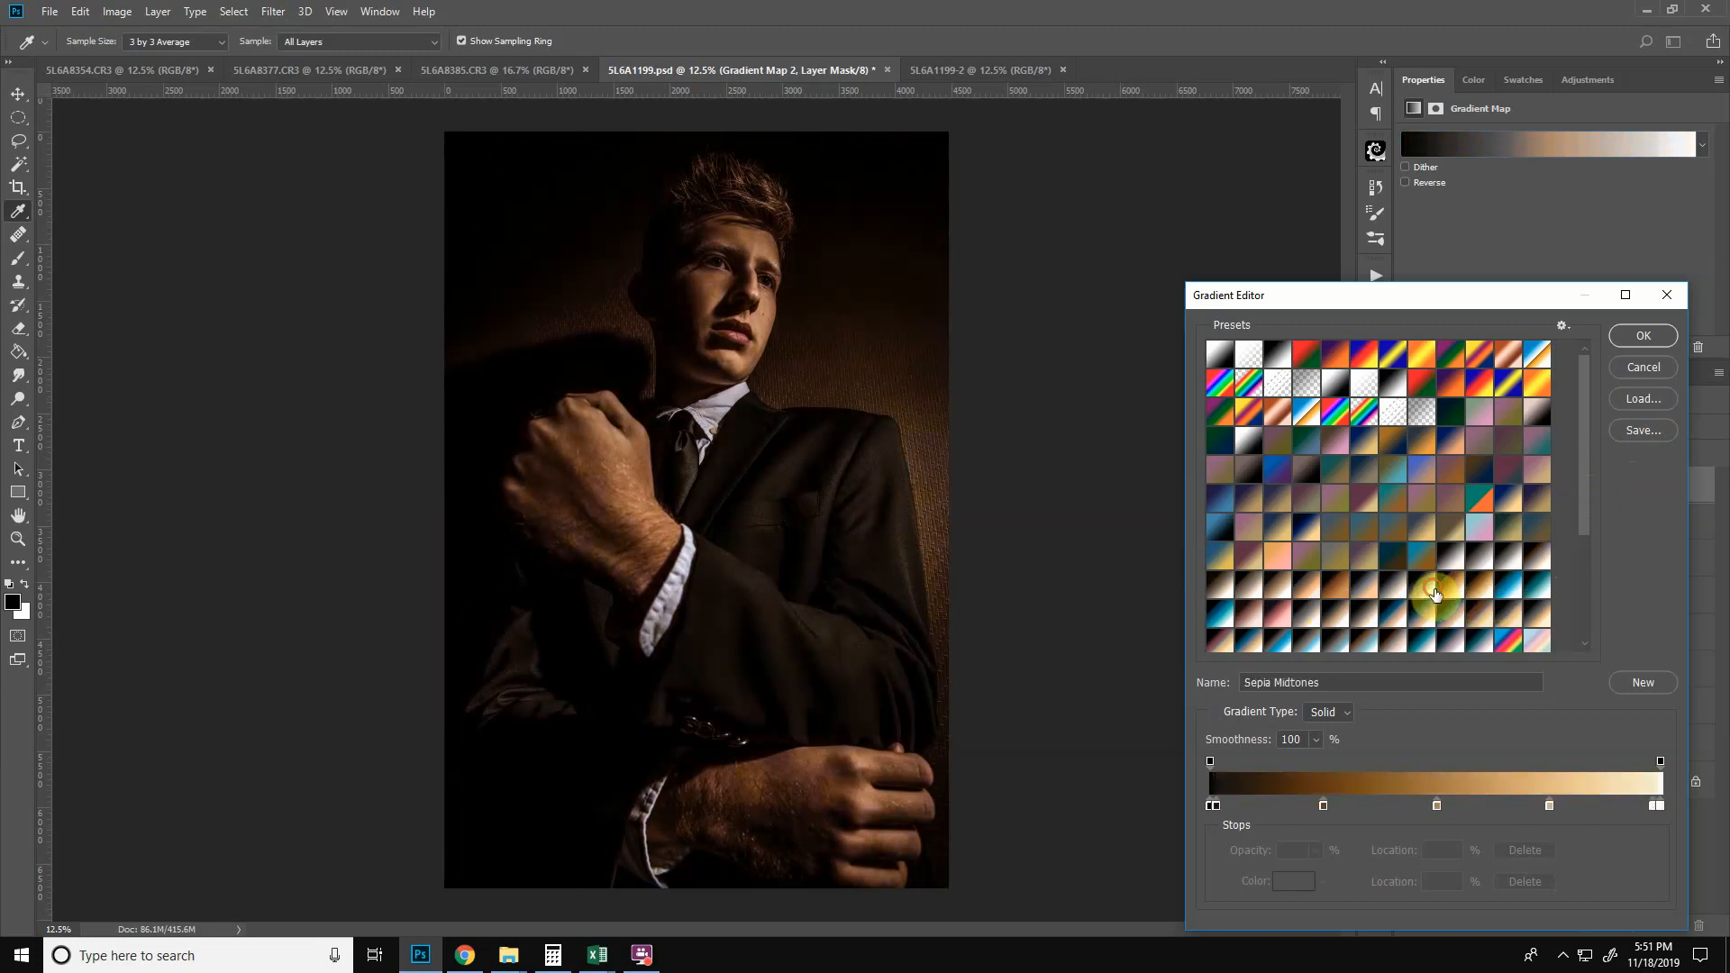
click(1307, 592)
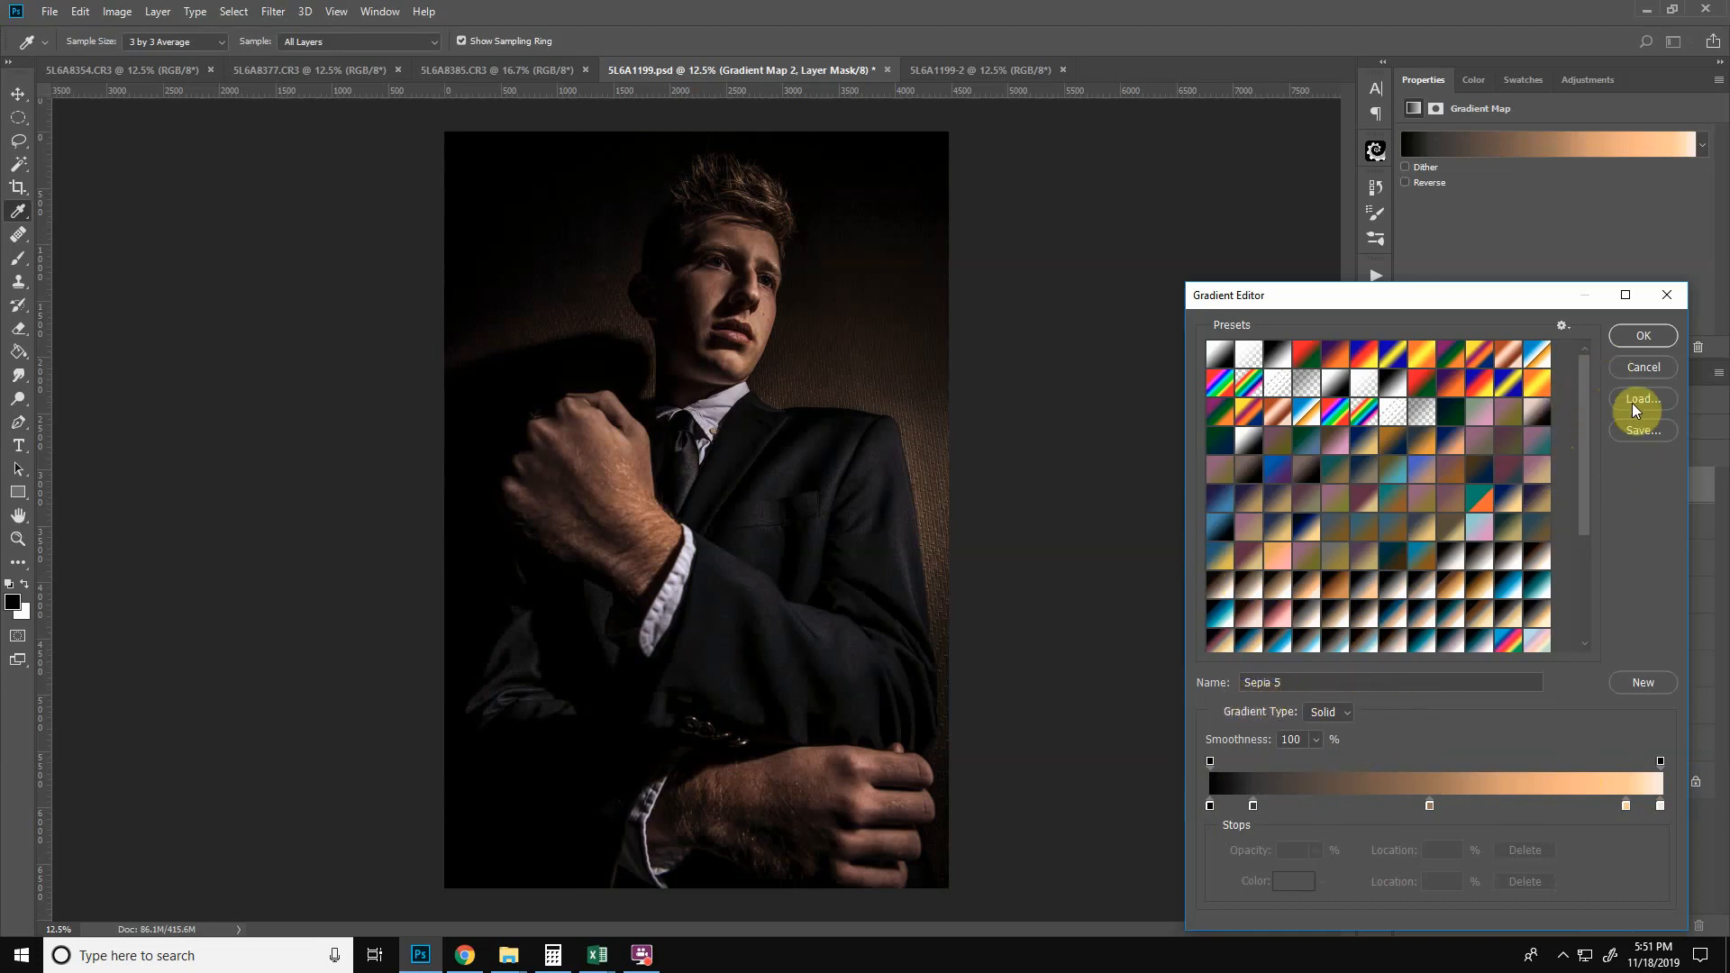
click(1636, 336)
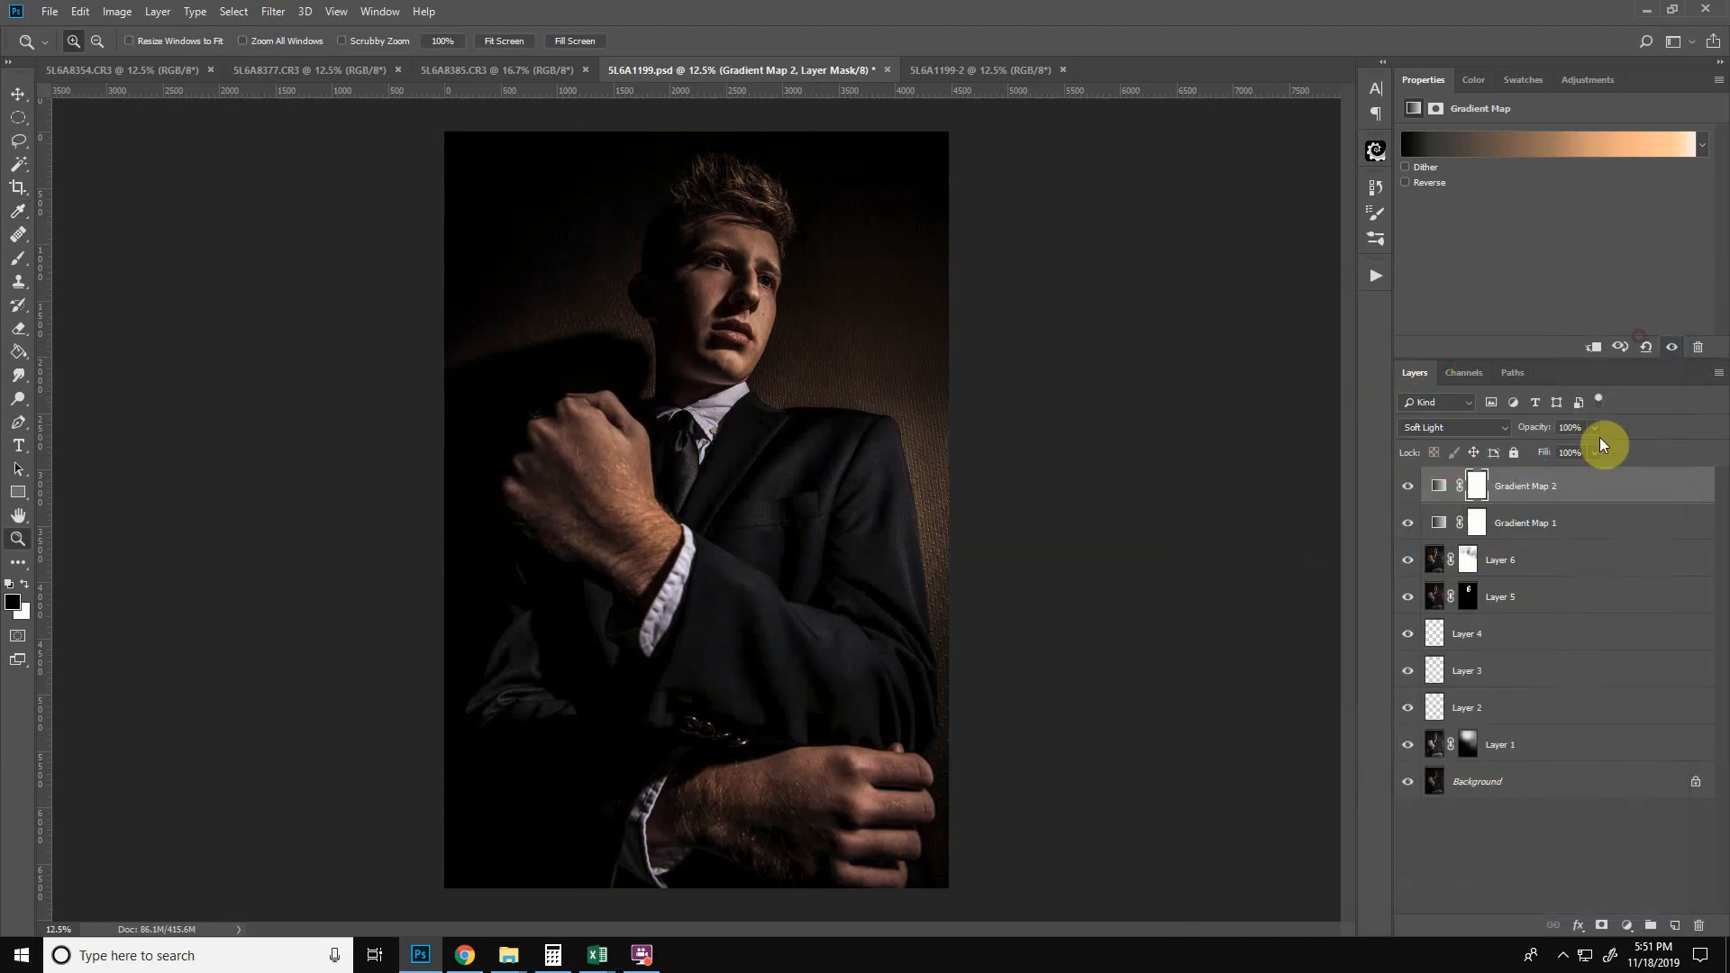
- Compare the portrait with the sepia gradient map layer hidden and shown
click(1408, 492)
click(1412, 491)
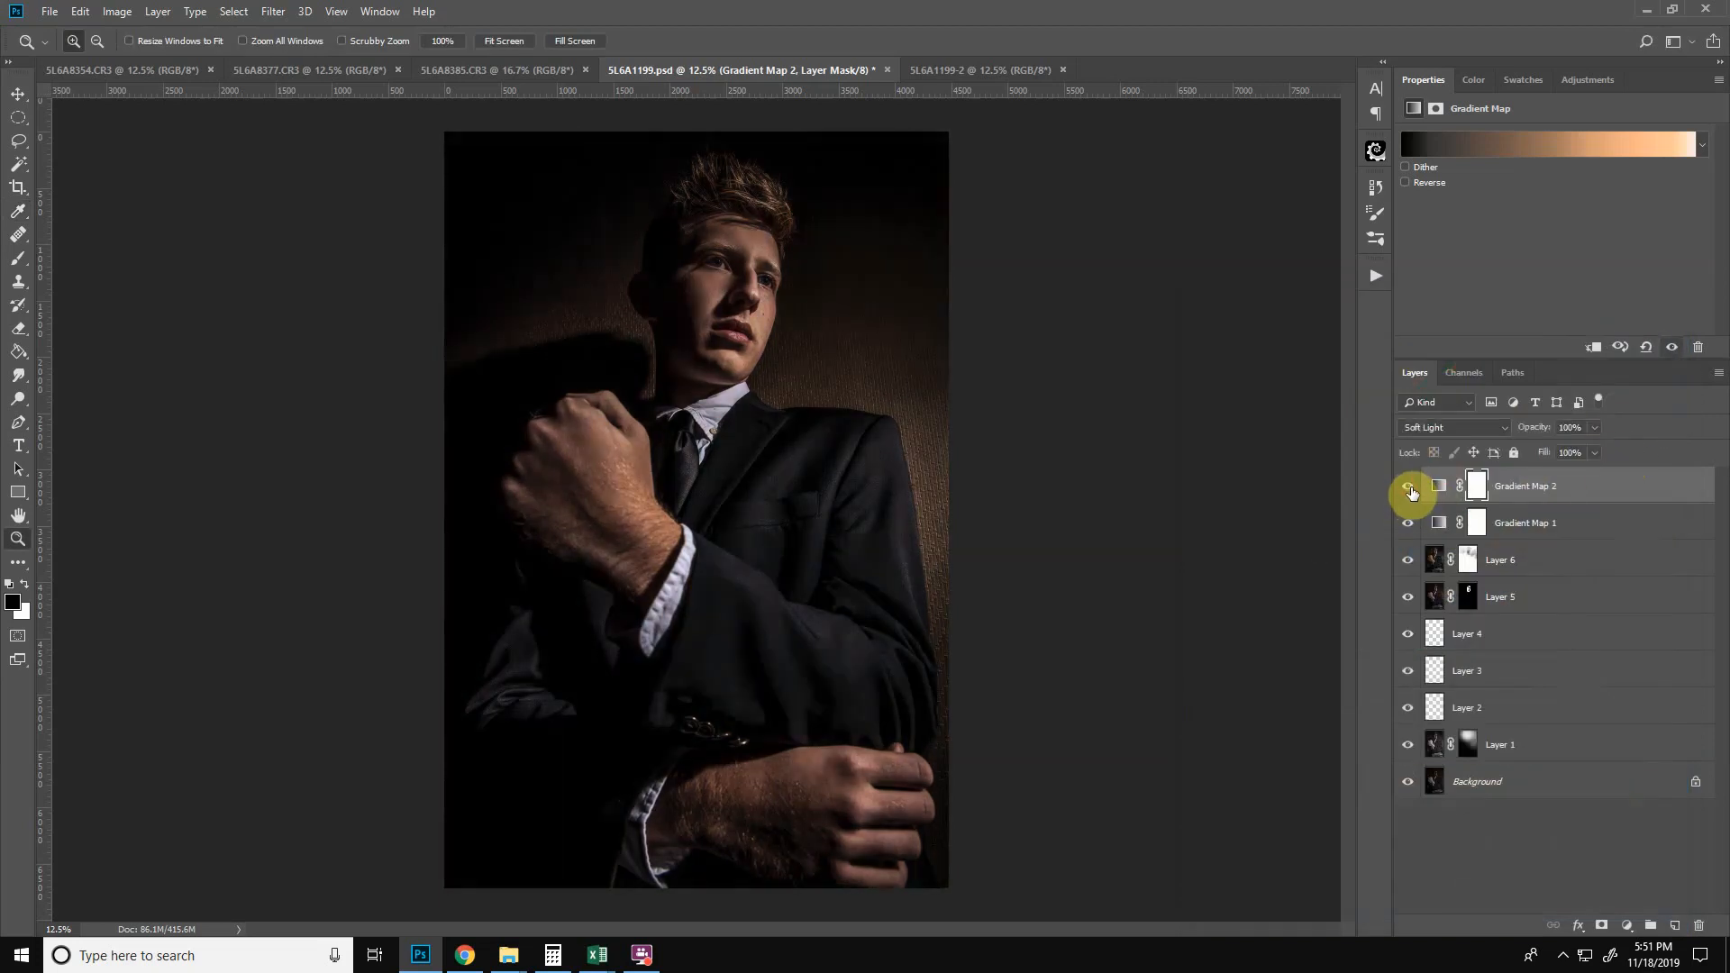
click(1410, 491)
click(1411, 490)
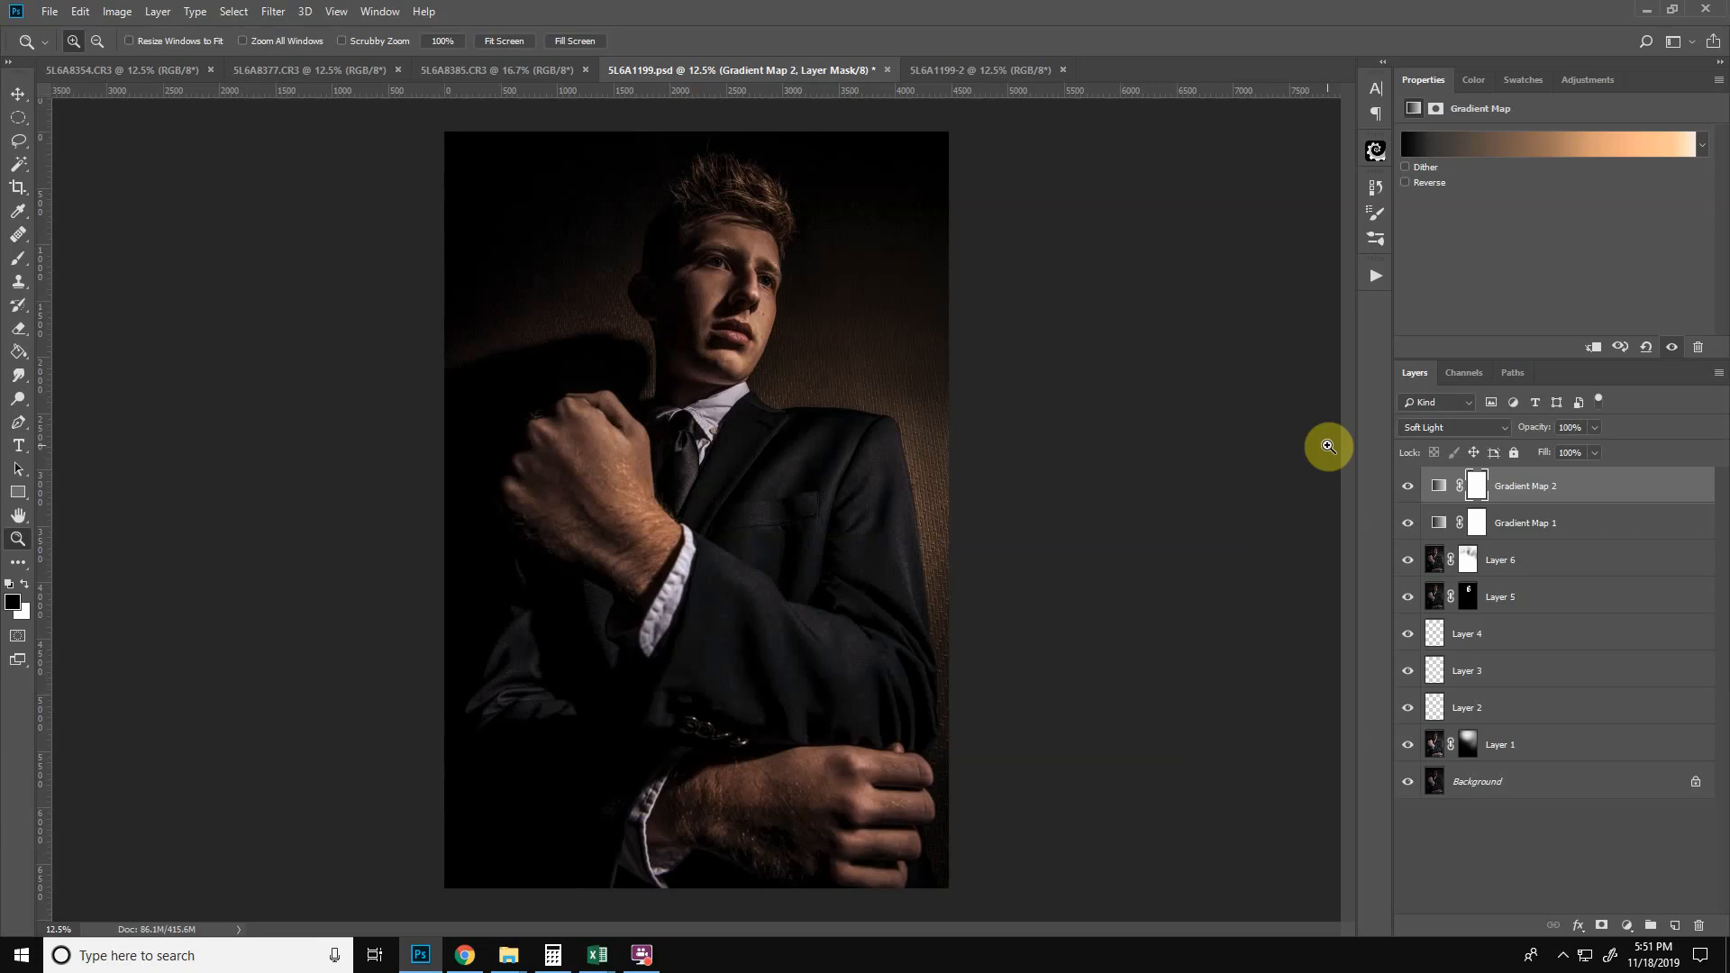
click(1412, 488)
click(1411, 488)
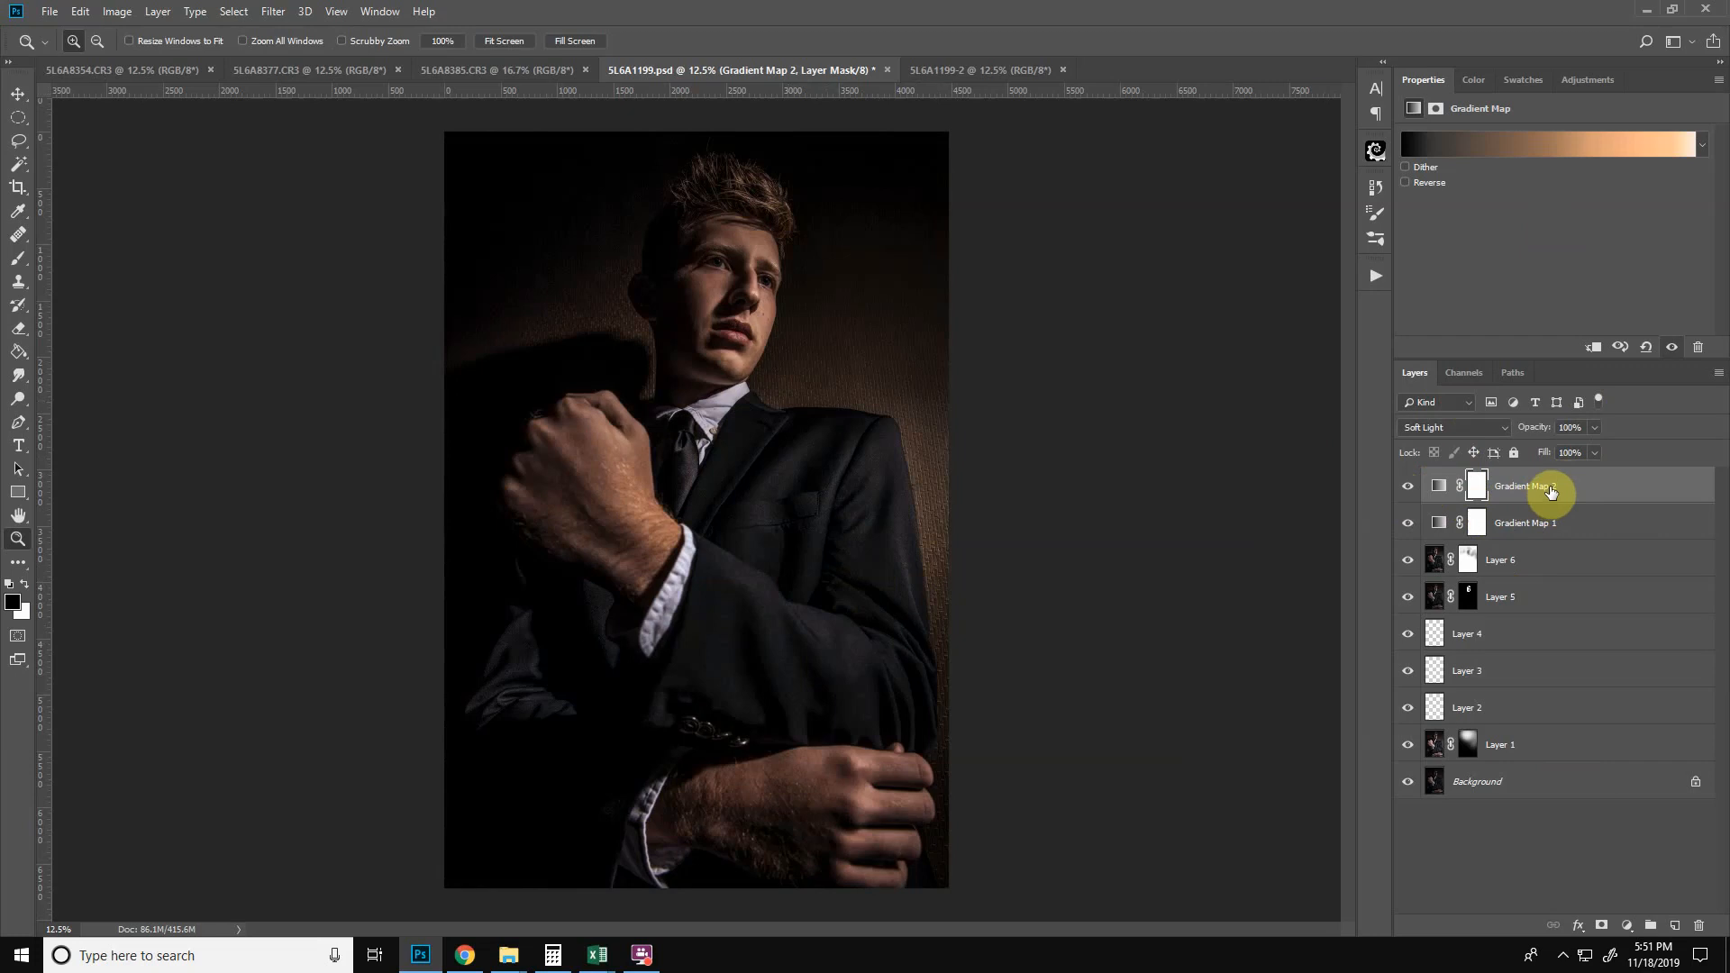
- Add a Selective Color adjustment layer above the sepia gradient map and target the Blacks range
click(1628, 926)
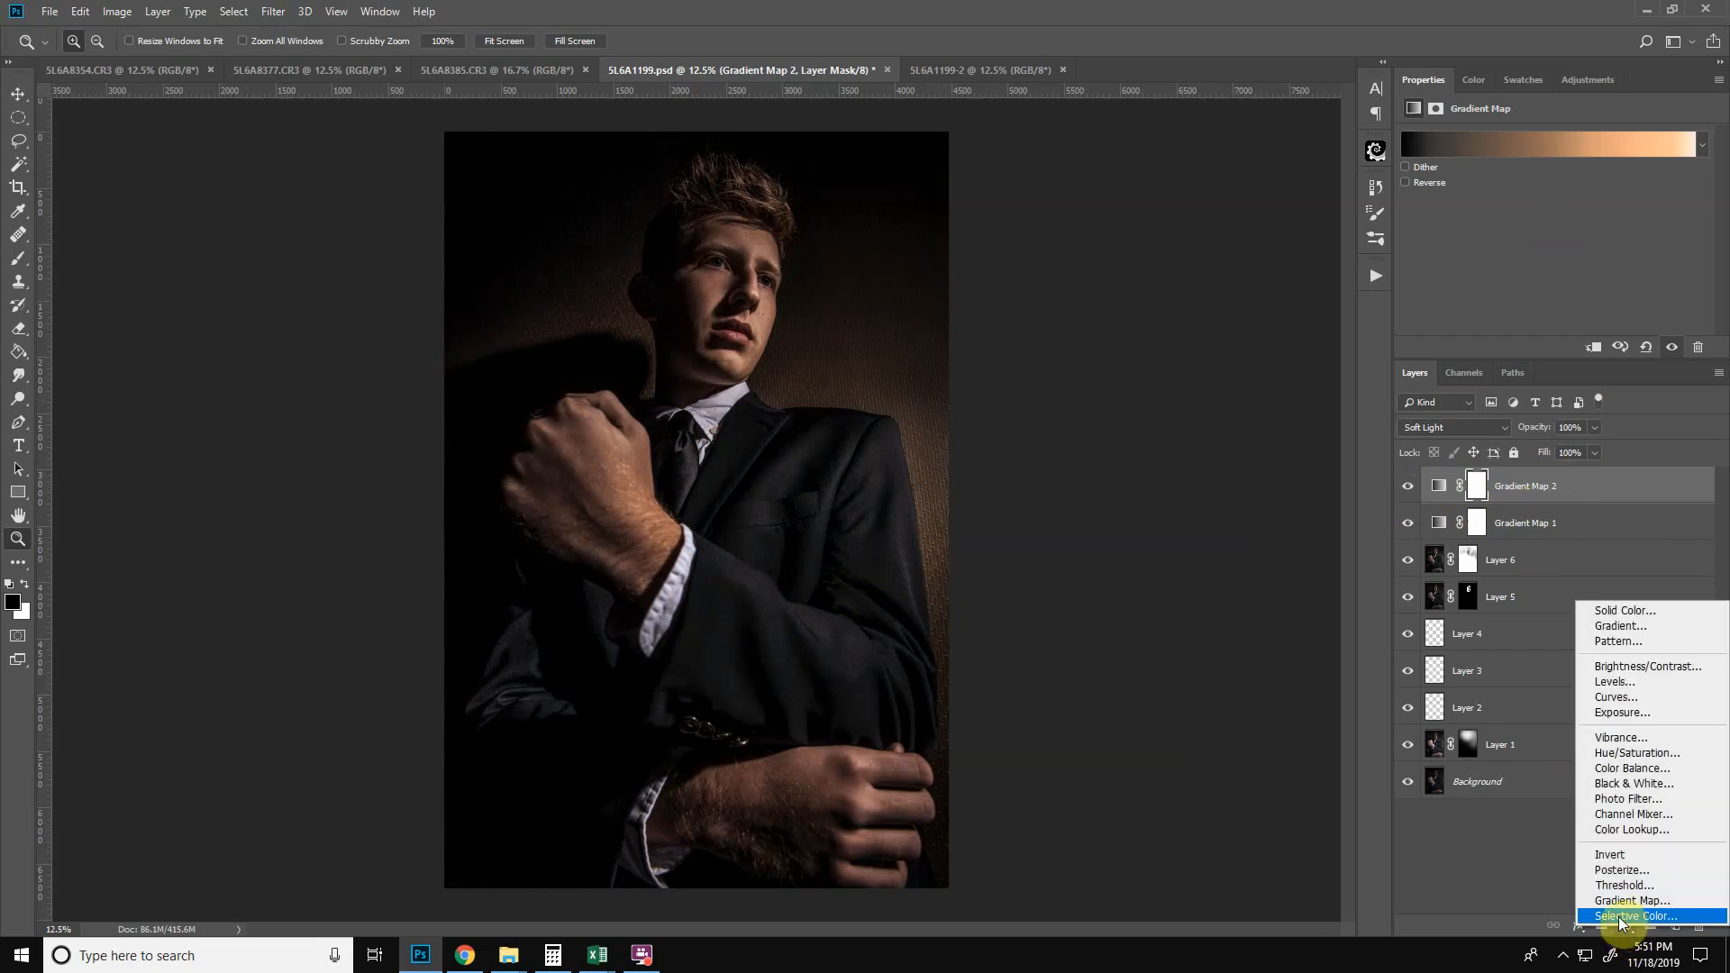
click(1633, 917)
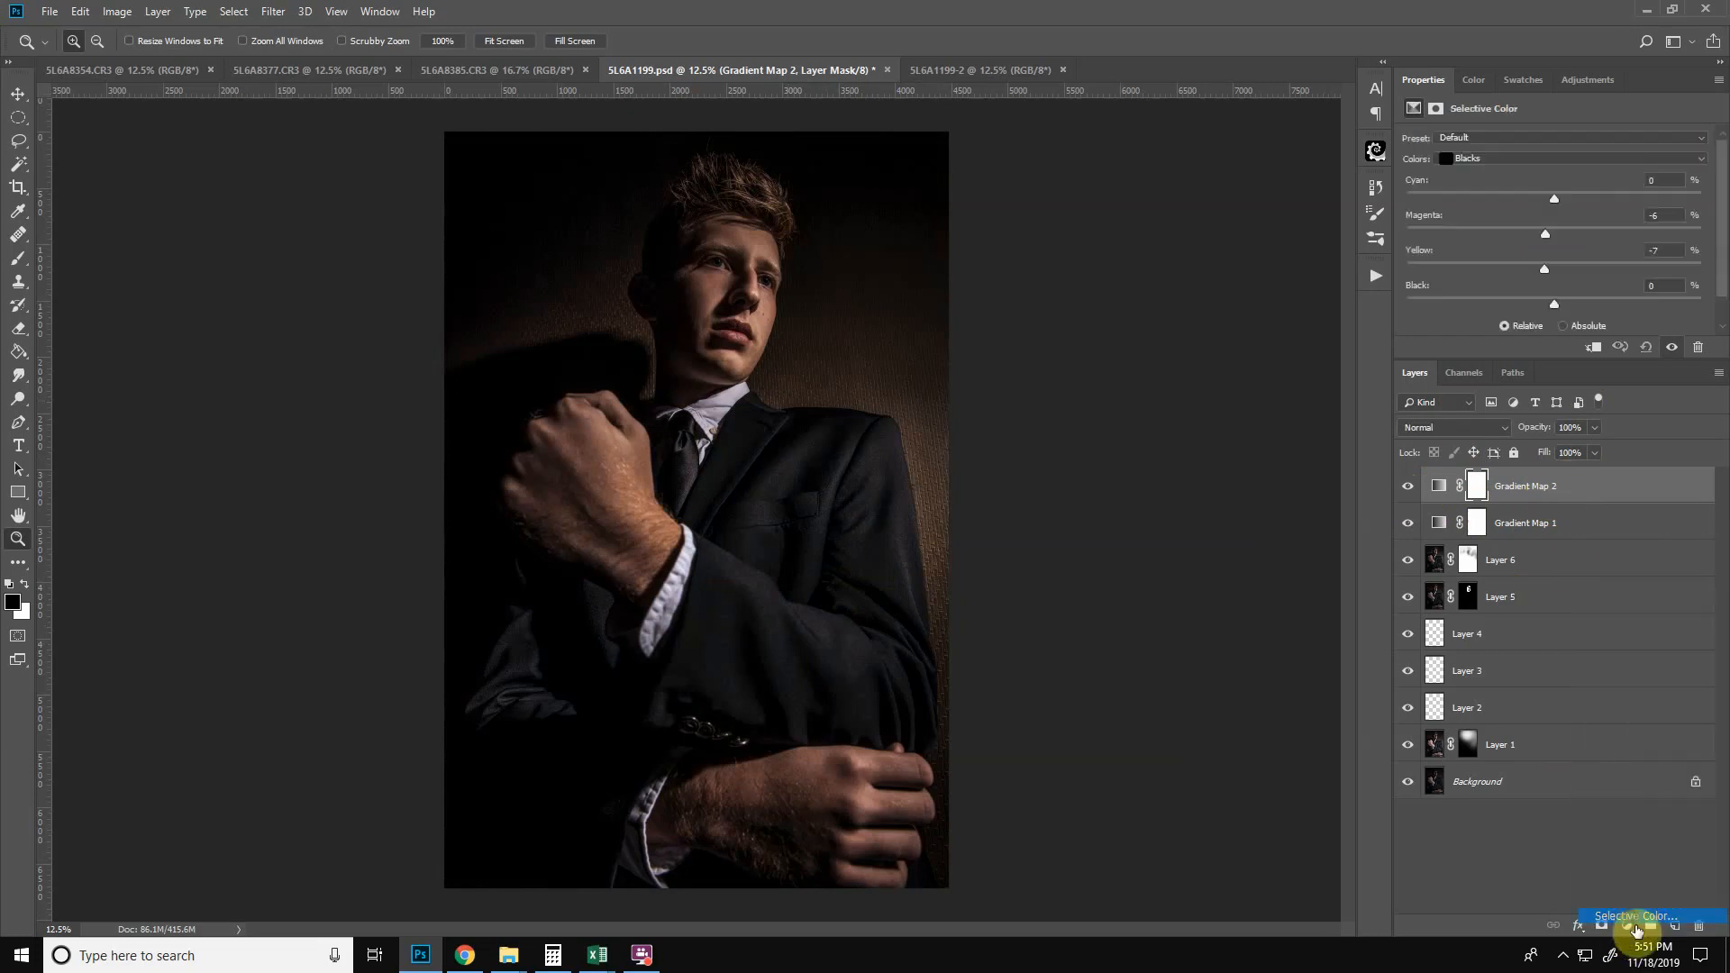
click(1474, 159)
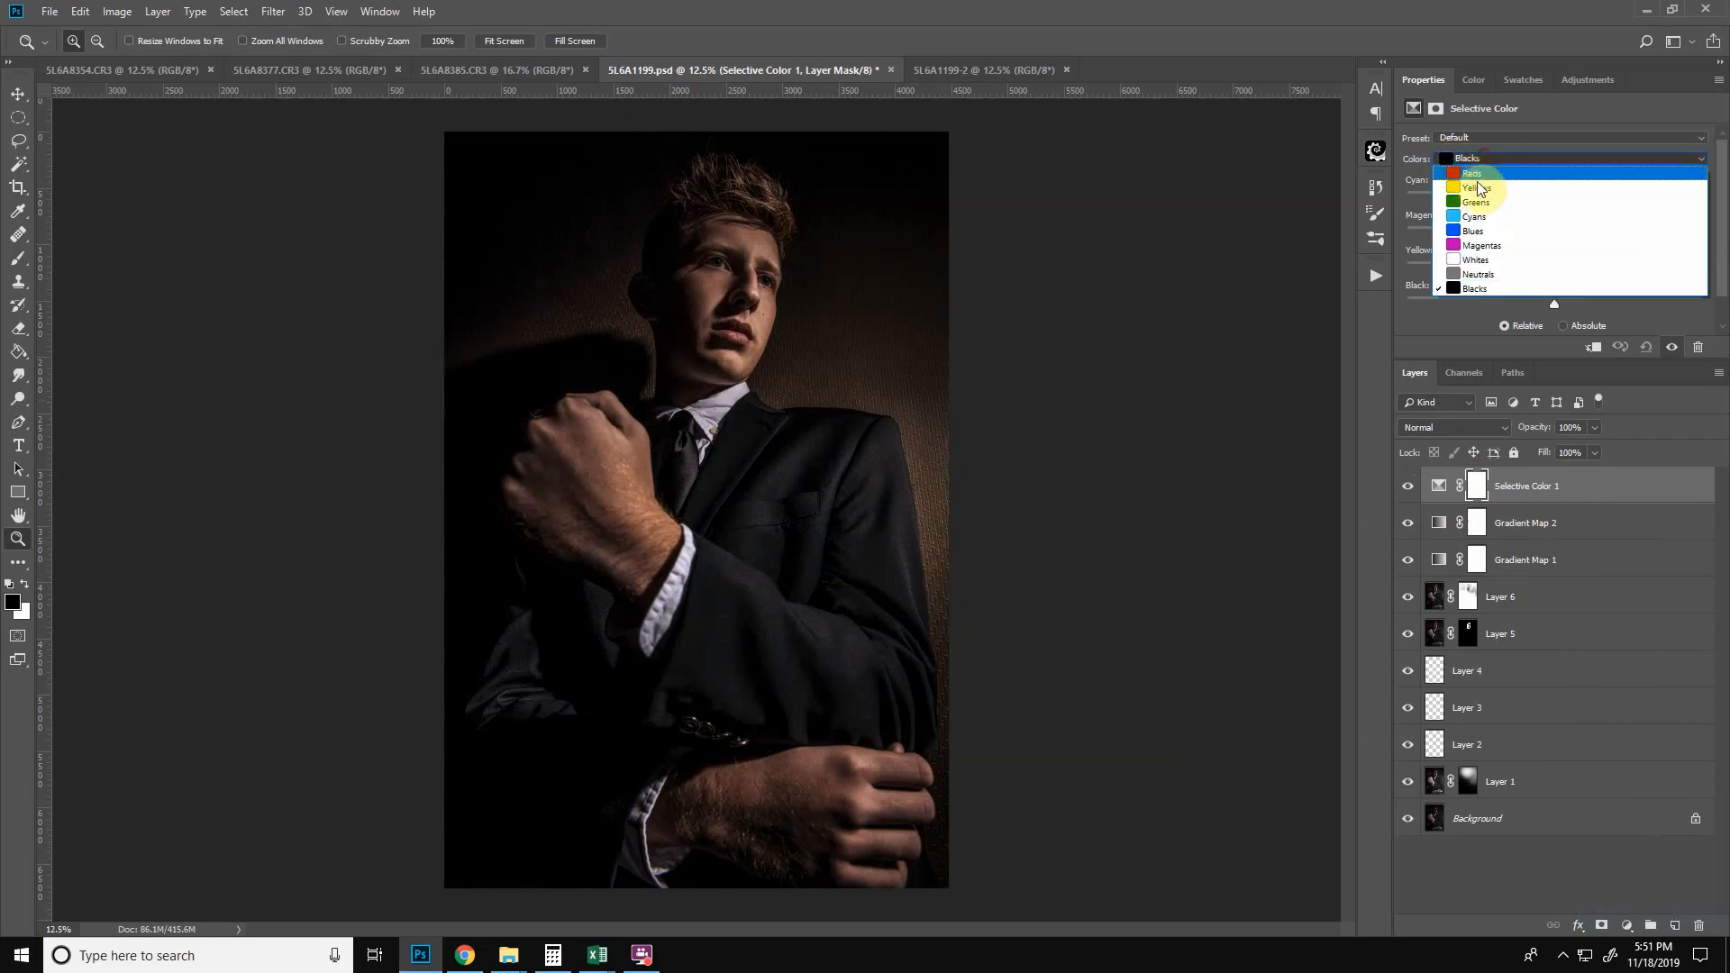
click(1470, 290)
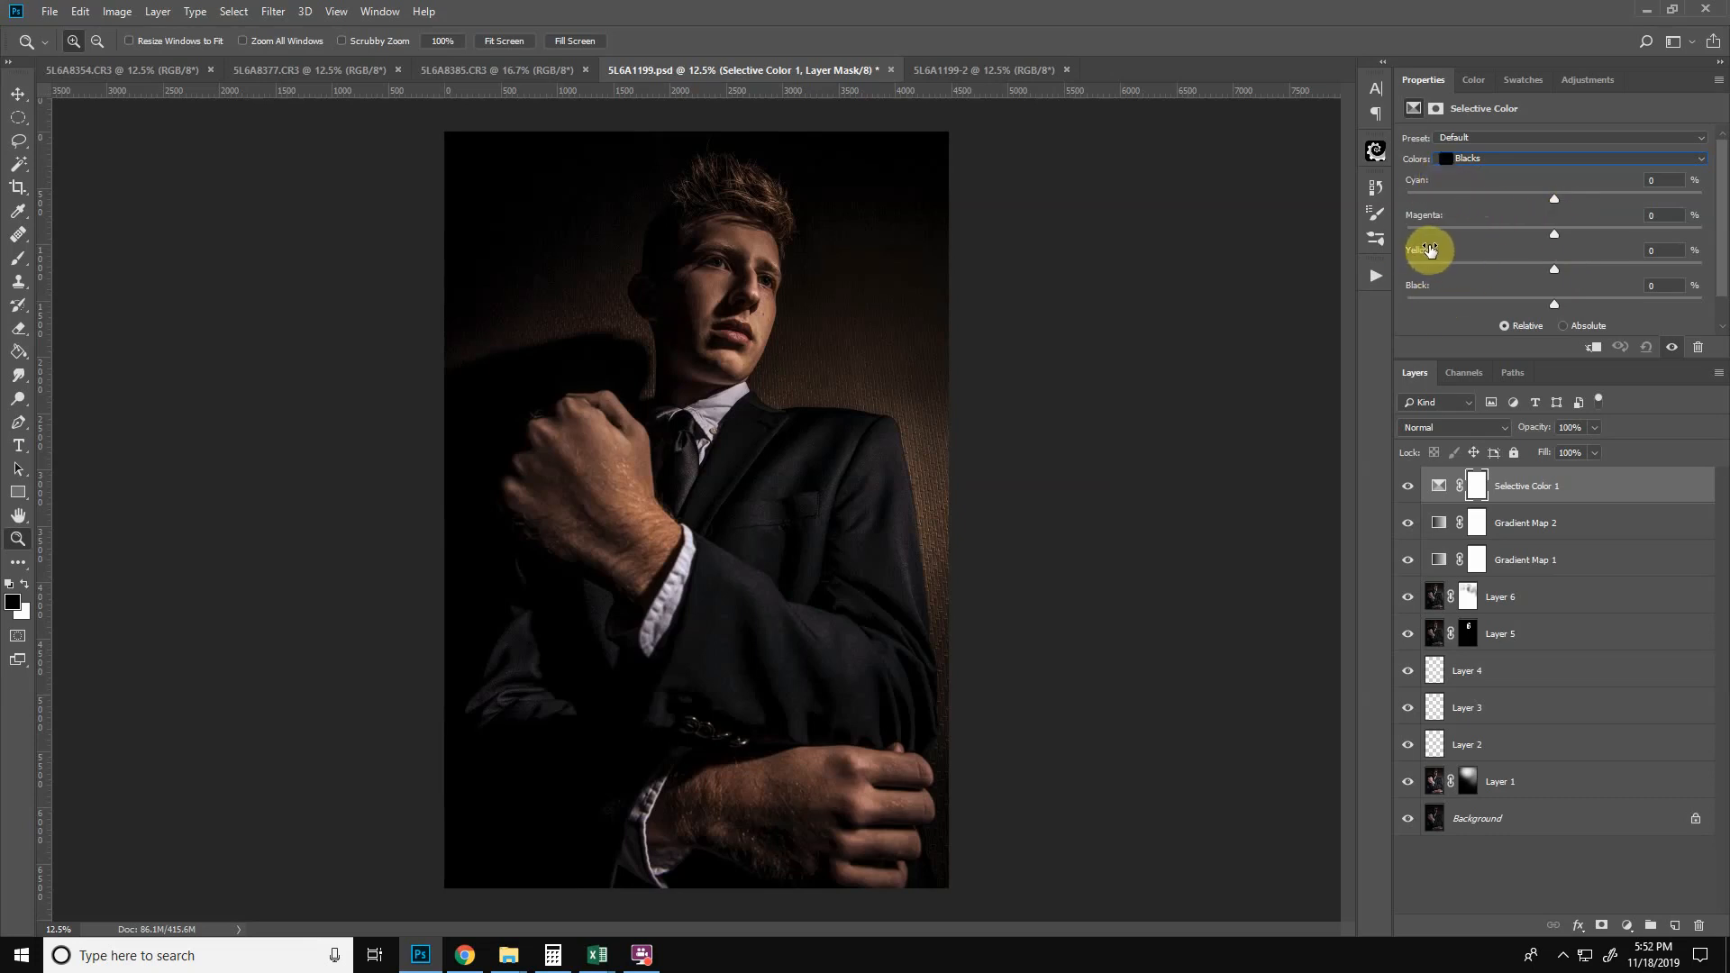
- Adjust the Selective Color Blacks to Cyan +1, Magenta -6 and Yellow -9
drag(1553, 270, 1560, 220)
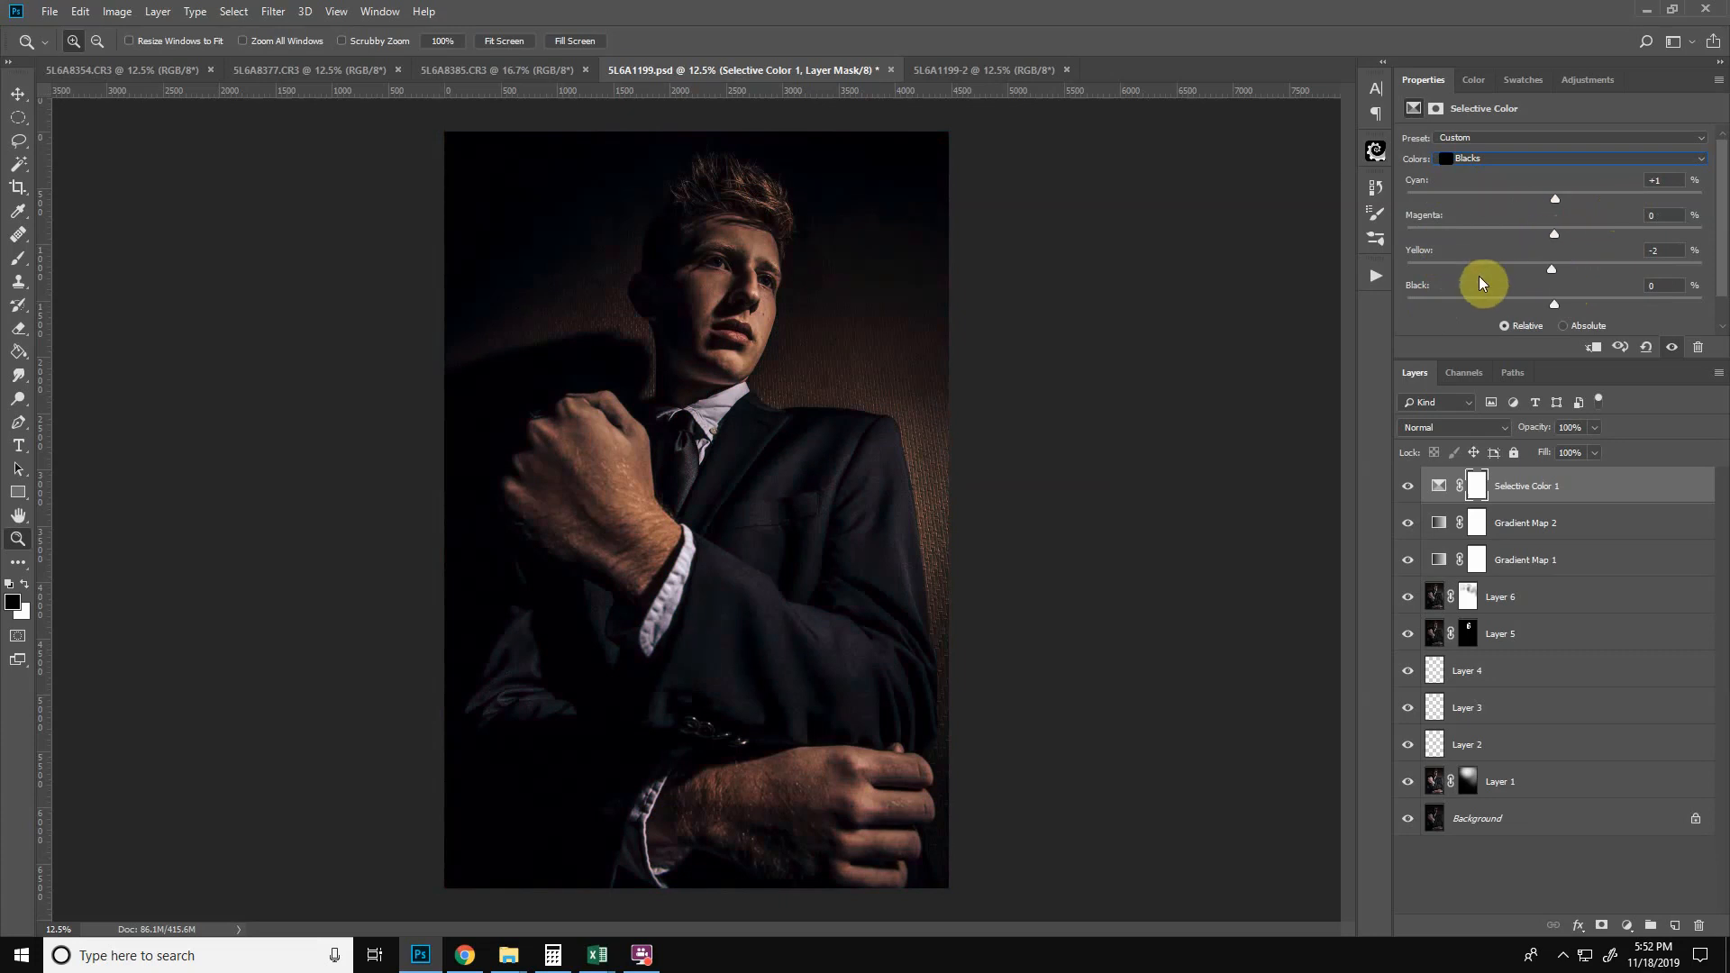
drag(1560, 238, 1545, 241)
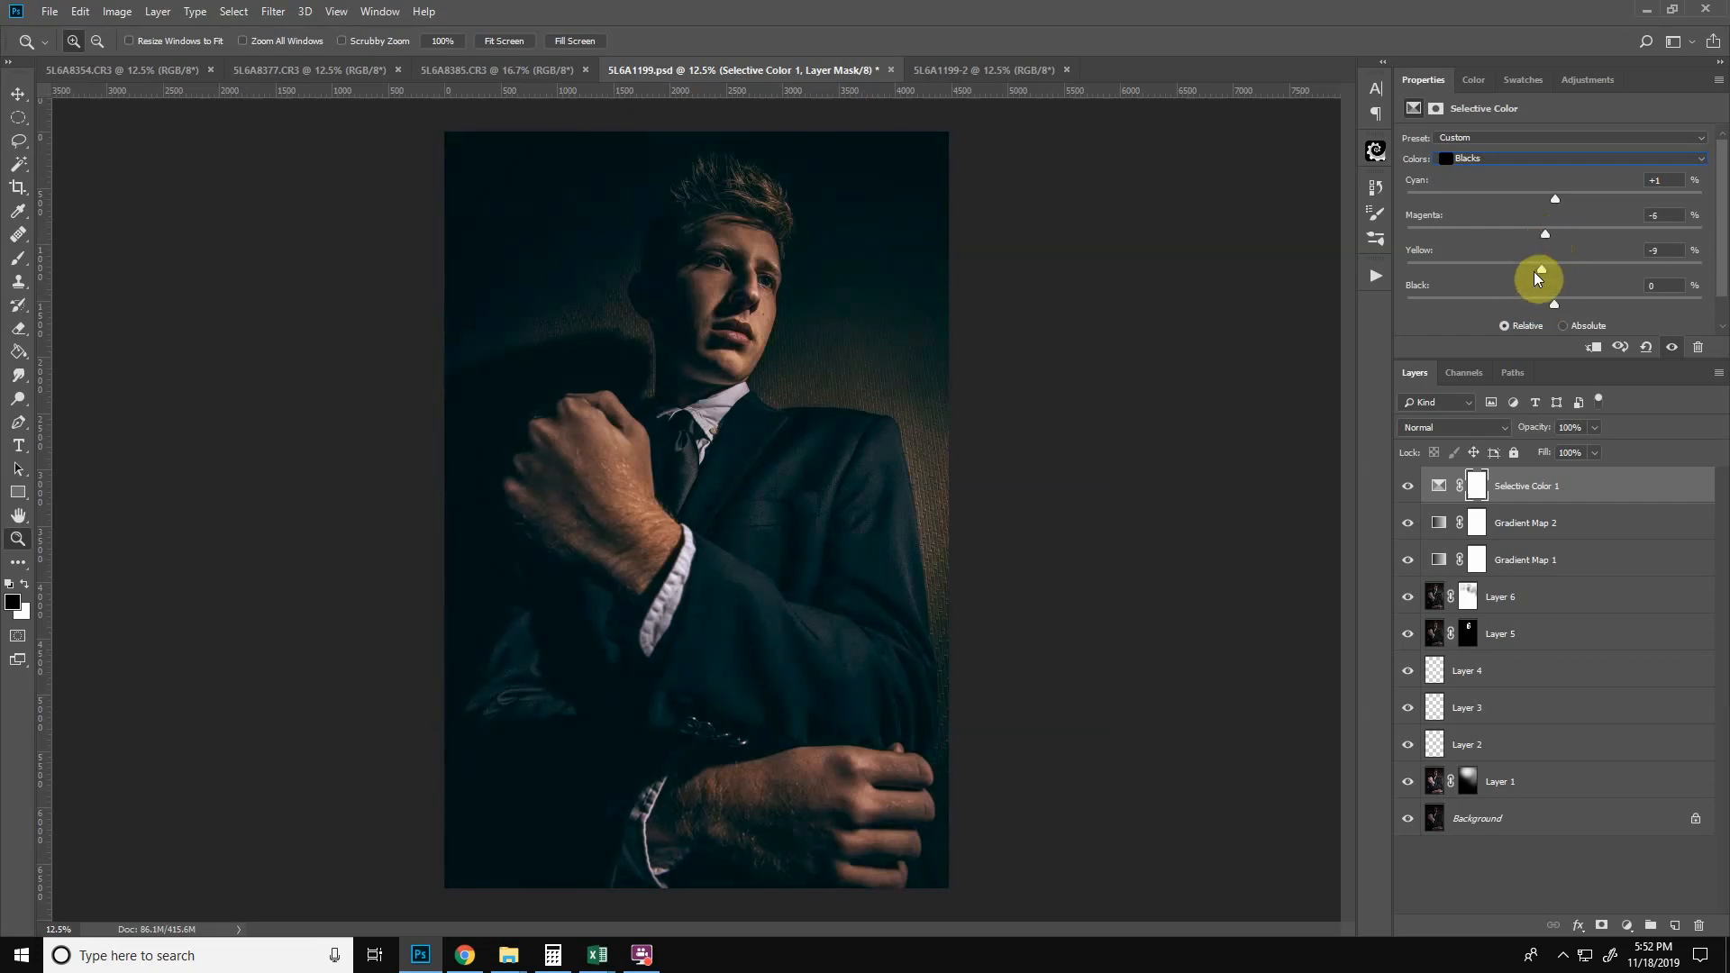
- Compare the portrait with the Selective Color 1 layer hidden and shown
click(1408, 487)
click(1417, 488)
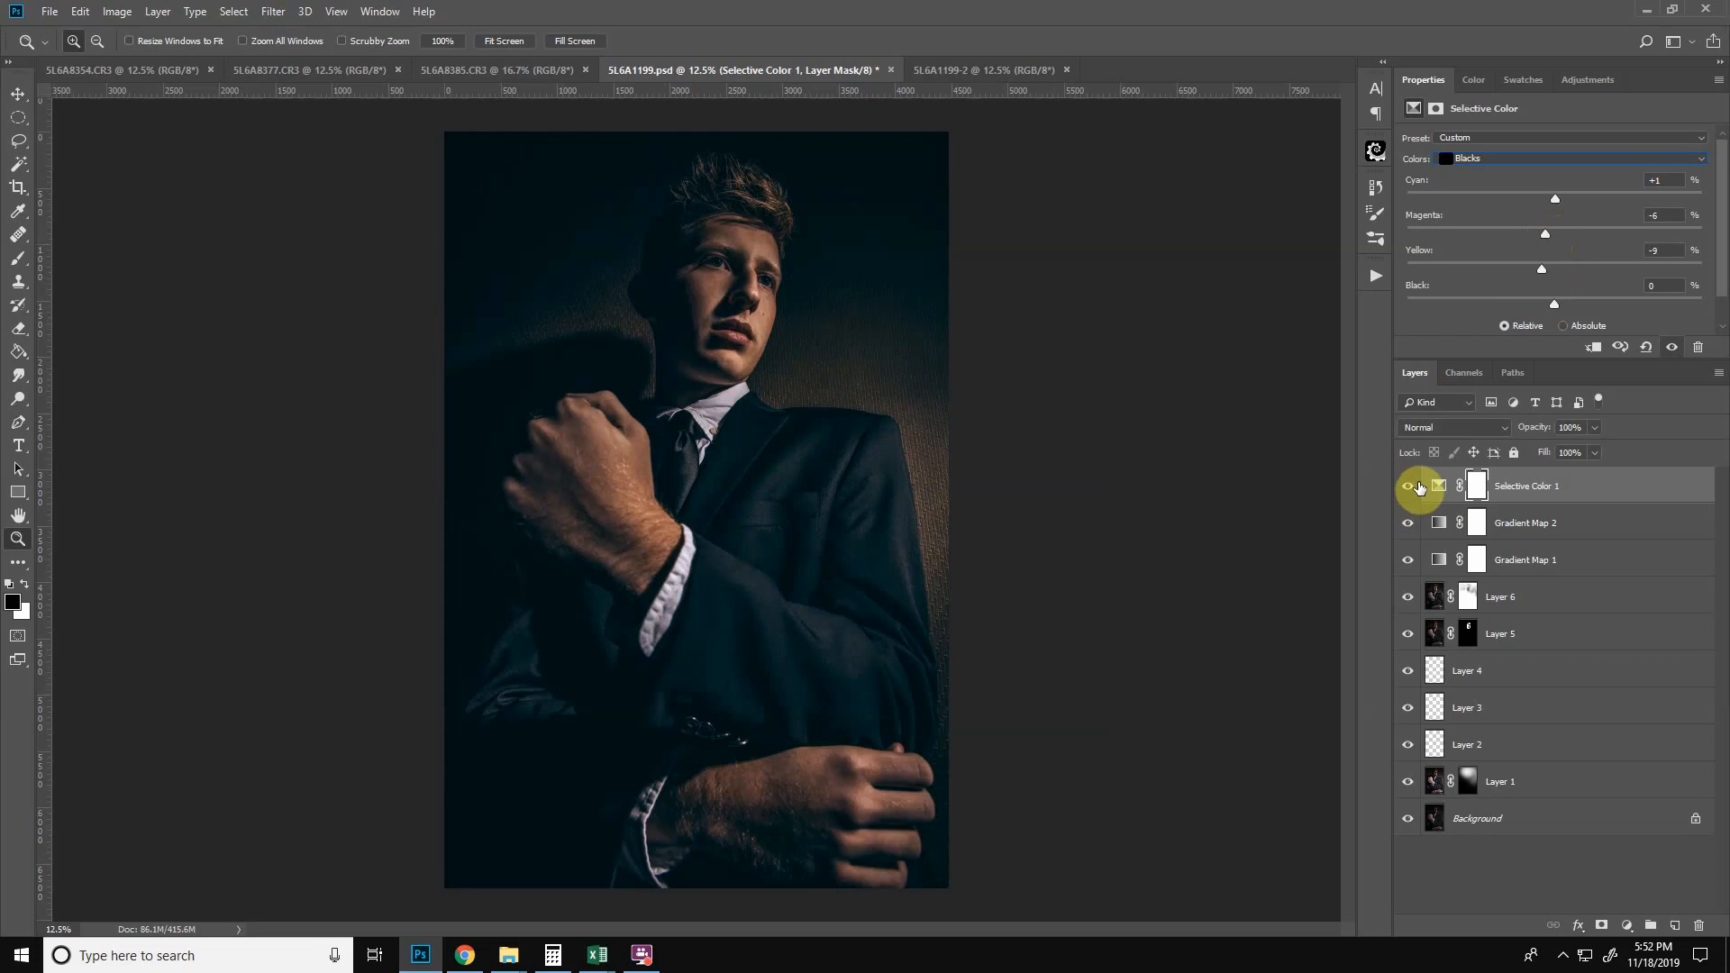
click(1437, 485)
click(1406, 488)
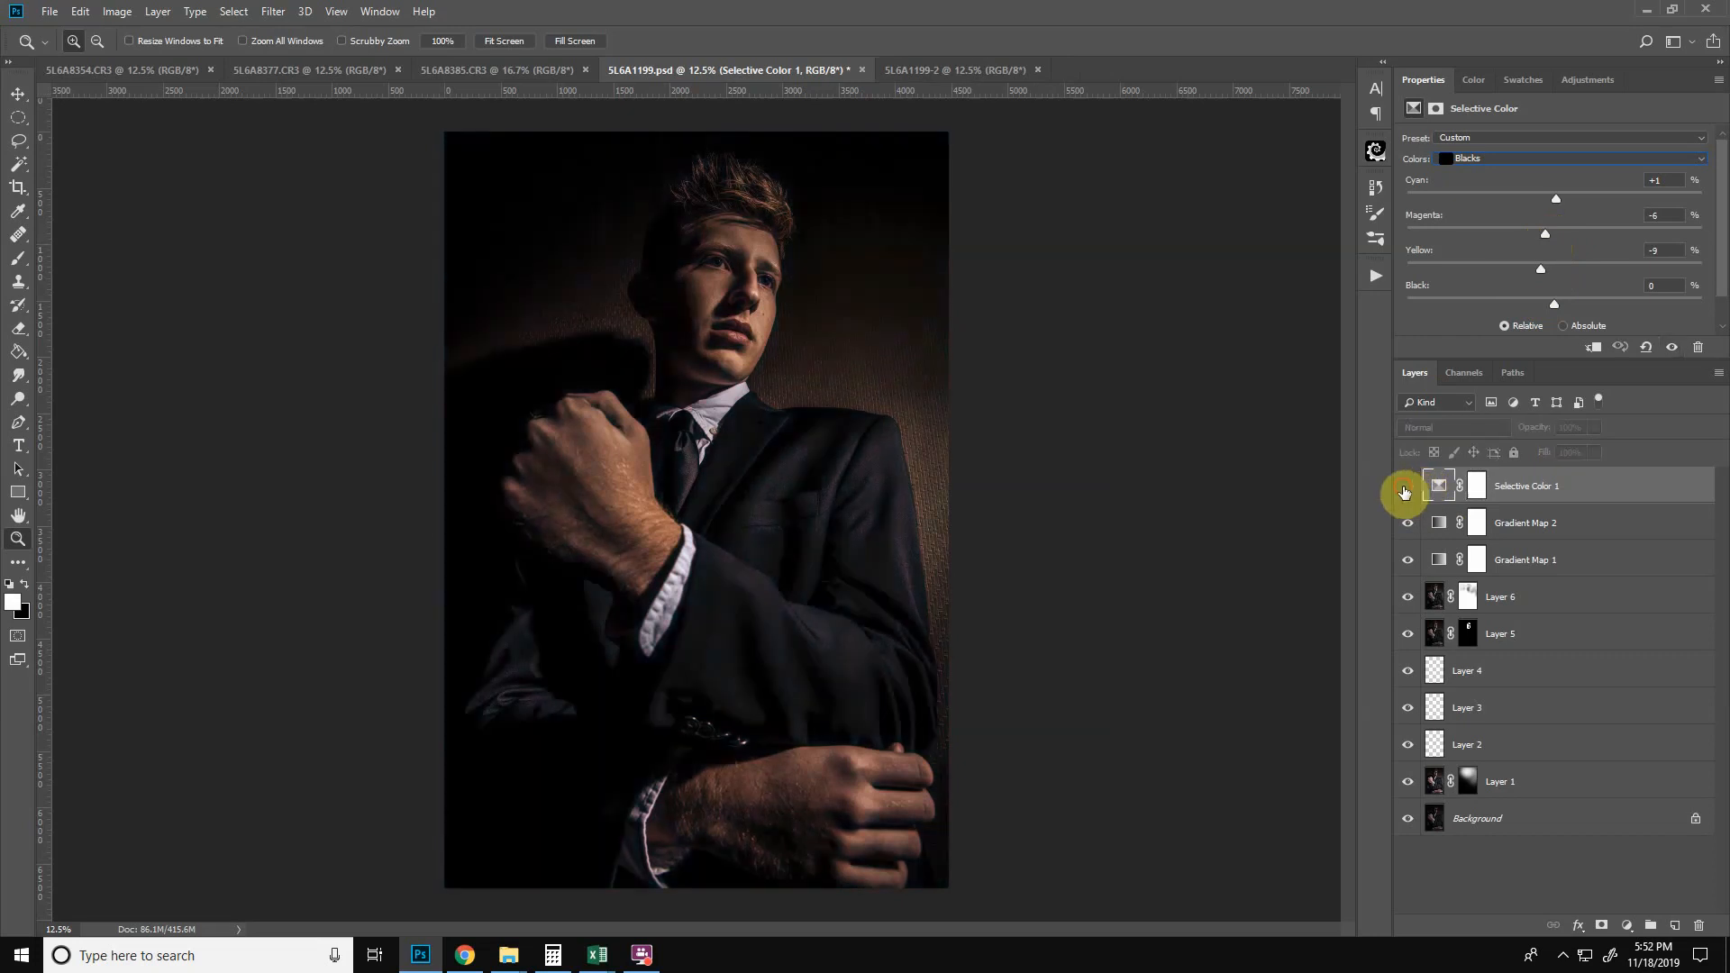
click(1409, 489)
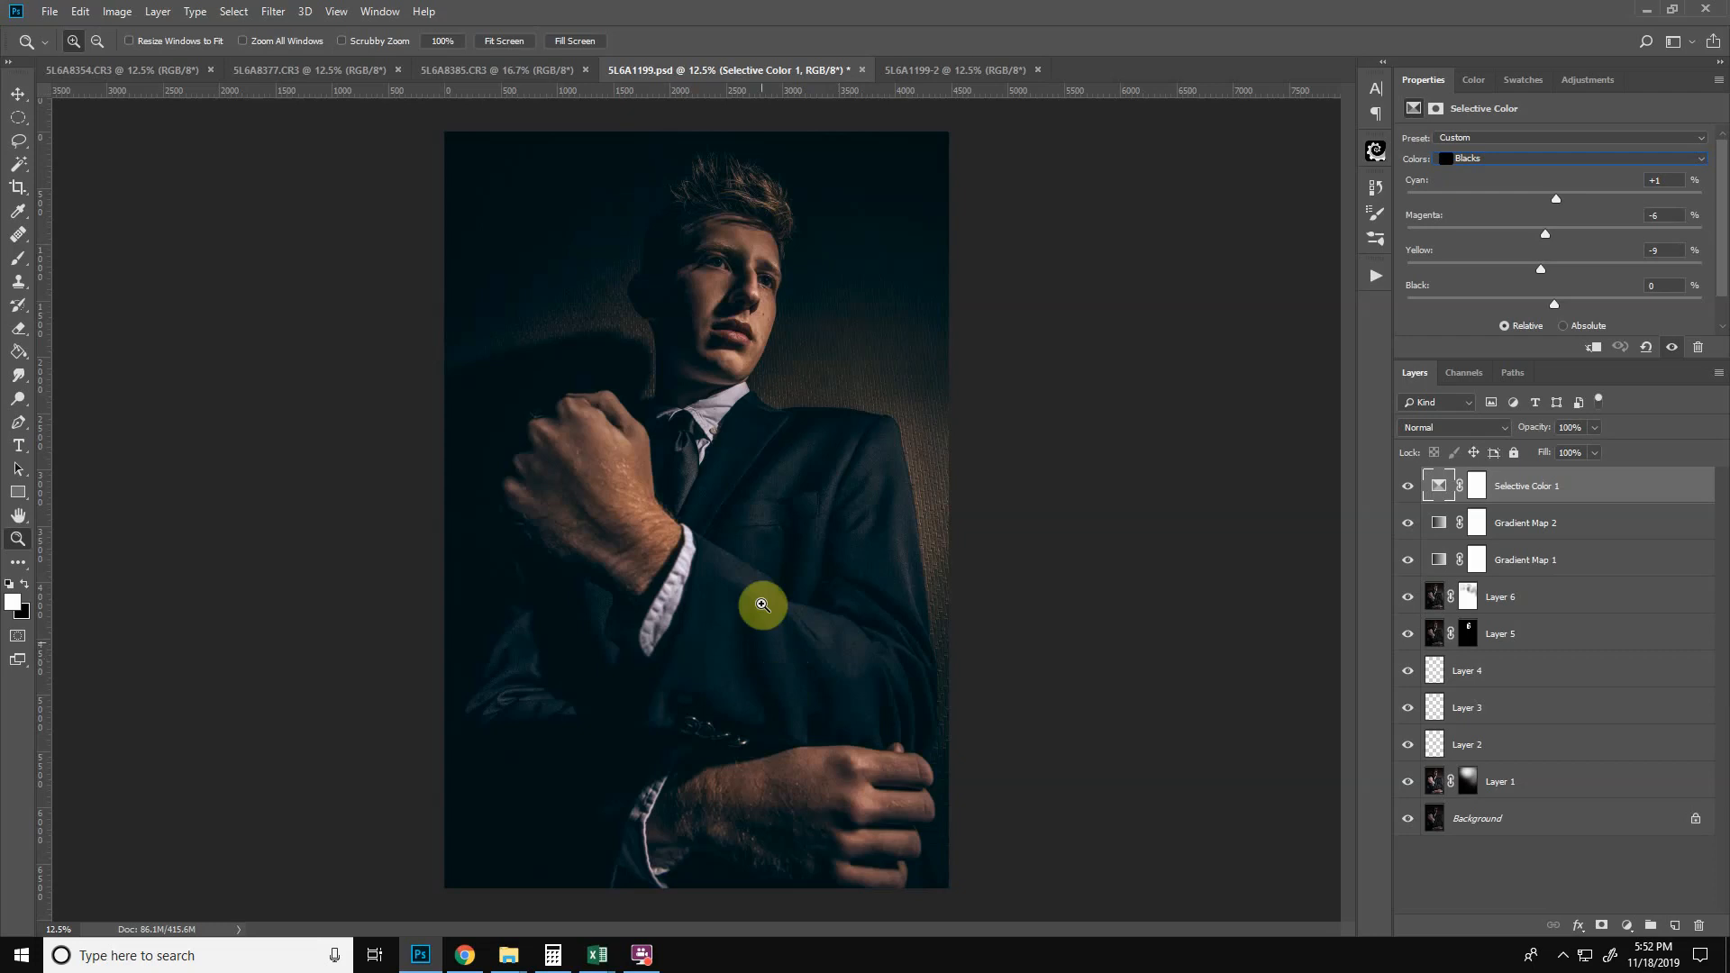
click(1410, 489)
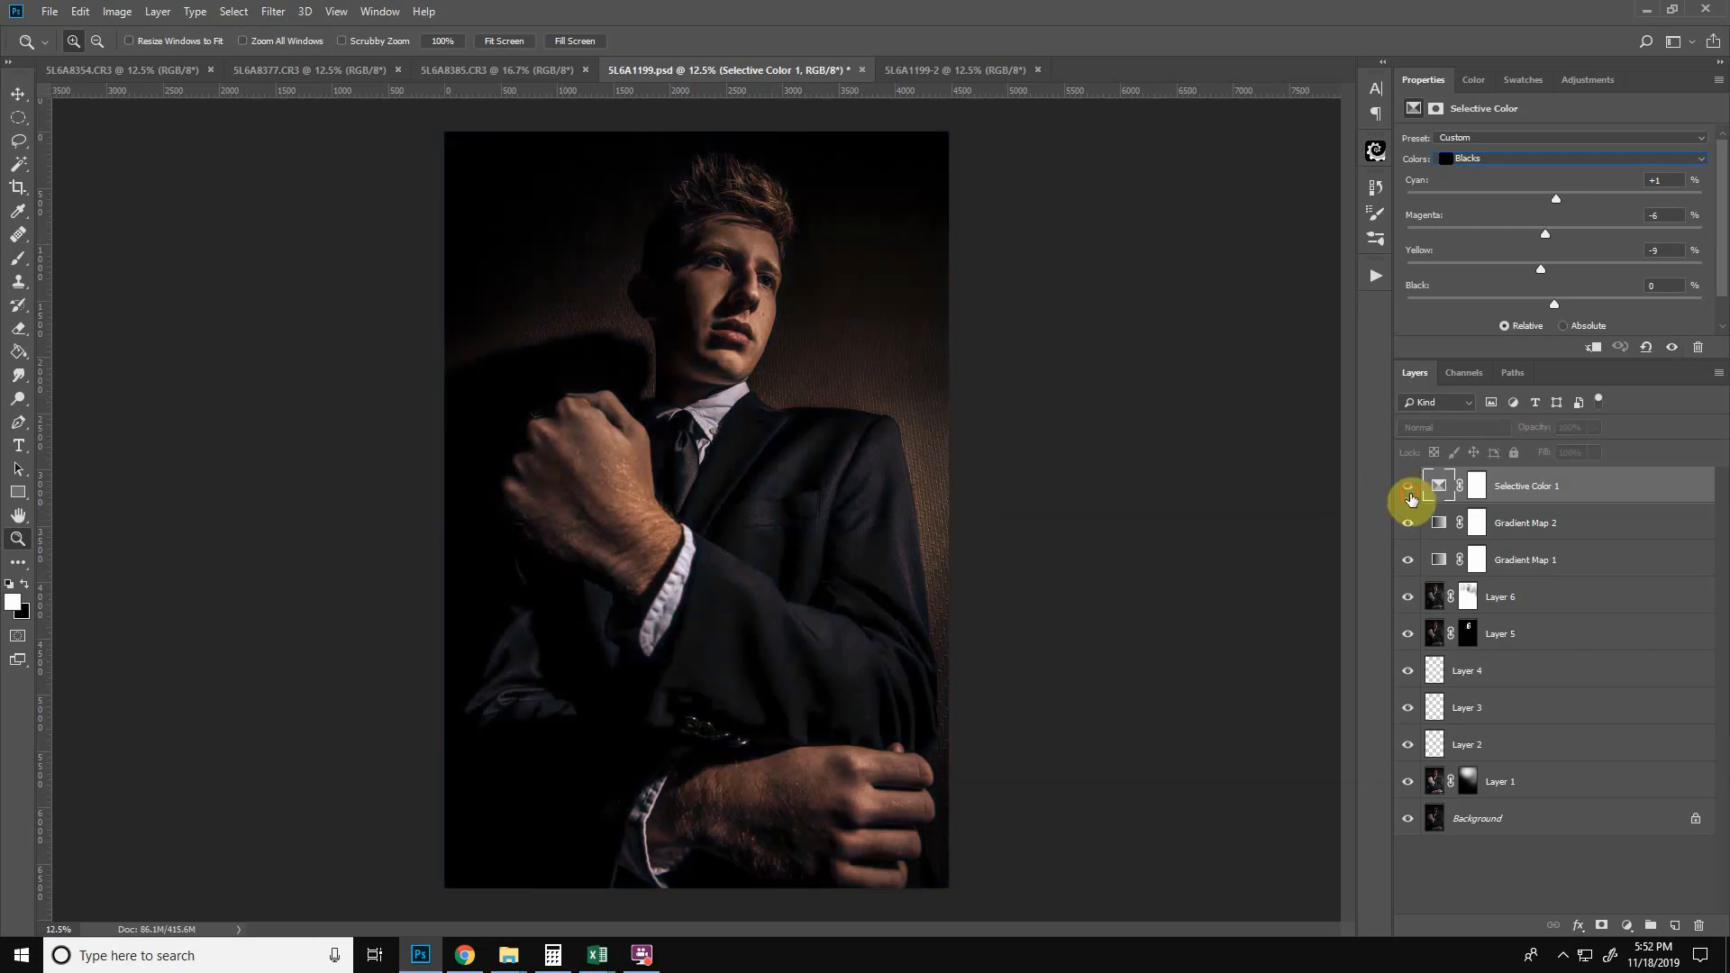
click(1409, 489)
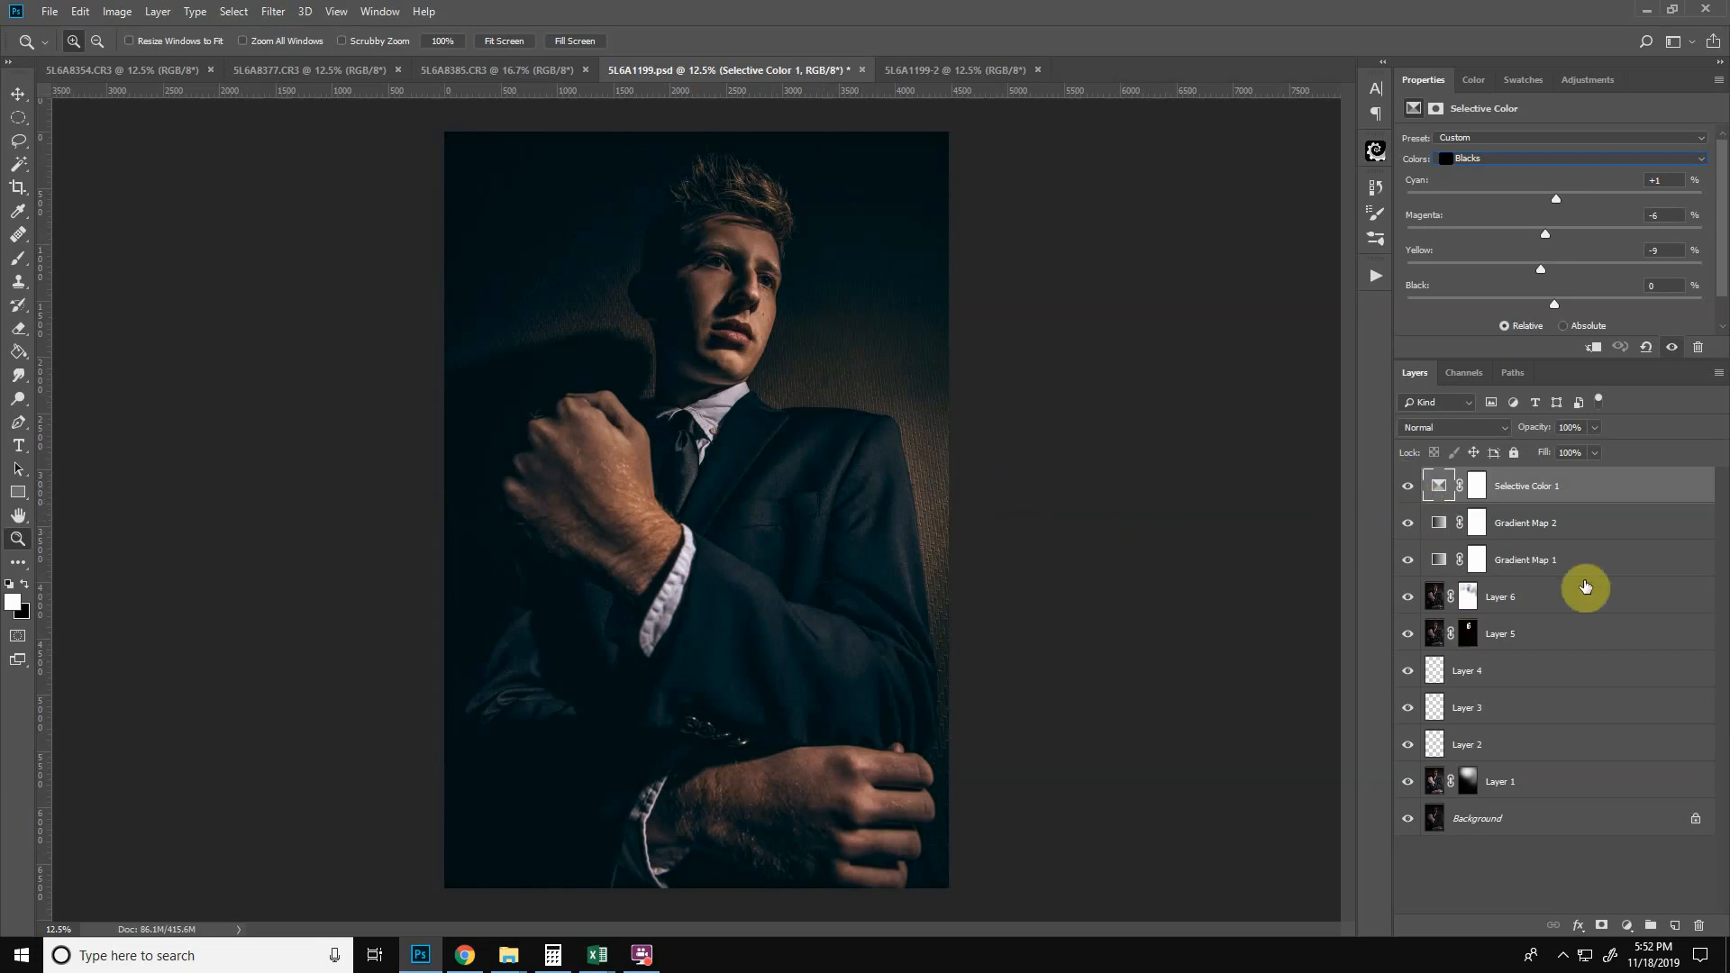
- Compare the original Background alone with the fully layered edit, and reselect the Selective Color 1 layer
alt+click(1411, 820)
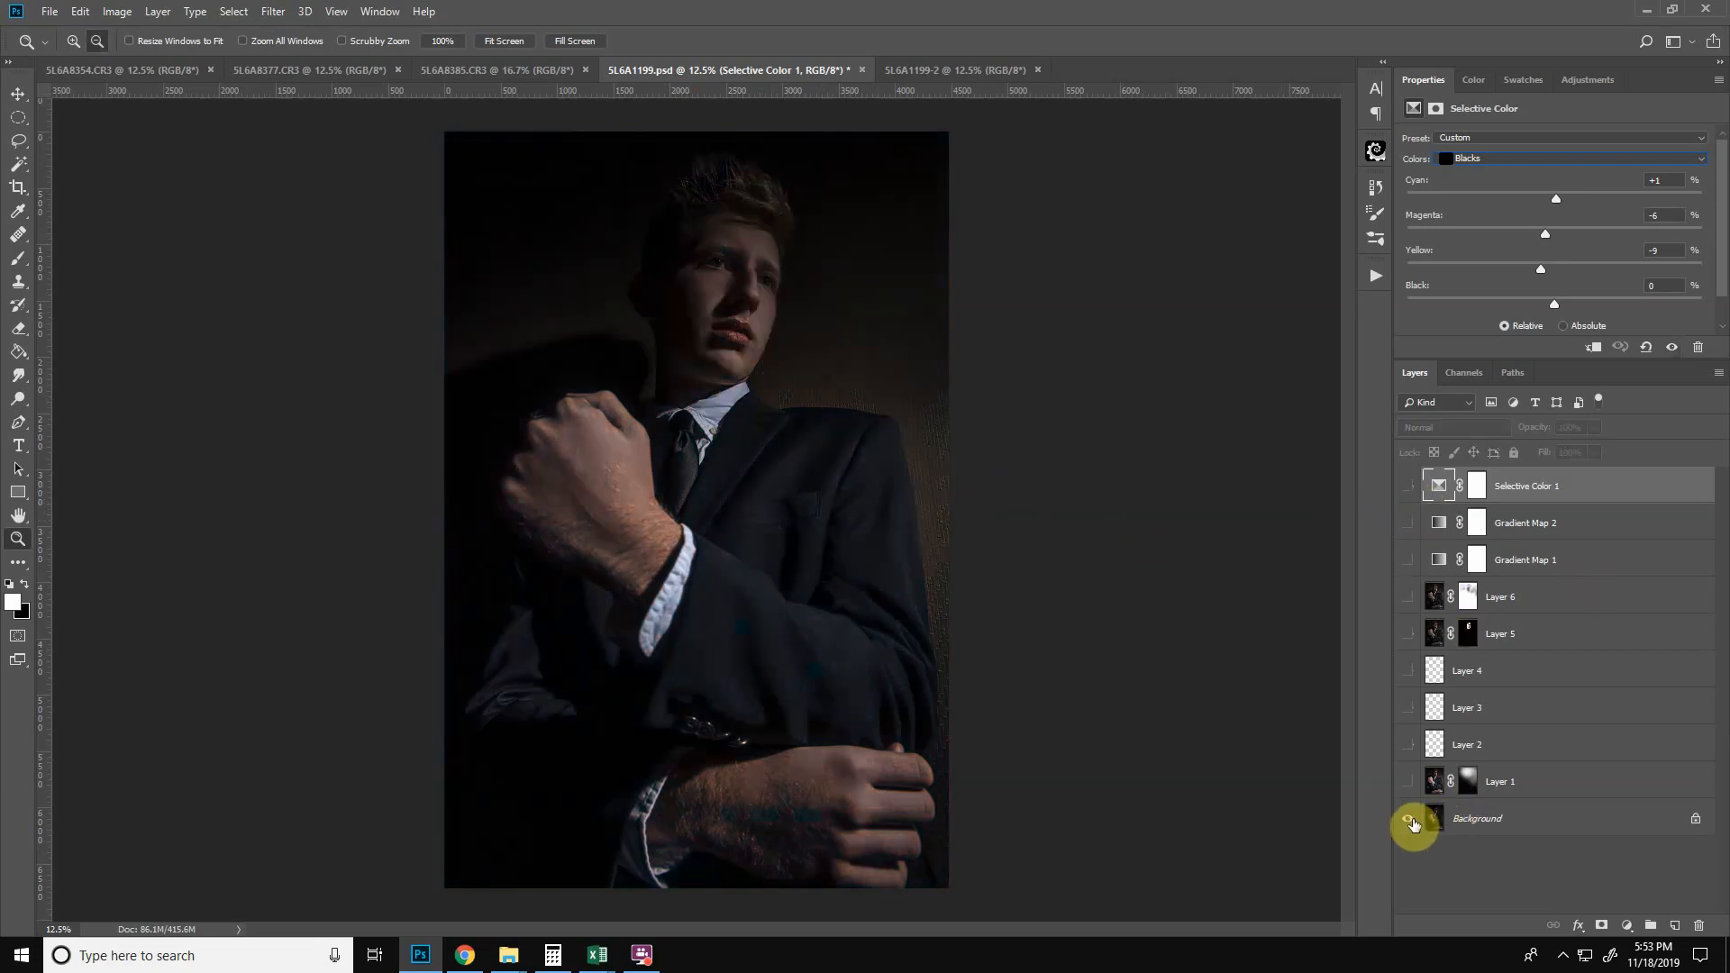
alt+click(1415, 825)
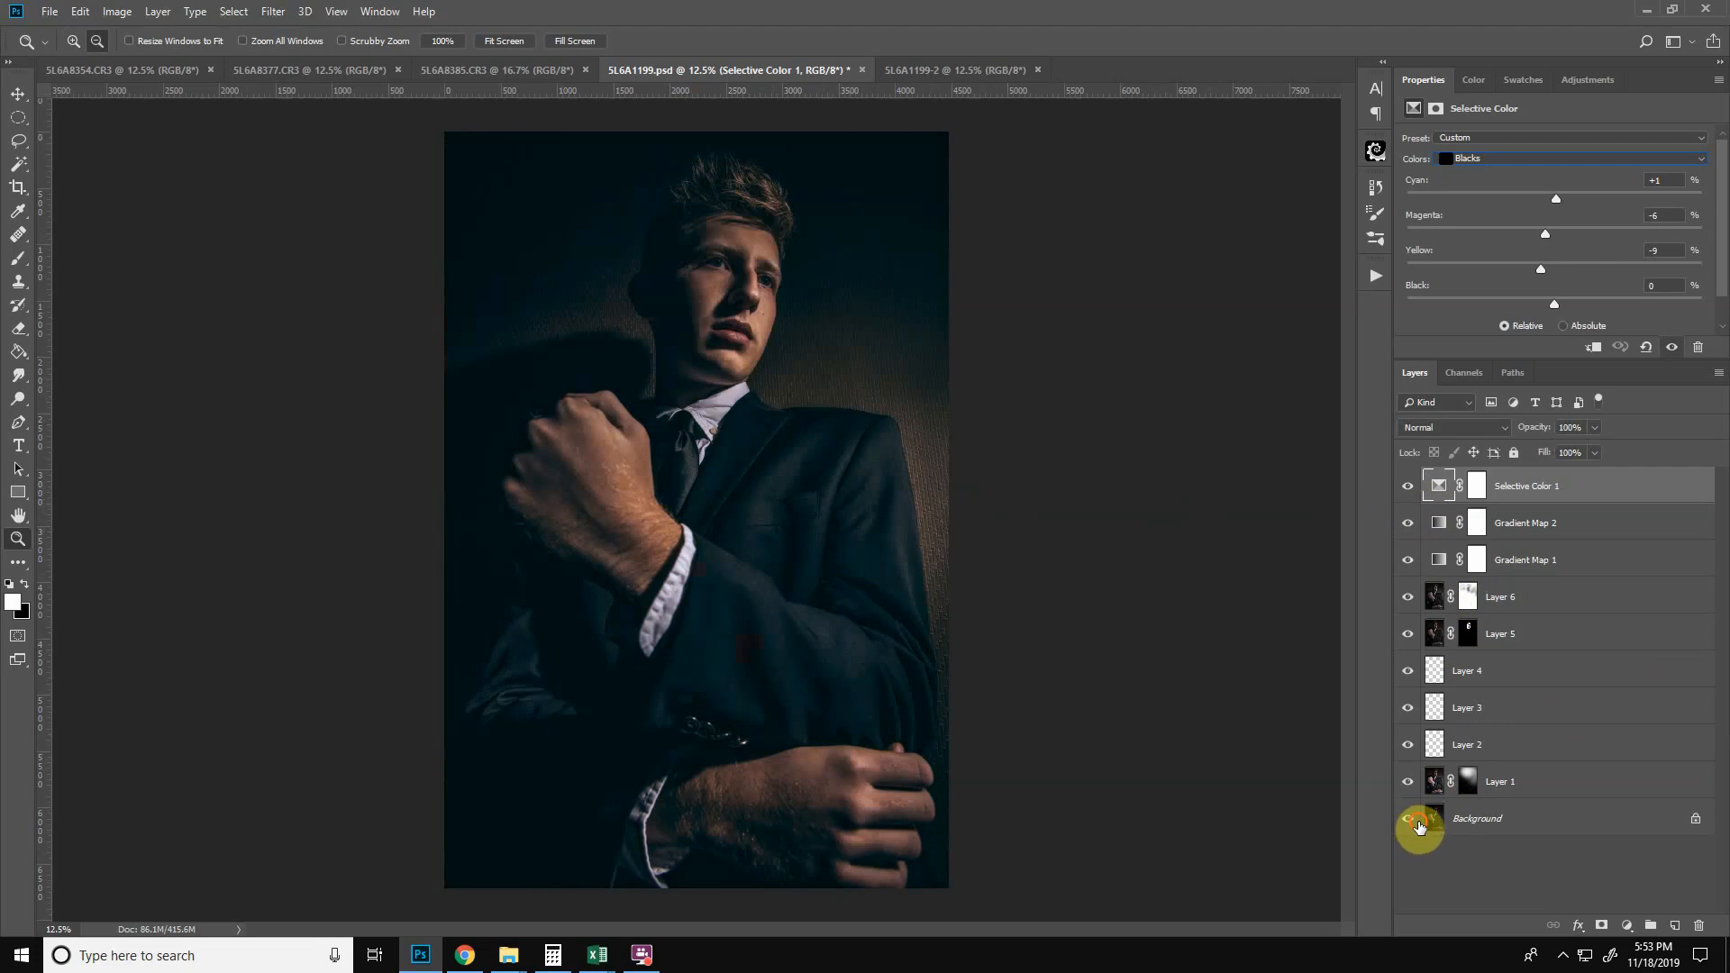
alt+click(1419, 826)
click(1425, 829)
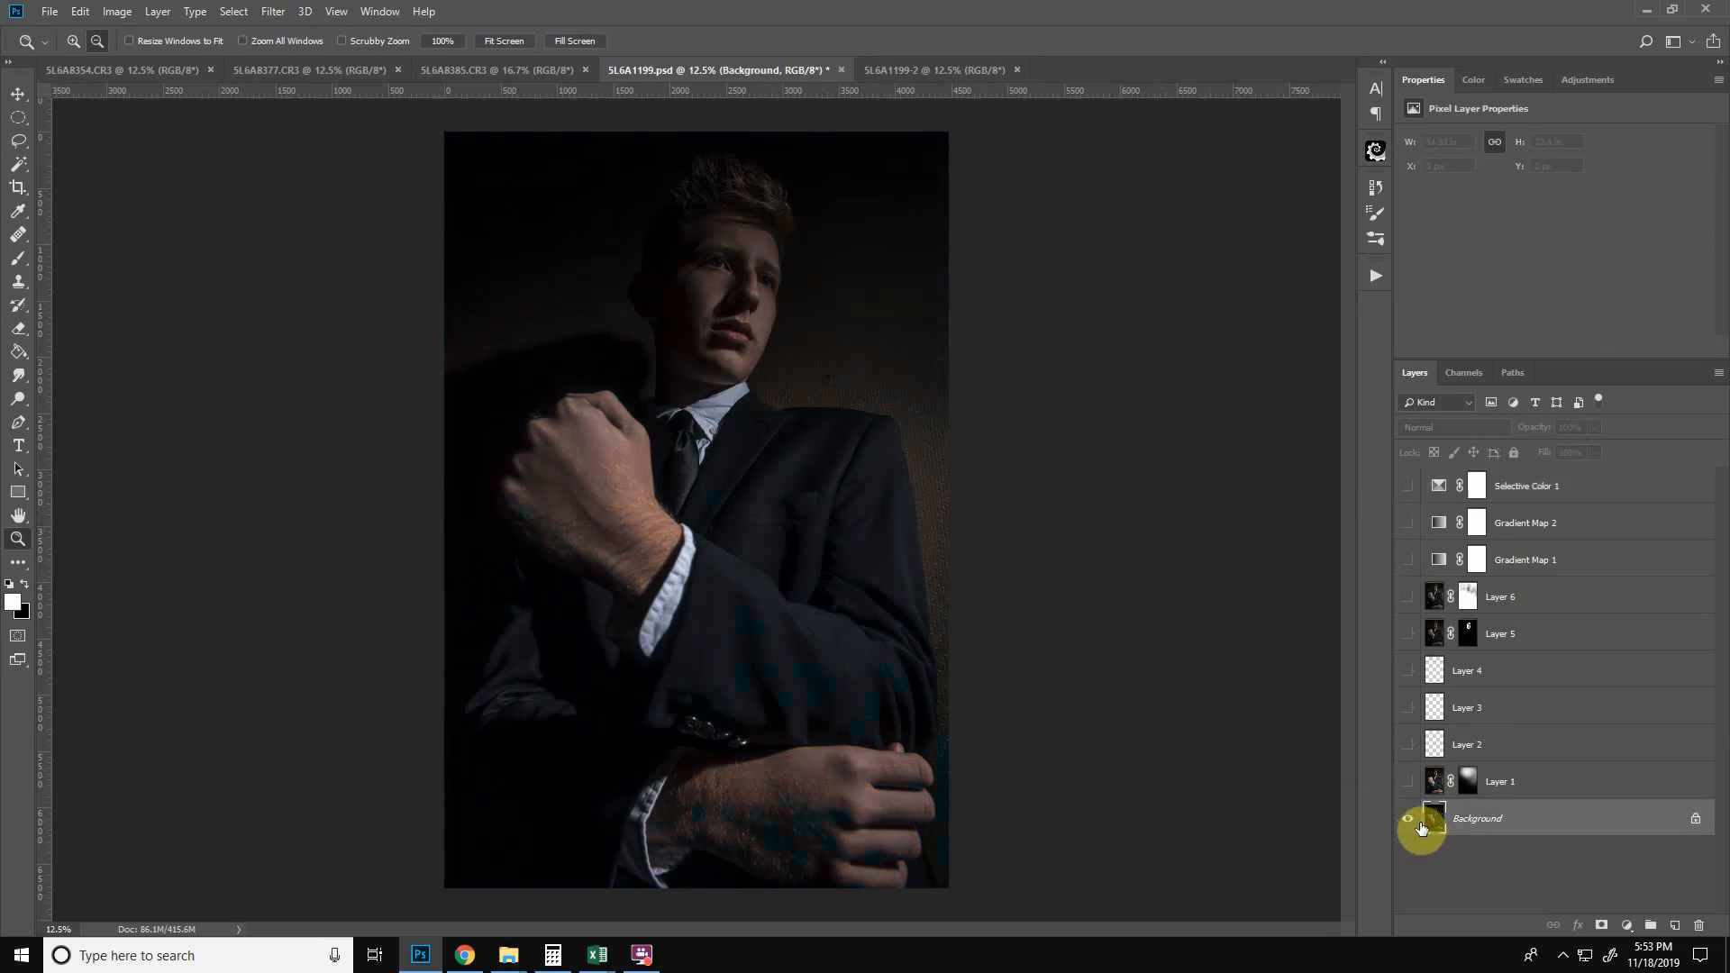
alt+click(1421, 827)
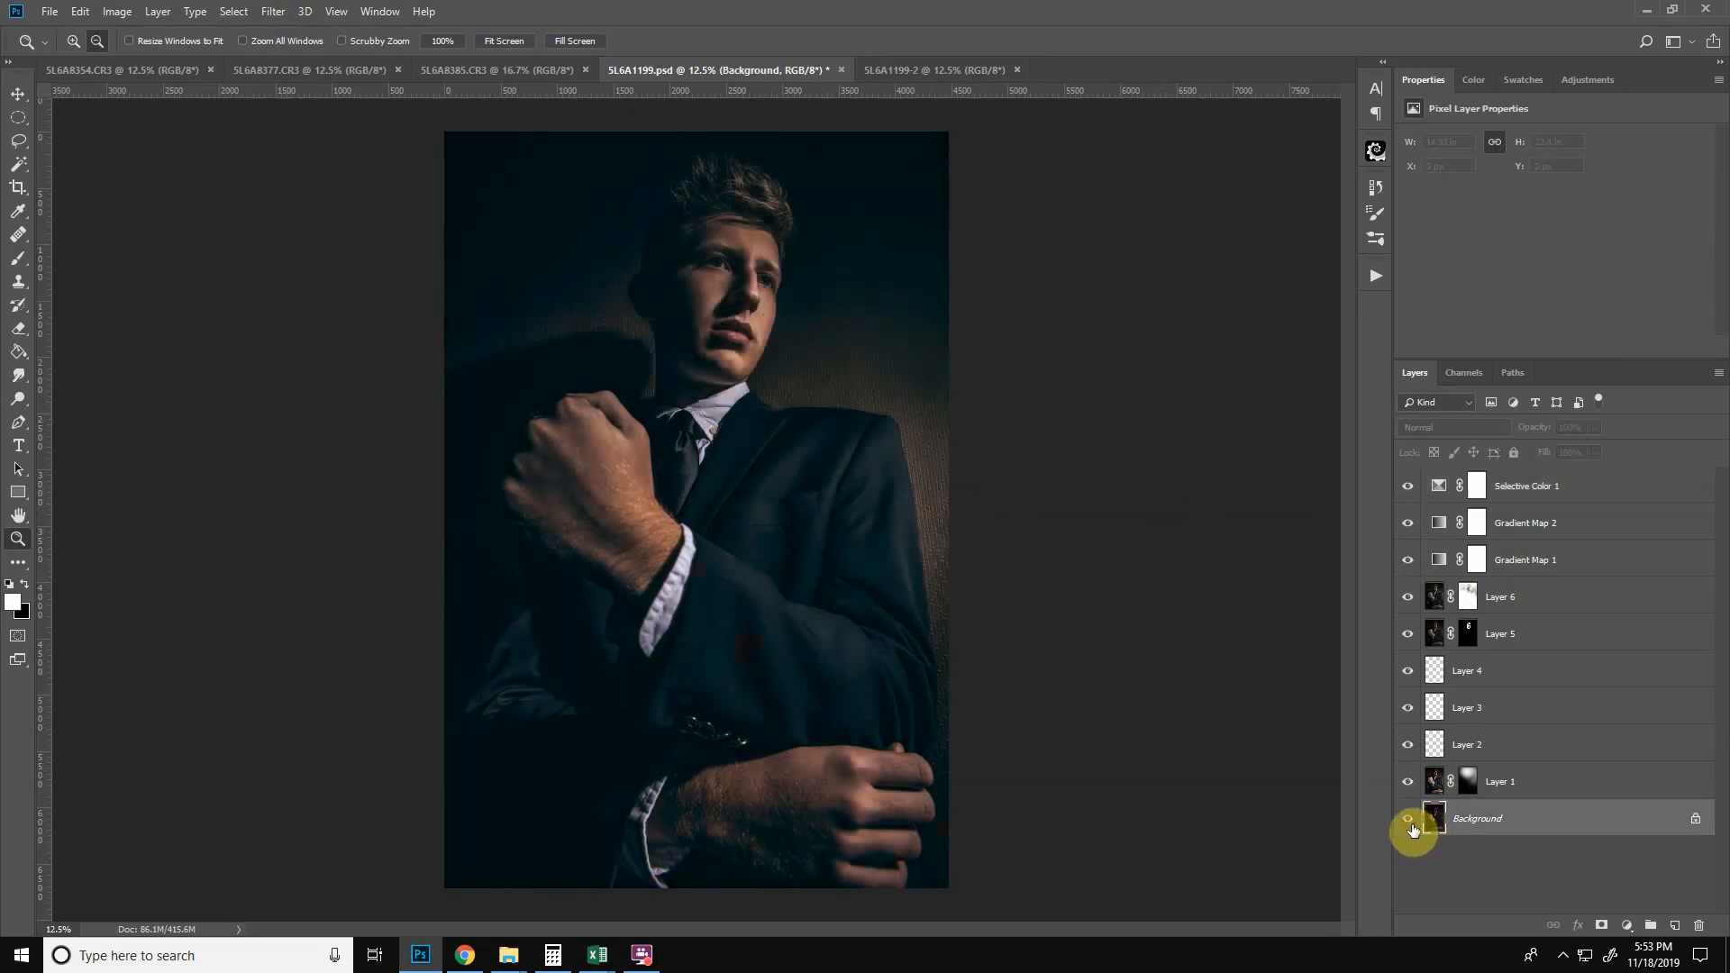
click(1583, 489)
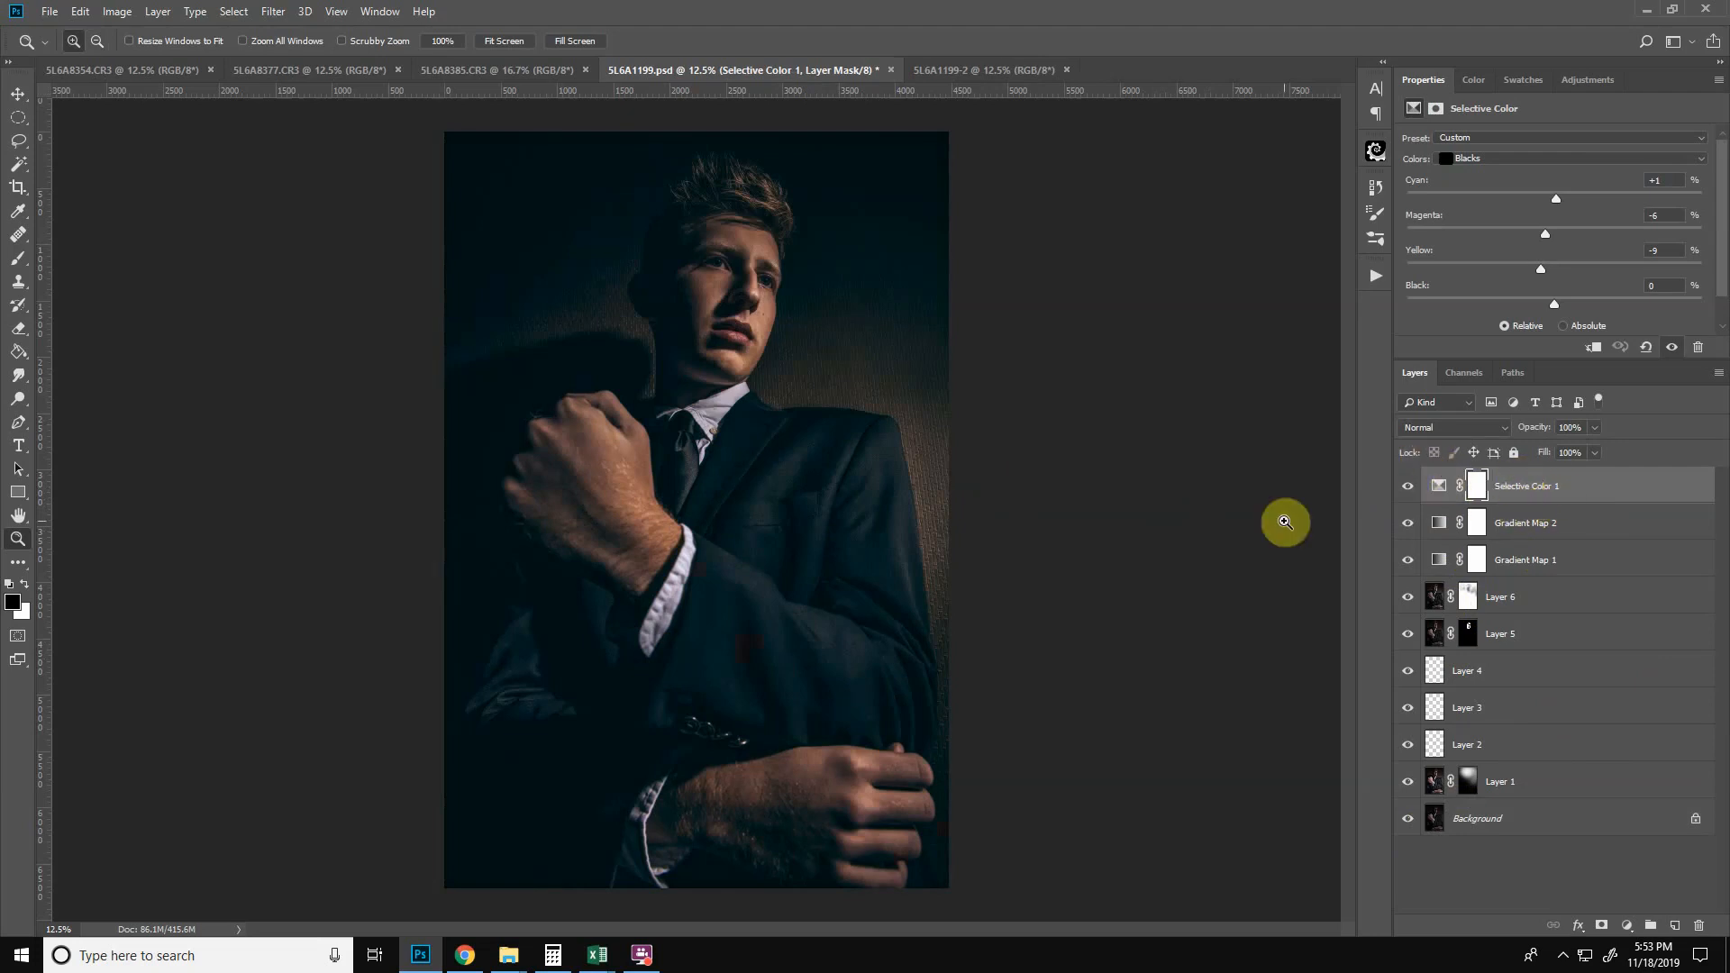
- Add a new layer above Layer 6, fill it with white and set its blend mode to Soft Light
click(1542, 589)
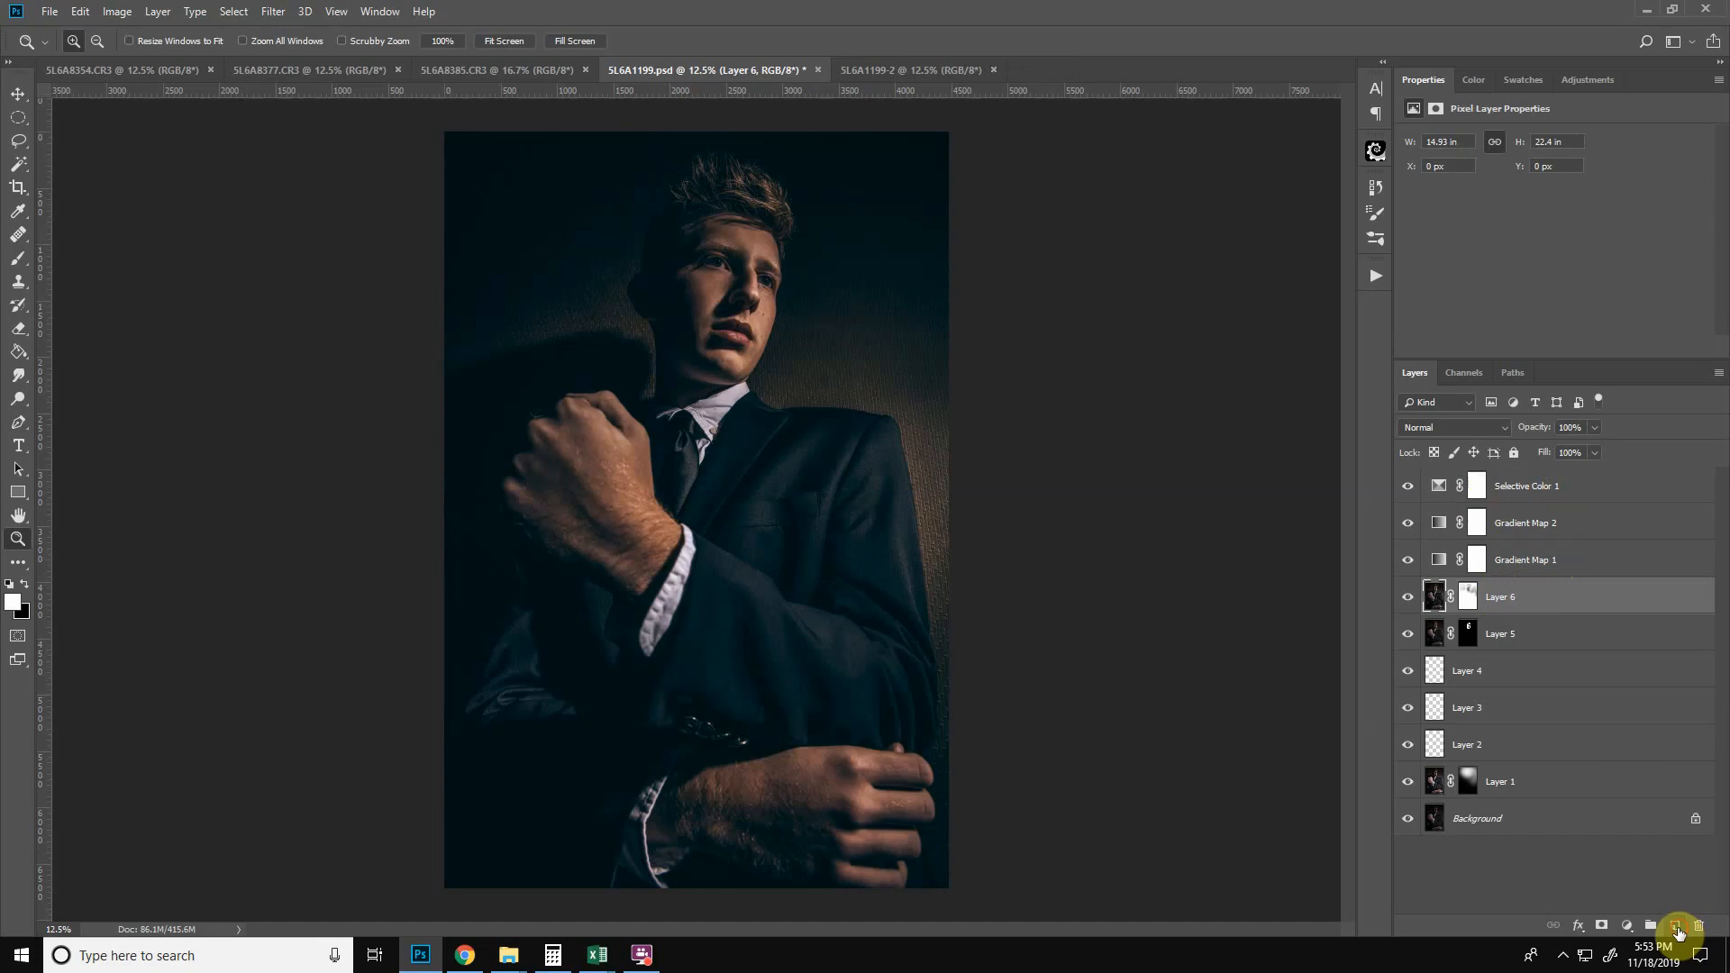
click(1678, 927)
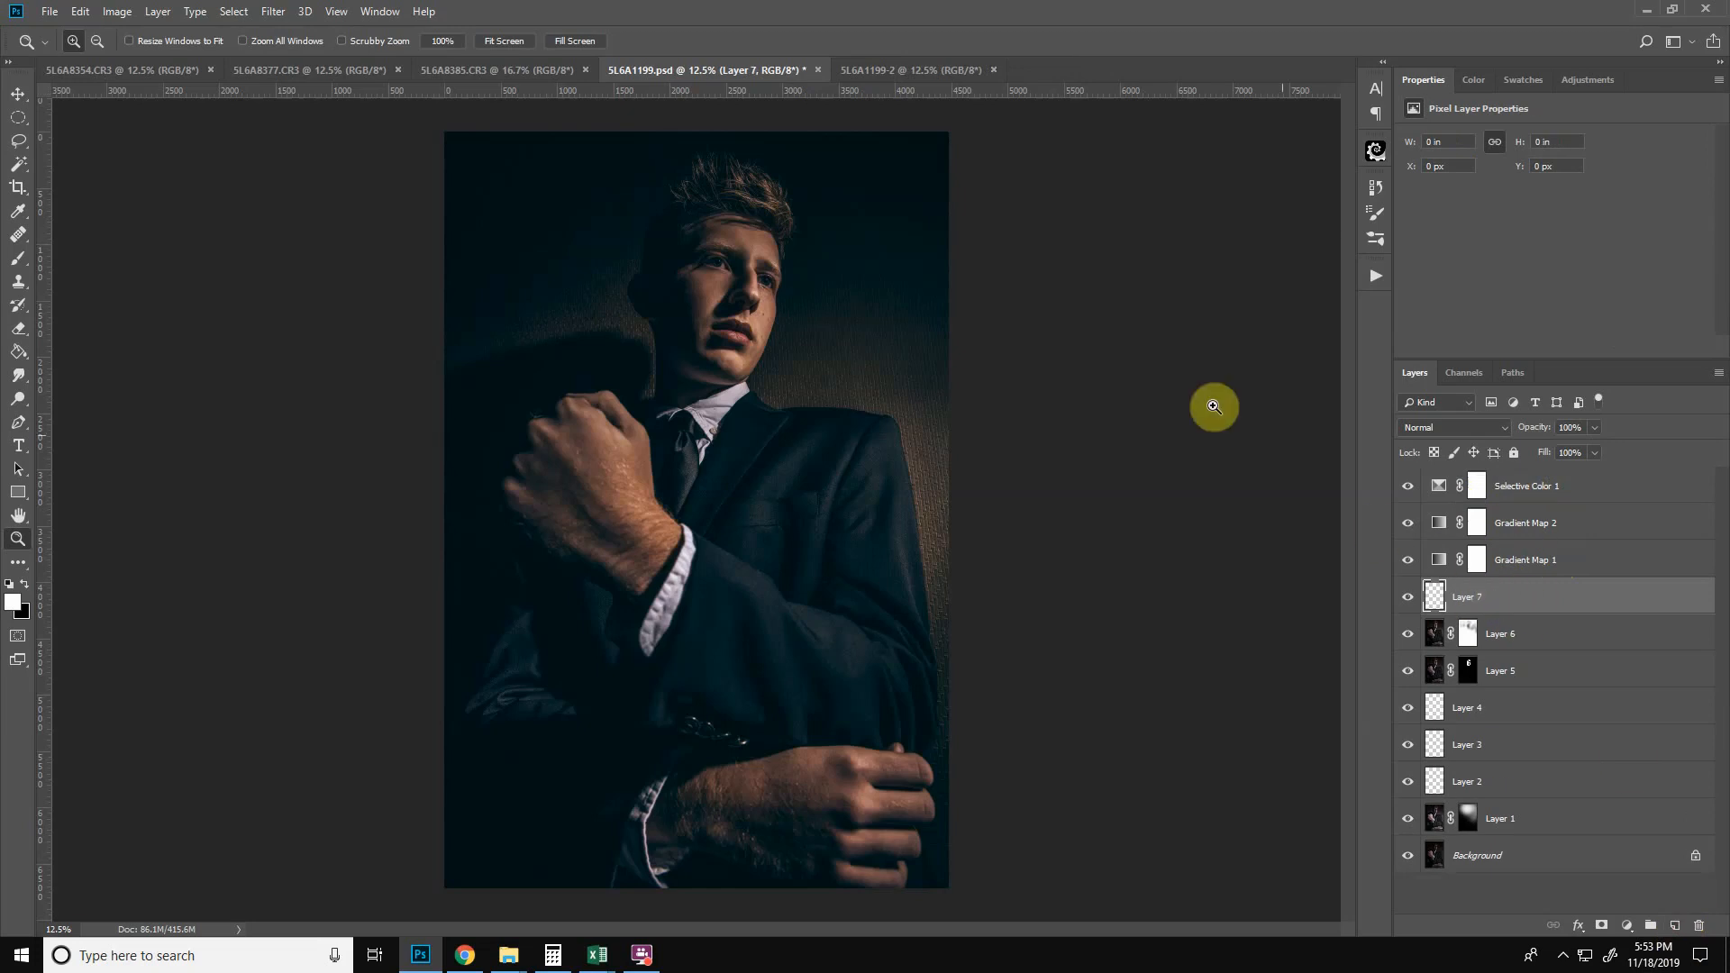
click(18, 352)
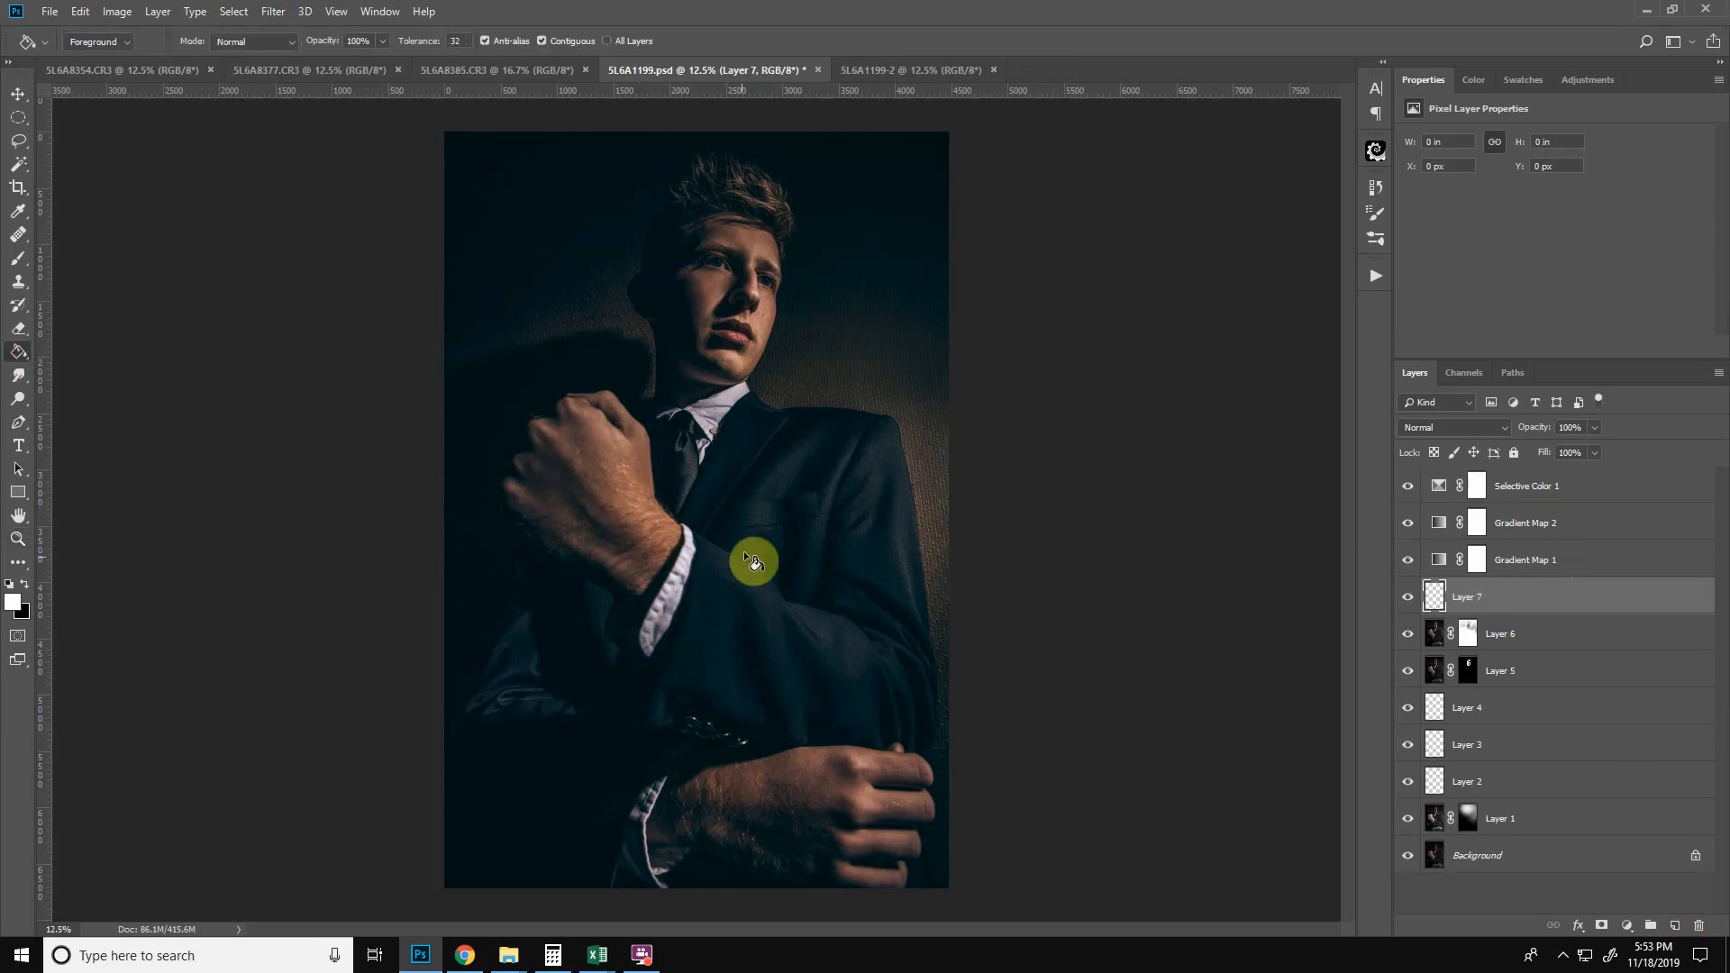
click(748, 559)
click(1471, 429)
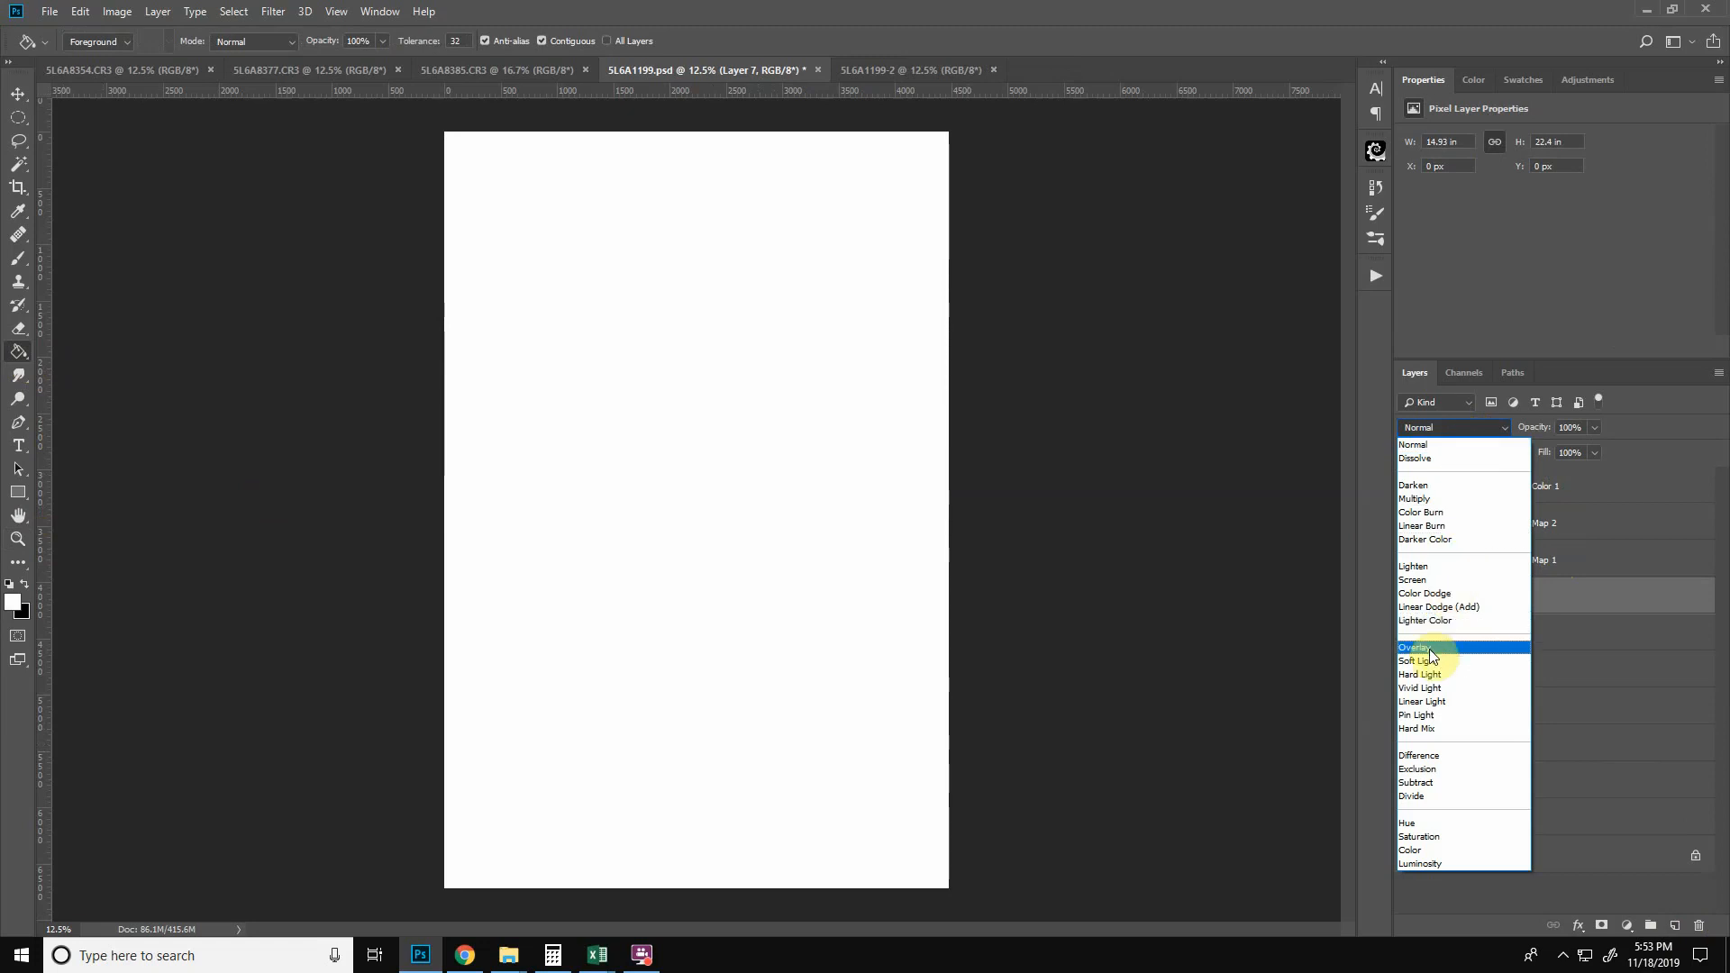
click(1429, 662)
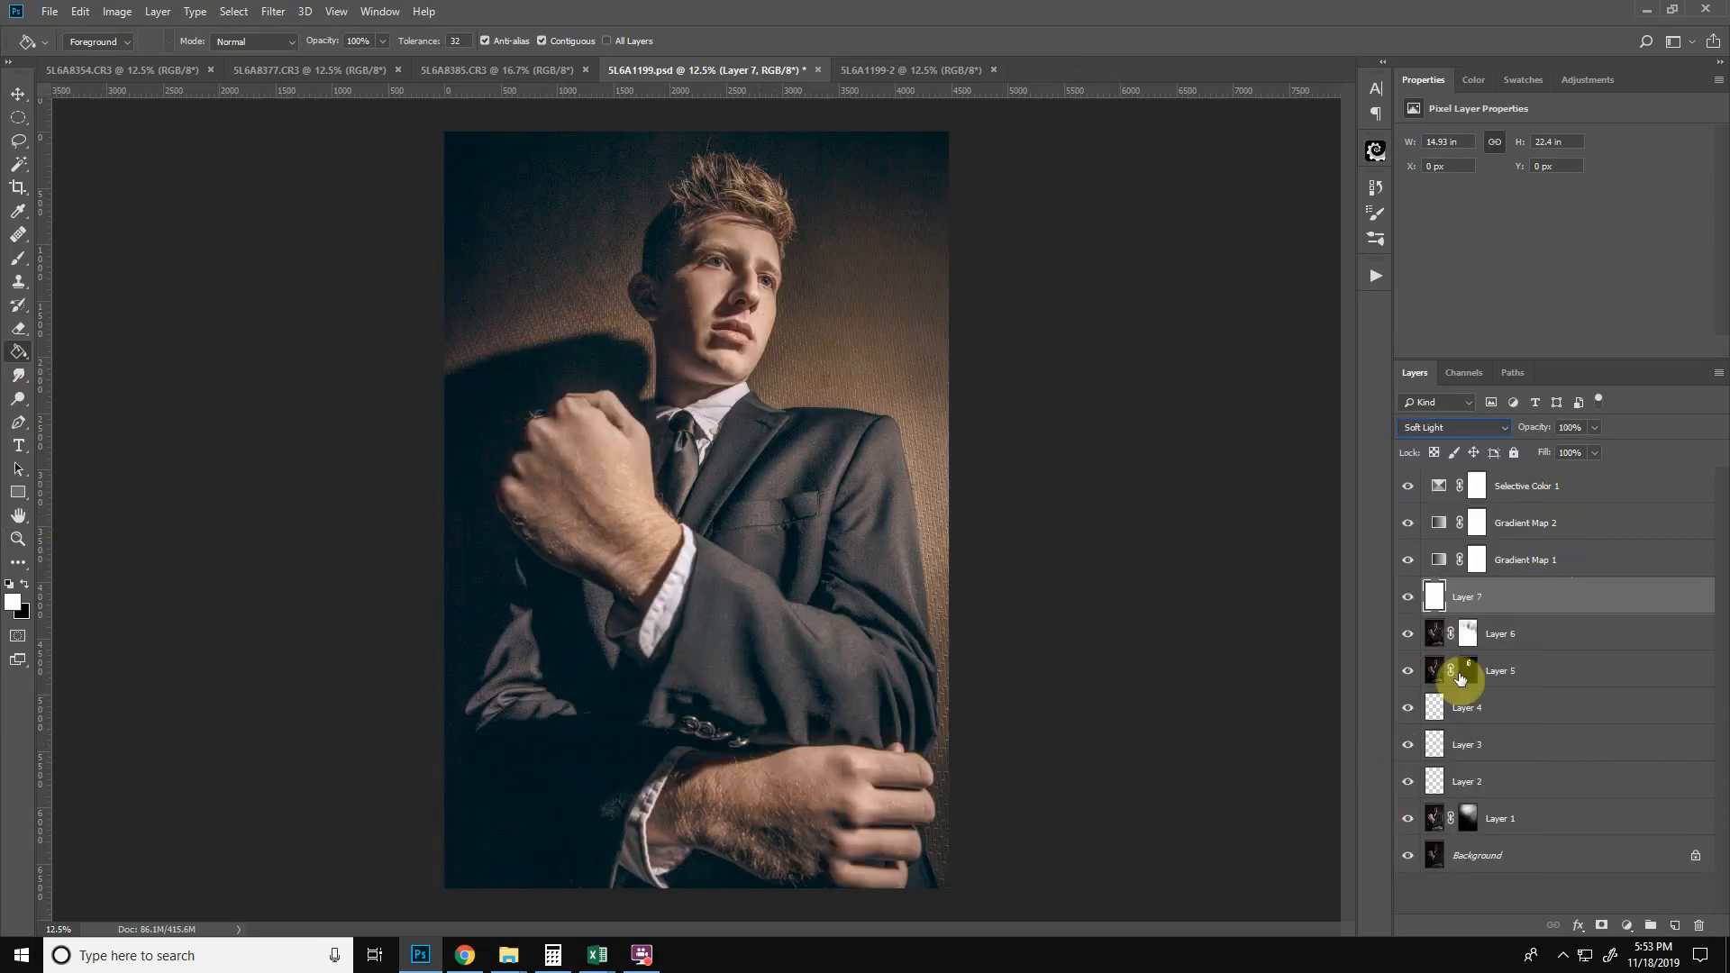
- In Layer 7's Blending Options, split the Underlying Layer black Blend If slider to 45 / 141 and apply it
double_click(1620, 603)
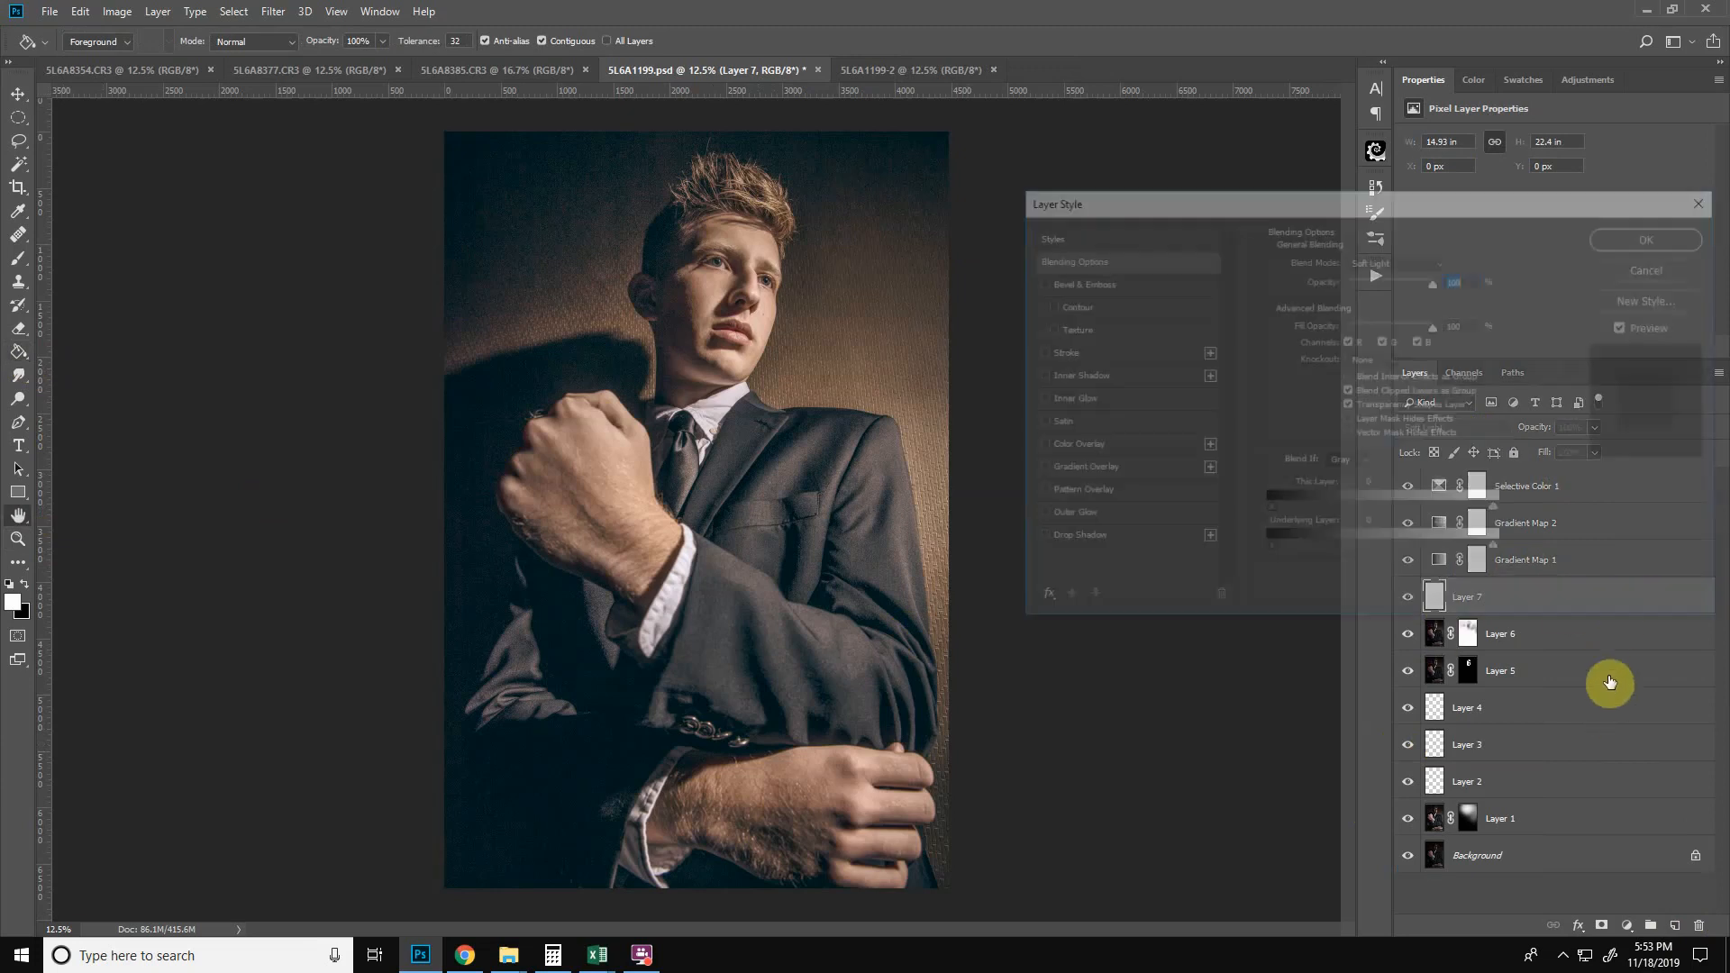
drag(1300, 191, 1253, 60)
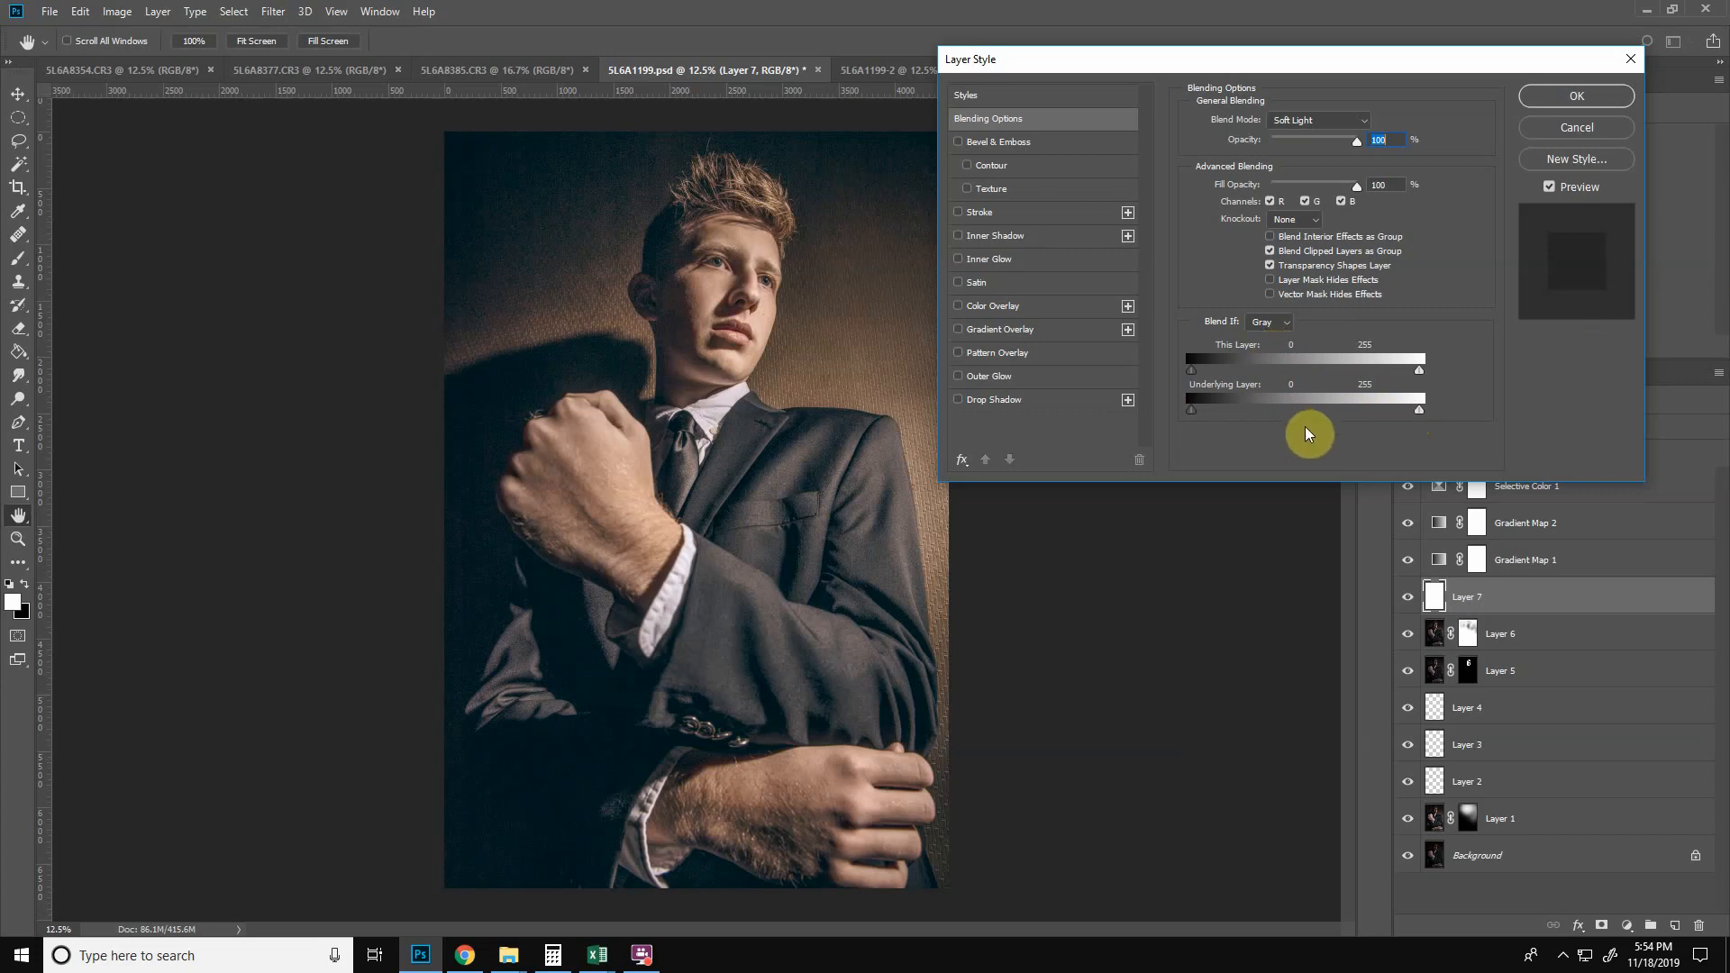
drag(1193, 412, 1248, 417)
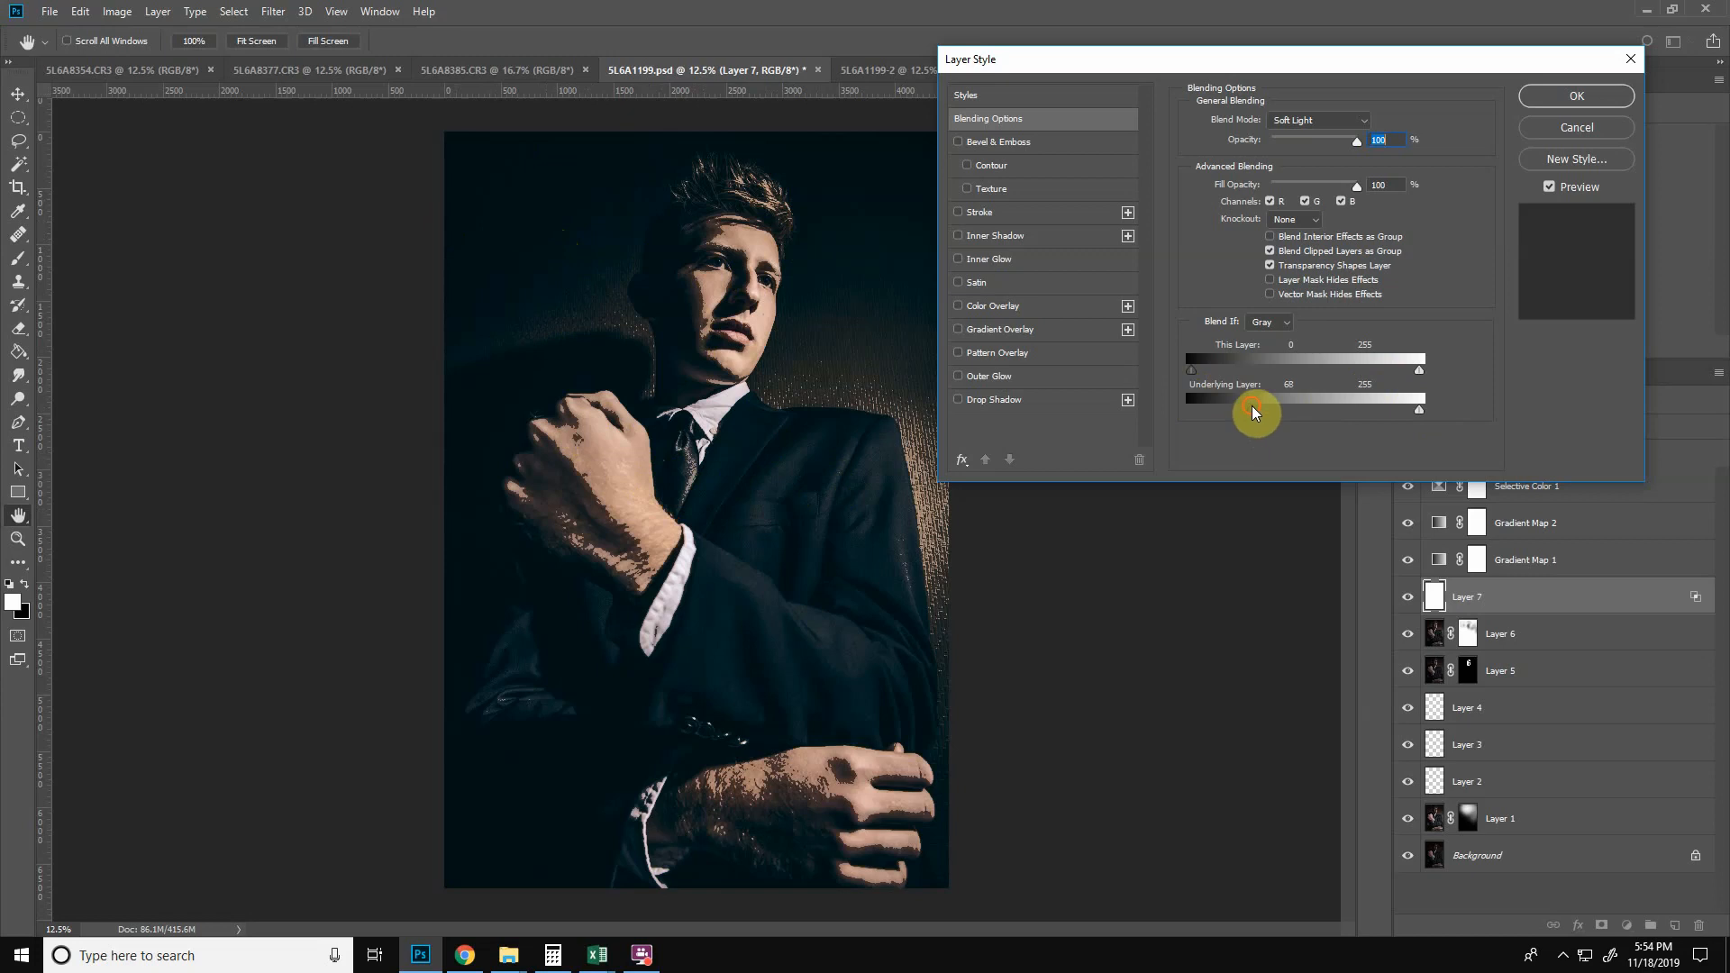
drag(1253, 410, 1178, 425)
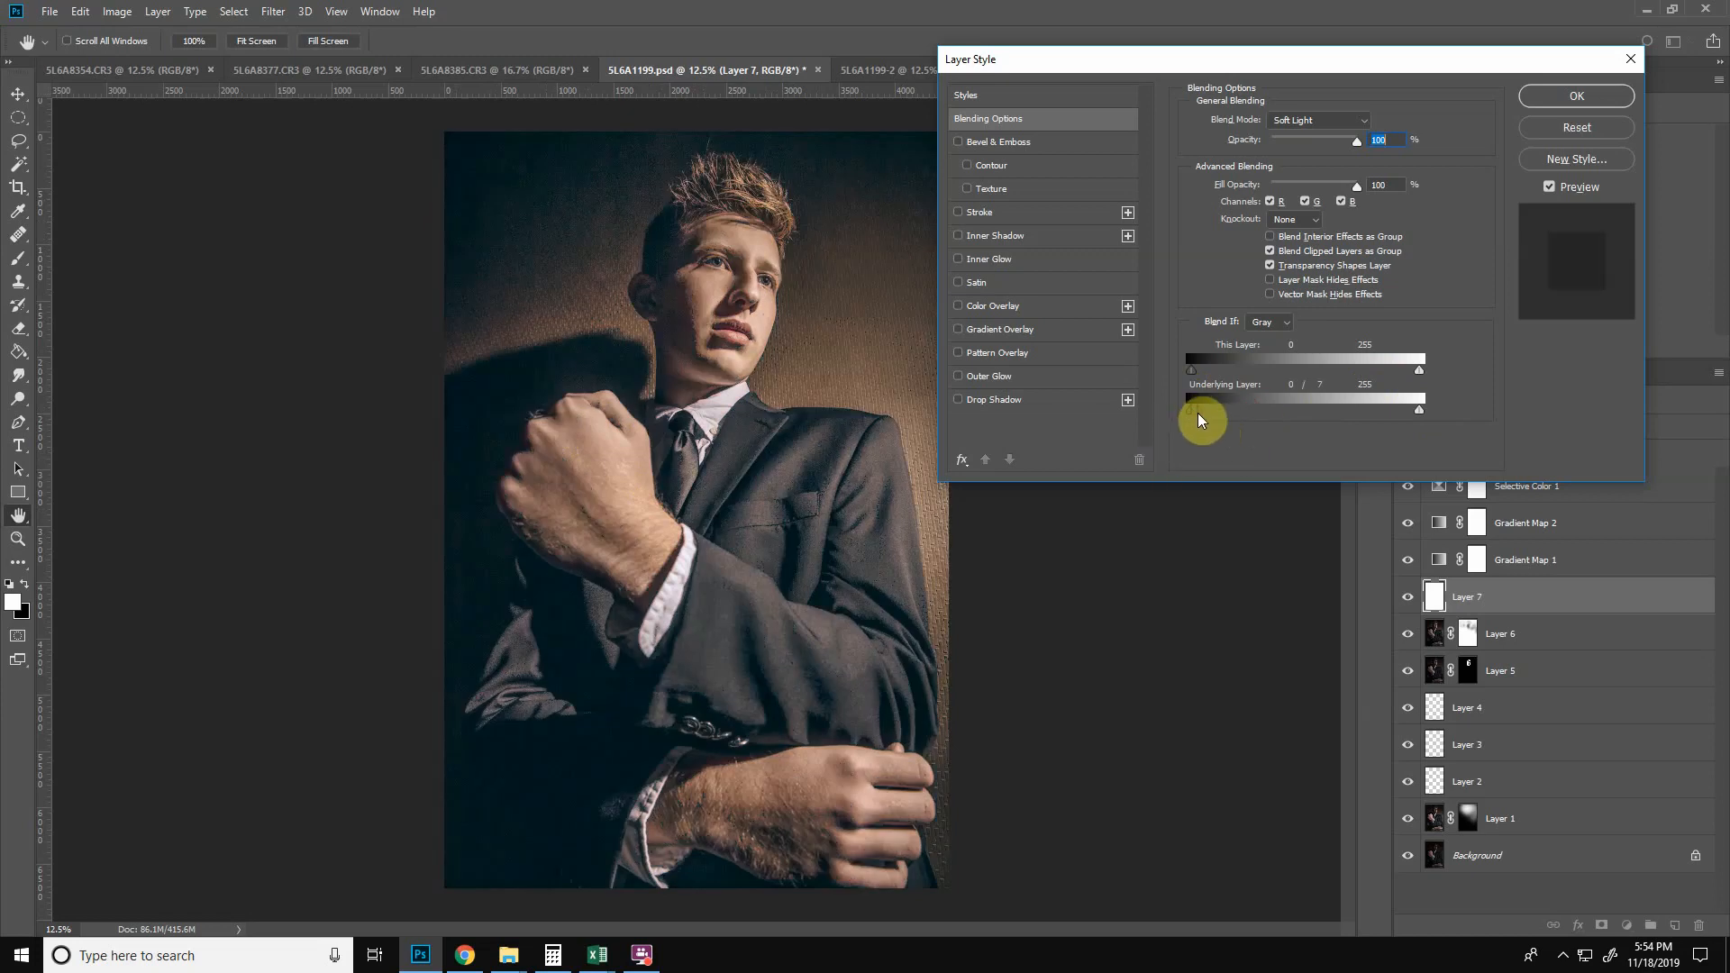
drag(1199, 419, 1213, 413)
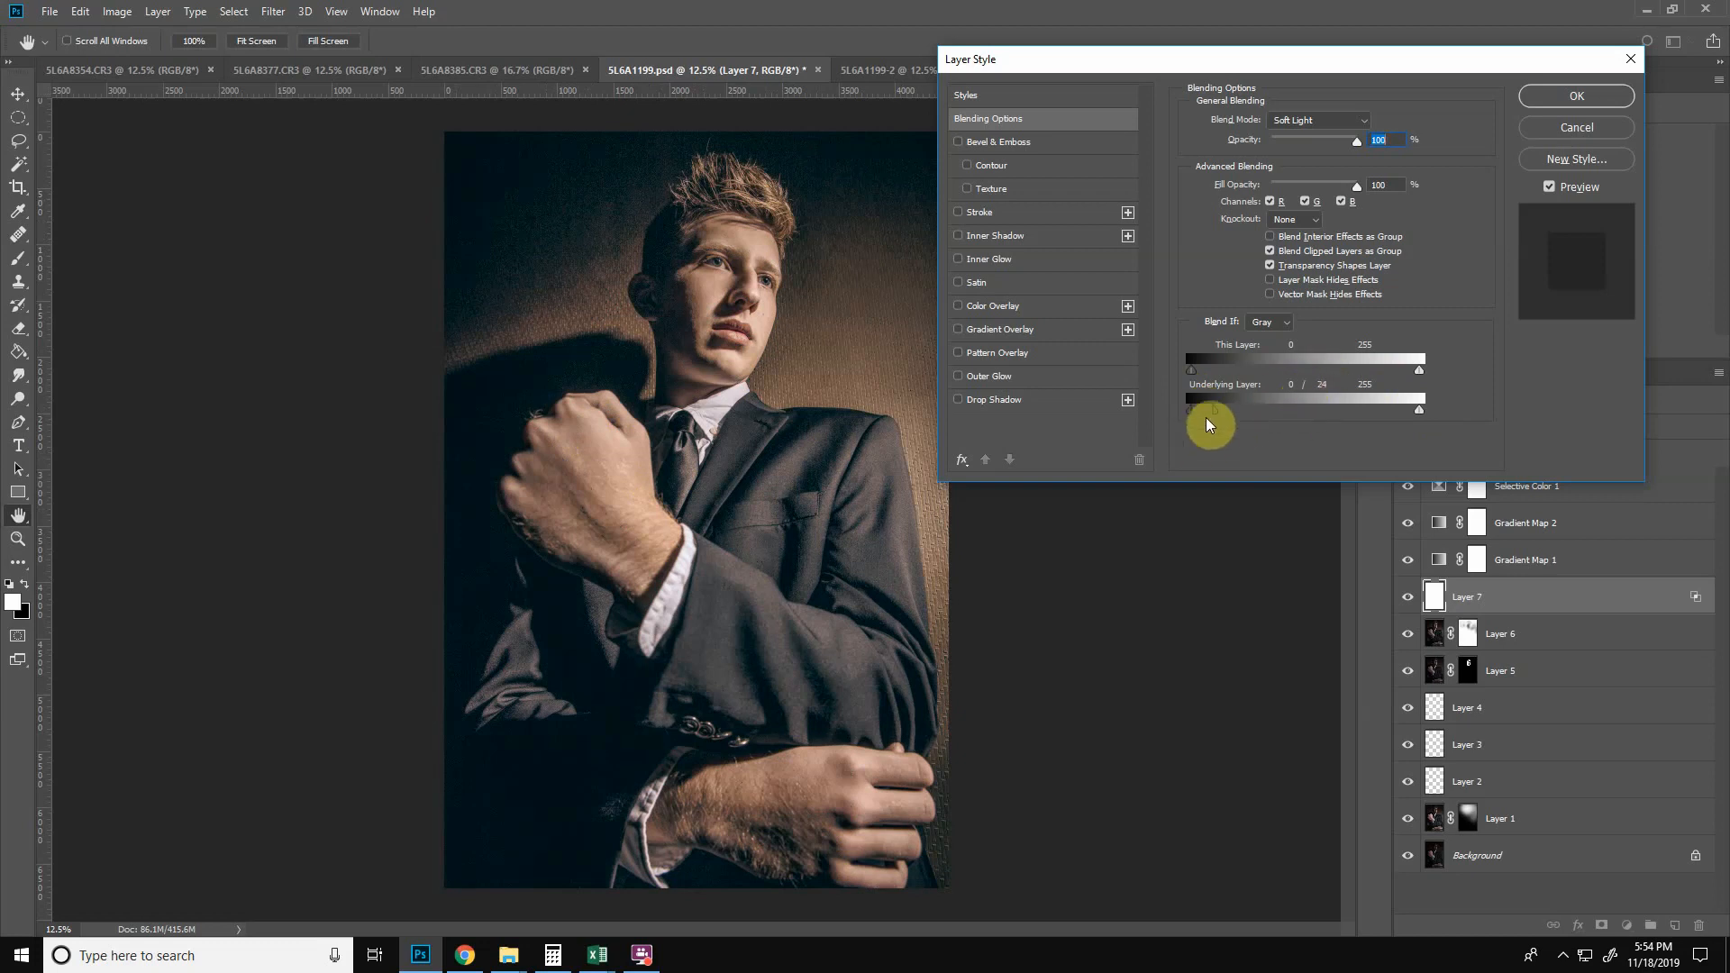
drag(1219, 417, 1271, 414)
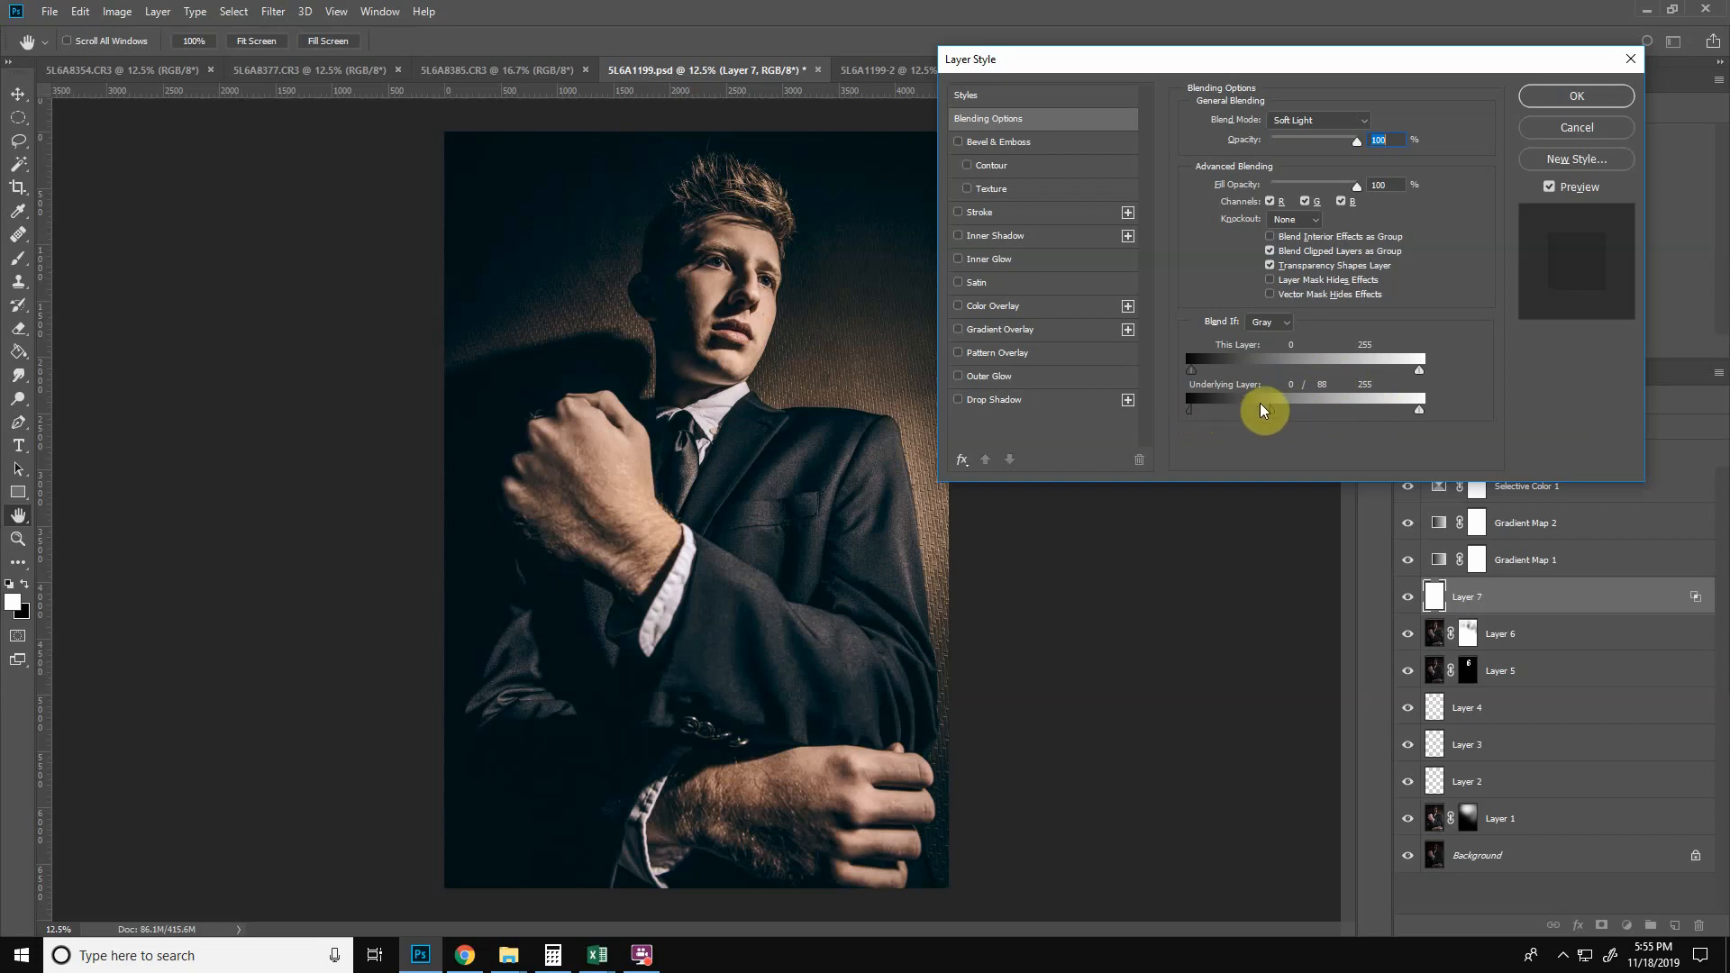
drag(1198, 416, 1296, 417)
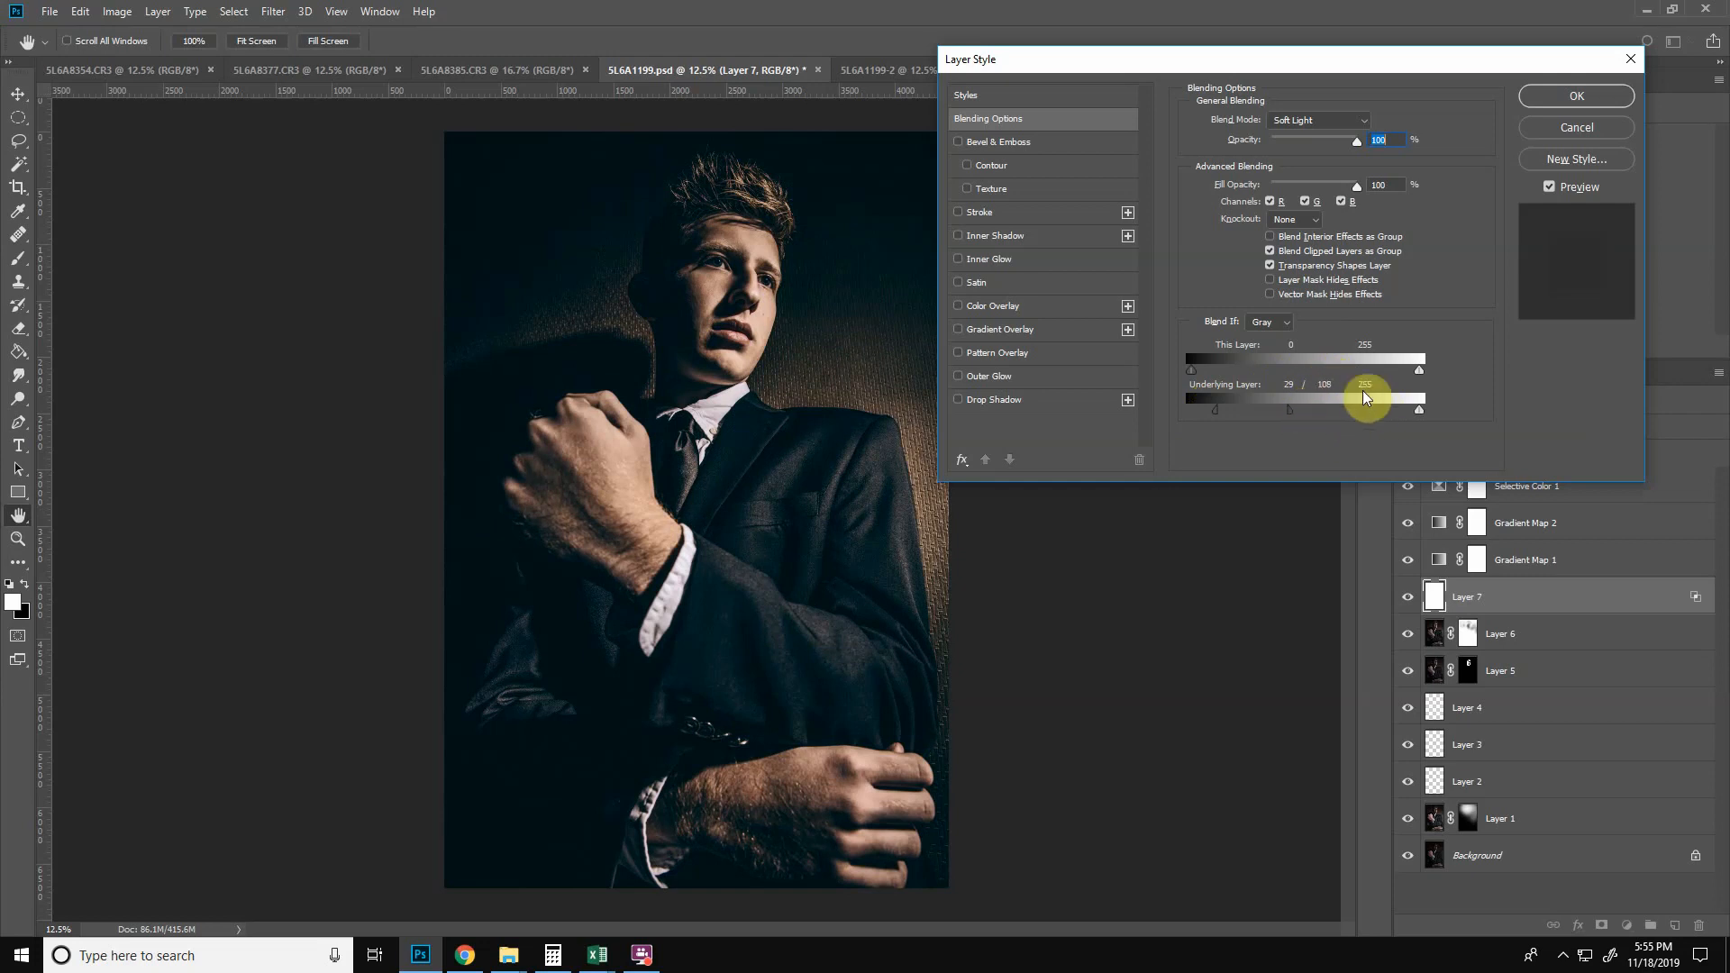
drag(1291, 414, 1224, 416)
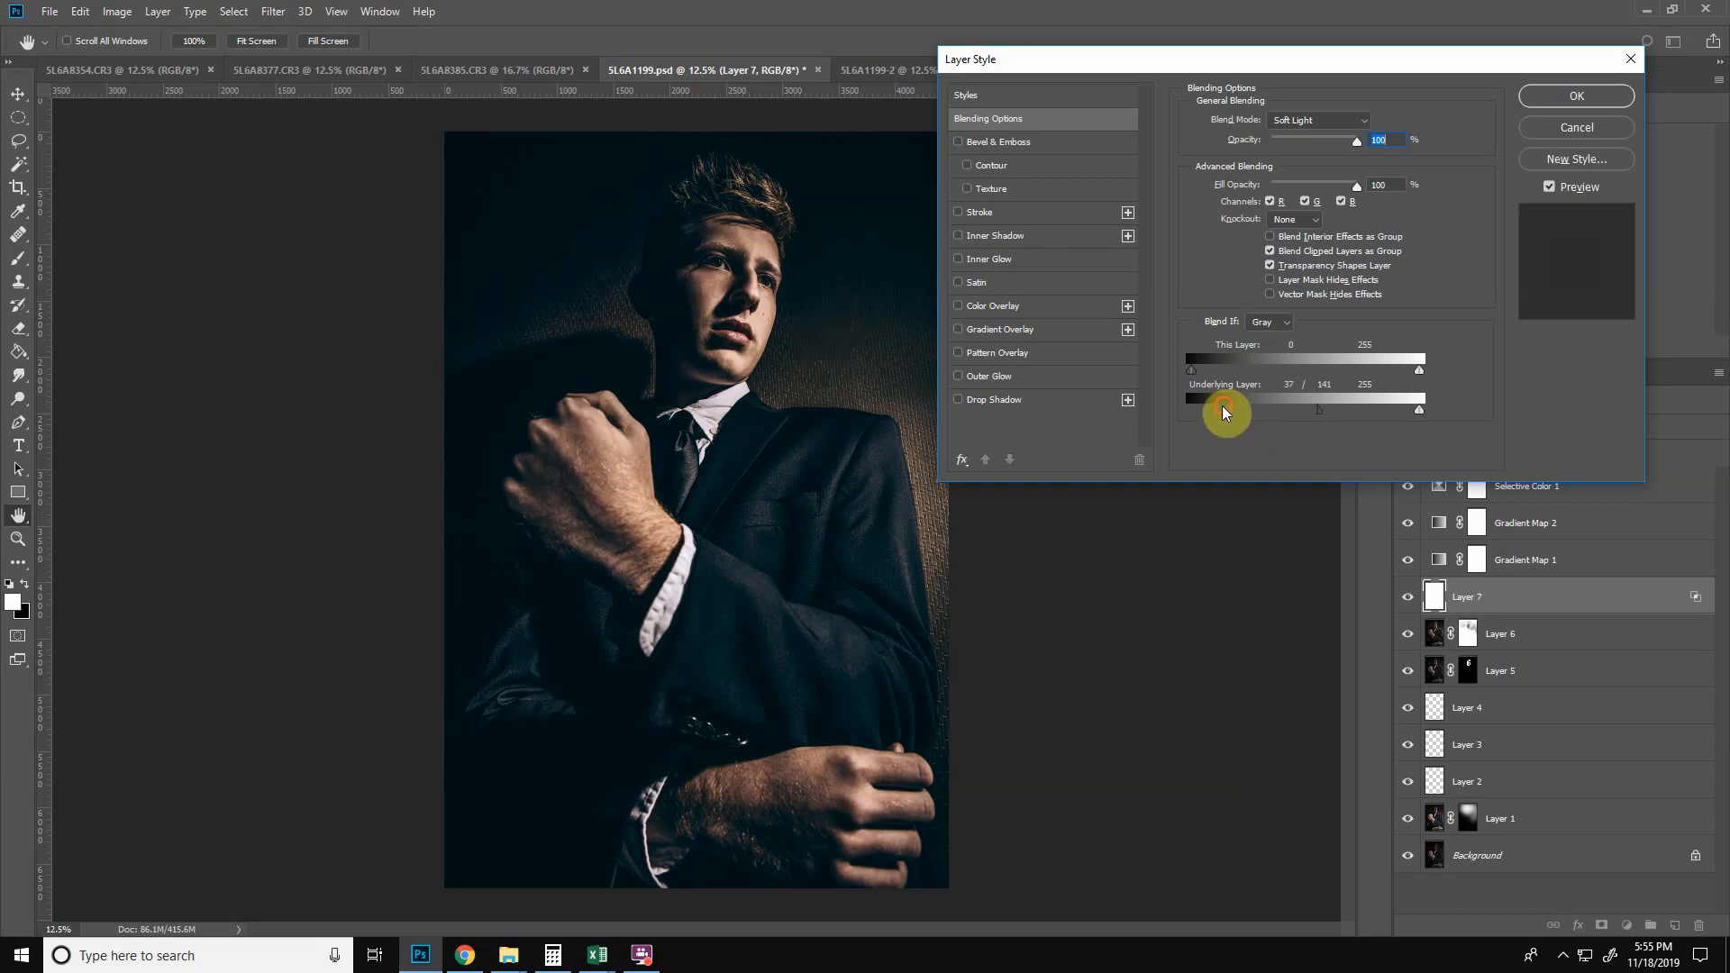
drag(1224, 413, 1239, 415)
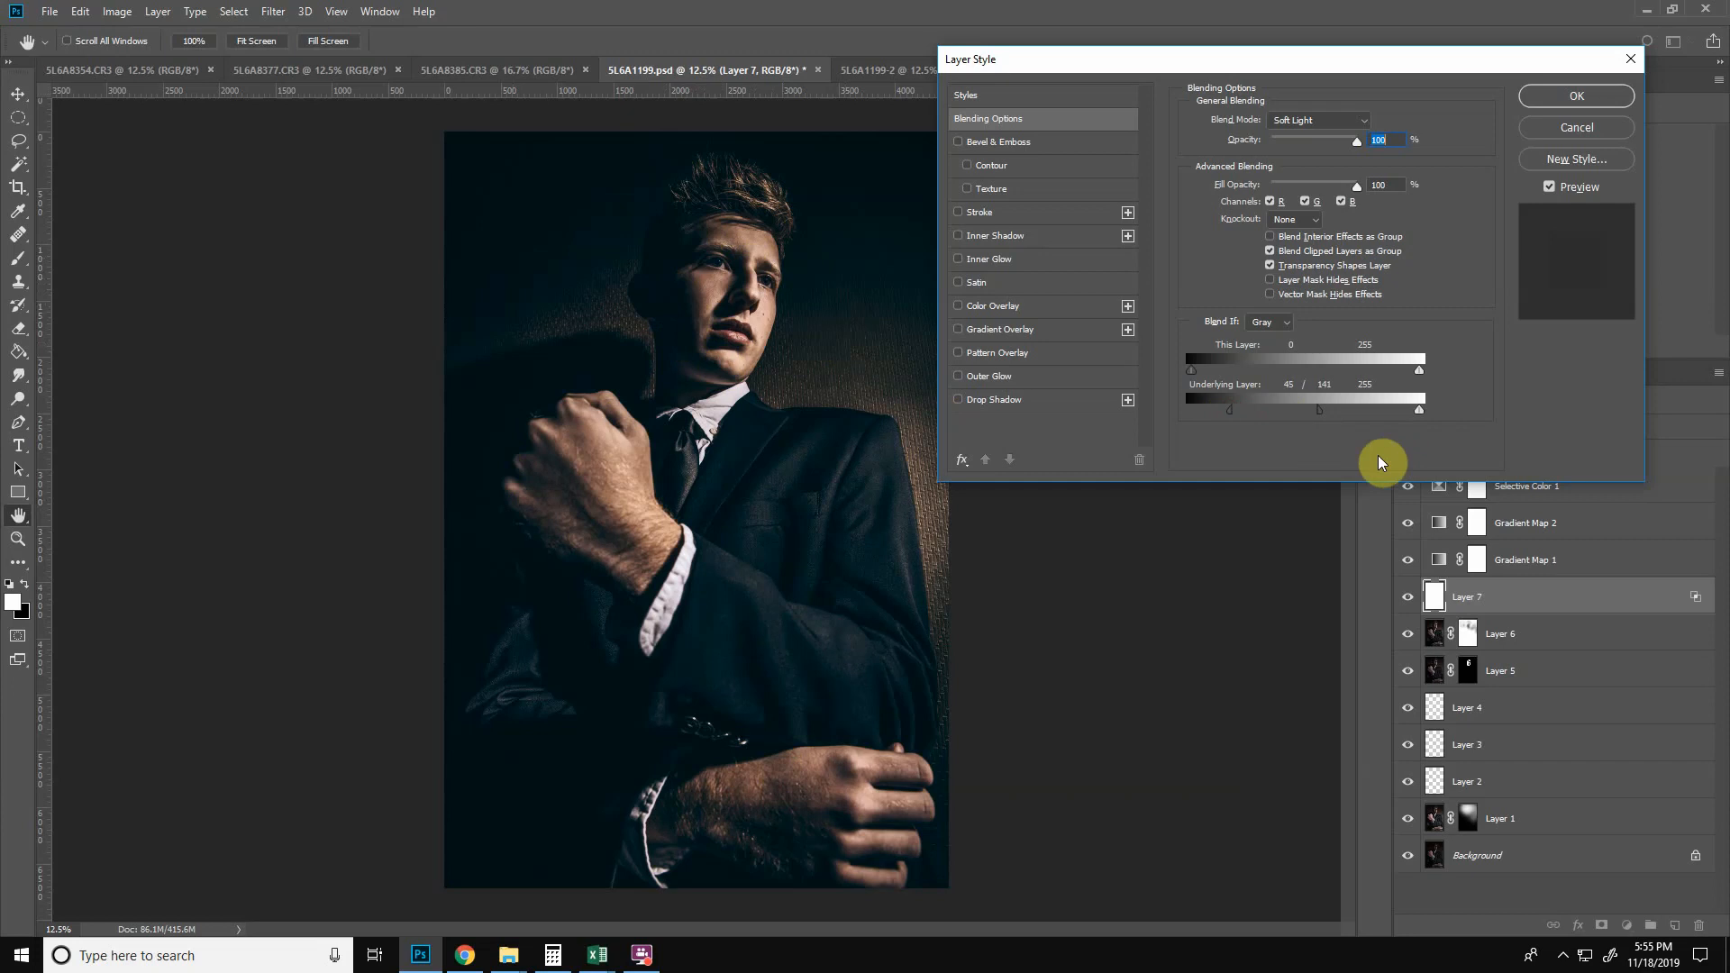
click(1575, 99)
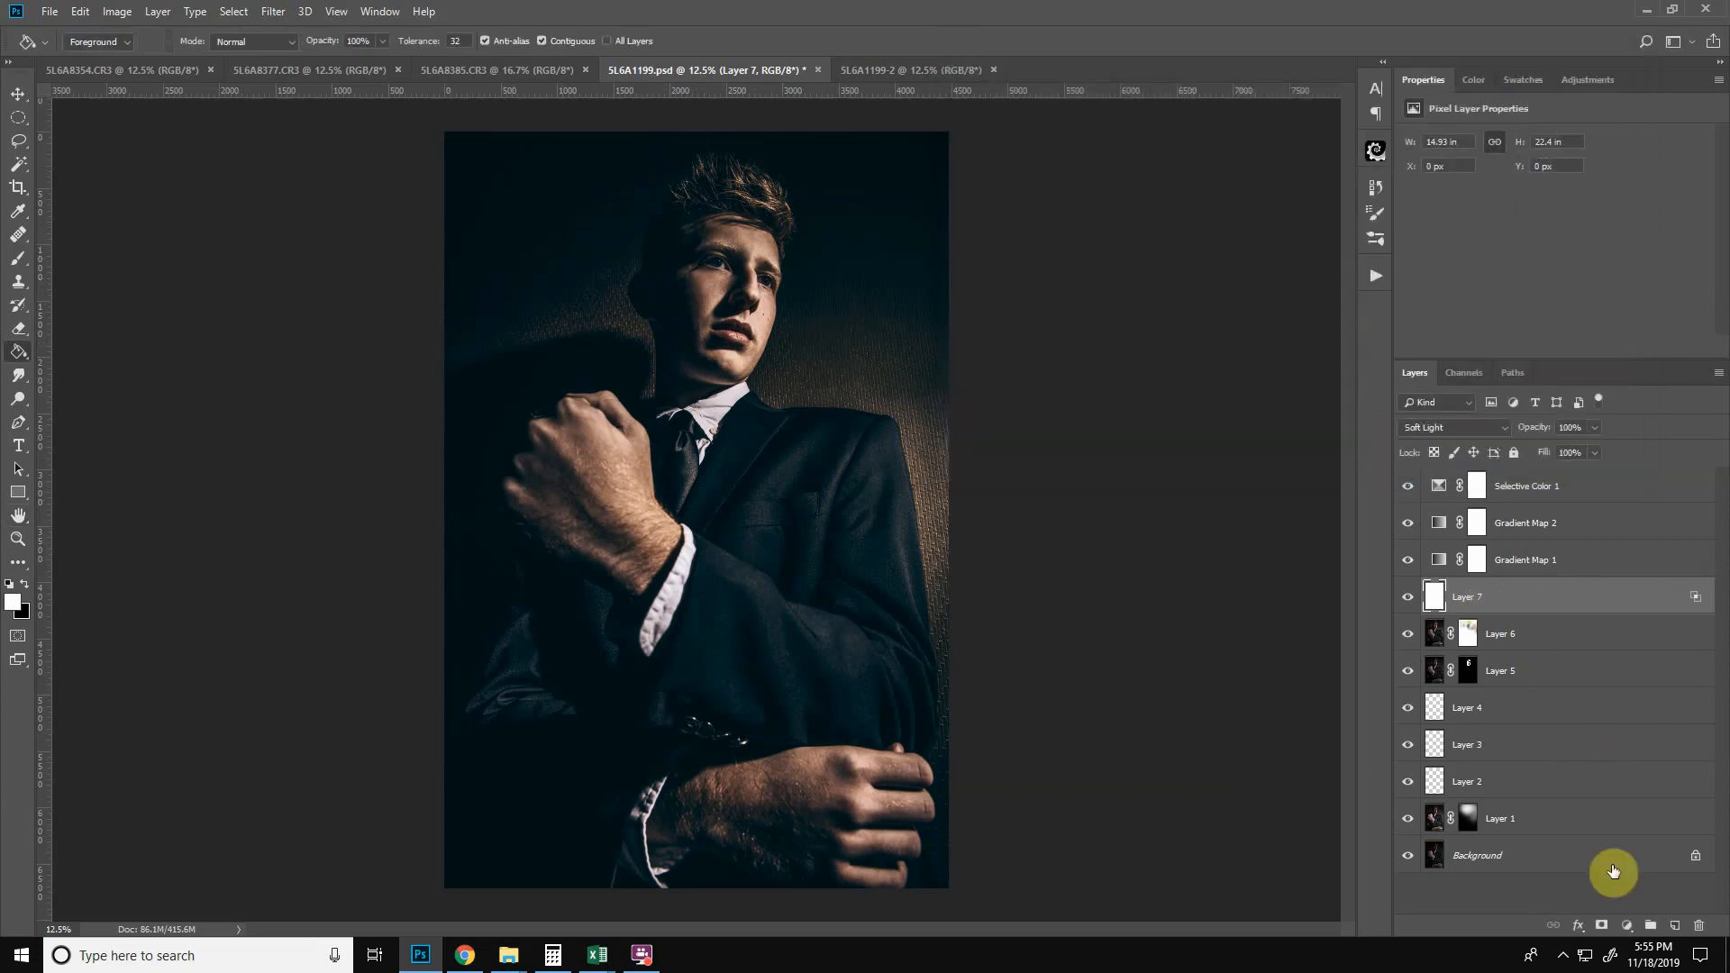
- Add a black mask to Layer 7 and brush white over the forehead and shadowed cheek at 10% flow, reducing the brush size to 700
alt+click(1605, 929)
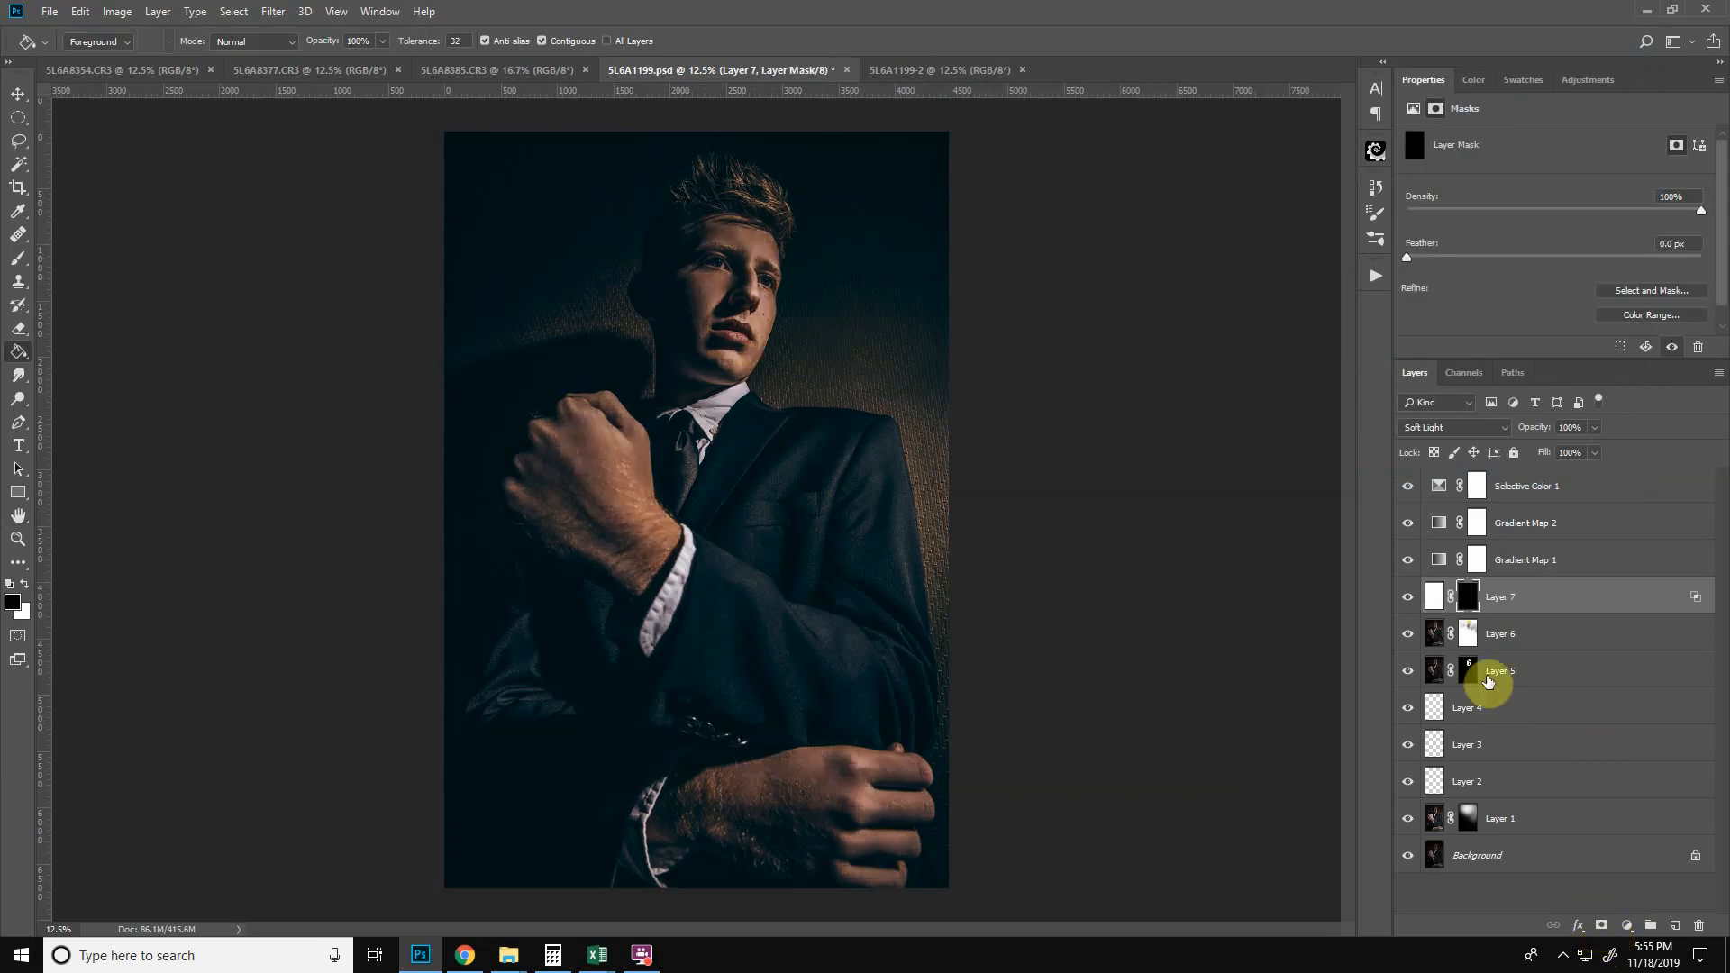
click(16, 260)
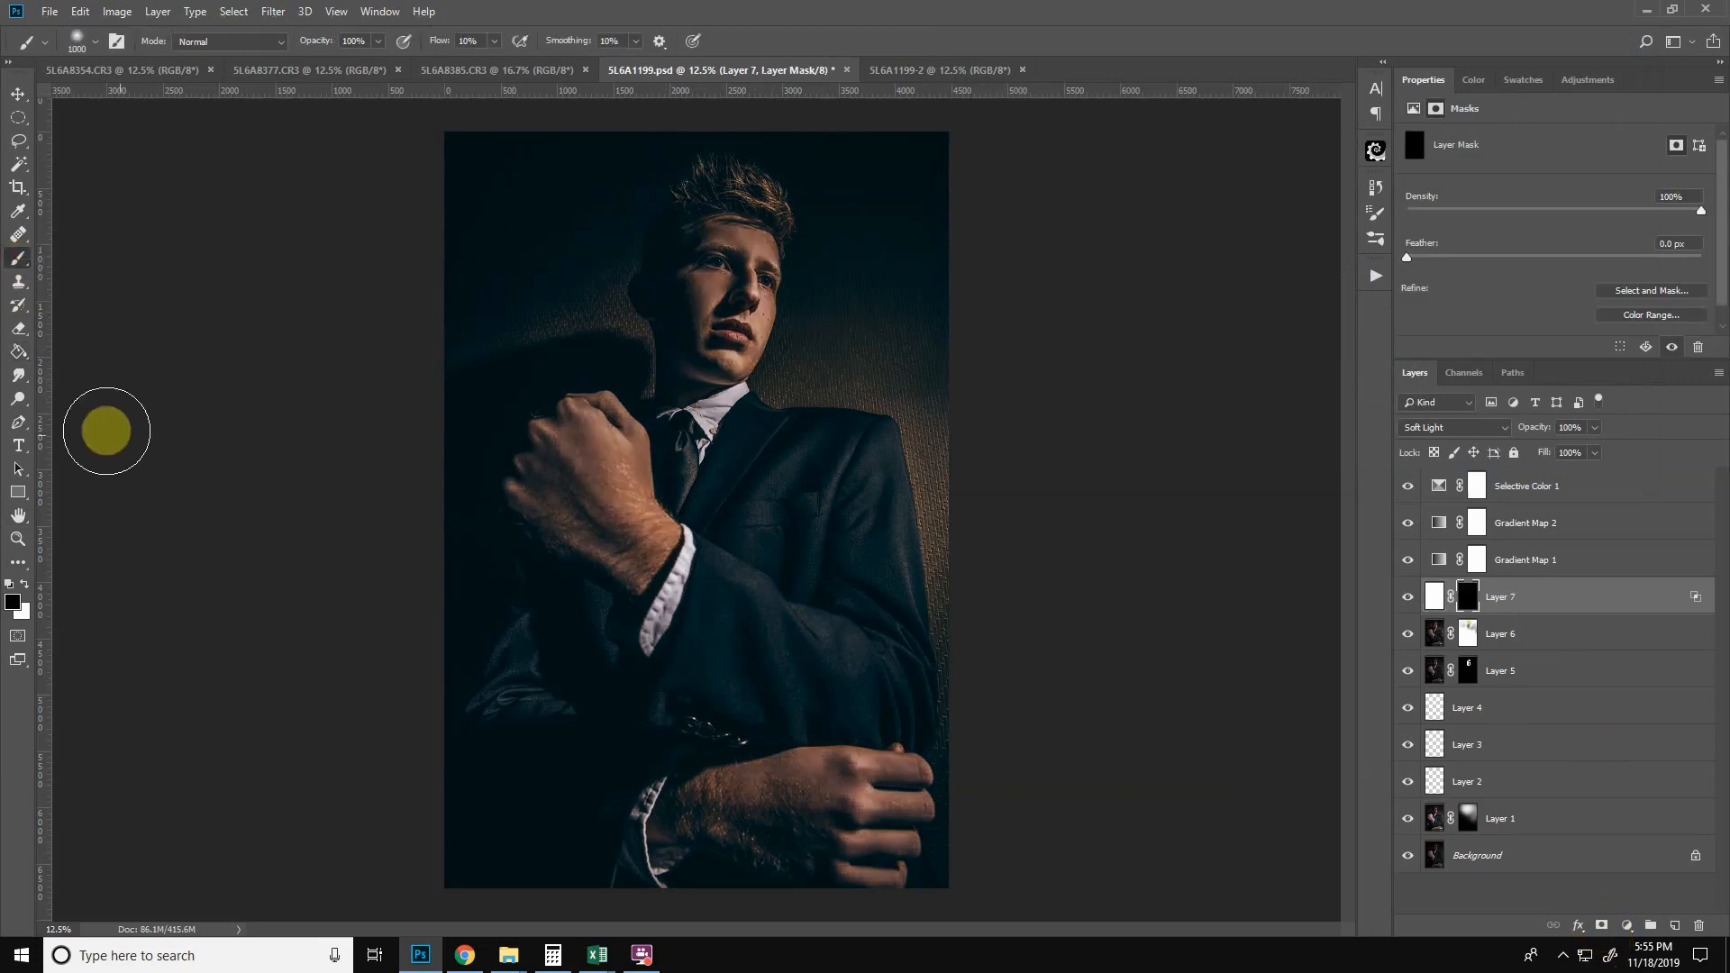
click(24, 584)
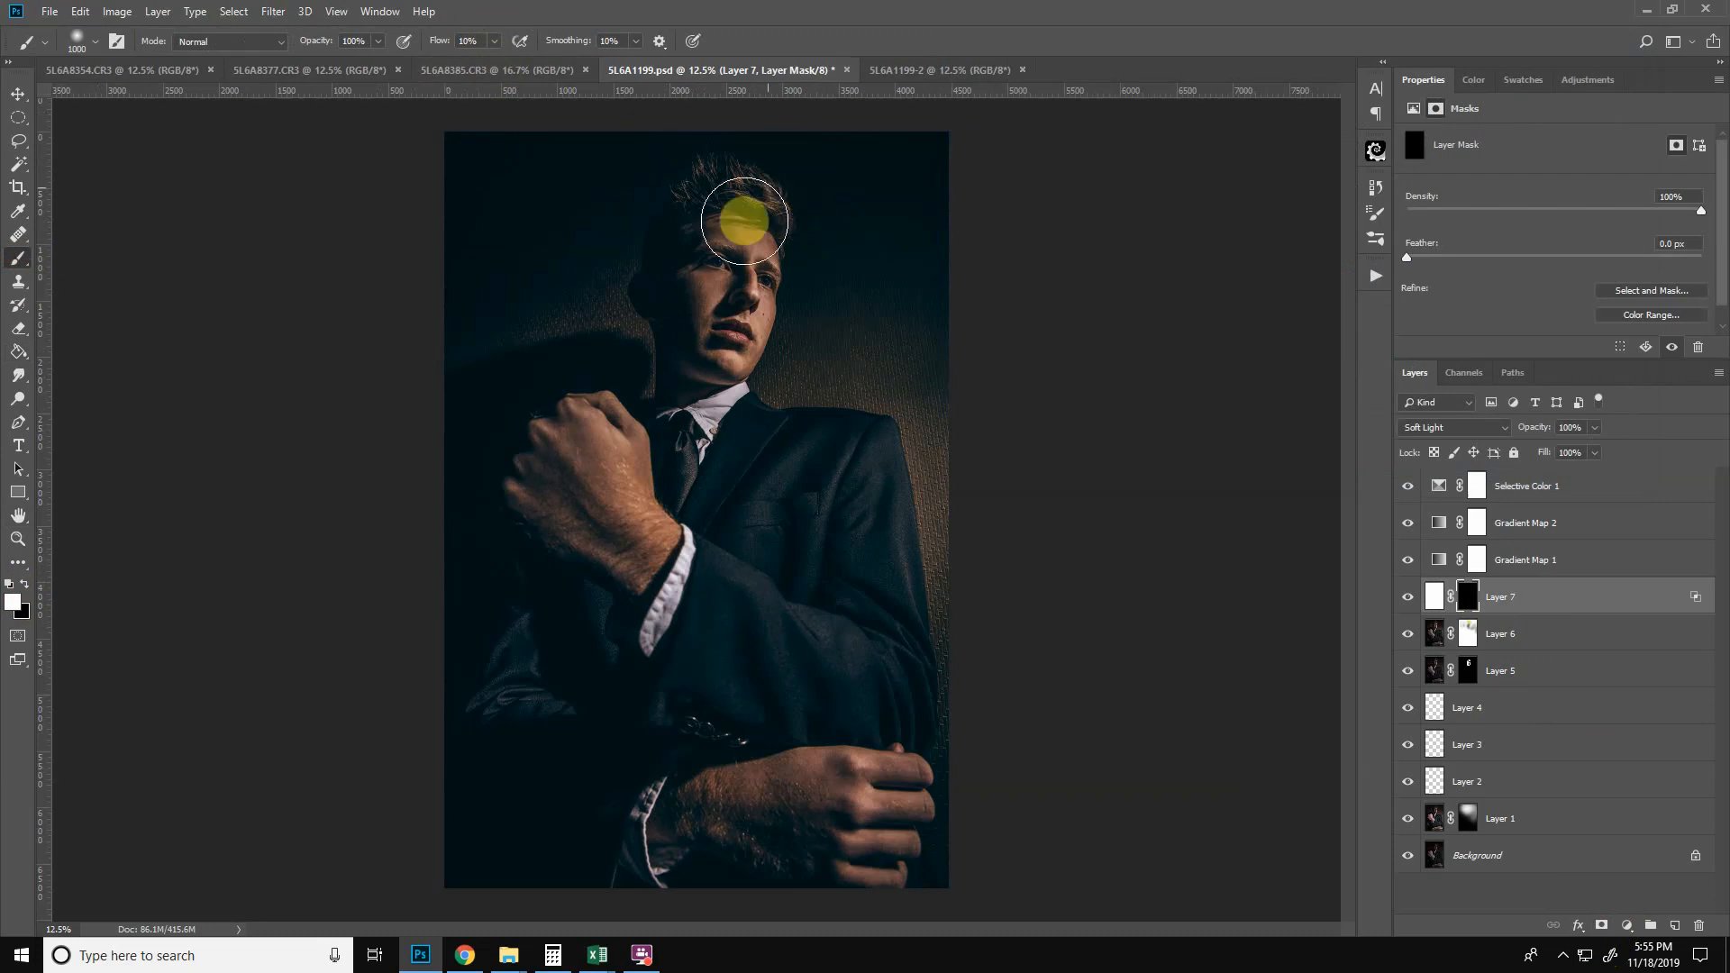
click(738, 231)
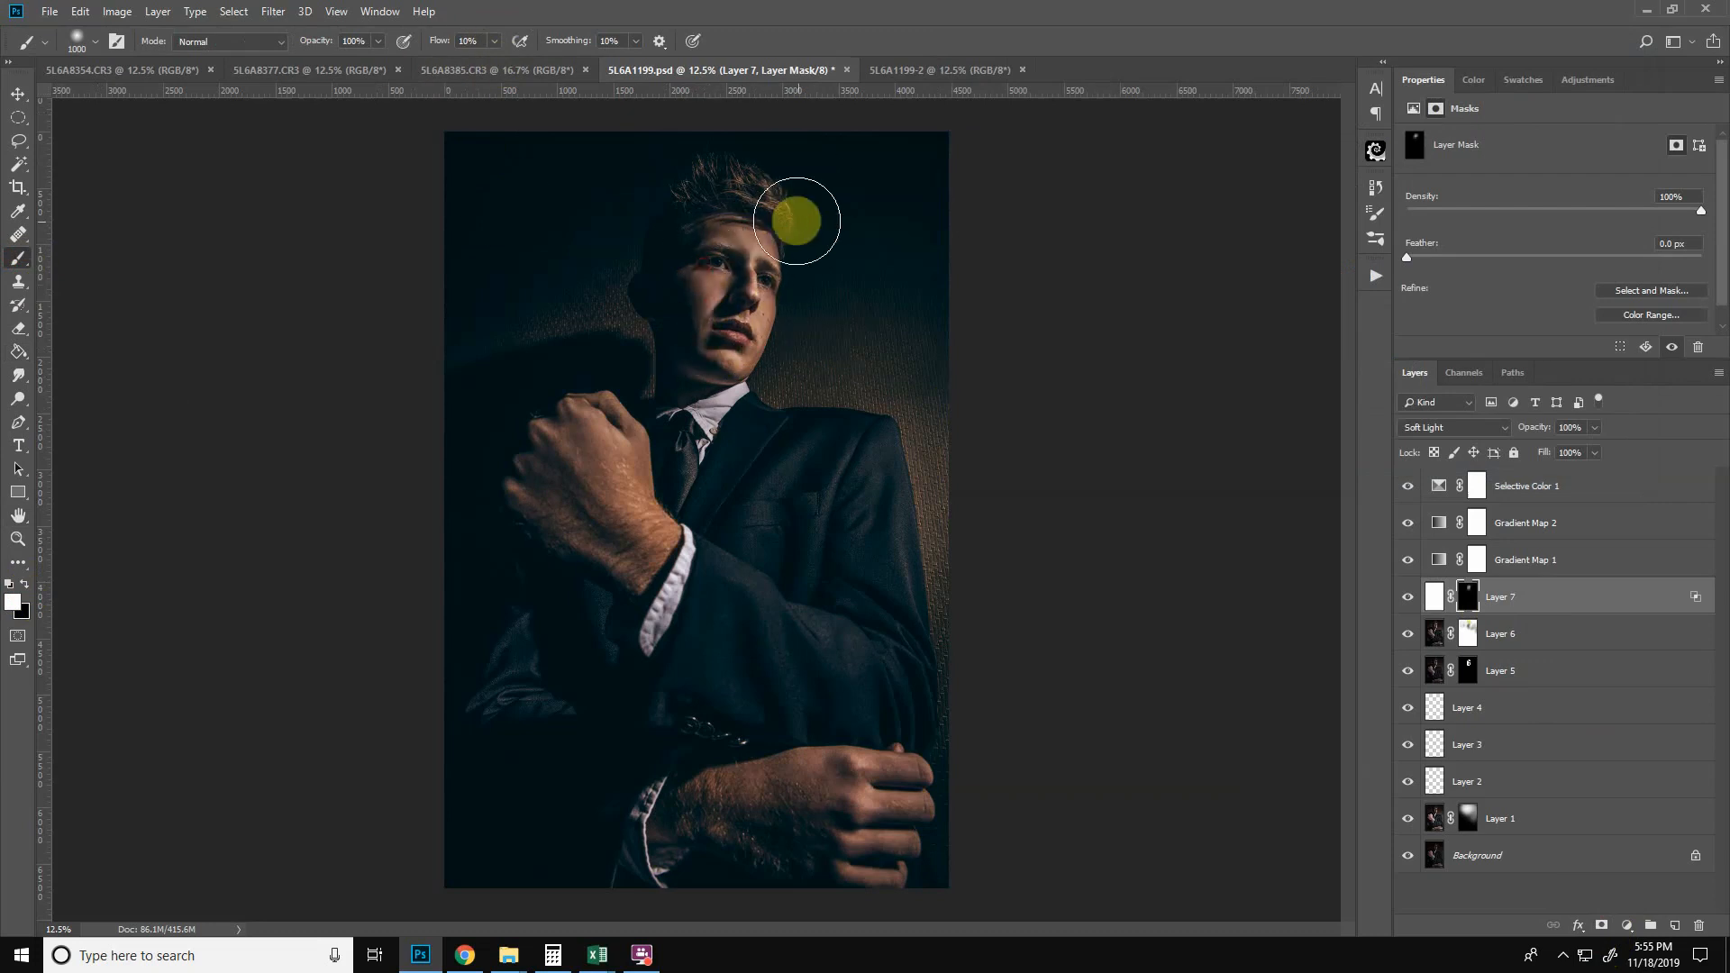
key(bracketleft)
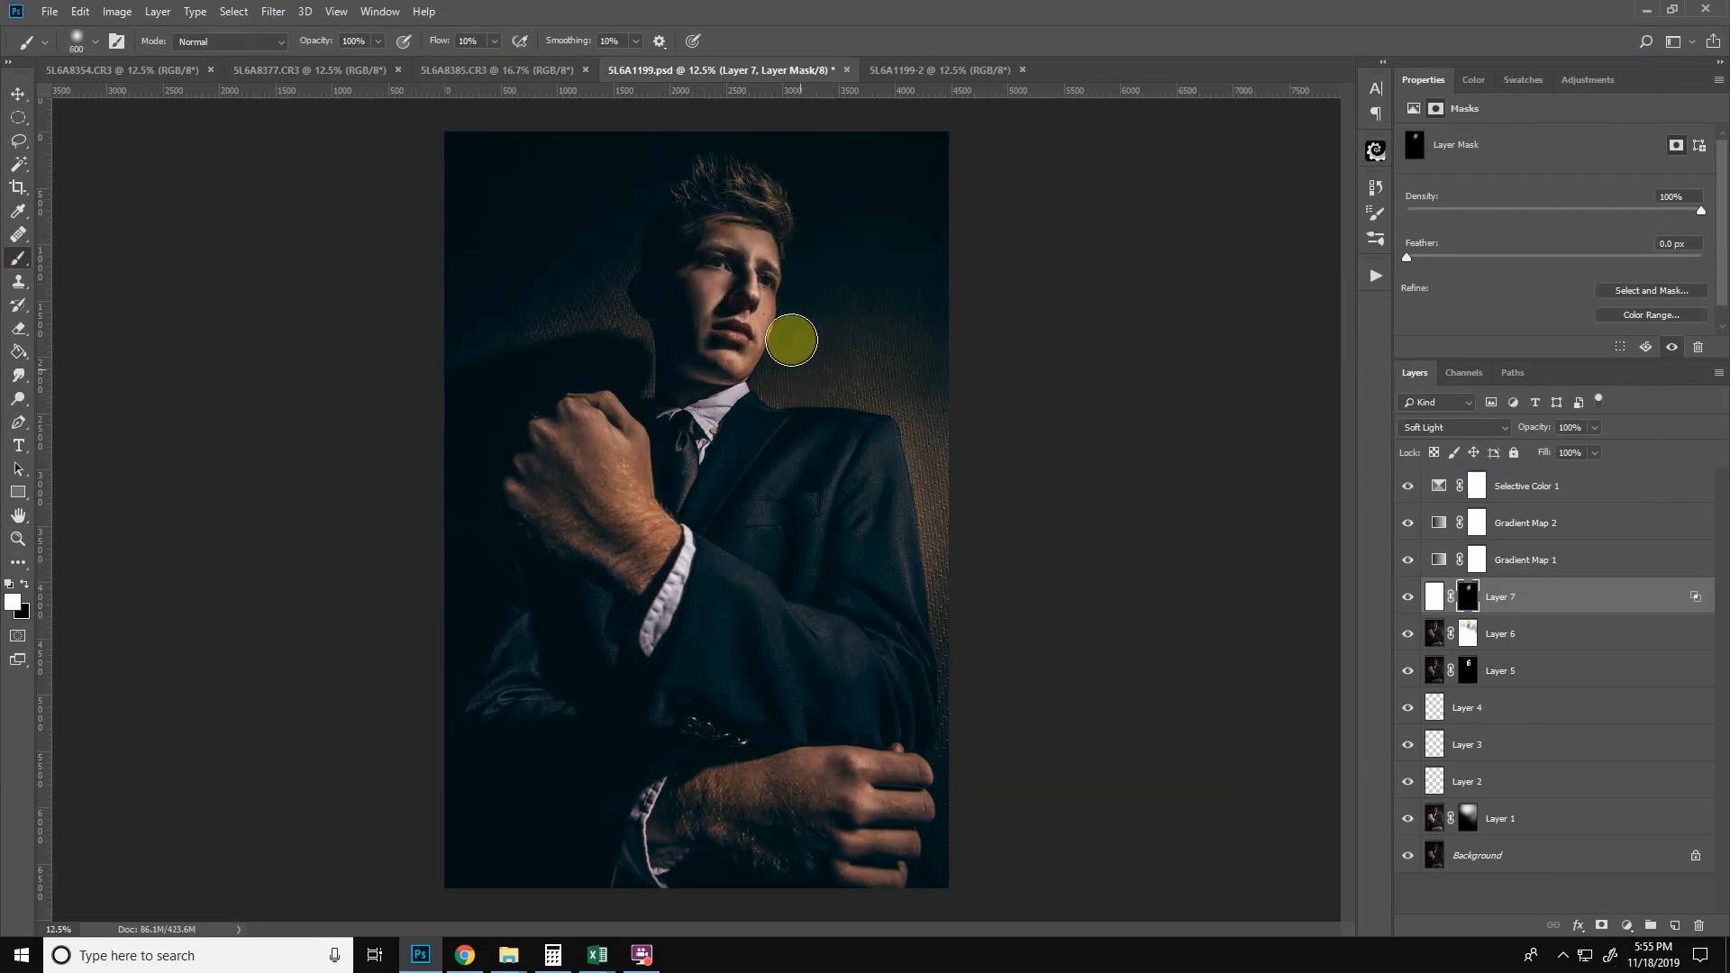
key(bracketleft)
key(bracketleft)
key(bracketleft)
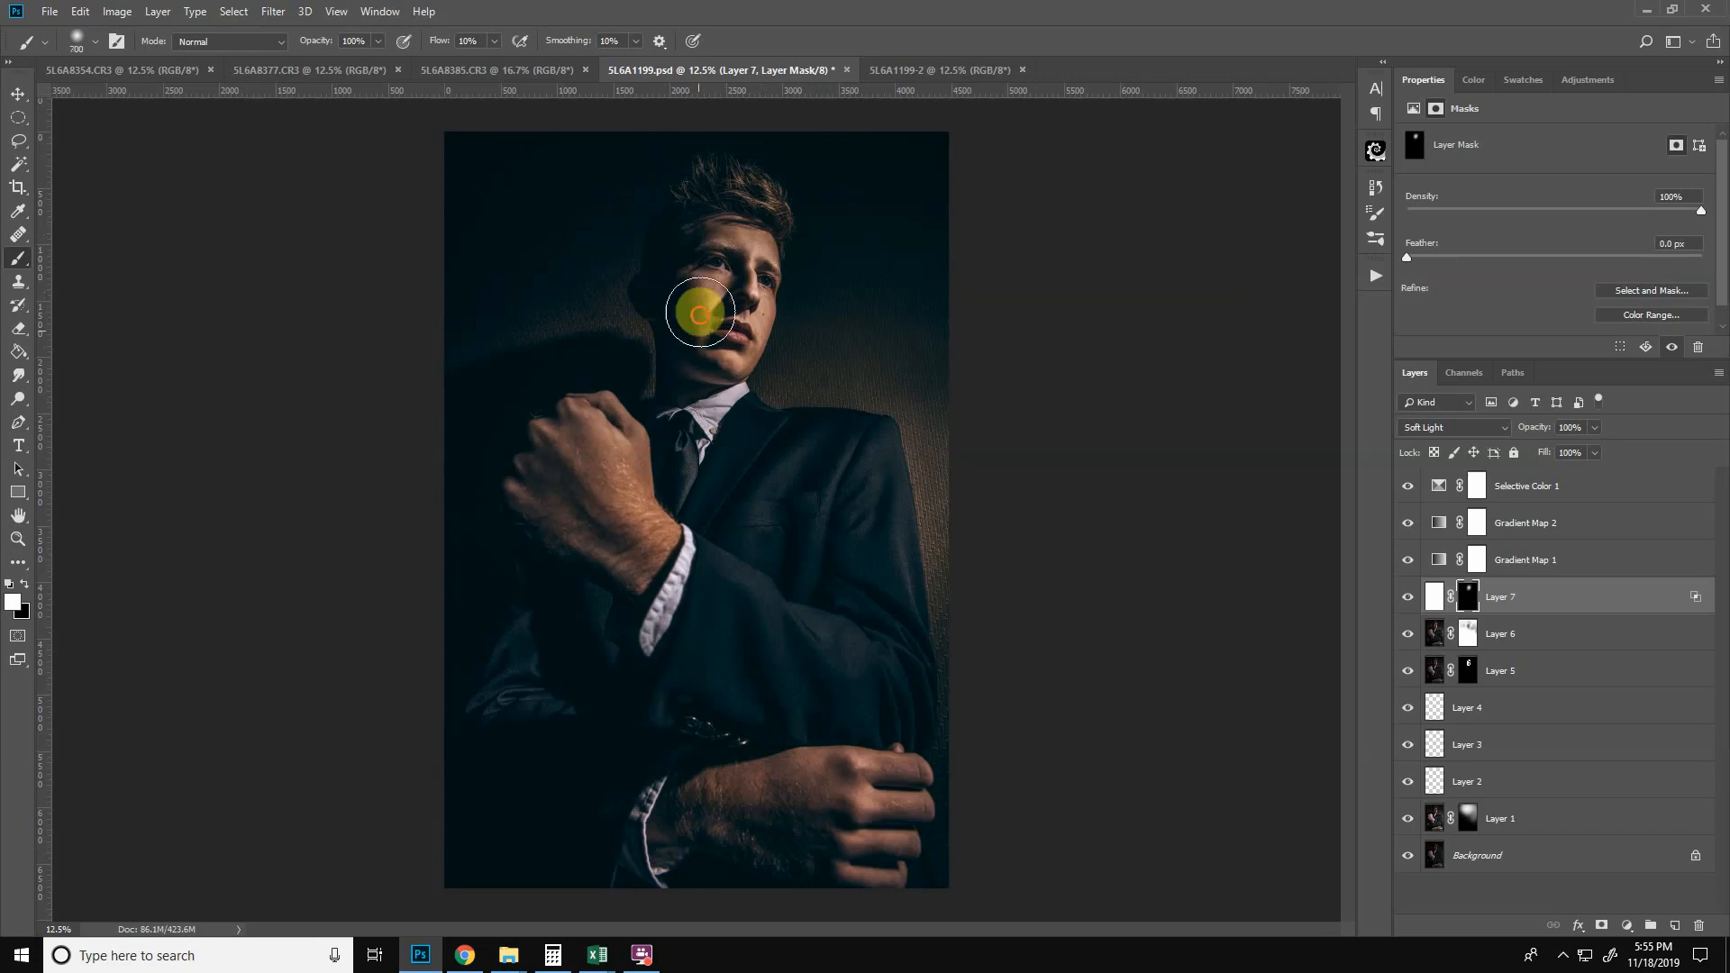
key(bracketright)
key(bracketright)
key(bracketleft)
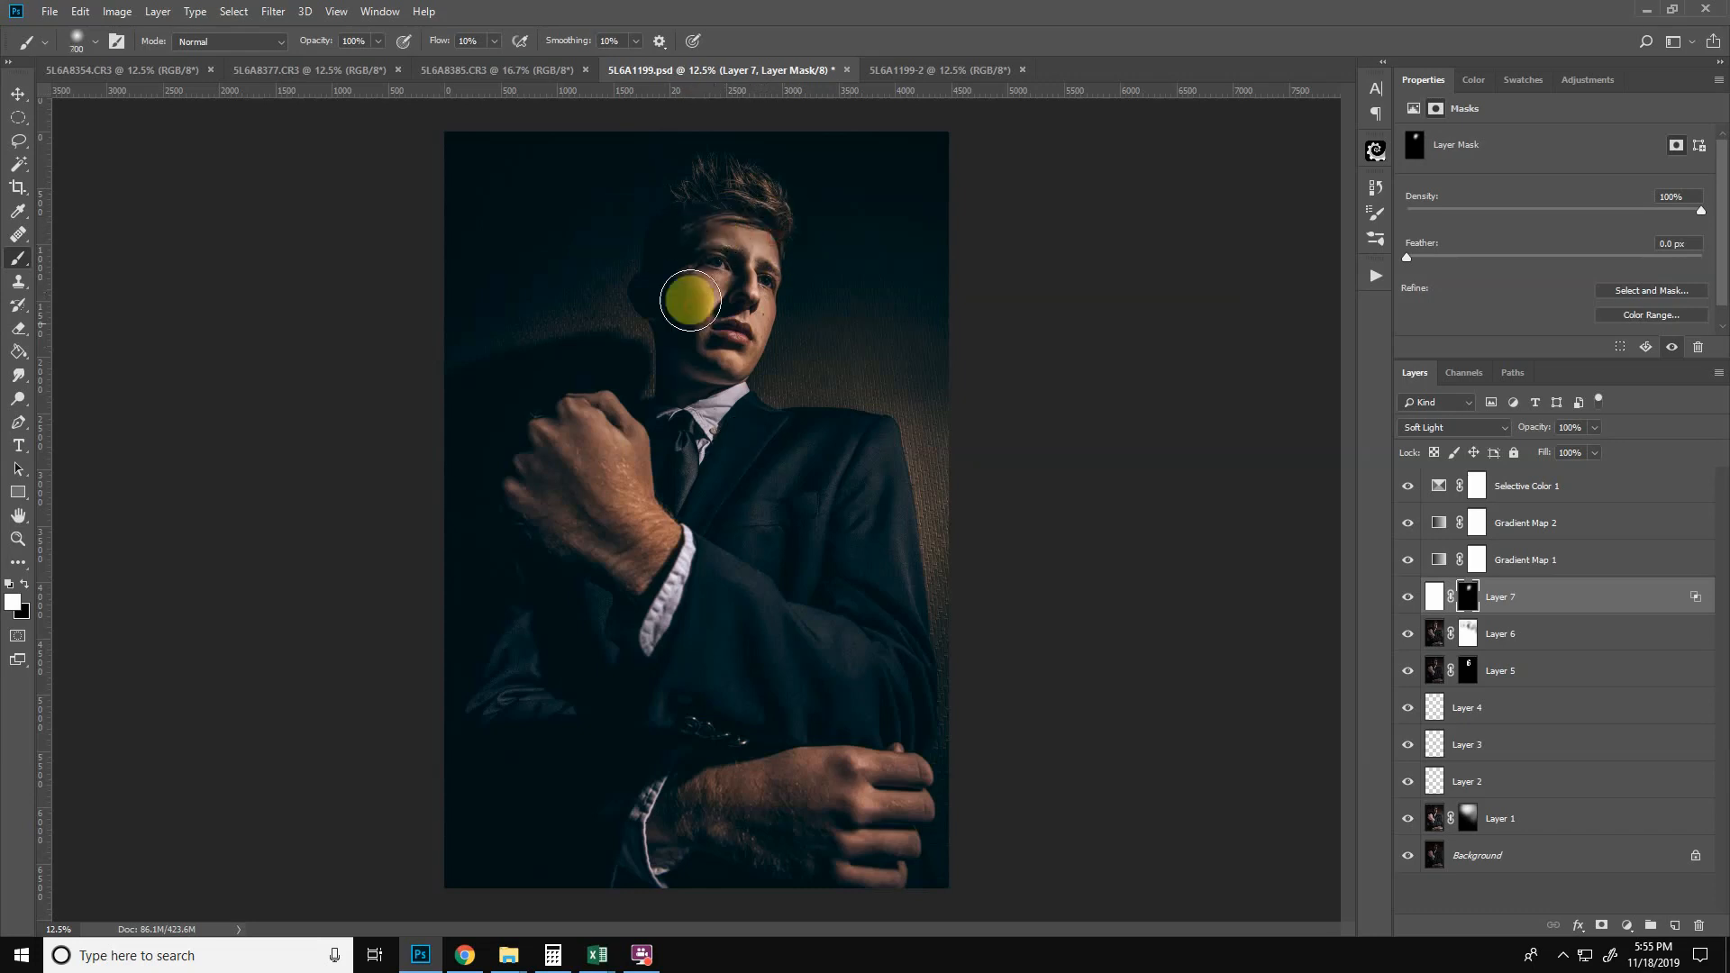
- Compare the portrait with and without Layer 7's Soft Light brightening on the face
click(1408, 597)
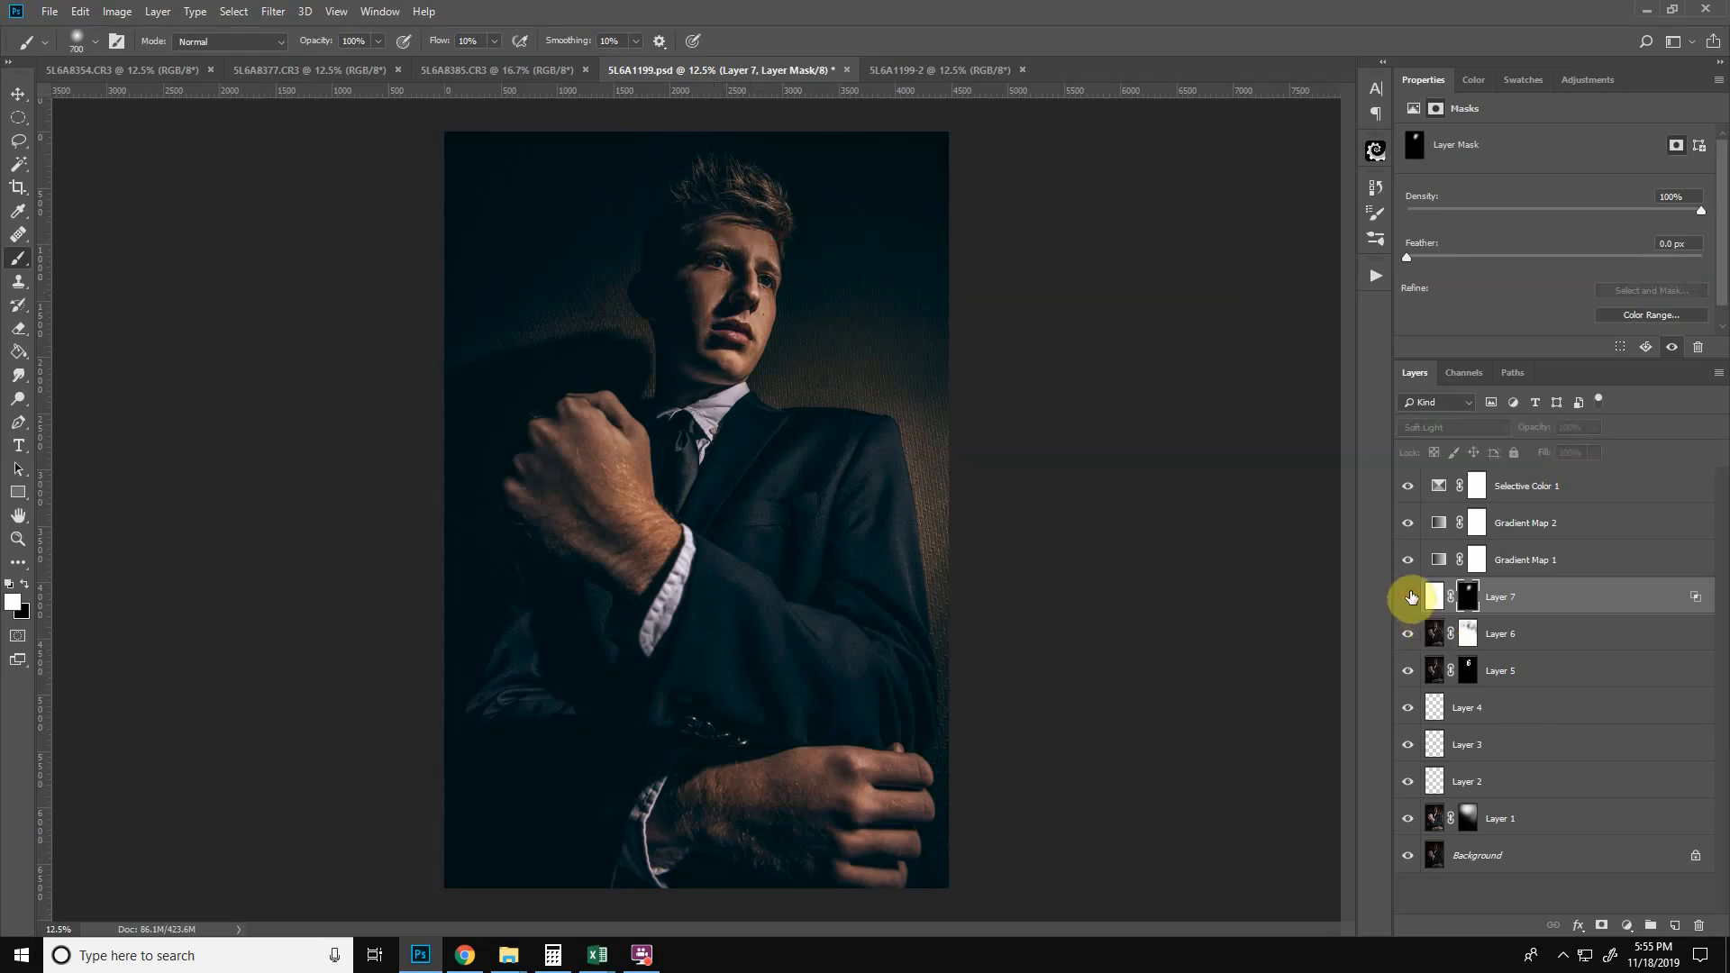
click(1408, 597)
click(1408, 597)
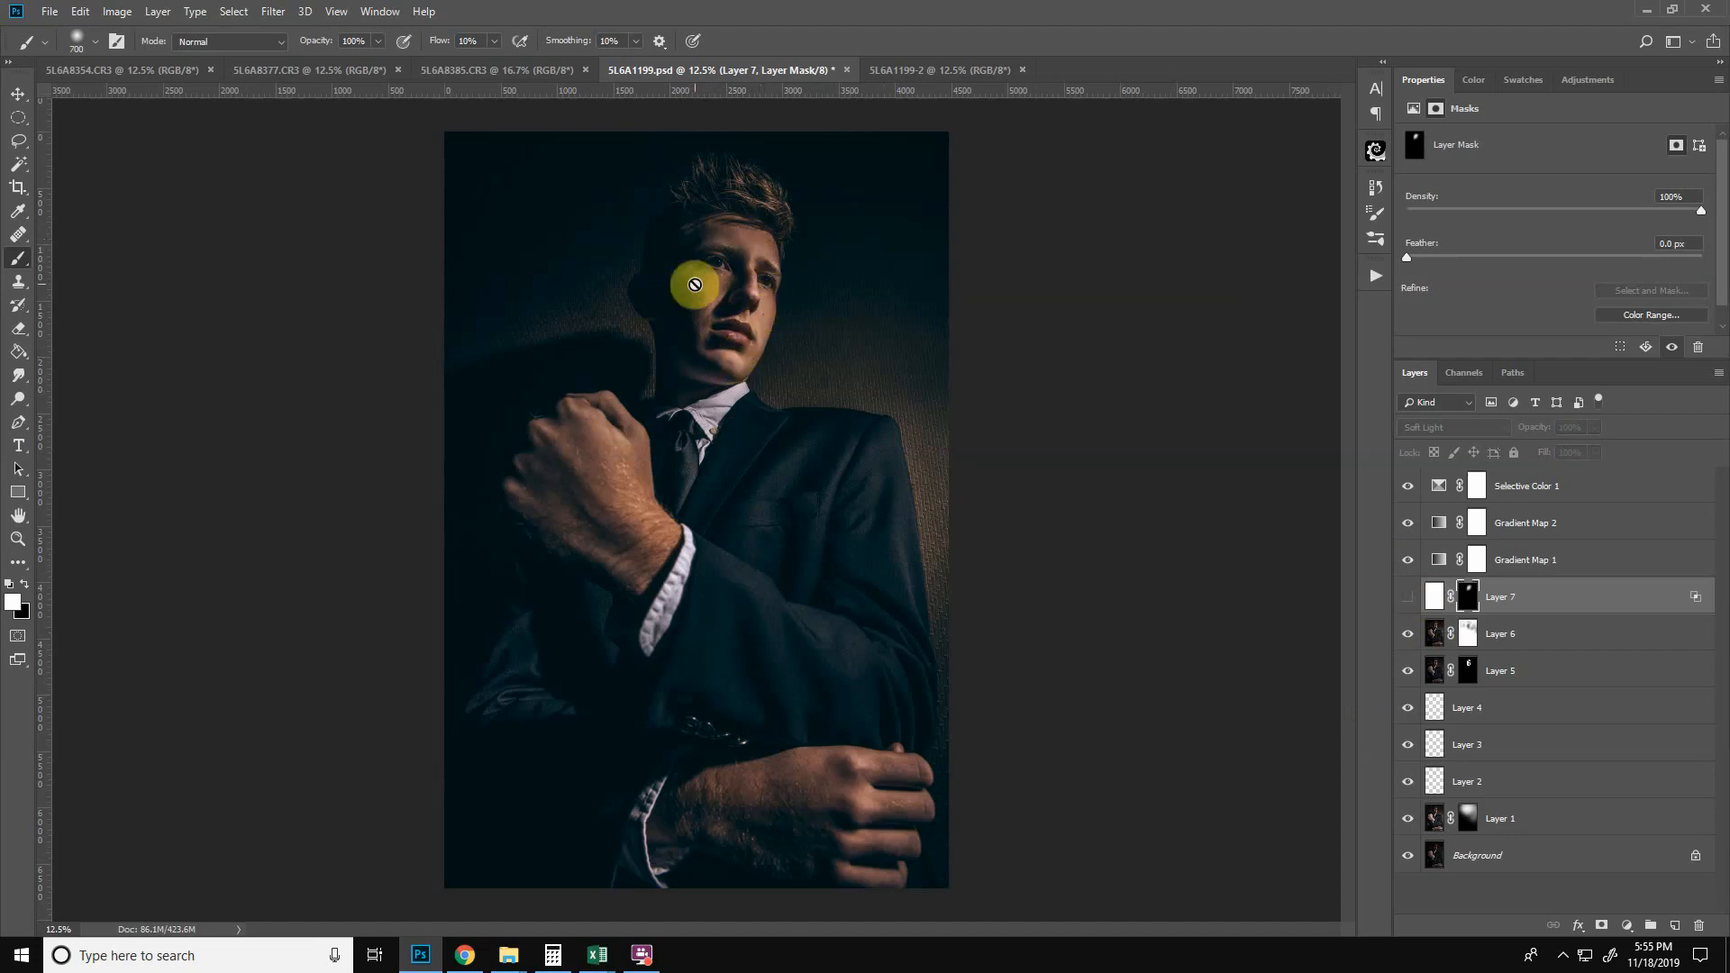
click(1408, 597)
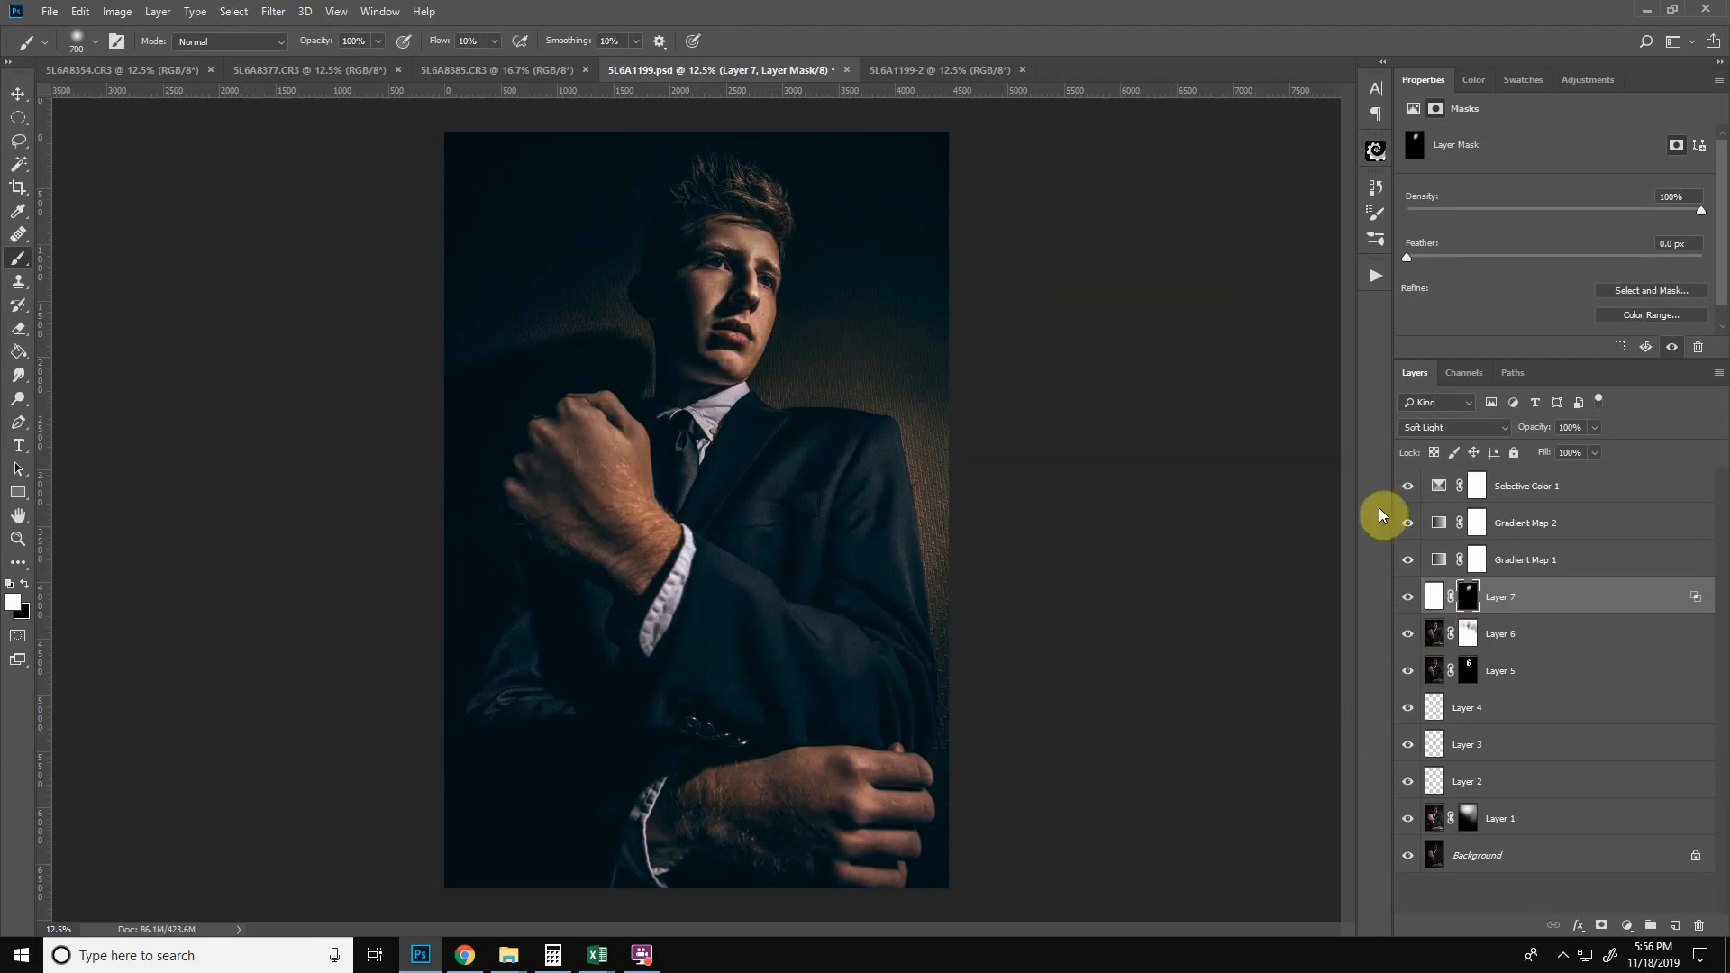
click(1410, 599)
click(1410, 599)
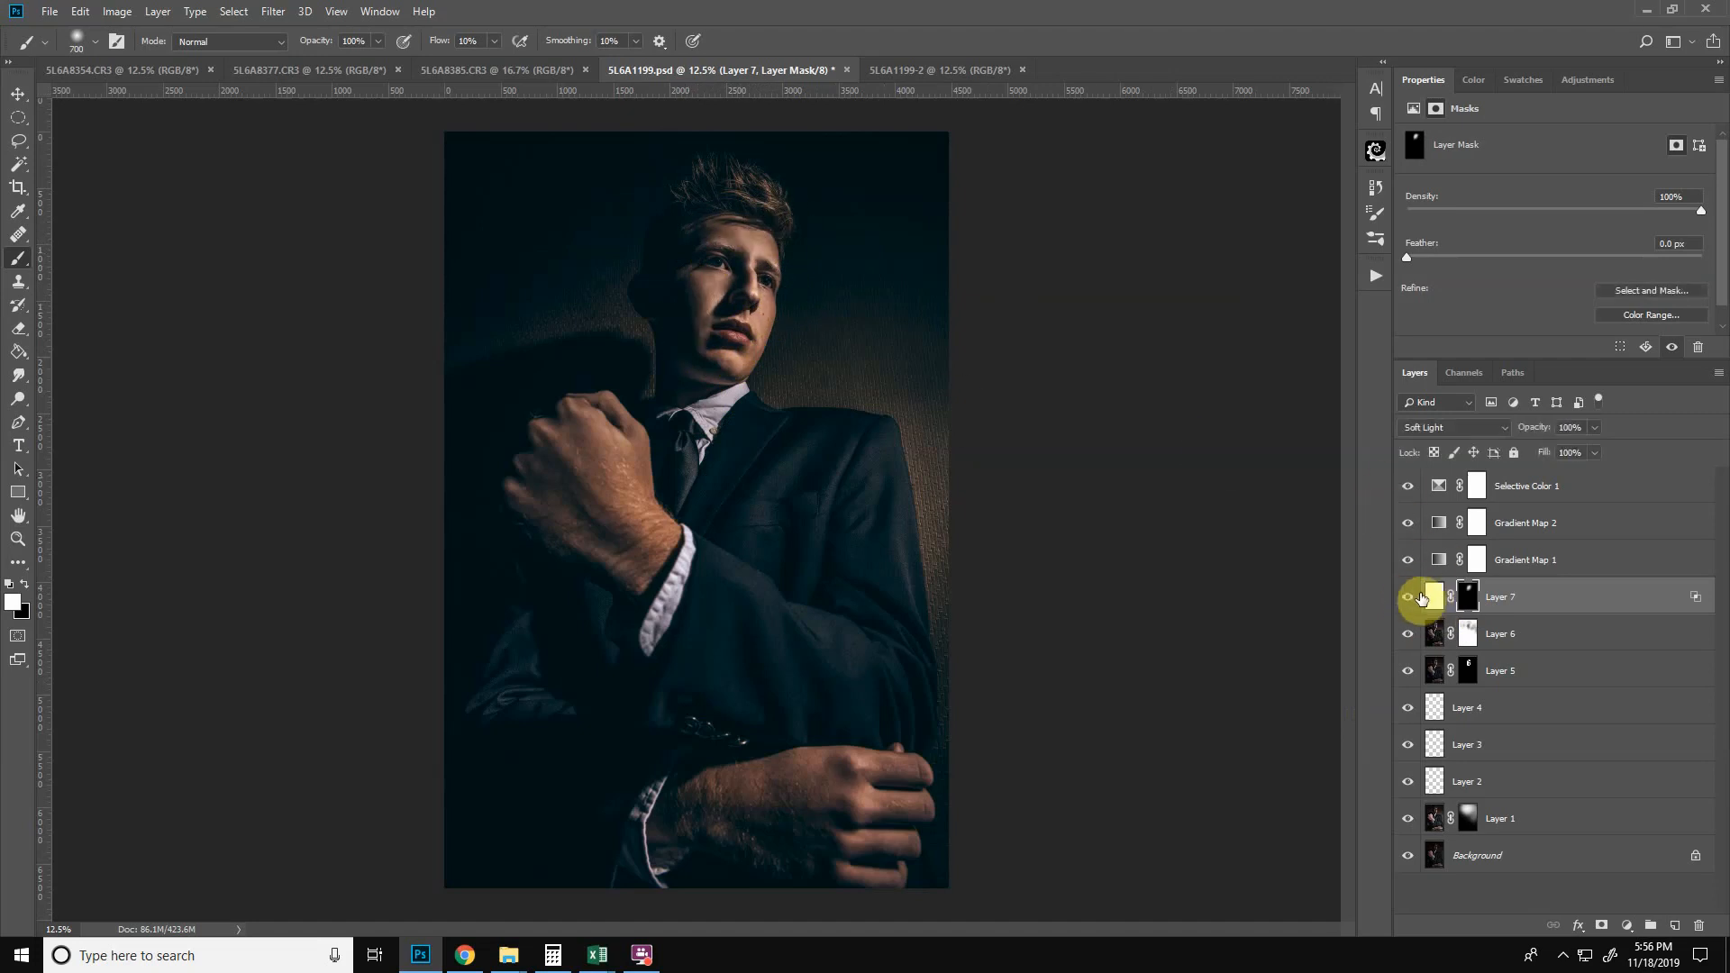
mouse_move(1409, 488)
mouse_down()
mouse_move(1412, 566)
mouse_move(1408, 486)
mouse_up()
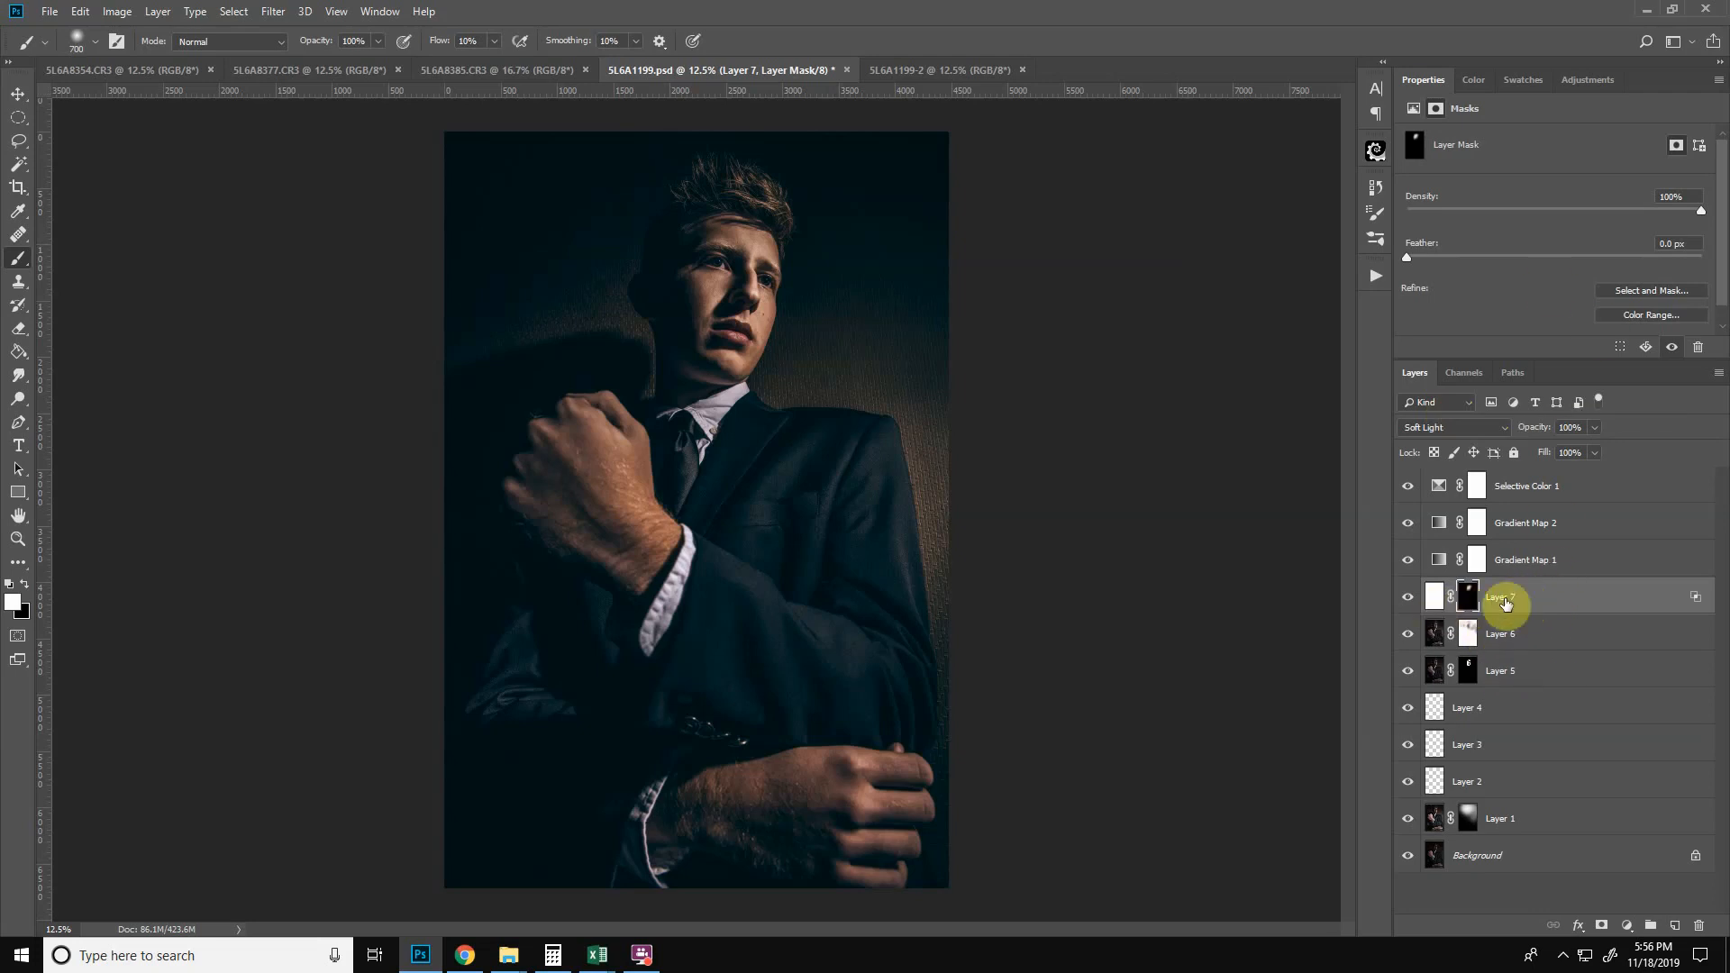
click(1411, 601)
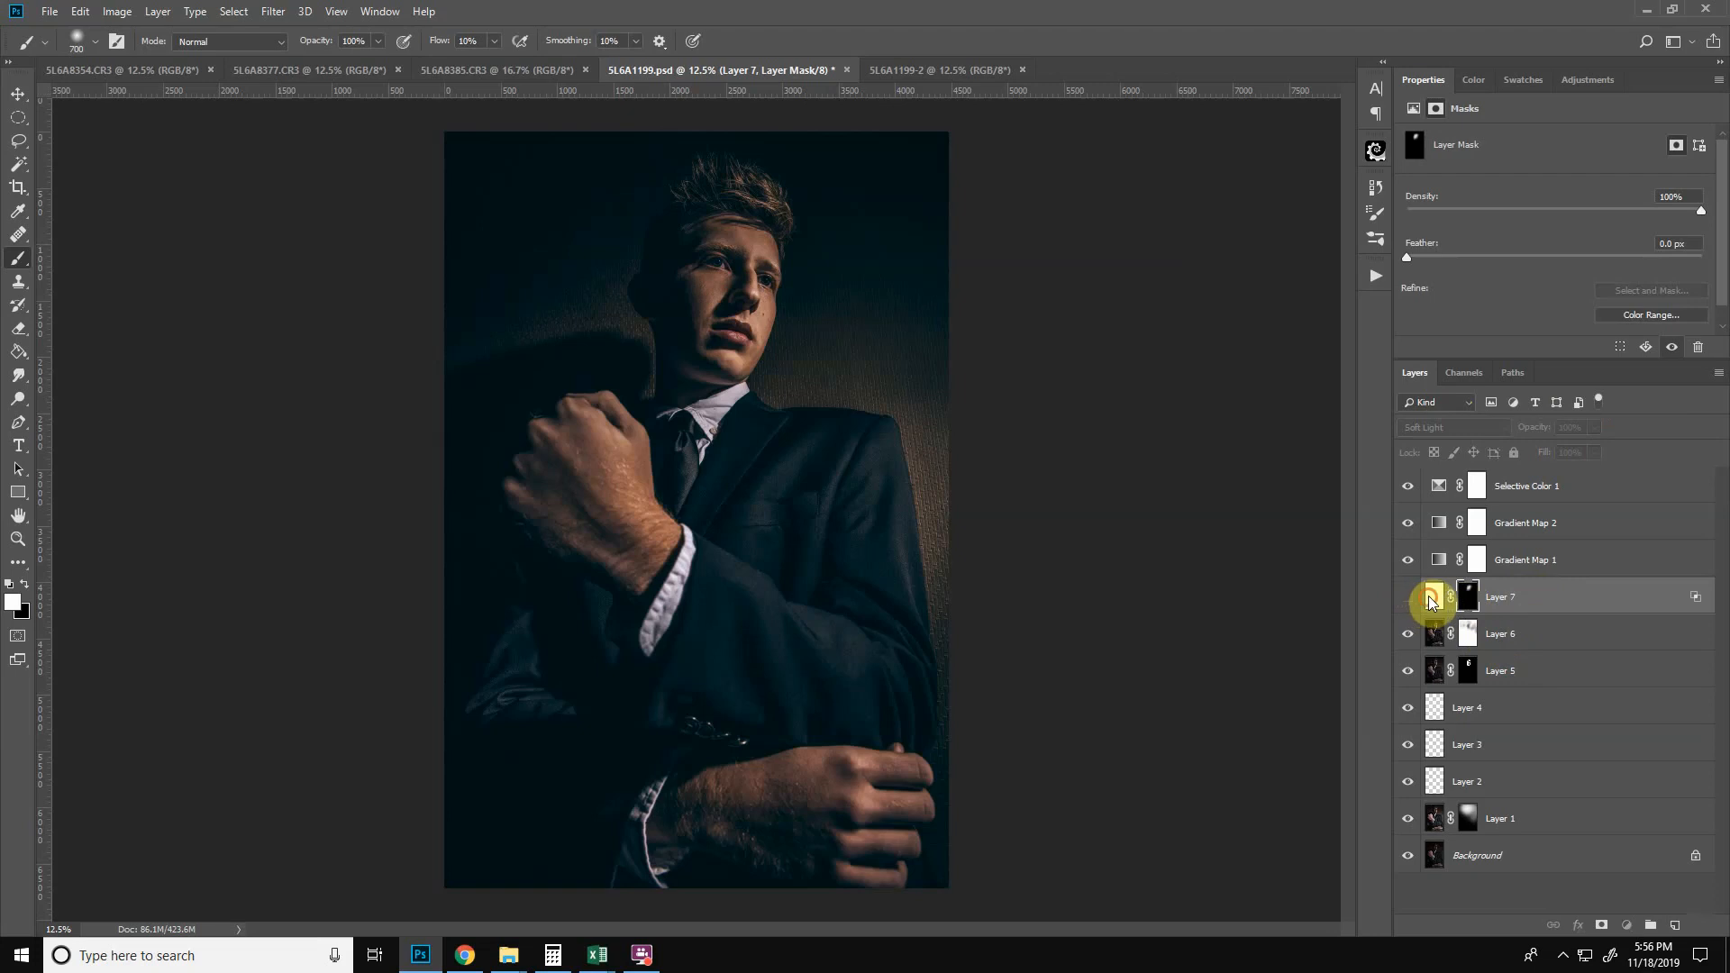
- Reduce Layer 7's opacity to 92% and check the softened face brightening against the version without it
click(1431, 597)
click(1407, 596)
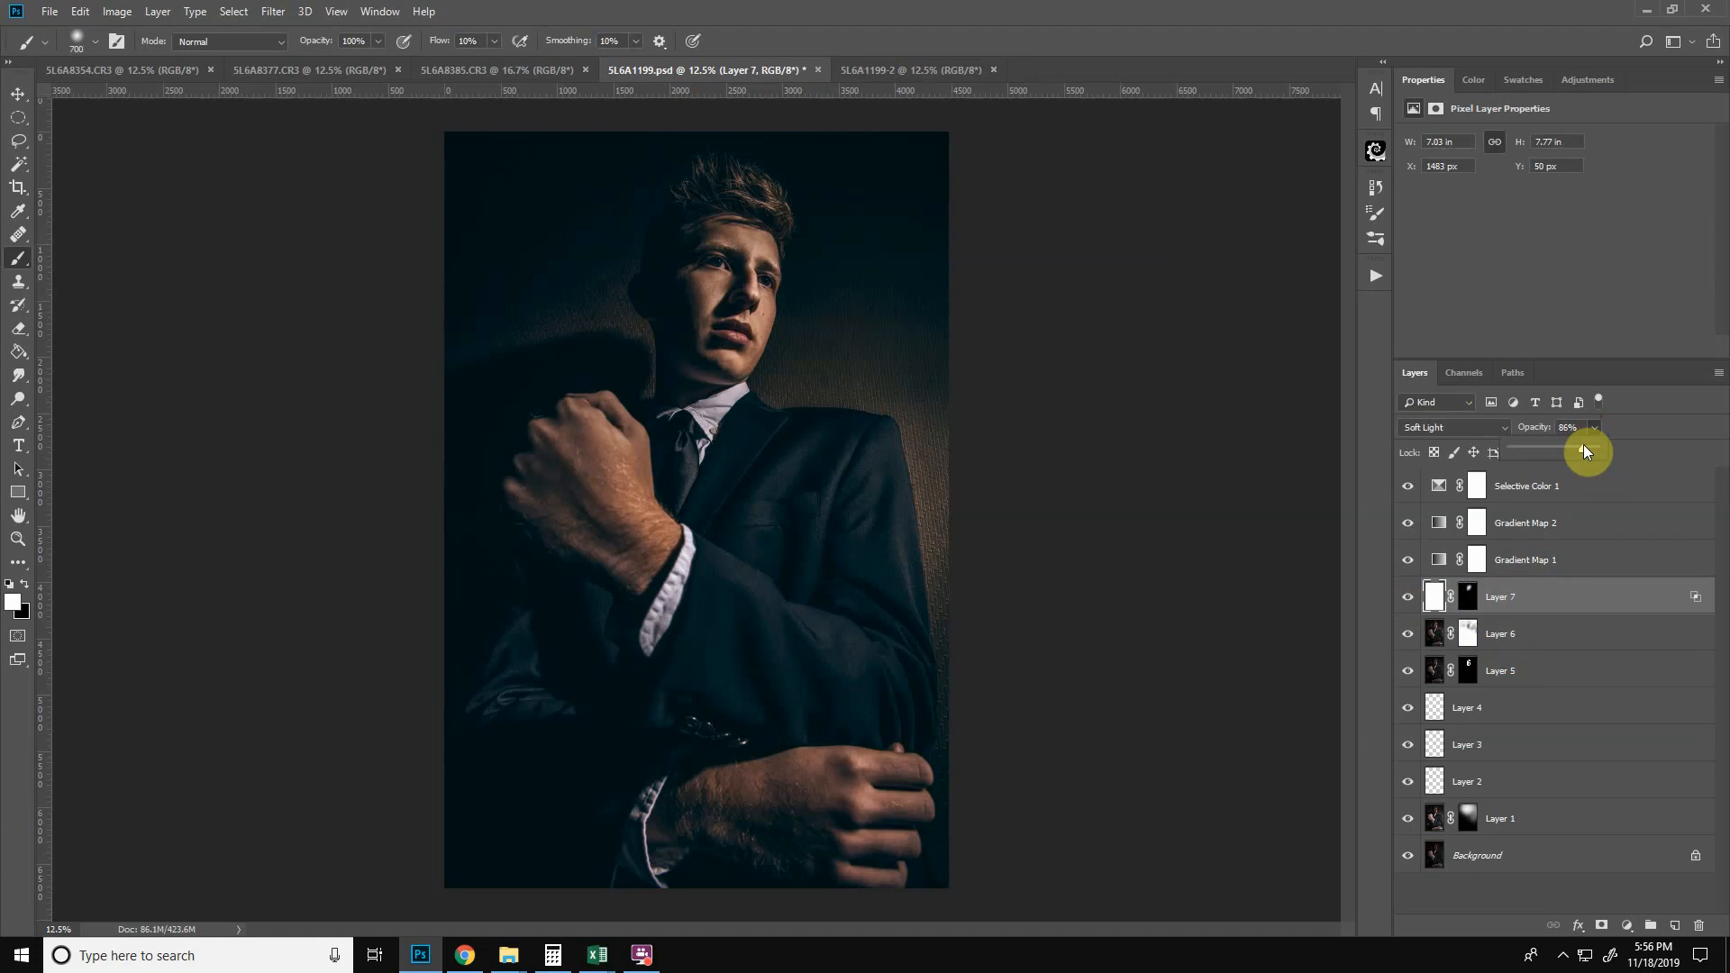
click(1408, 596)
click(1410, 599)
click(1411, 597)
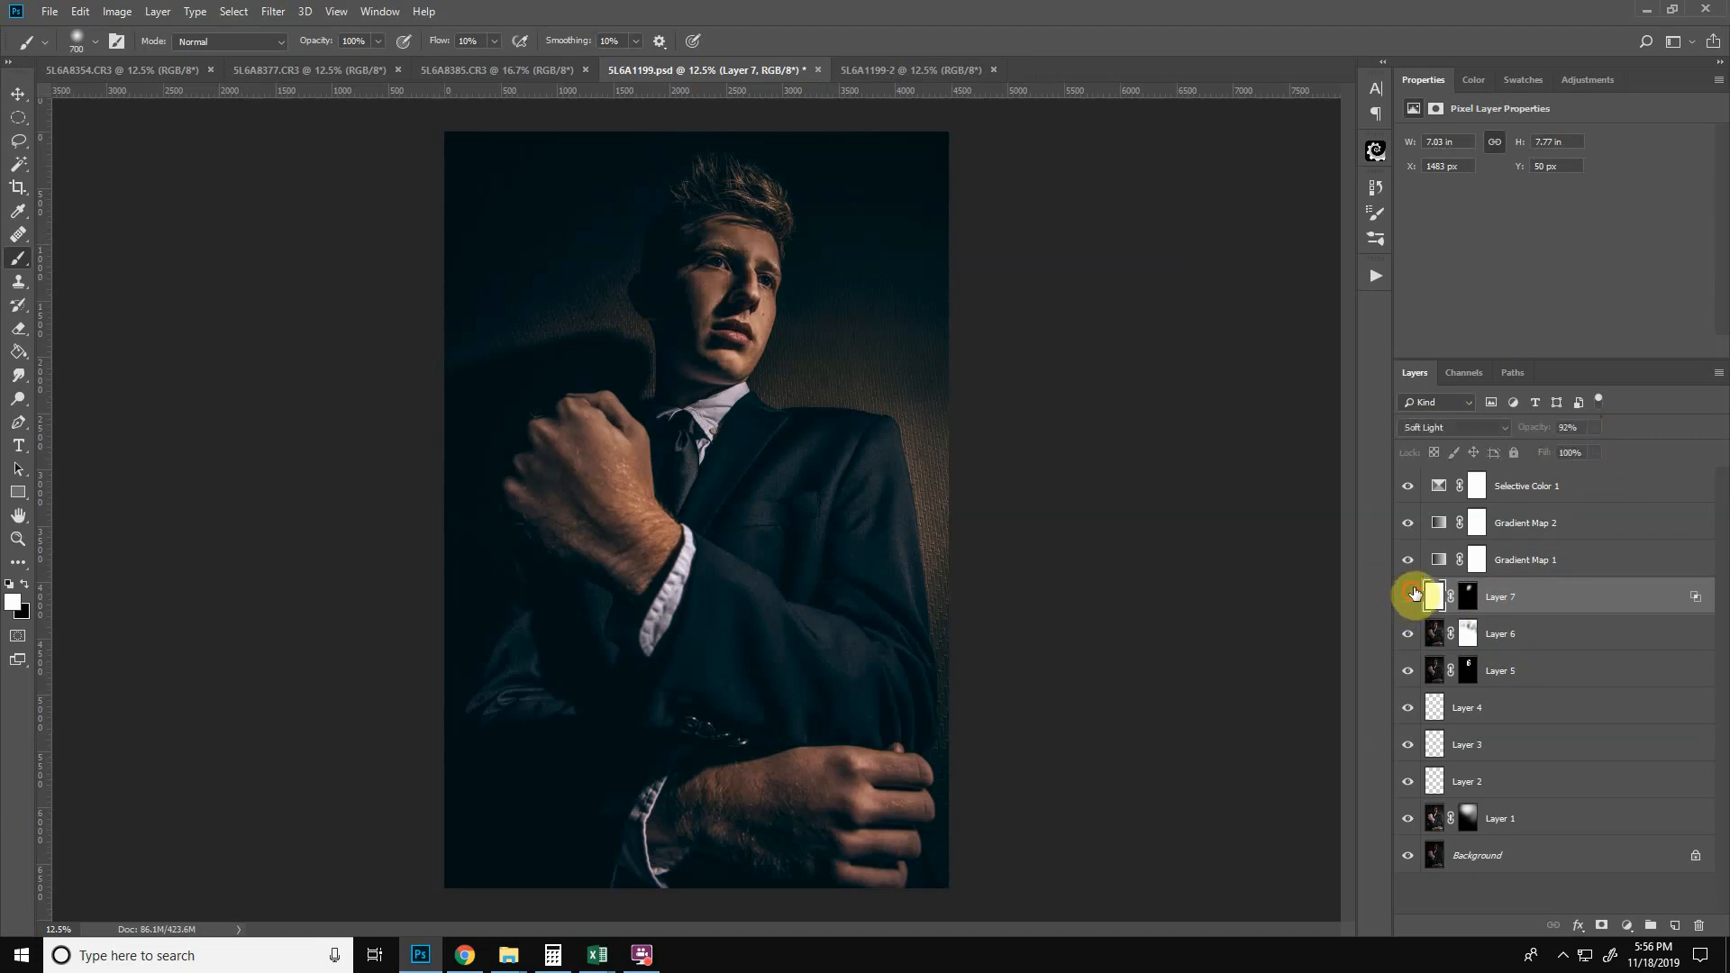
click(1409, 596)
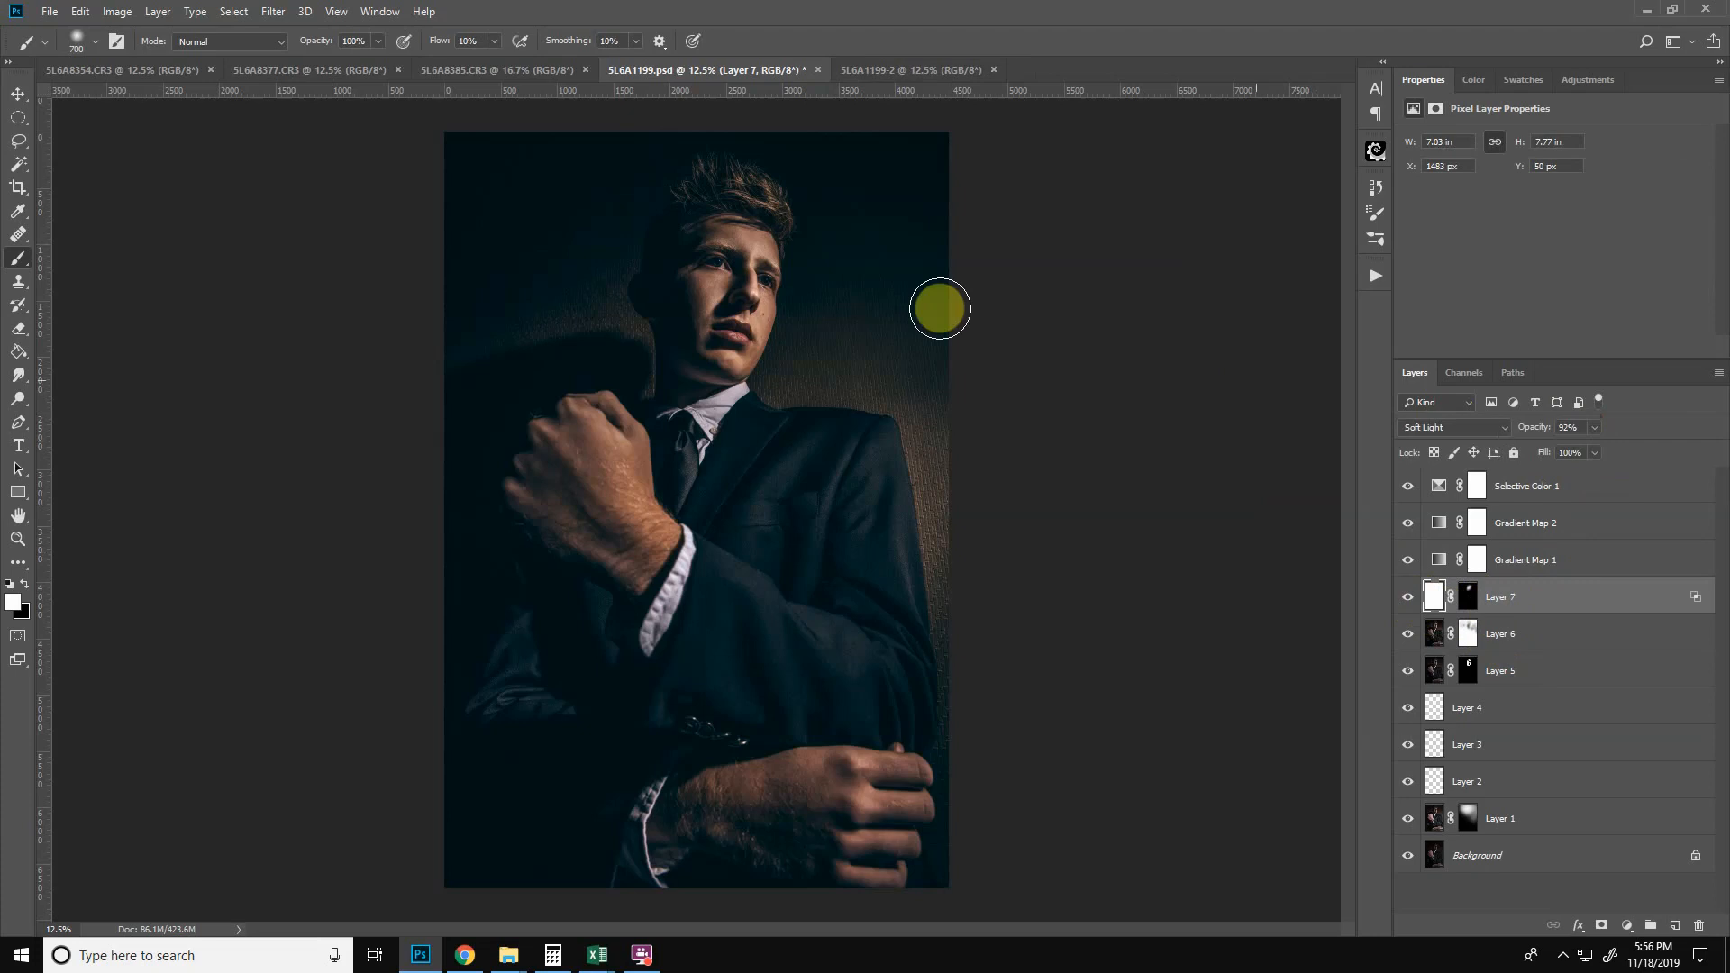
- Select the Selective Color 1 layer and compare the portrait with its color toning hidden and shown
click(1591, 493)
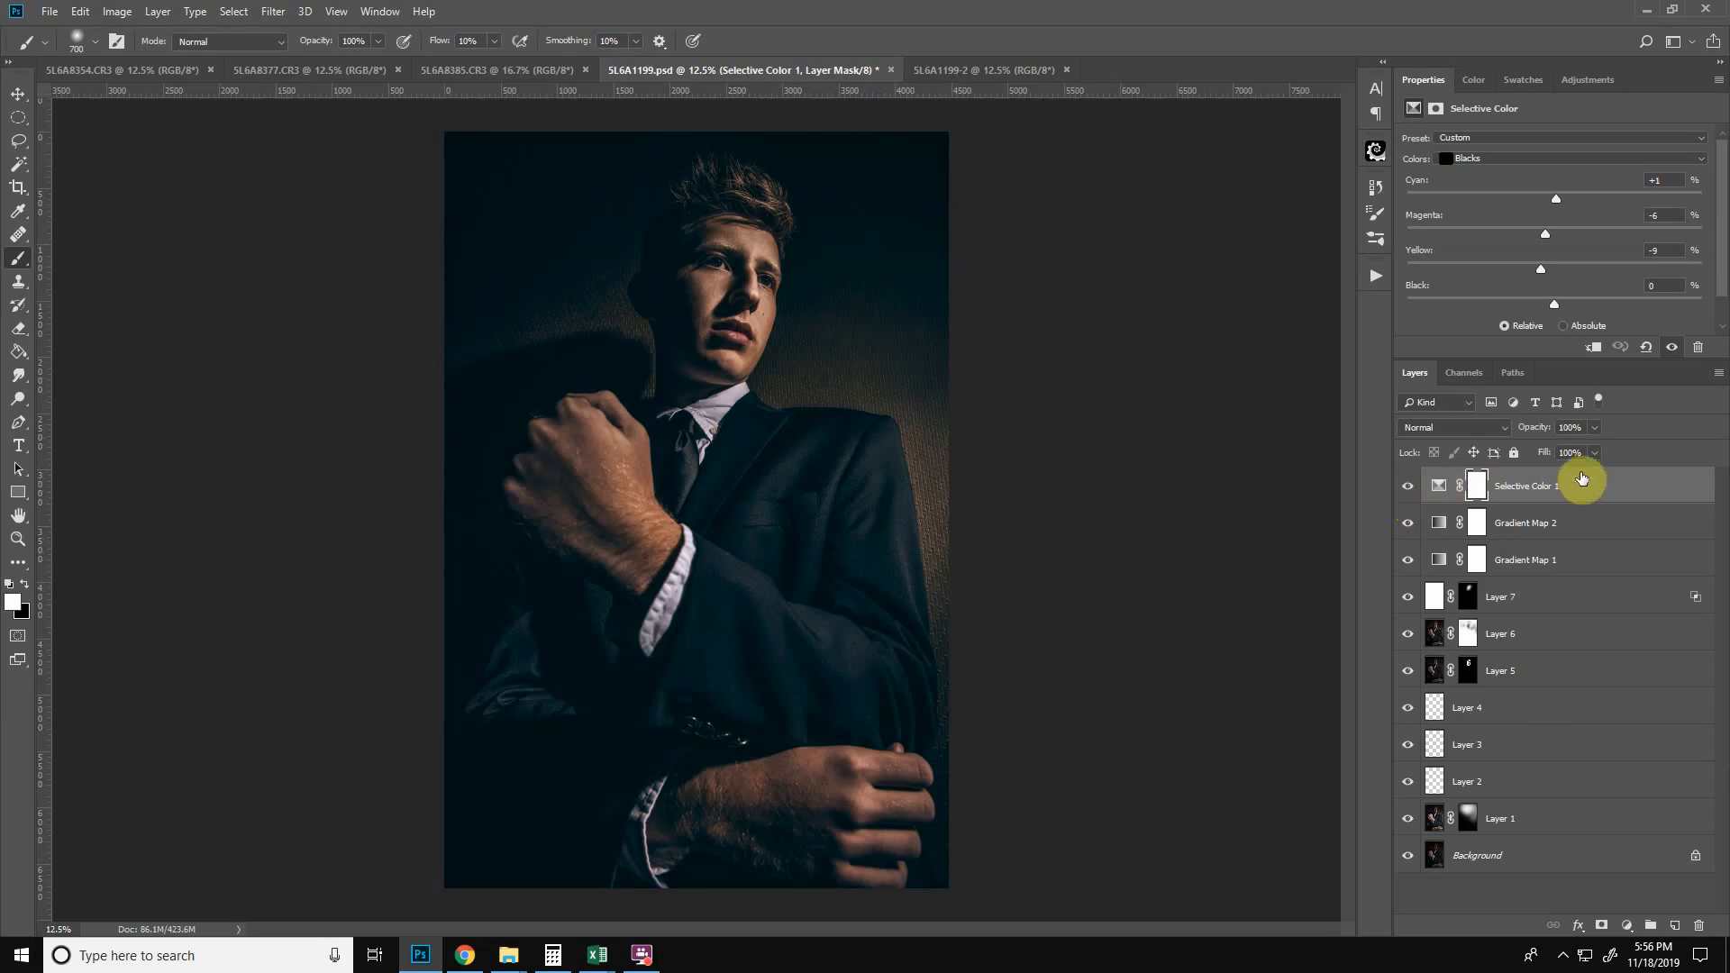
click(1411, 491)
click(1410, 487)
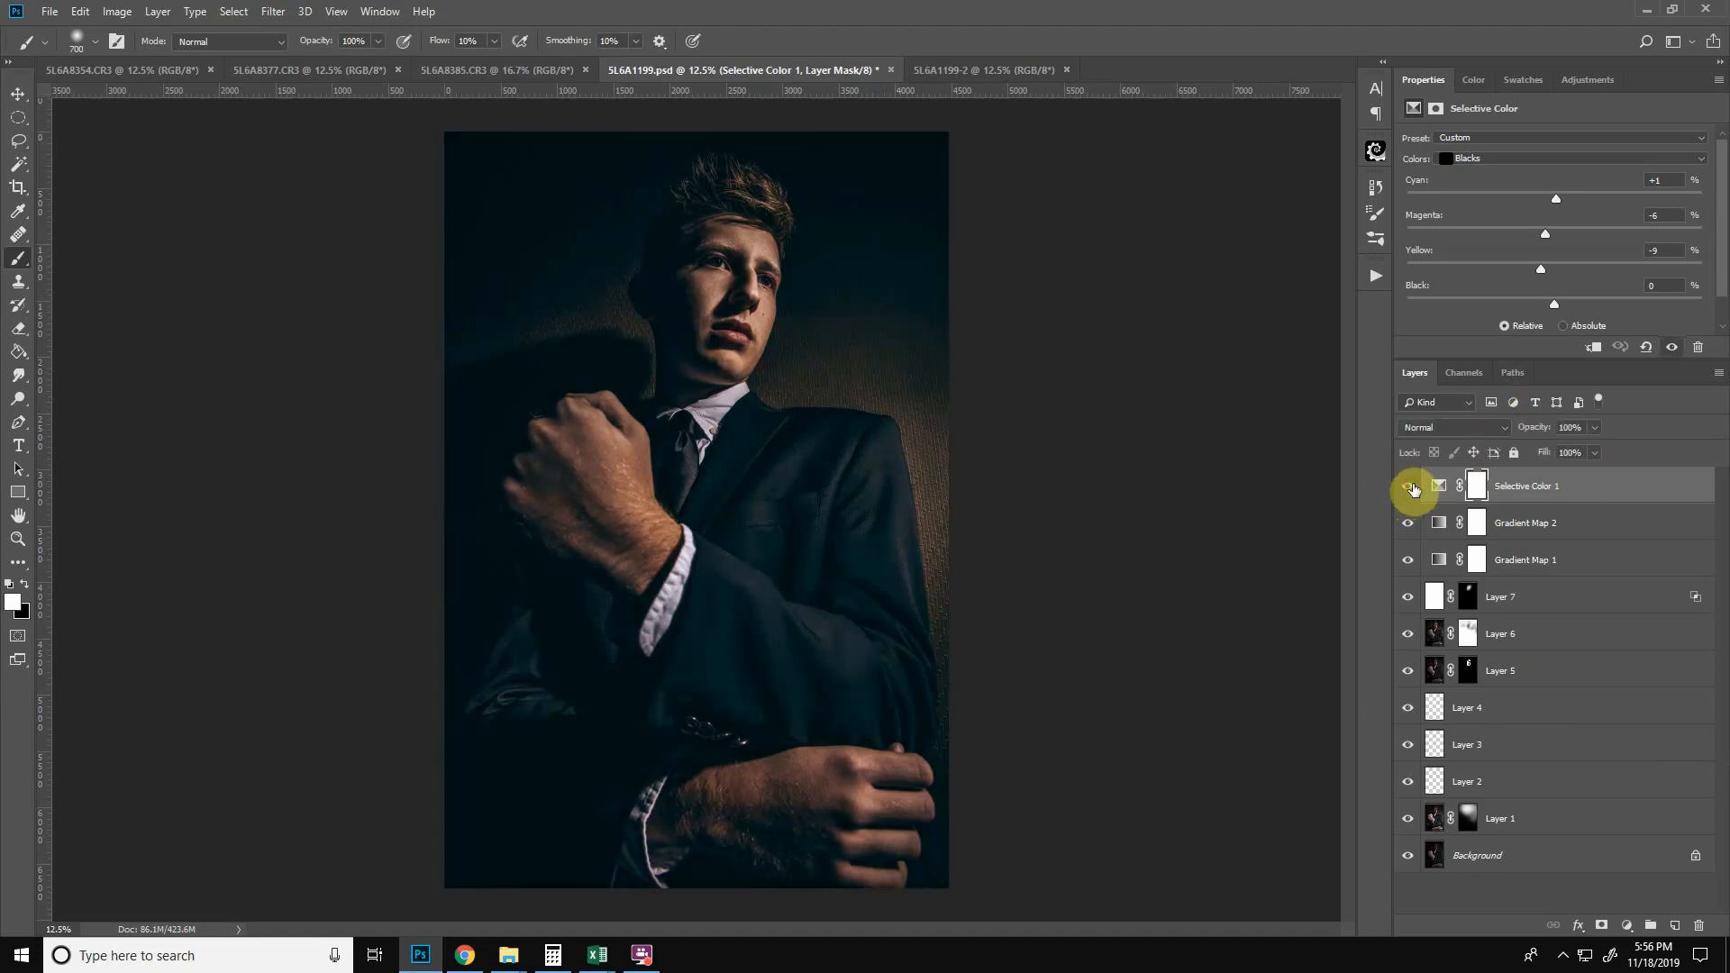
click(1414, 488)
click(1417, 488)
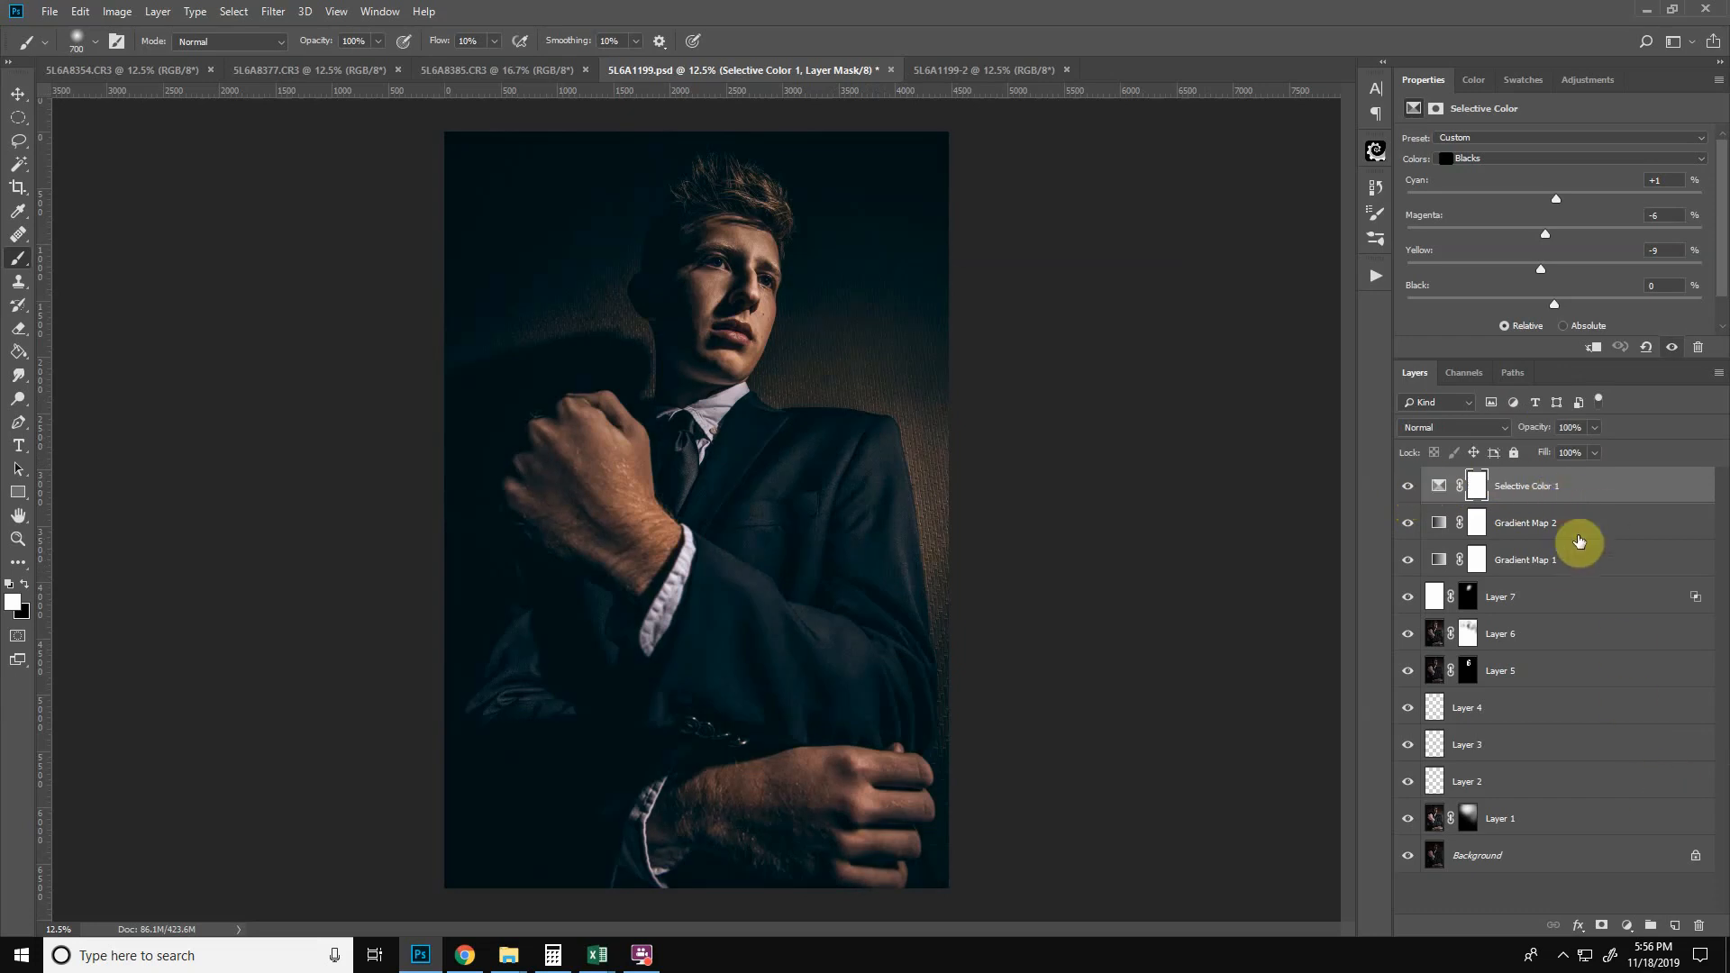
- Add an Exposure adjustment layer above Selective Color 1, set its Offset to -0.0030 and compare the image with and without it
click(1628, 925)
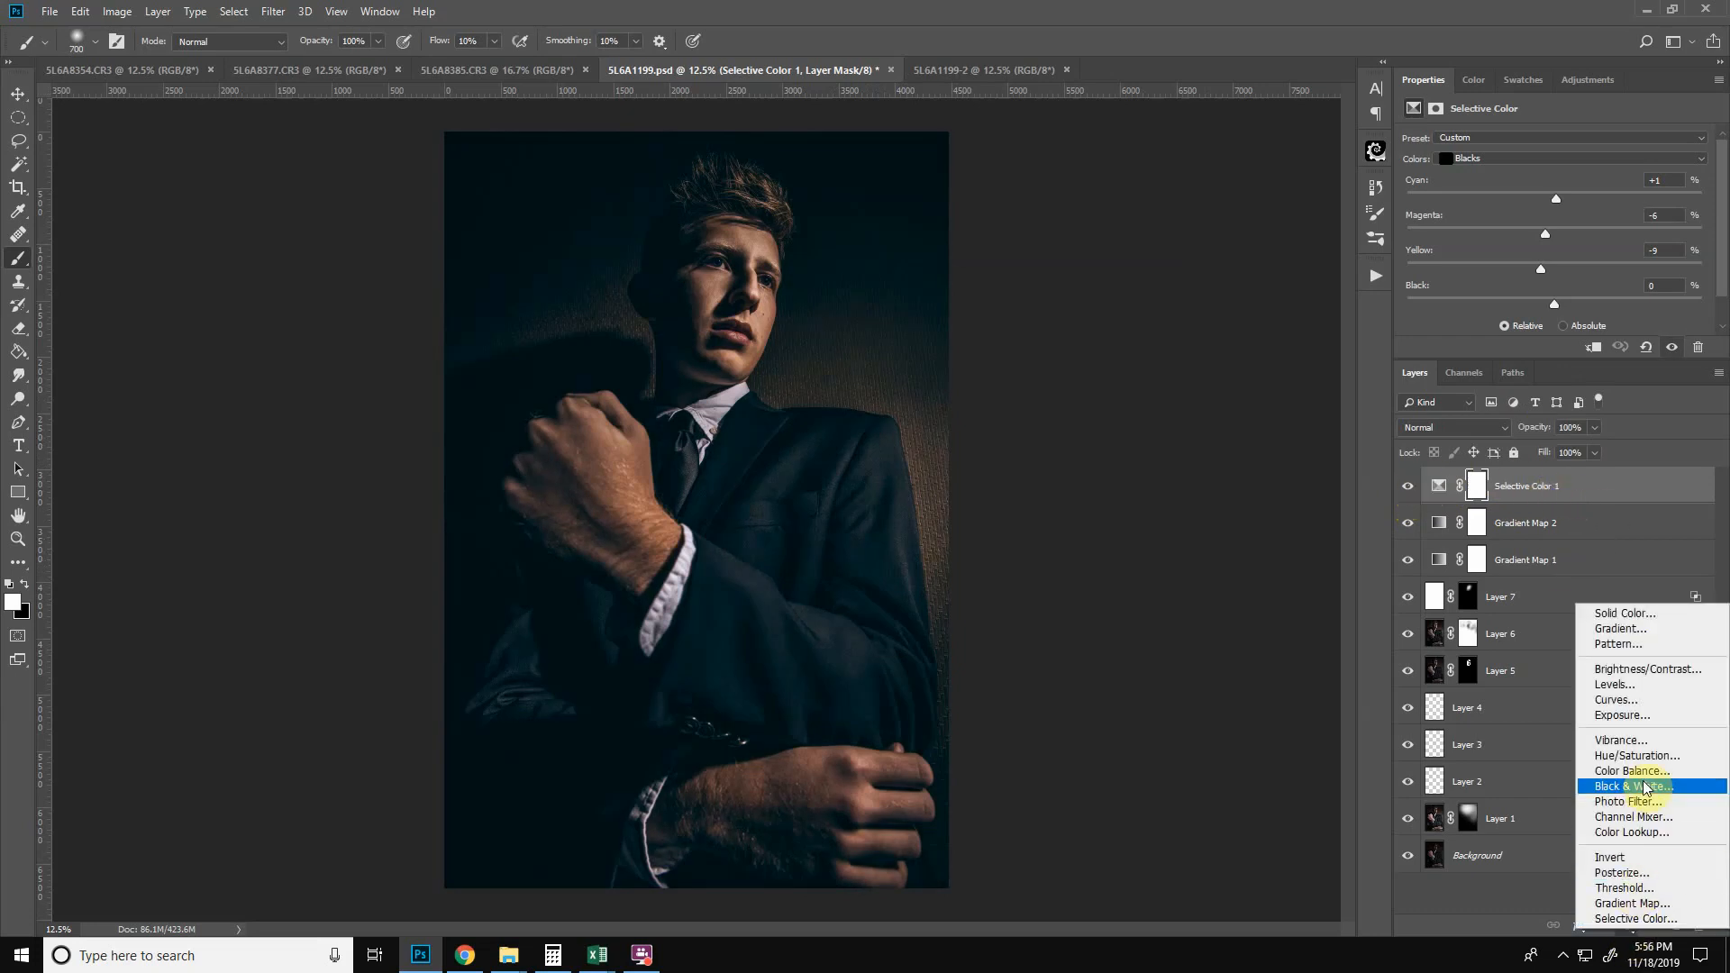
click(1626, 714)
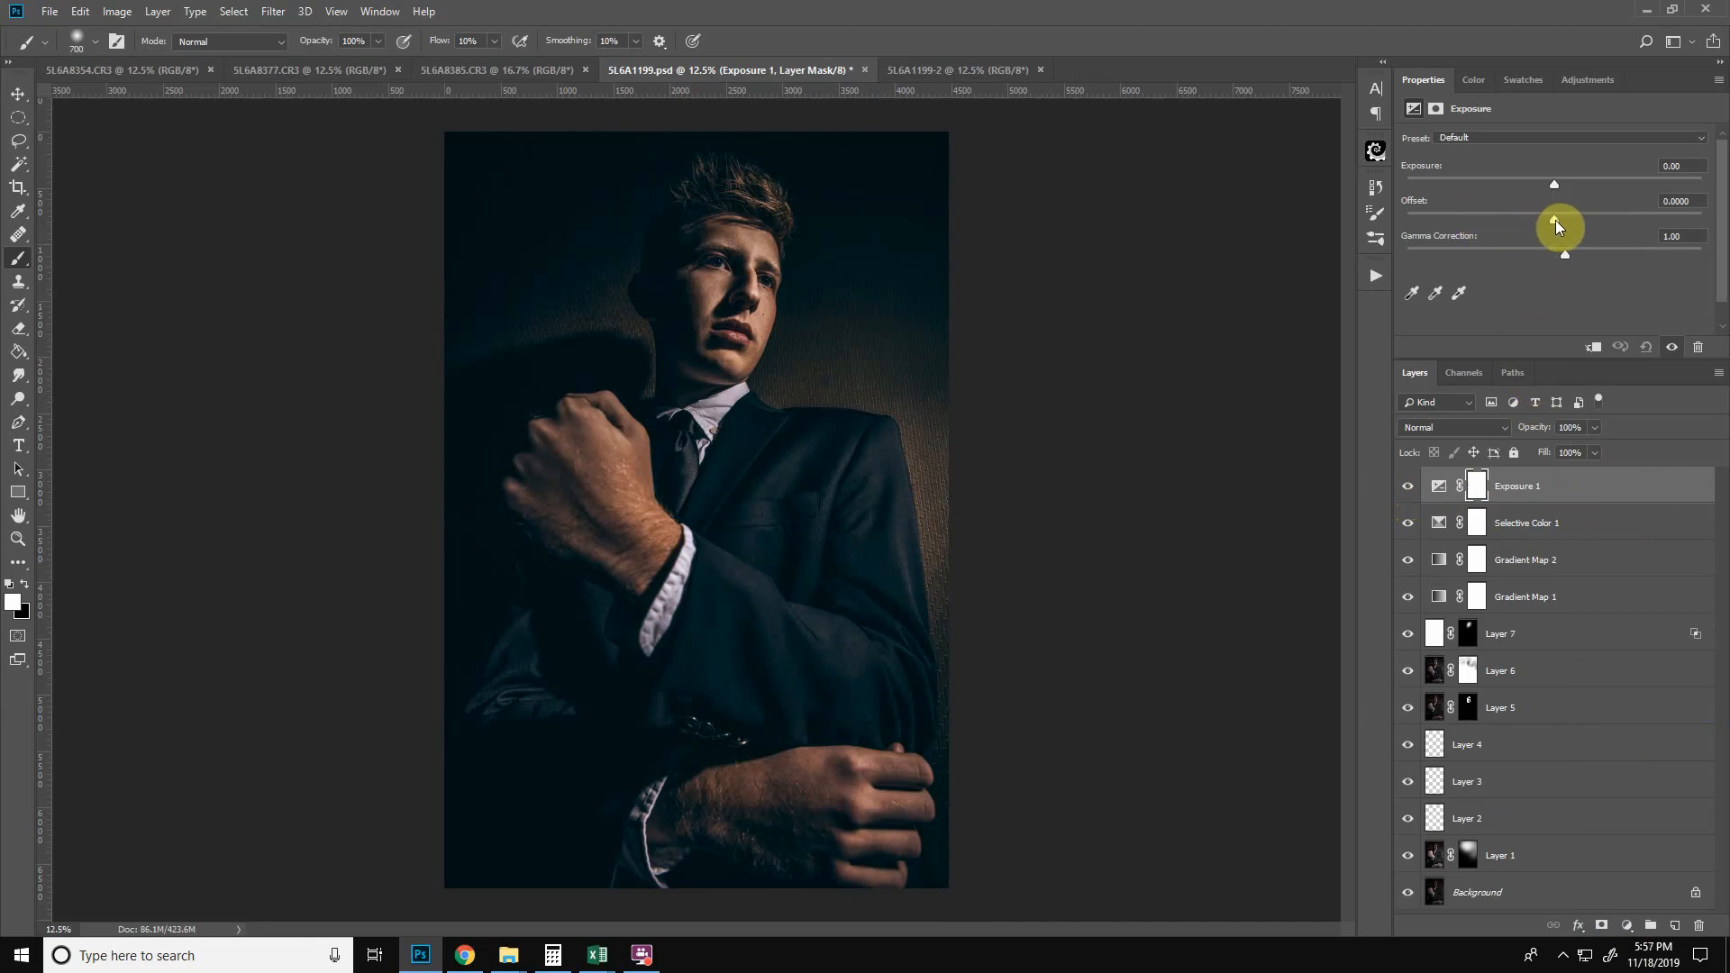
drag(1556, 220, 1554, 224)
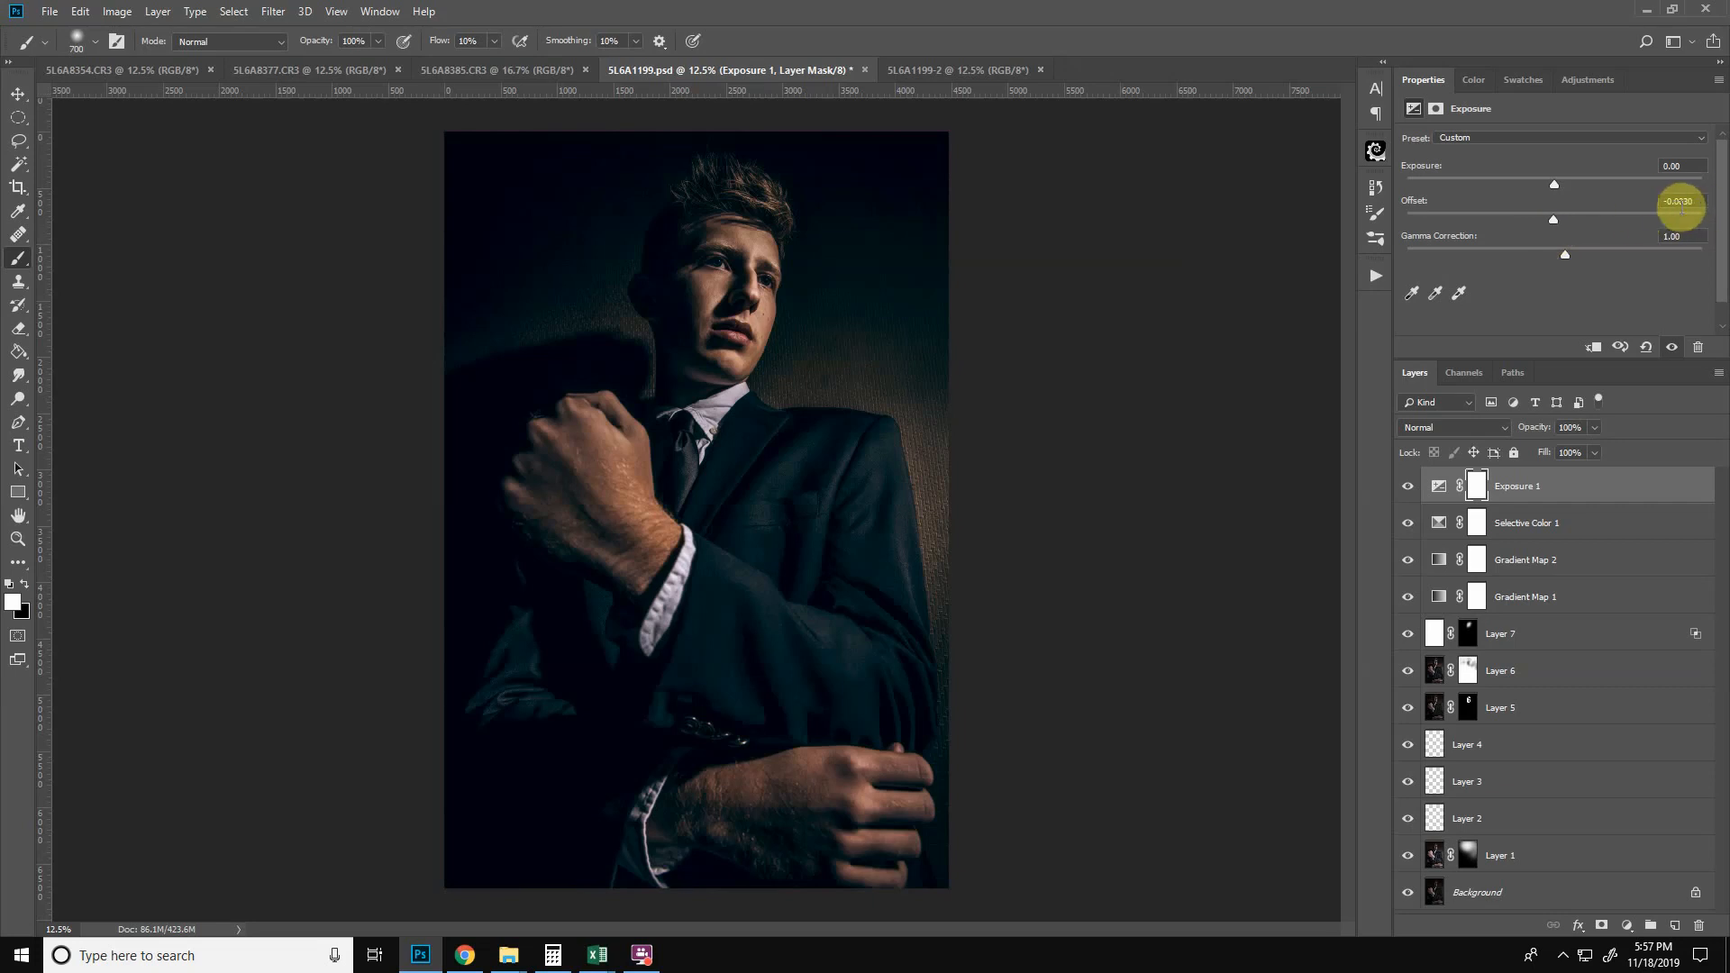
click(1411, 489)
click(1411, 488)
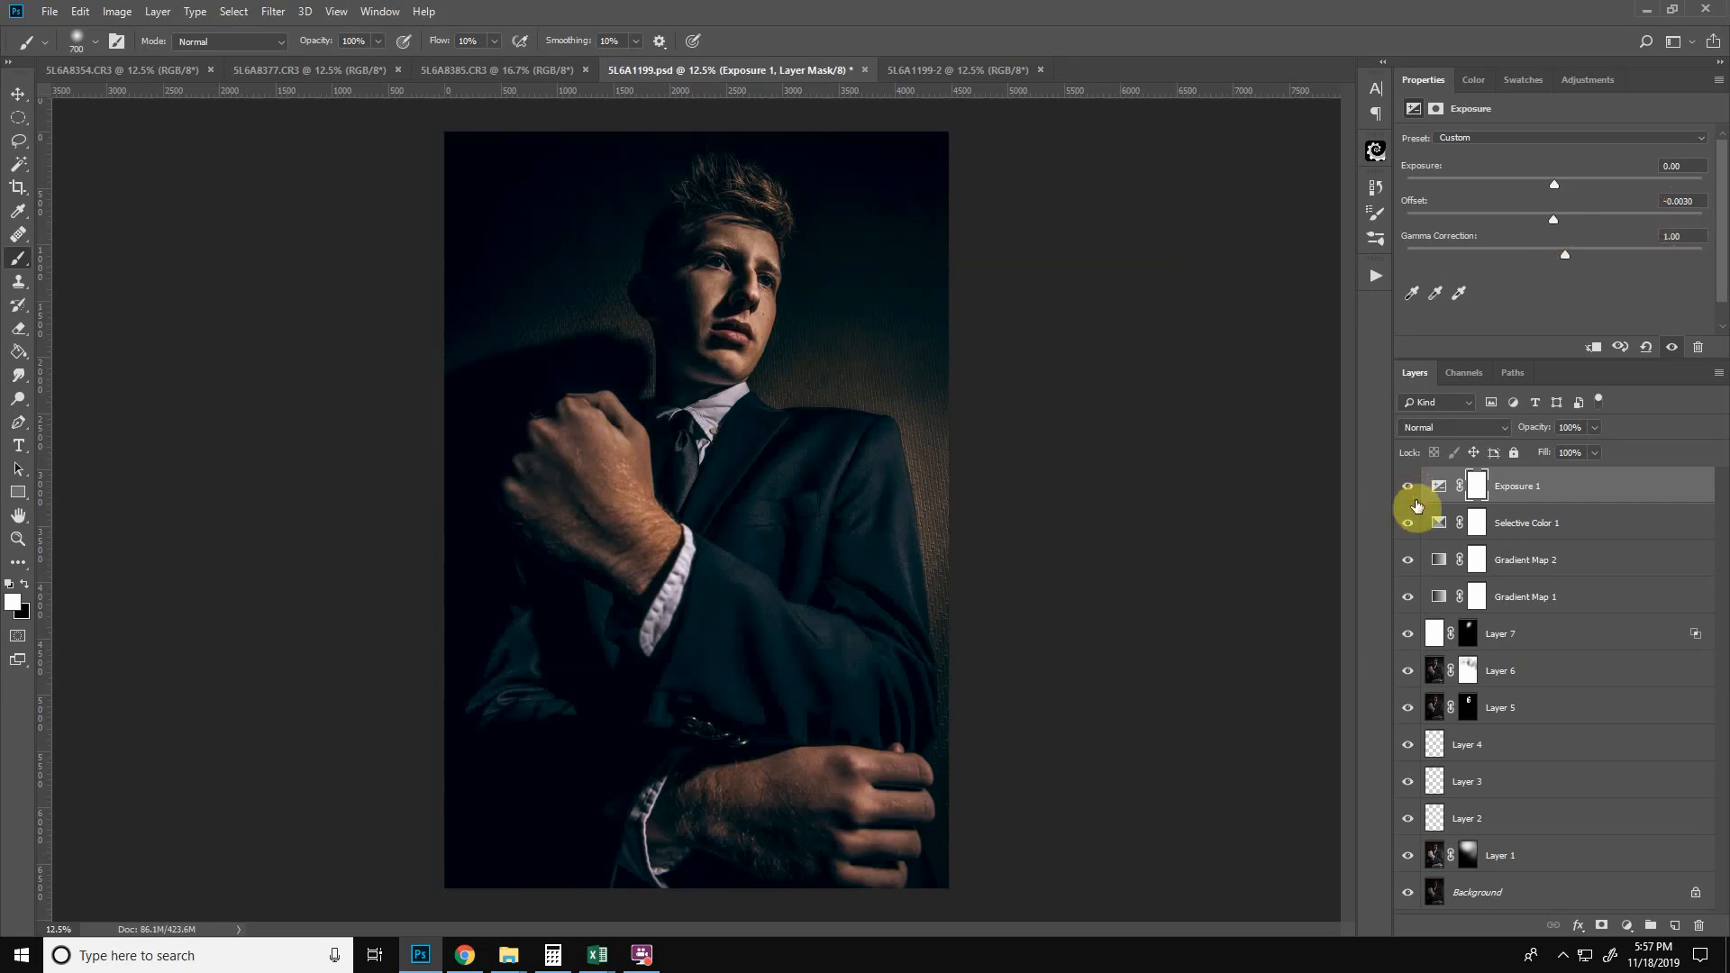
click(1412, 494)
click(1411, 496)
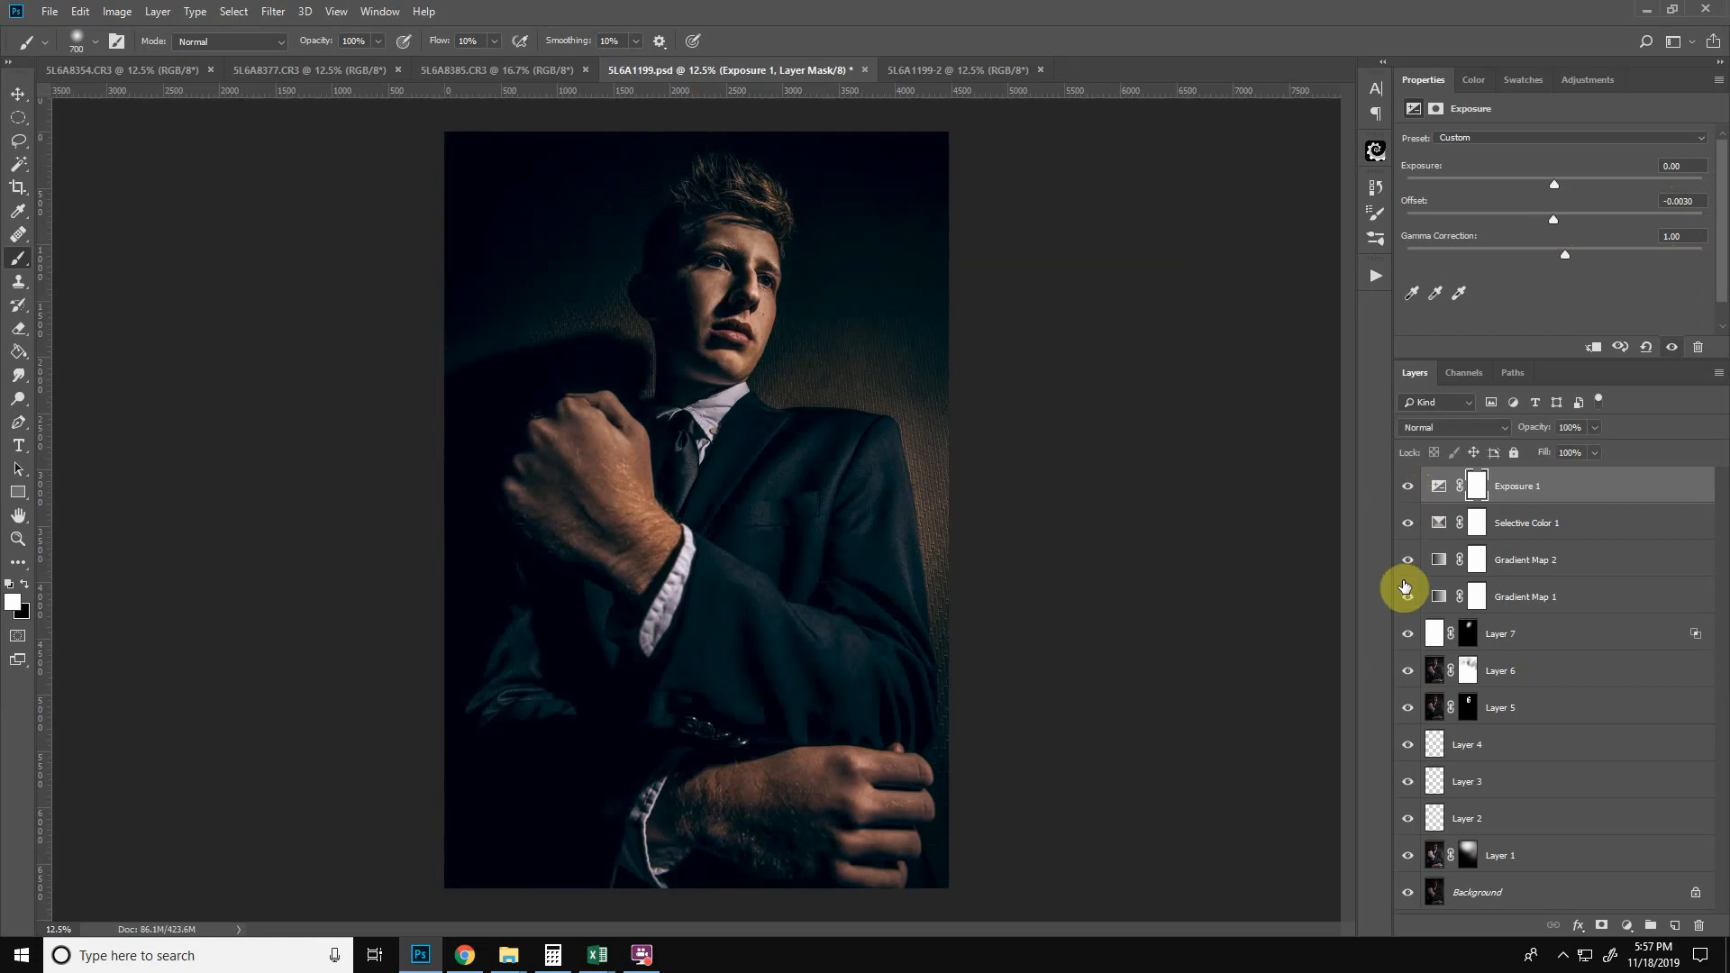
- Lower the Exposure 1 layer's opacity to 71% and recheck its darkening effect
click(1409, 486)
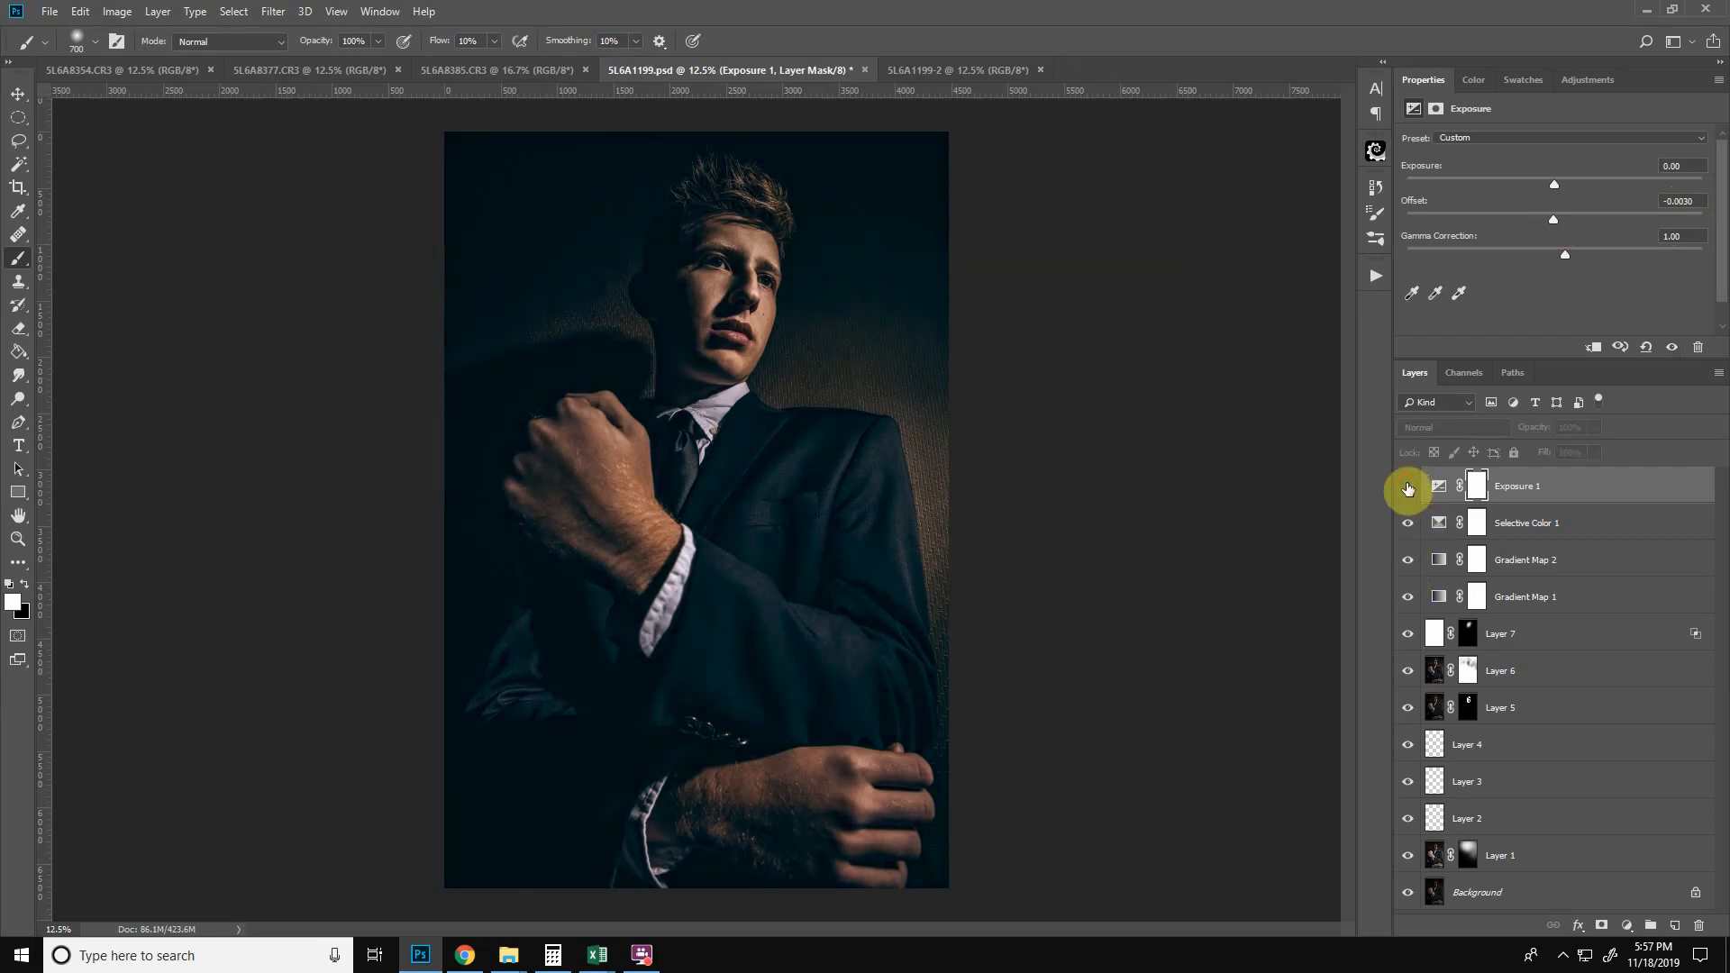
click(1408, 492)
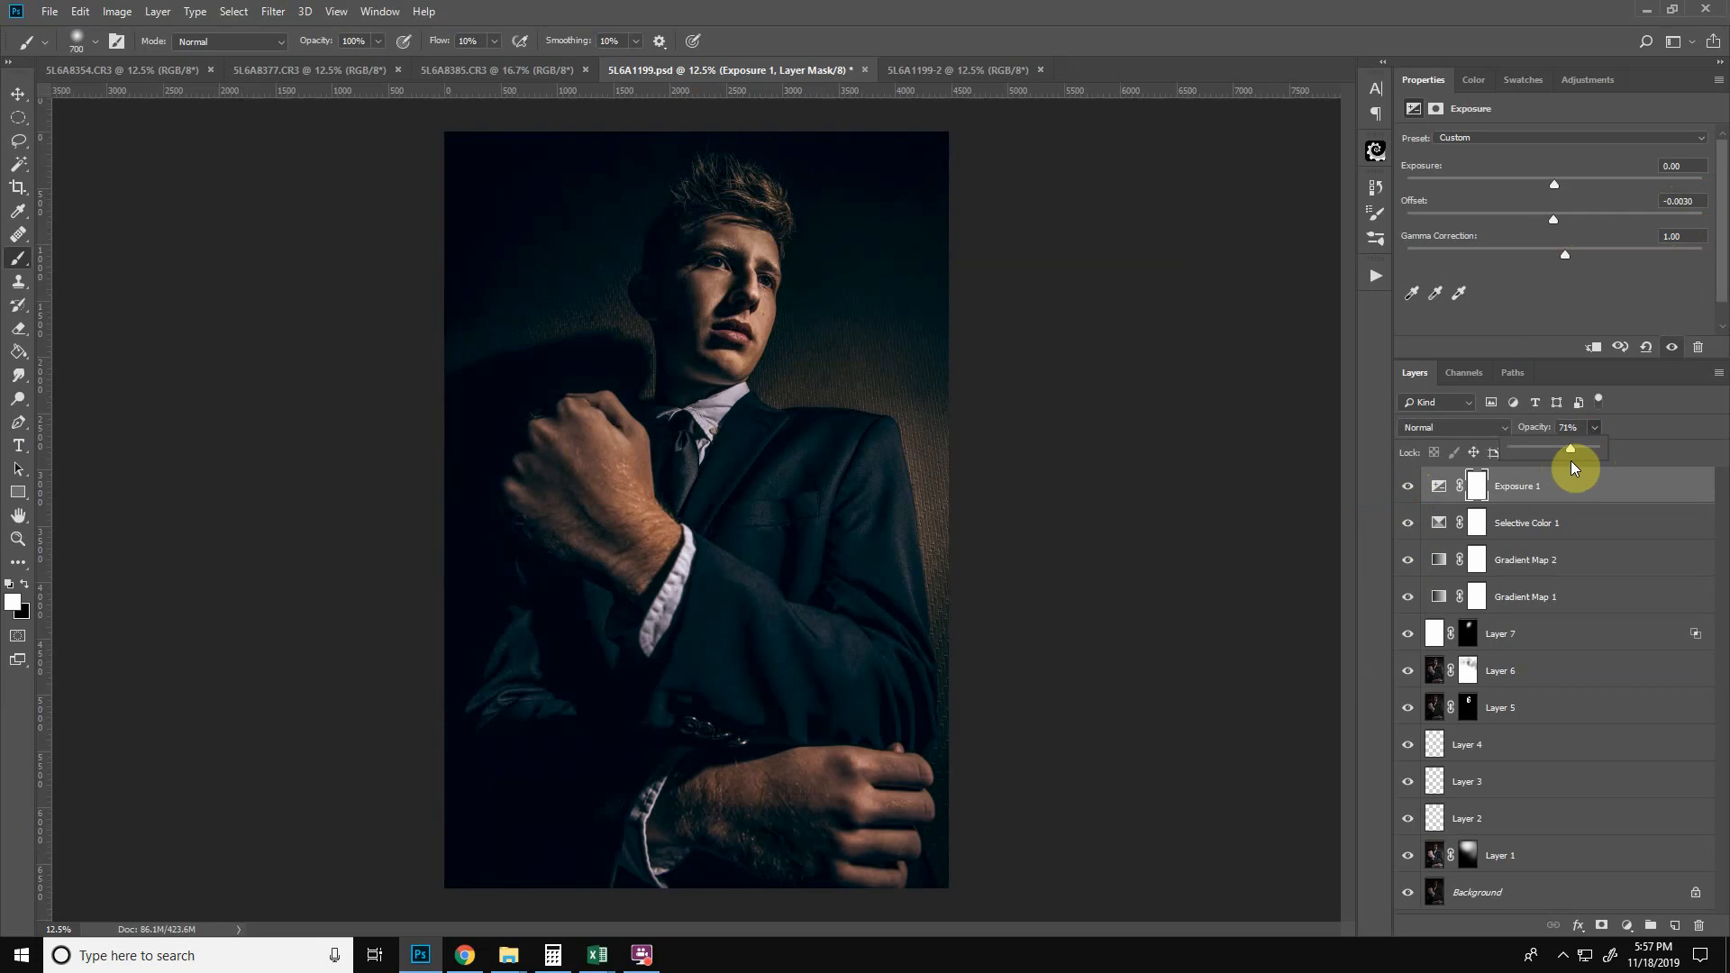
click(1411, 489)
click(1411, 490)
- Stamp all visible layers into a new merged layer above Exposure 1
click(19, 538)
click(761, 318)
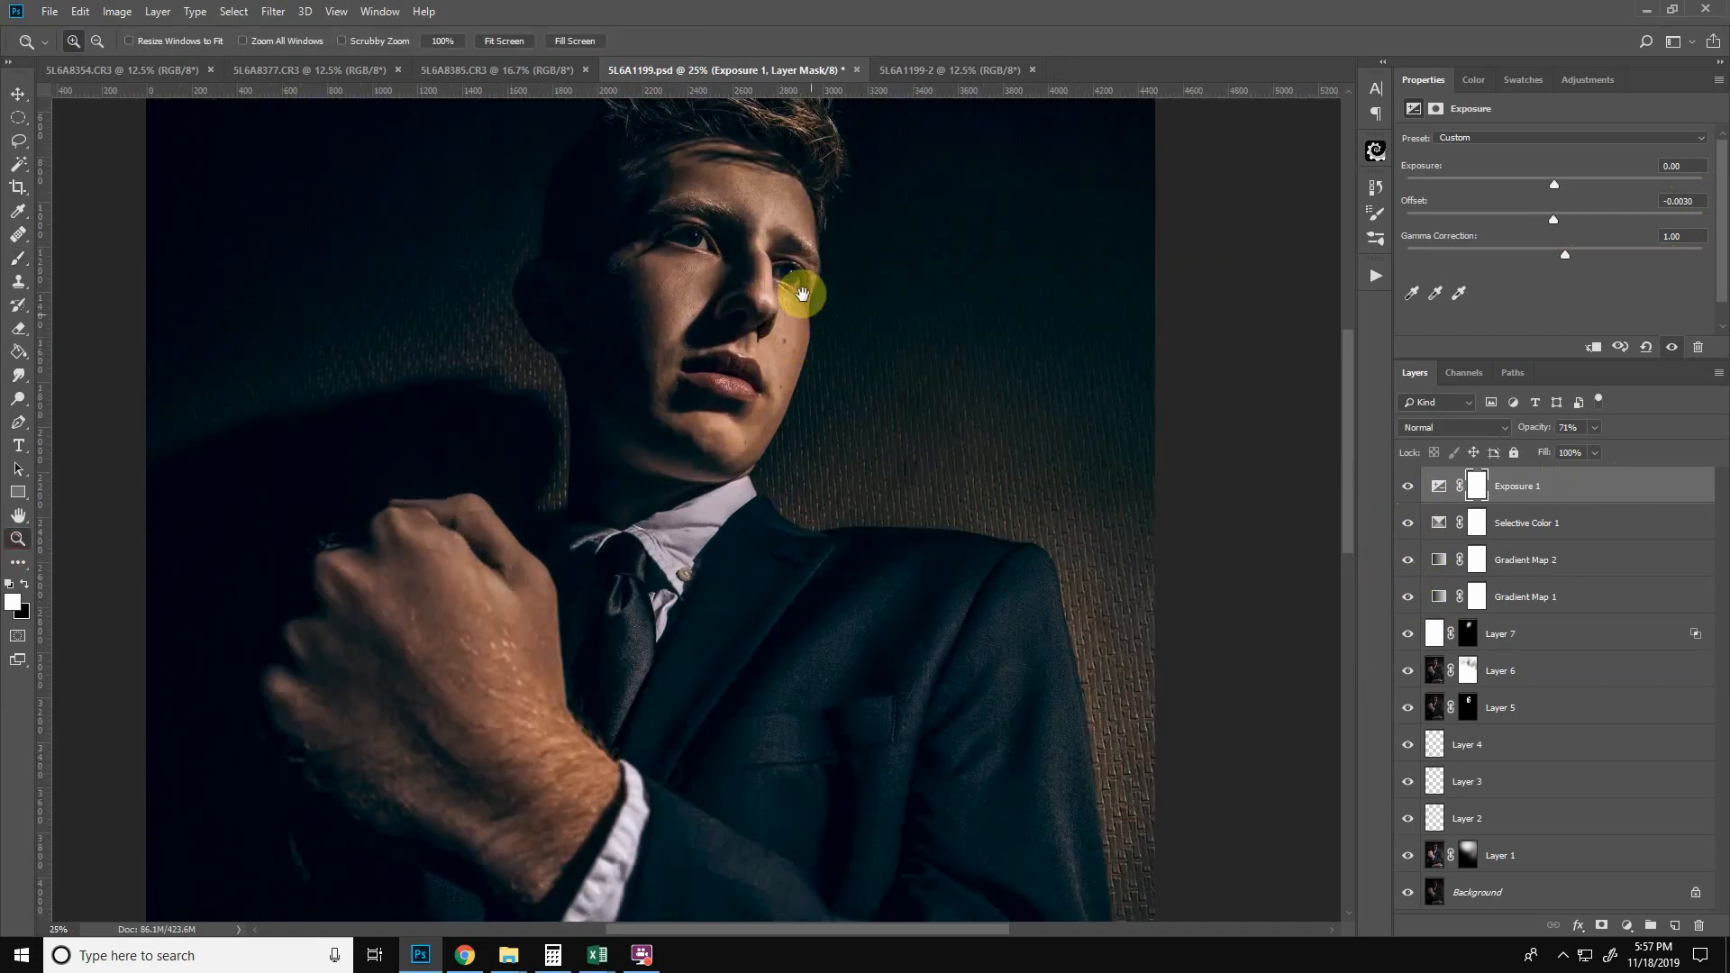
click(803, 351)
click(811, 477)
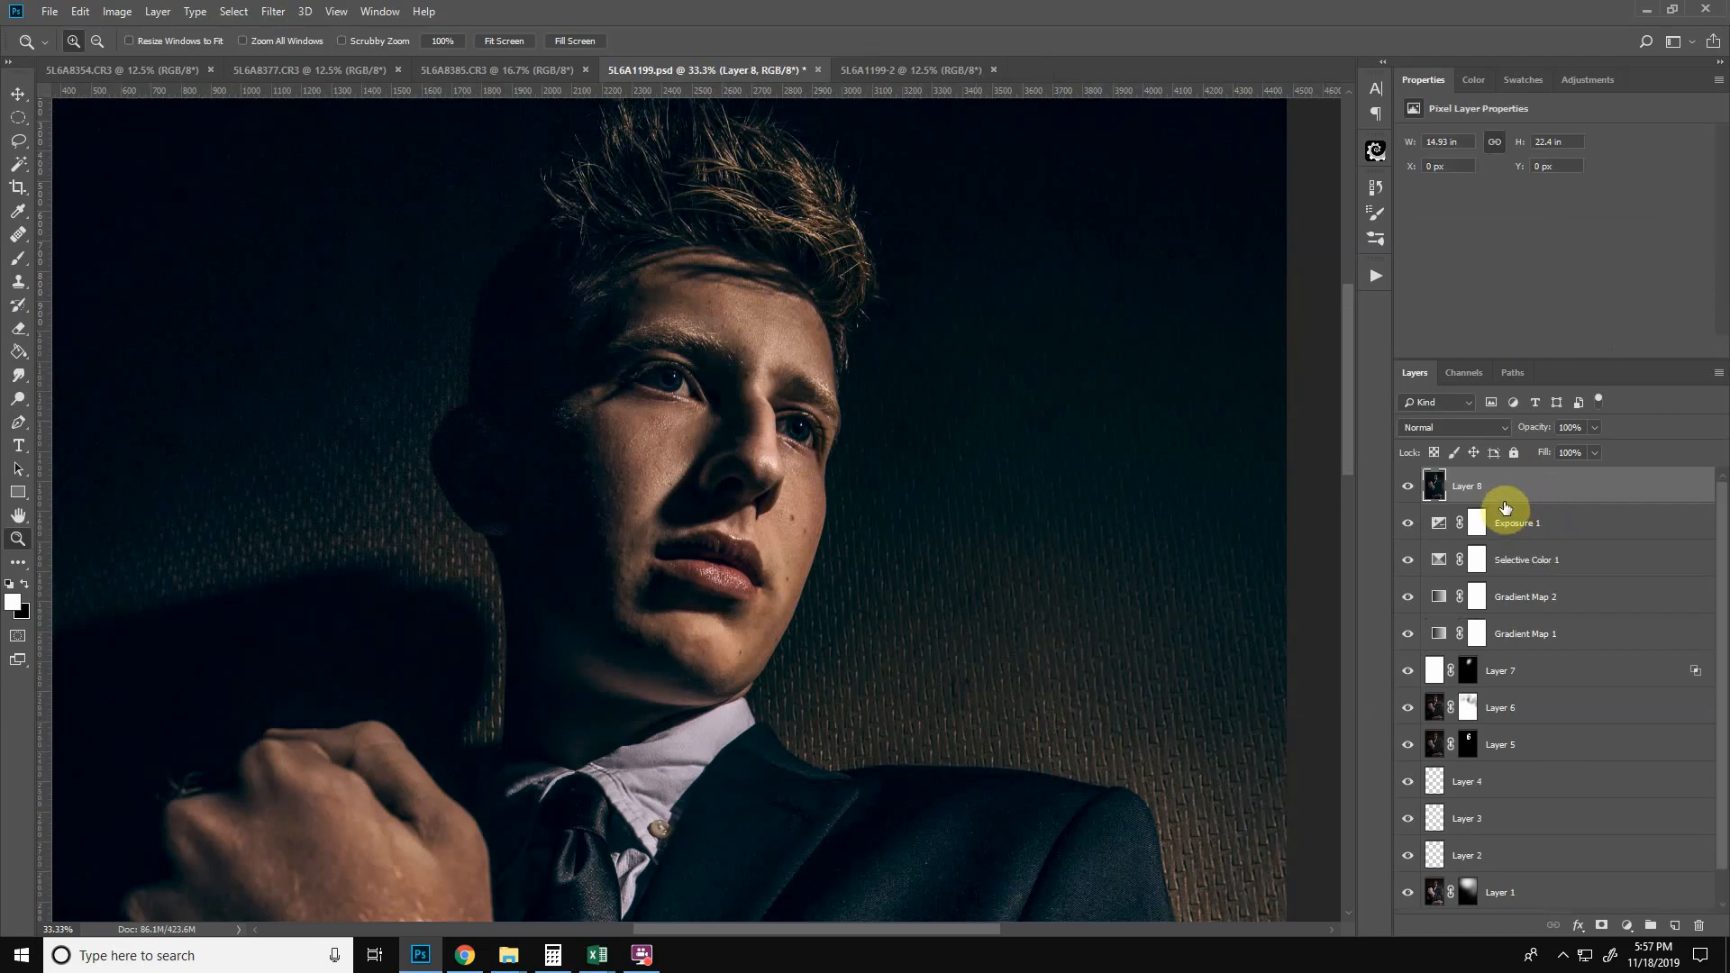
- Apply a High Pass filter with a radius of 4.6 pixels to the merged Layer 8
click(275, 13)
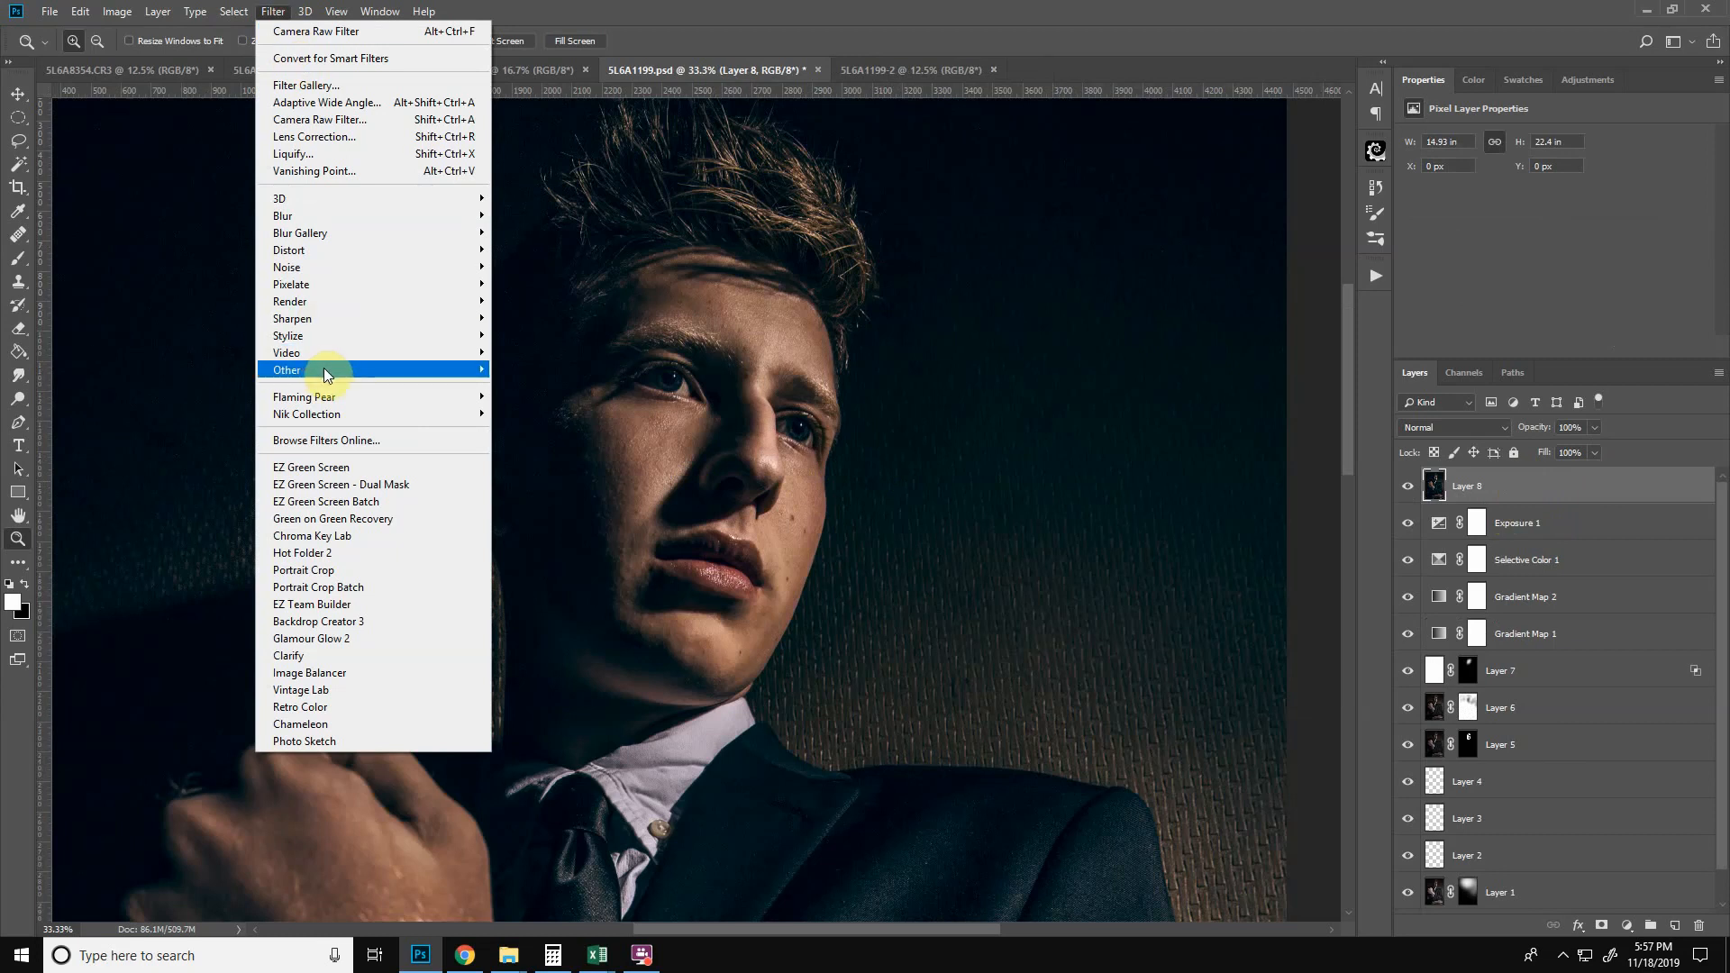
mouse_move(322, 369)
click(539, 386)
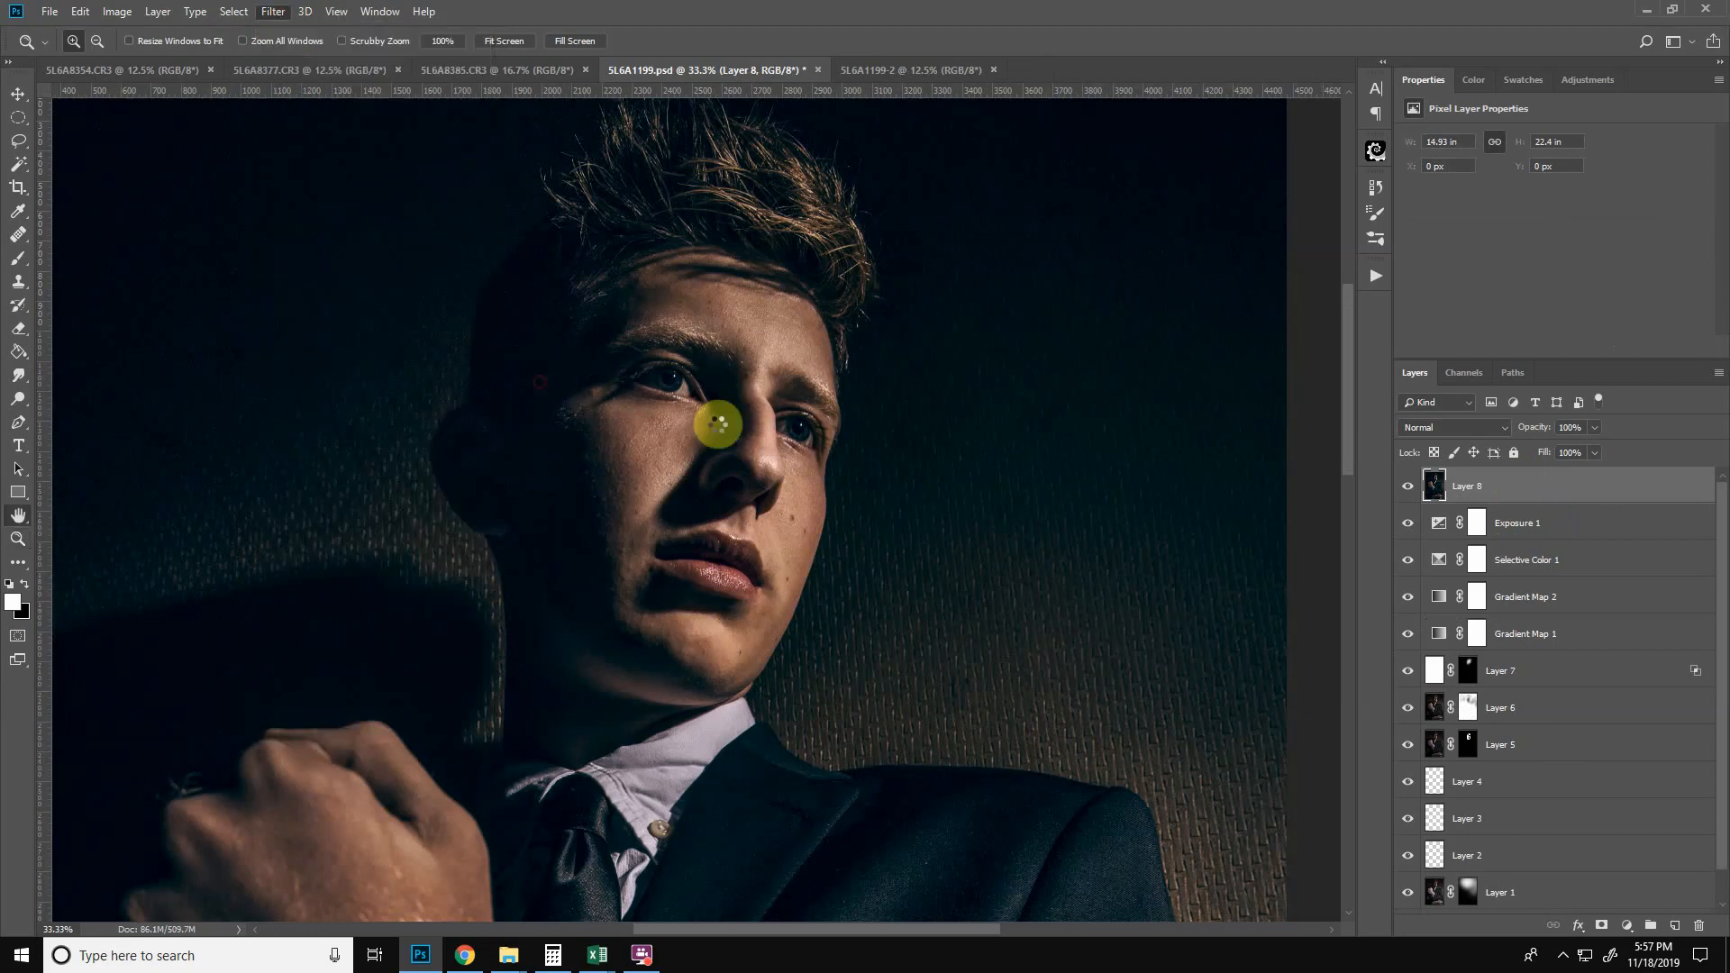
drag(884, 196, 1026, 195)
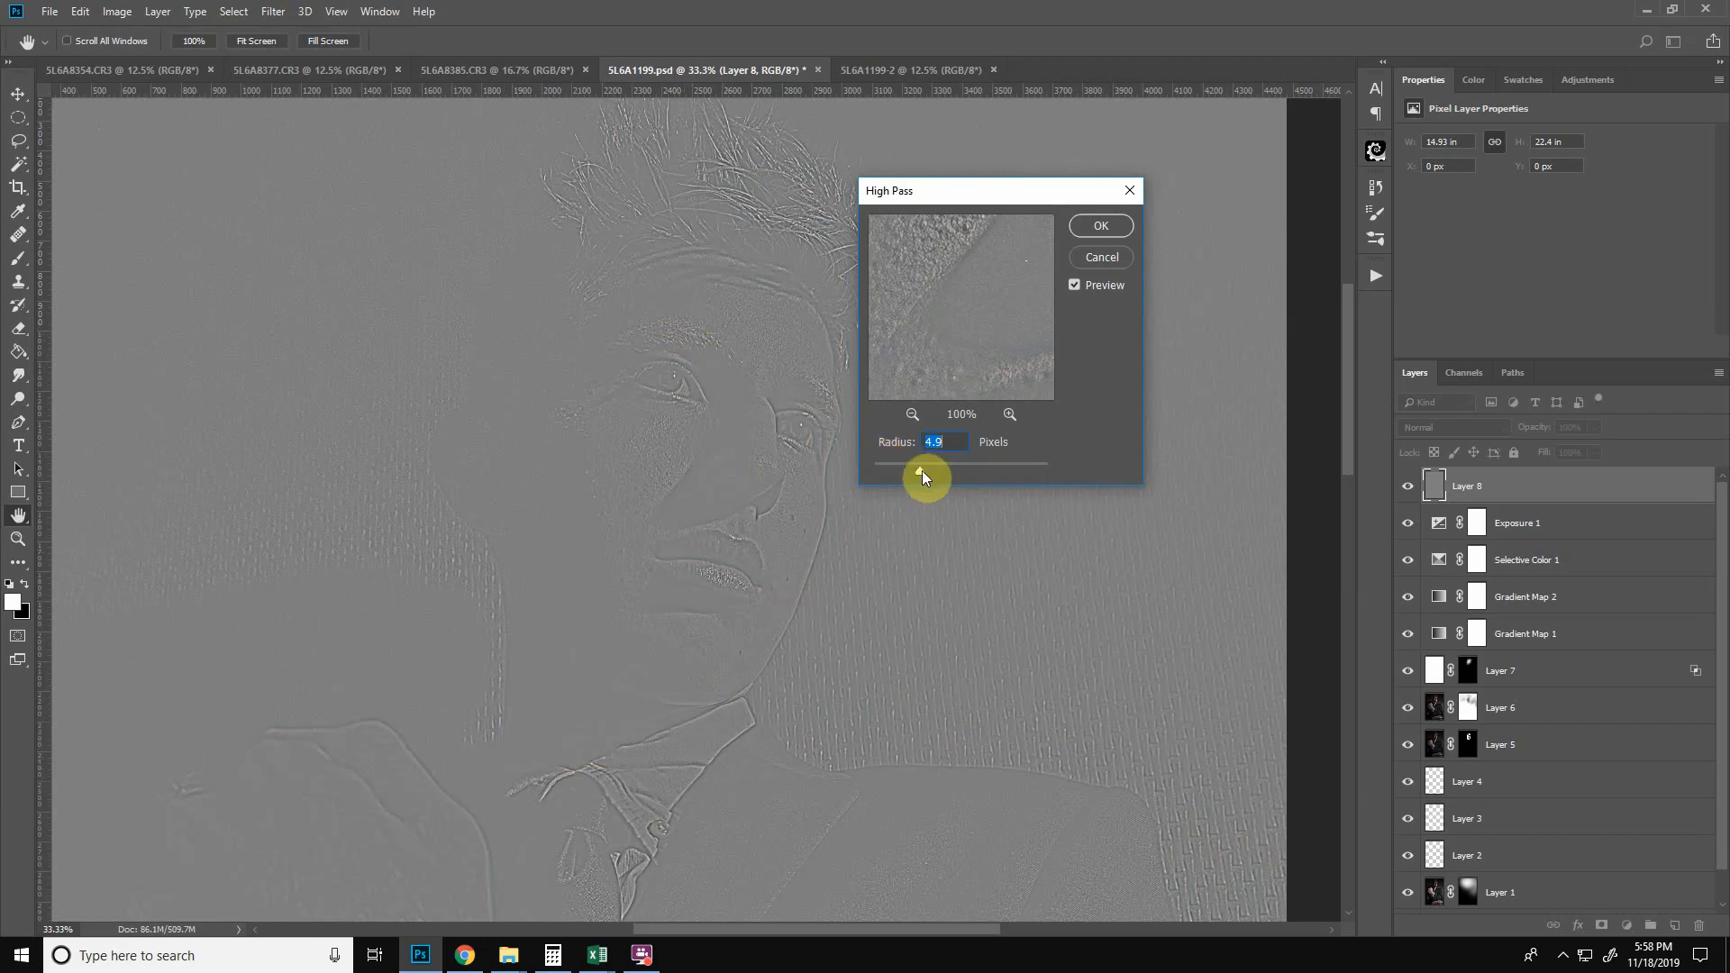
drag(920, 470, 955, 477)
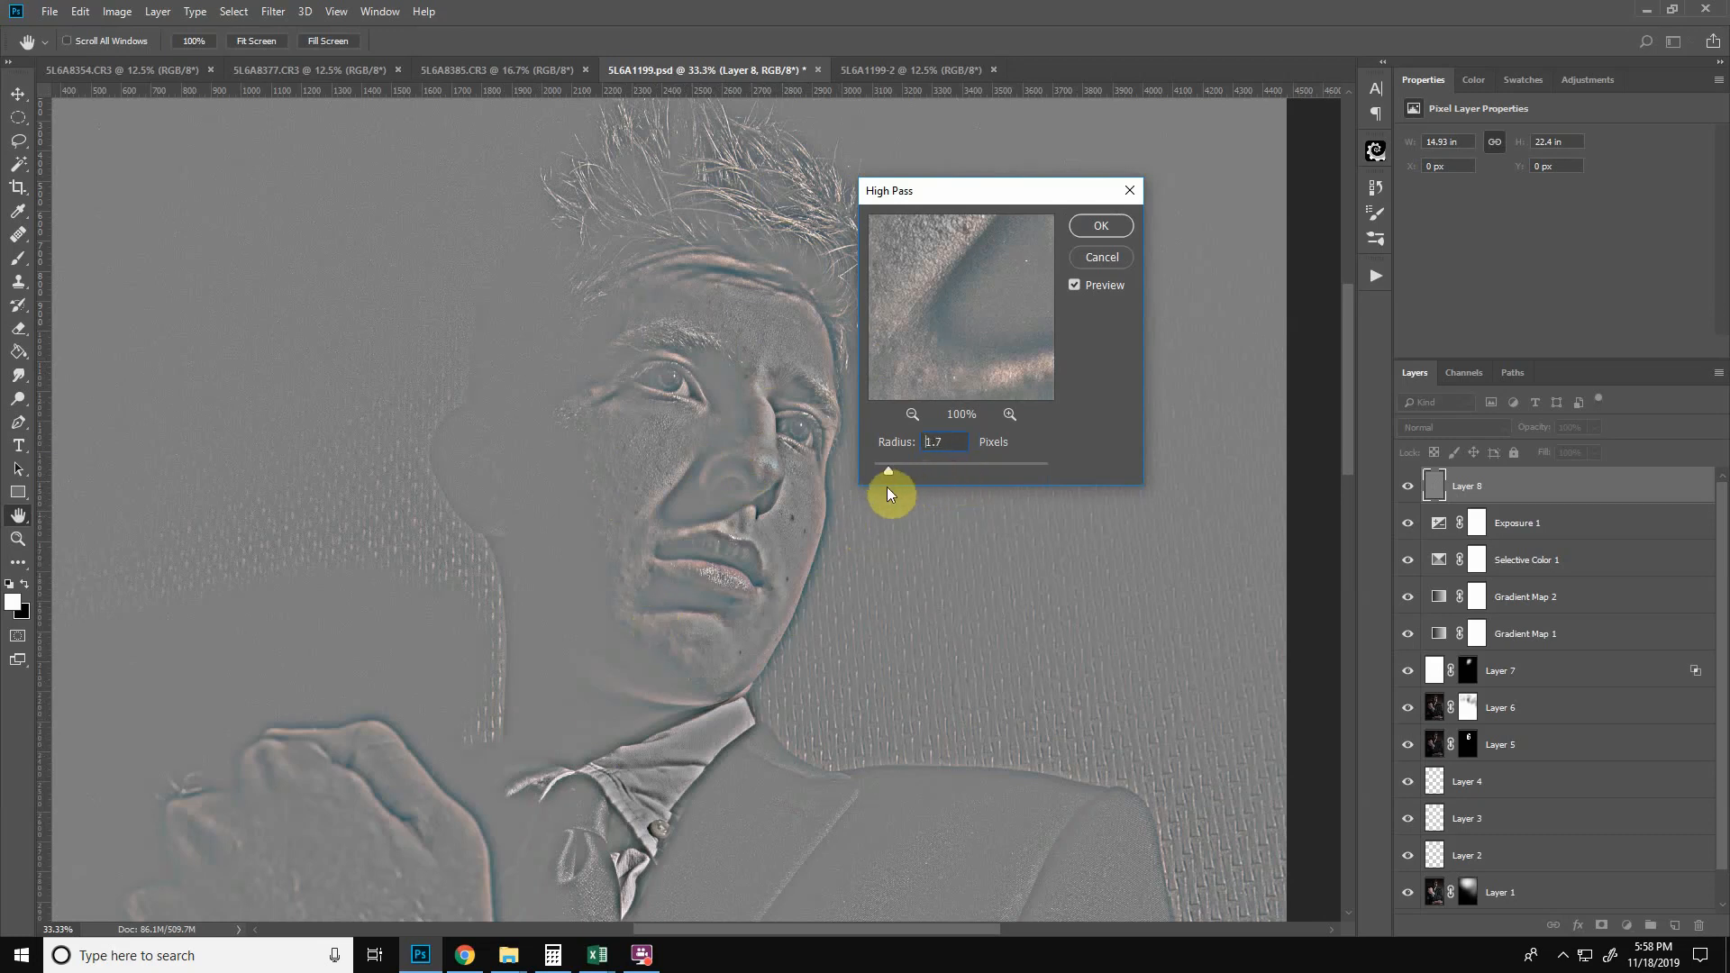
drag(887, 490, 866, 506)
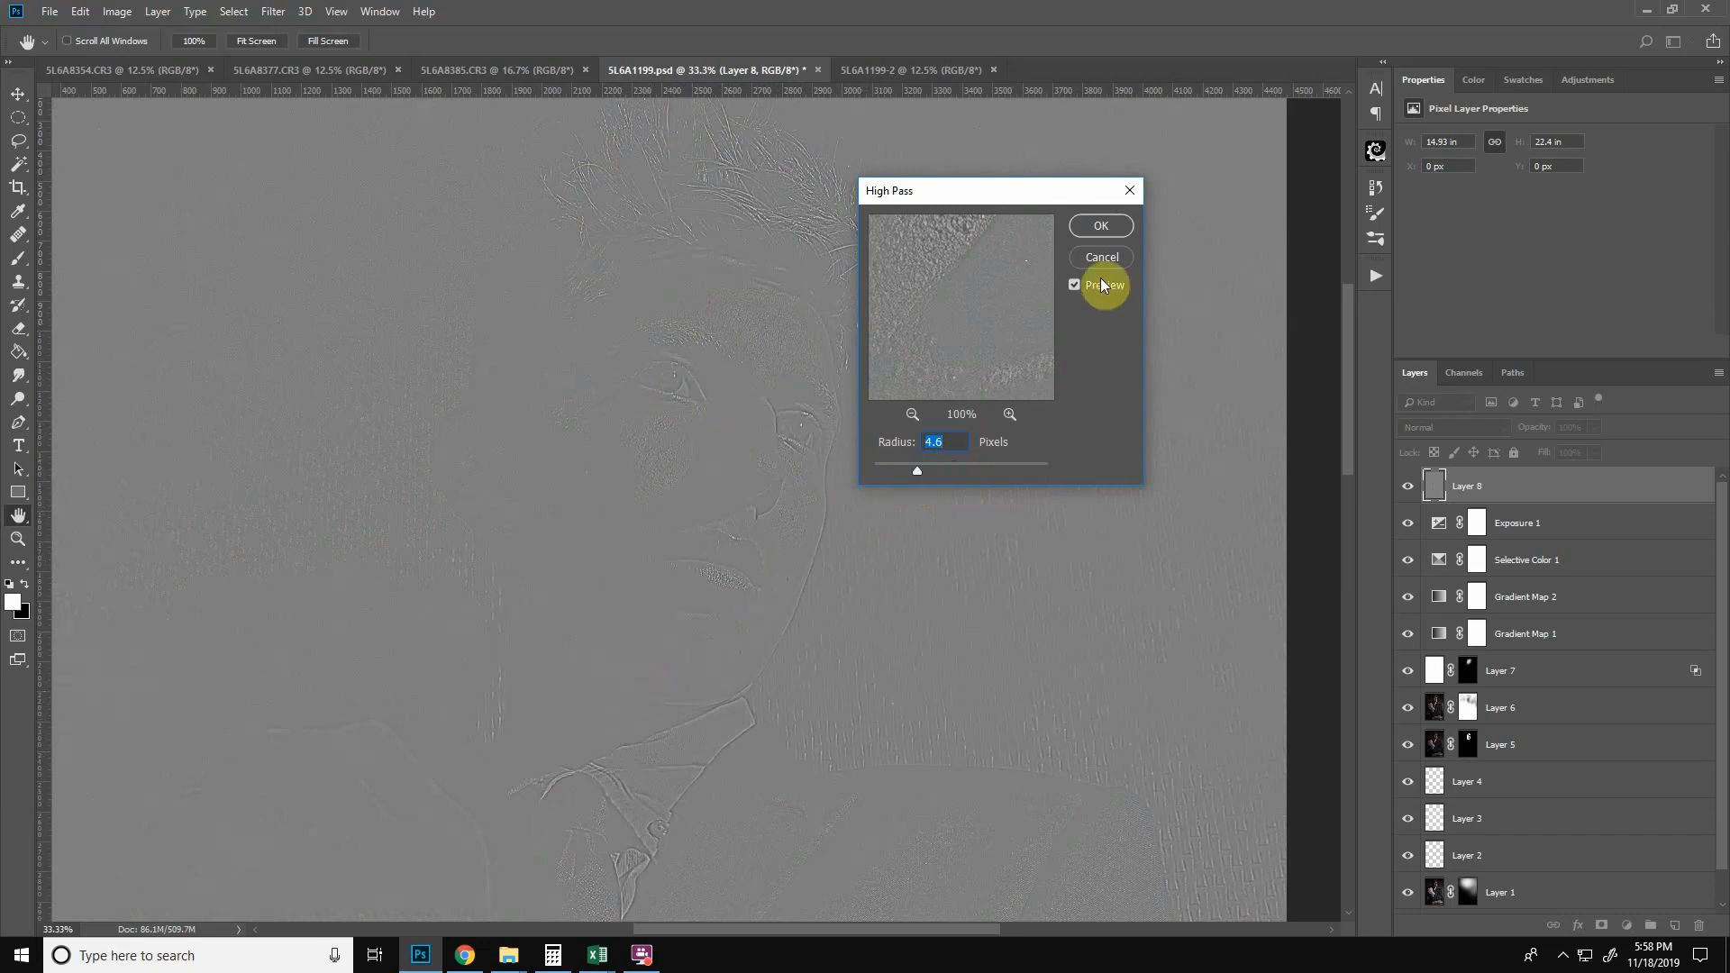
click(1101, 227)
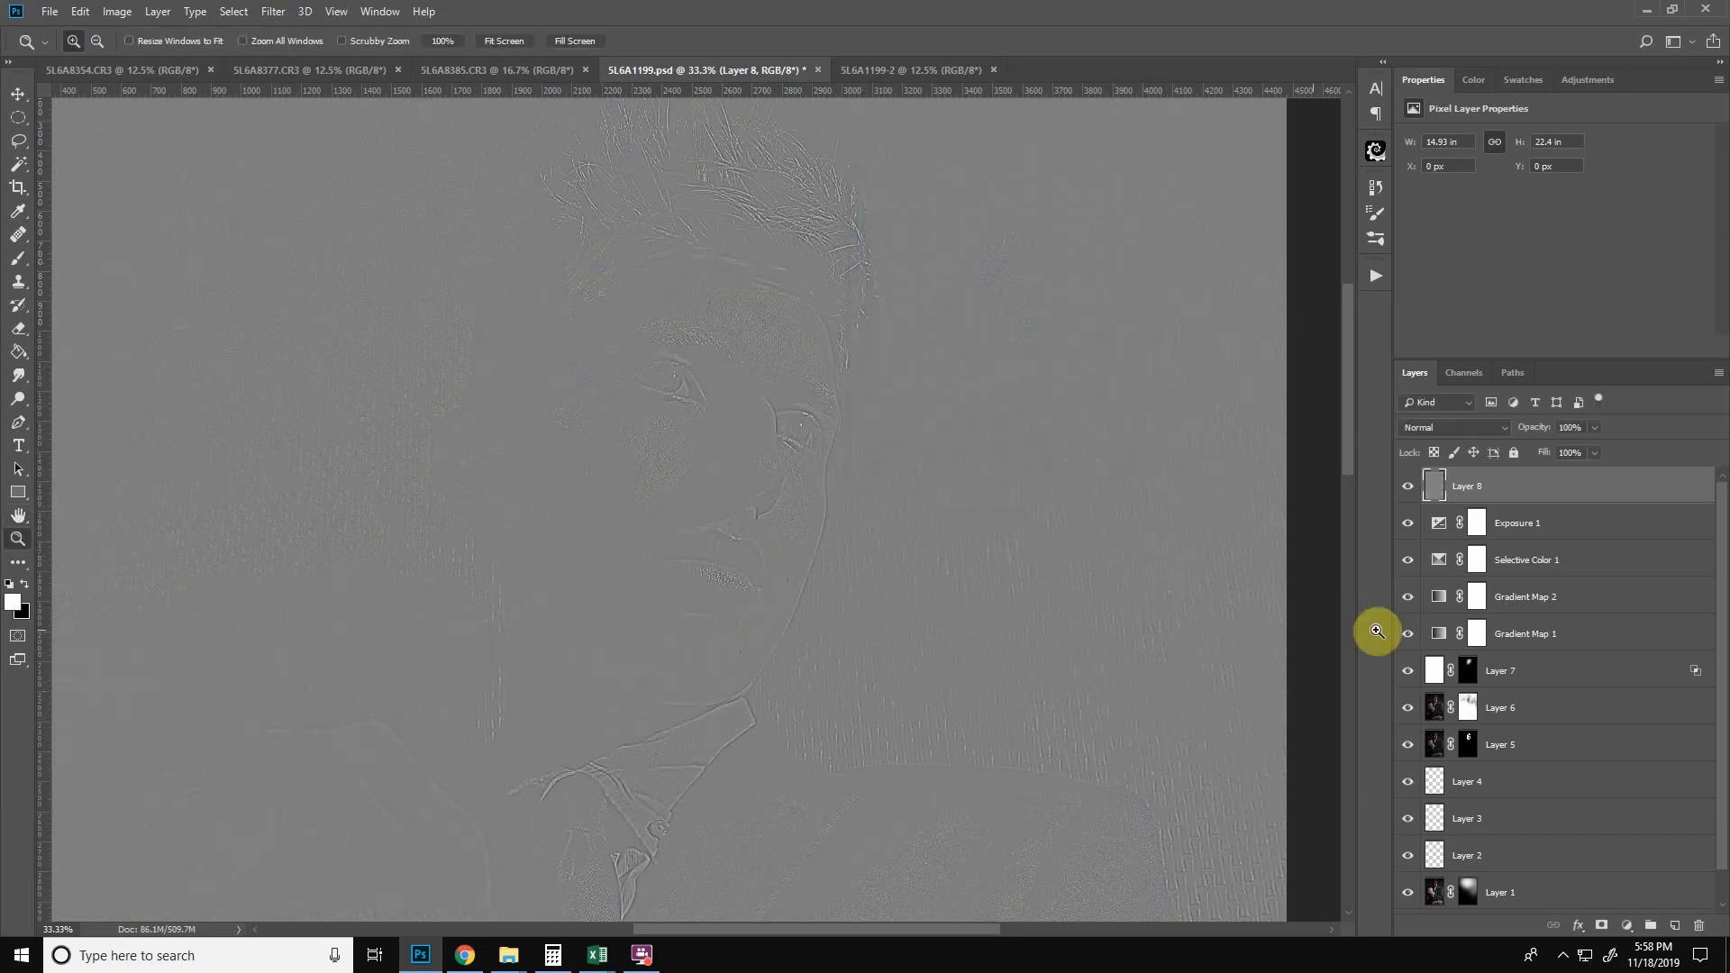
- Set Layer 8's blend mode to Overlay and compare the face with and without the High Pass sharpening
click(1467, 431)
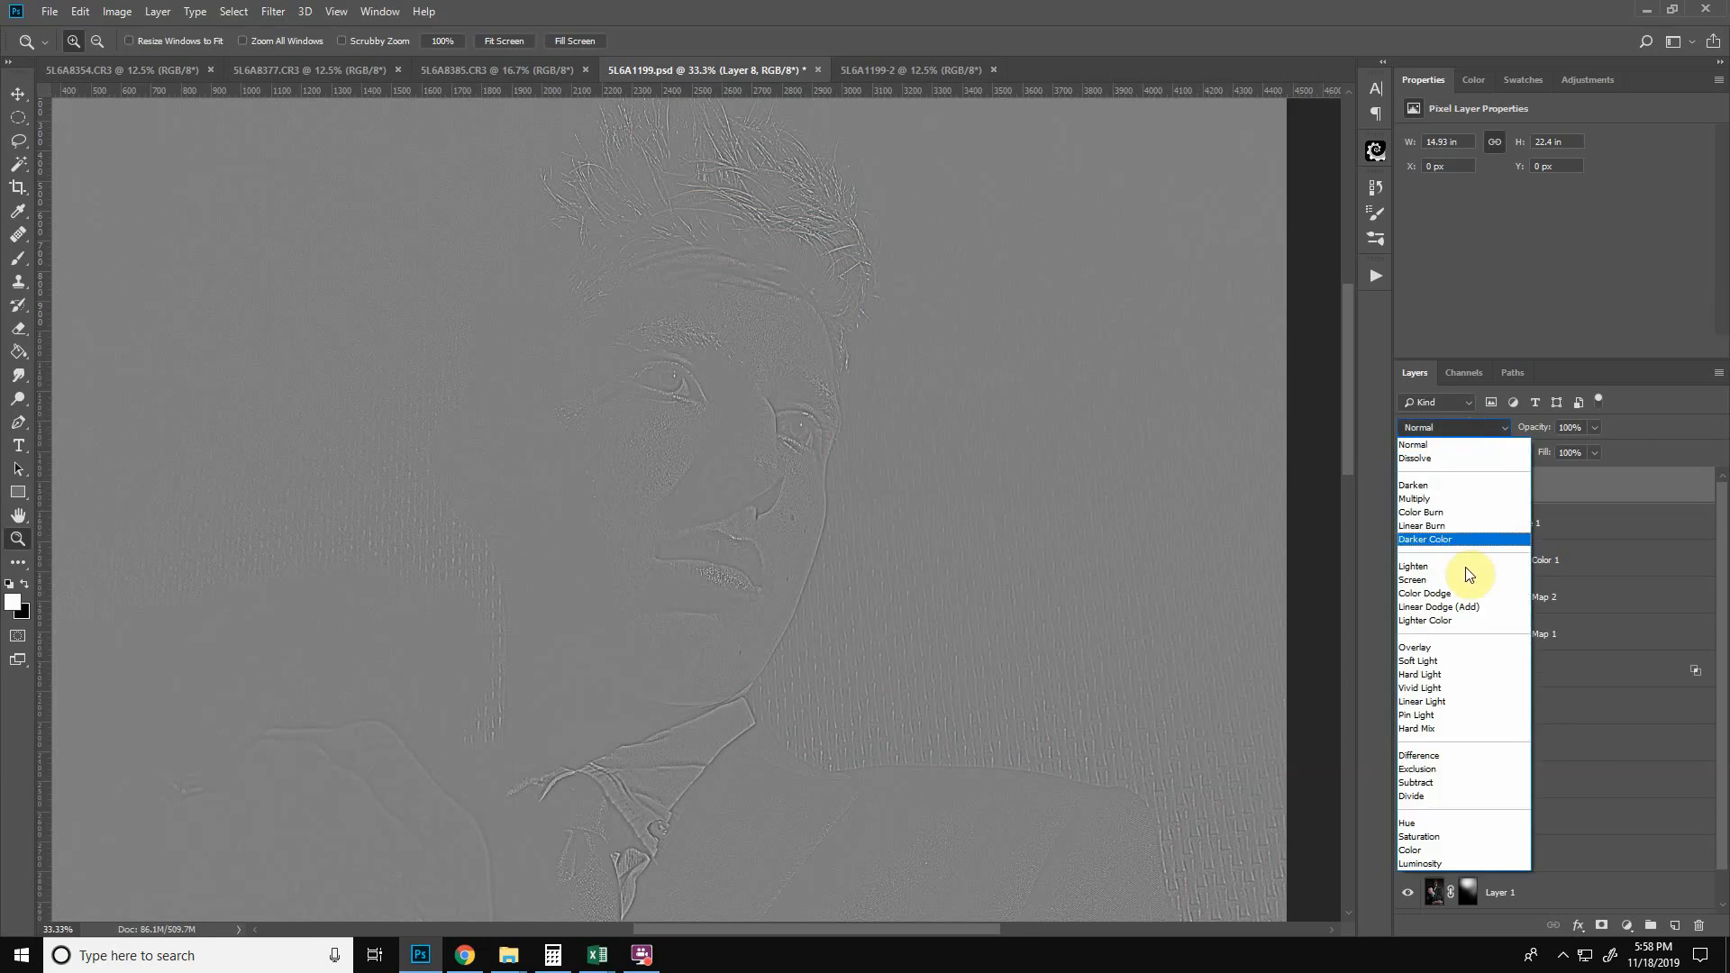
click(1423, 649)
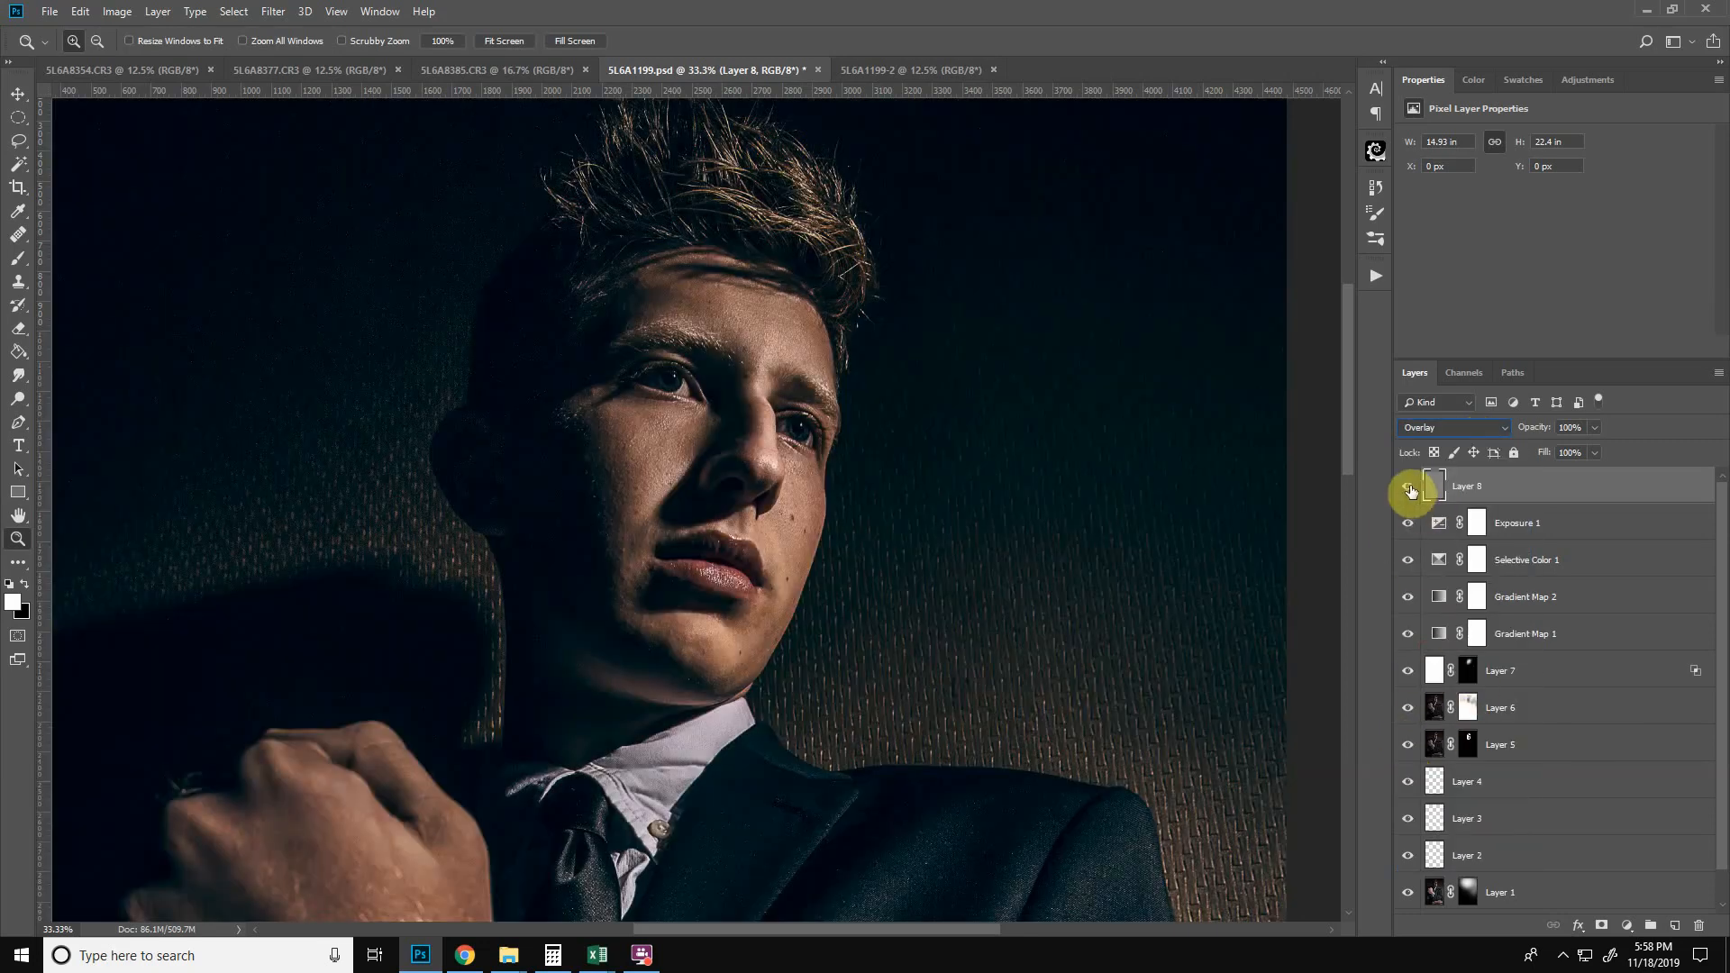
click(1411, 487)
click(1413, 487)
click(1417, 487)
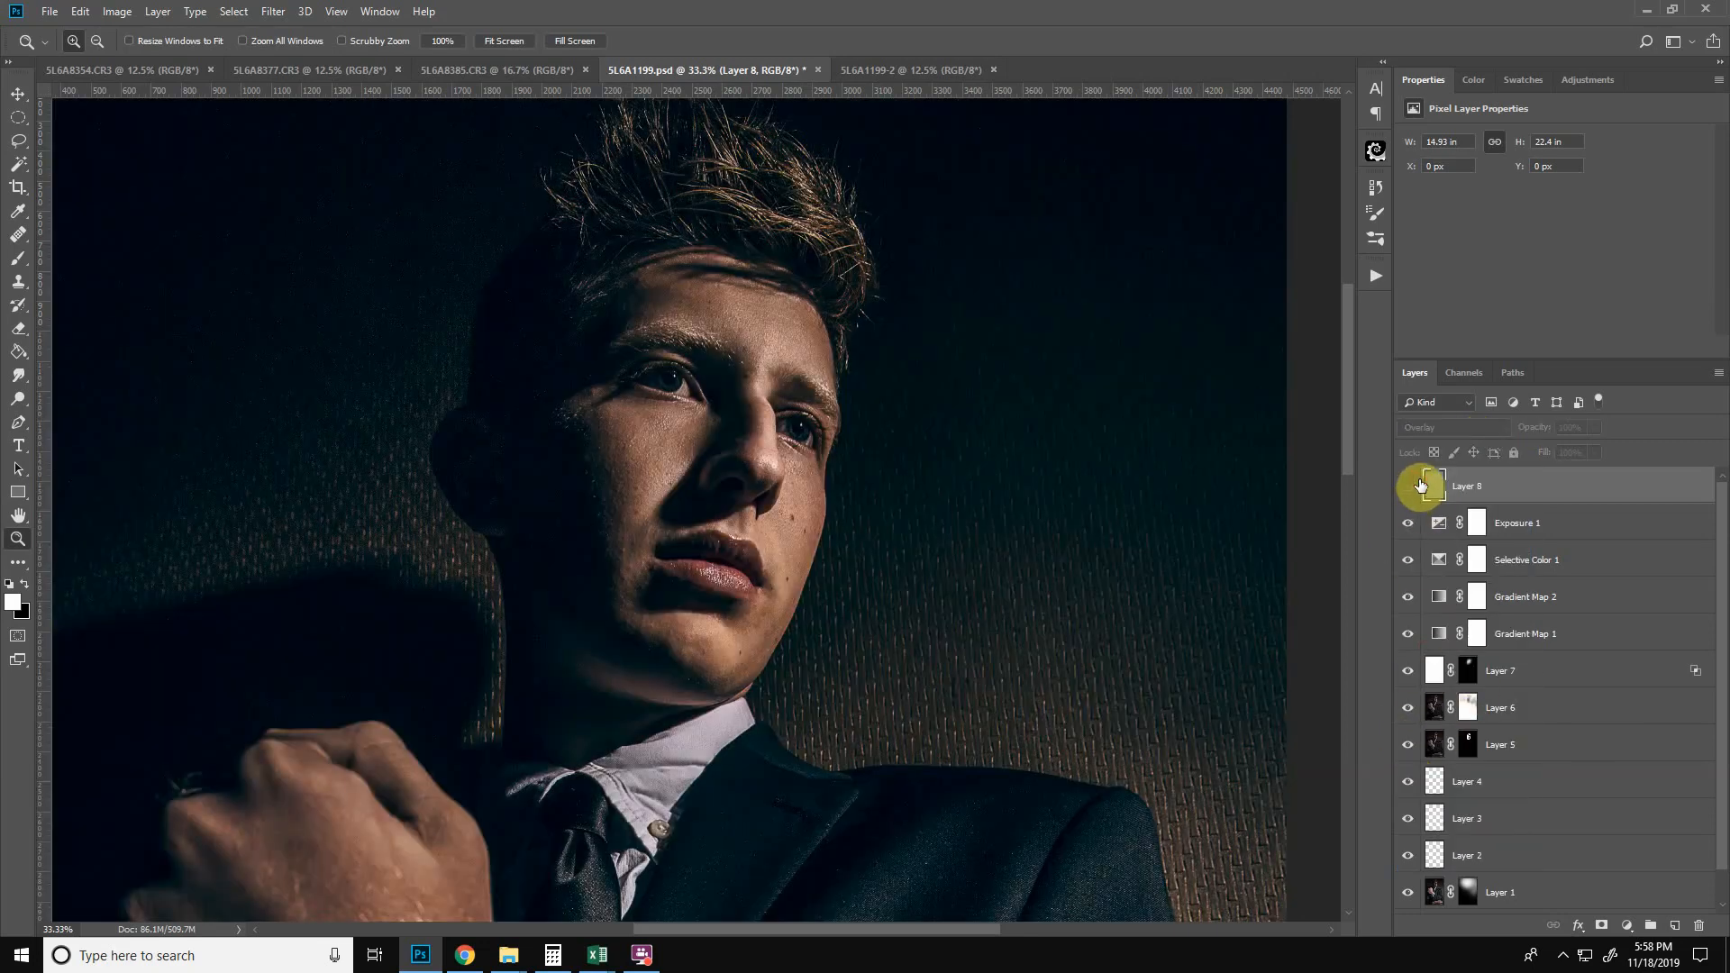
click(1420, 486)
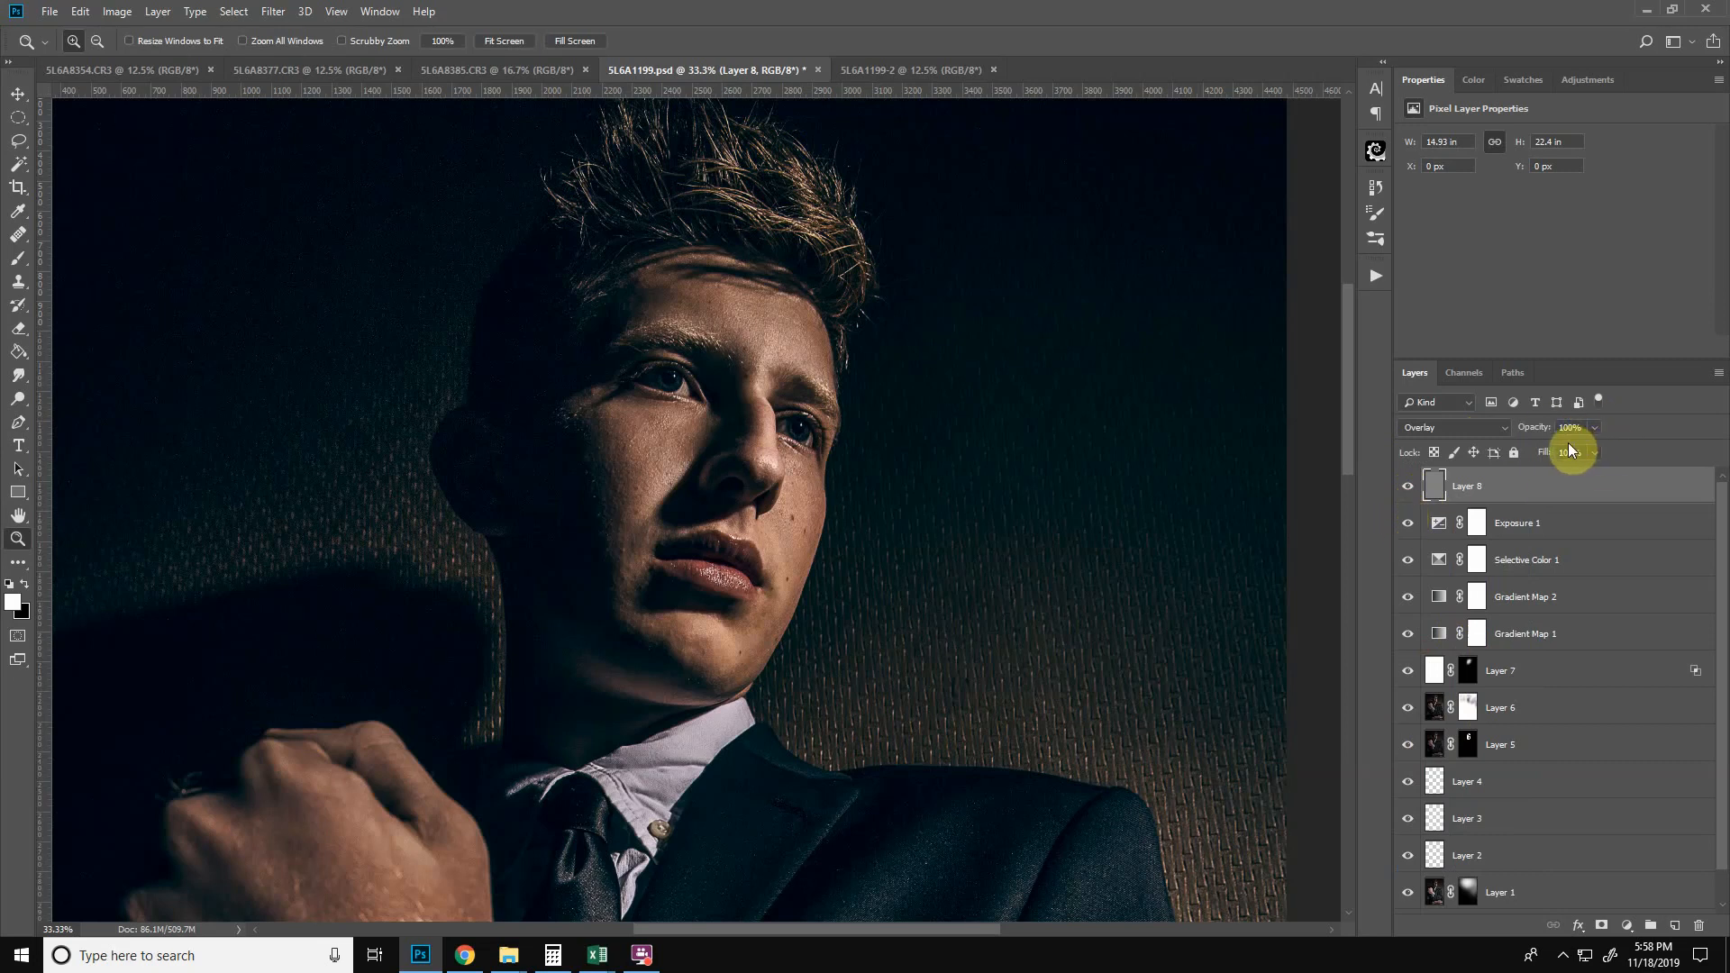
- Reduce the High Pass layer's opacity to 41% and compare the softened sharpening with the unsharpened image
click(1595, 427)
drag(1560, 449, 1552, 449)
click(1410, 489)
click(1410, 489)
click(1409, 487)
click(1409, 487)
- View the whole portrait and compare it with and without Layer 8's sharpening
right_click(715, 424)
click(739, 438)
right_click(804, 391)
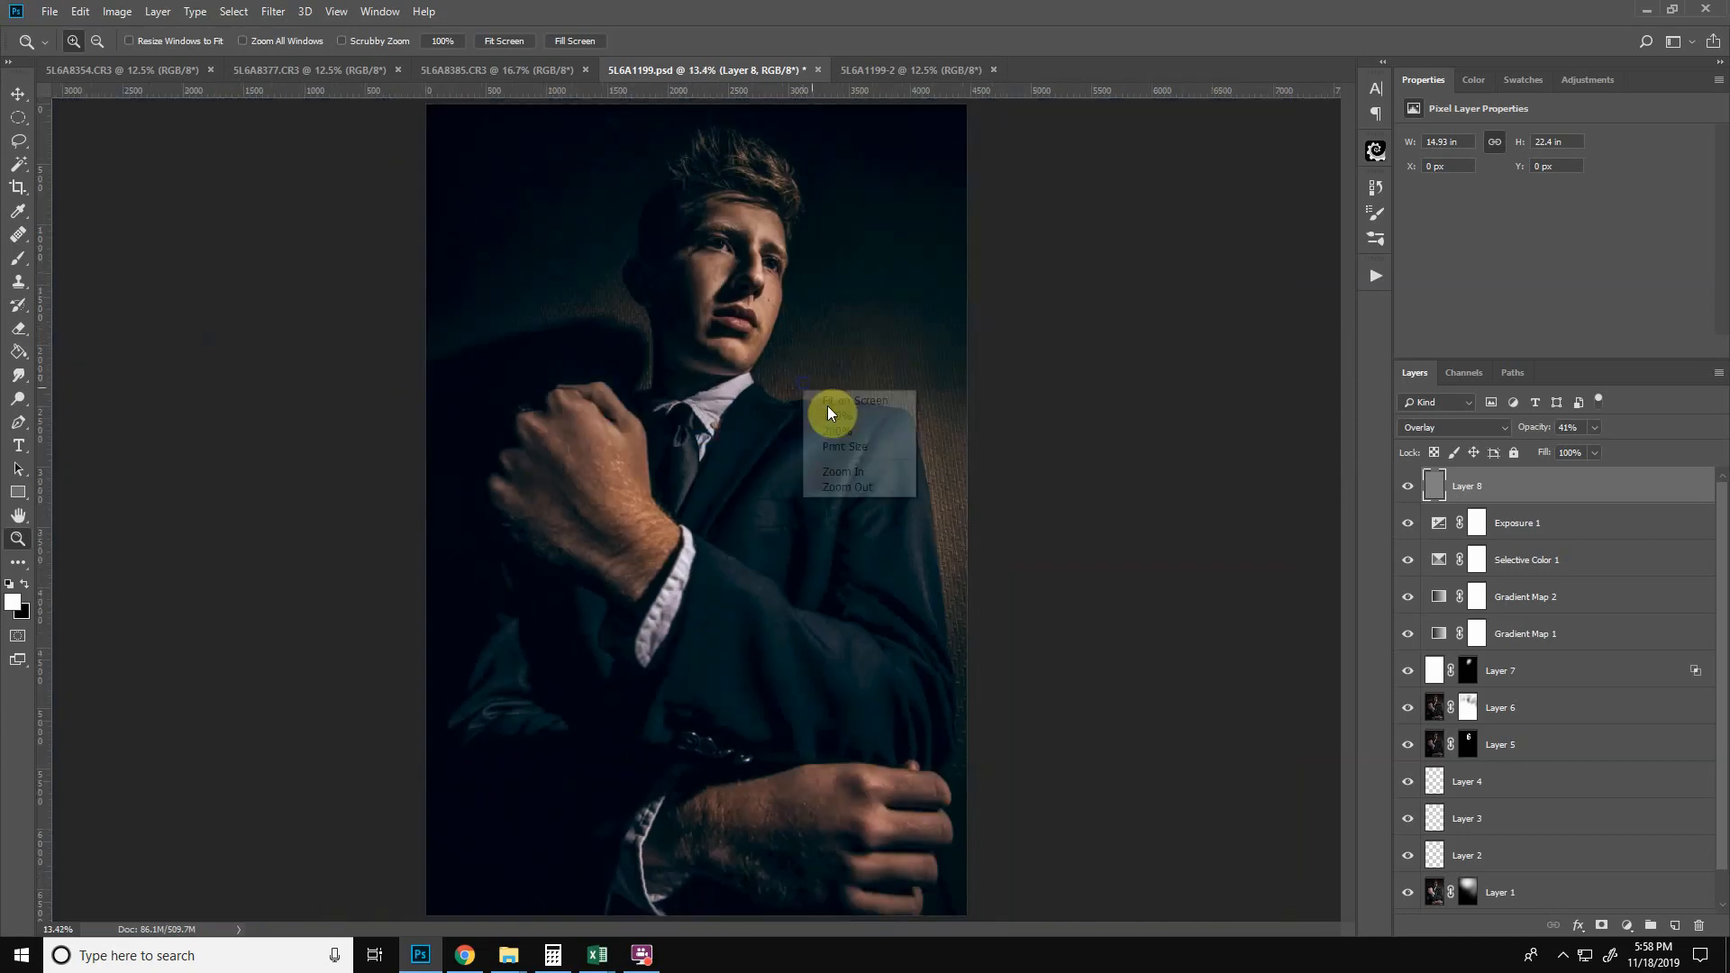
click(847, 486)
click(1408, 487)
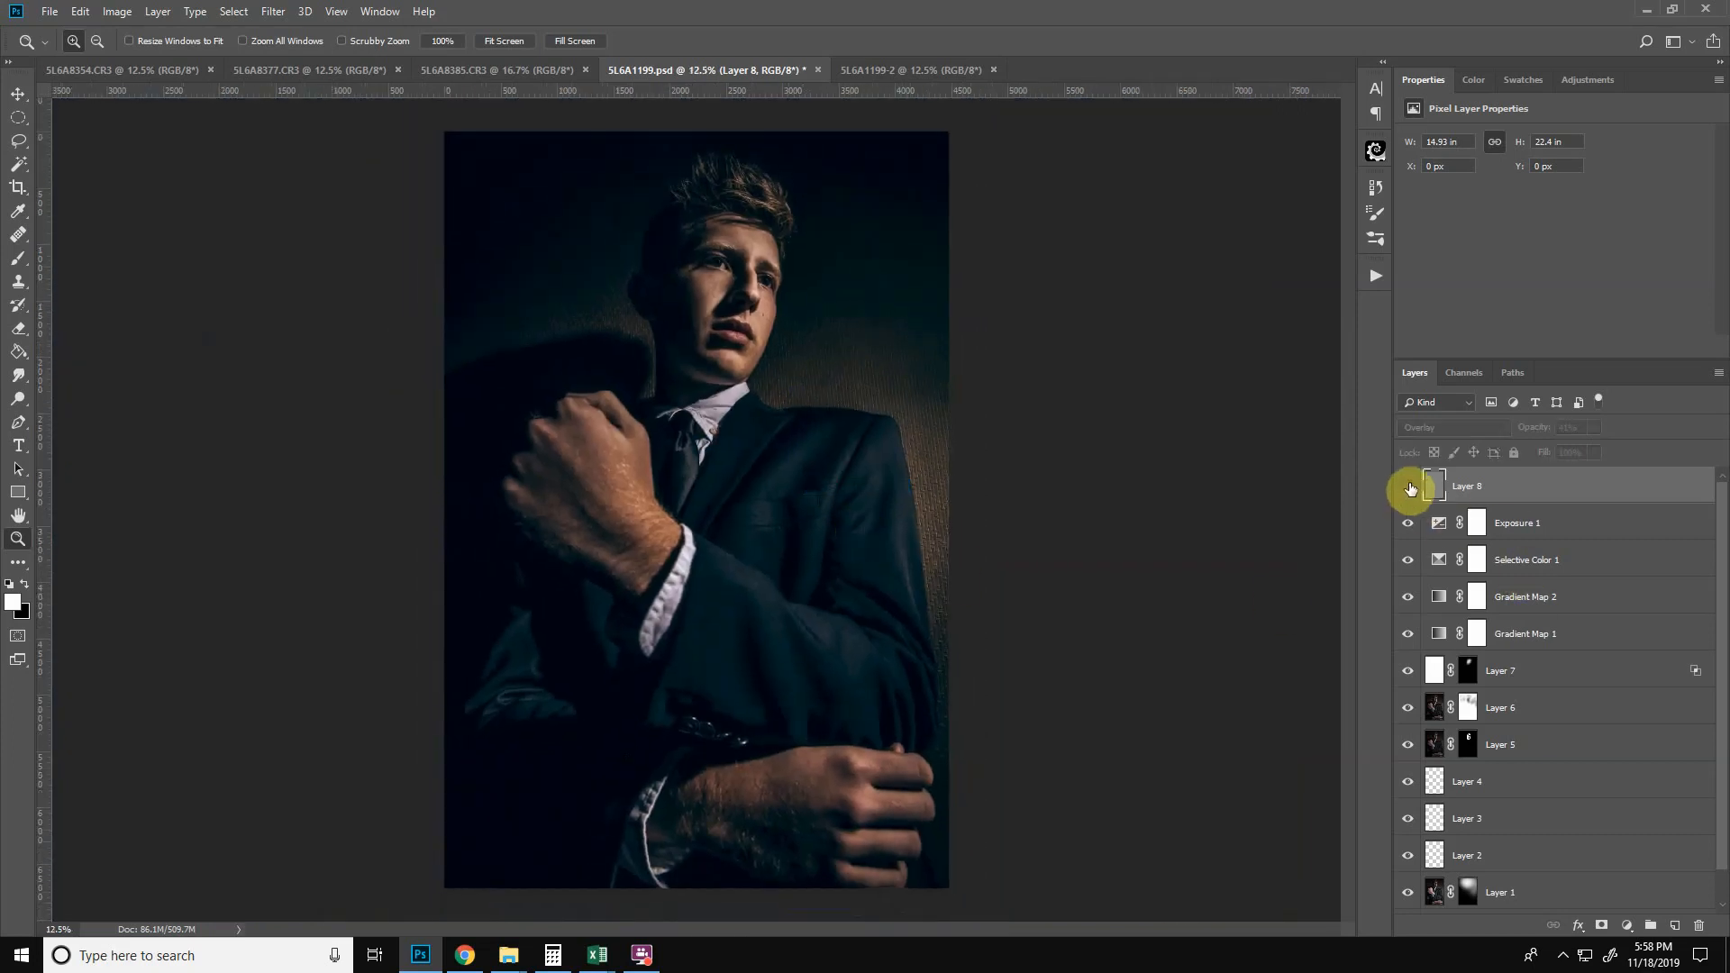
click(1408, 488)
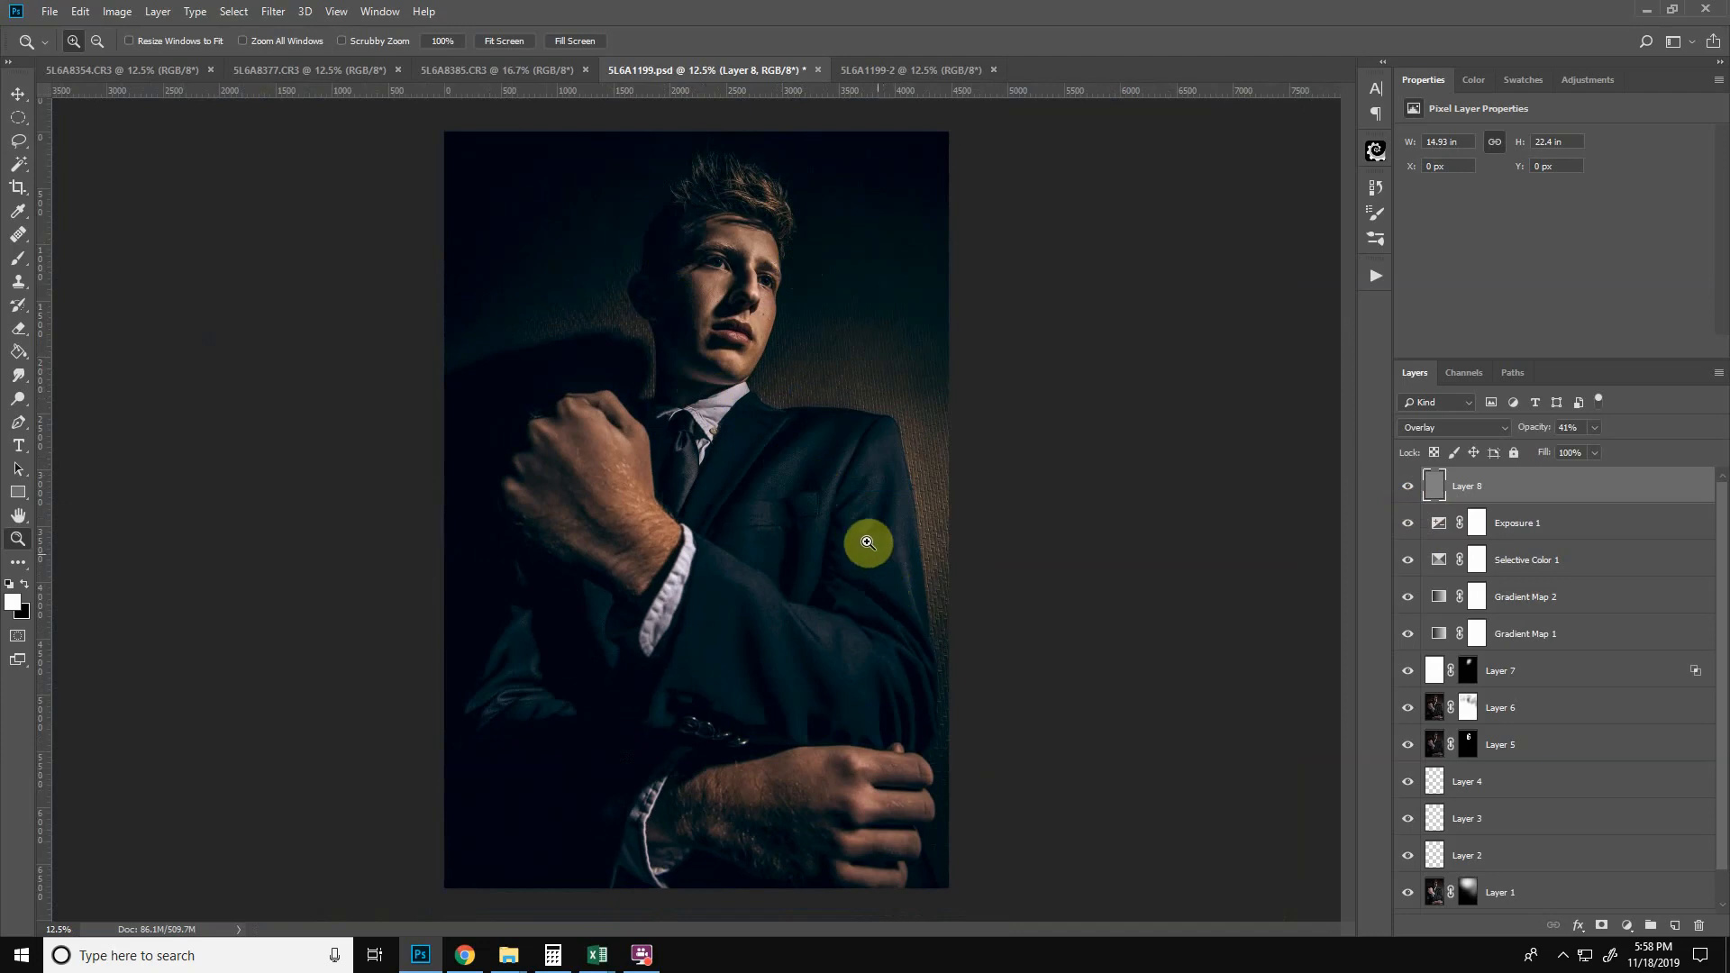
drag(1723, 532, 1712, 673)
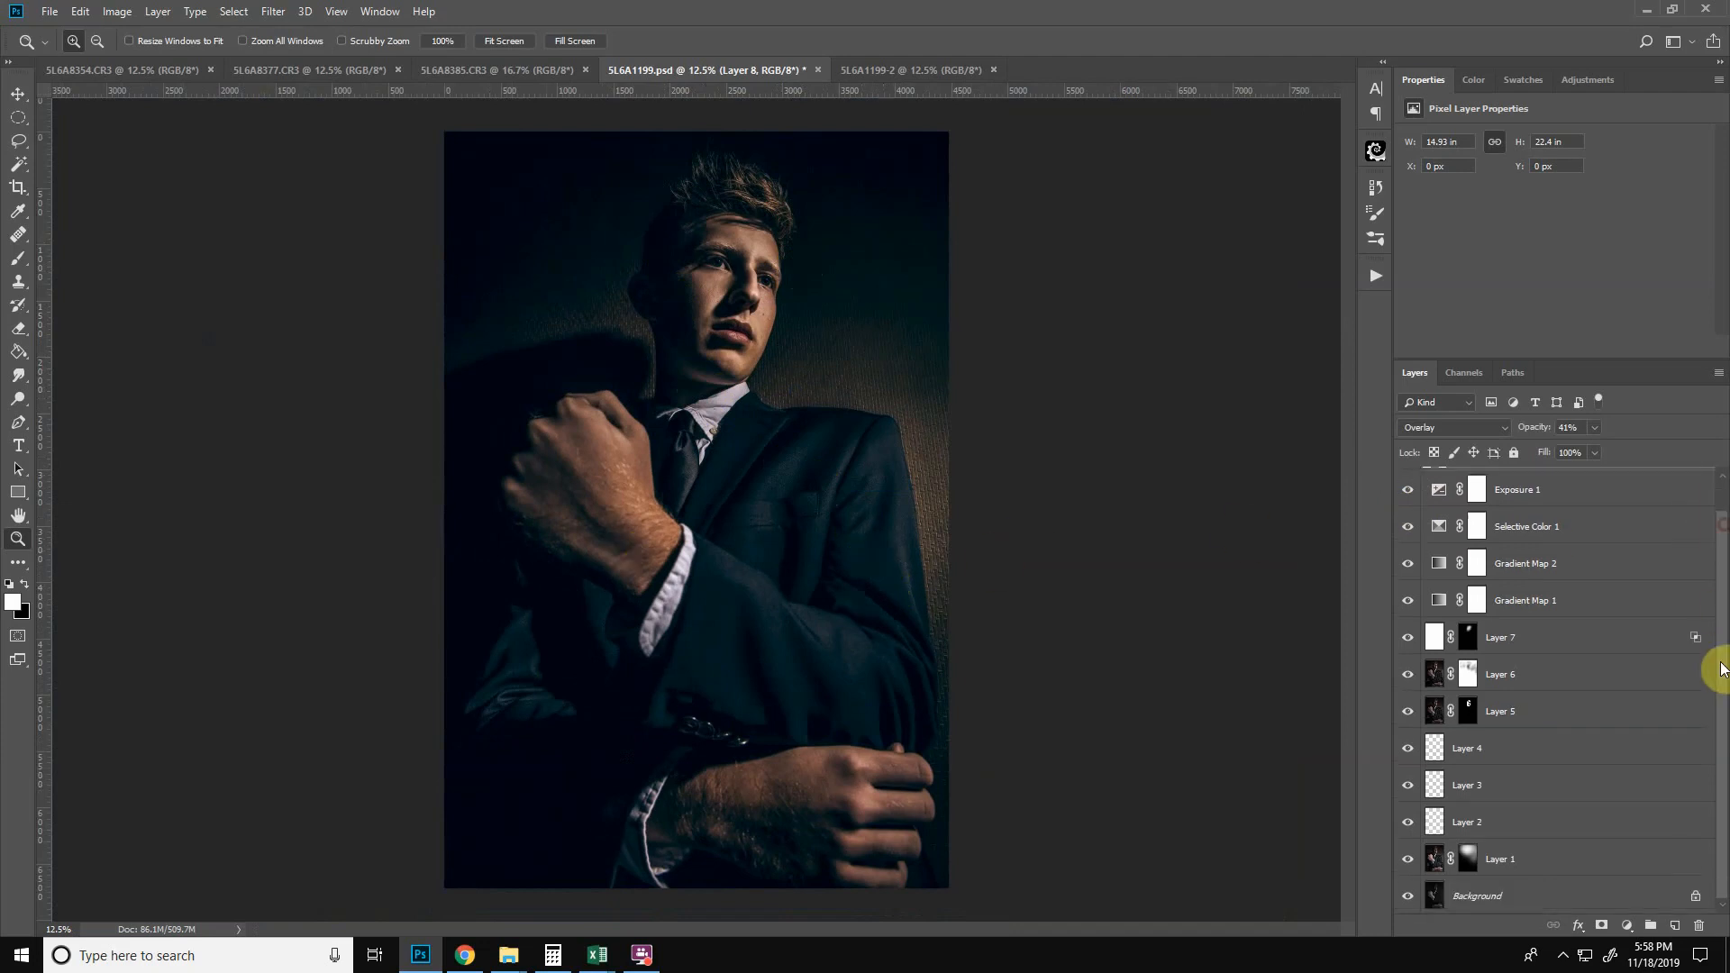
- Compare the finished portrait with the original Background image by repeatedly isolating the Background layer and restoring all layers
alt+click(1409, 897)
alt+click(1409, 896)
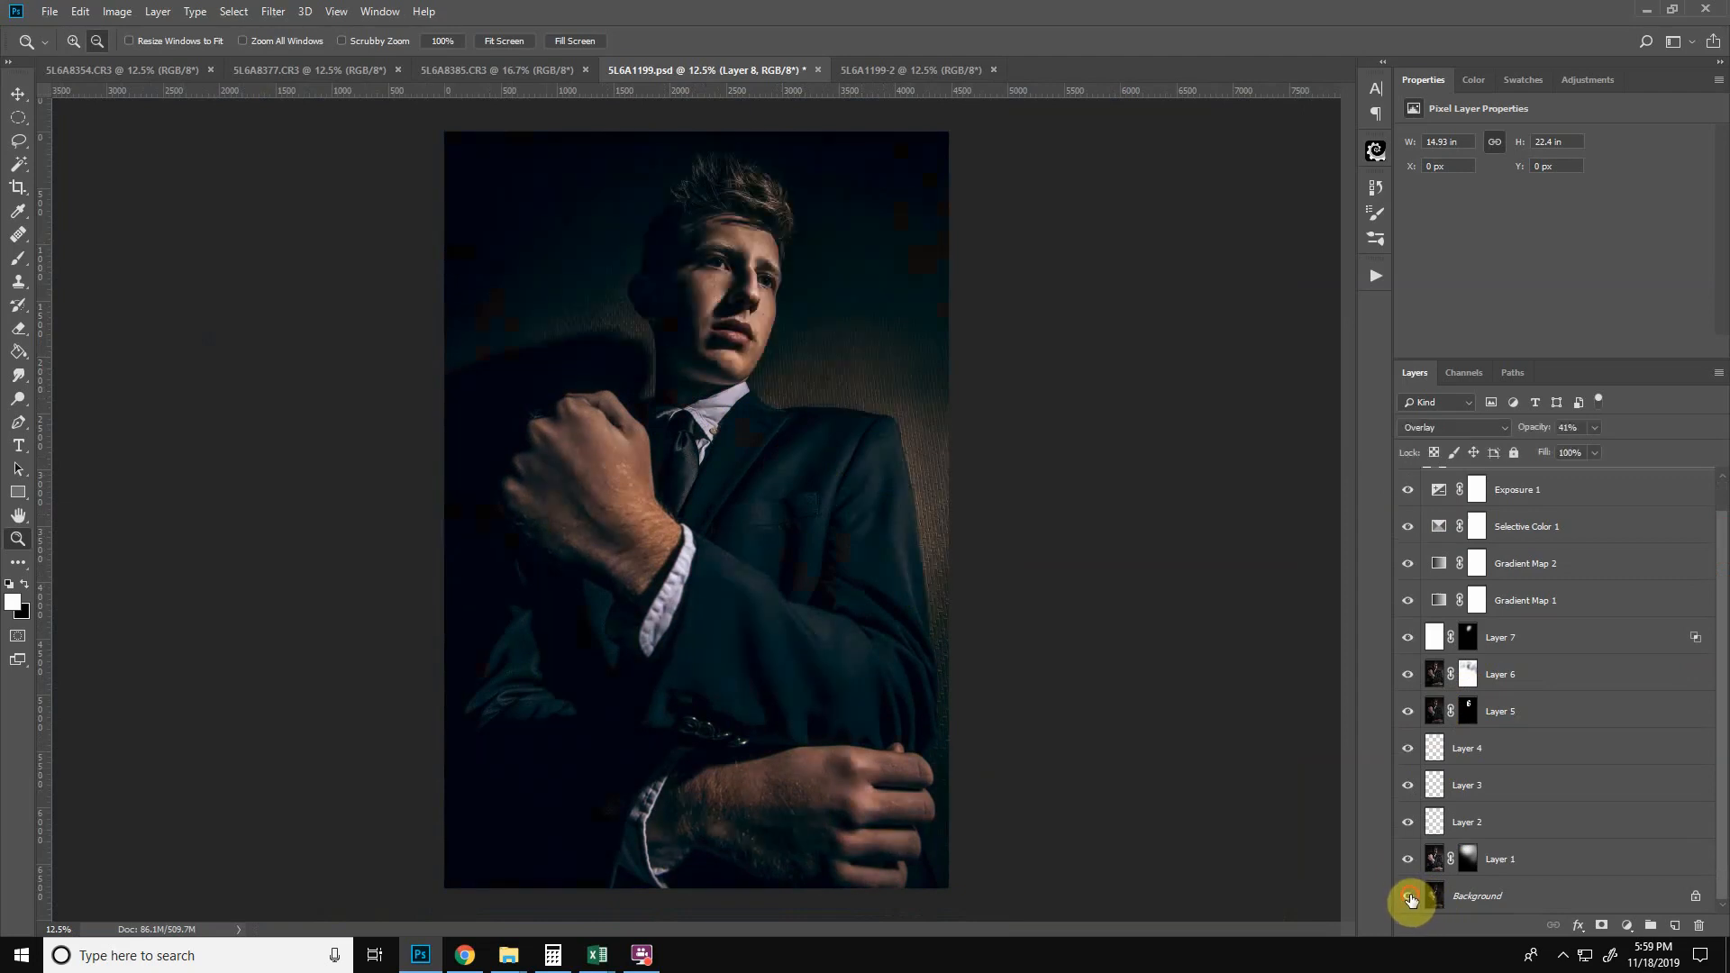
alt+click(1409, 897)
alt+click(1408, 897)
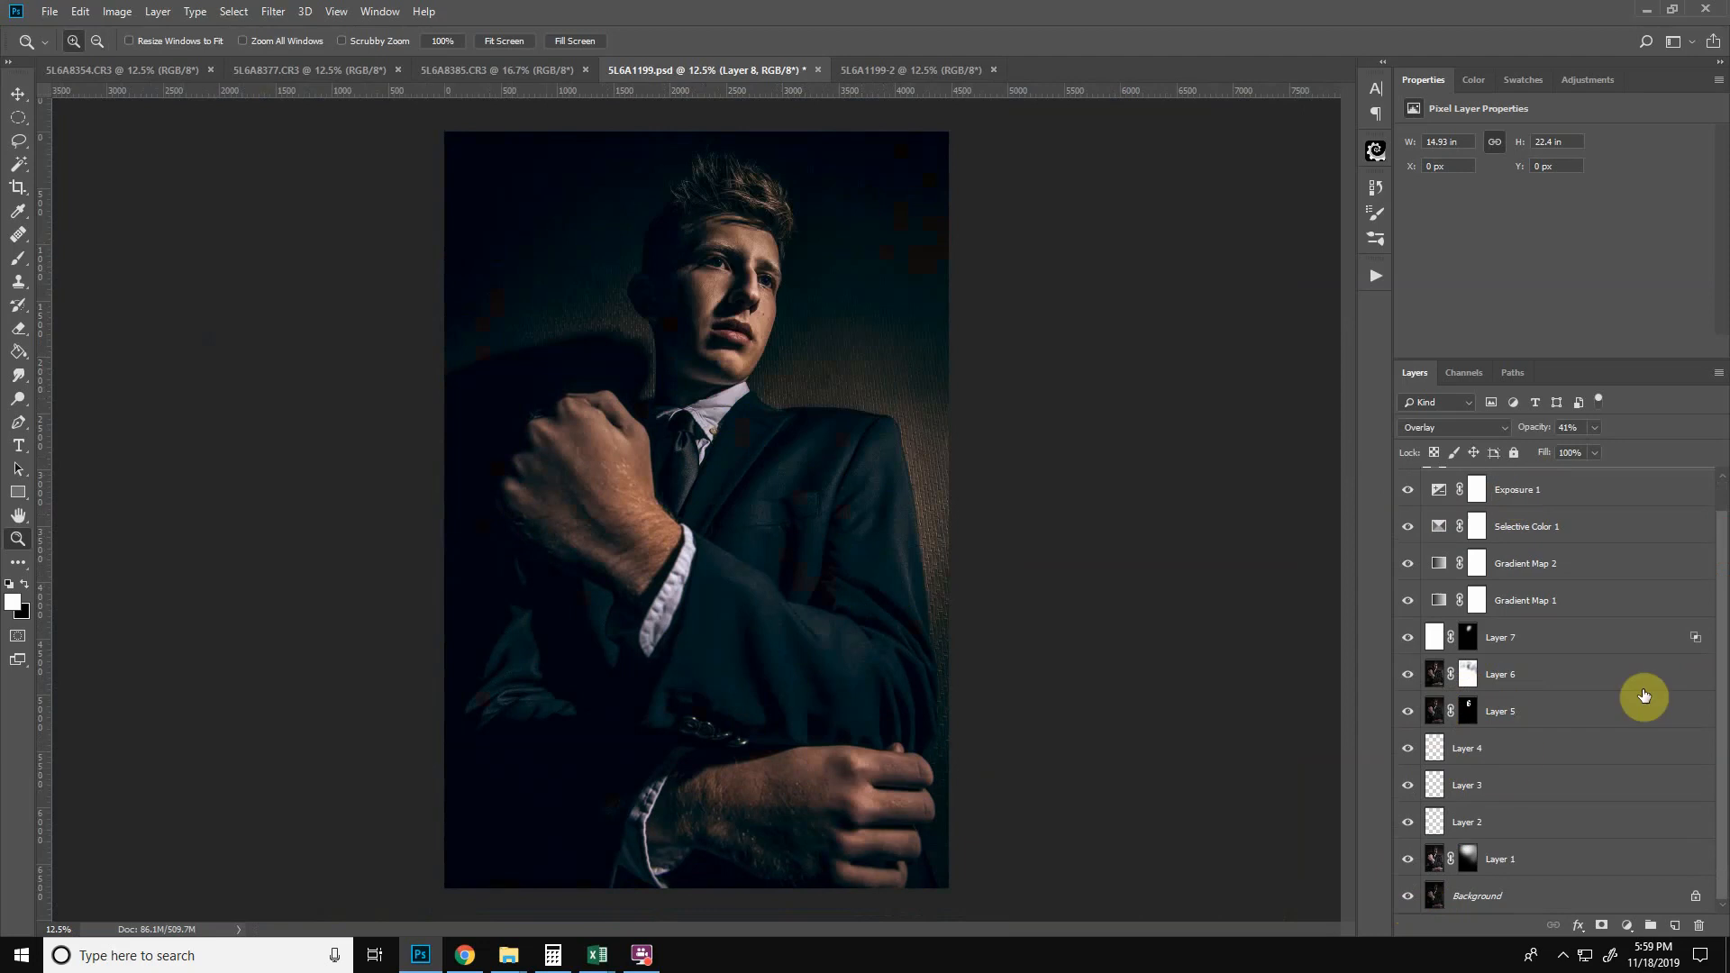
scroll(1723, 560, up, 1)
scroll(1723, 565, down, 1)
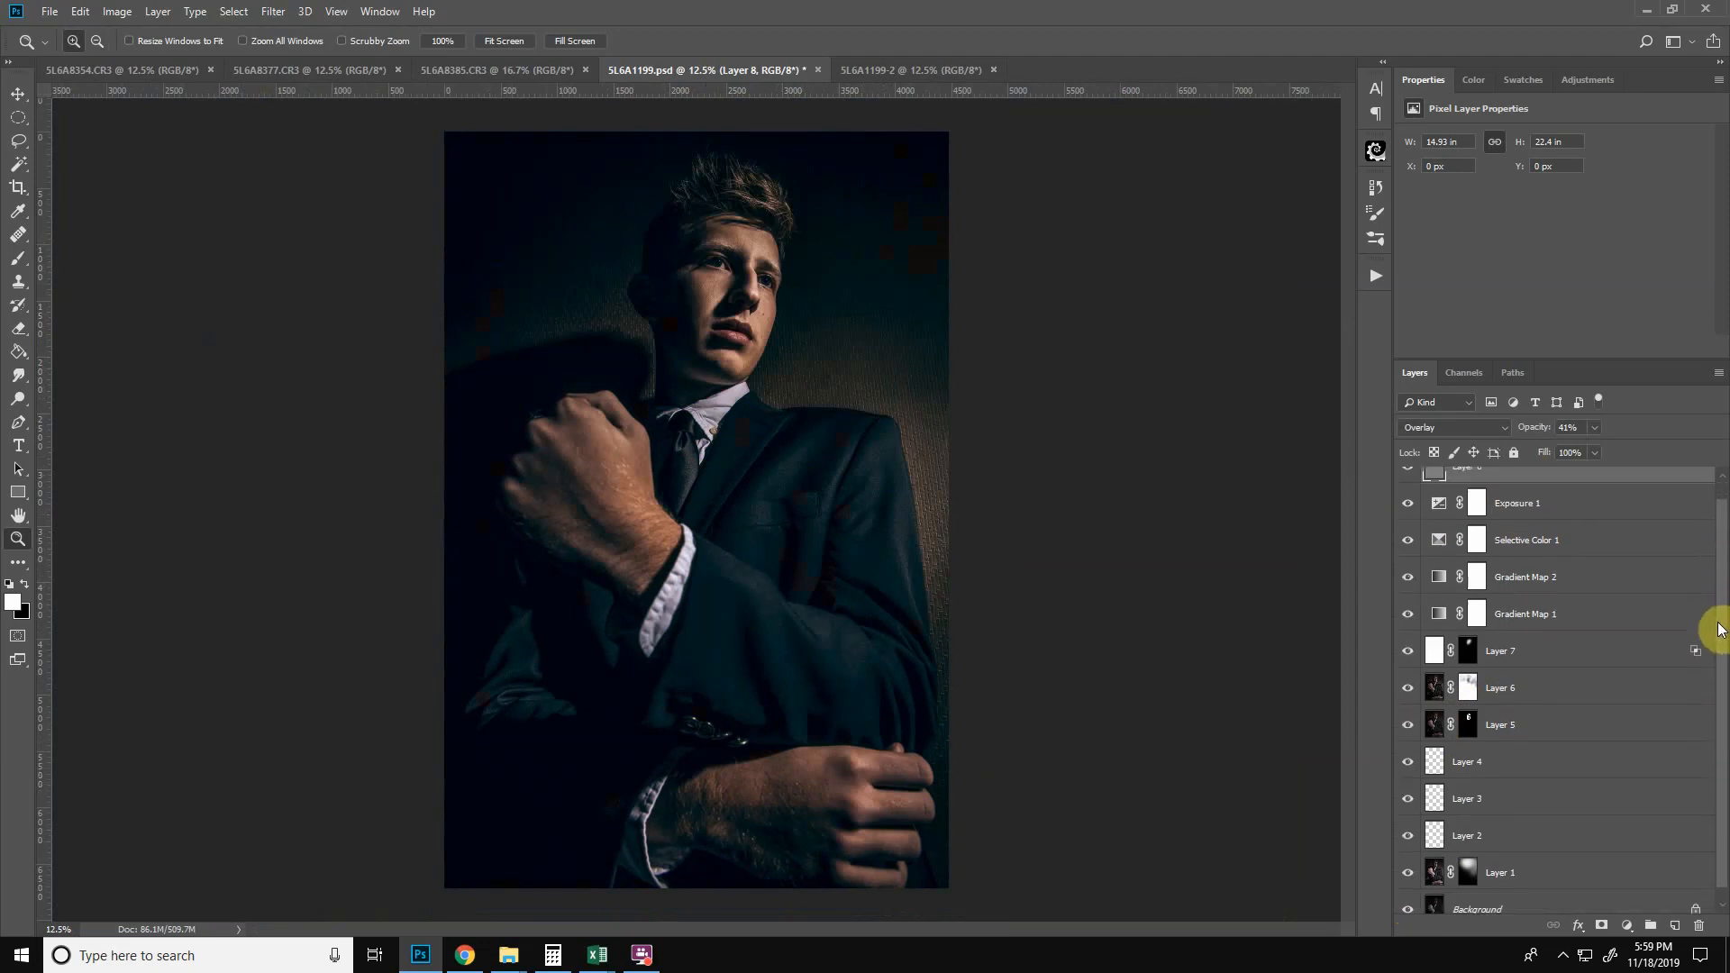
alt+click(1408, 897)
alt+click(1407, 899)
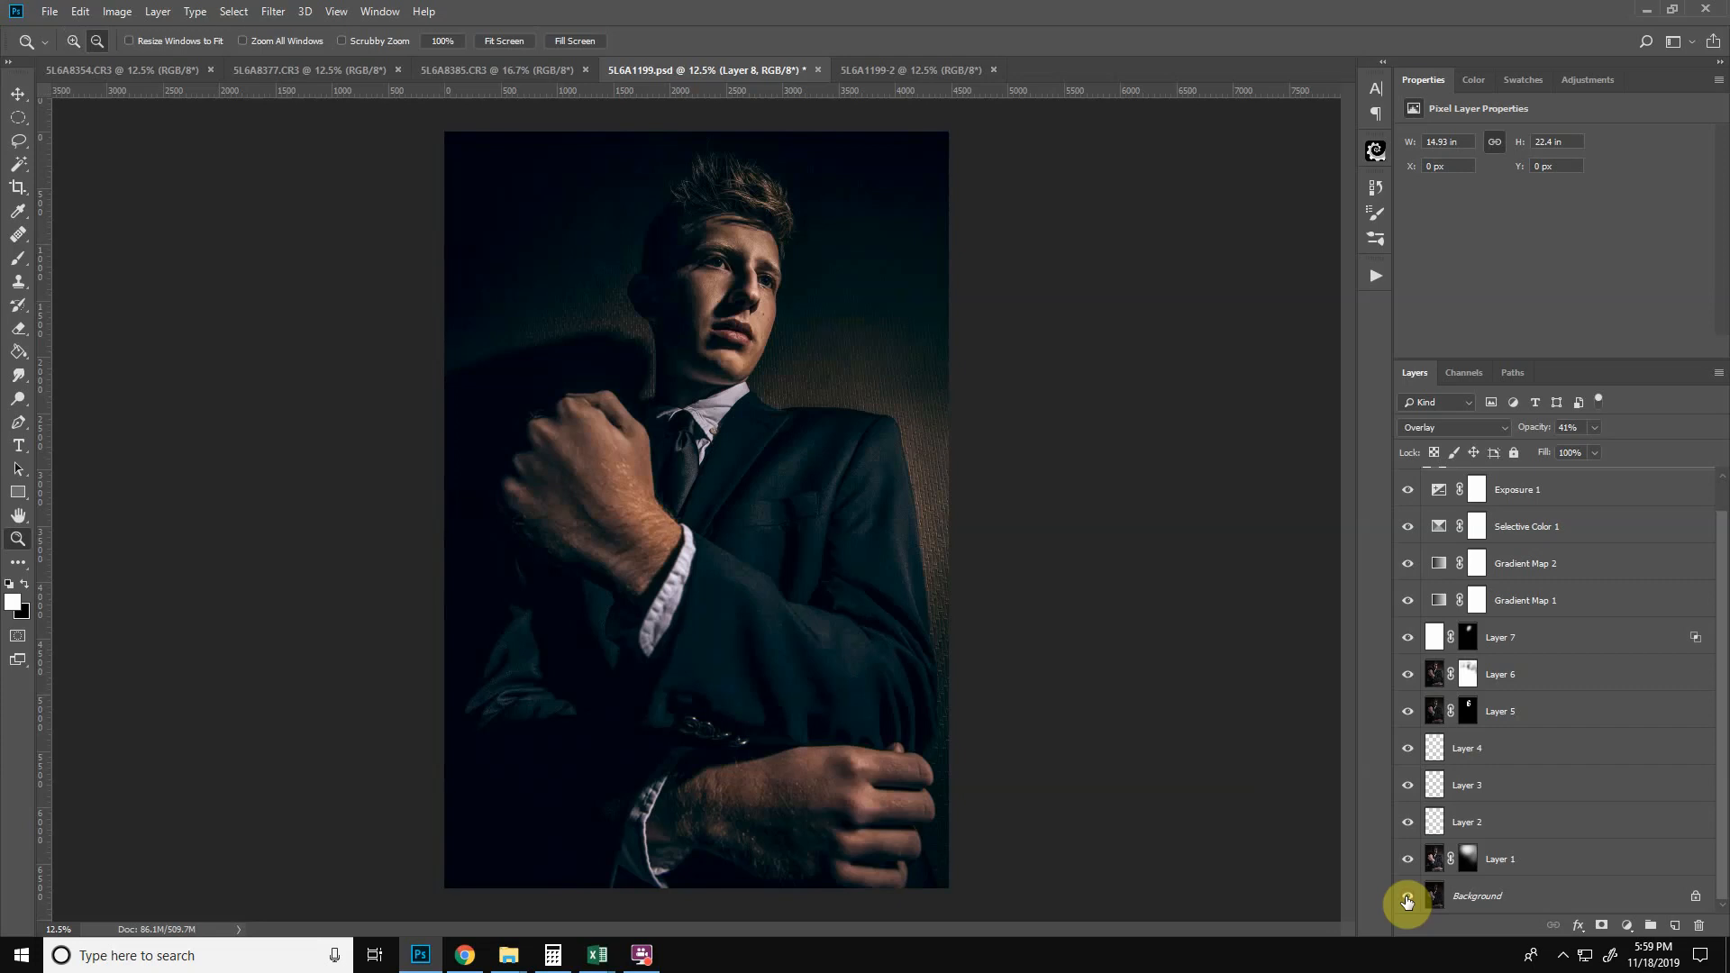
alt+click(1408, 899)
alt+click(1413, 900)
alt+click(1412, 899)
alt+click(1415, 902)
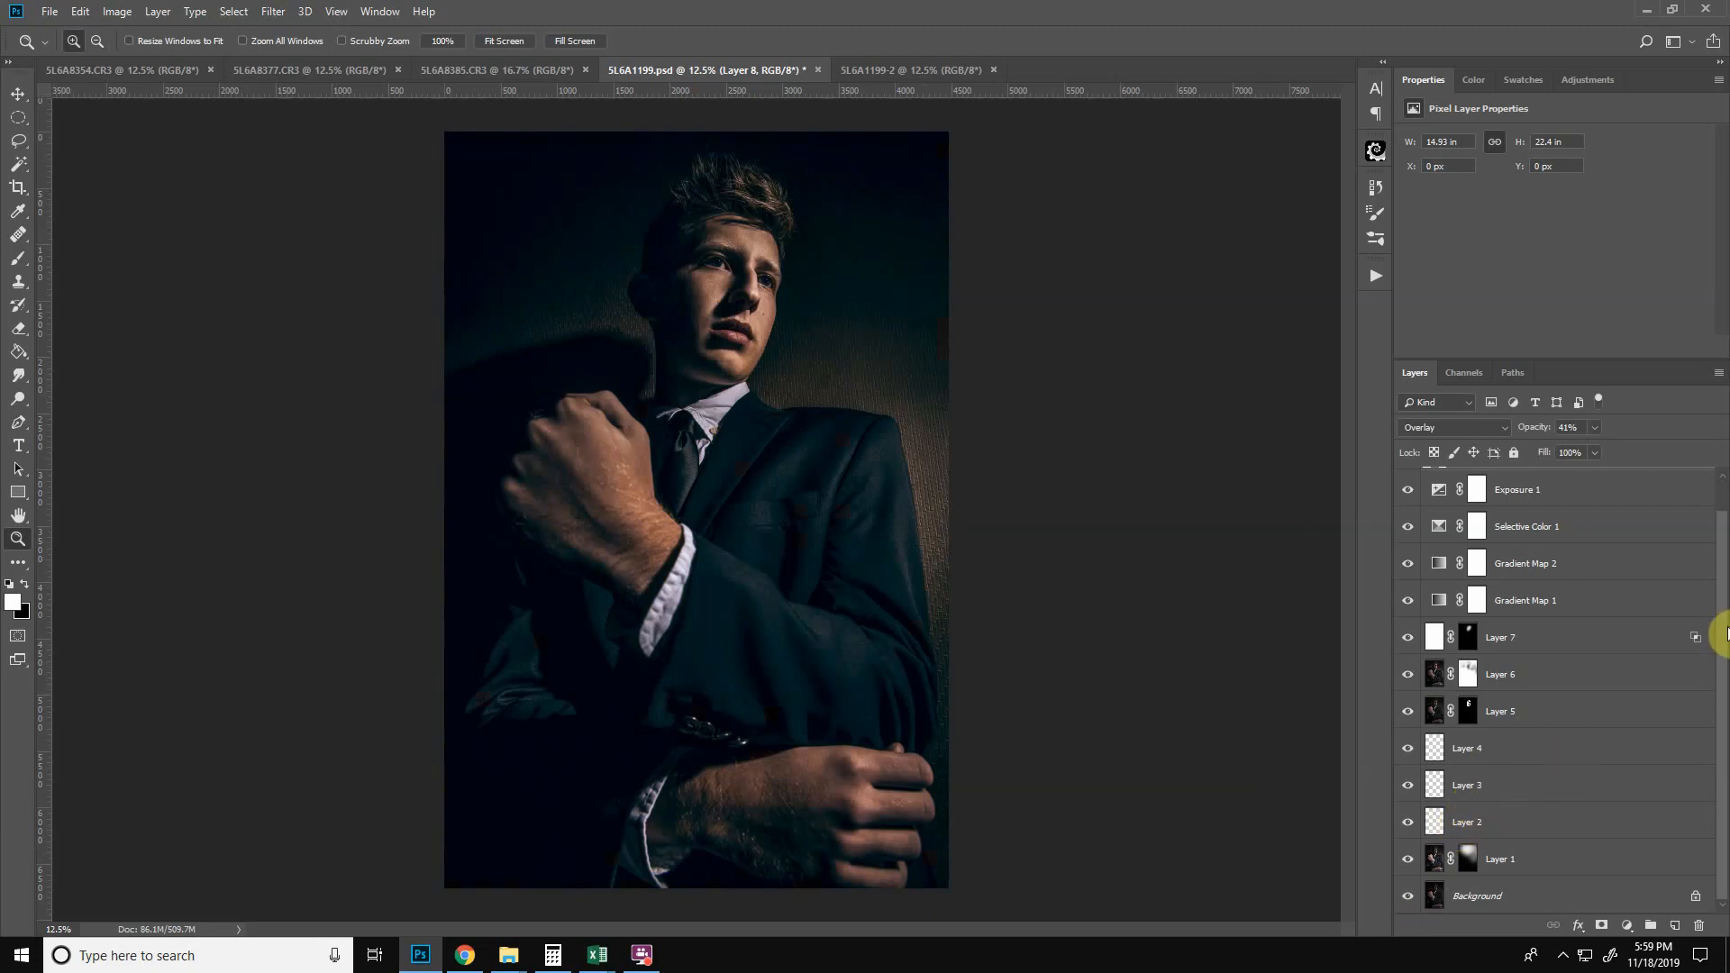
- Save the document and hide Layer 8, Exposure 1, Selective Color 1 and both Gradient Map layers
scroll(1717, 523, up, 1)
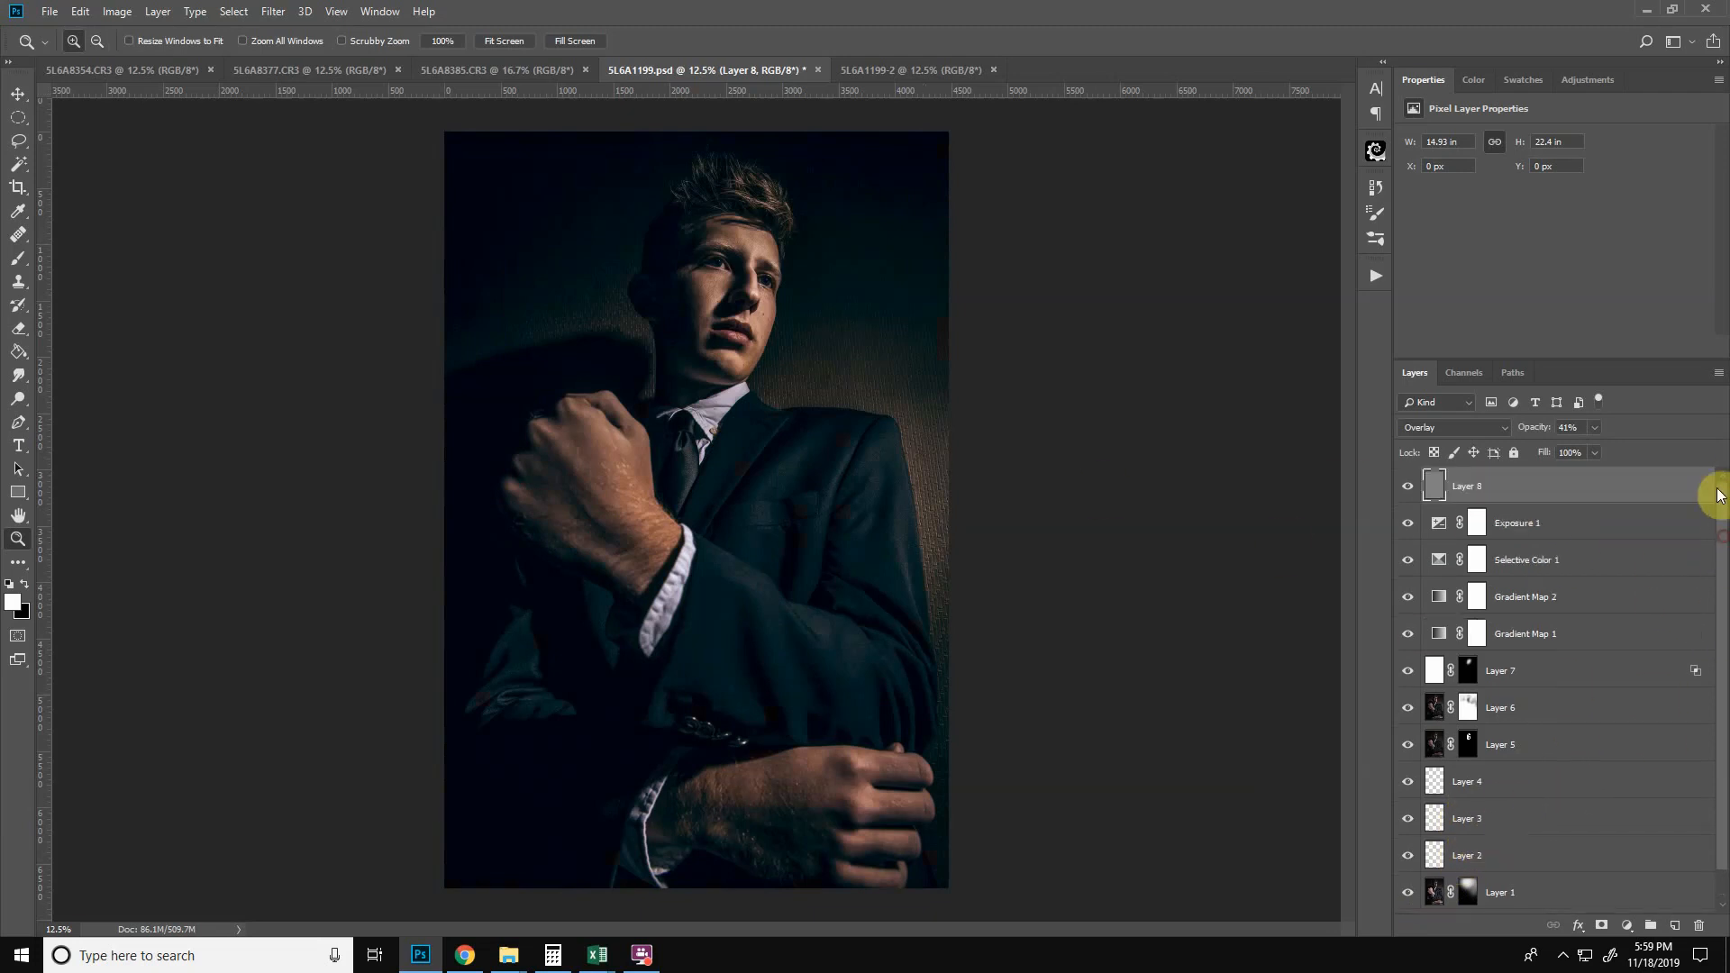
key(ctrl+s)
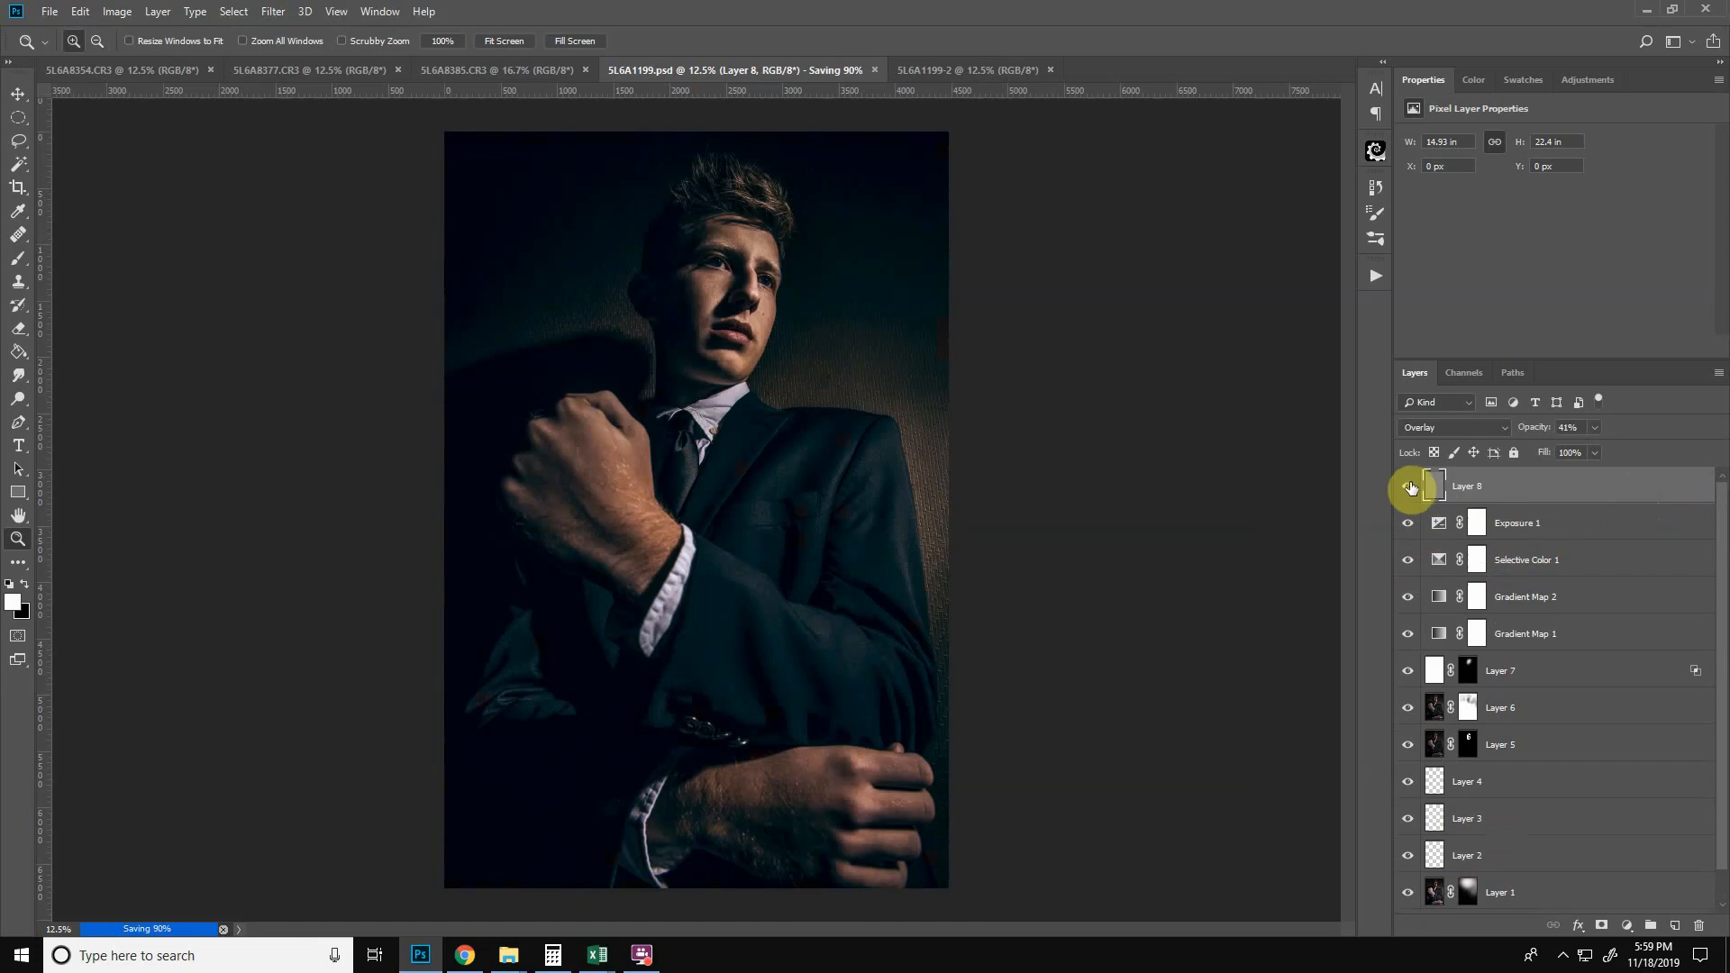
drag(1411, 488, 1429, 699)
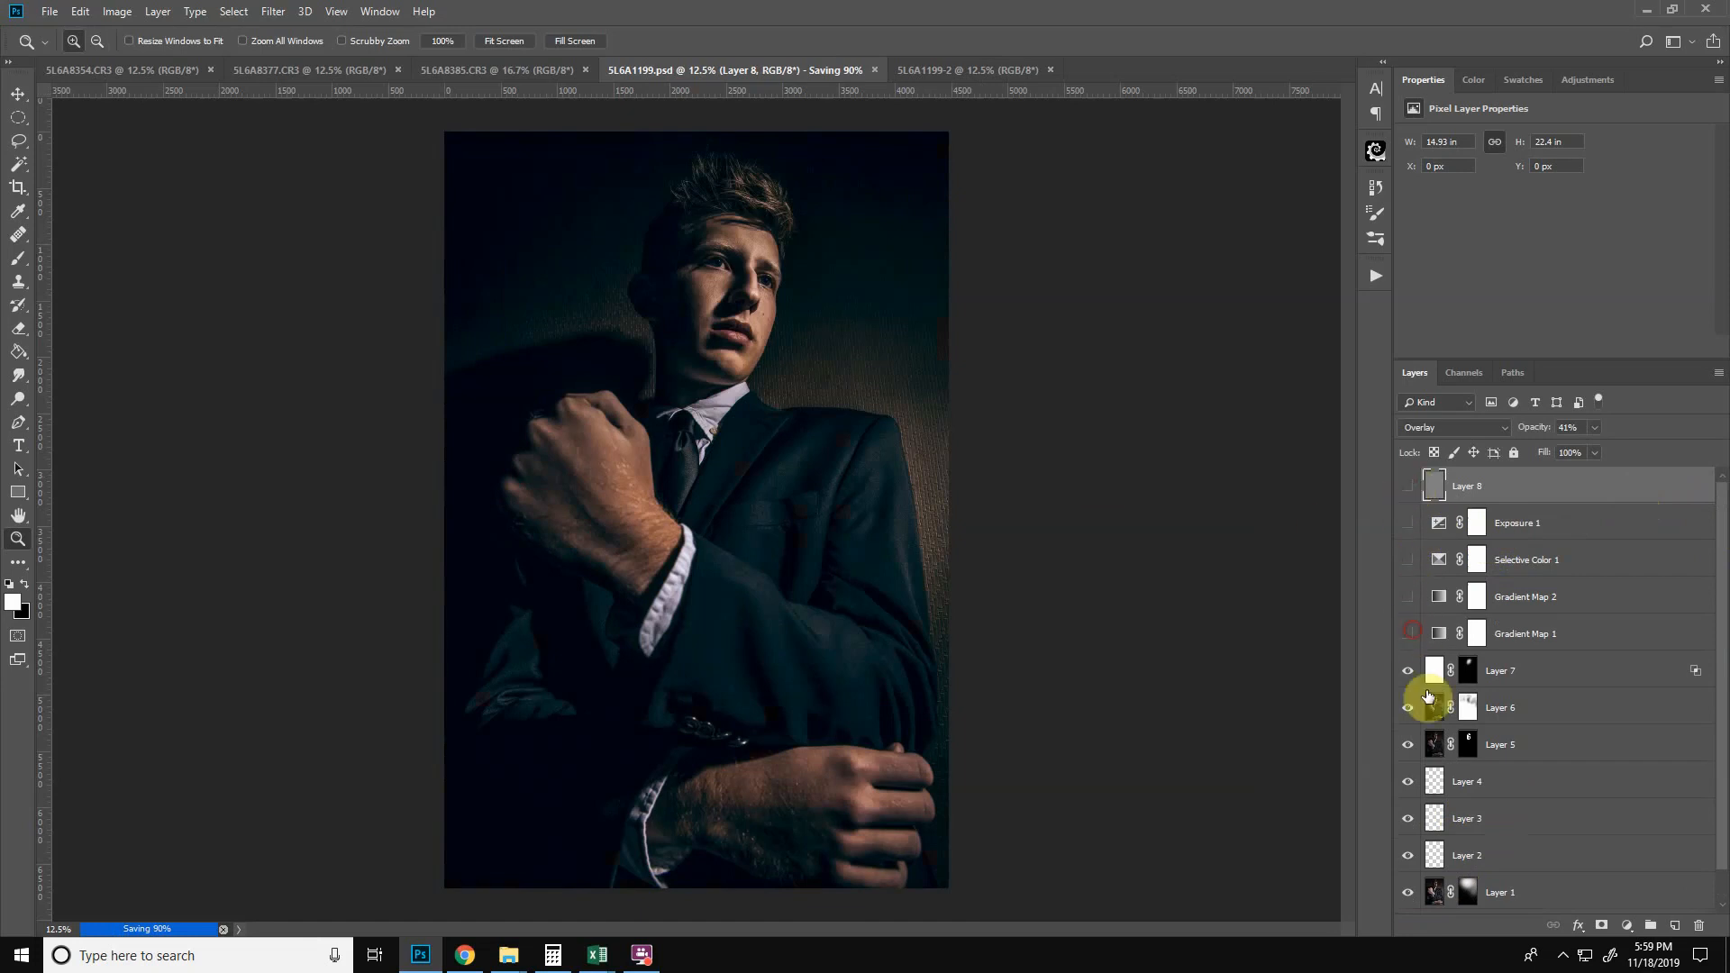
- Add a Color Lookup adjustment layer directly above Layer 7
click(1552, 677)
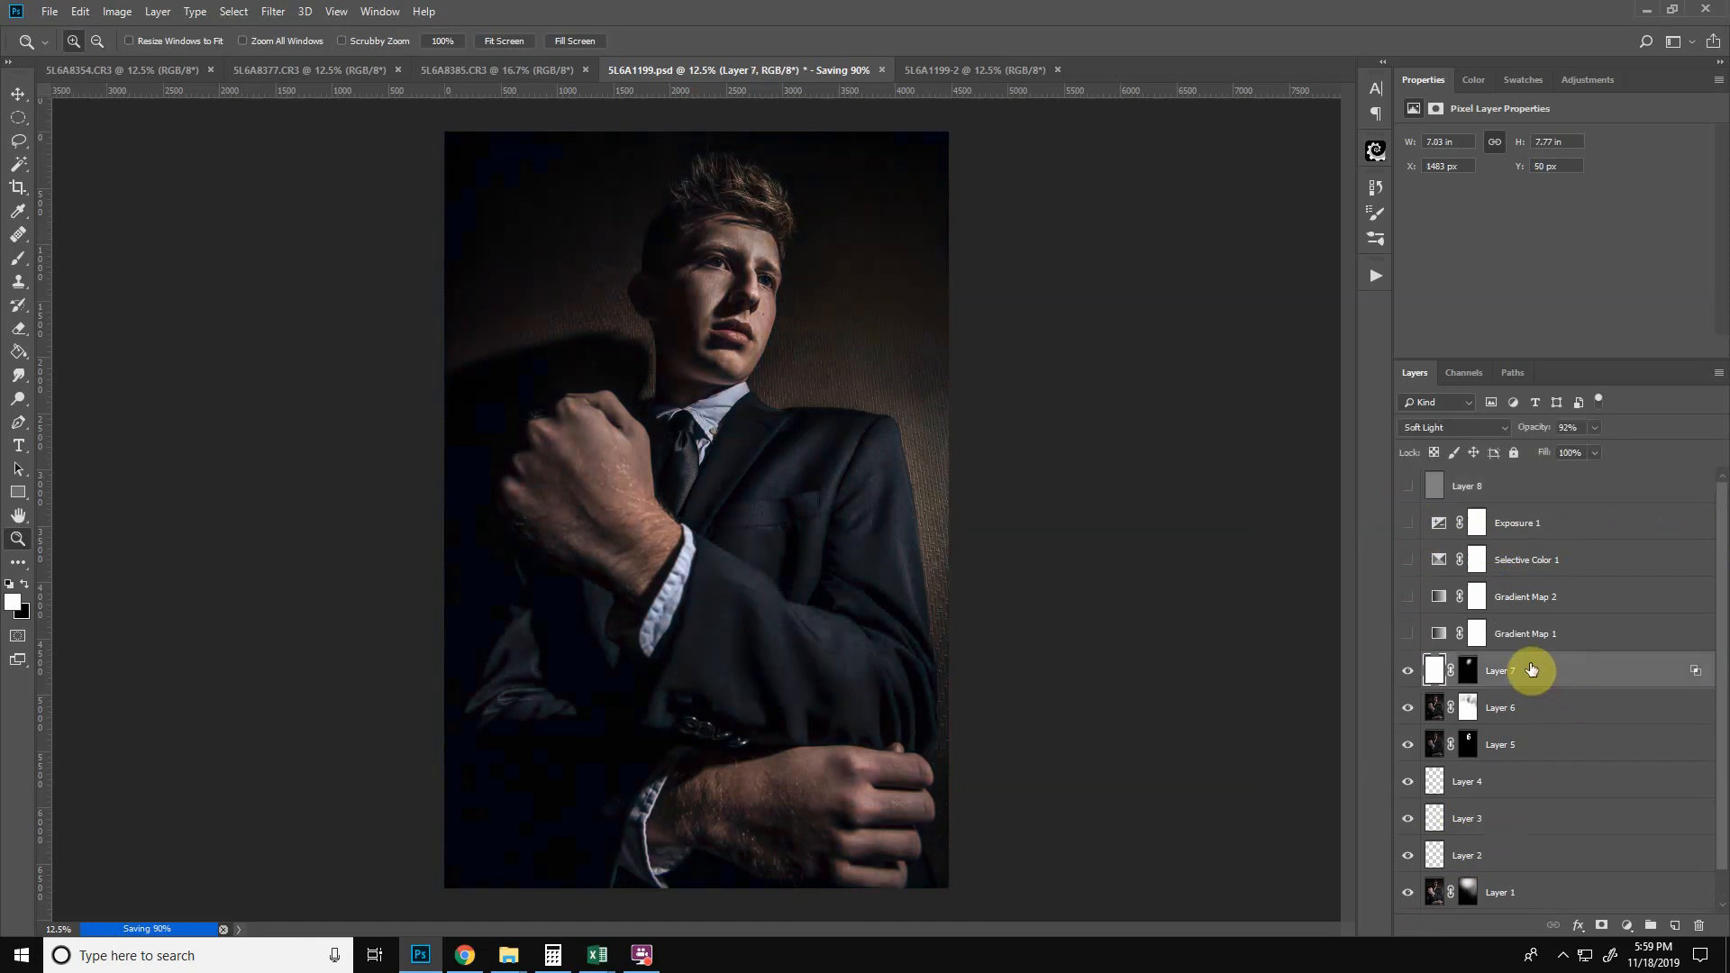
click(1628, 925)
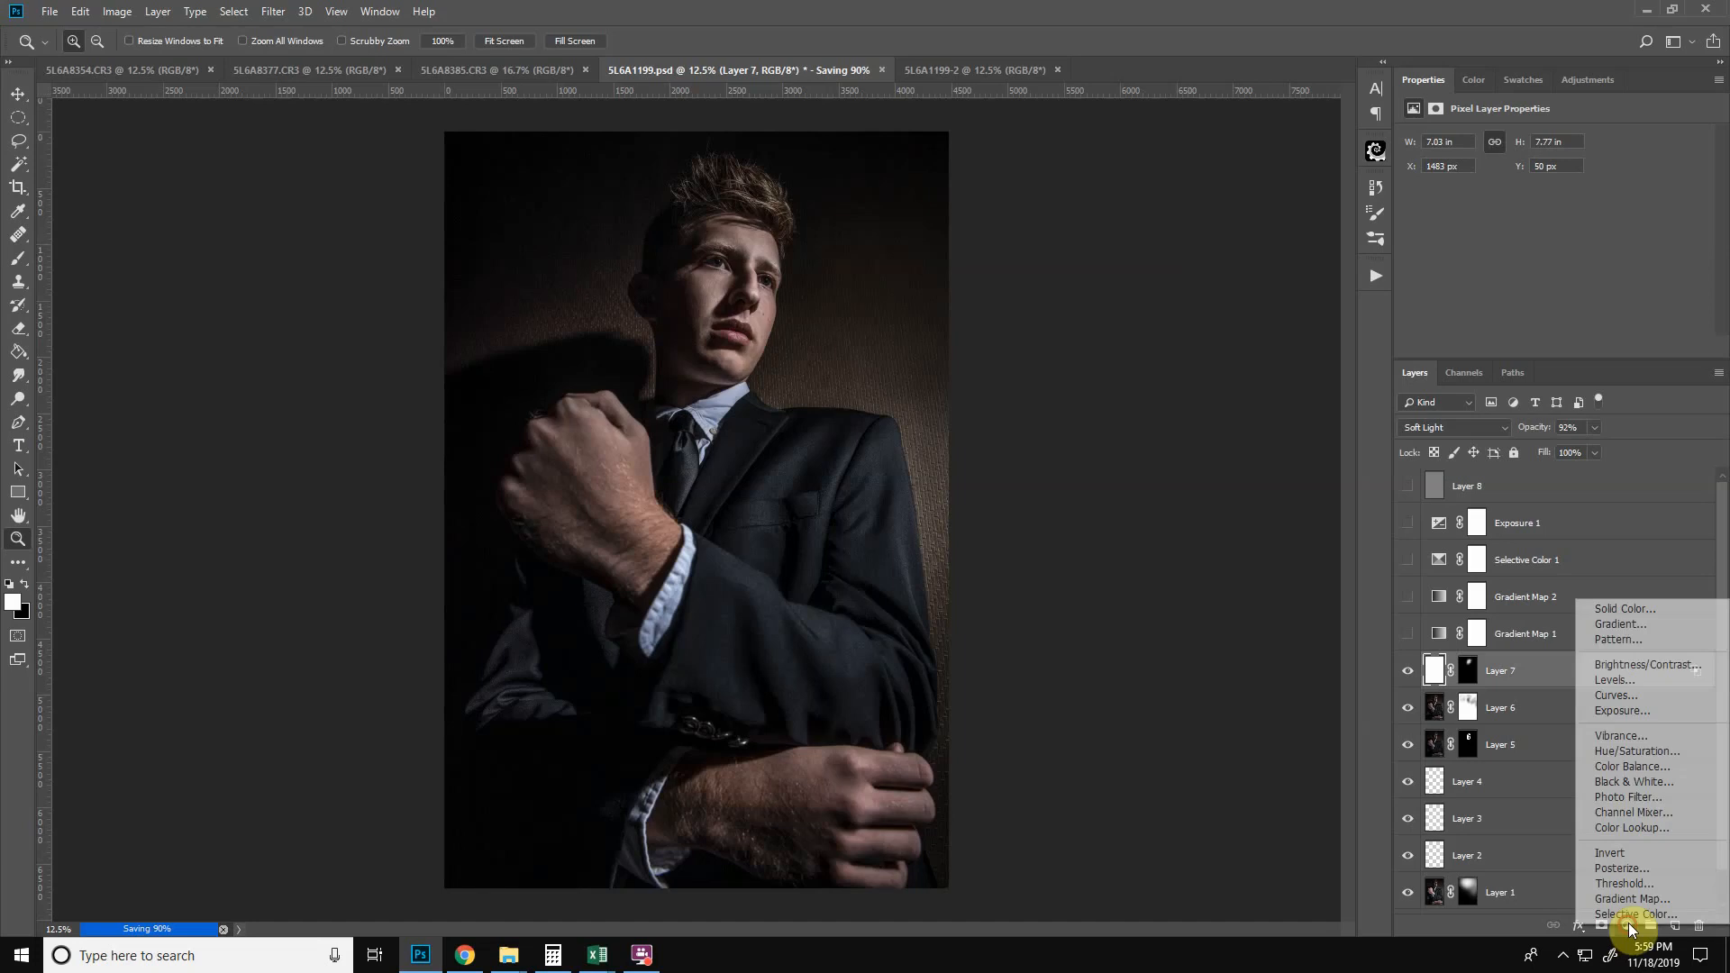
click(1625, 827)
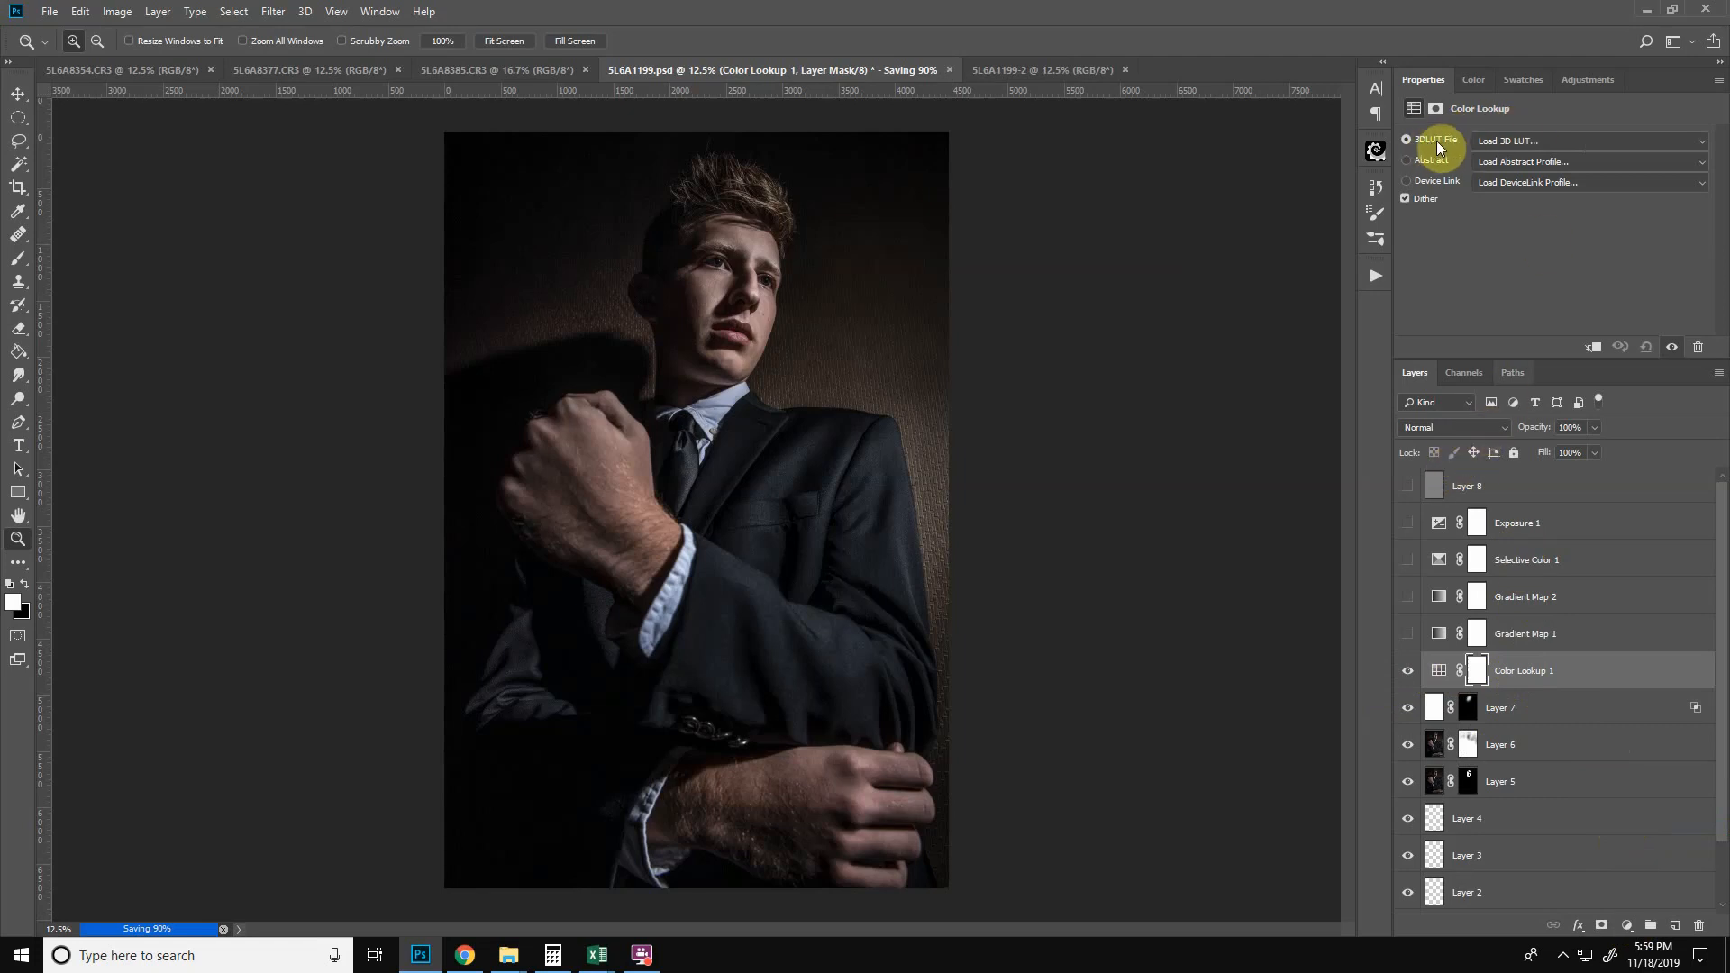
- Try the filmstock_50.3dl and Fuji F125 Kodak 2393 3D LUTs on the Color Lookup layer
click(1516, 140)
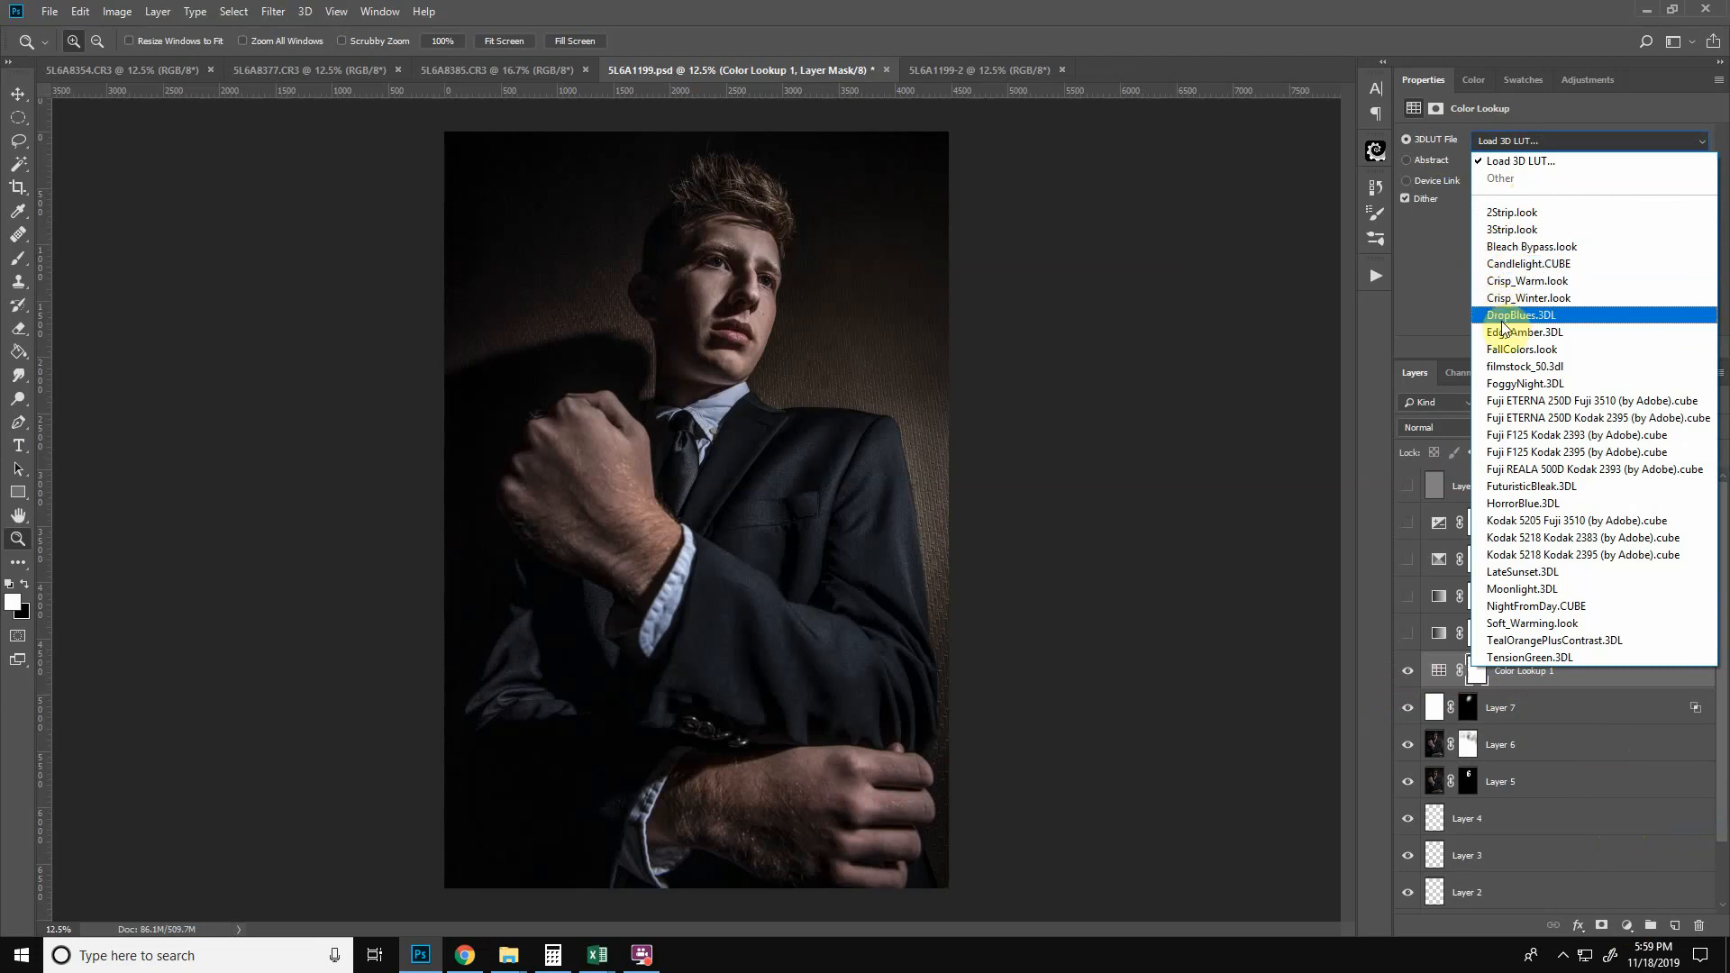
click(1523, 366)
click(1514, 142)
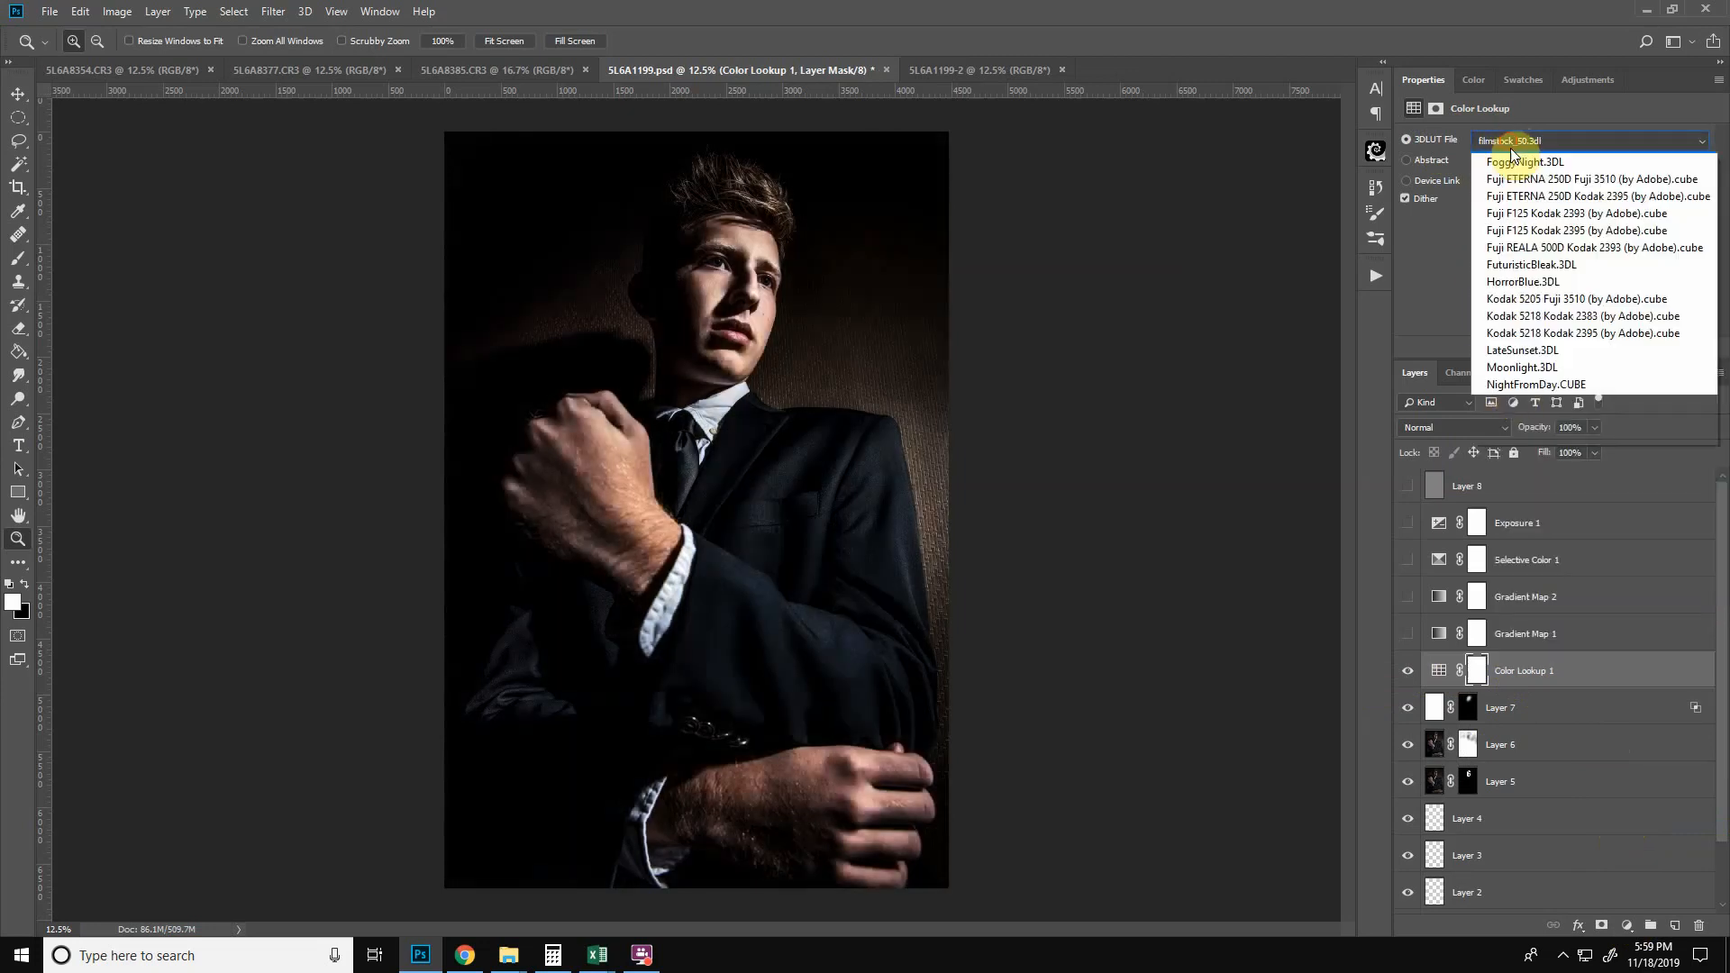
click(1501, 451)
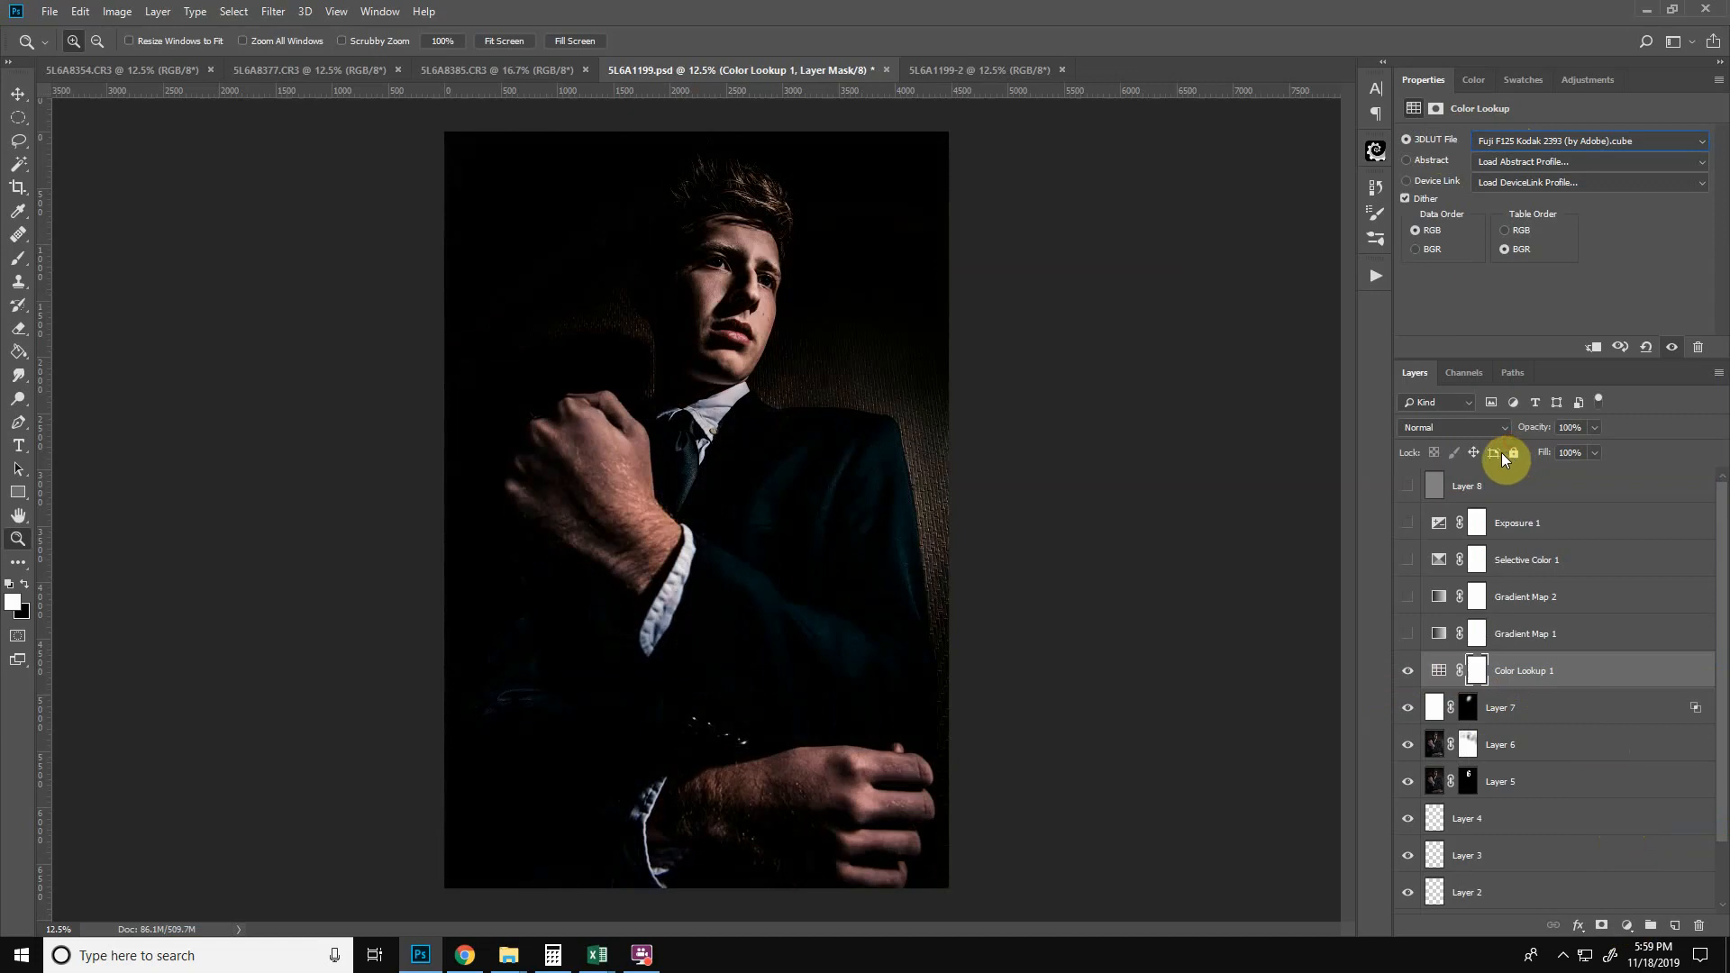
- Try the EdgyAmber.3DL LUT in Soft Light mode on the Color Lookup layer and compare the portrait with and without it
click(1519, 144)
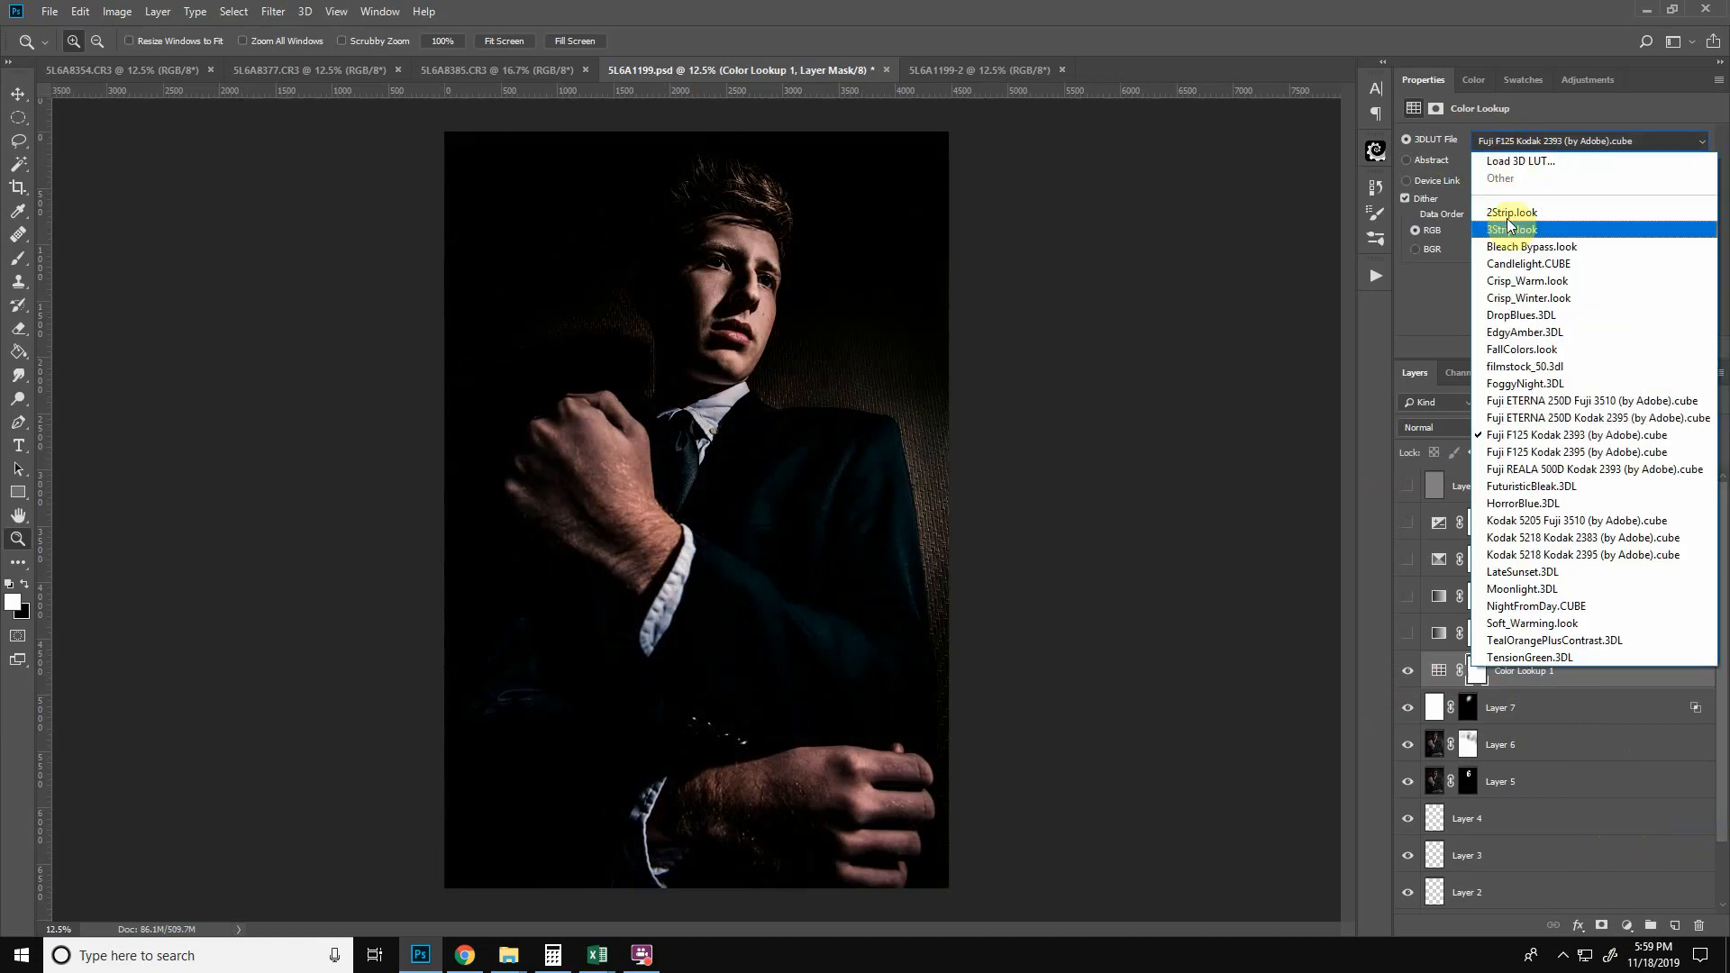
click(1518, 332)
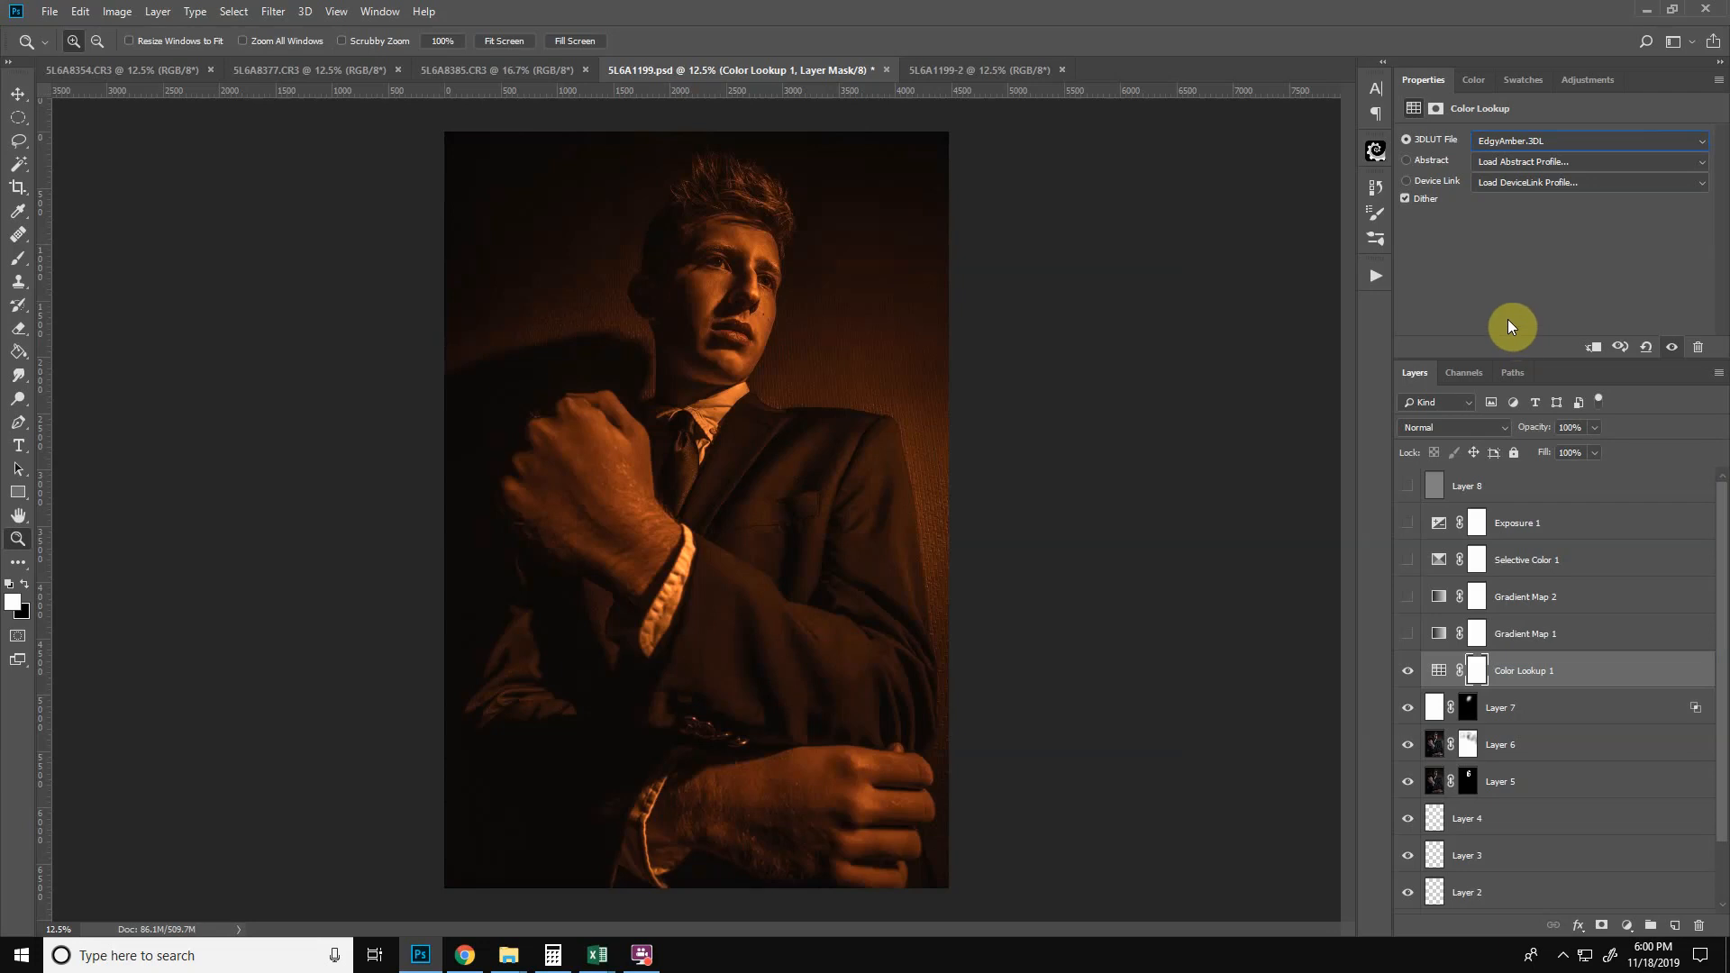
click(1469, 429)
click(1428, 662)
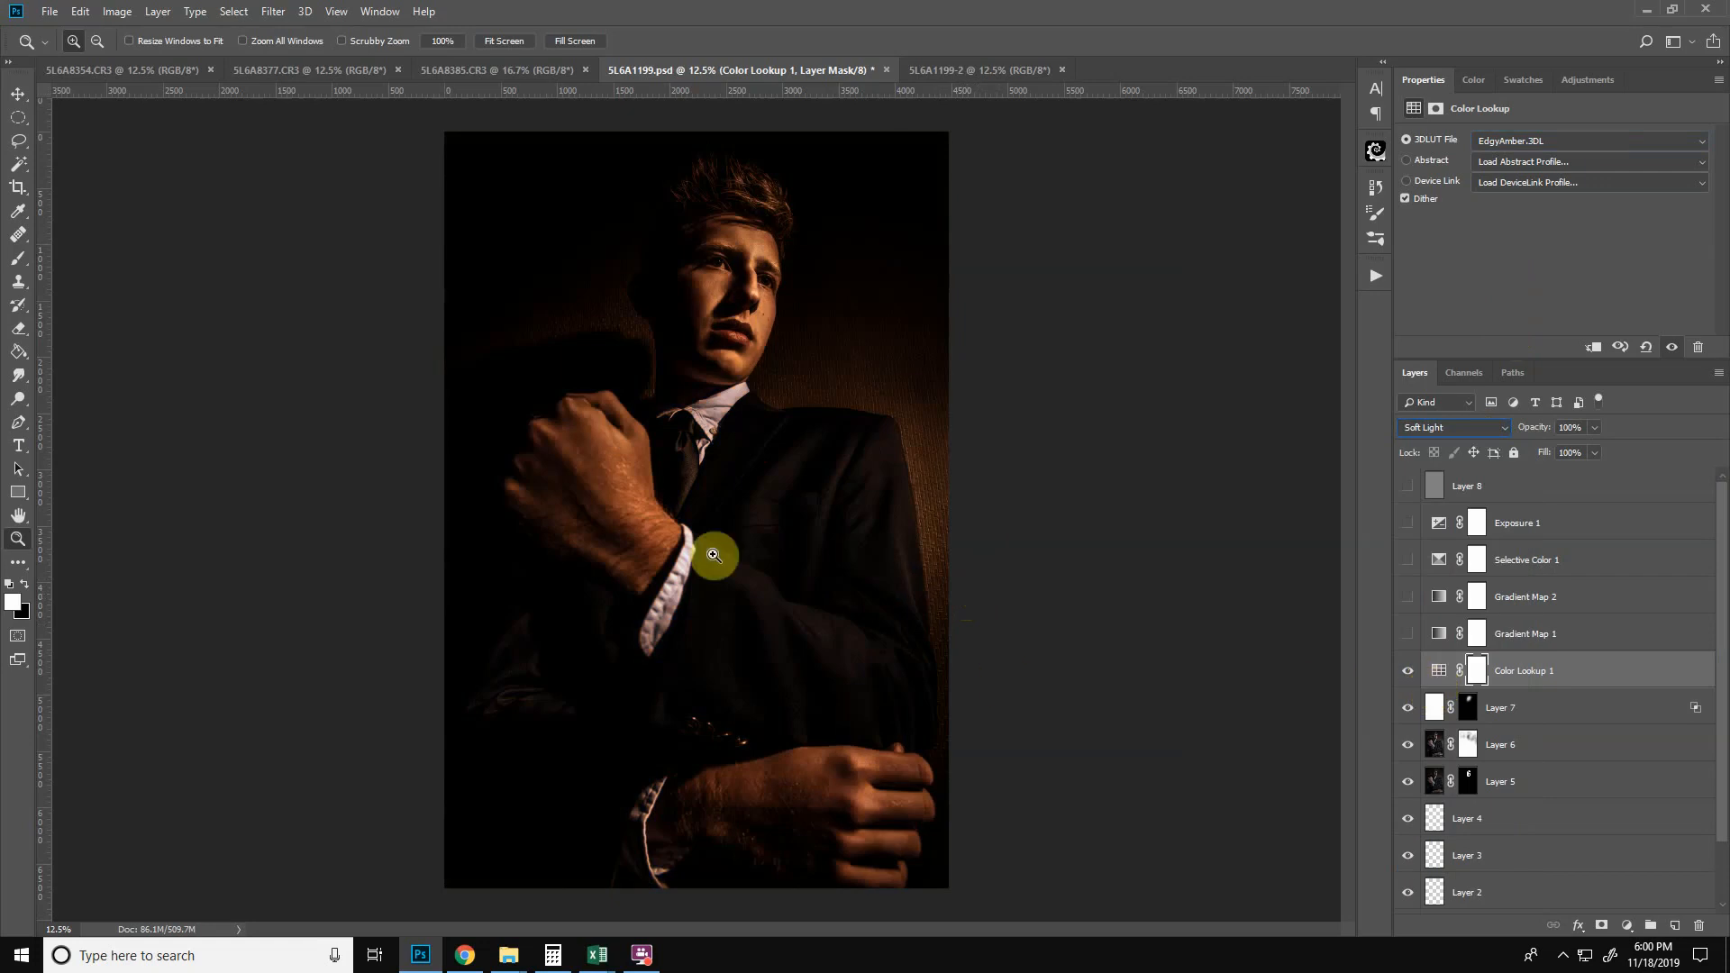
click(1409, 672)
click(1410, 673)
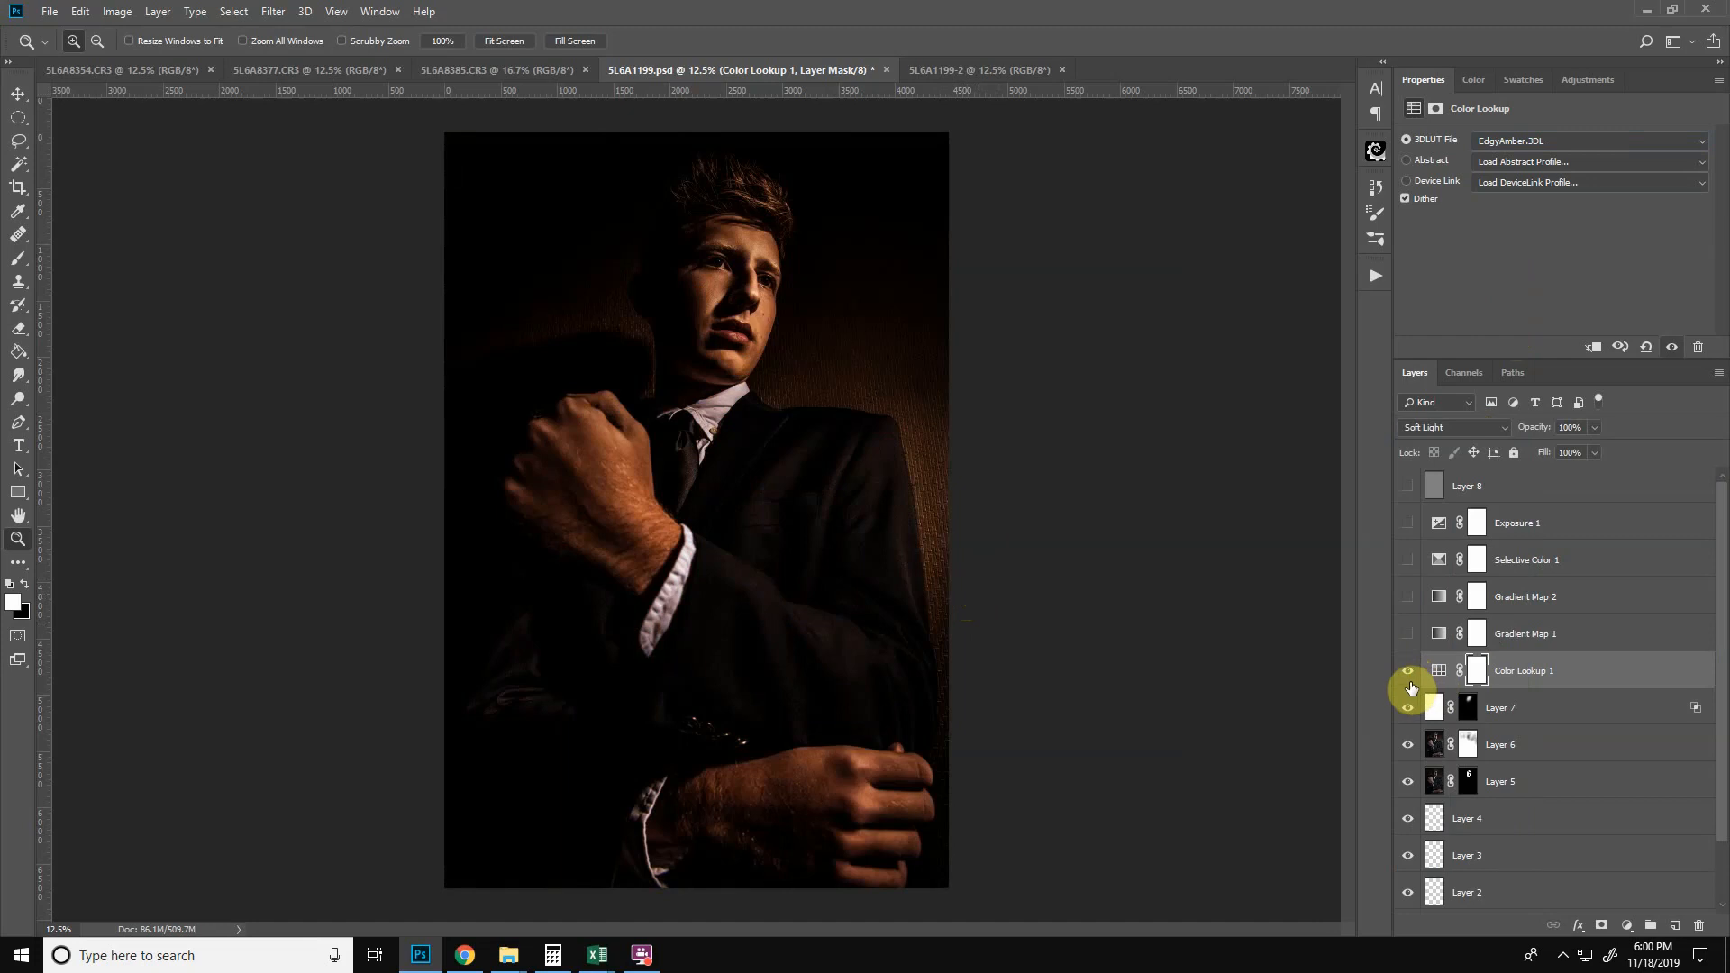
- Change the Color Lookup layer's LUT to NightFromDay.CUBE, trying Normal blending before setting it back to Soft Light
click(1505, 141)
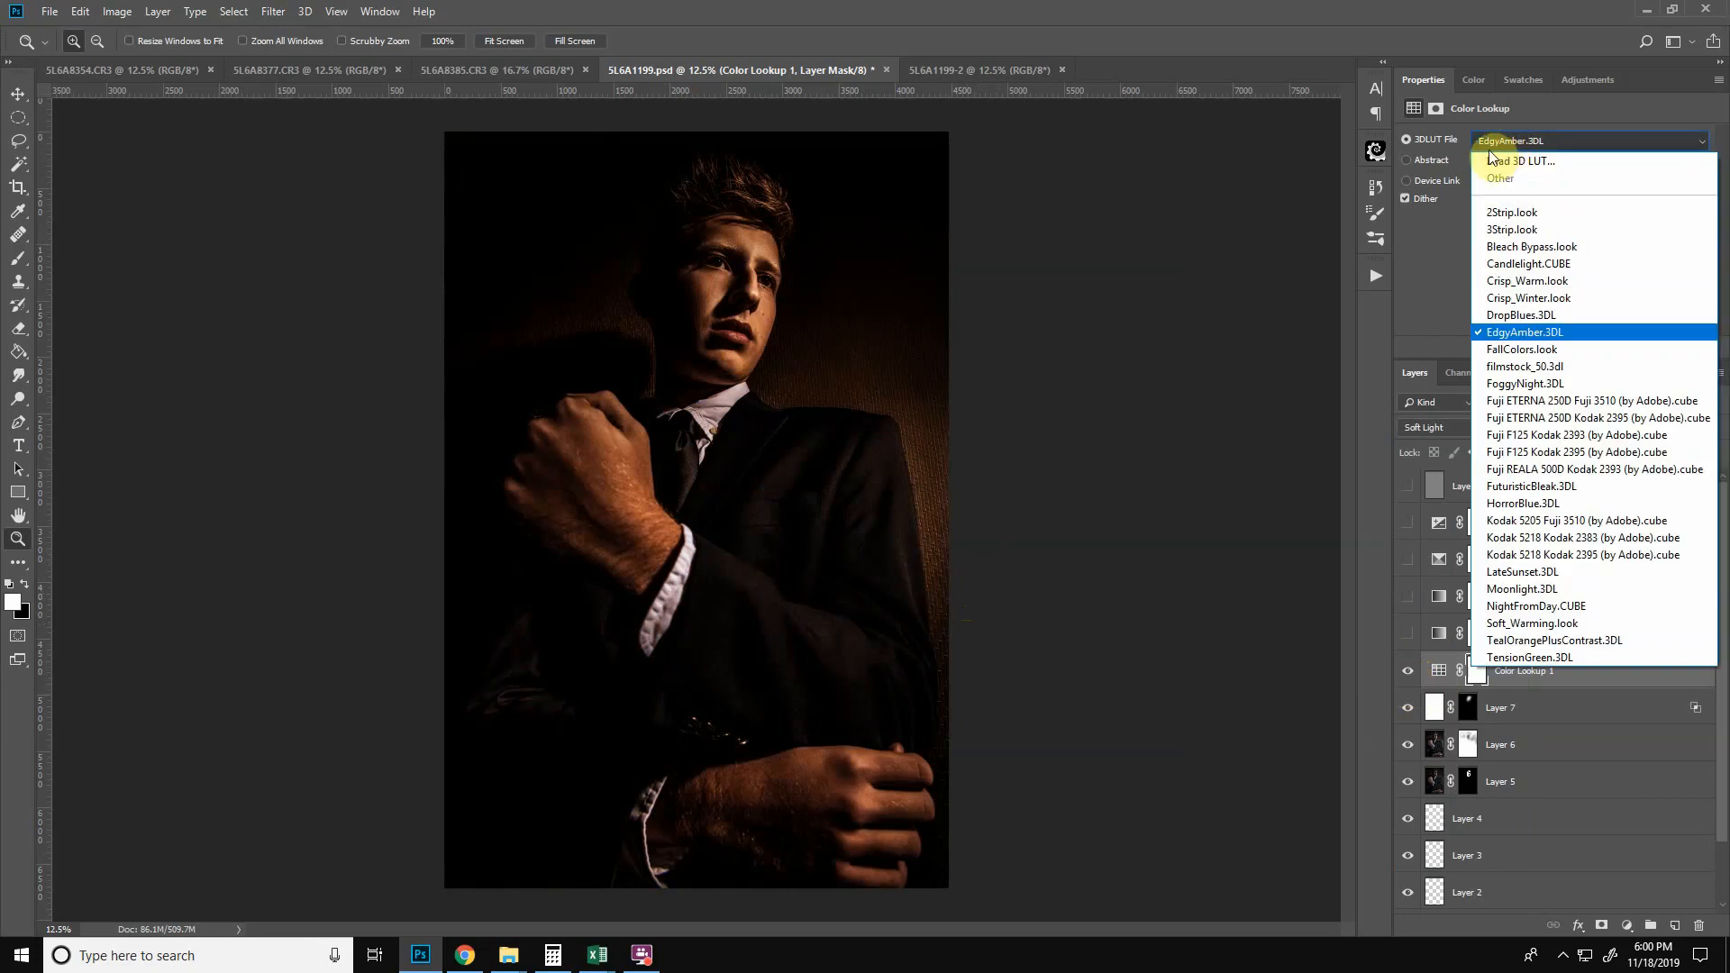
click(1511, 610)
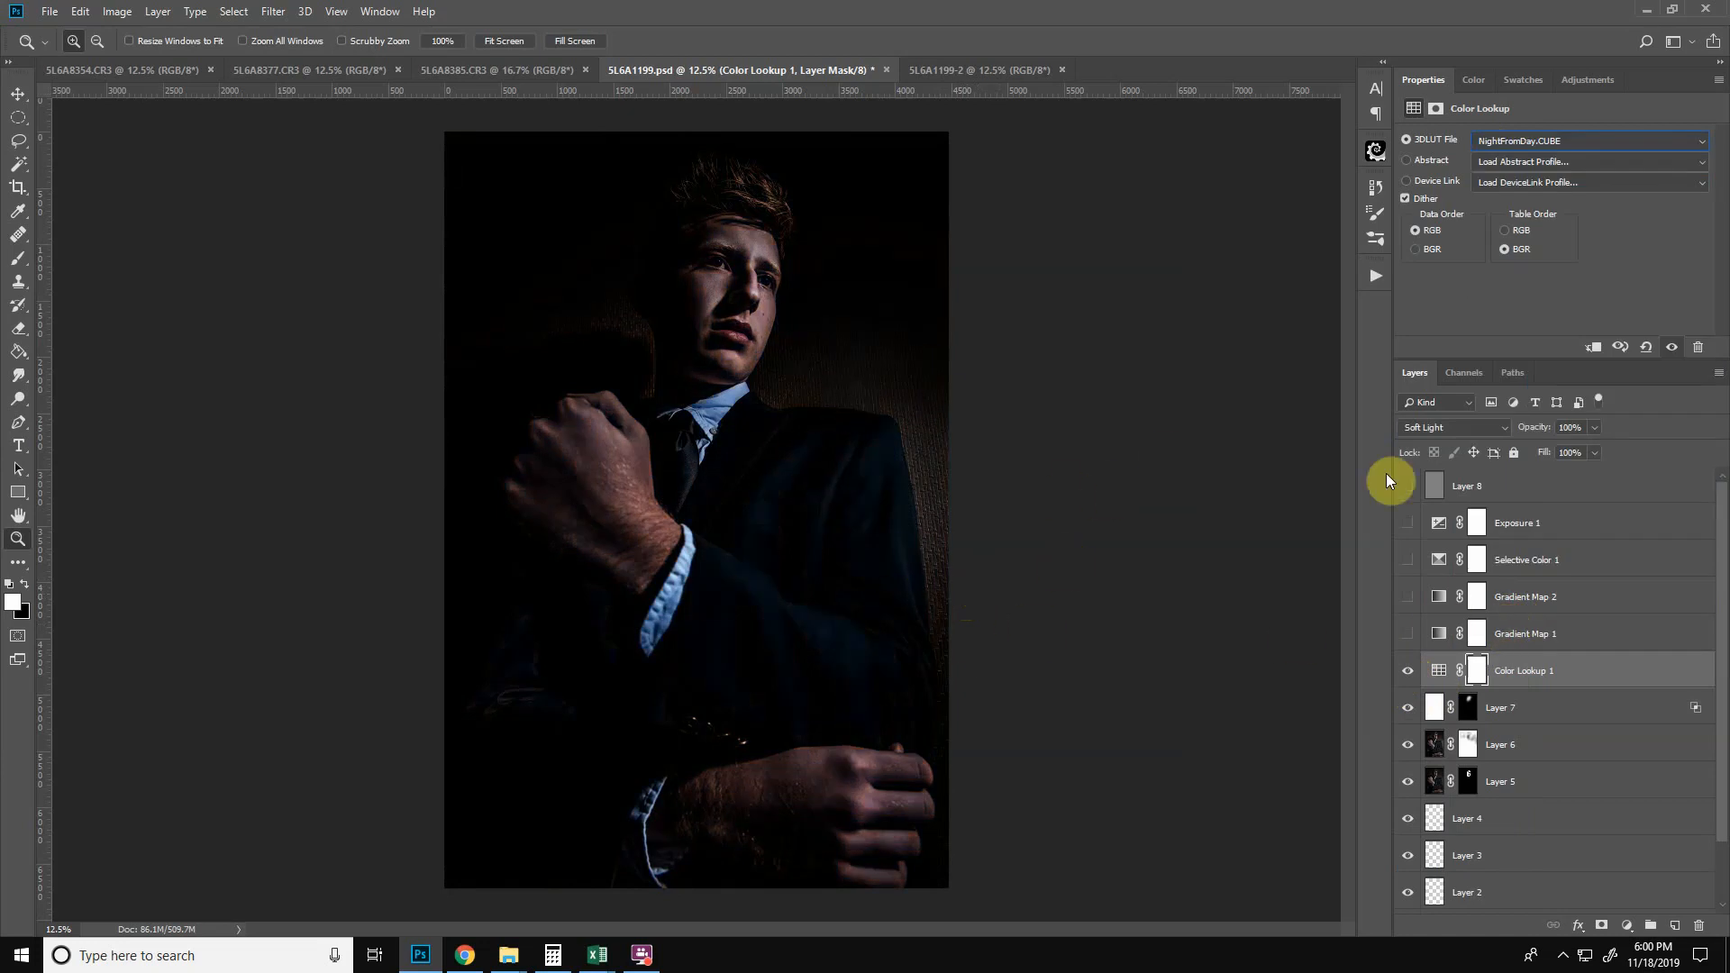
click(1476, 433)
click(1447, 441)
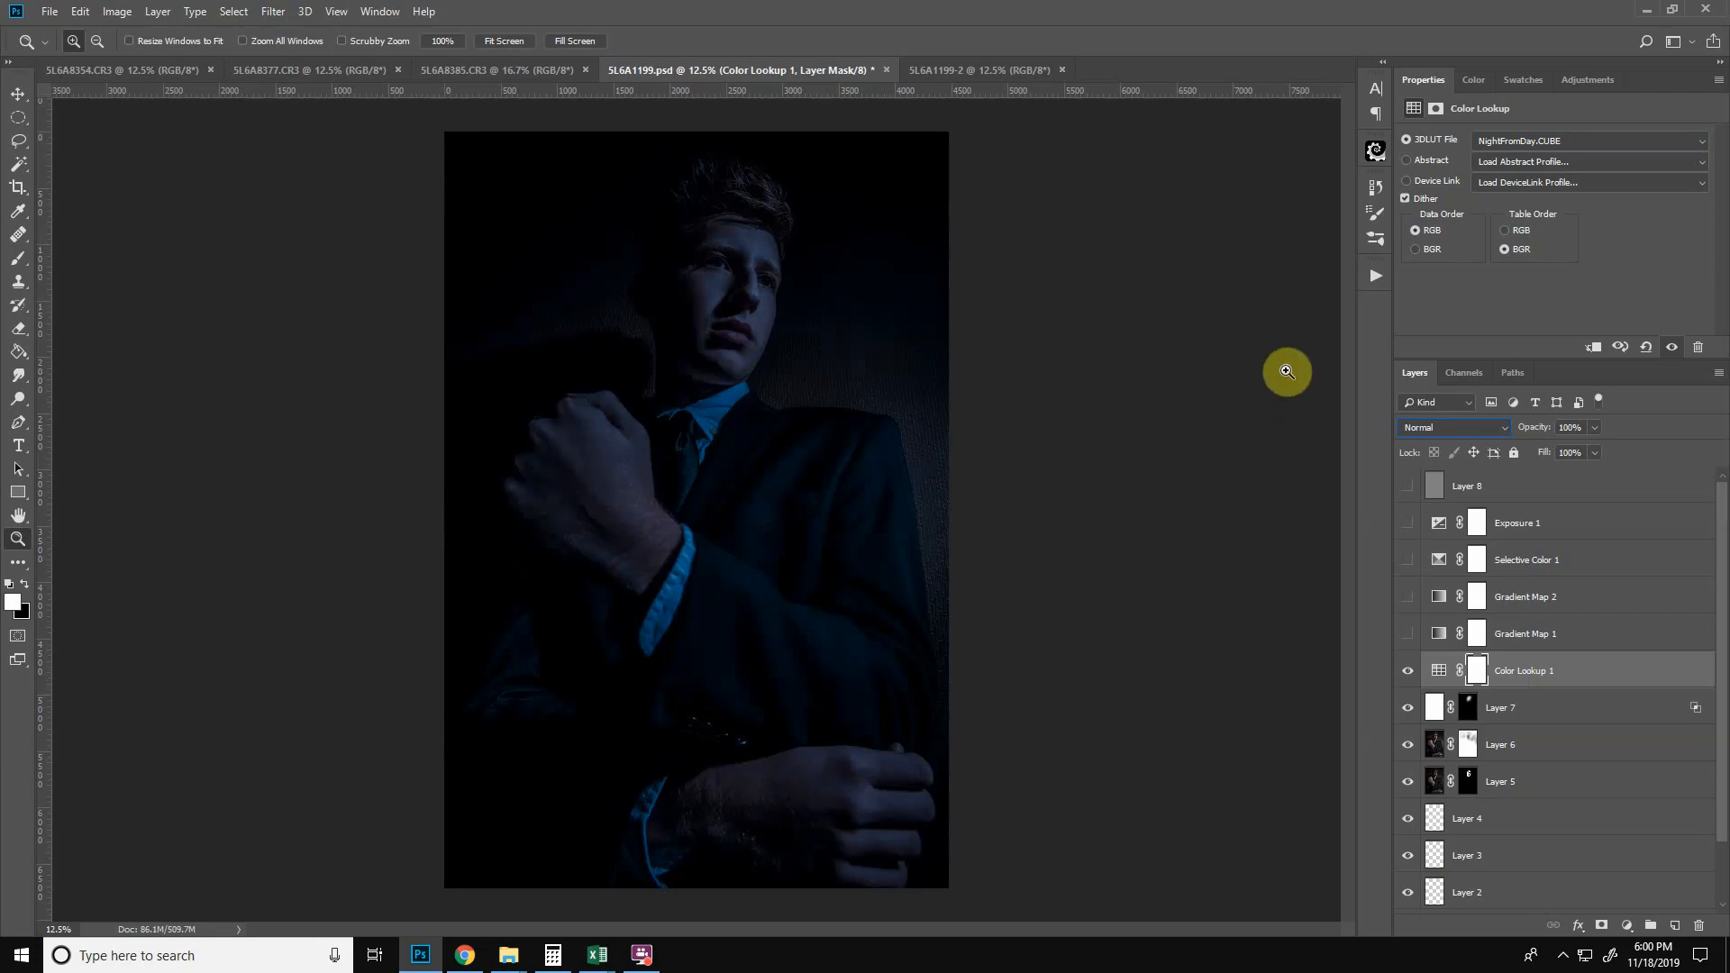
click(1465, 432)
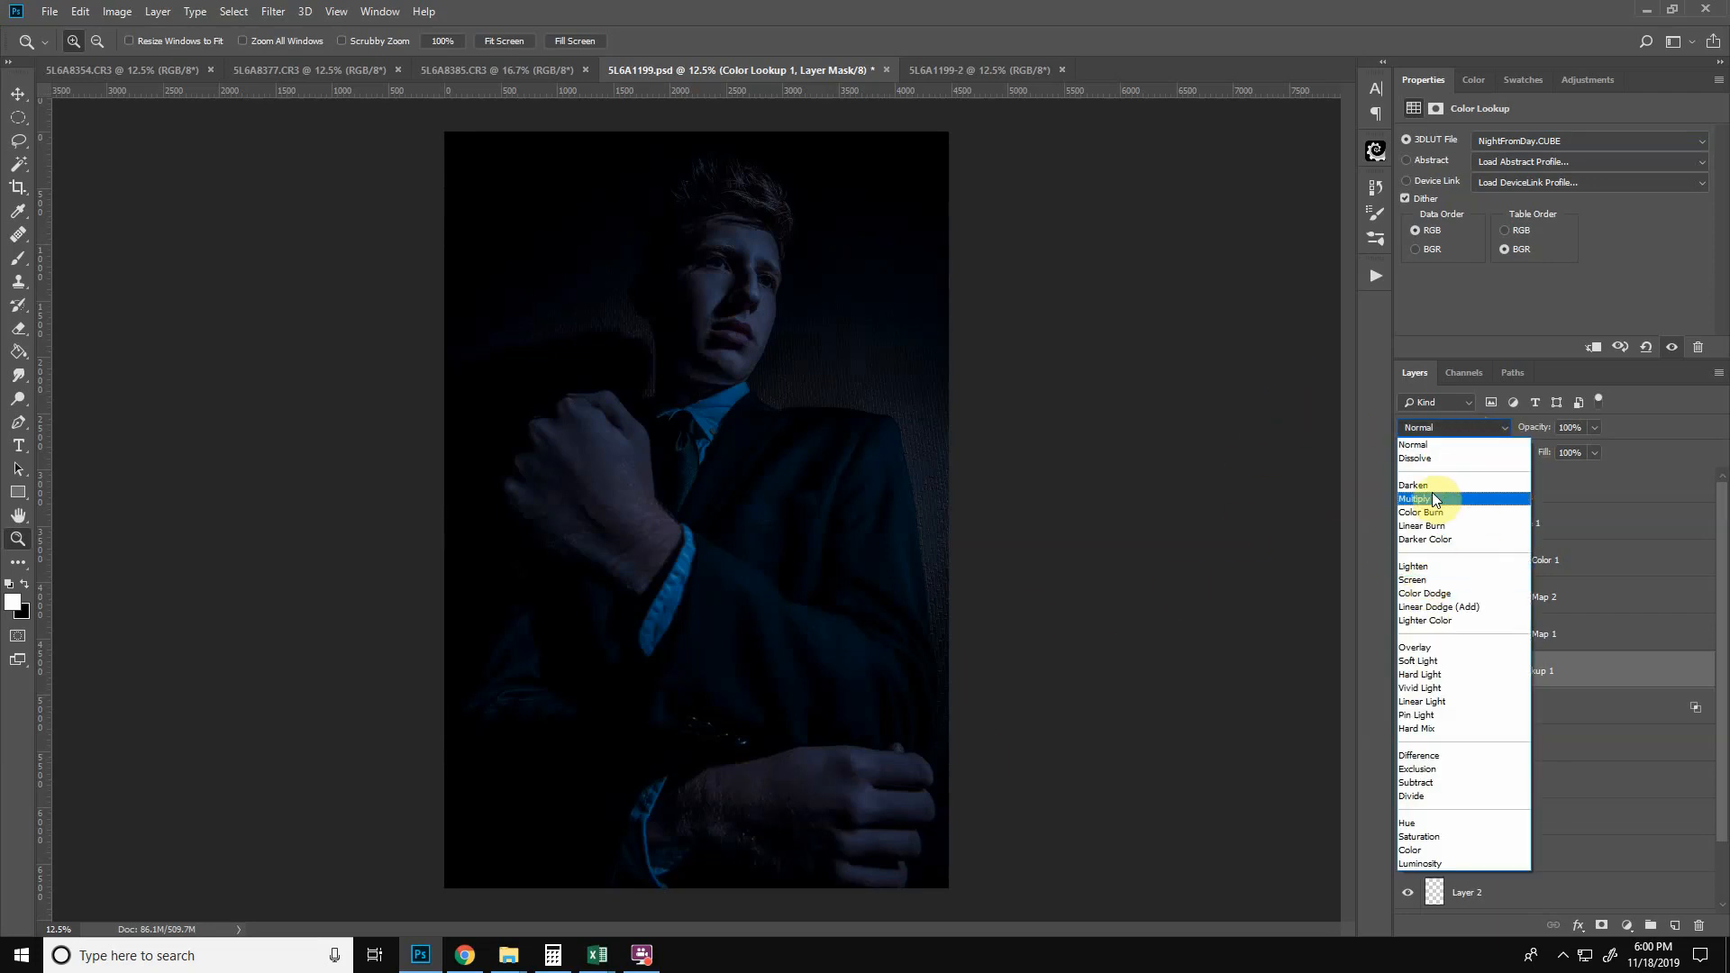
click(1423, 661)
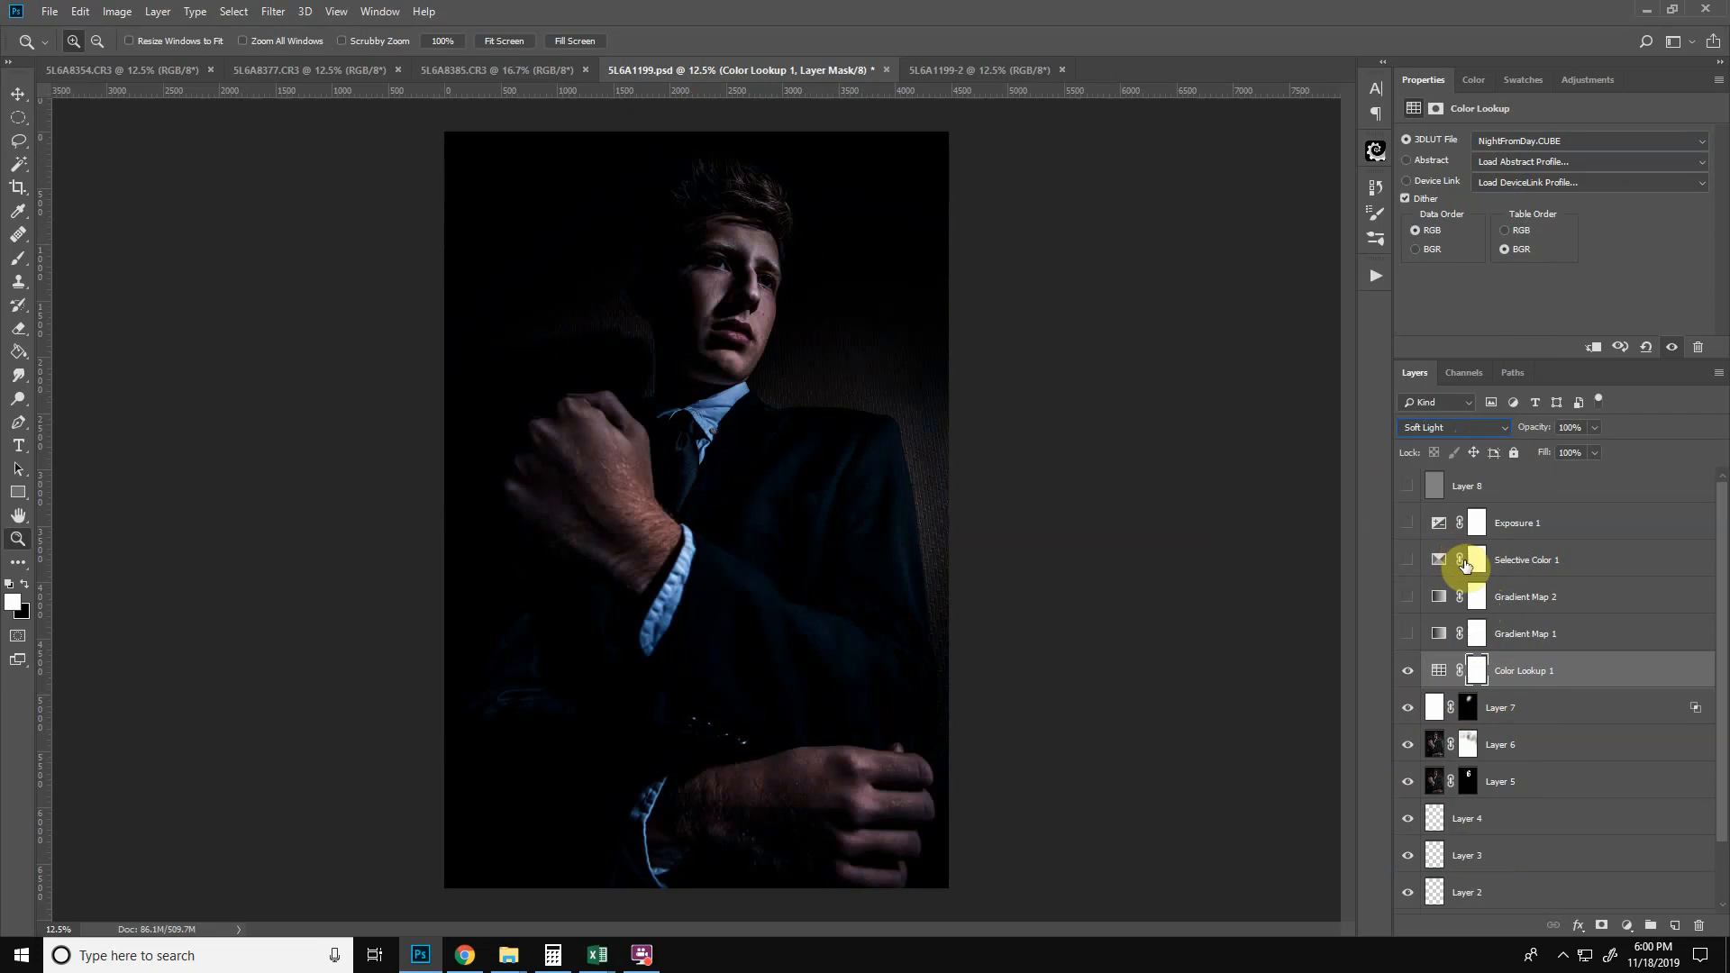
- Duplicate the Color Lookup layer, give the copy the EdgyAmber.3DL LUT, and hide the NightFromDay layer beneath it
key(ctrl+j)
click(1544, 144)
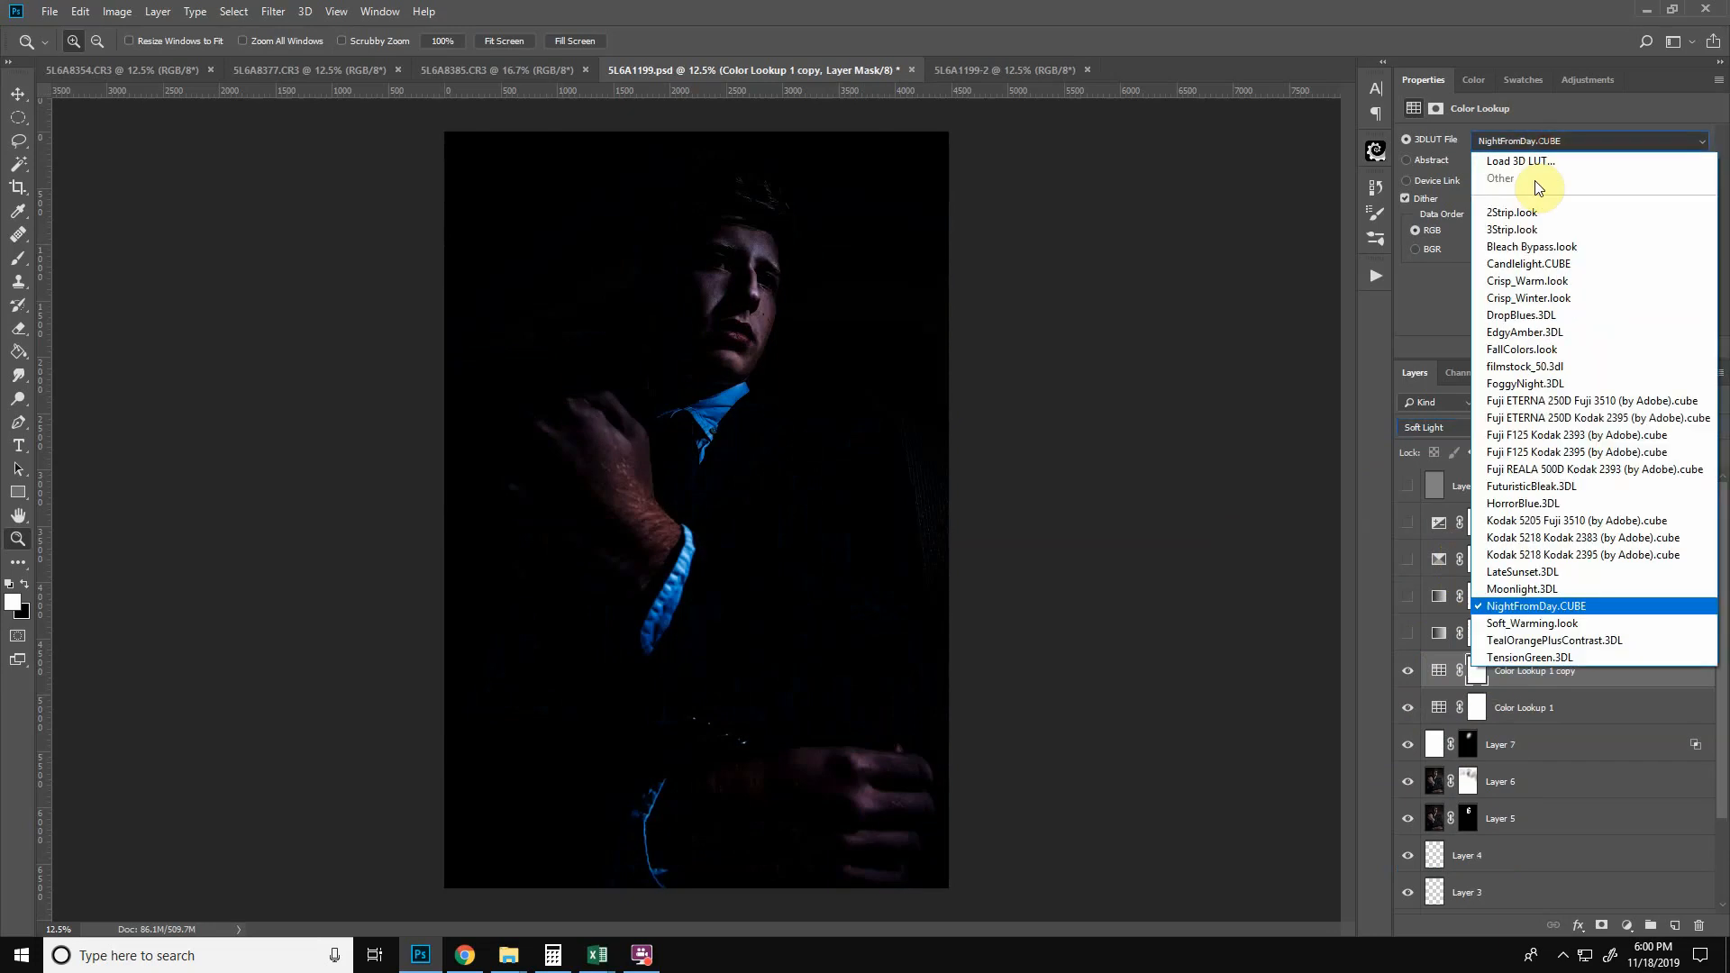
click(1519, 331)
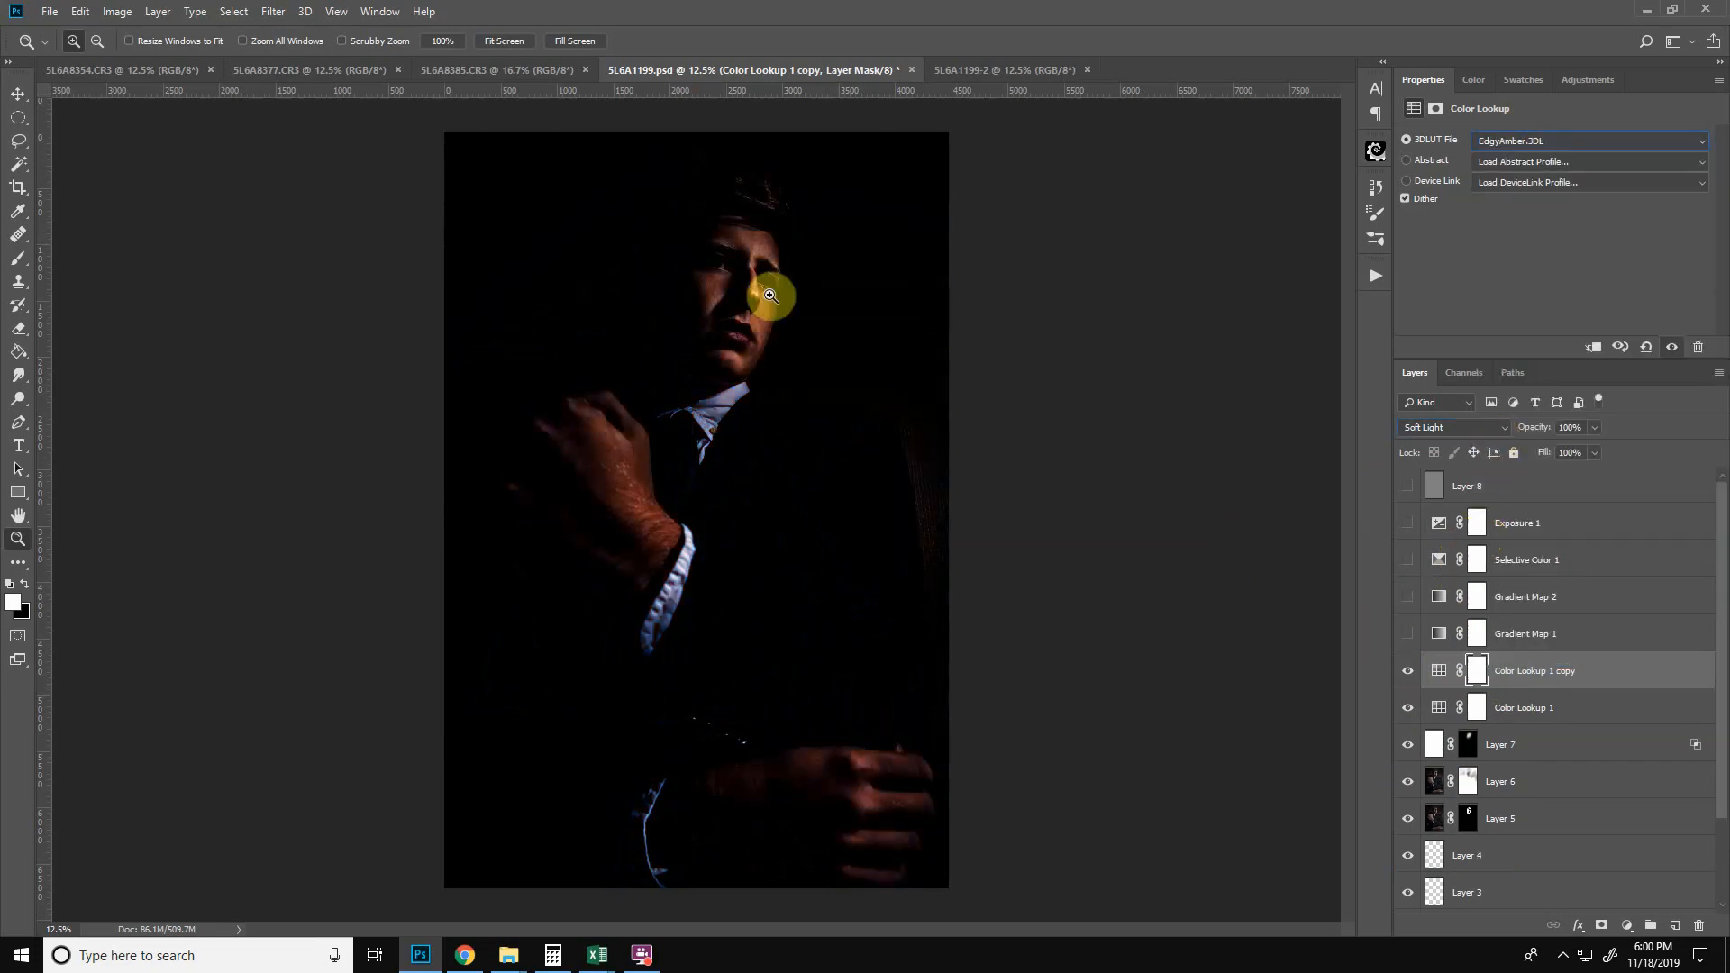
click(1409, 672)
click(1409, 709)
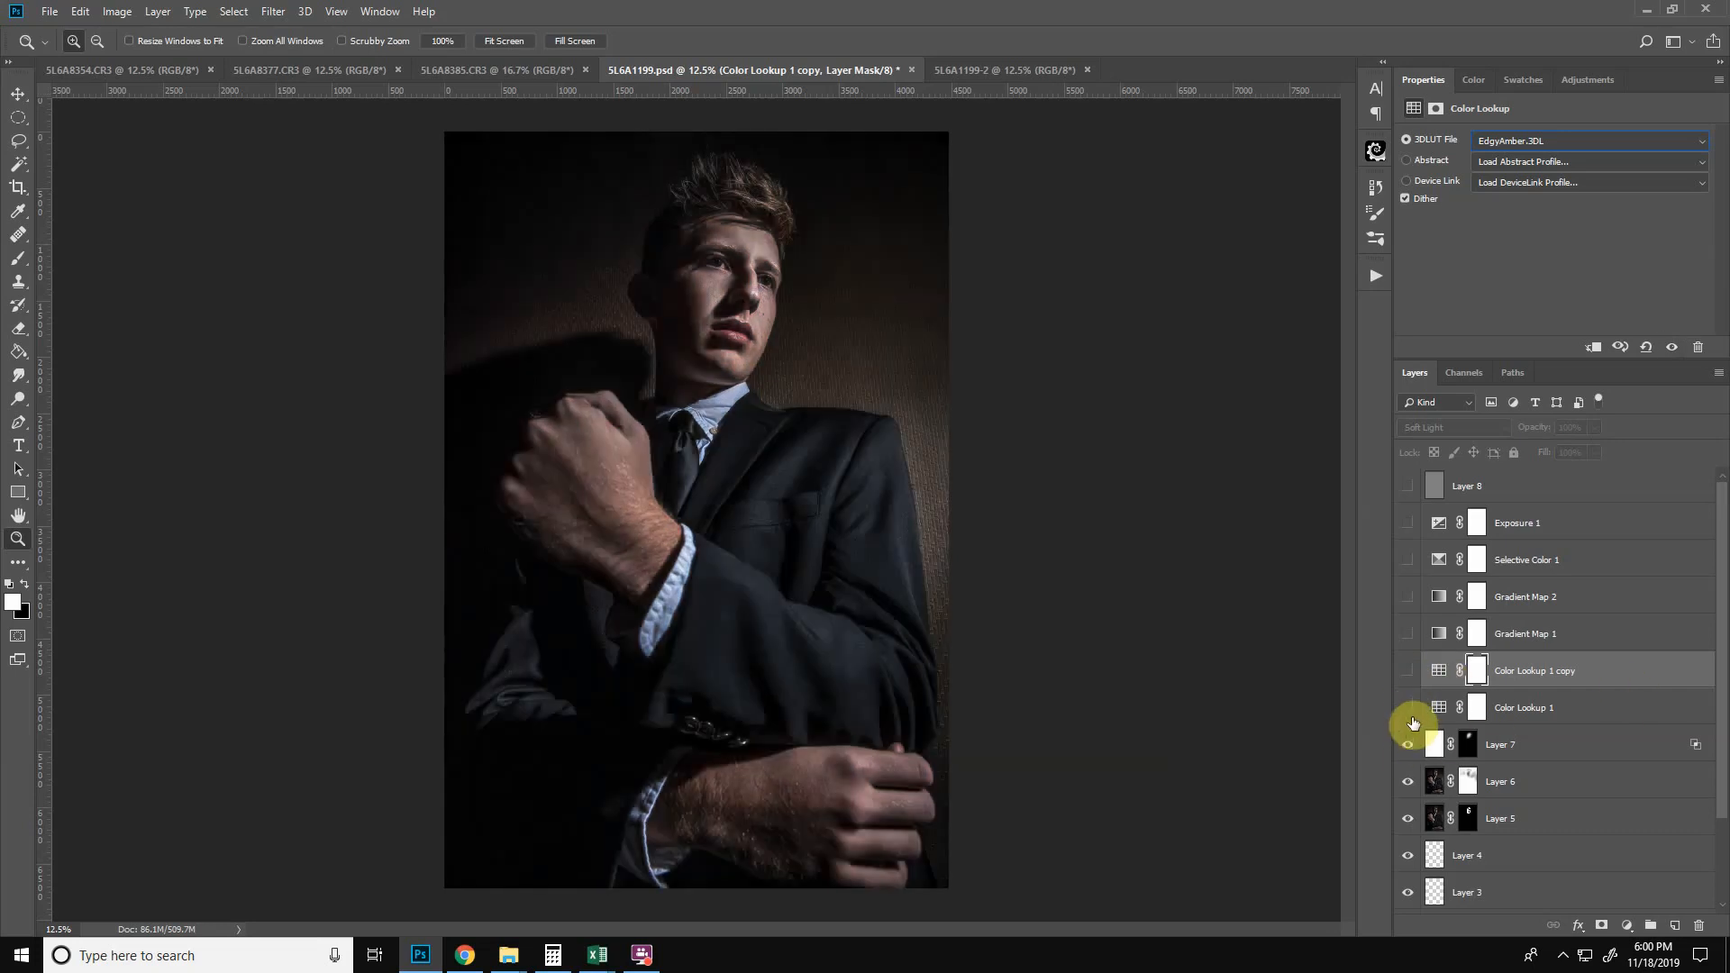
click(1409, 672)
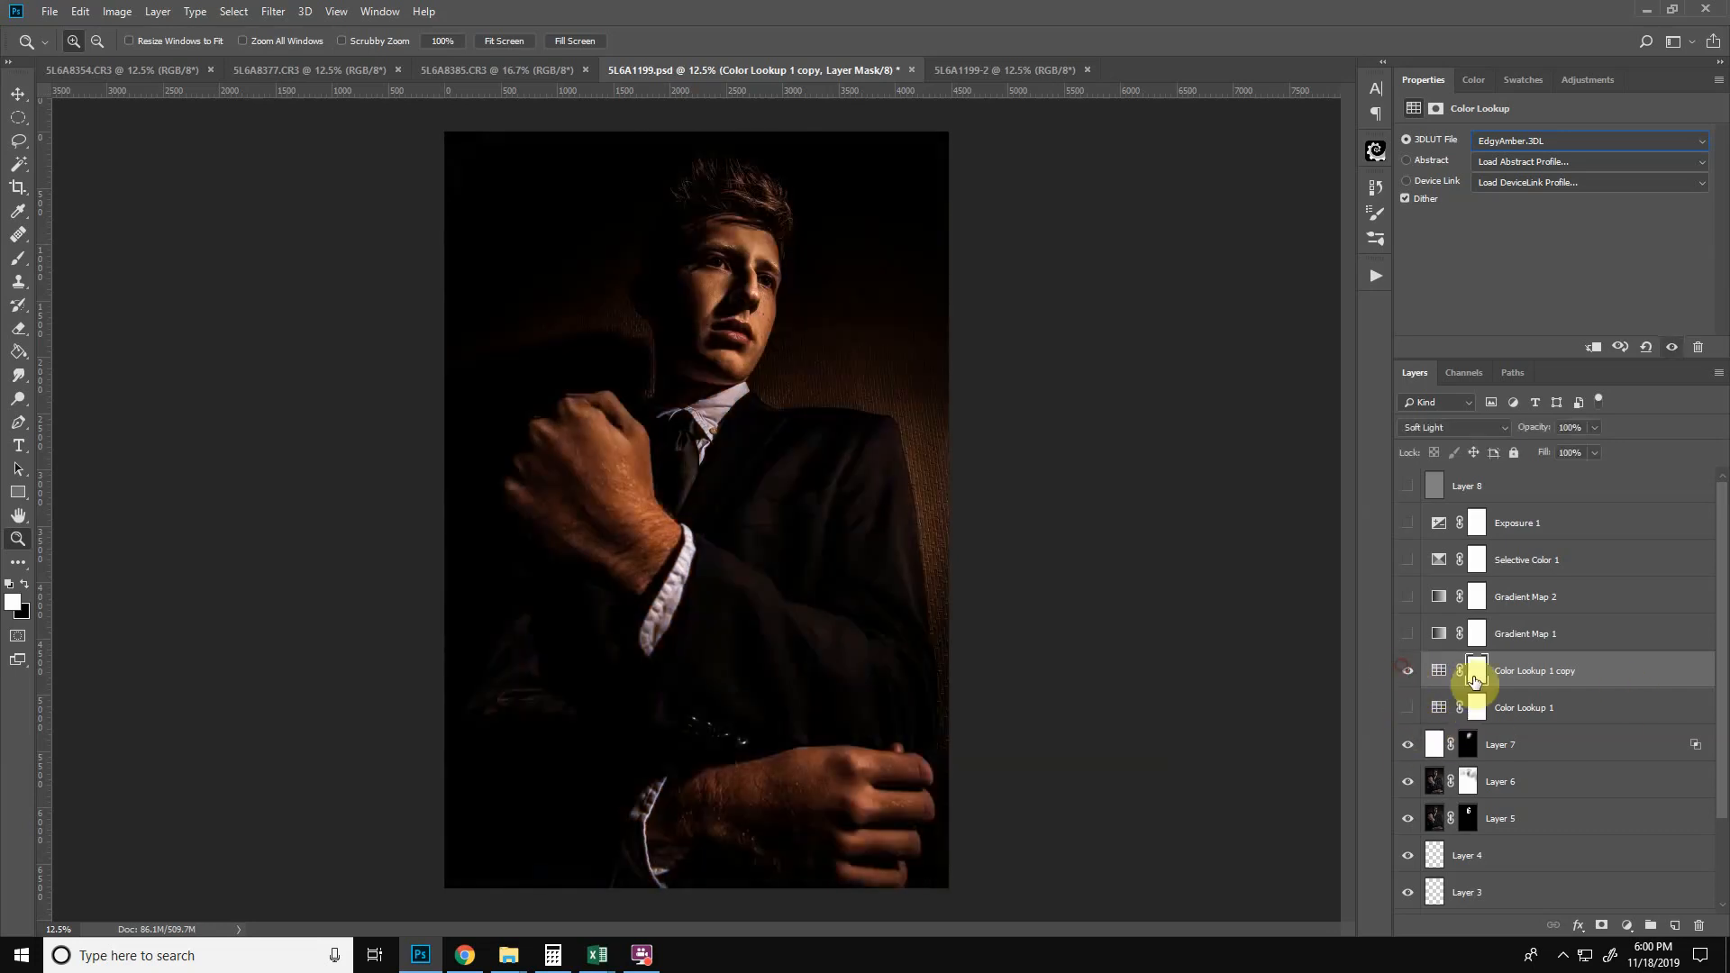
- Limit the EdgyAmber lookup layer with Blend If by splitting the Underlying Layer shadow slider to 24 / 206
double_click(1650, 675)
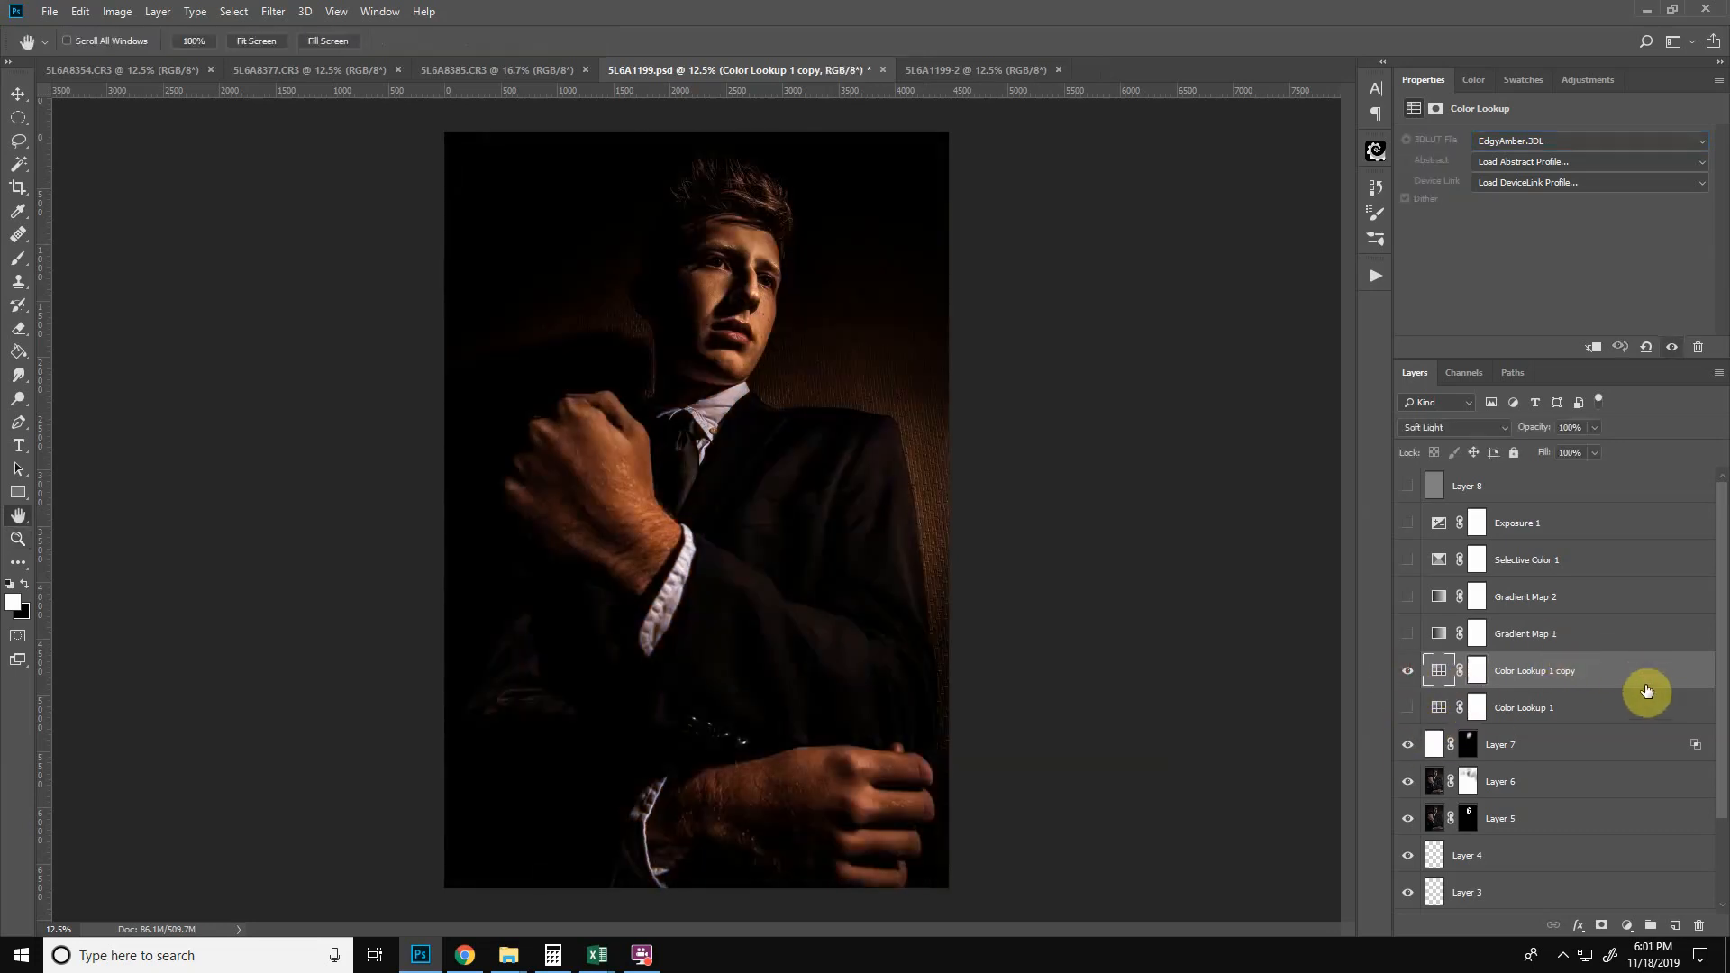
drag(1291, 65, 1297, 59)
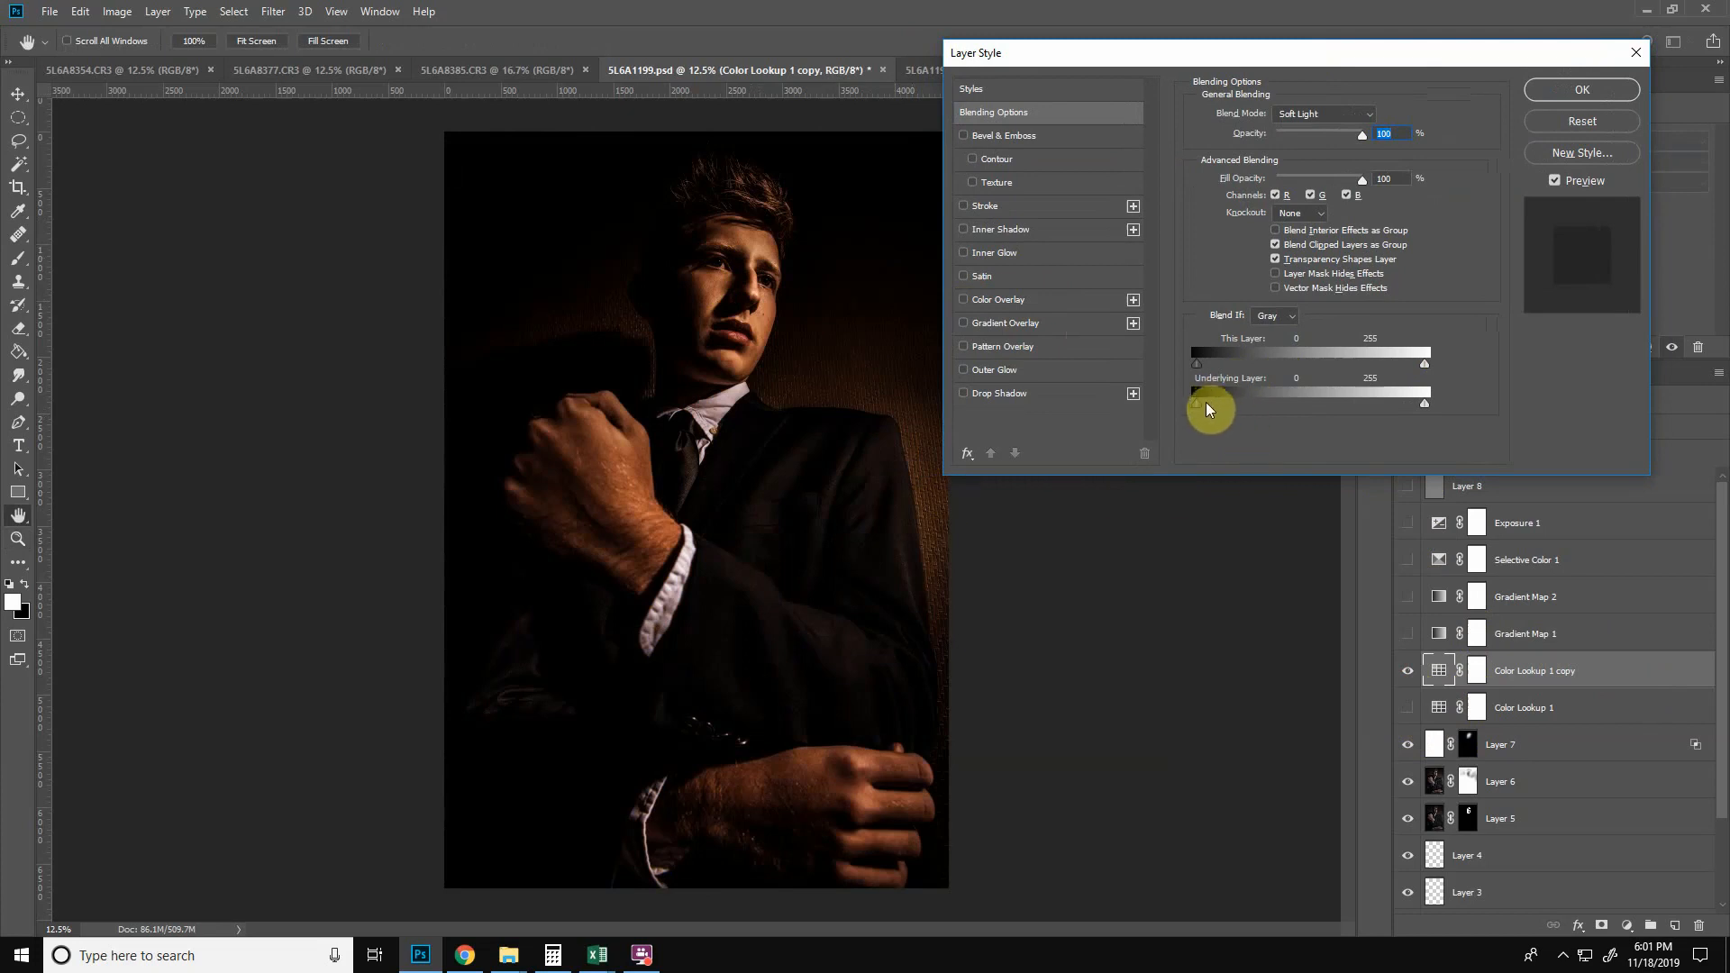
drag(1211, 404, 1305, 404)
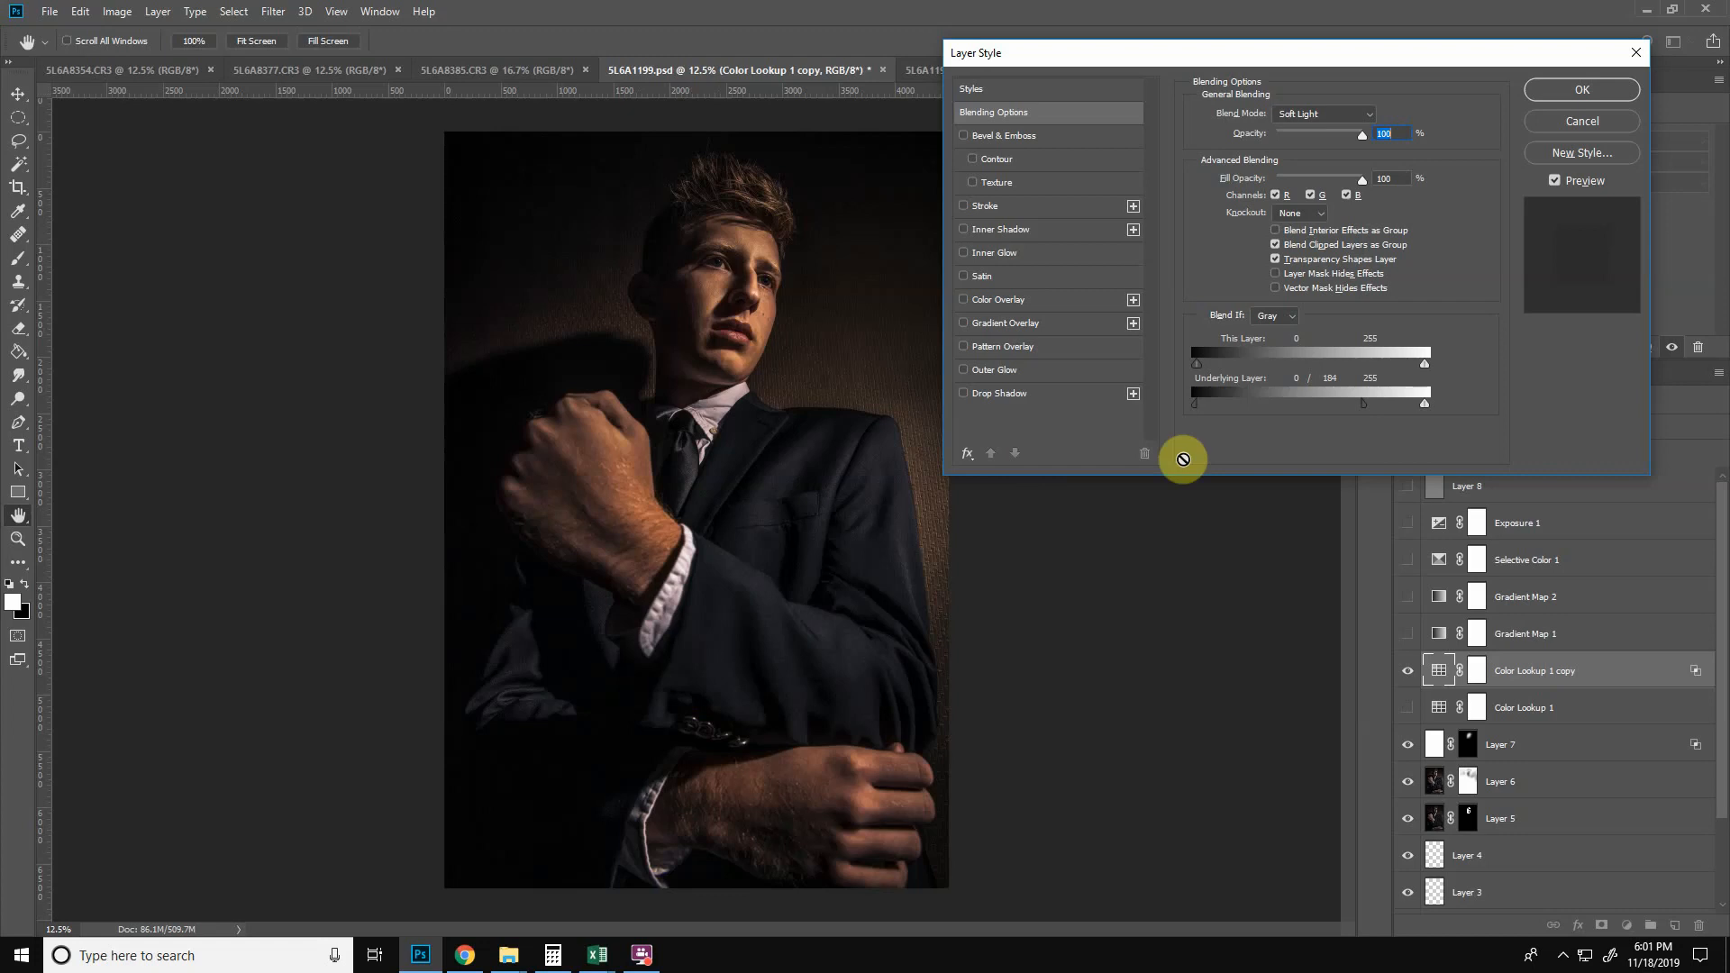
drag(1200, 403, 1259, 407)
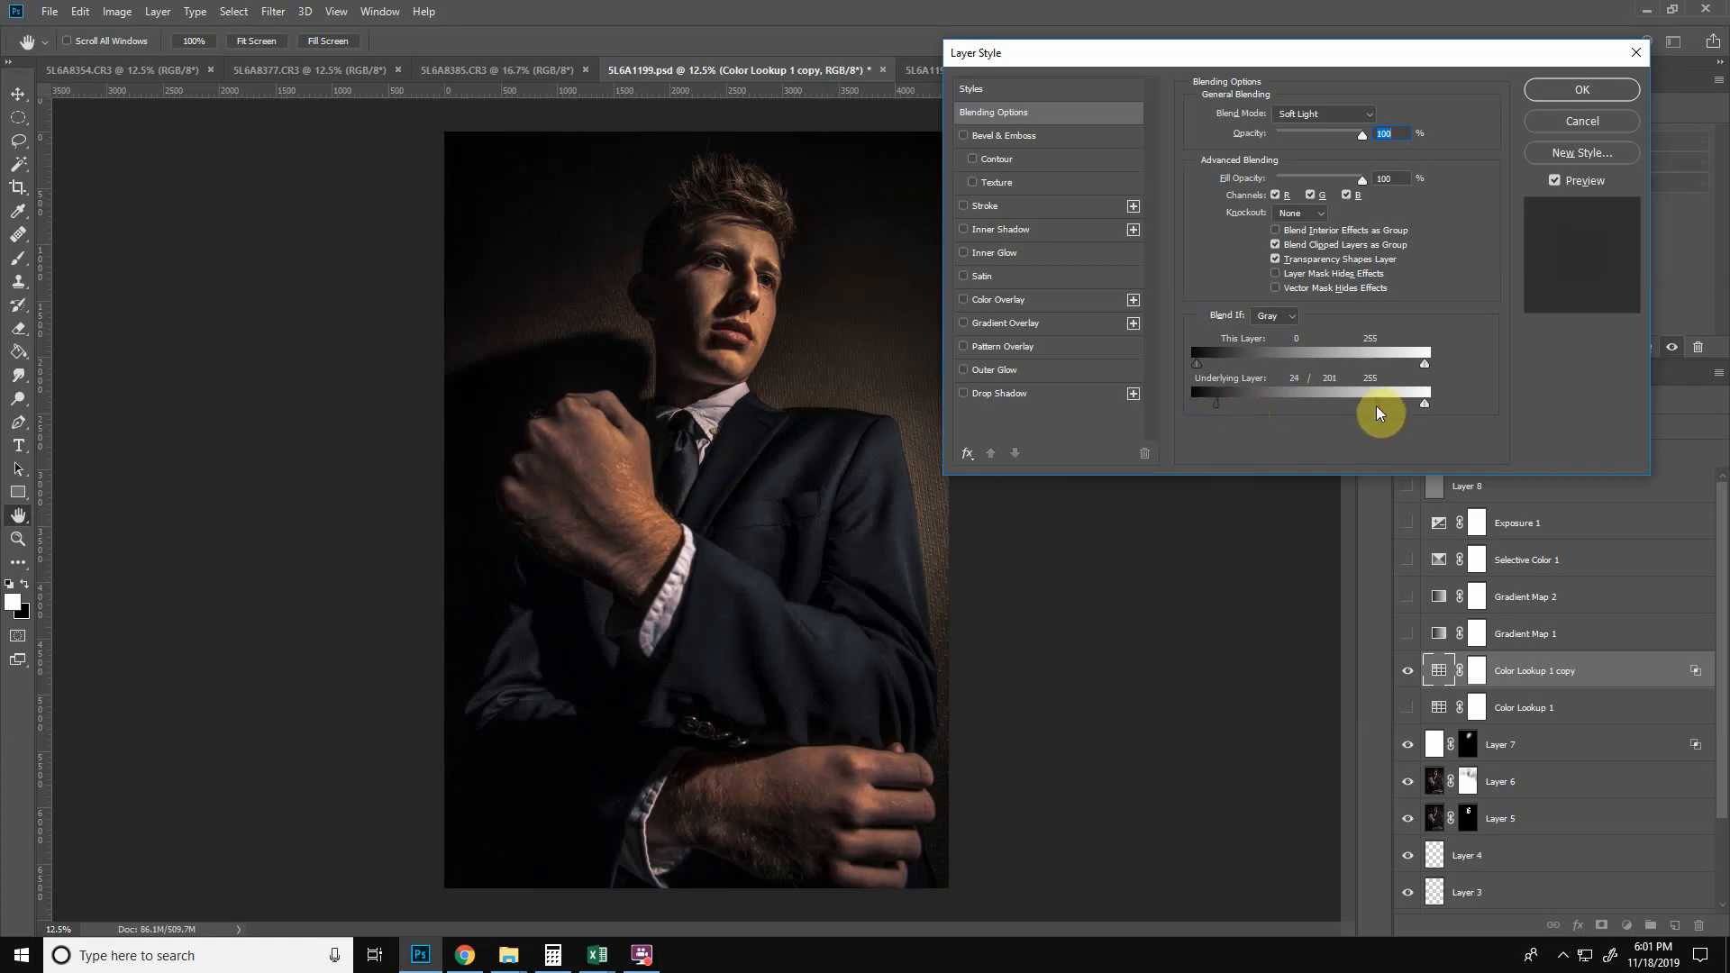
click(1519, 88)
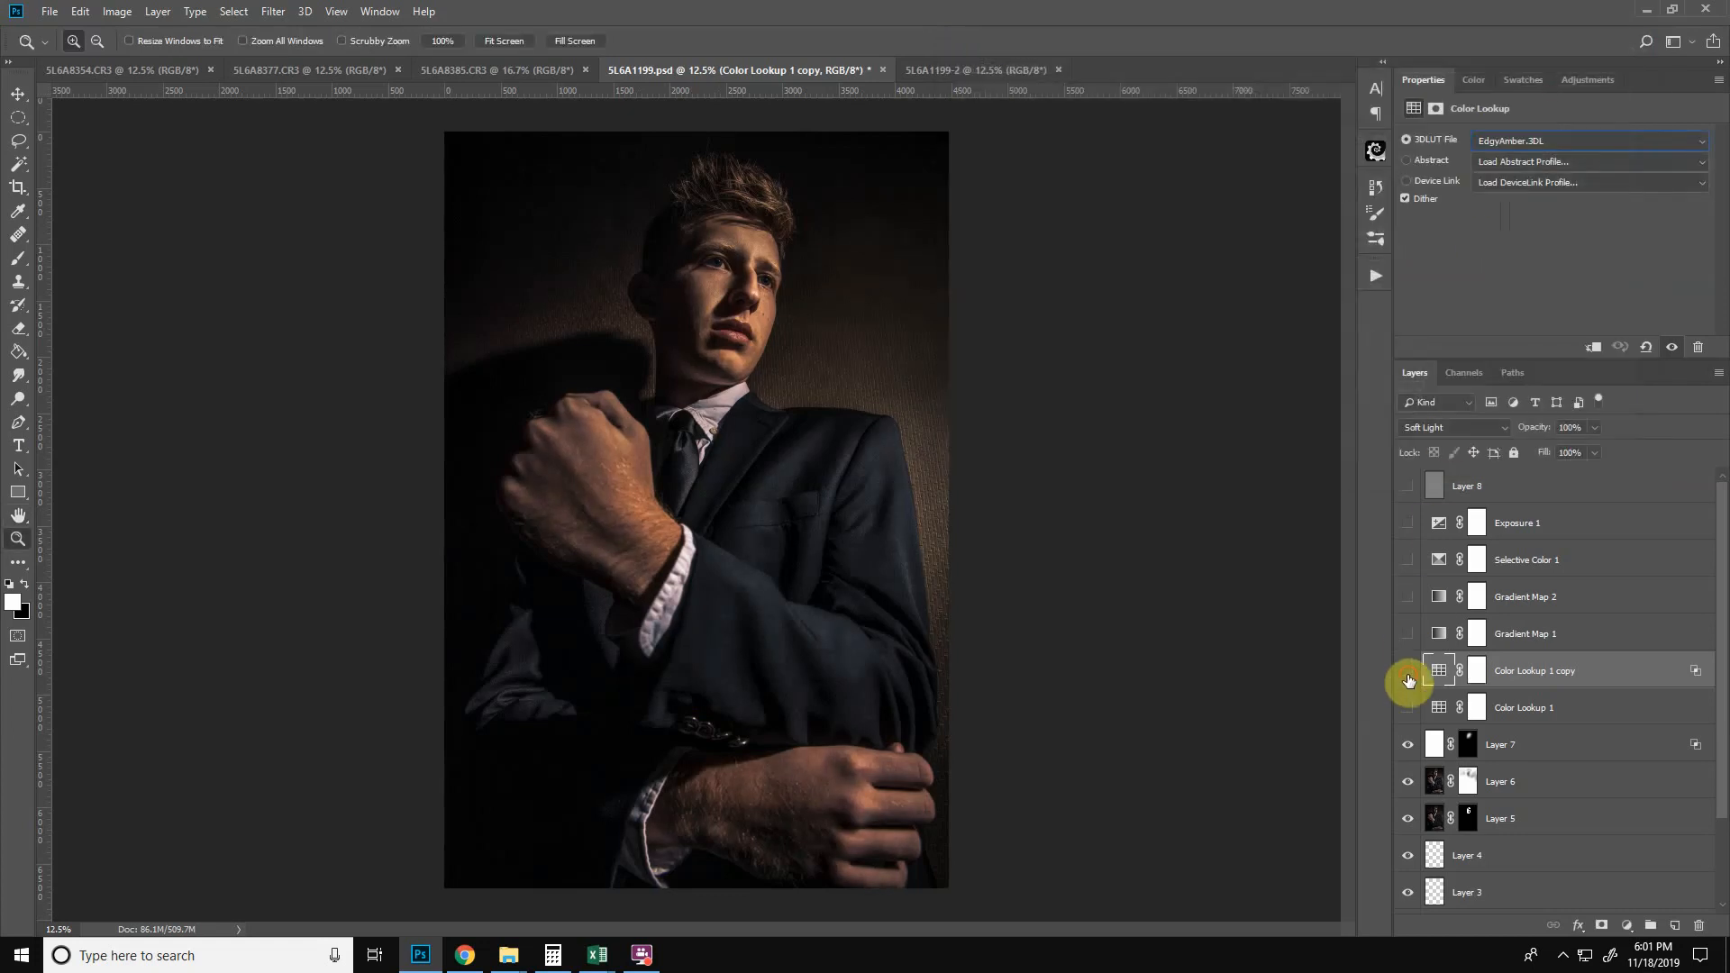
- Compare the portrait with and without the EdgyAmber lookup layer
click(1409, 671)
click(1410, 675)
click(1414, 681)
click(1416, 685)
- Show the NightFromDay Color Lookup 1 layer and set its blend mode to Normal
click(1408, 708)
click(1552, 710)
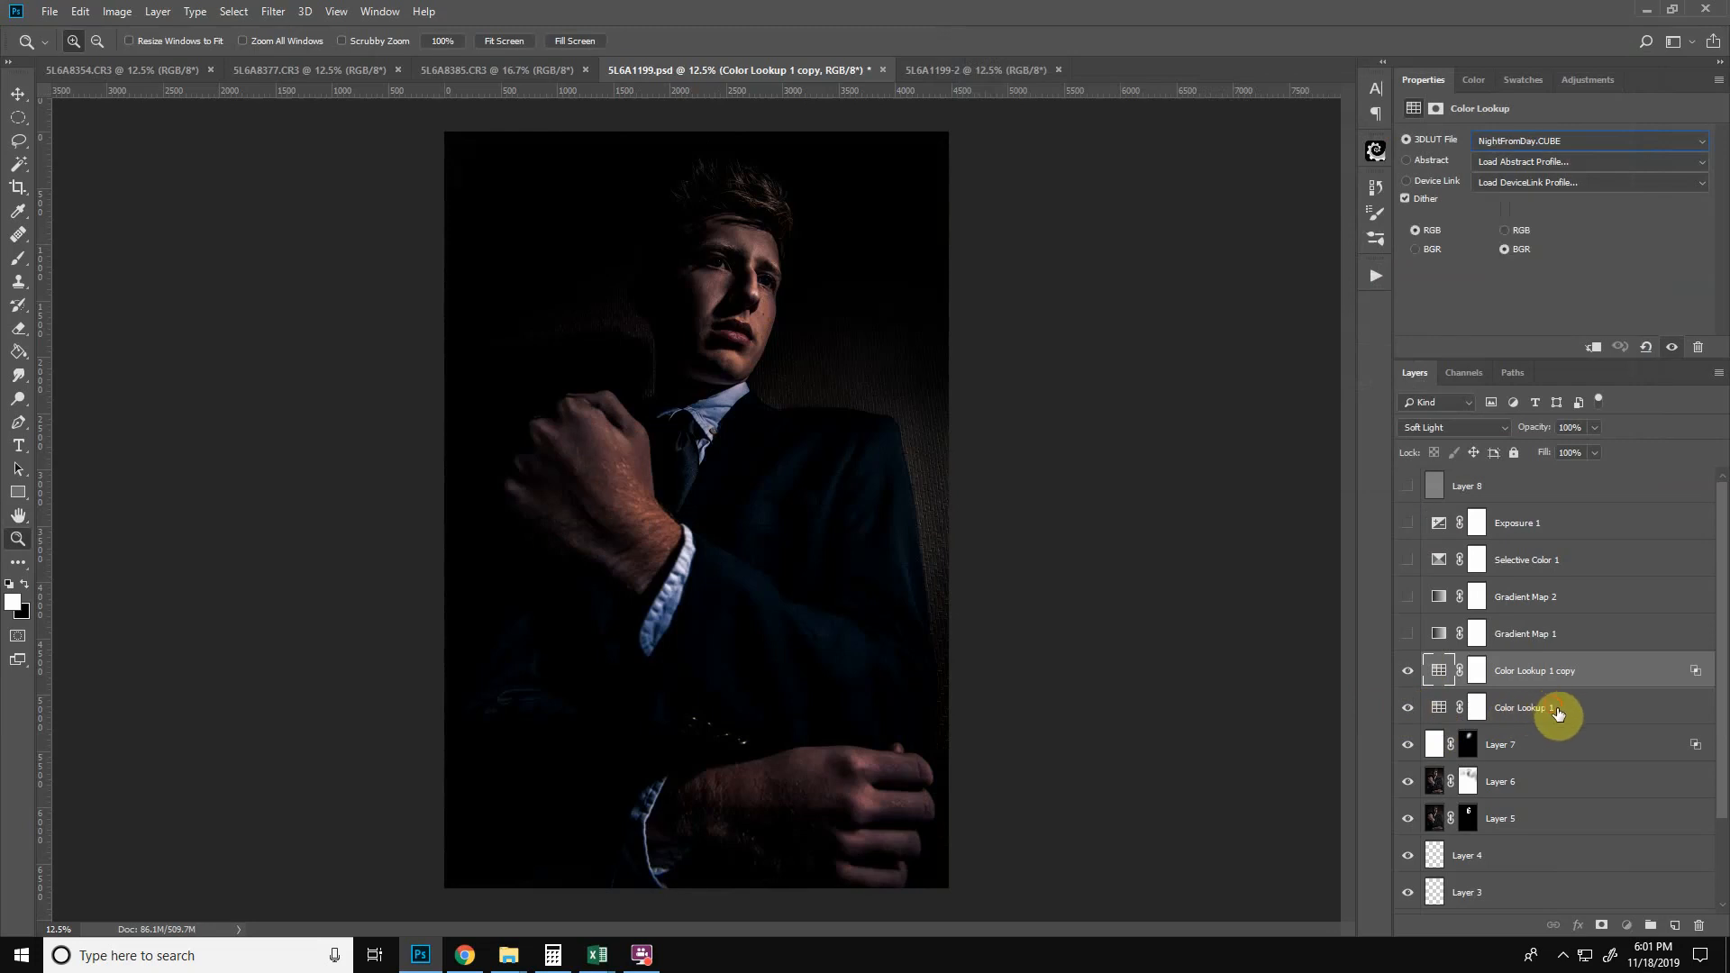
click(1480, 425)
click(1431, 440)
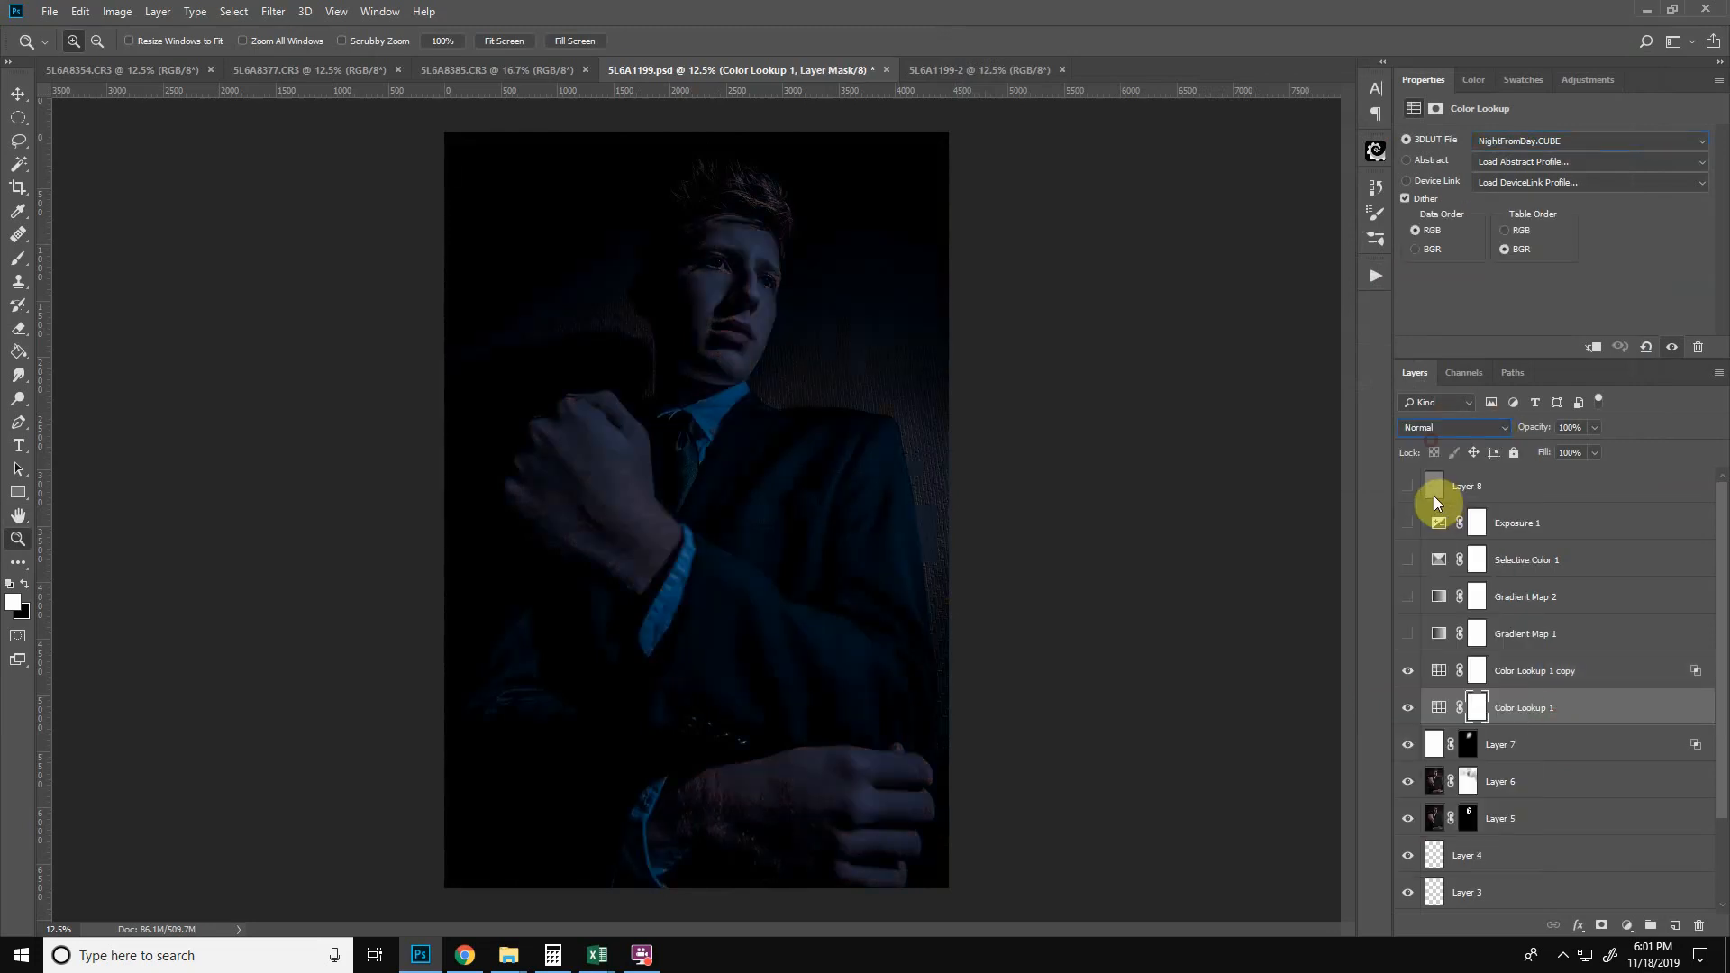
- Limit the NightFromDay Color Lookup 1 layer with Blend If by splitting the Underlying Layer highlight slider to 7 / 60
double_click(1631, 716)
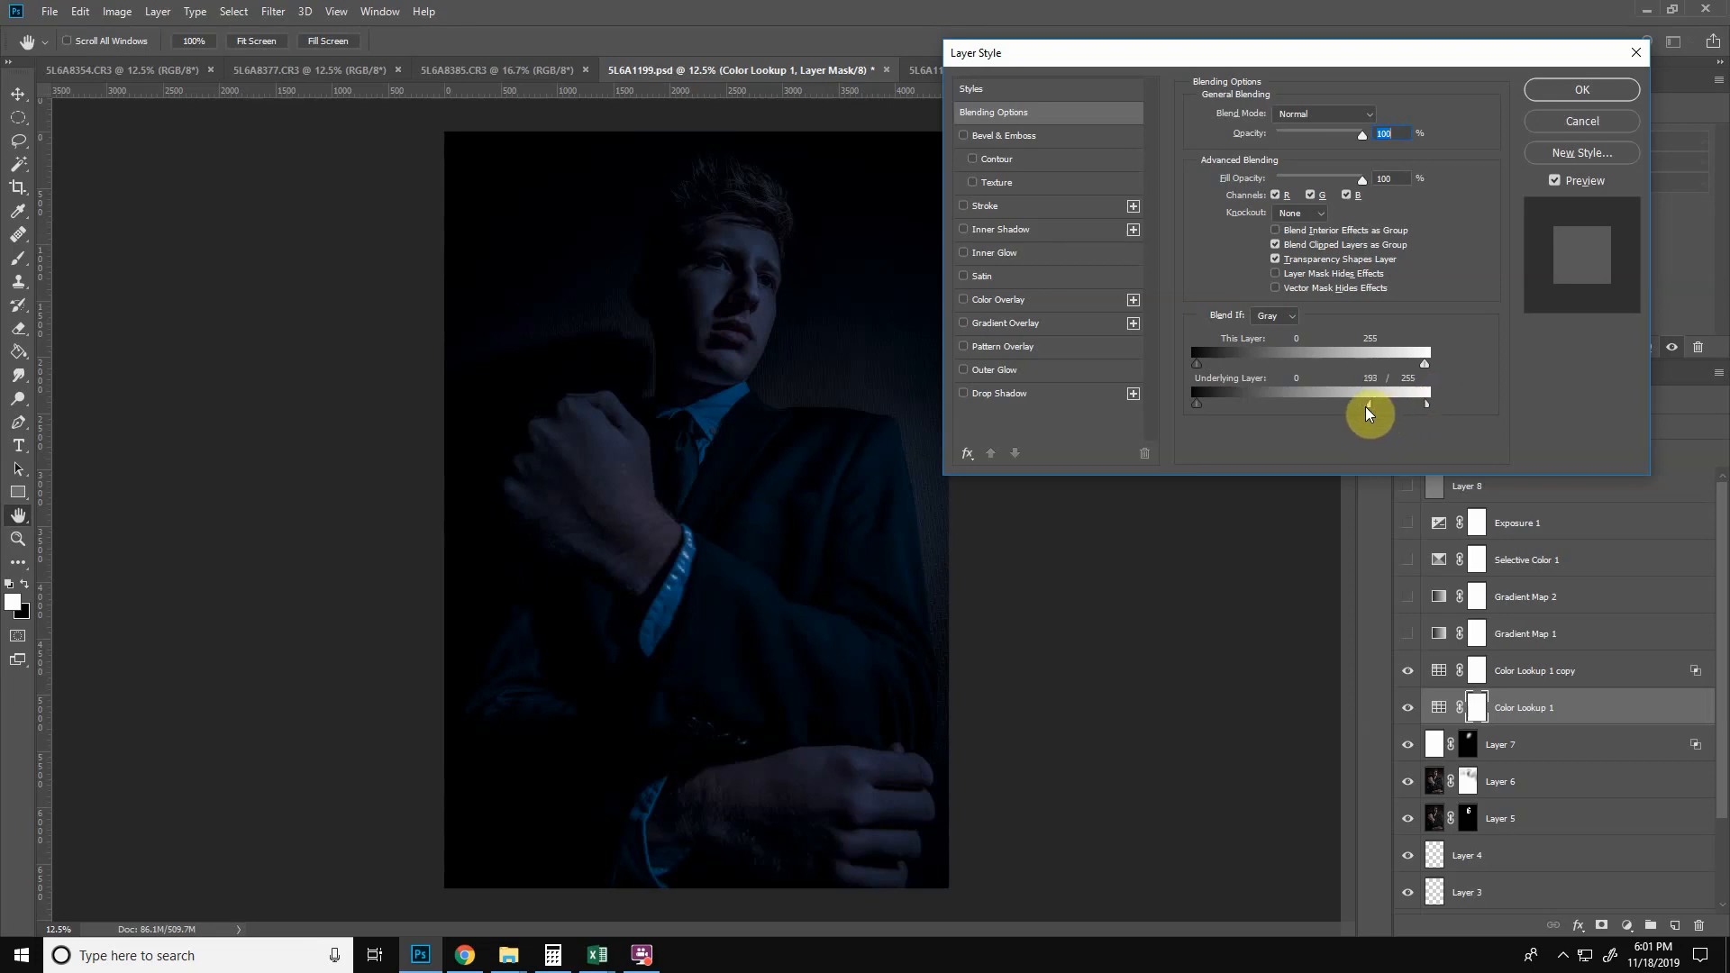
drag(1365, 407, 1284, 418)
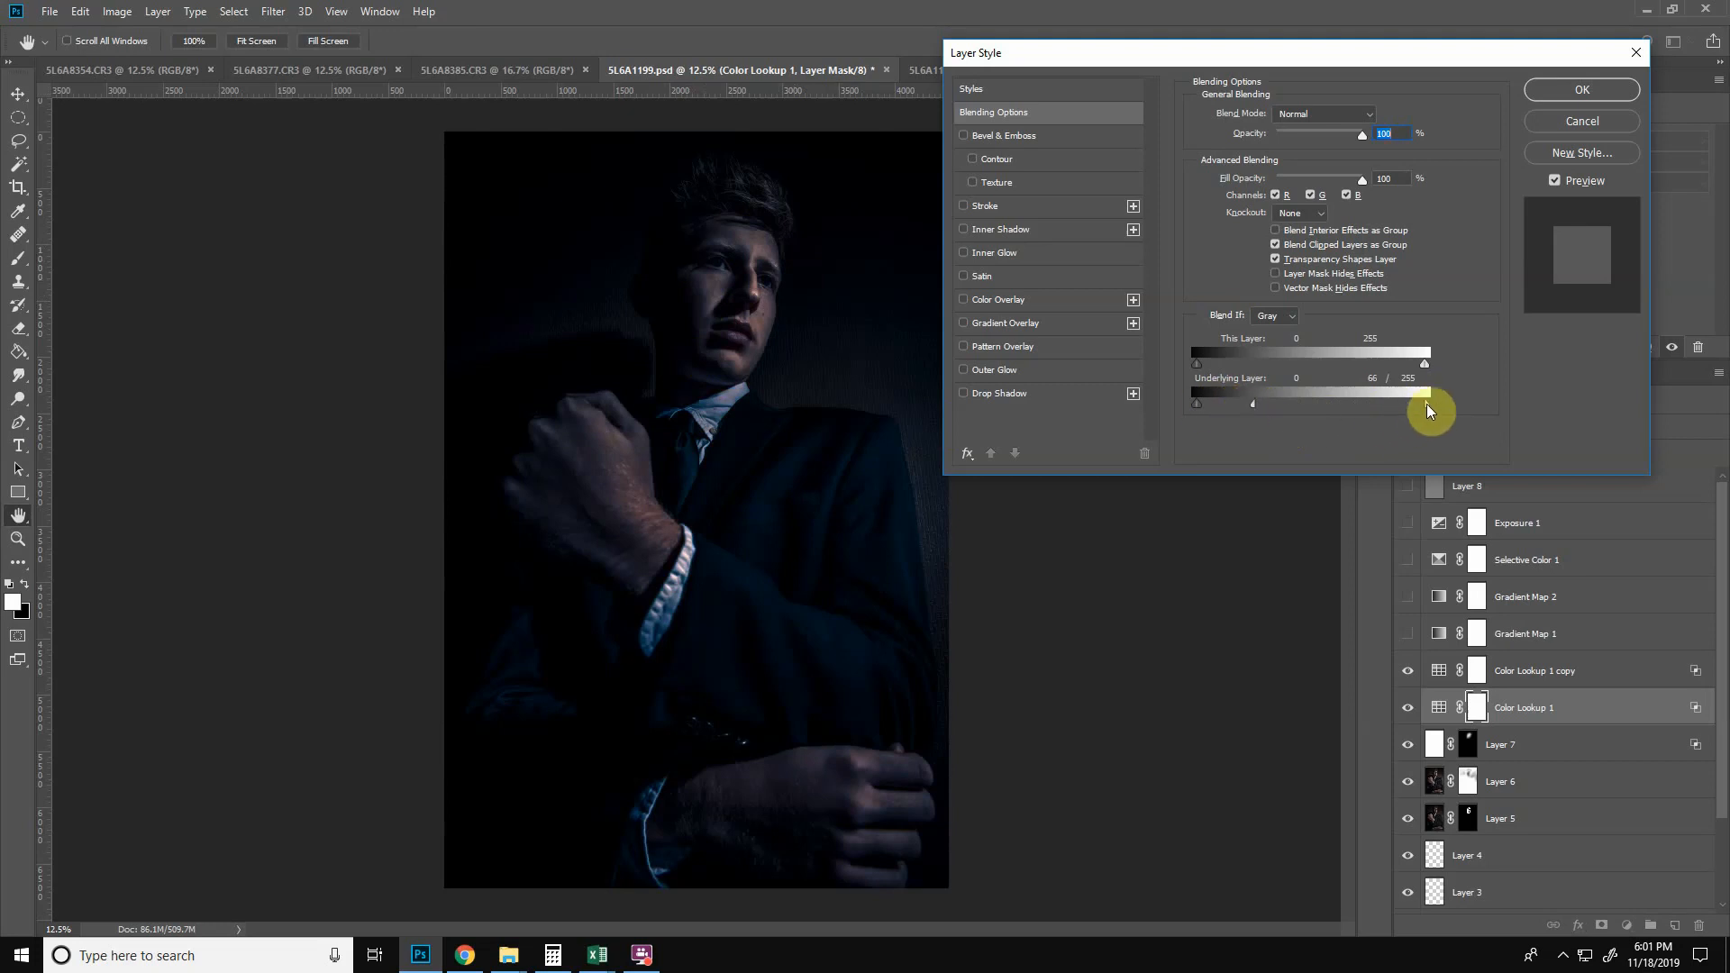
drag(1403, 406, 1251, 409)
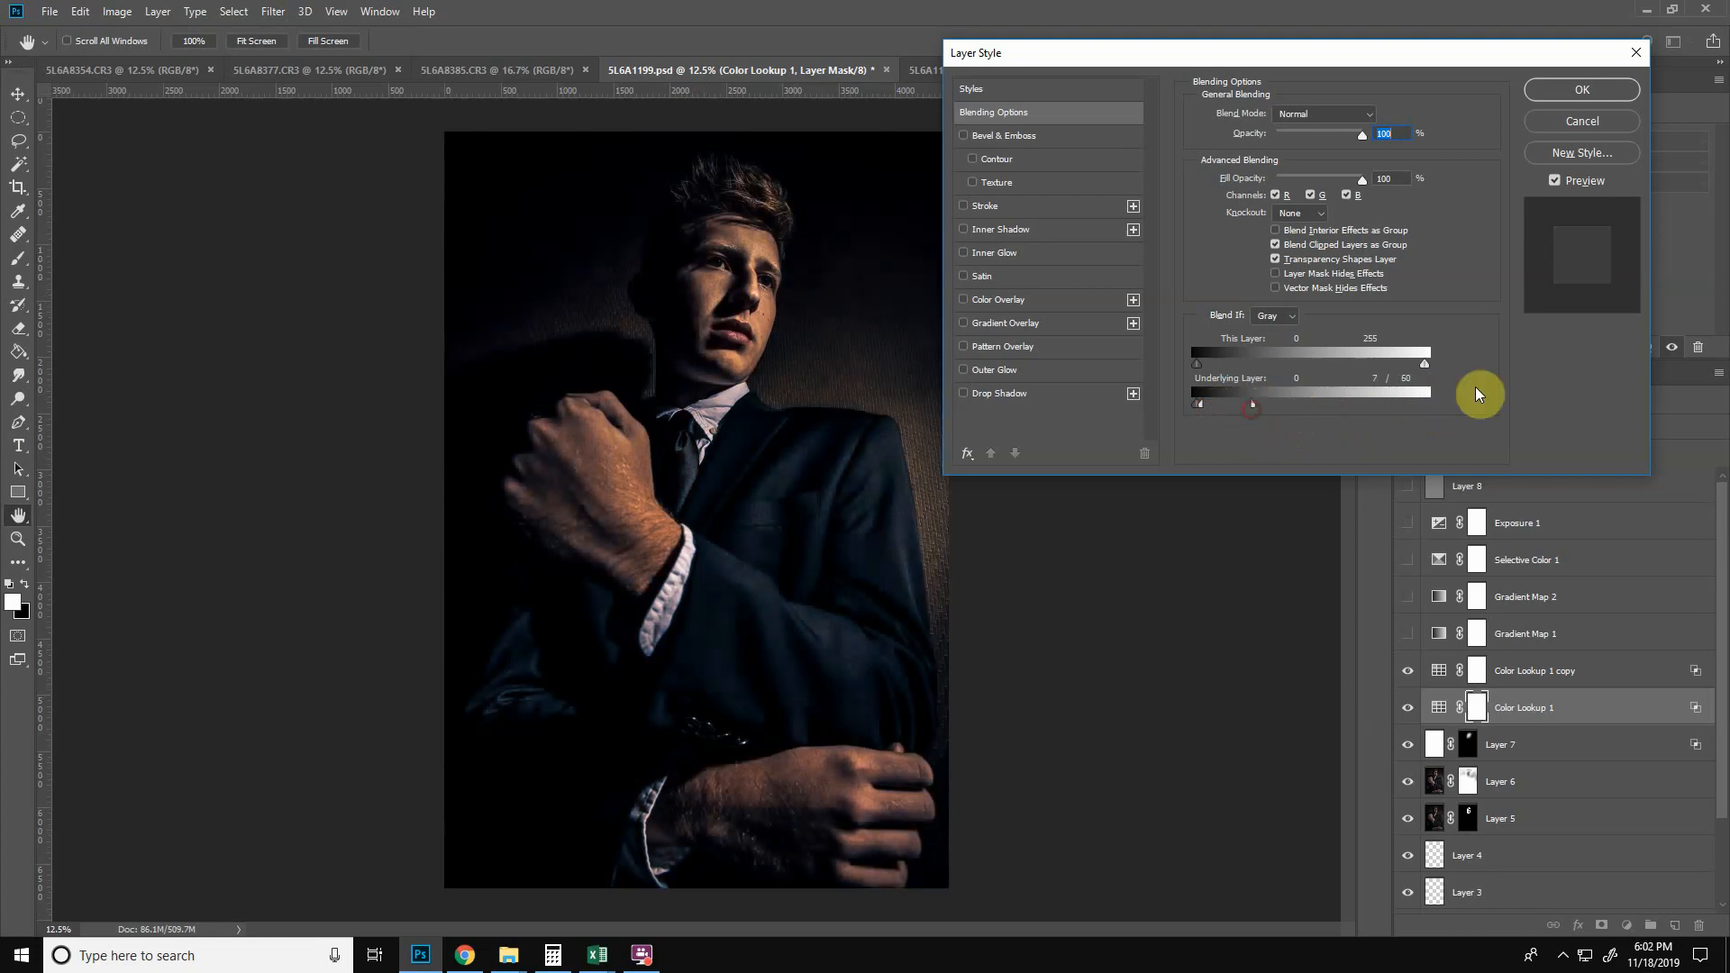
click(1549, 89)
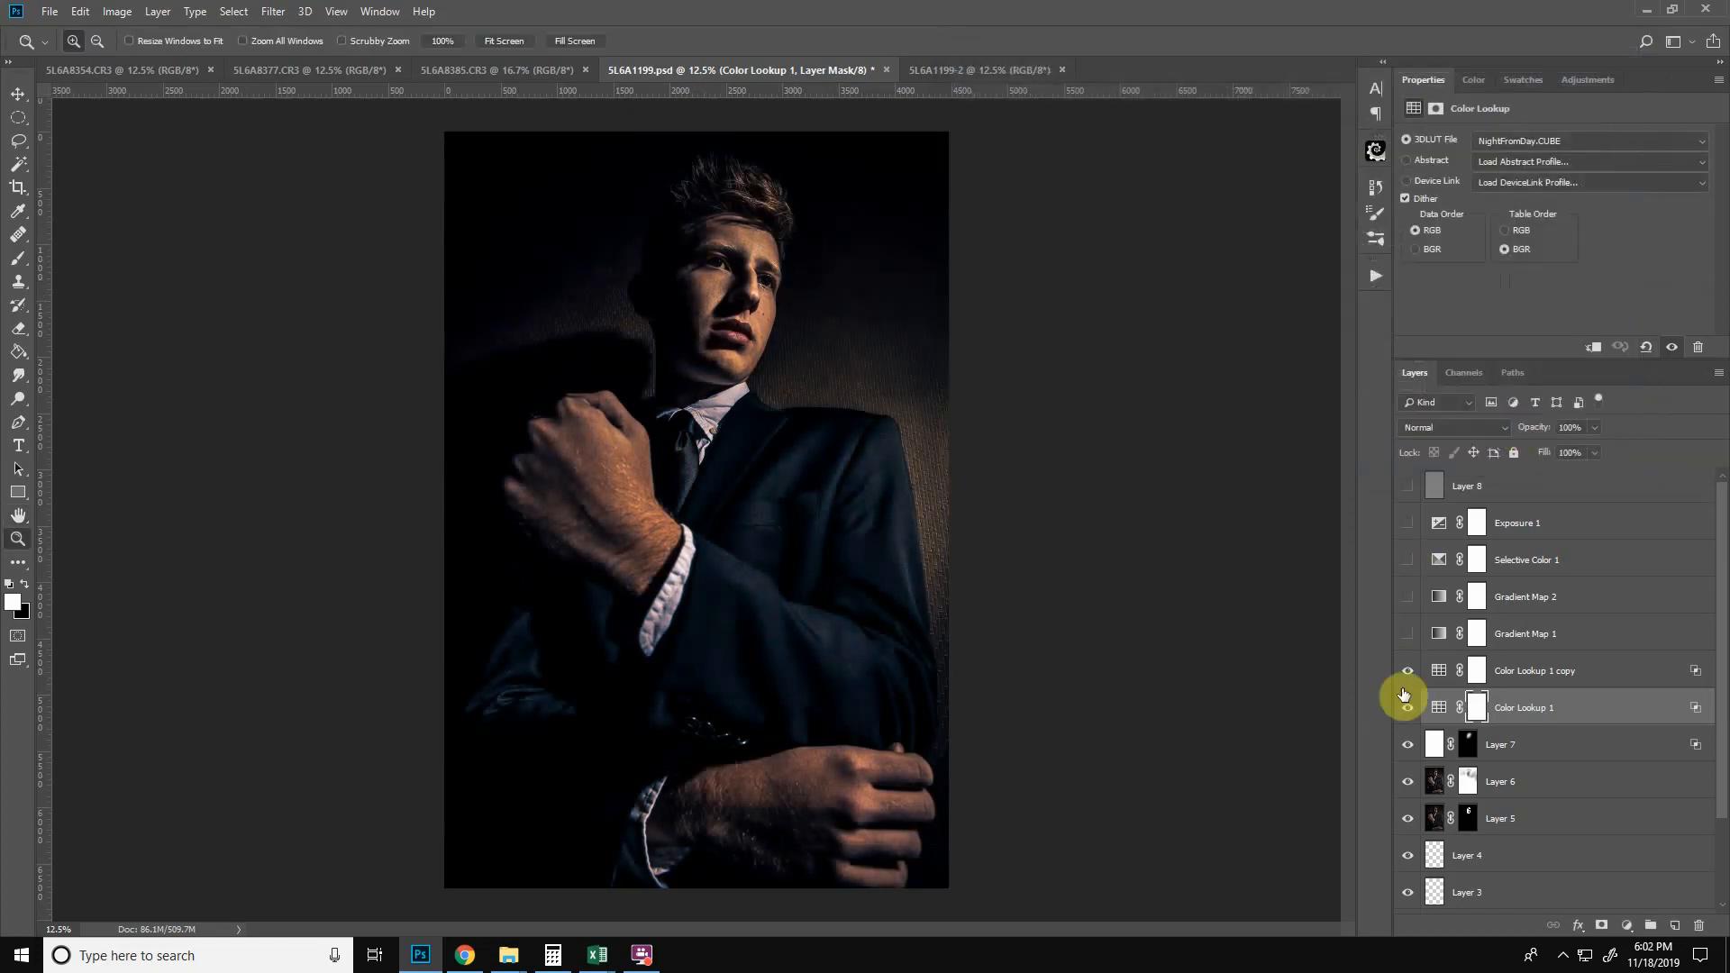
- Compare the portrait with and without the NightFromDay lookup layer
click(1410, 712)
click(1409, 710)
click(1410, 710)
click(1411, 710)
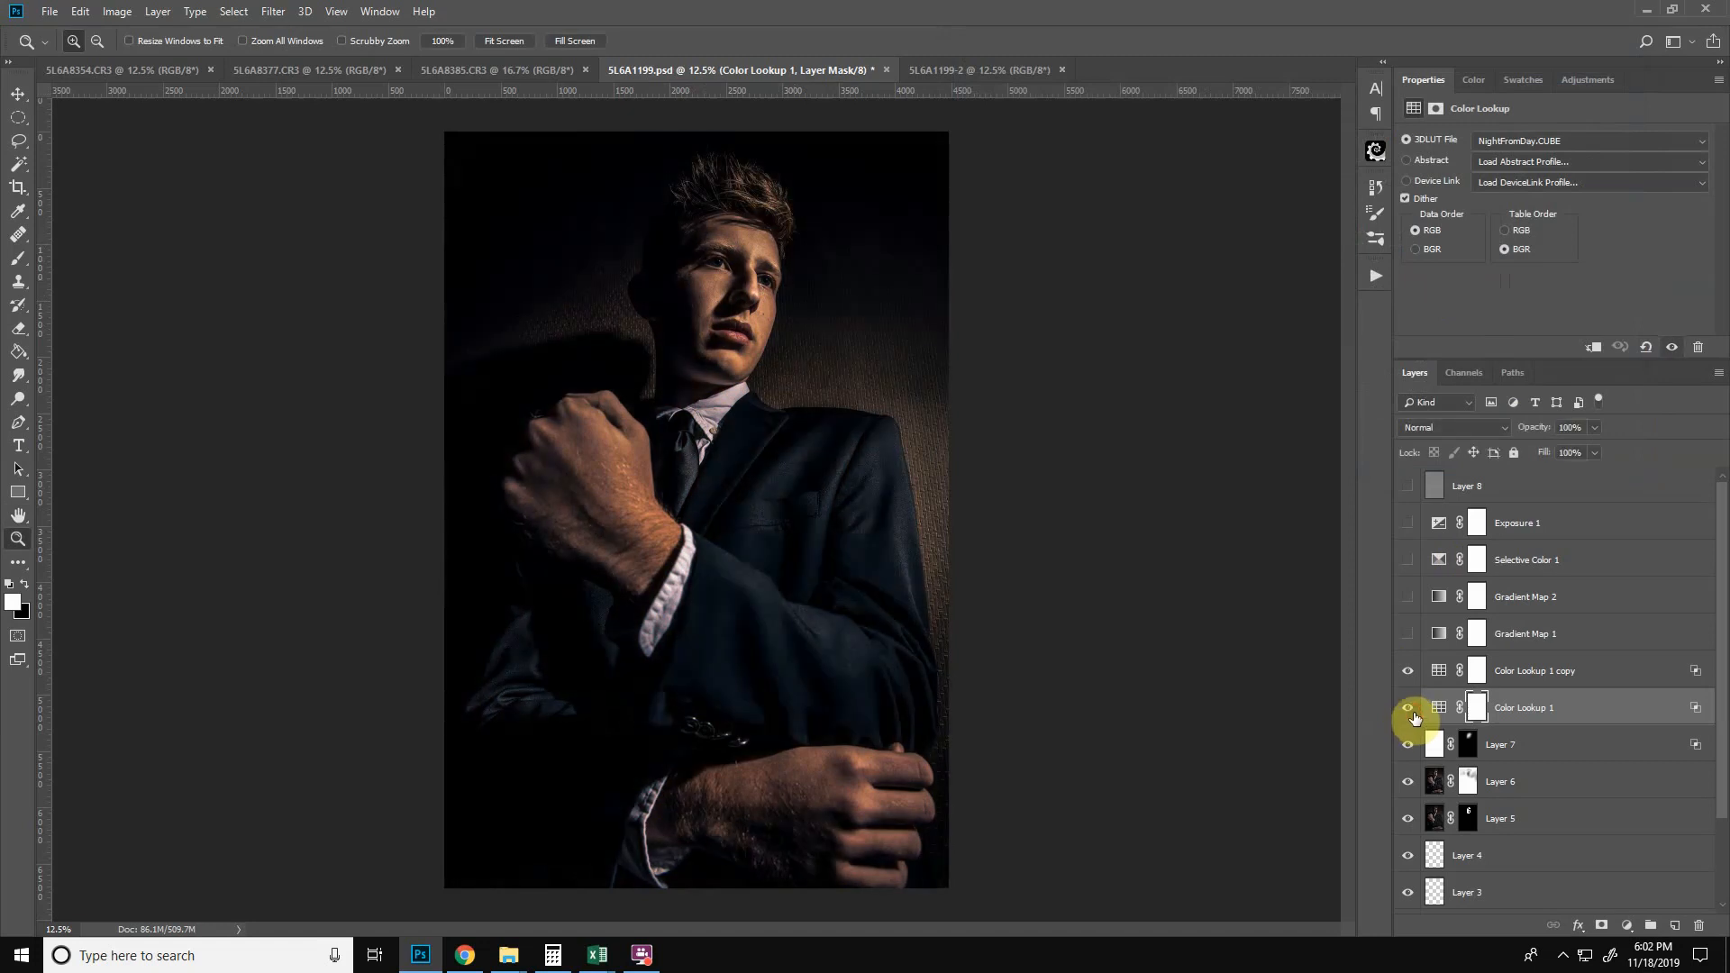
- Set the NightFromDay layer's blend mode to Color and readjust its Blend If Underlying Layer highlight split to 29 / 91
click(1469, 425)
click(1411, 851)
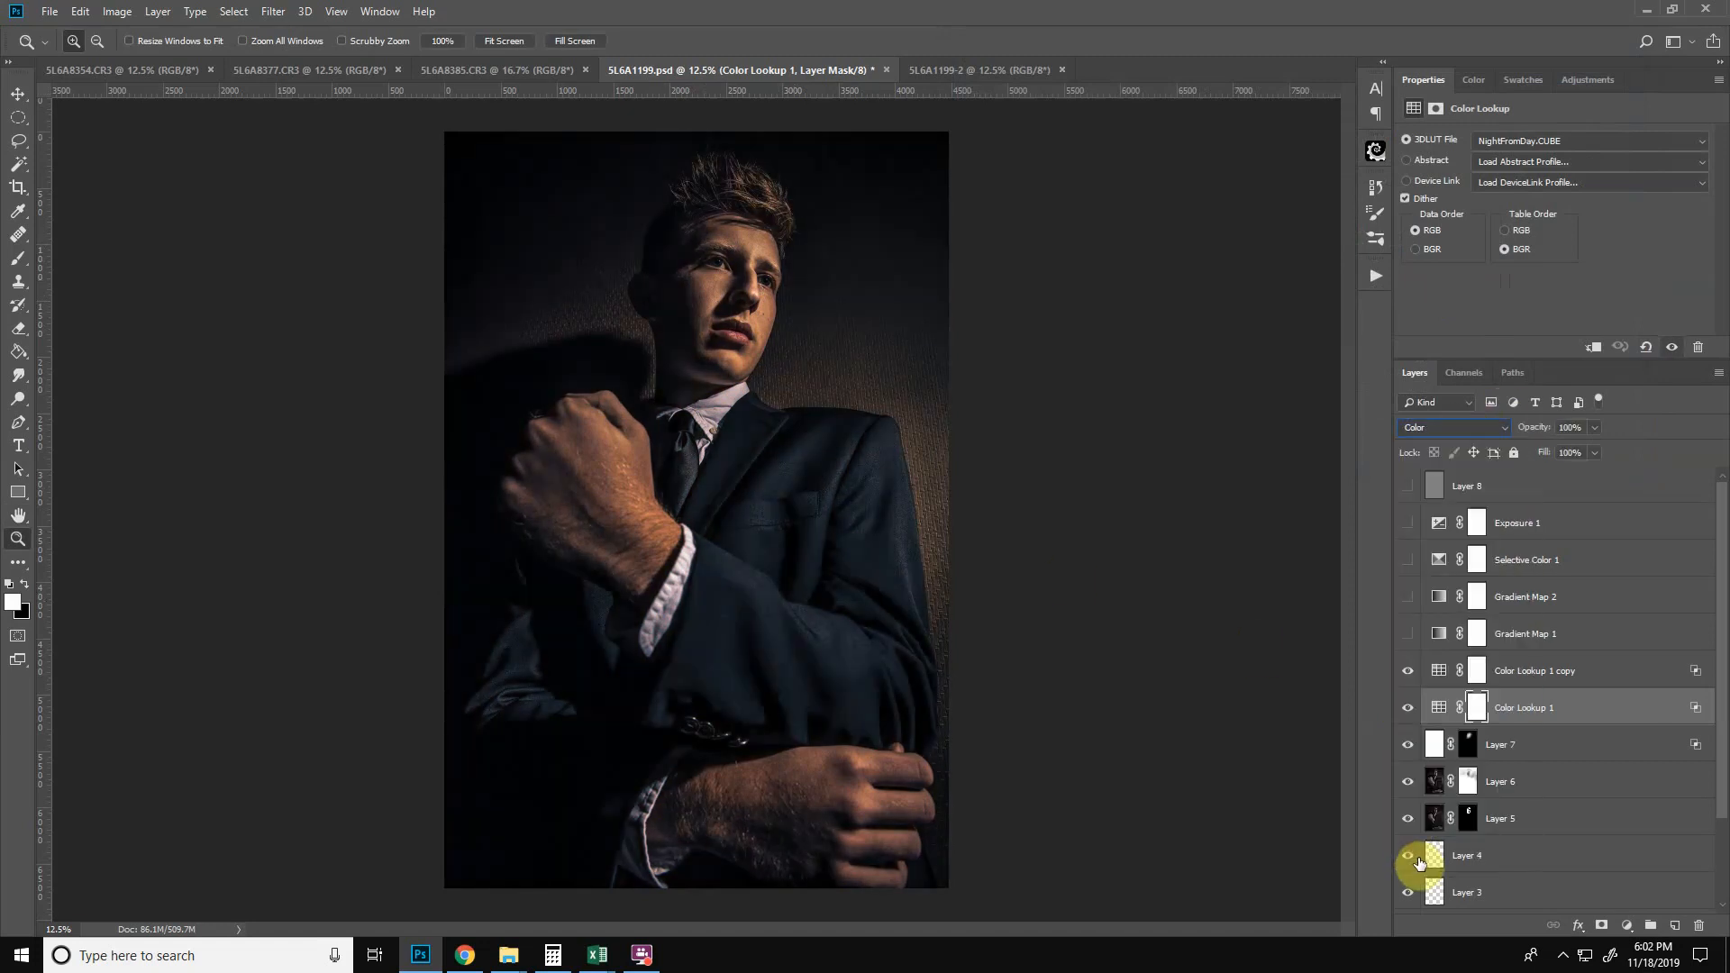
click(1405, 709)
double_click(1663, 707)
mouse_move(1262, 410)
mouse_down()
mouse_move(1307, 399)
mouse_move(1223, 407)
mouse_move(1294, 410)
mouse_move(1272, 423)
mouse_up()
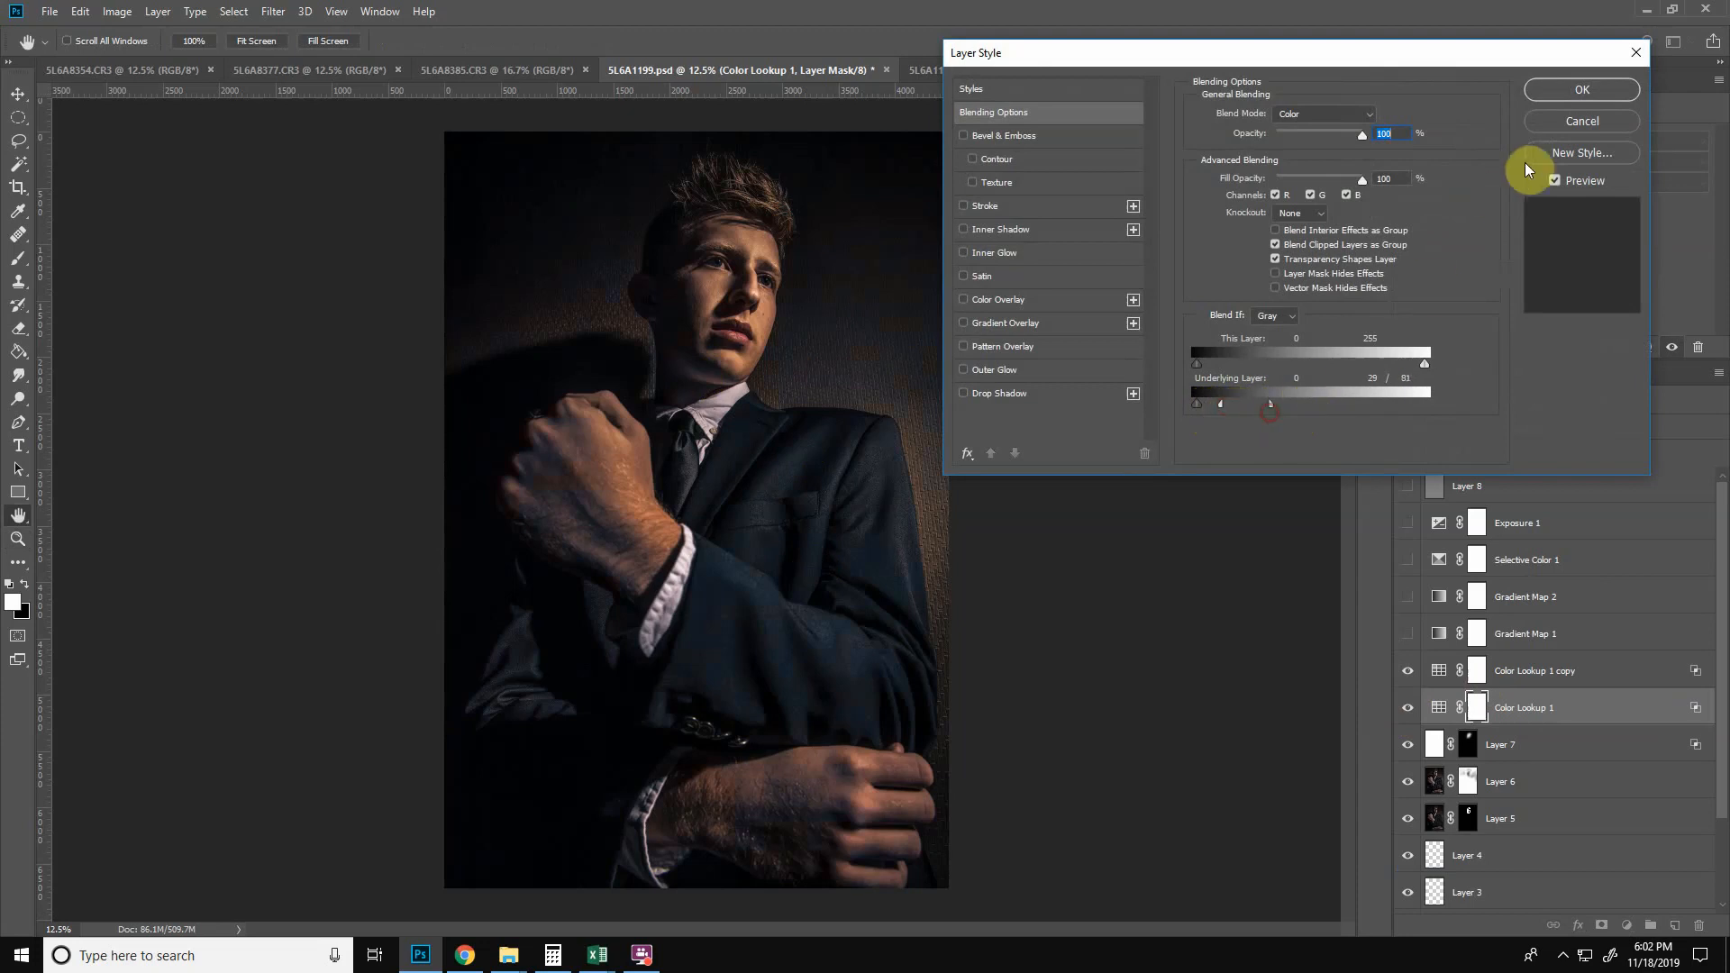
click(1551, 90)
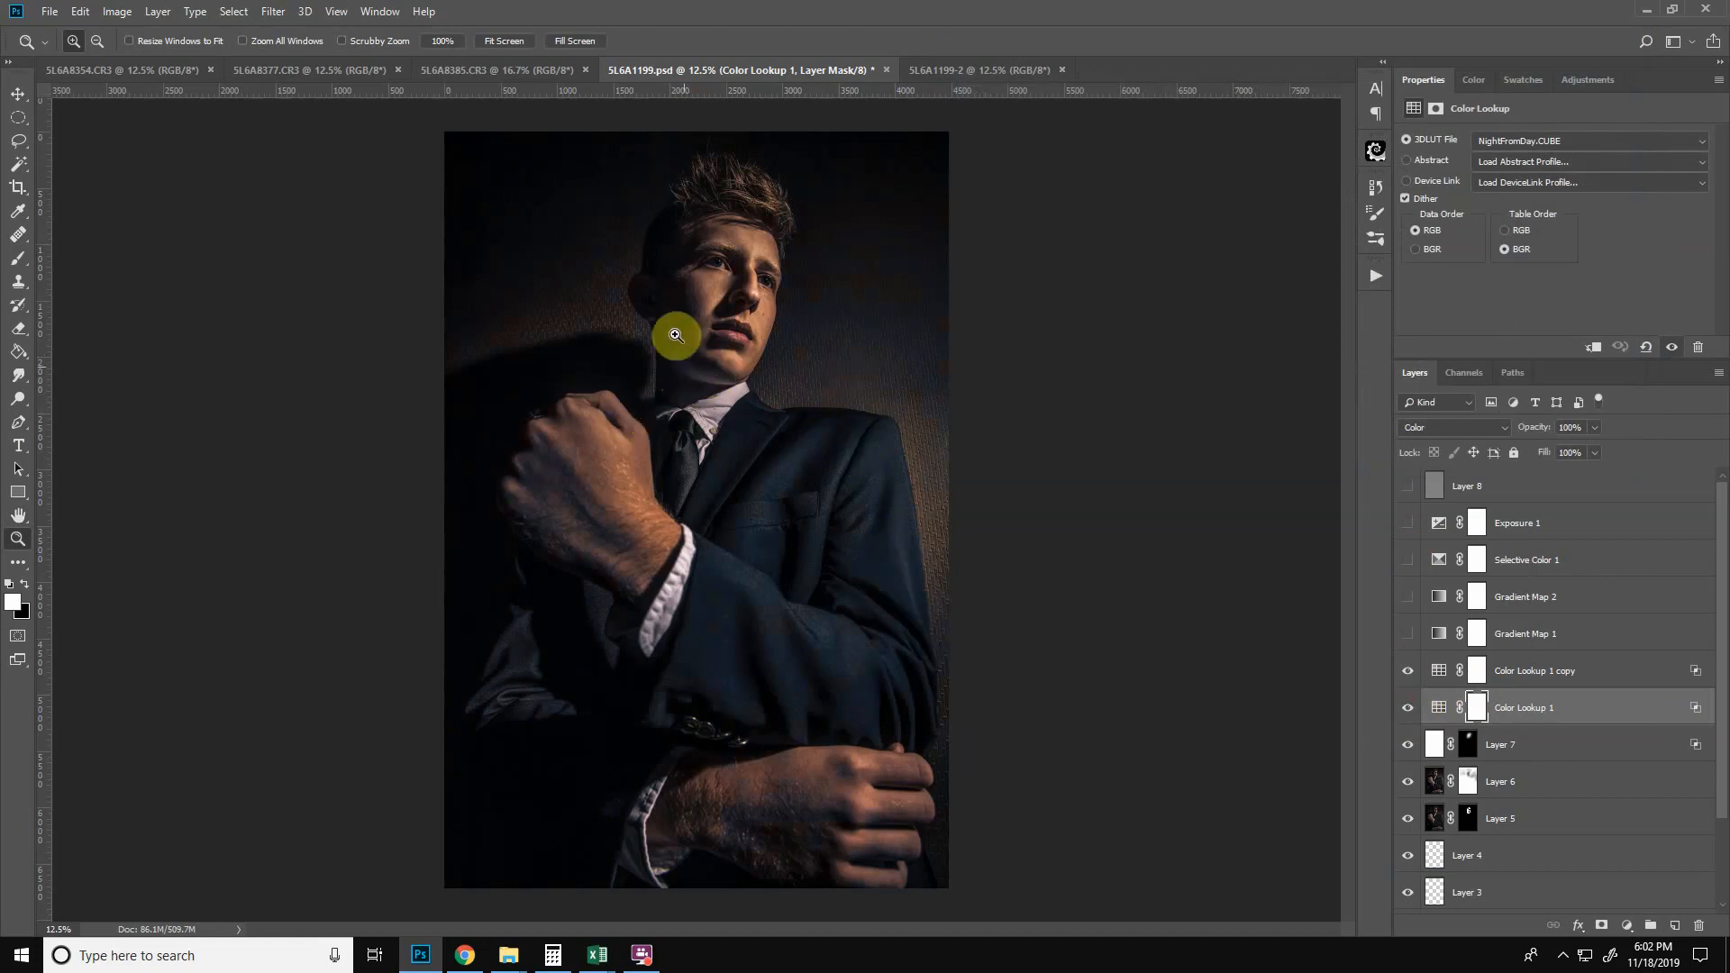
- Examine the toning on the face, fist and suit up close, and return to viewing the whole portrait
drag(489, 139, 928, 690)
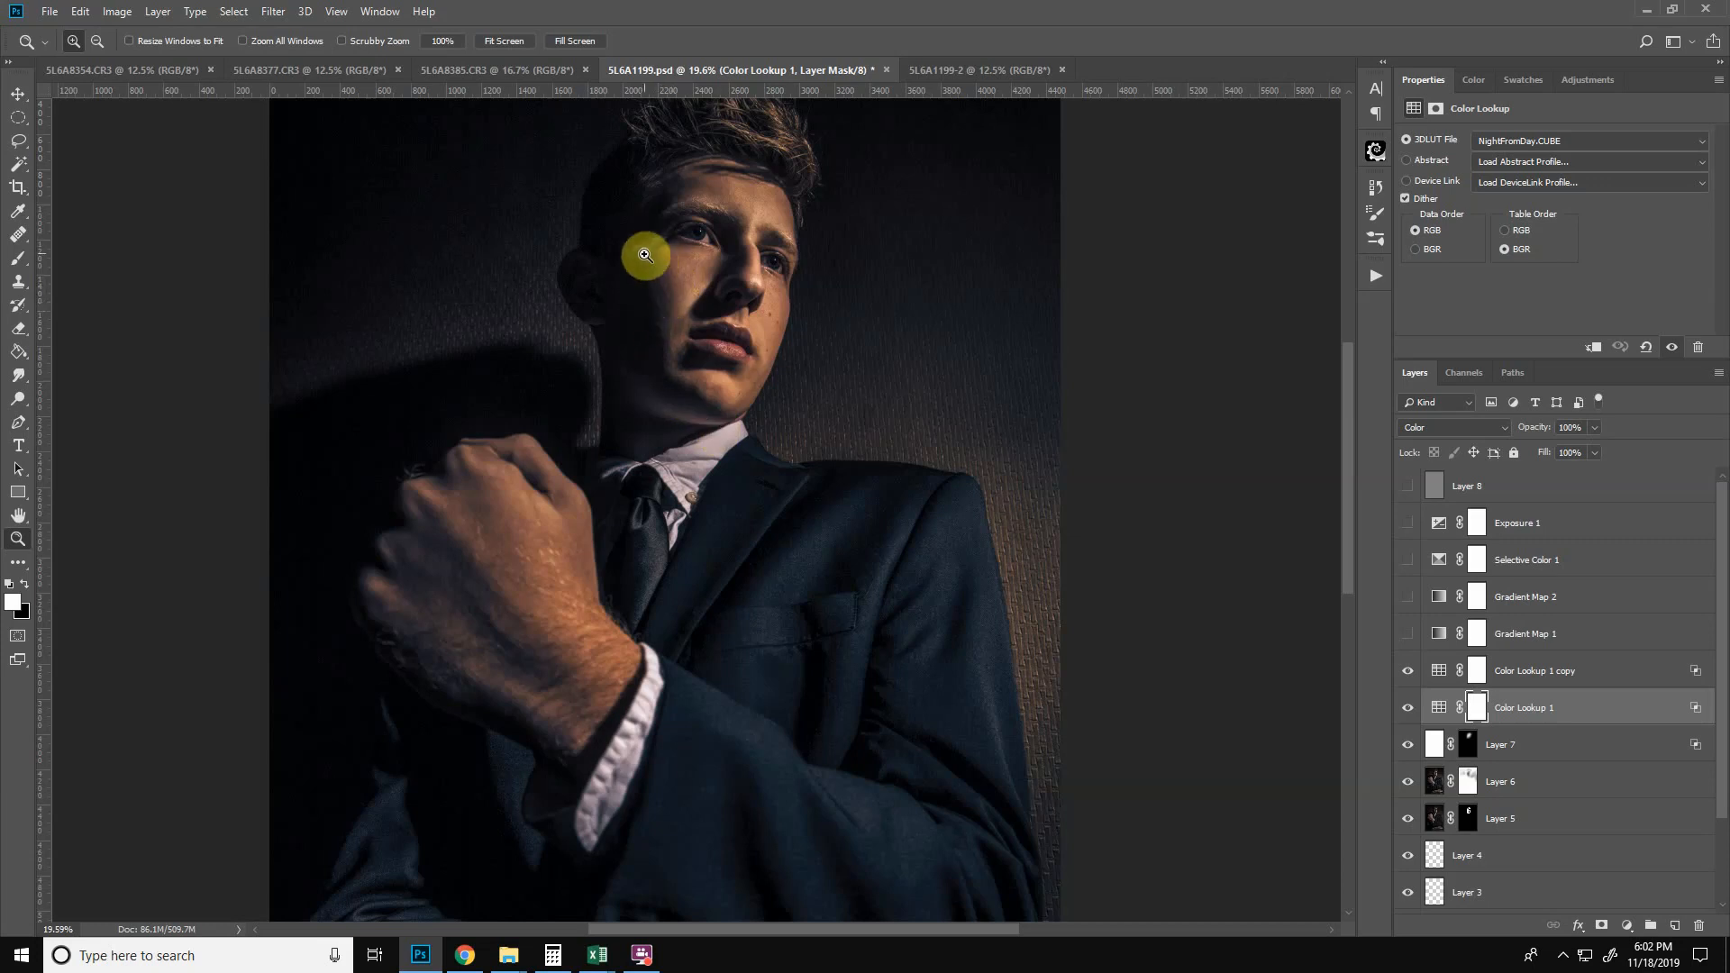
right_click(714, 472)
click(753, 484)
right_click(802, 470)
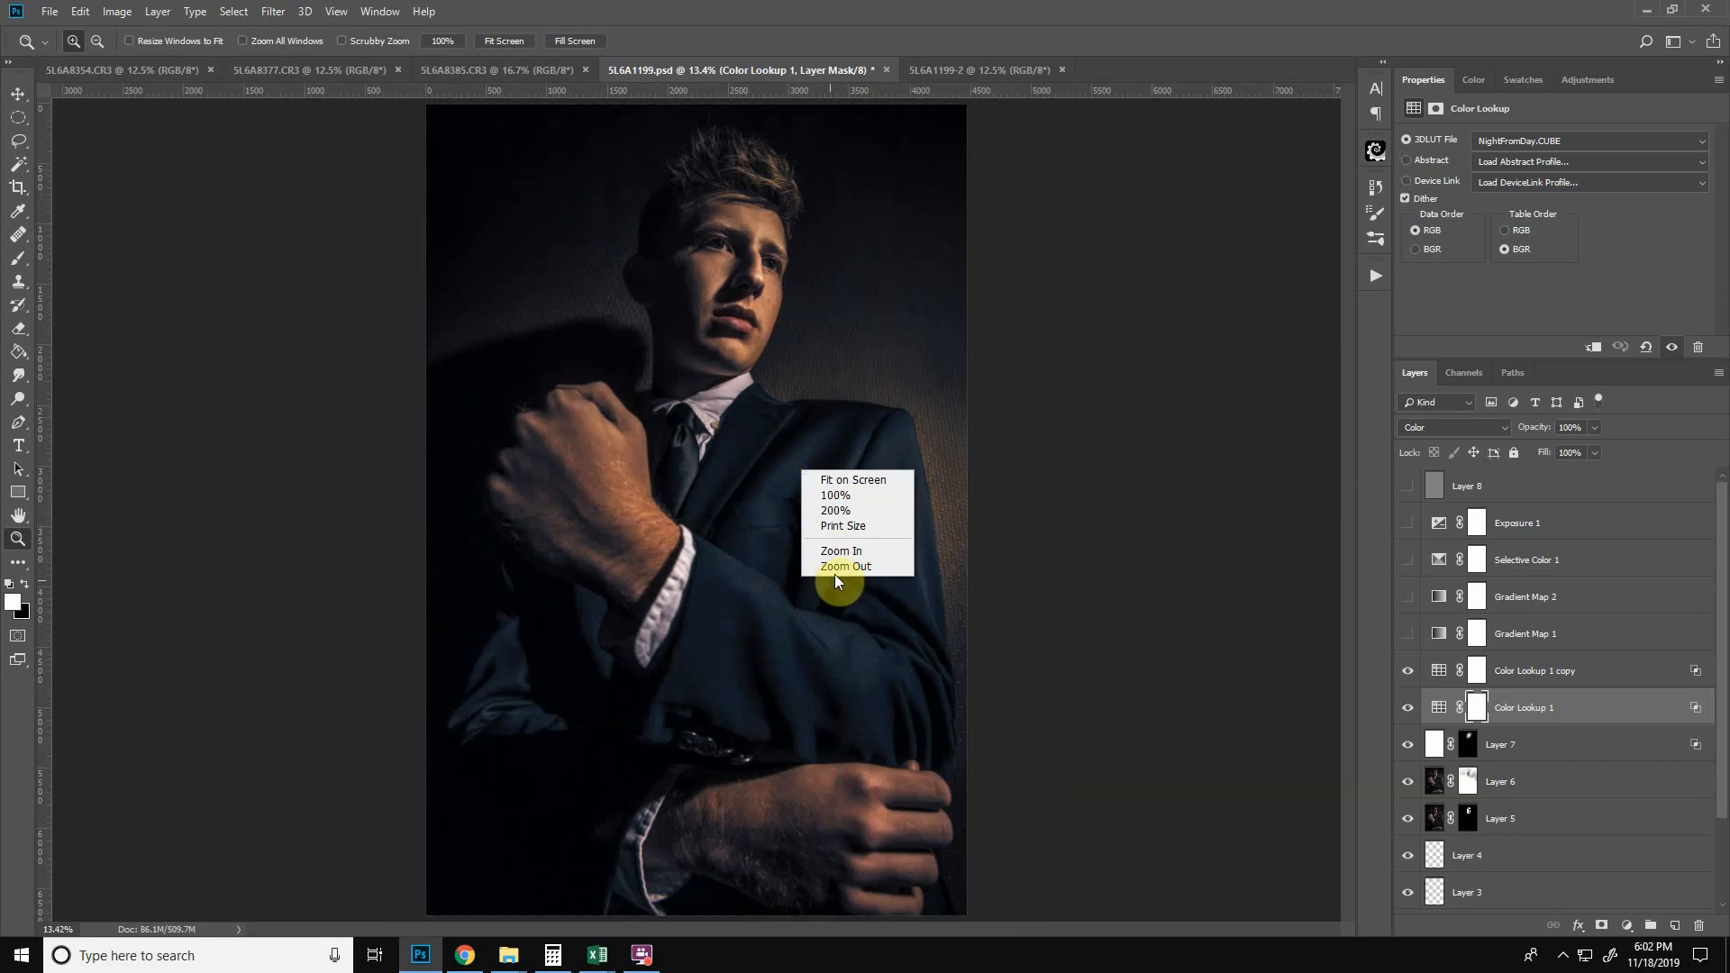
click(837, 568)
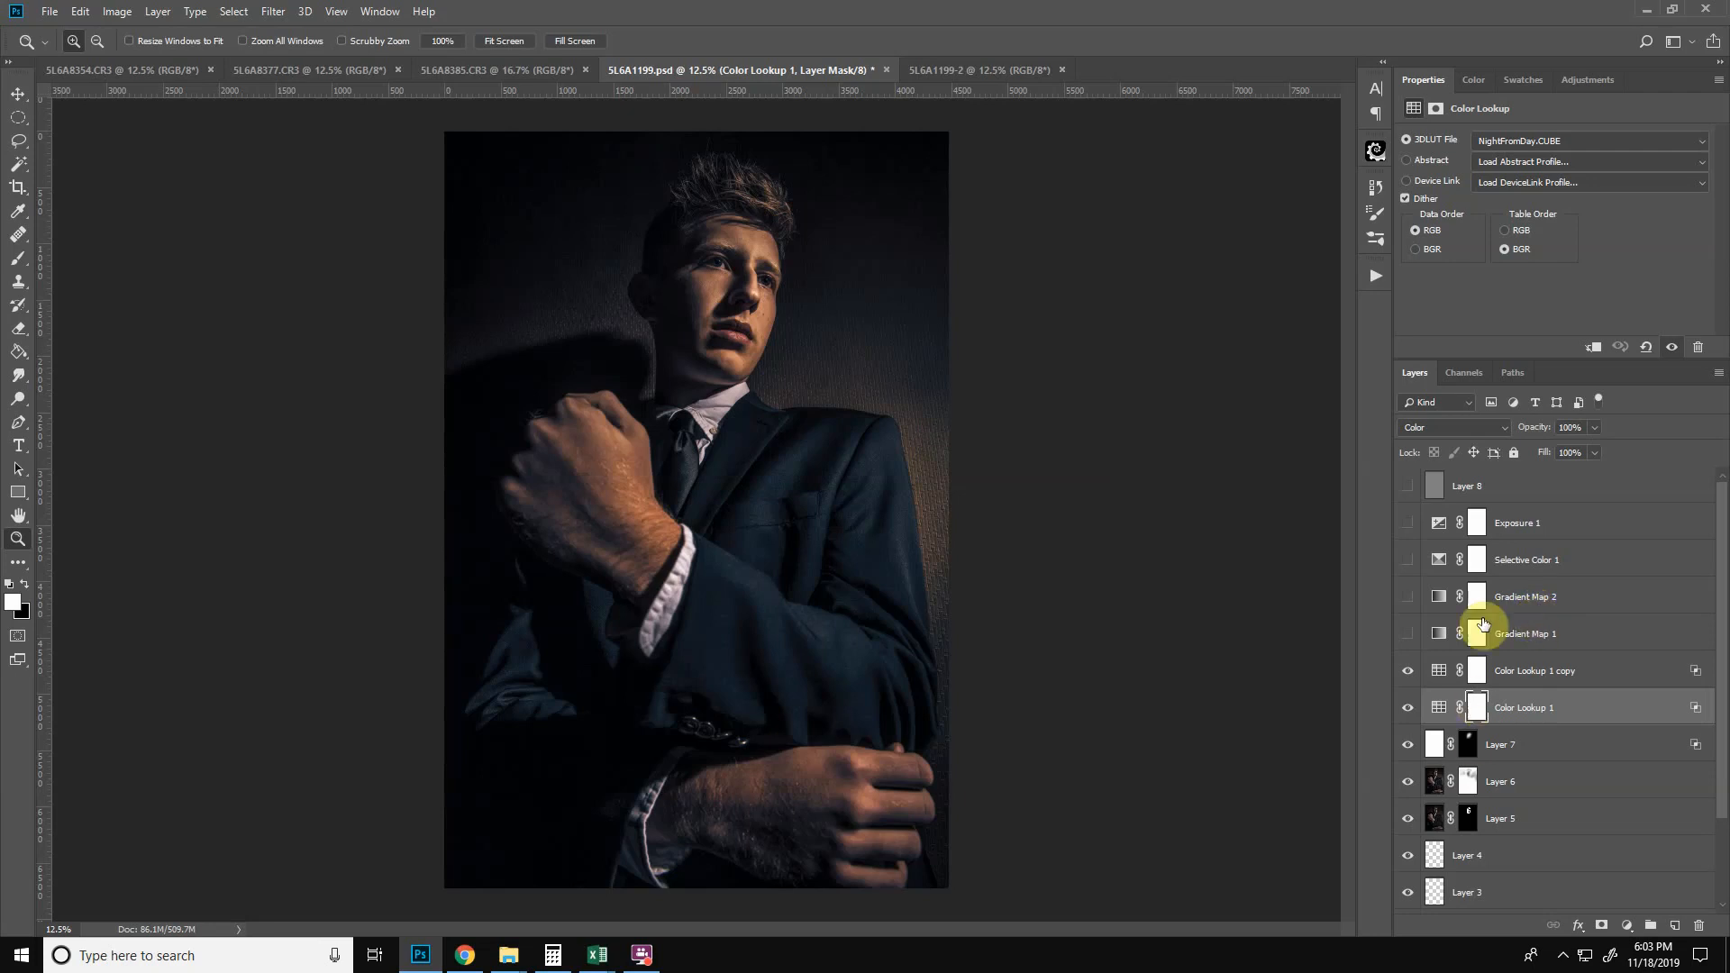
- Compare the lookup grading with and without the Gradient Map 1, Gradient Map 2, Selective Color 1 and Exposure 1 layers, leaving them hidden
click(1409, 635)
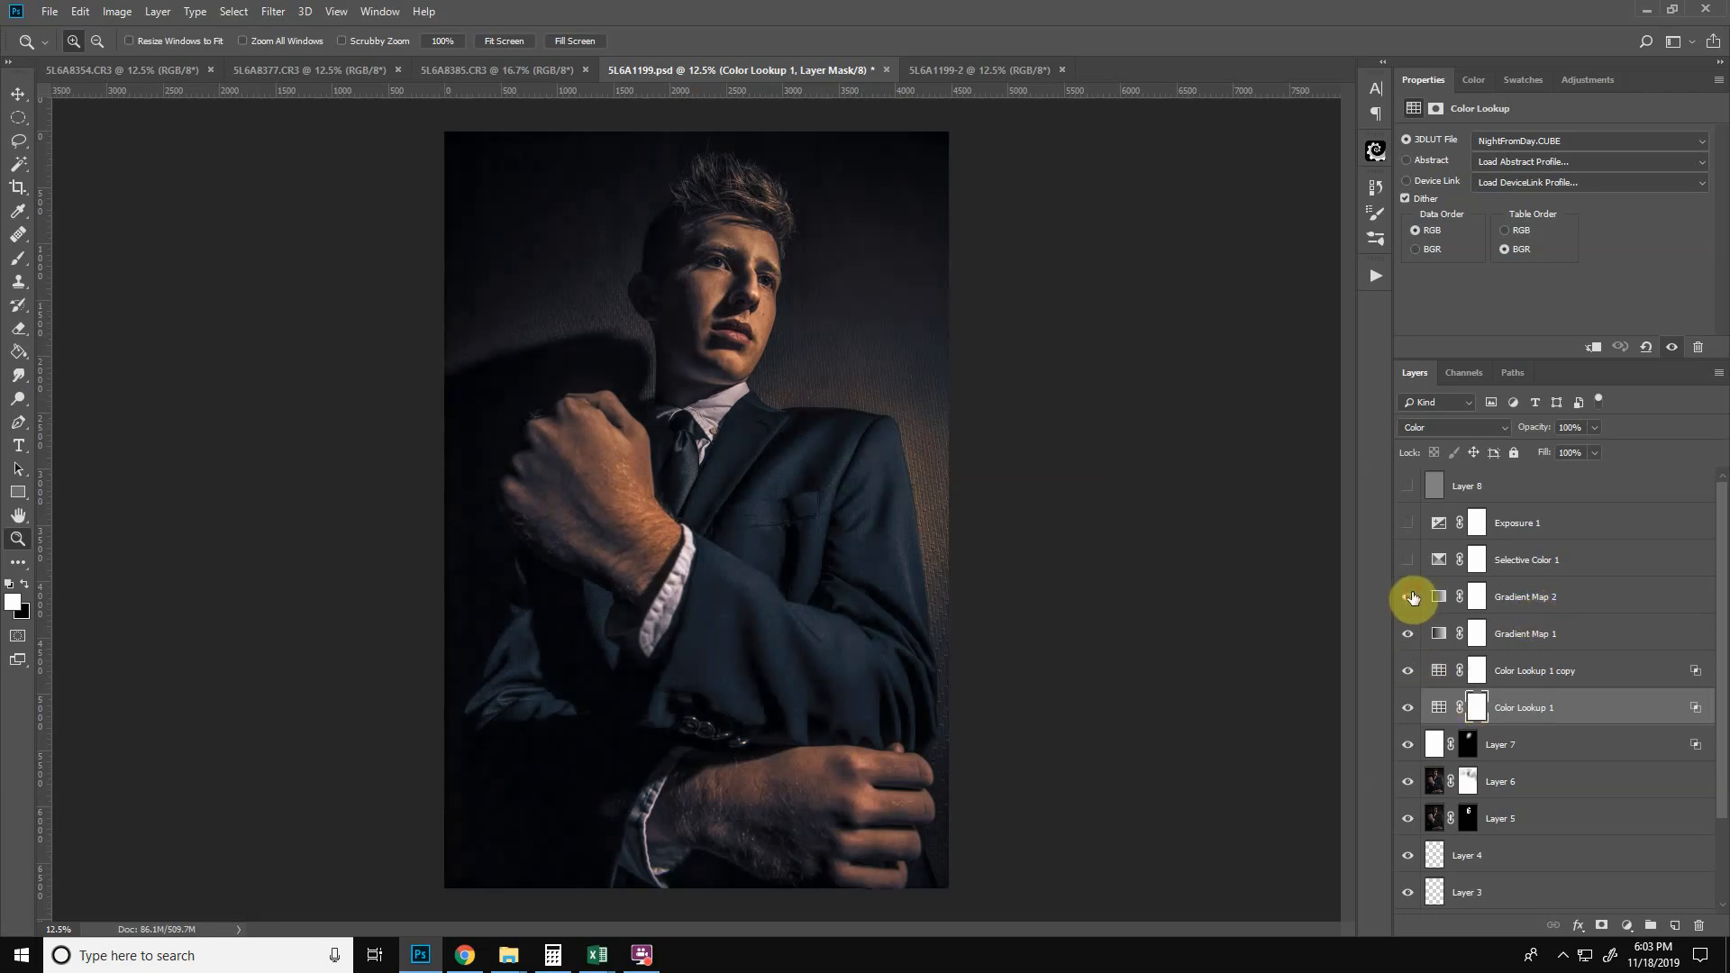
click(1410, 598)
click(1408, 561)
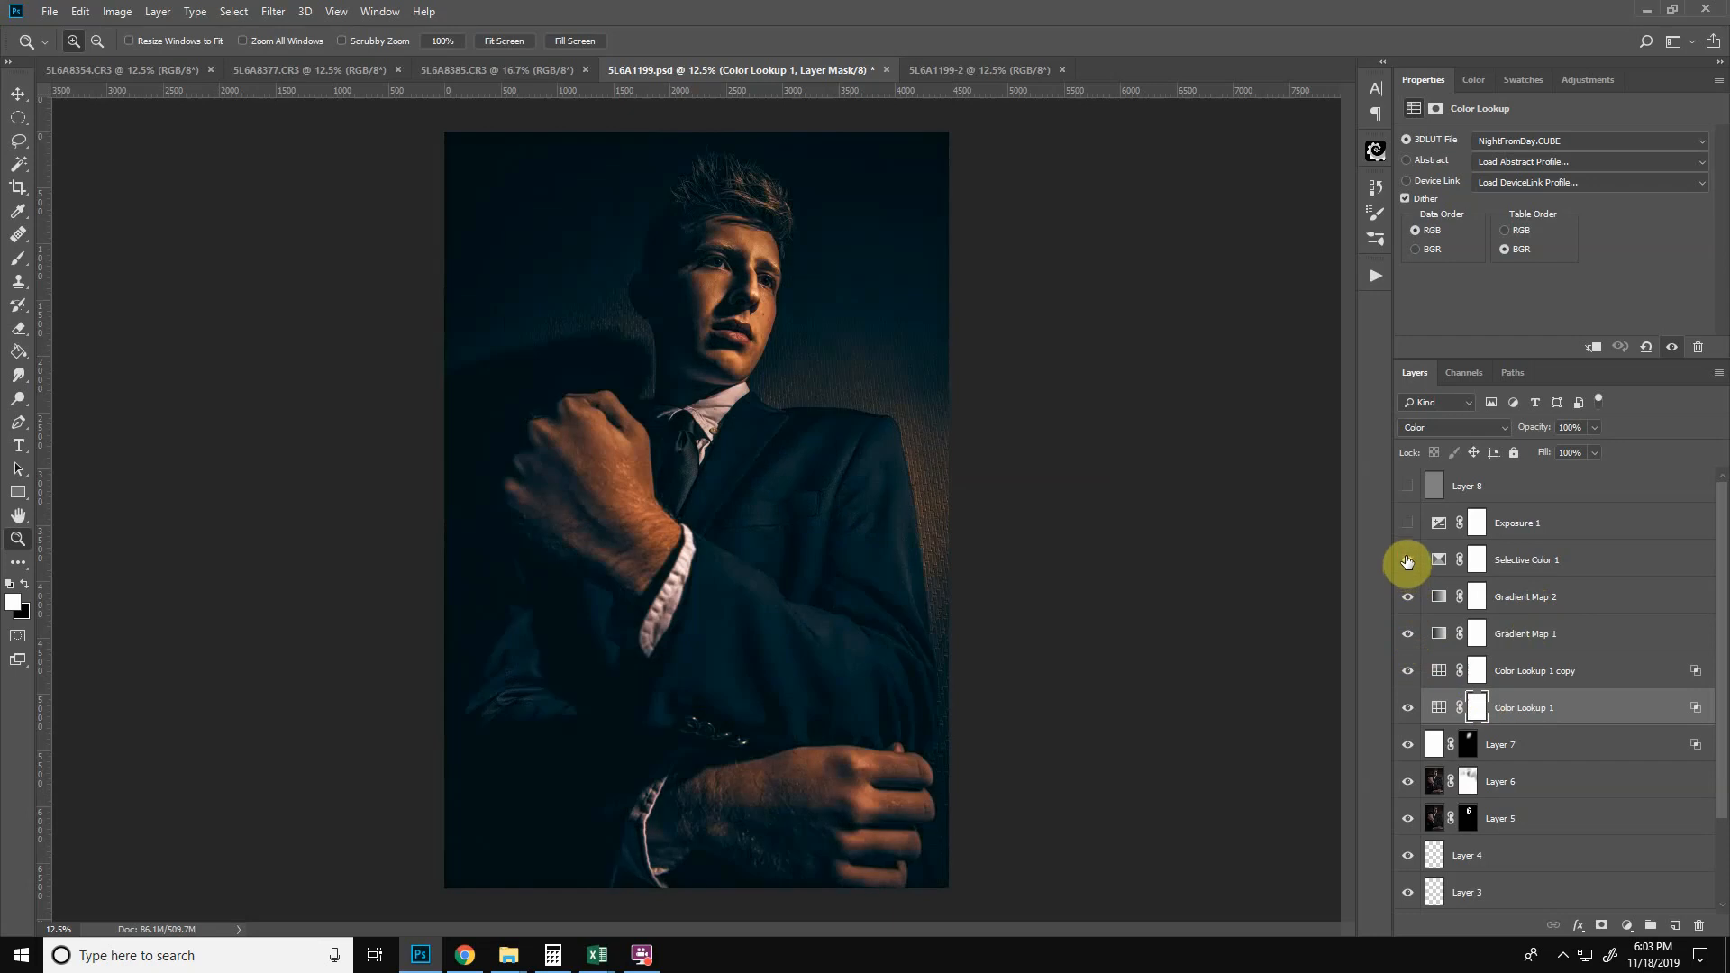
click(1410, 524)
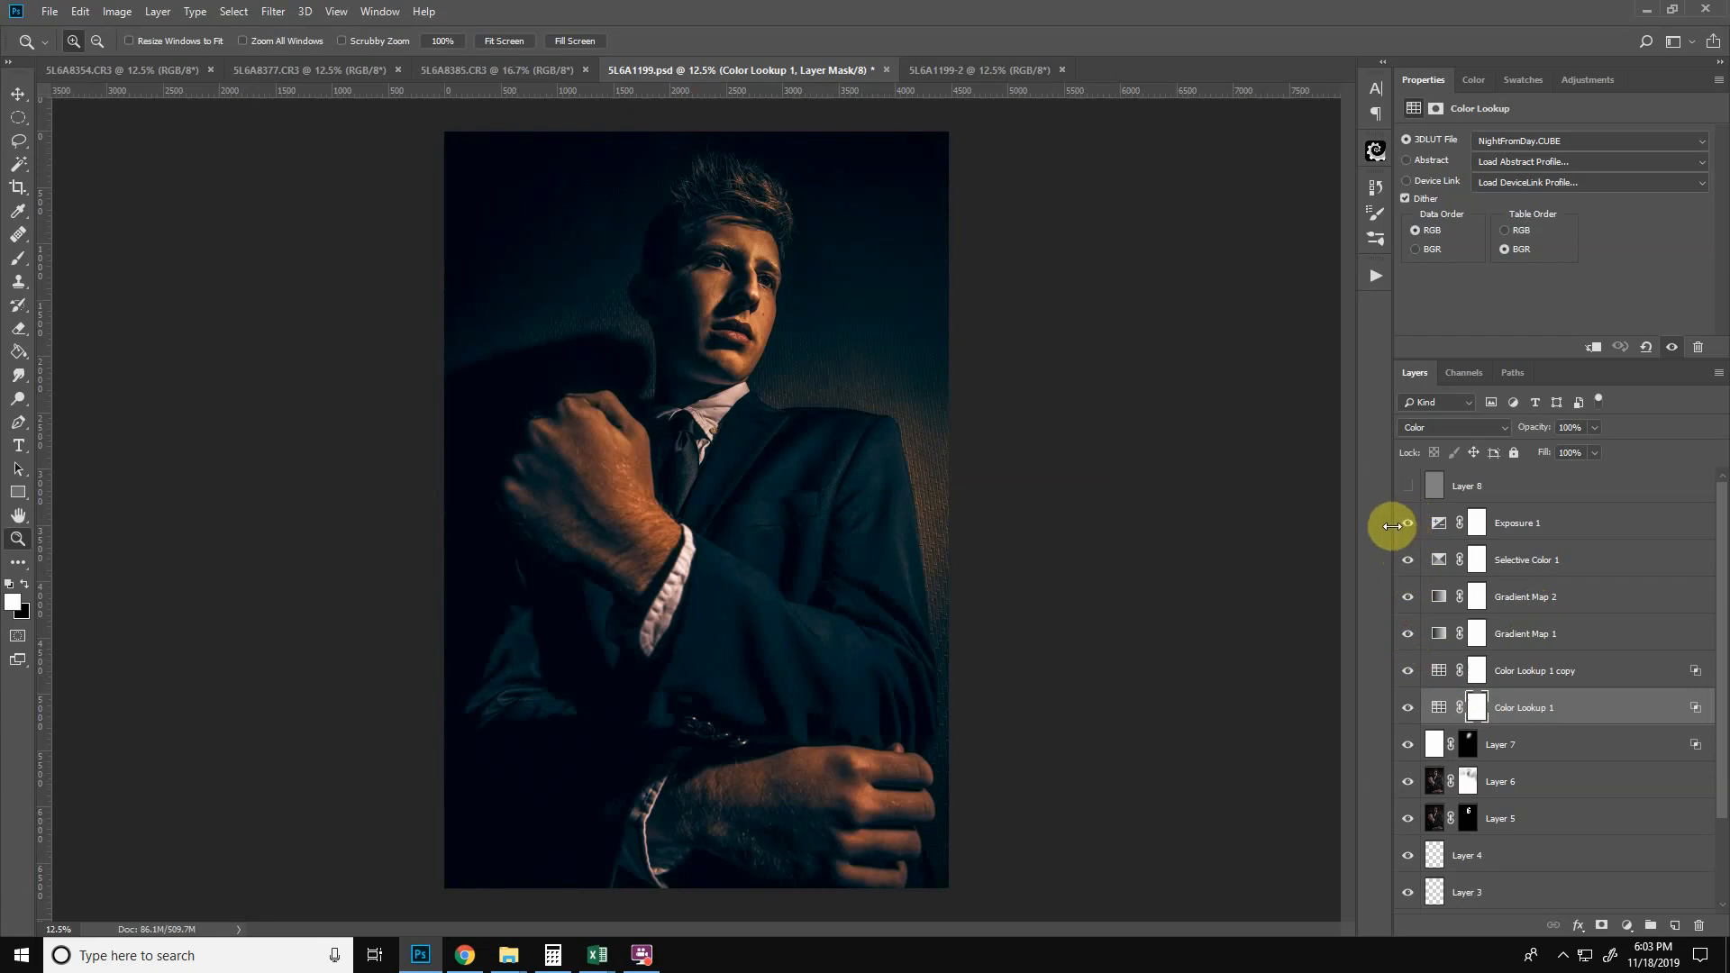
drag(1408, 523, 1409, 605)
click(1408, 635)
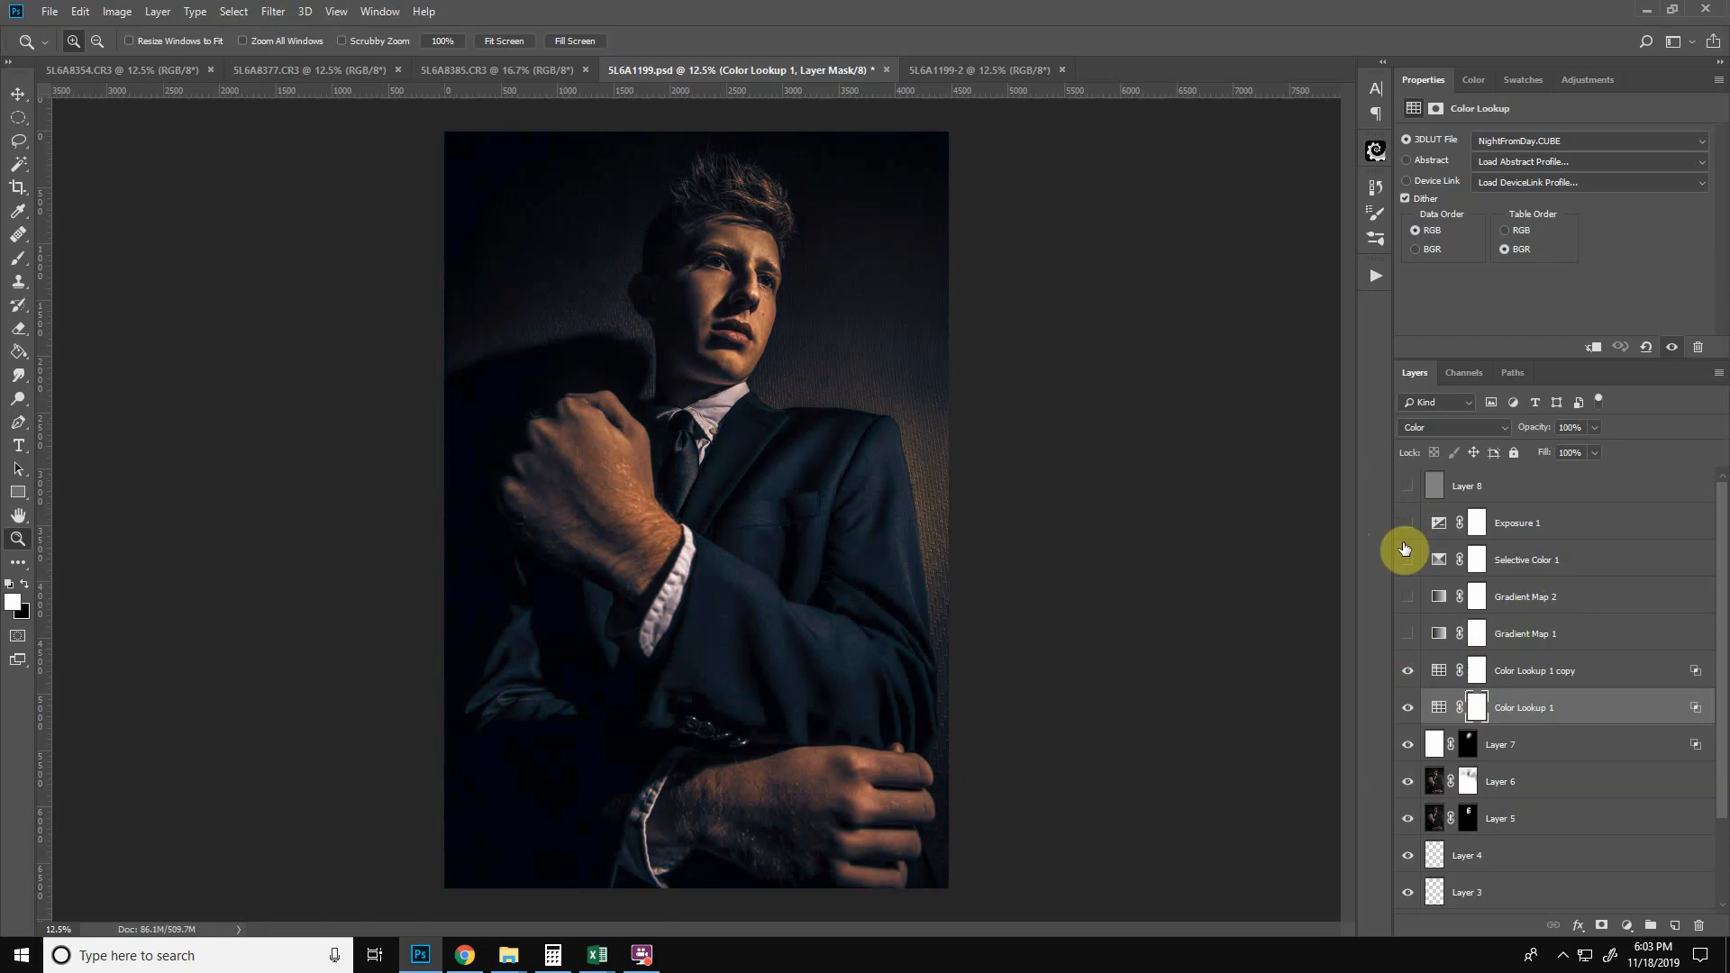